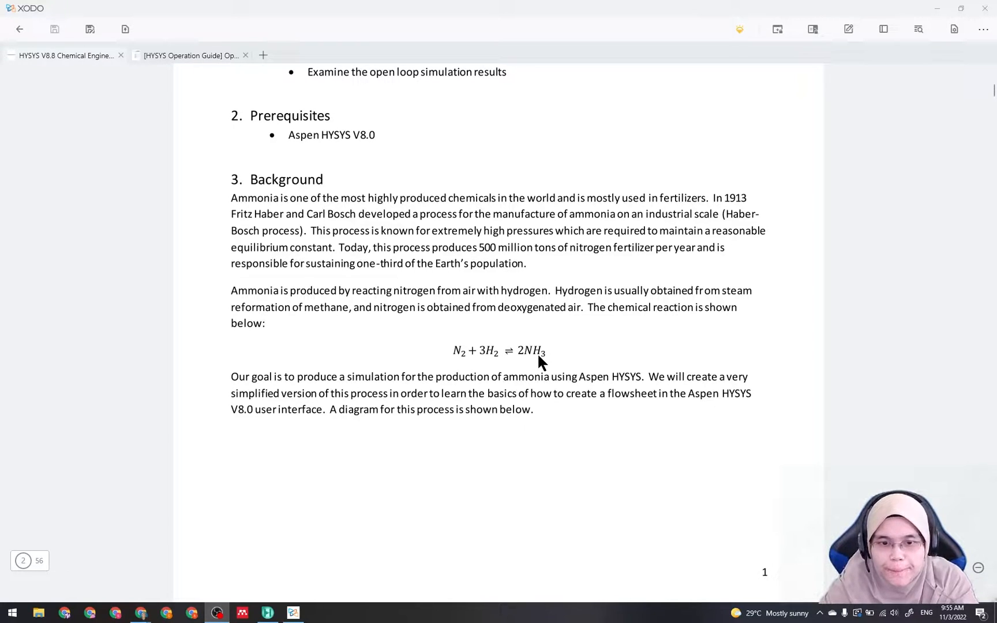
Read the ammonia synthesis guide from the background through the process diagram and Peng-Robinson notes to the required component list
scroll(539, 358, down, 3)
scroll(542, 362, down, 6)
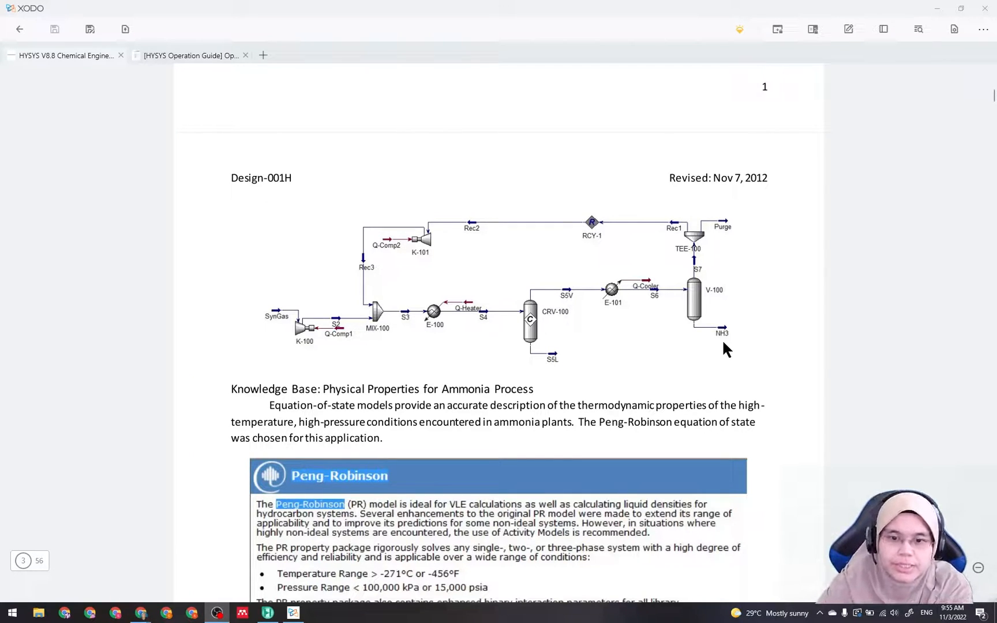
scroll(722, 343, down, 5)
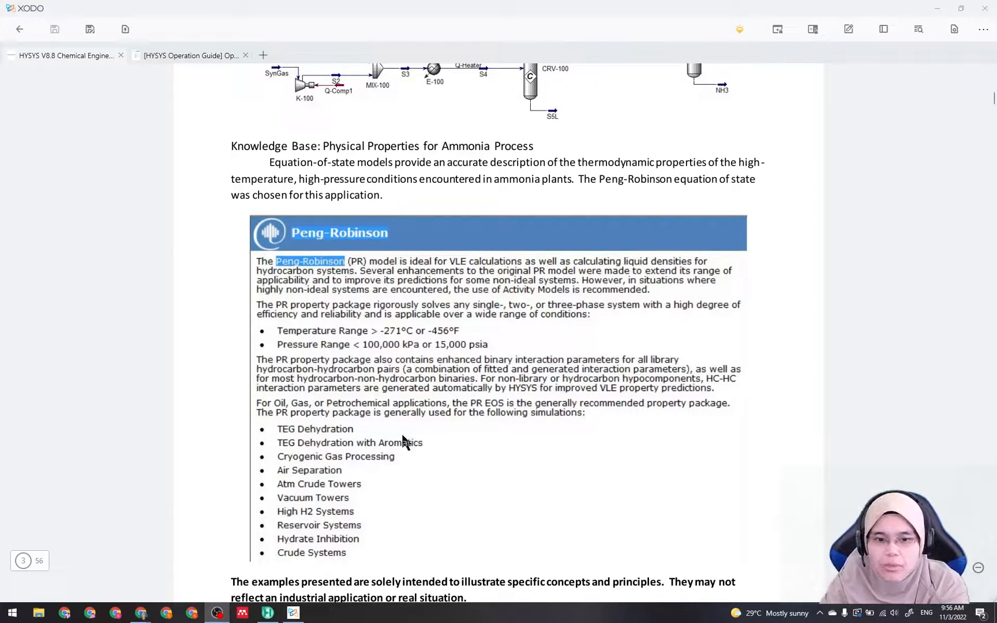
scroll(357, 421, down, 2)
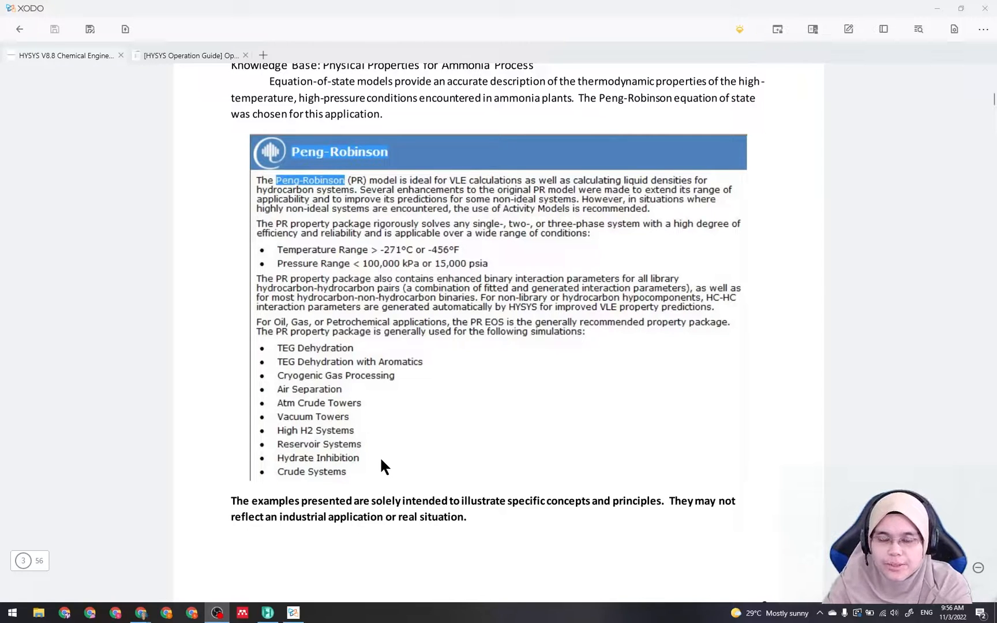
scroll(381, 460, down, 7)
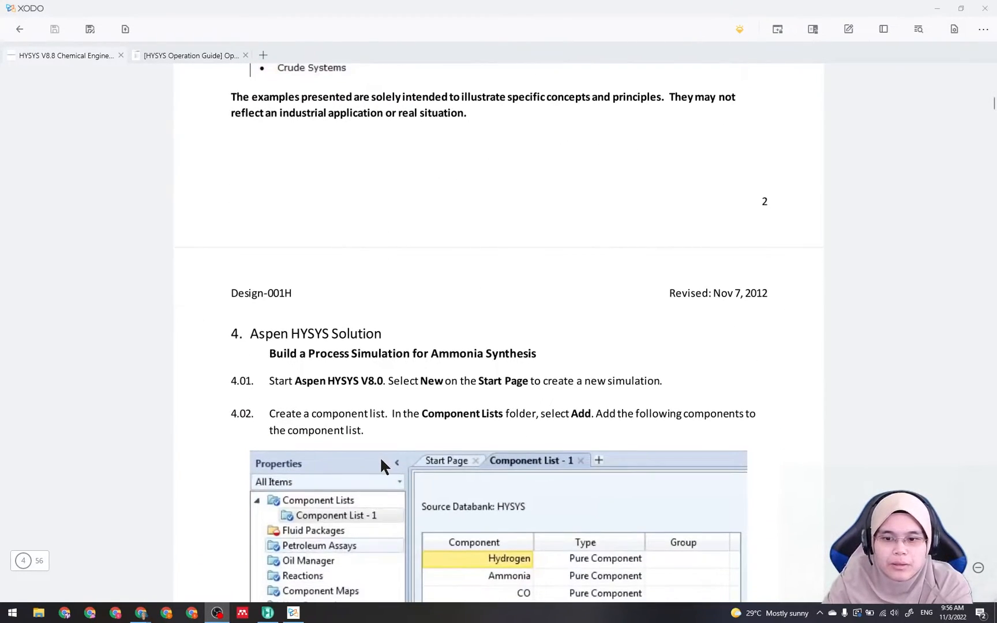
scroll(381, 460, down, 6)
scroll(381, 460, up, 1)
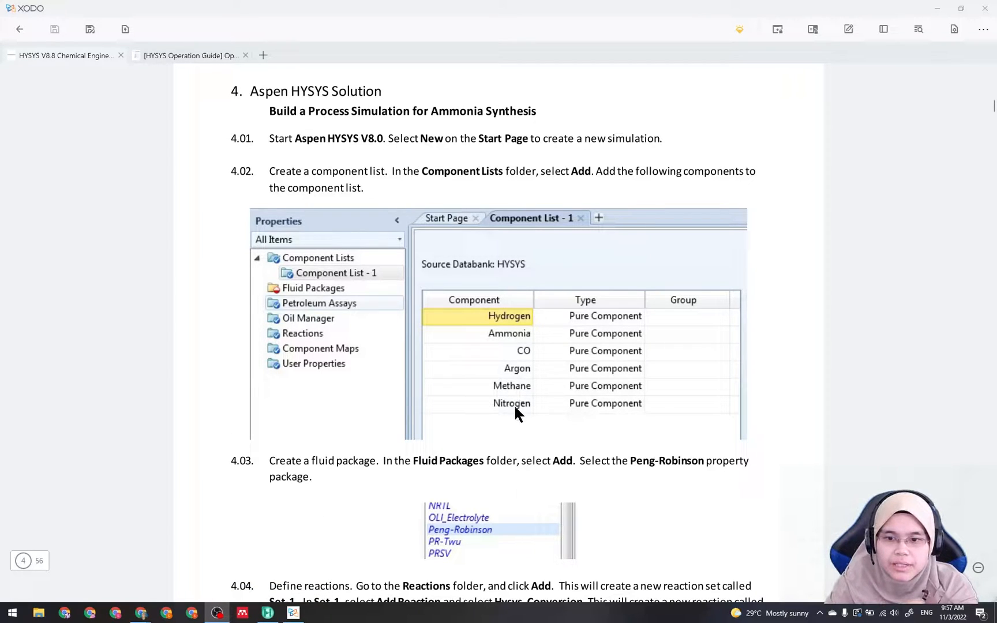
Switch to Aspen HYSYS, create a new component list and add Hydrogen from the pure components
click(267, 613)
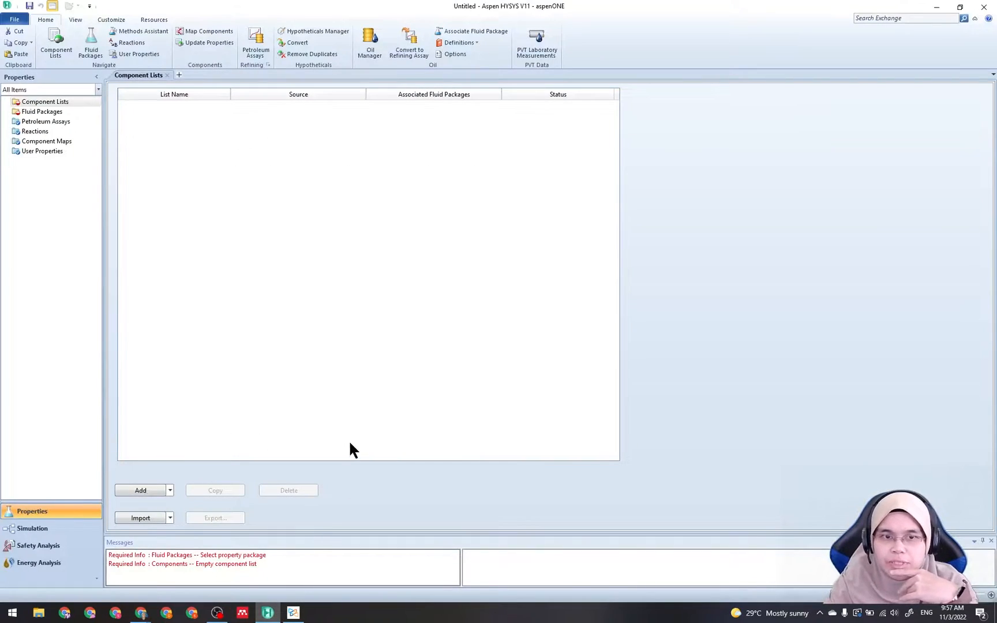
click(139, 492)
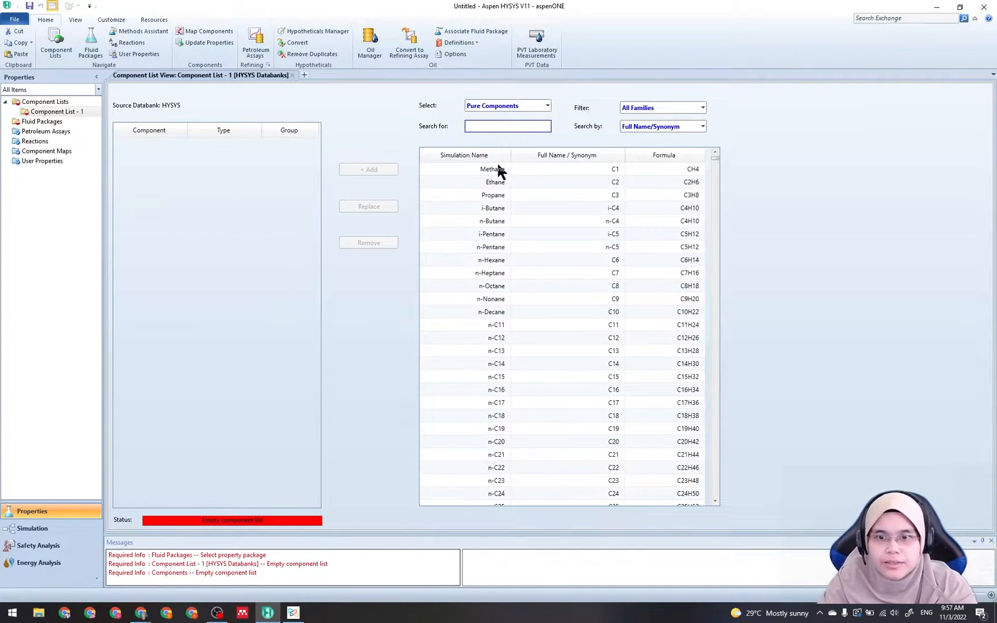
click(292, 614)
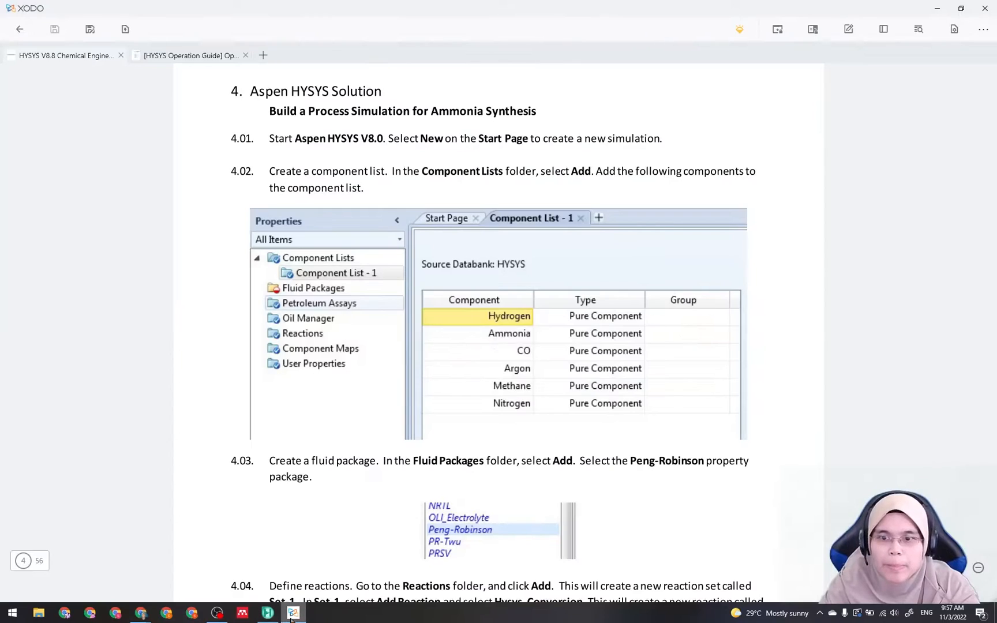
click(293, 614)
click(488, 127)
text(hydro)
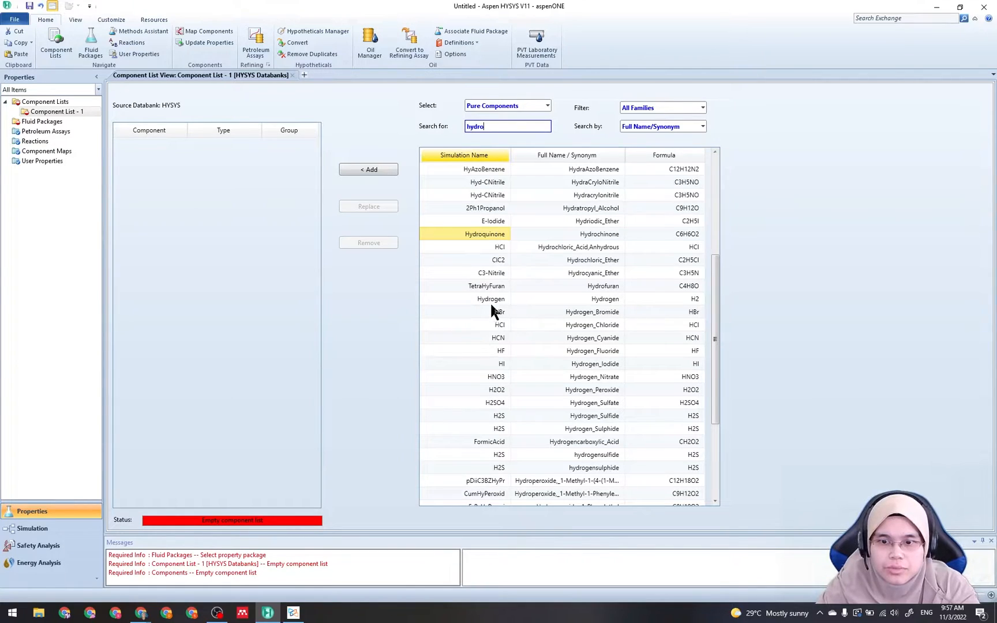
click(493, 299)
click(372, 168)
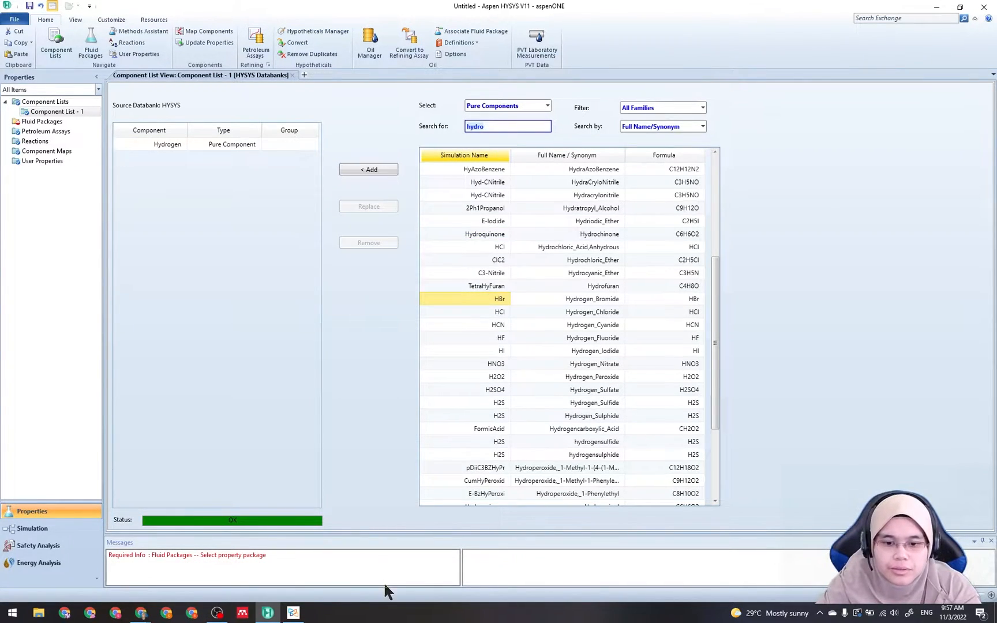
Check the guide for the second component, search the databank for AMM and add Ammonia to the component list
click(295, 615)
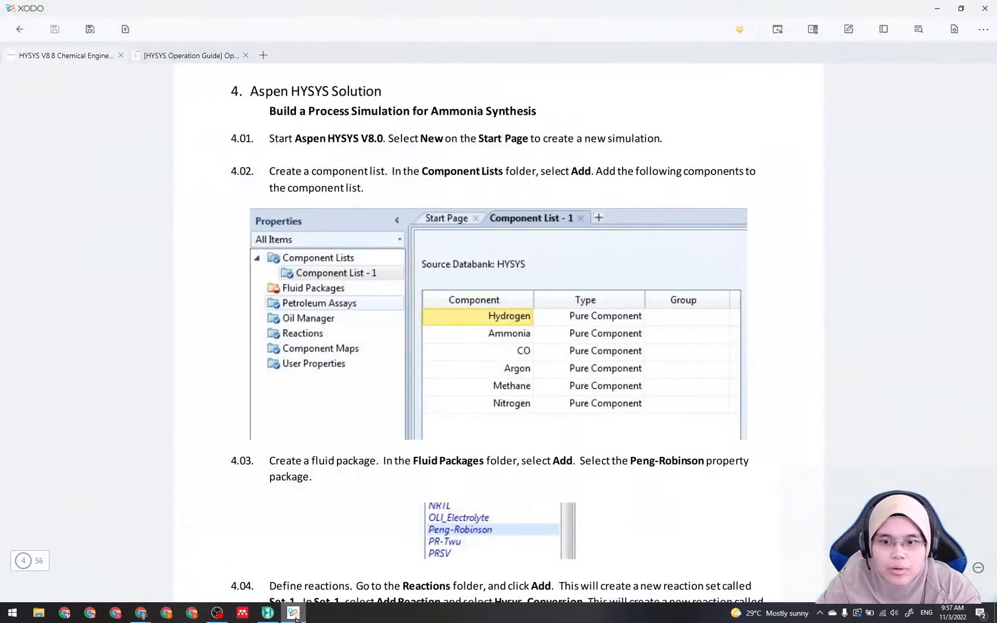
click(294, 615)
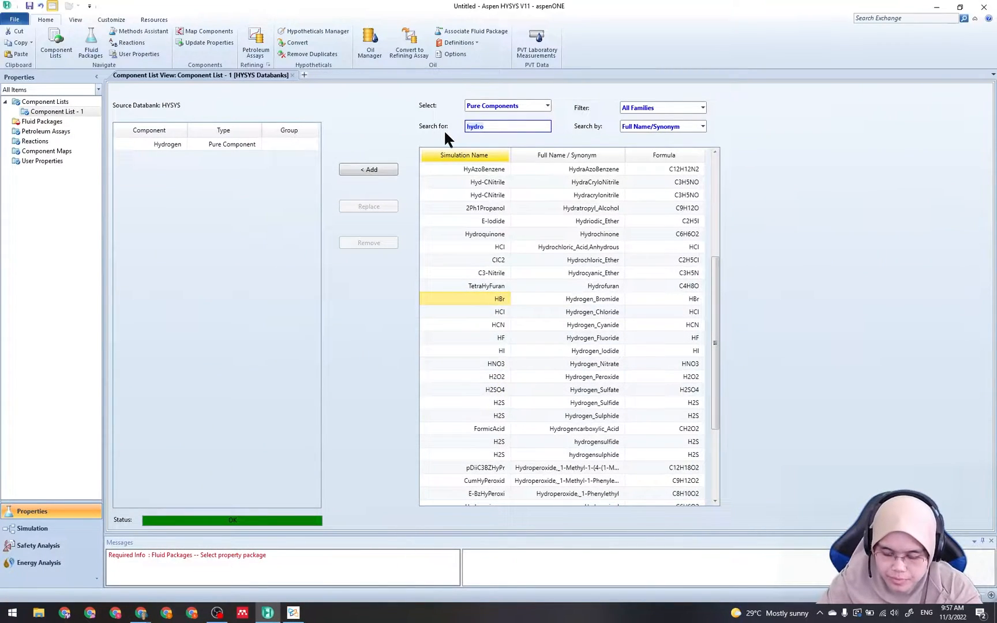
key(Caps_Lock)
text(M)
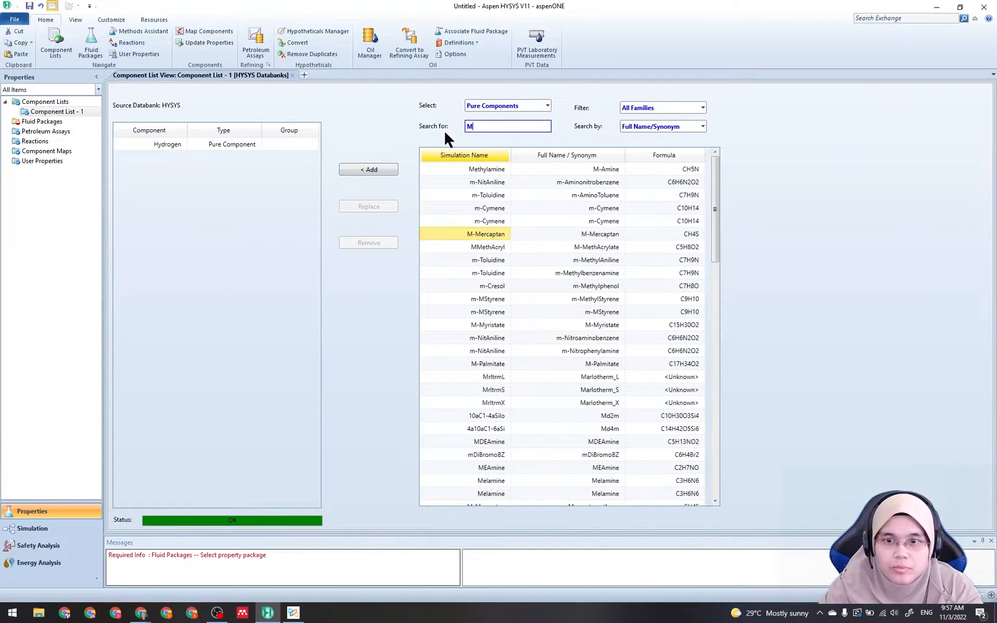
key(BackSpace)
key(Caps_Lock)
key(Caps_Lock)
text(AMM)
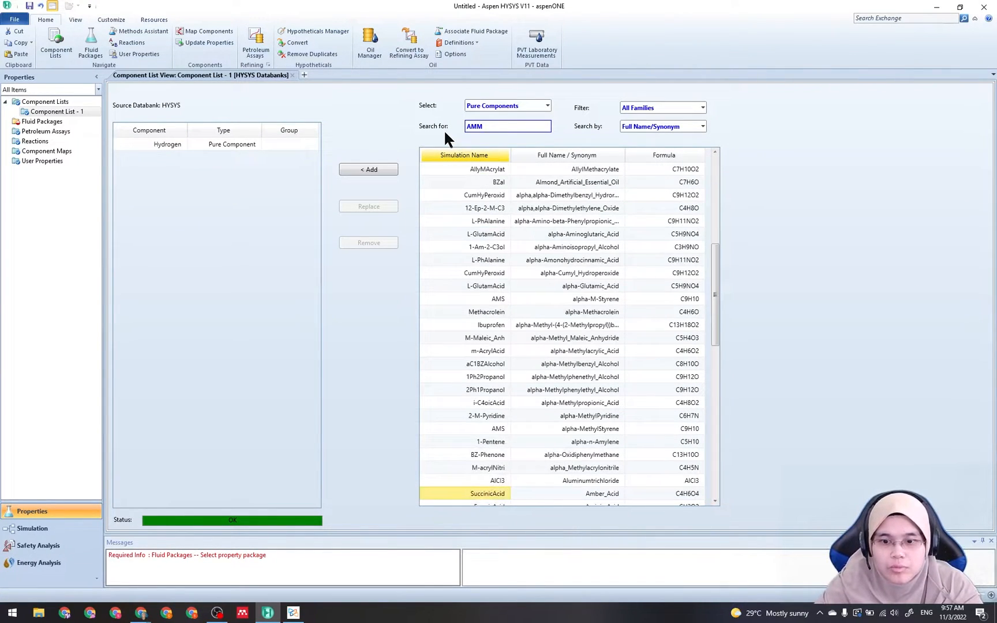
click(378, 168)
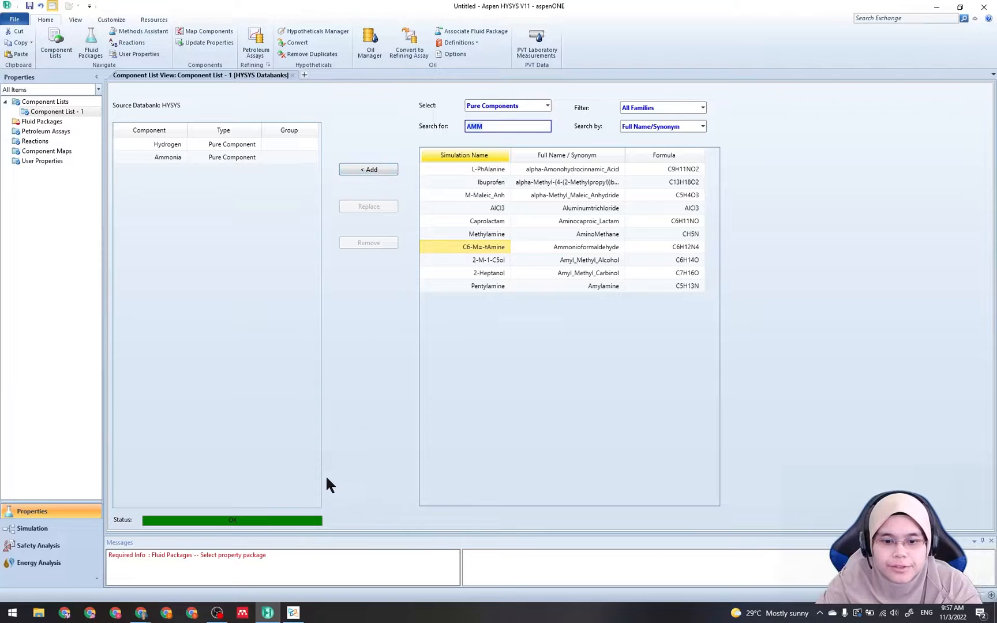
Check the guide for the third component and add CO to the component list
click(293, 612)
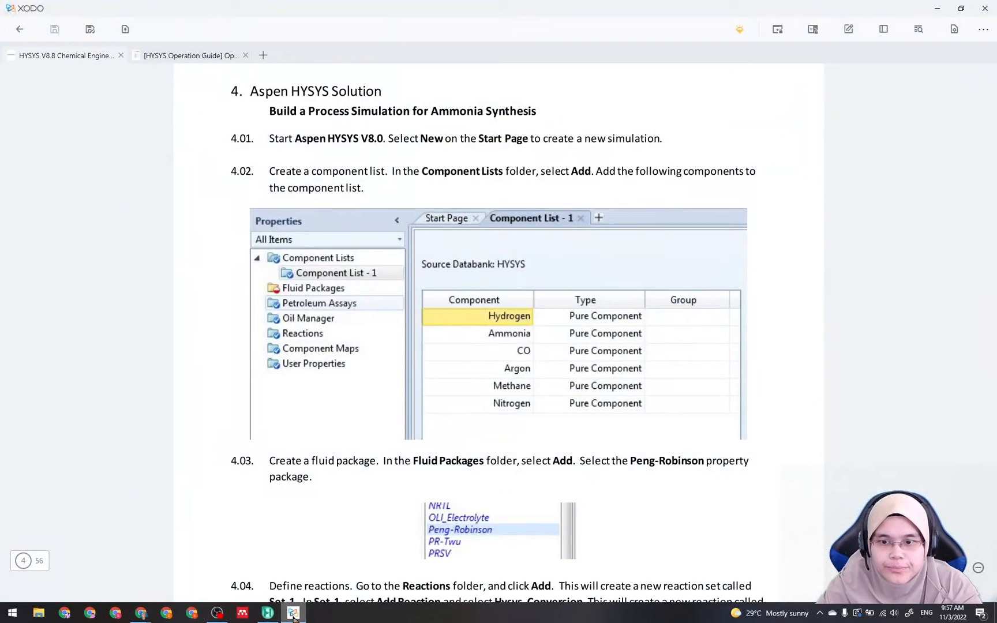
click(294, 615)
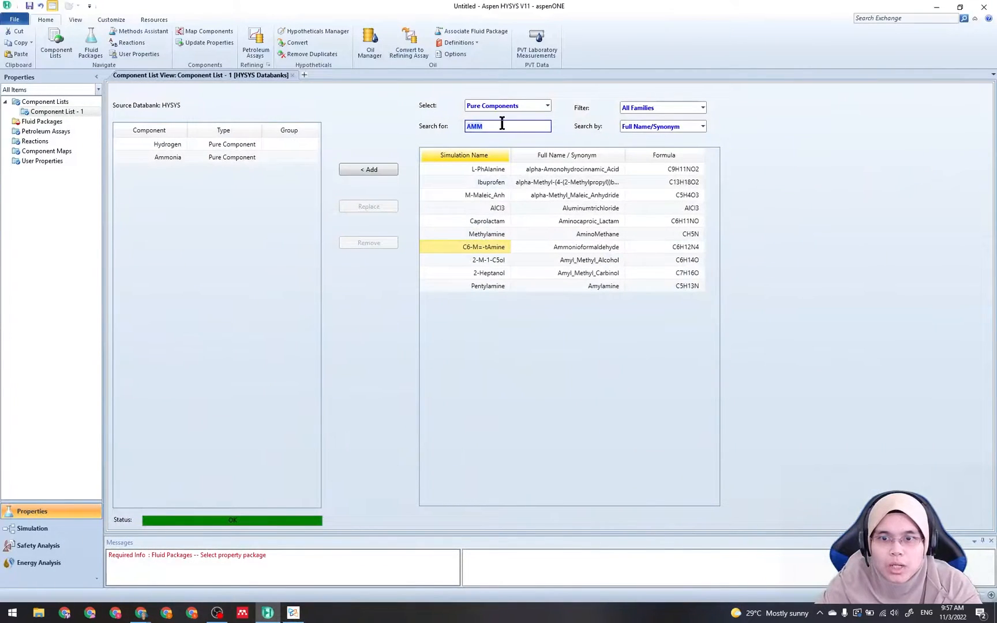
text(CO)
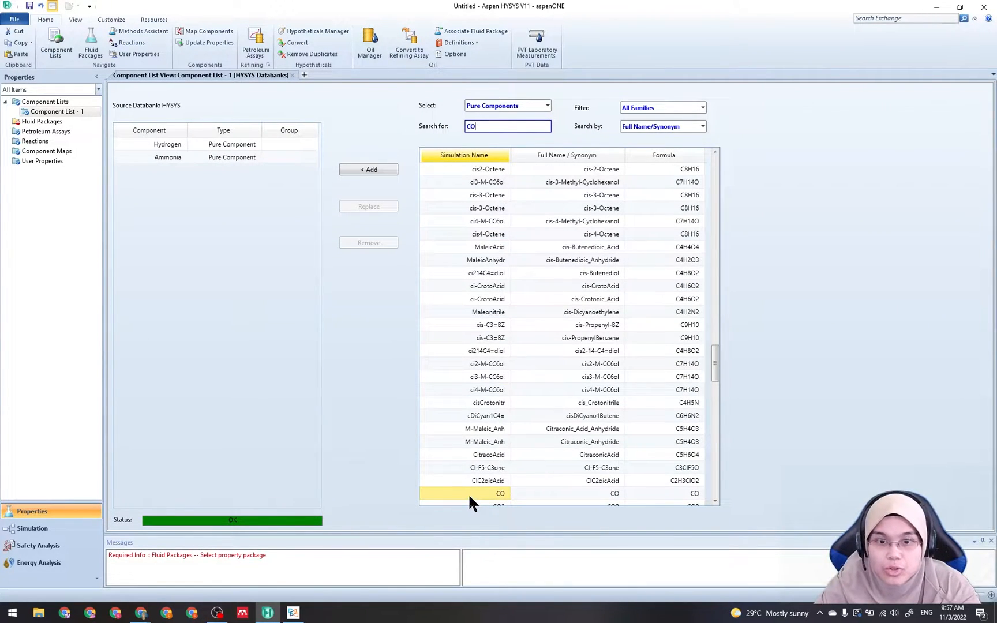
click(365, 169)
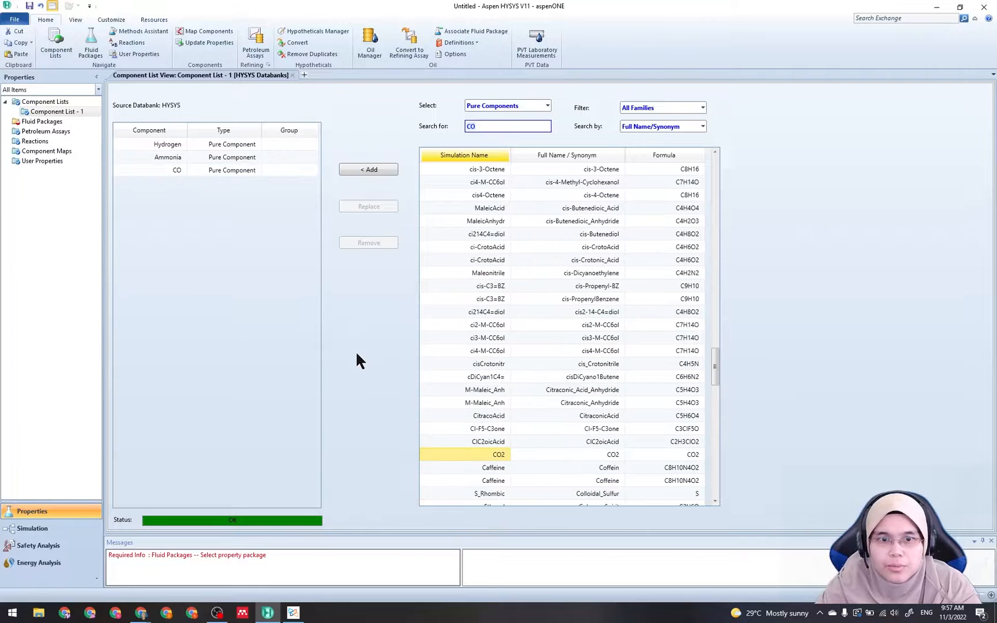
Review the next component in the guide, search the databank for ARGON and add Argon to the component list
click(293, 613)
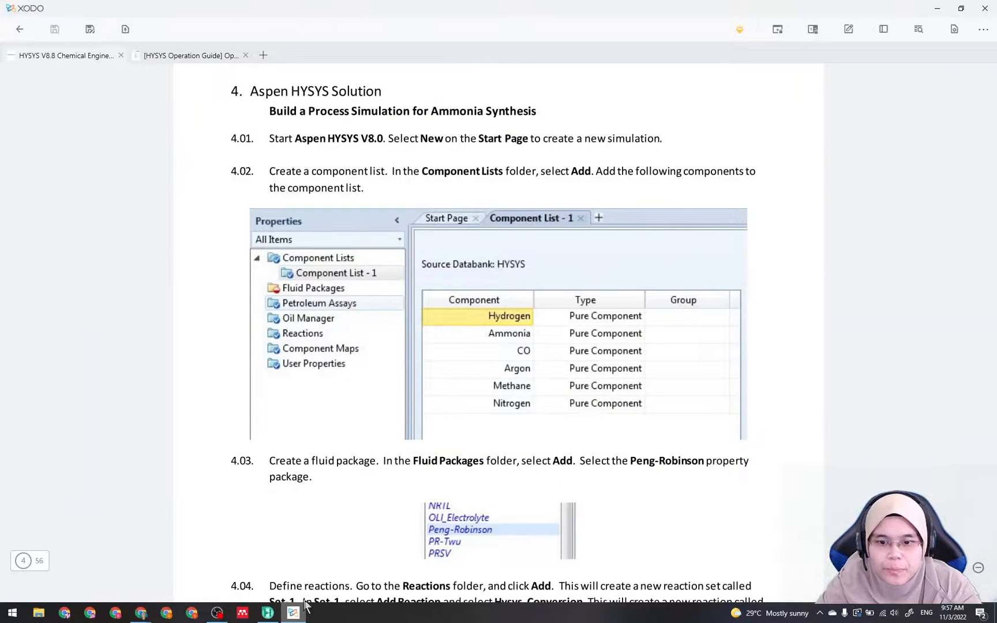
scroll(347, 499, down, 1)
scroll(347, 507, down, 1)
scroll(348, 501, up, 2)
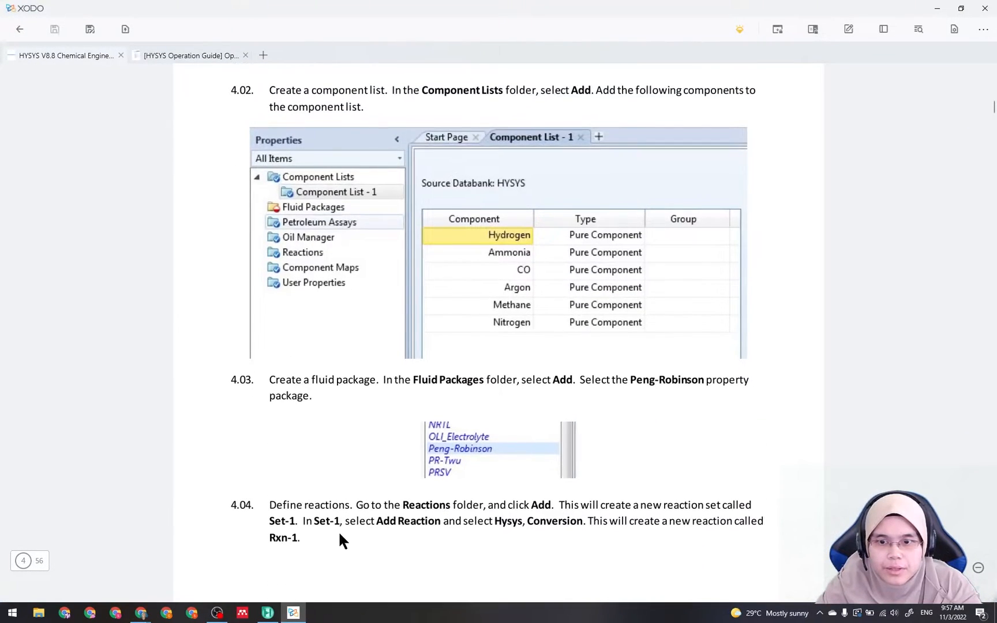
click(304, 613)
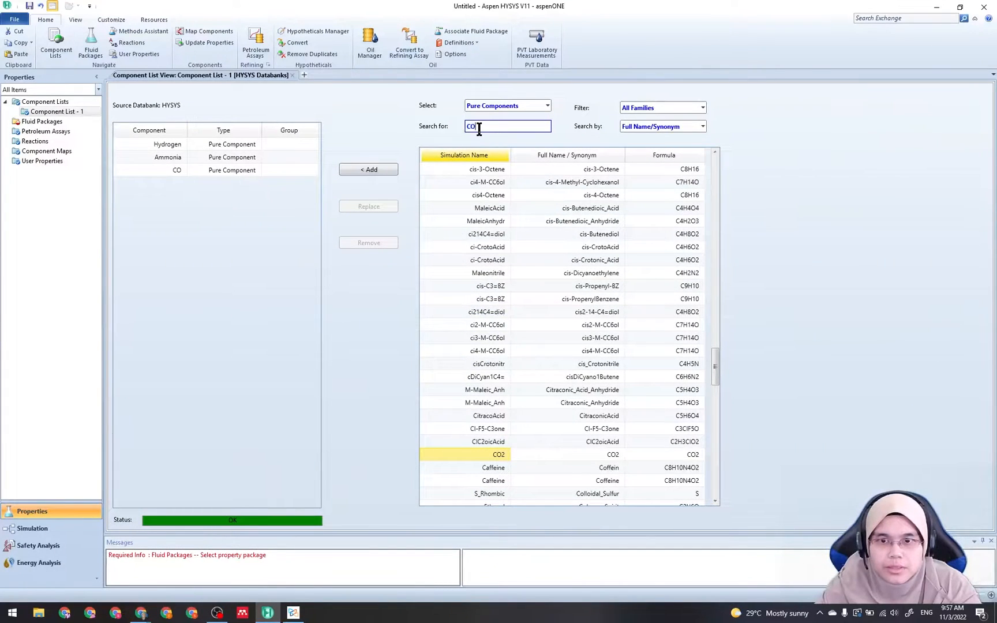
text(ARGON)
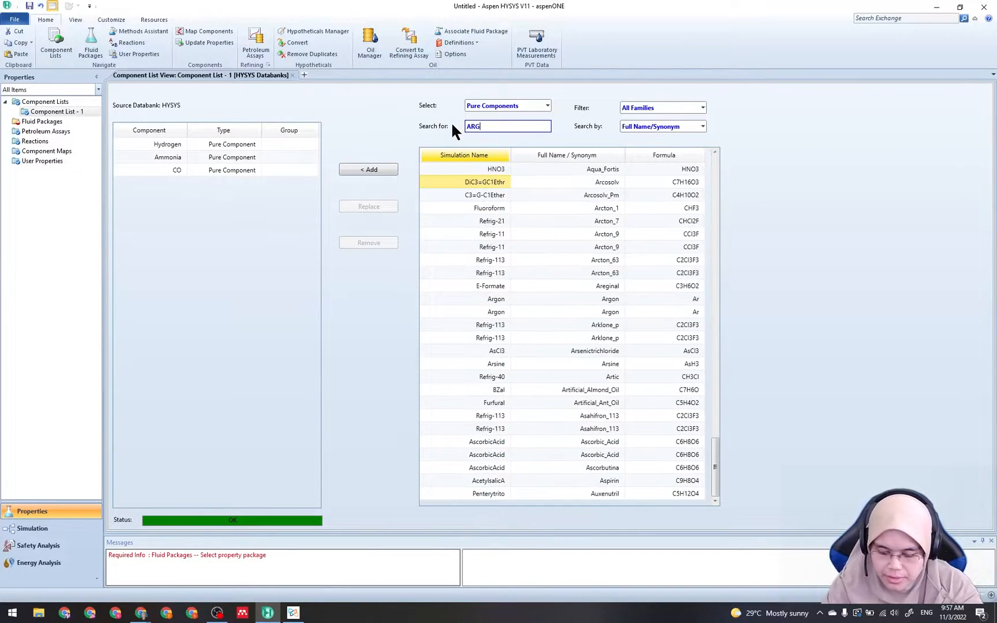
click(372, 173)
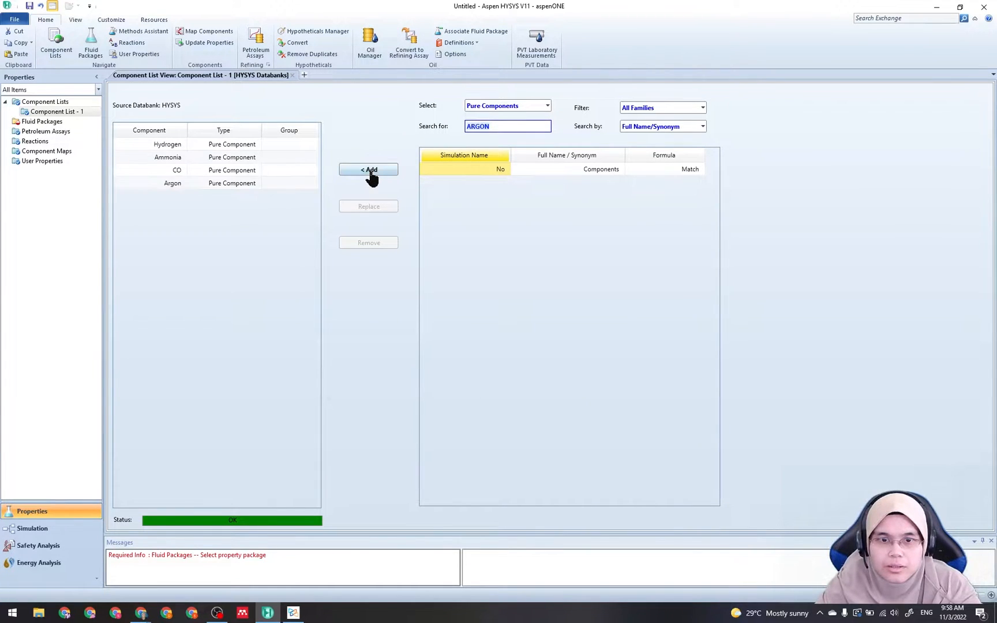
Check the remaining components in the guide, then find and add Methane and Nitrogen to the component list
click(295, 614)
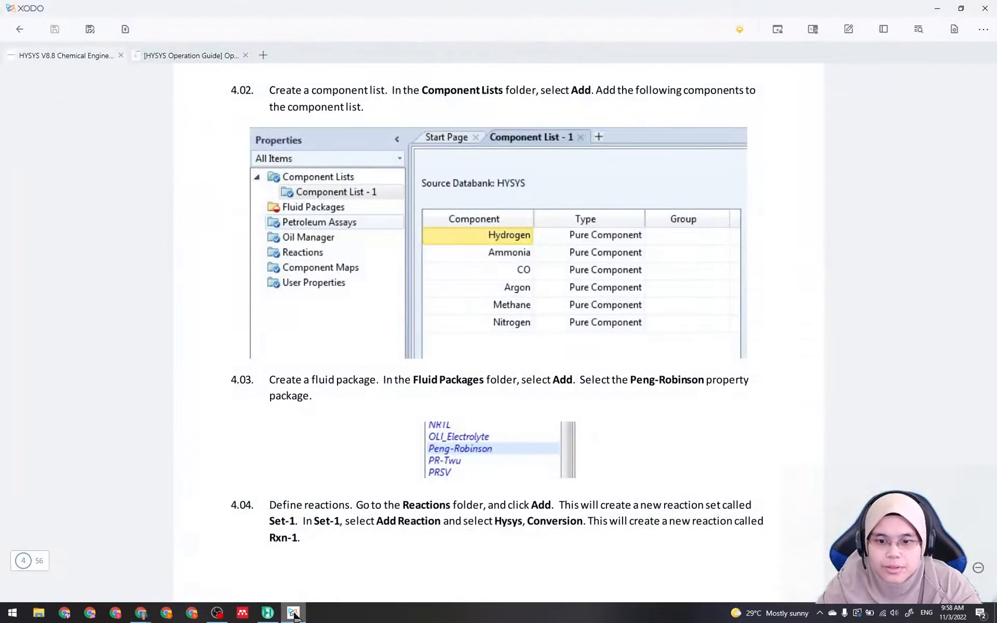
click(295, 614)
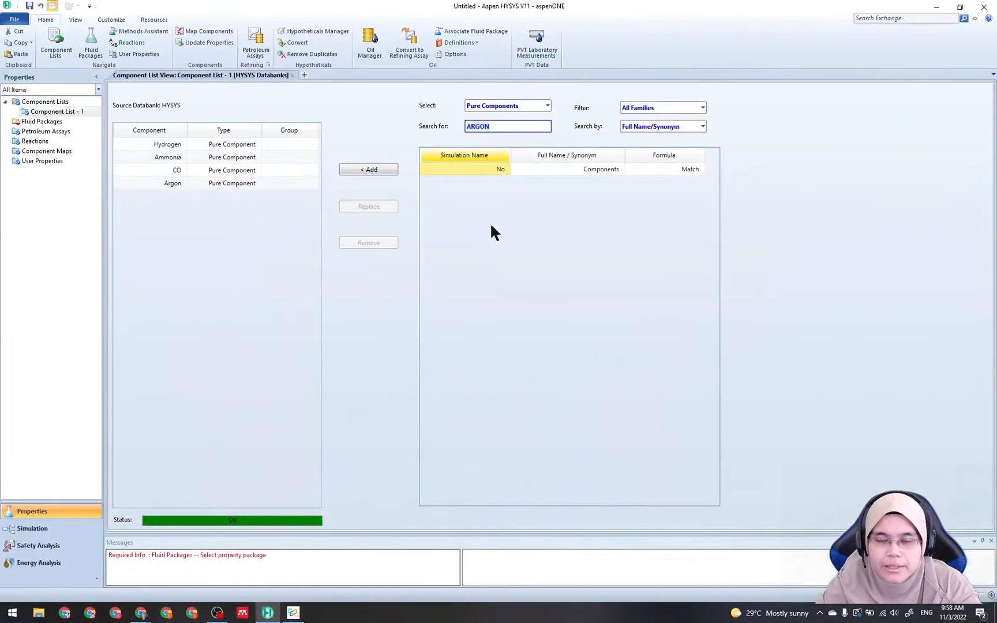
text(METHANE)
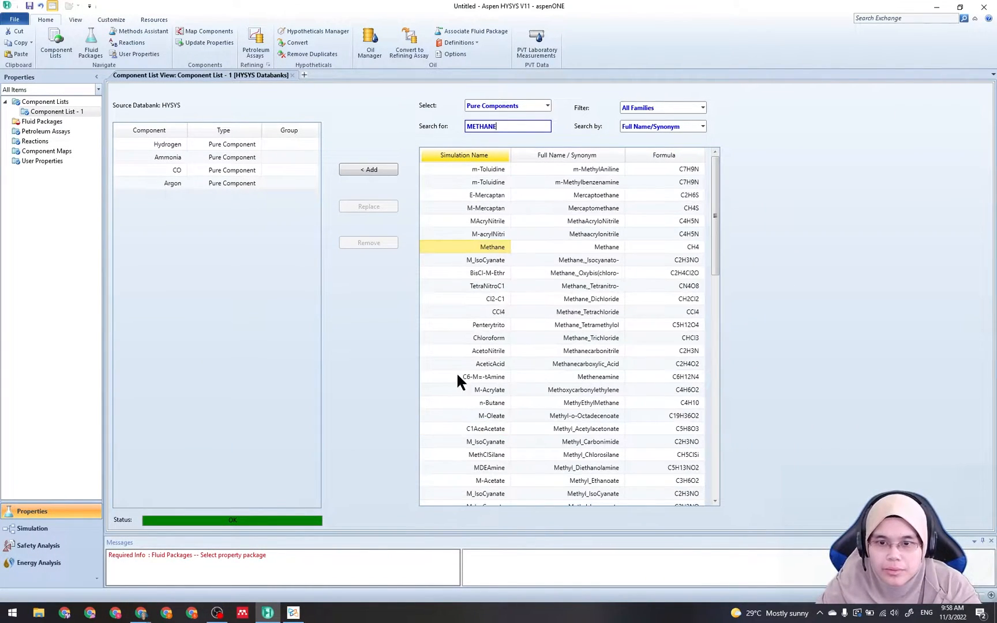
click(368, 171)
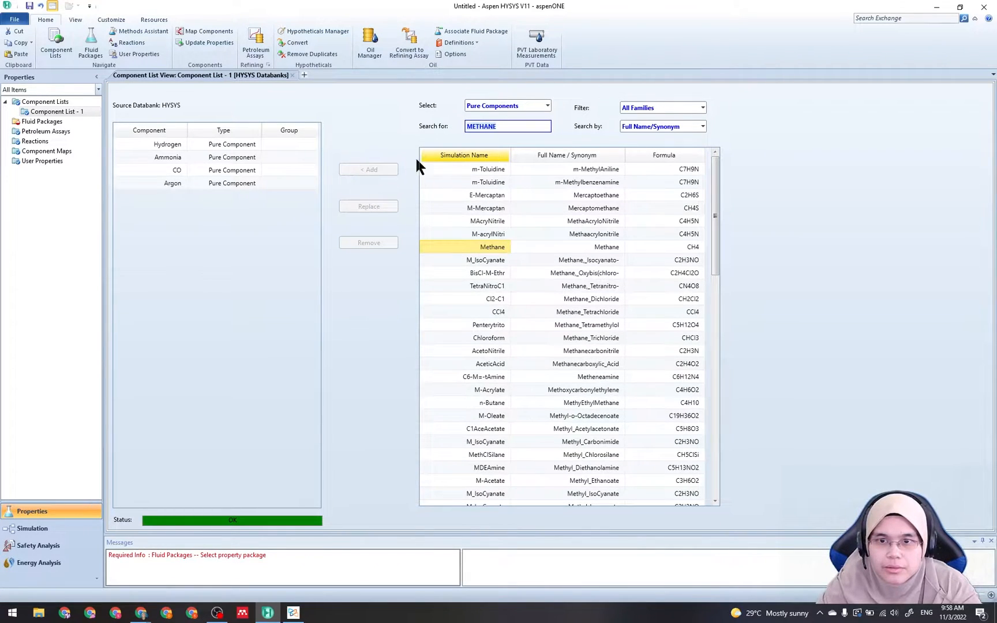
key(BackSpace)
text(NITROGEN)
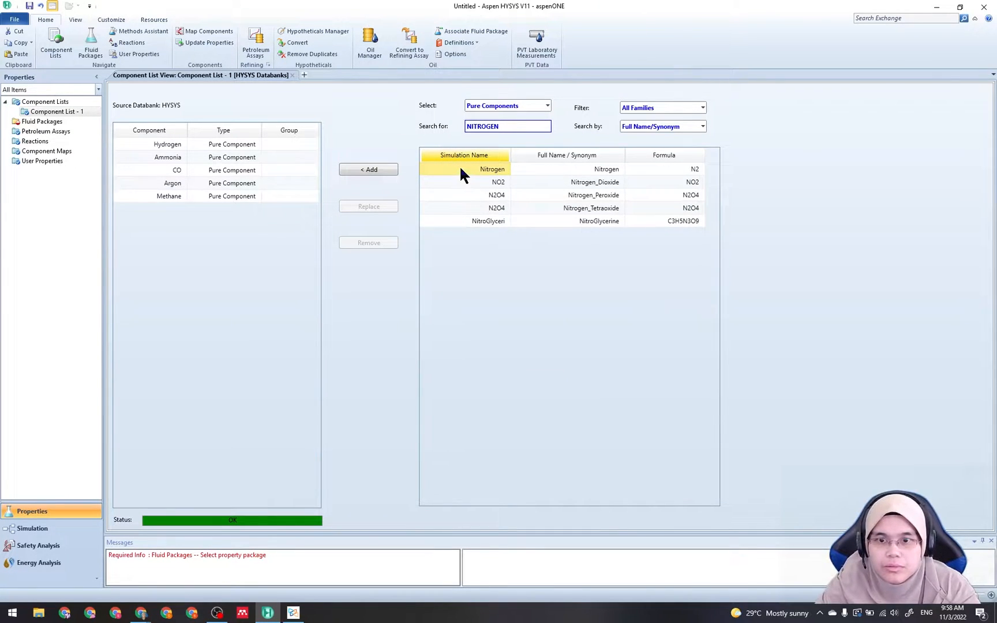
click(374, 169)
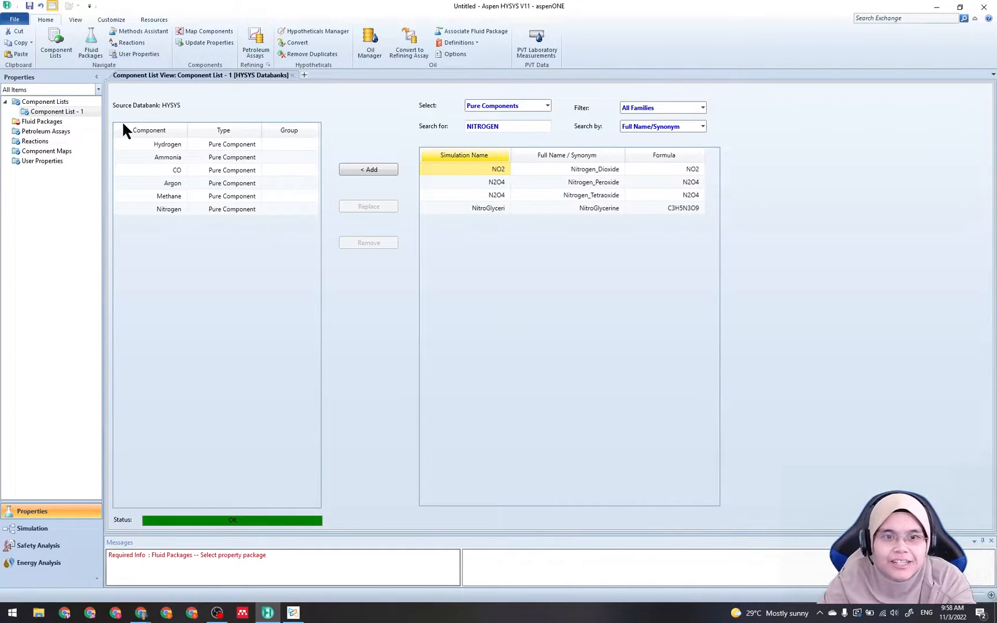
Create a new fluid package for Component List - 1 using the Peng-Robinson property package
click(37, 123)
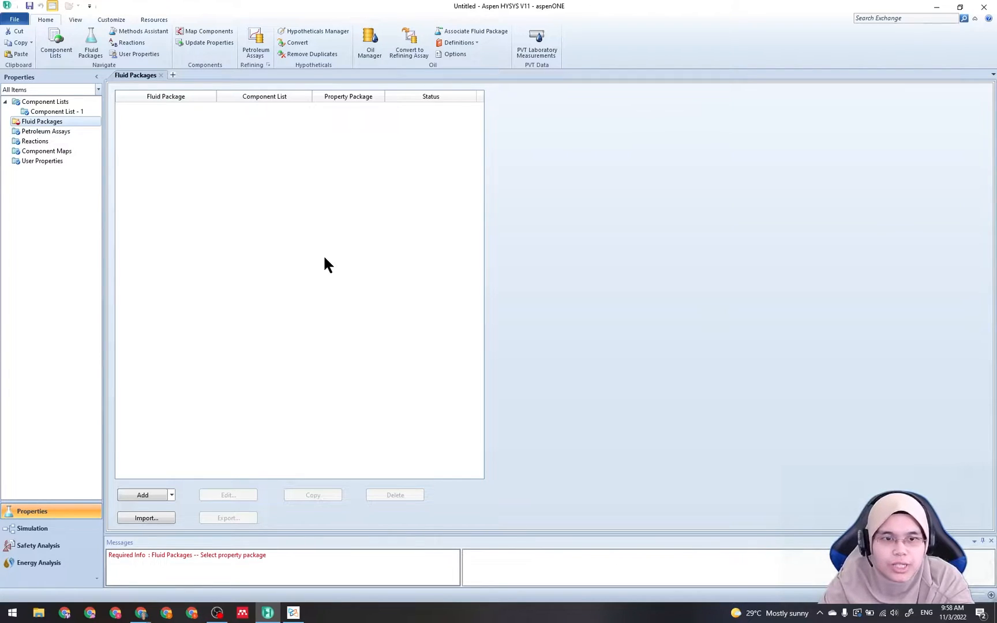
click(136, 497)
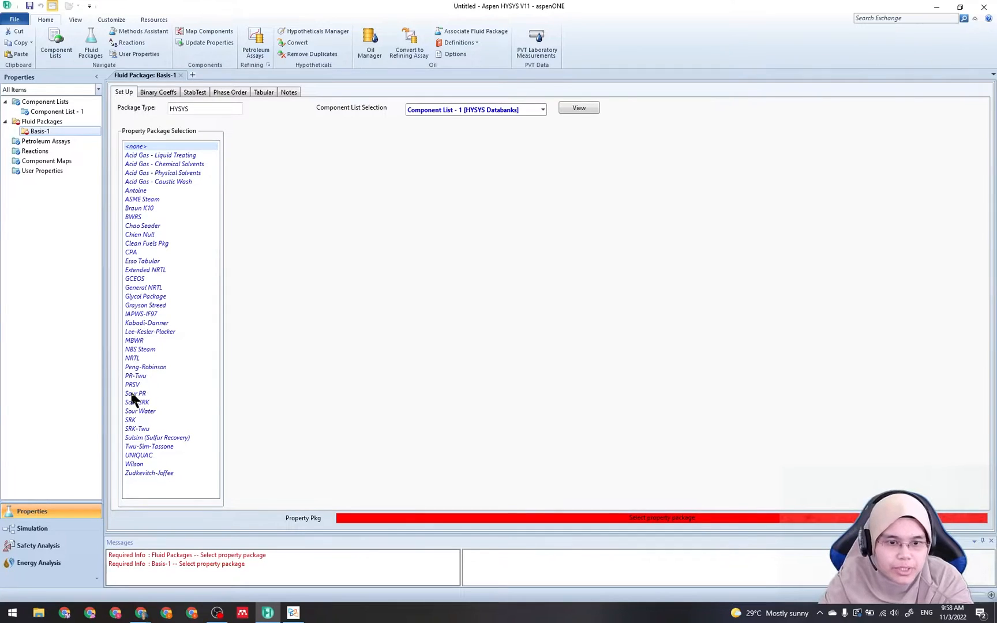
click(143, 368)
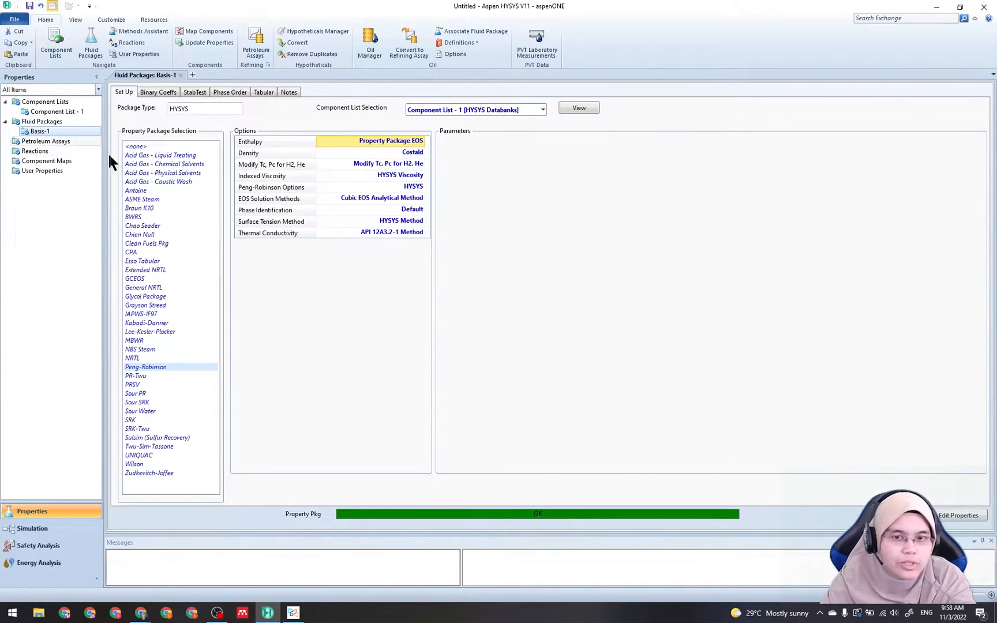
Enter the simulation environment and dock the Model Palette beside the flowsheet
click(42, 529)
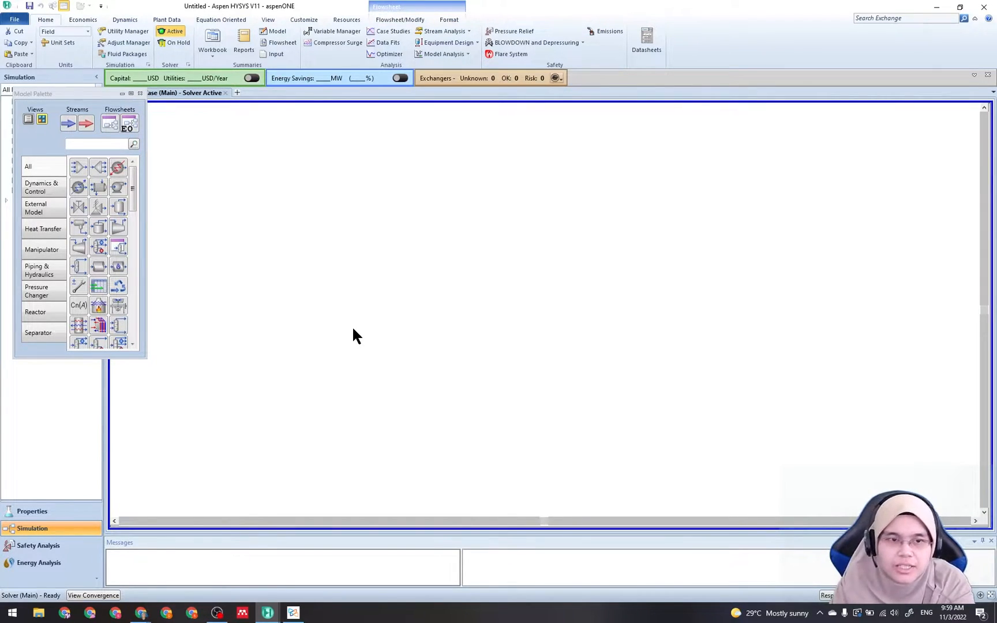
drag(50, 89, 118, 340)
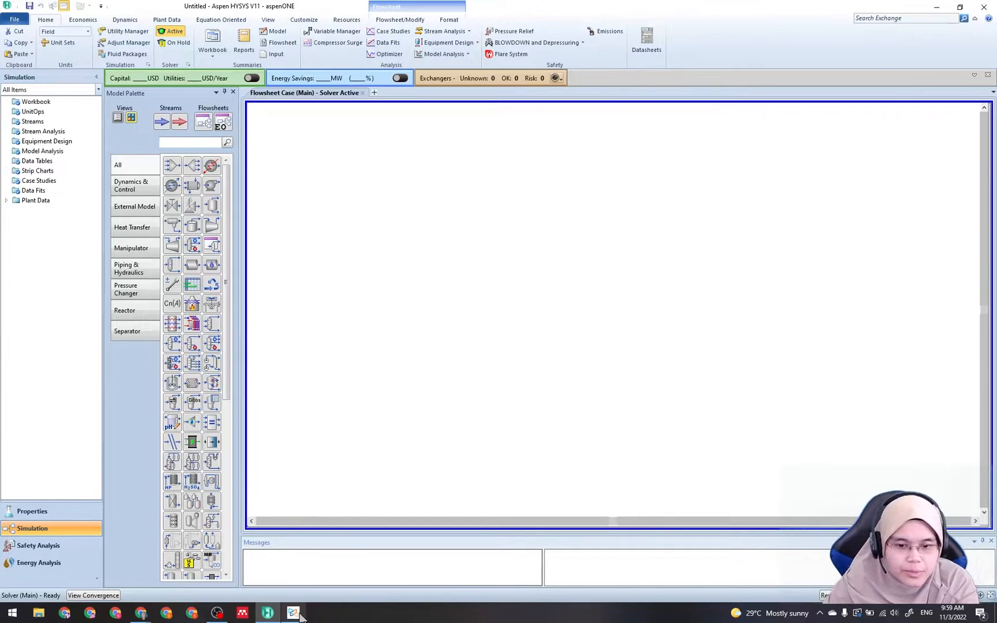
Check the guide's instructions for defining reactions, then add a new reaction set in the Properties environment
mouse_move(293, 613)
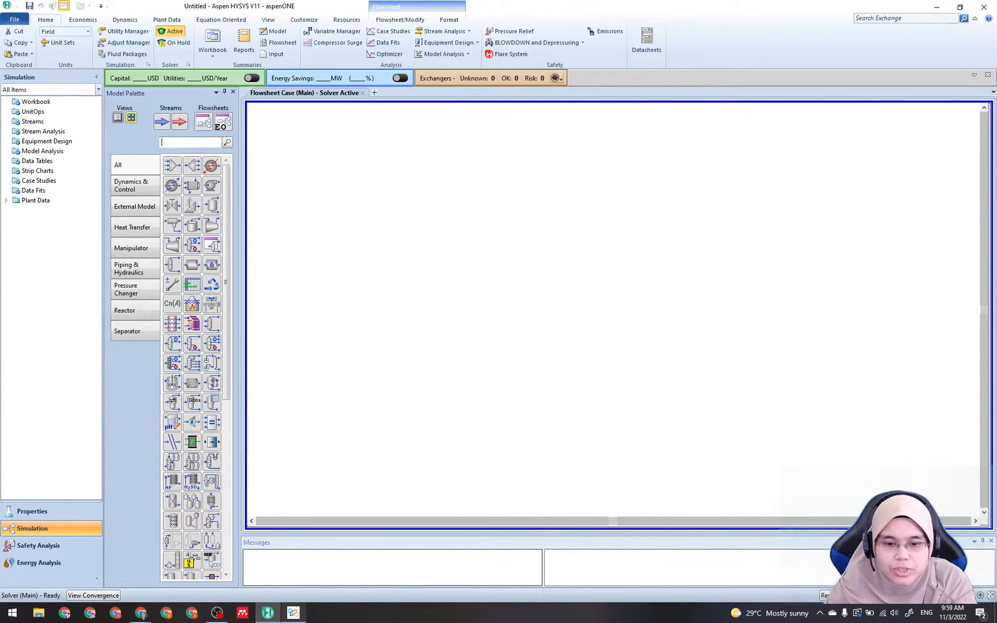
click(291, 617)
scroll(422, 431, down, 3)
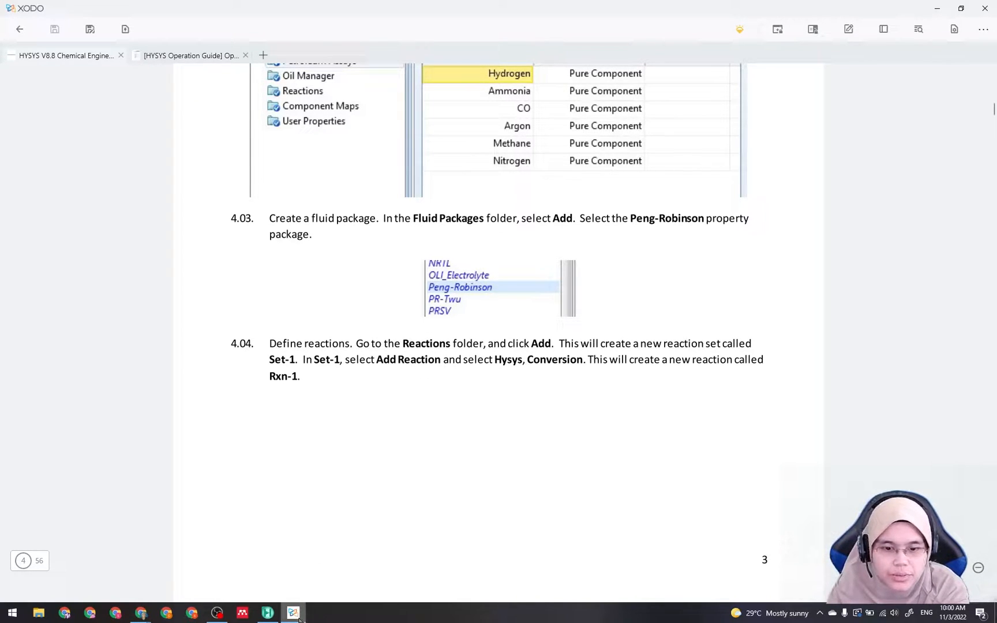
click(268, 613)
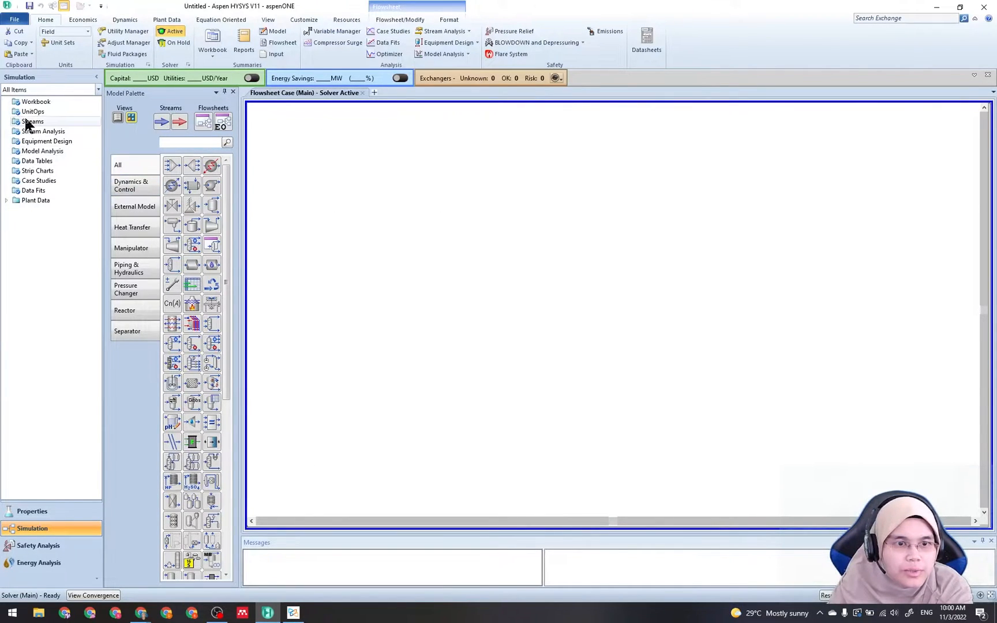
click(47, 515)
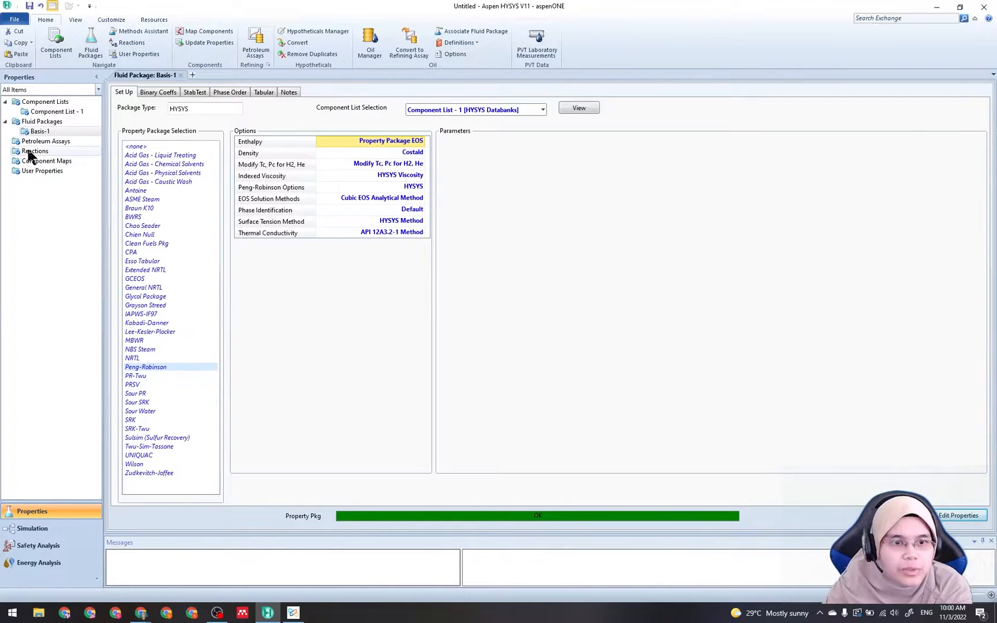
click(33, 151)
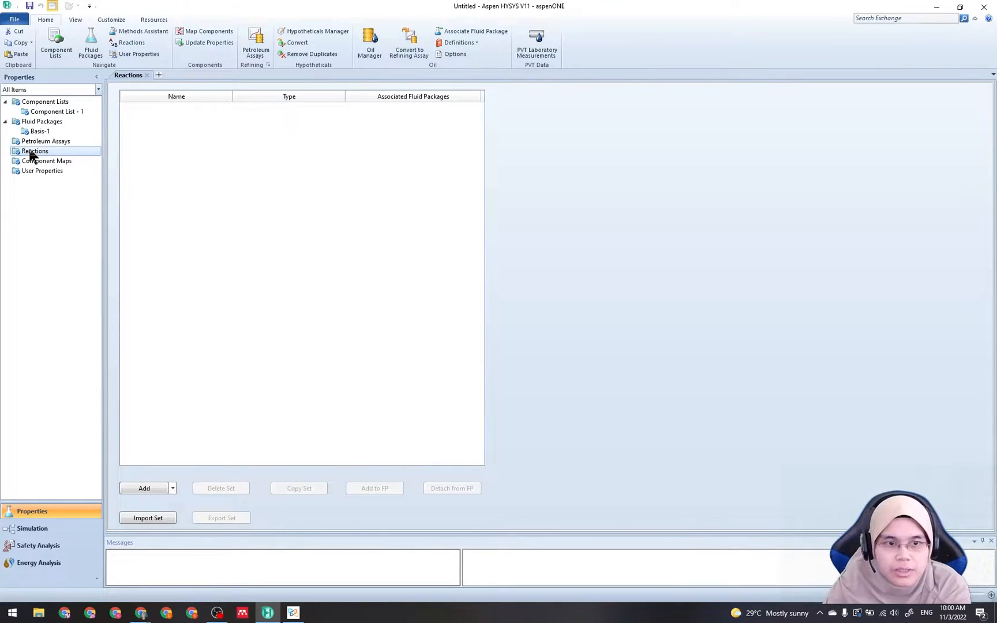
click(142, 495)
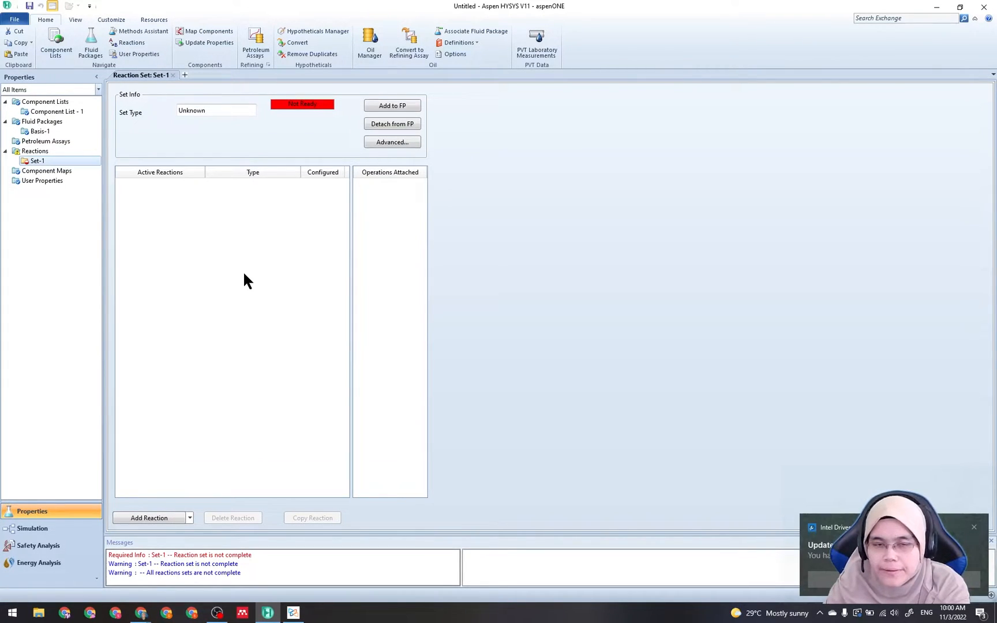
click(975, 528)
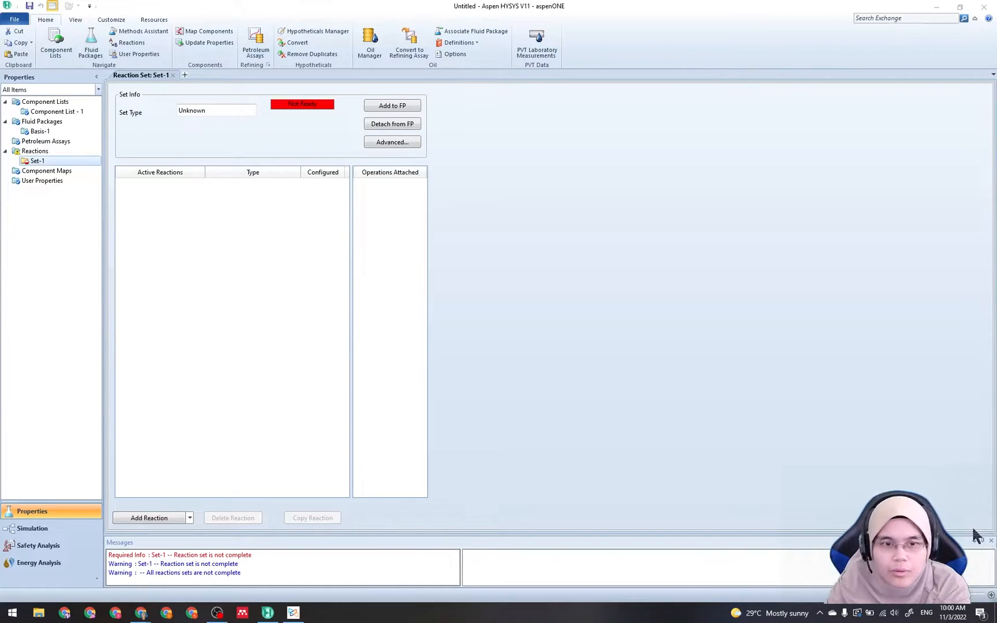
Check the required reaction type in the guide and add a Hysys Conversion reaction to reaction set Set-1
click(140, 518)
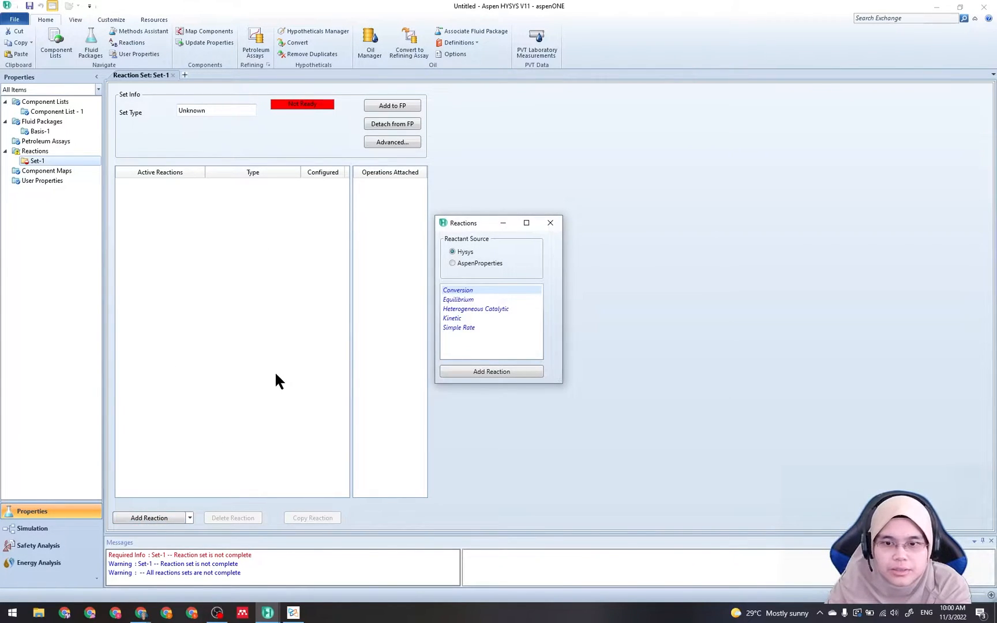
click(293, 613)
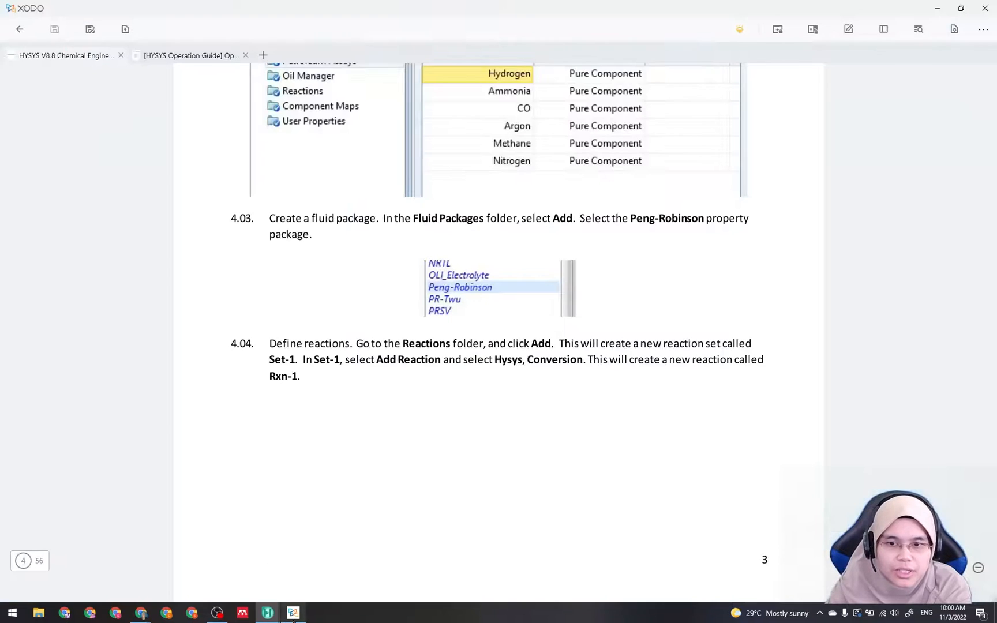
scroll(470, 402, down, 3)
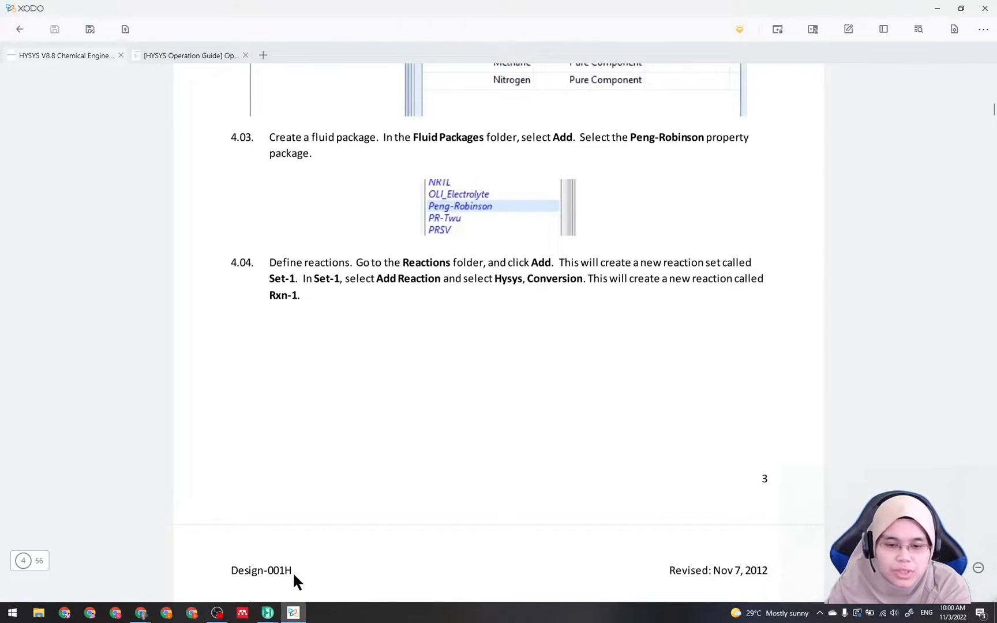
click(293, 613)
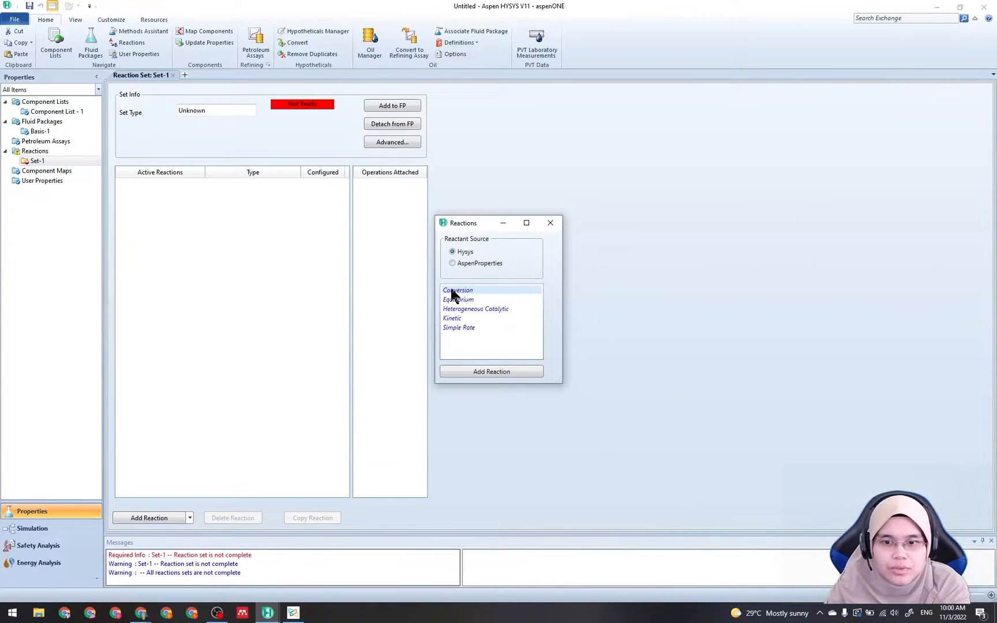
click(460, 374)
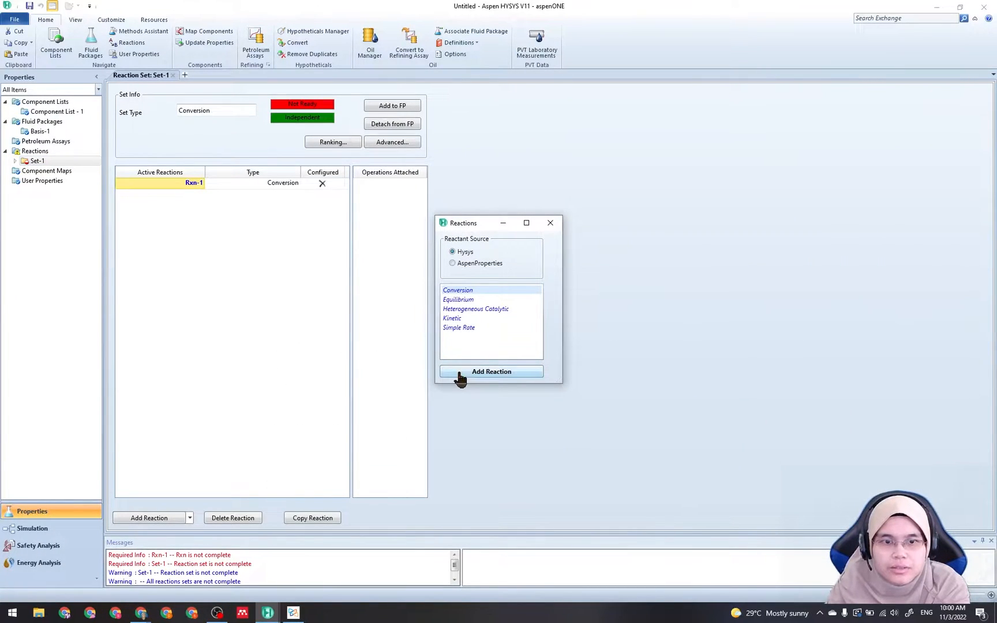
click(551, 225)
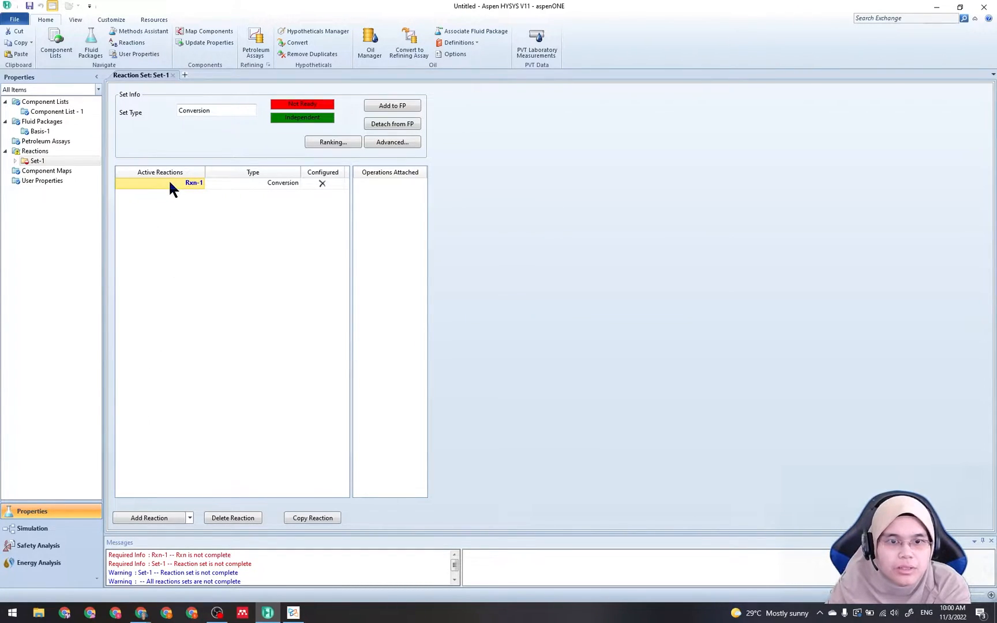
Open reaction Rxn-1 under Set-1 and review the stoichiometry and basis data given for it in the PDF guide
click(14, 161)
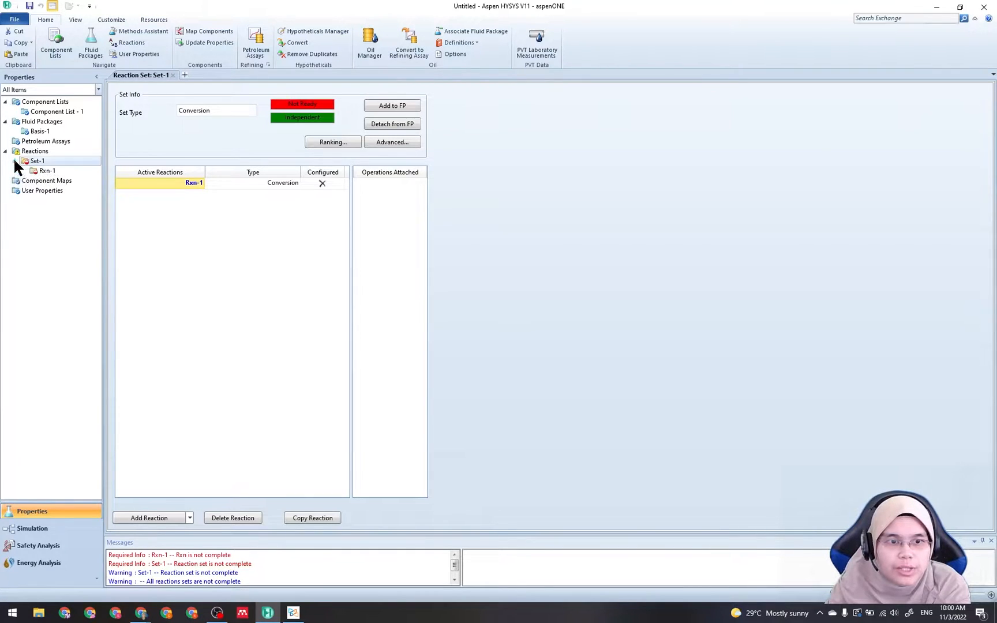
click(48, 171)
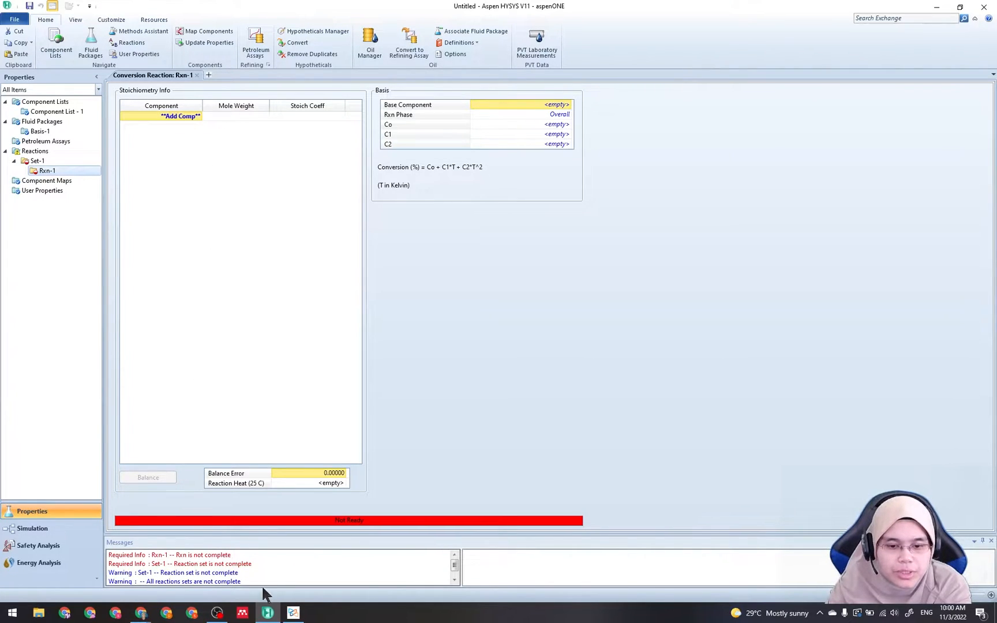
click(268, 613)
click(268, 613)
click(293, 613)
scroll(456, 335, down, 7)
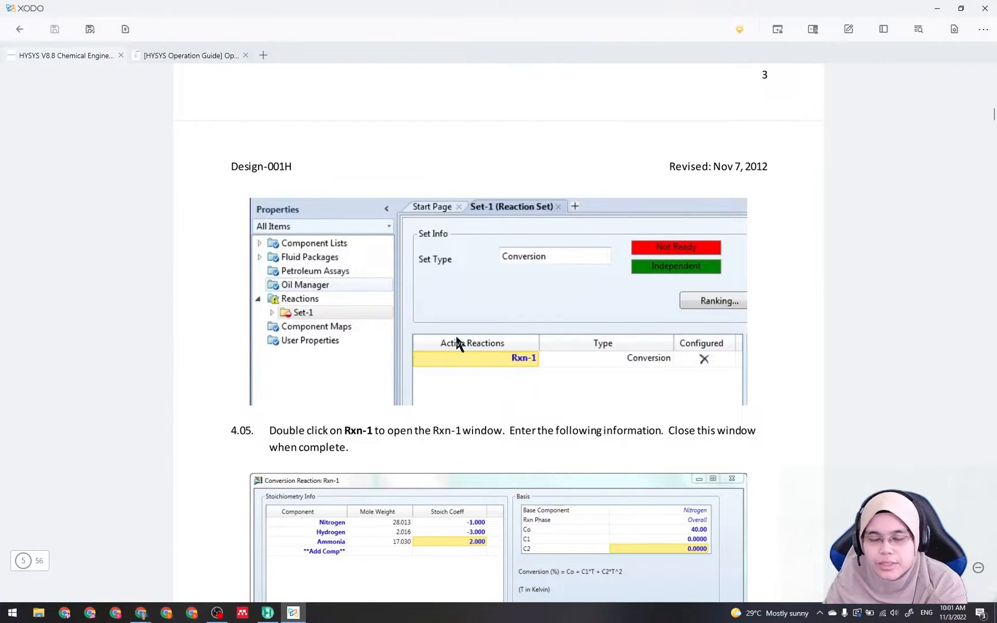
scroll(456, 337, down, 4)
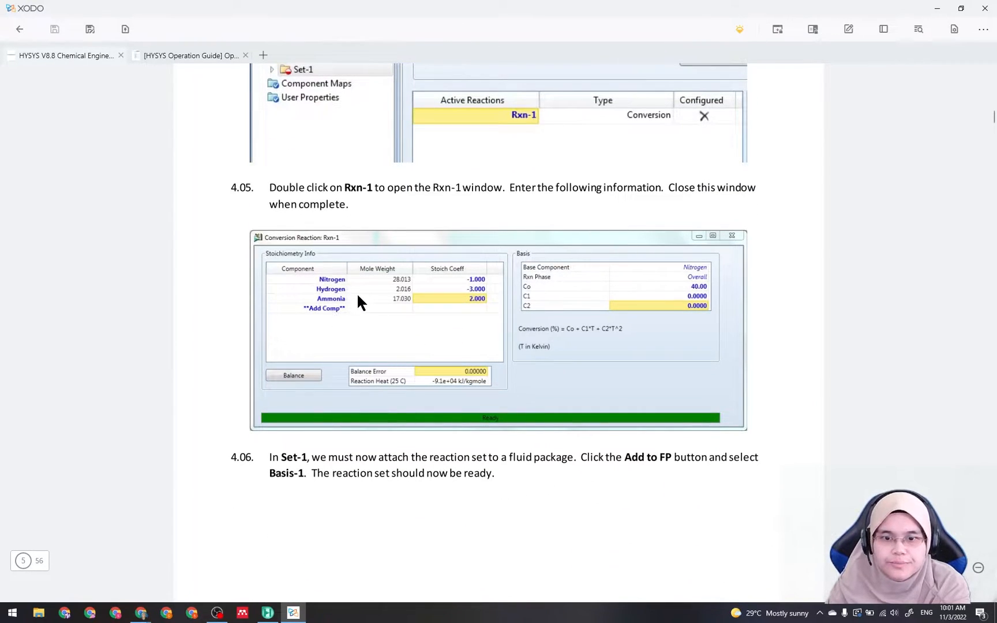
mouse_move(294, 614)
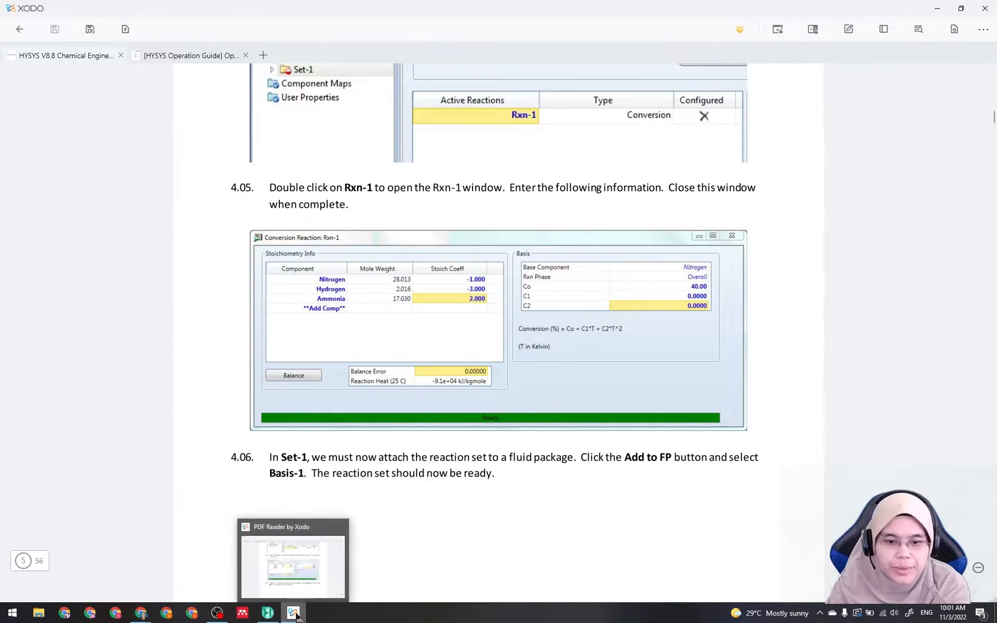
click(295, 616)
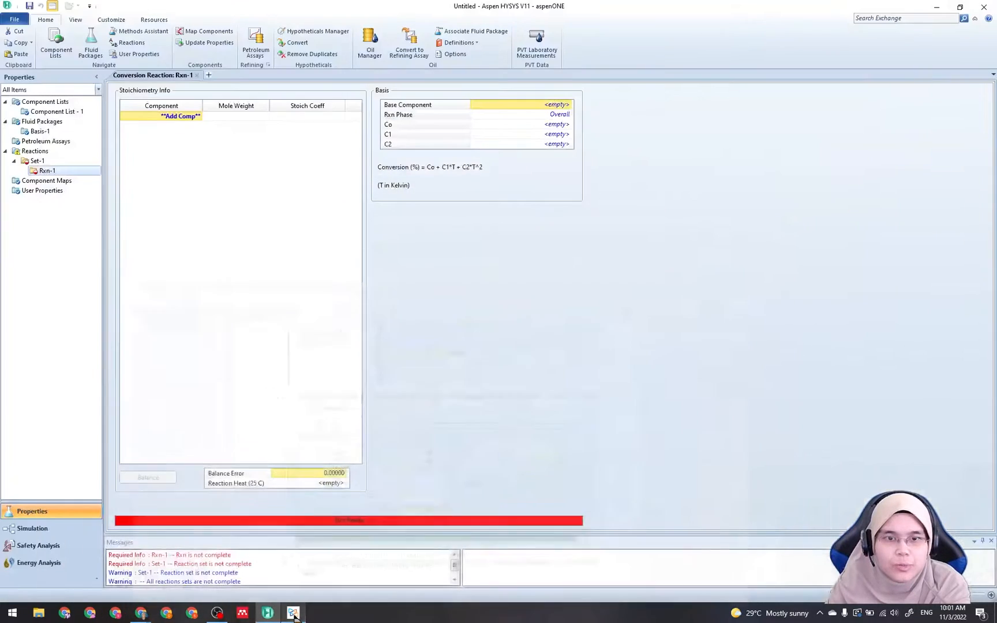
Add Nitrogen, Hydrogen and Ammonia as the components in the stoichiometry table of Rxn-1
click(199, 116)
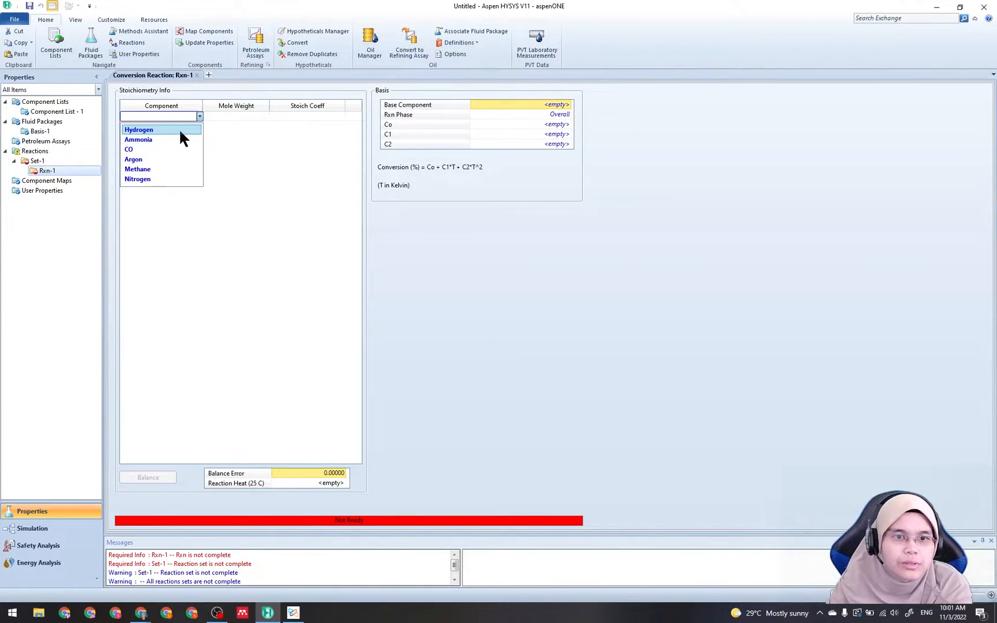
click(176, 178)
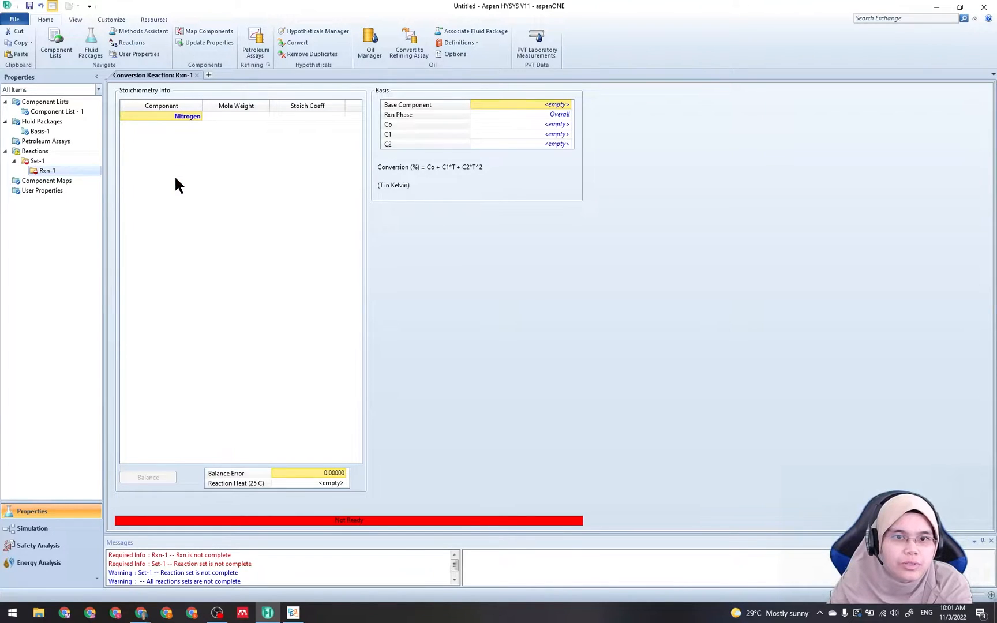
click(196, 123)
click(196, 122)
click(189, 139)
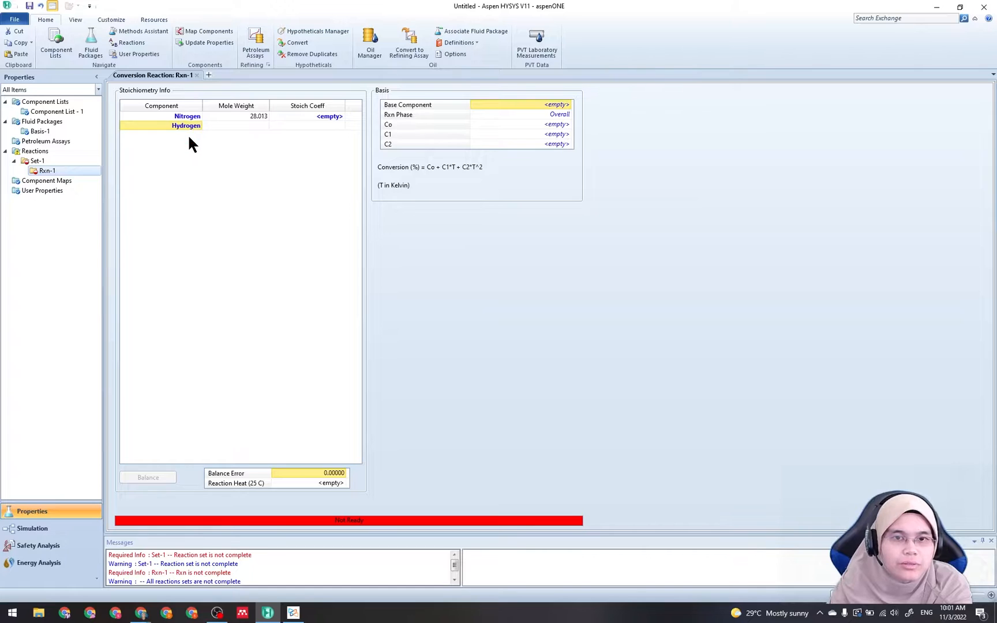
click(199, 133)
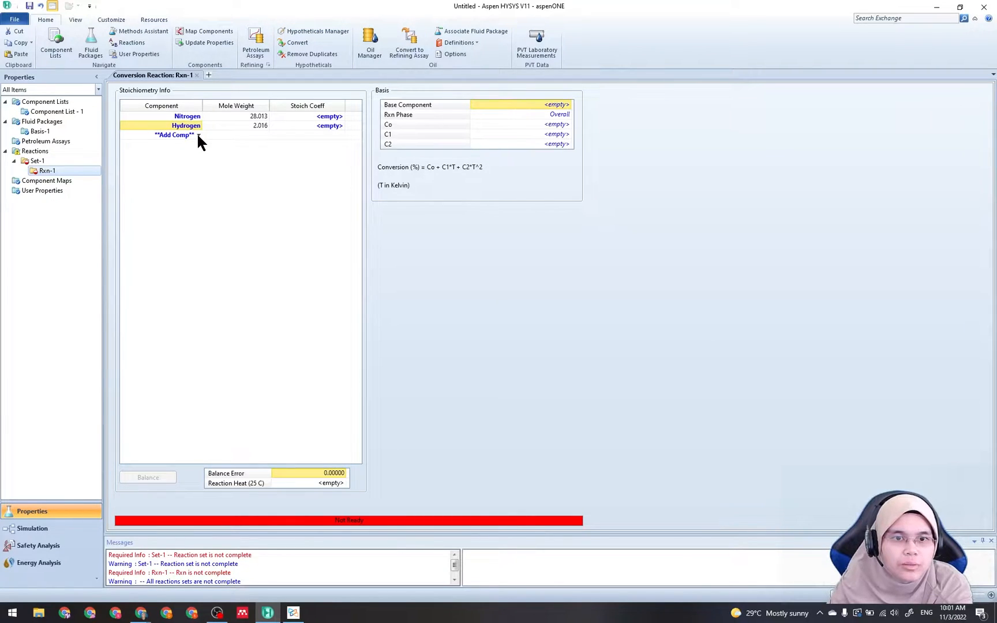
click(196, 134)
click(185, 148)
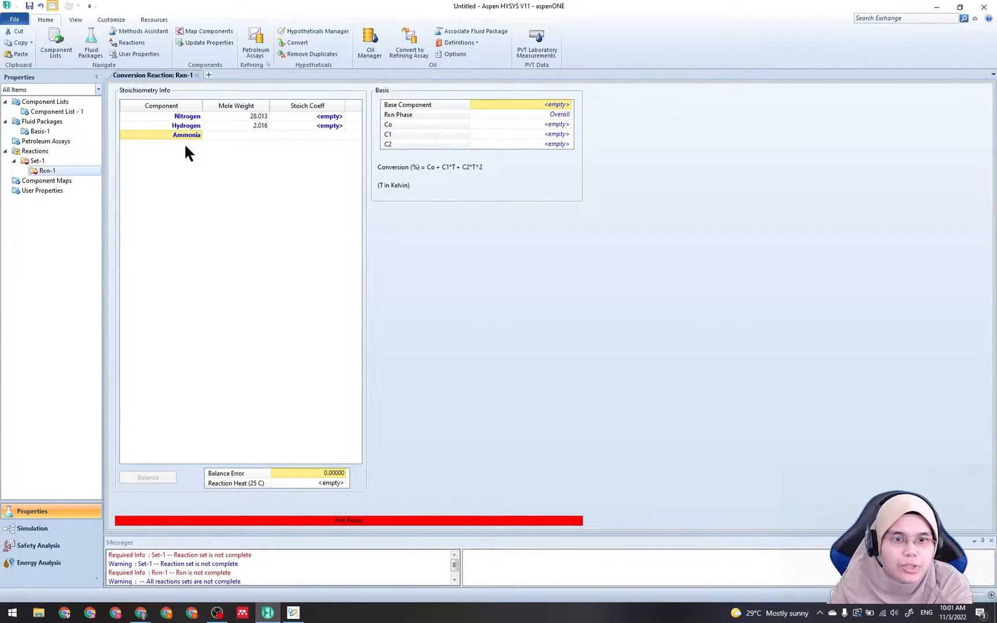
Check the coefficients in the guide and set the stoichiometric coefficients to -1 for Nitrogen, -3 for Hydrogen and 2 for Ammonia
click(293, 613)
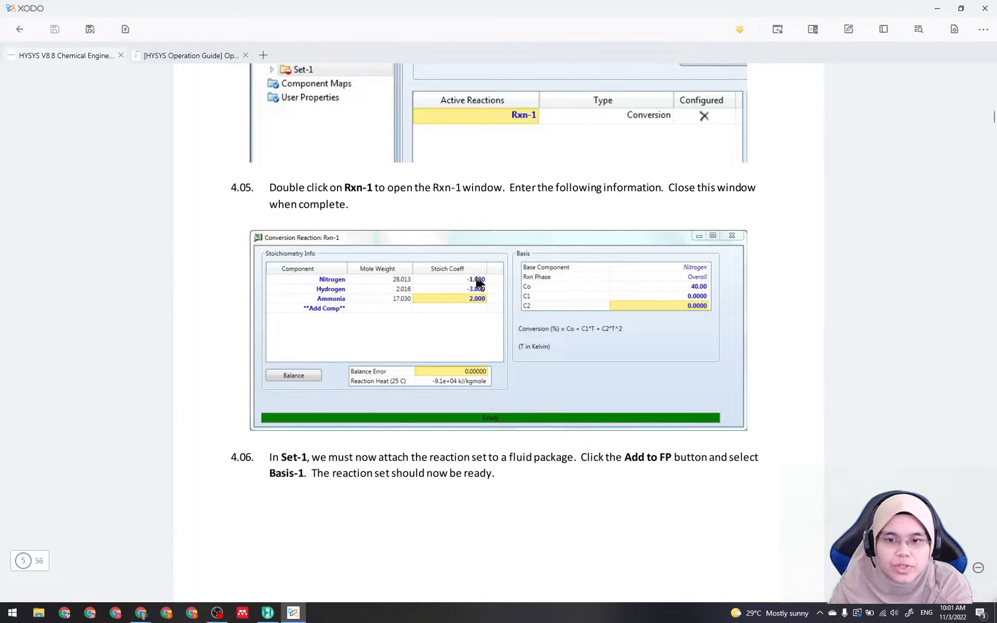
click(295, 618)
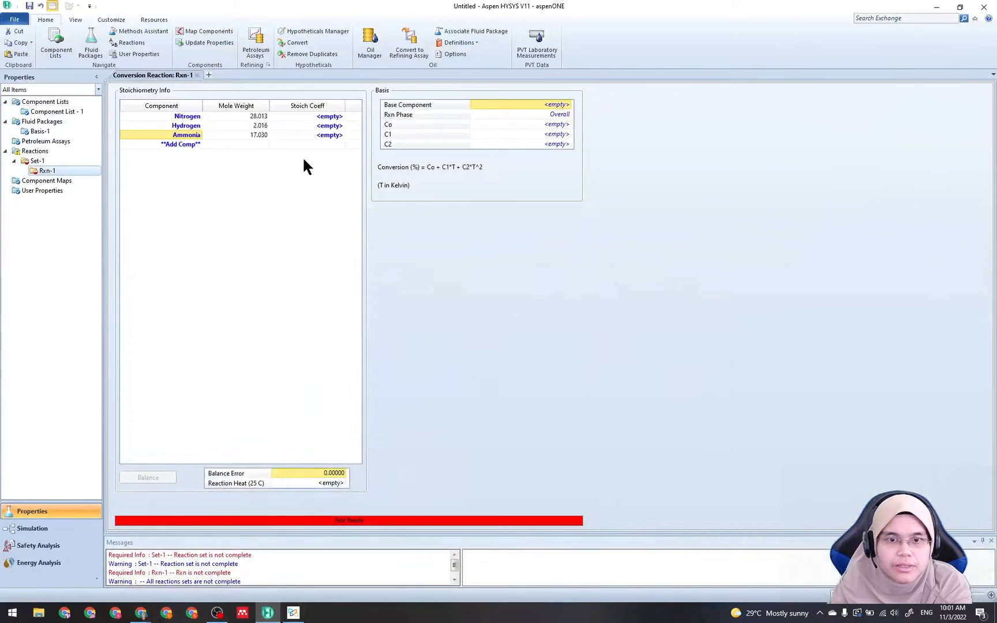
click(335, 117)
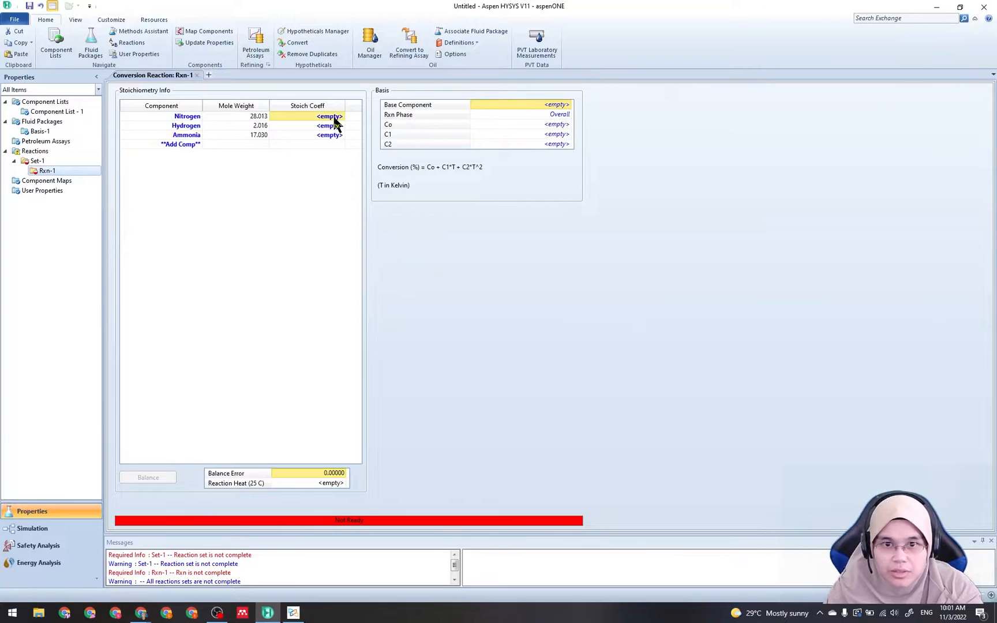
text(-1)
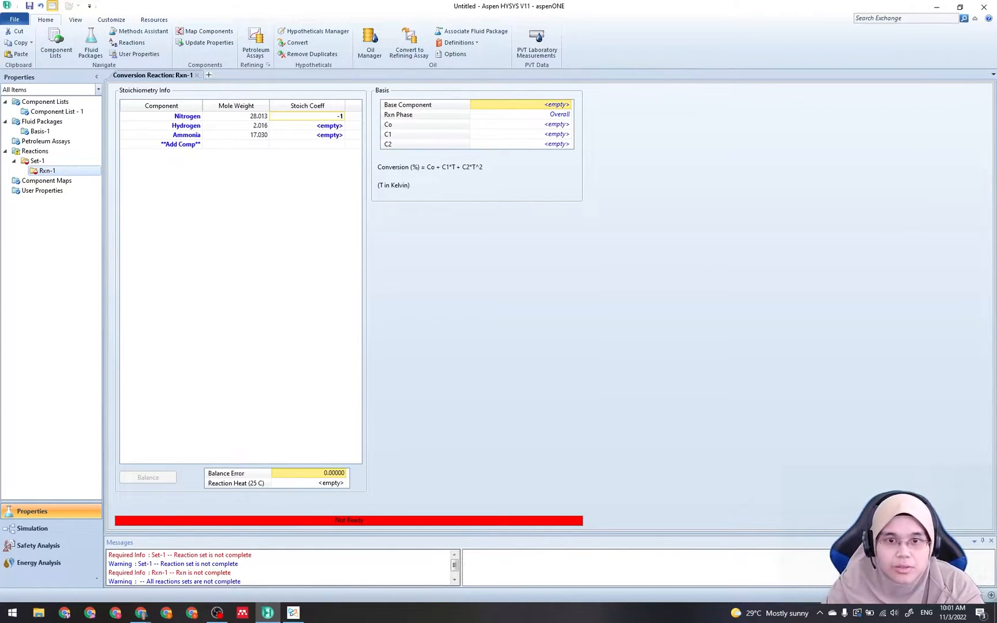
key(Return)
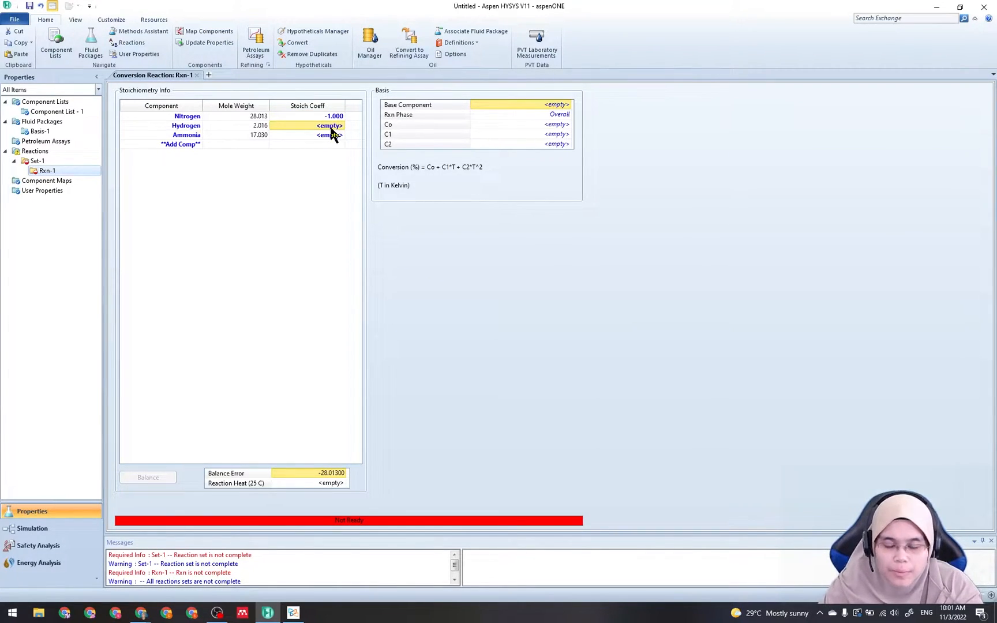
text(-2)
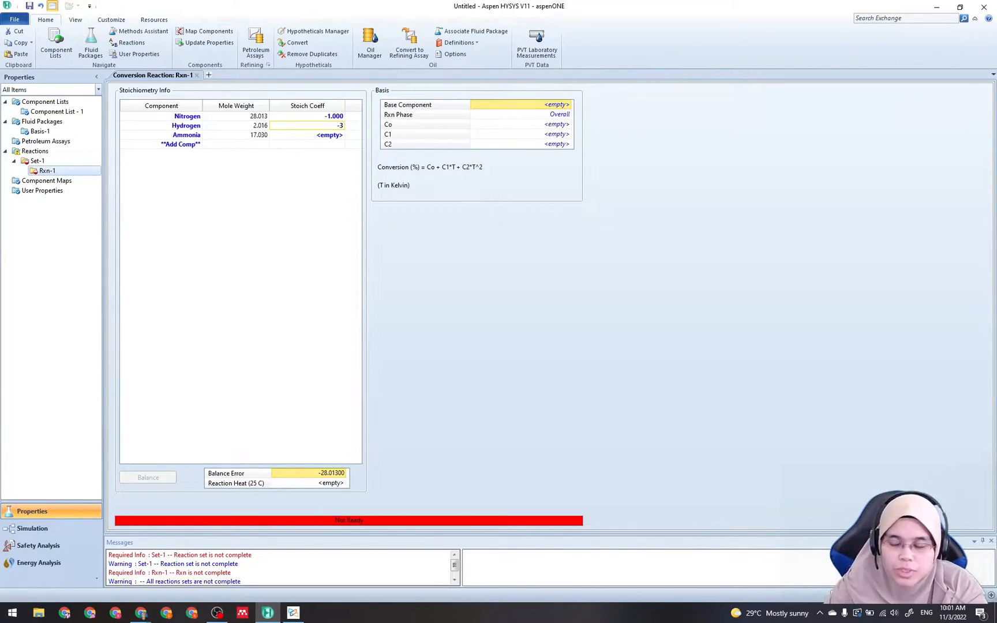
click(330, 135)
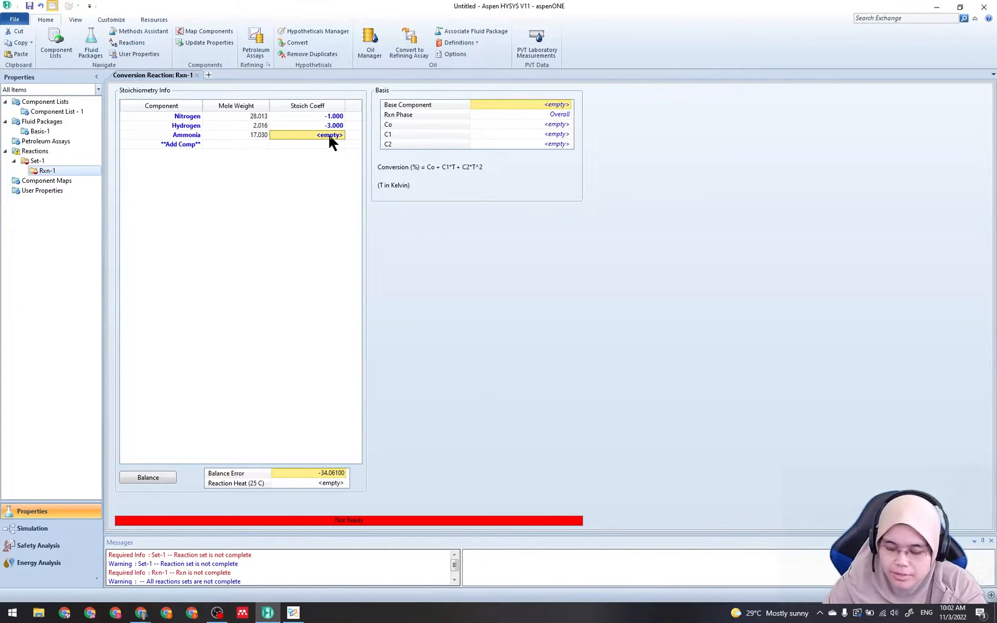
text(-2)
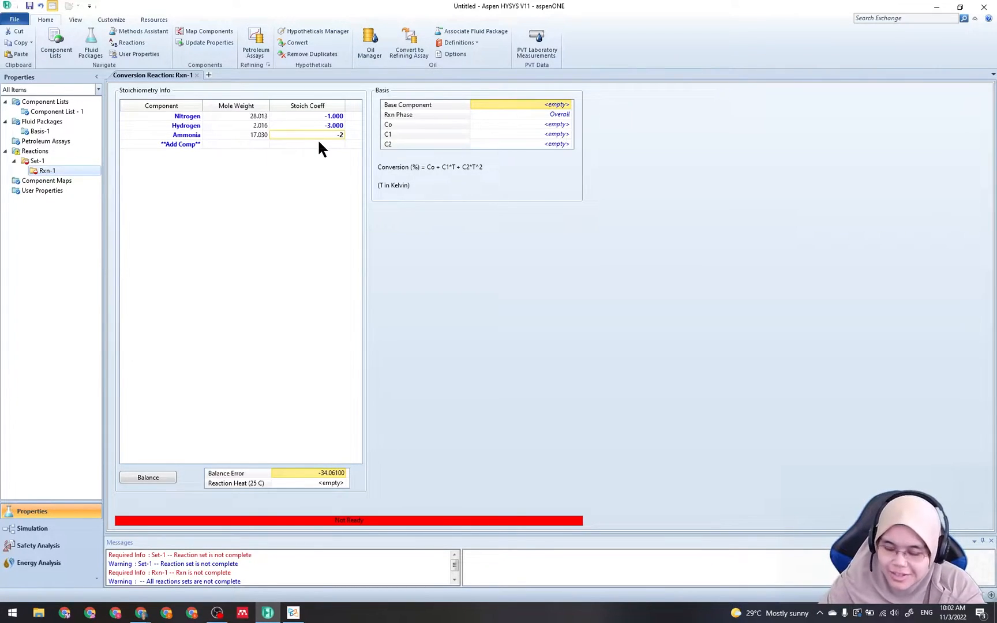
key(Return)
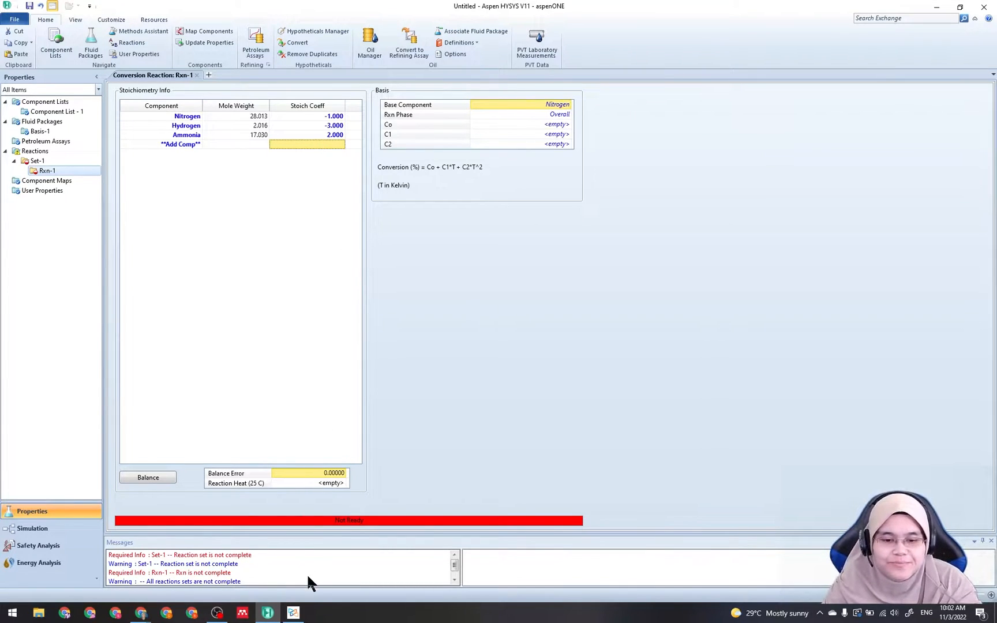
Check the basis data in the PDF guide and set Co to 40, C1 to 0 and C2 to 0 for reaction Rxn-1
click(295, 614)
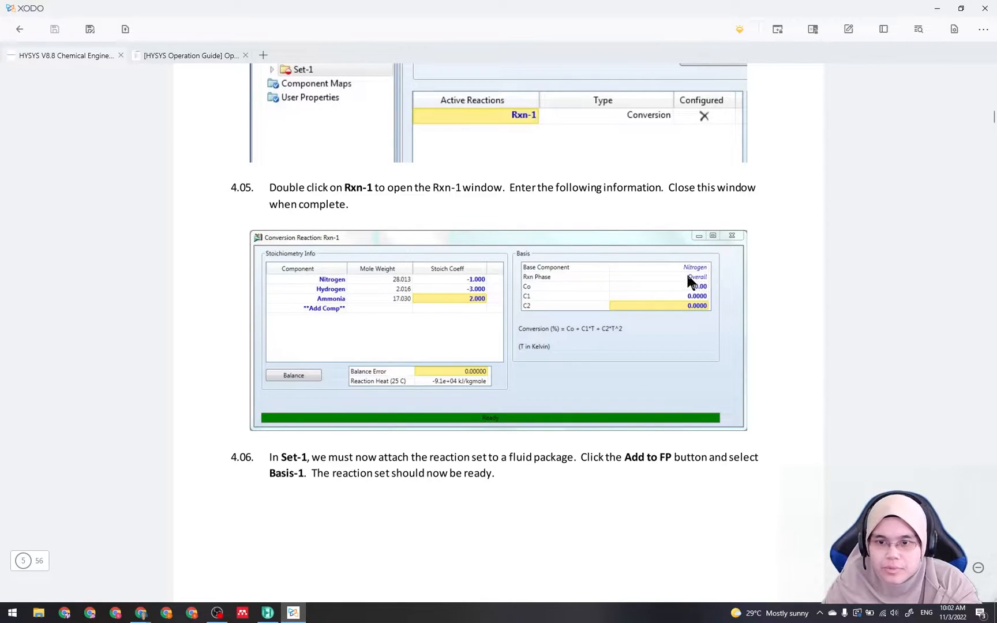
click(294, 613)
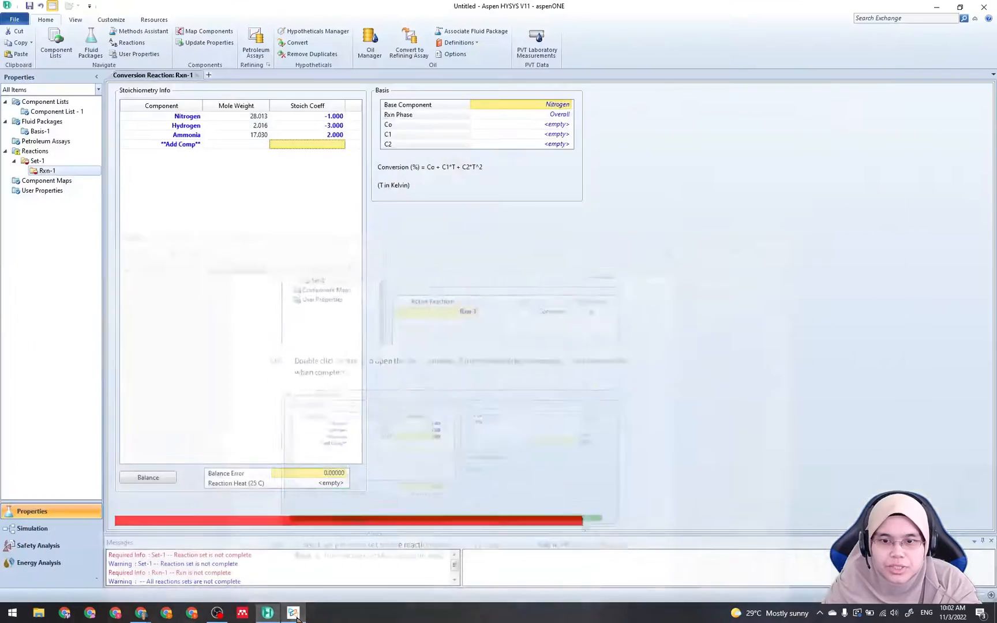
click(552, 106)
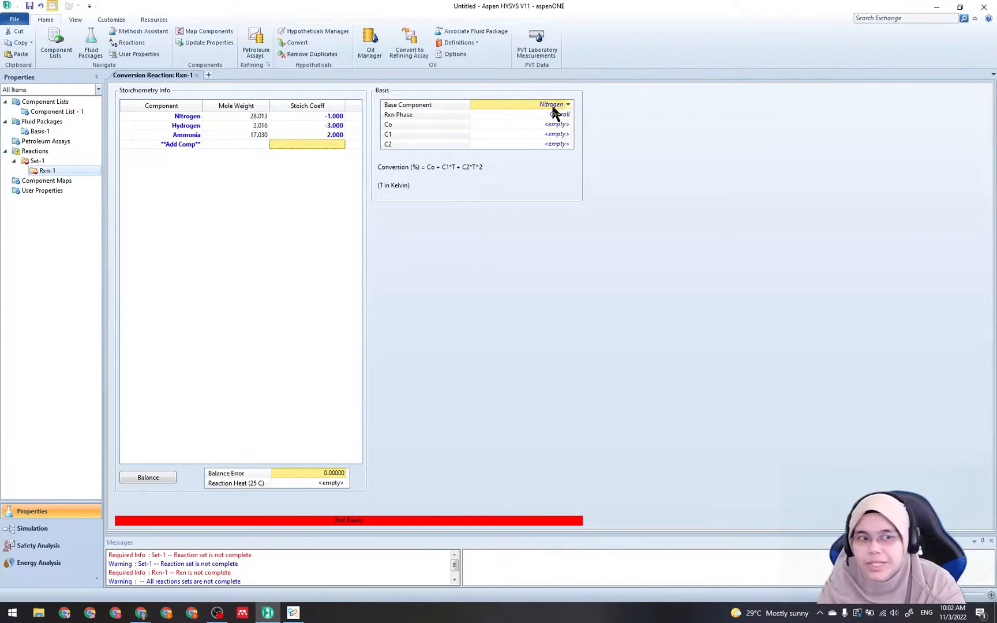
click(527, 116)
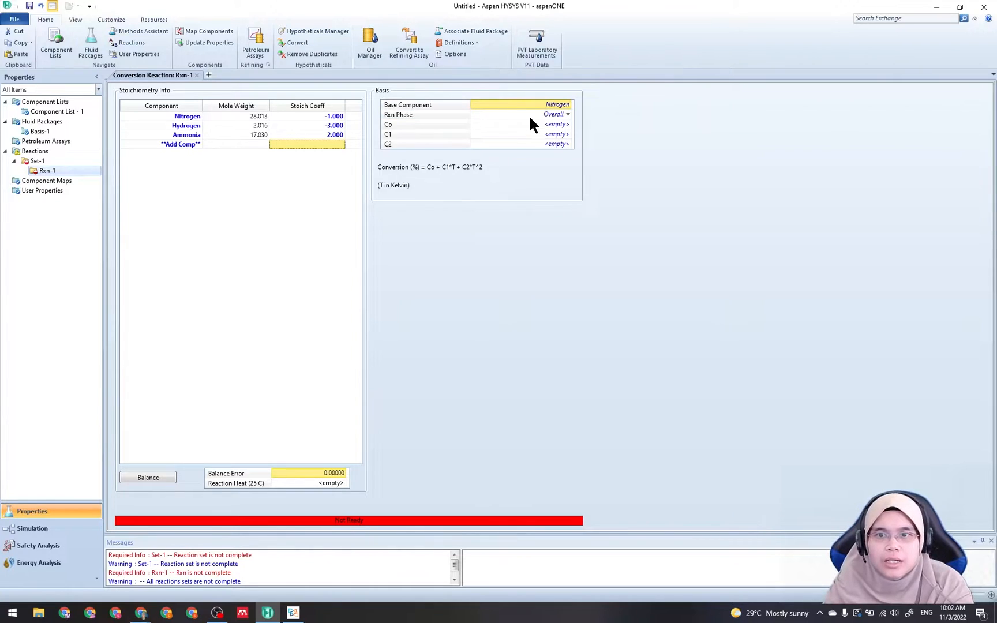
click(560, 126)
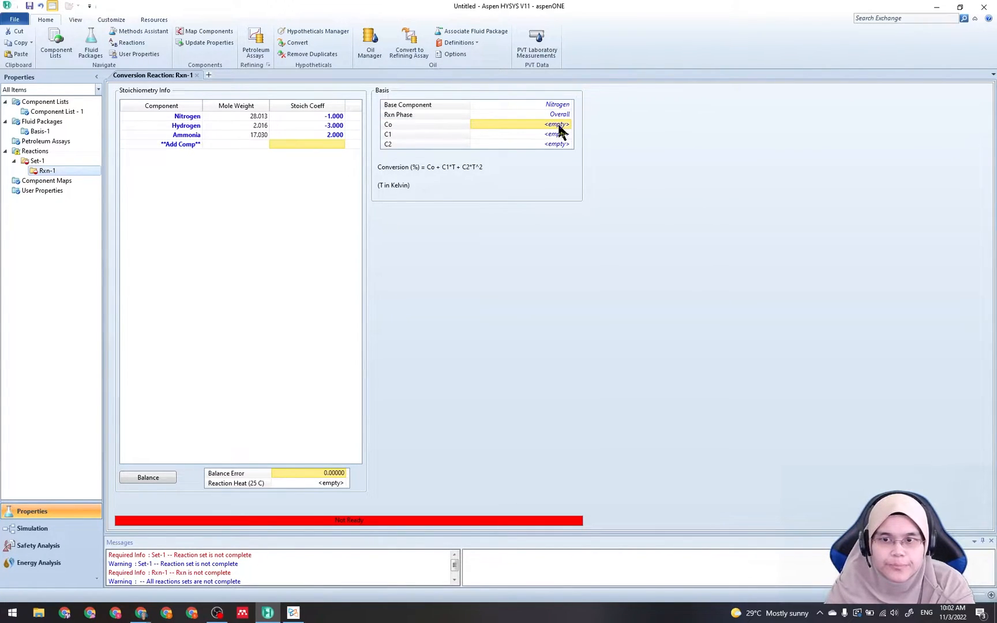
text(40)
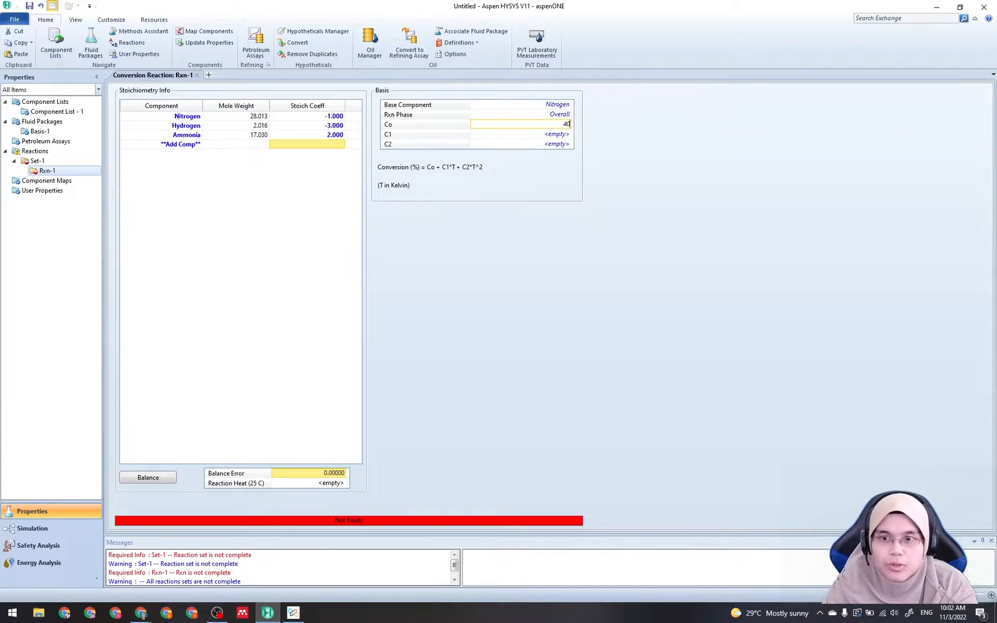
key(Return)
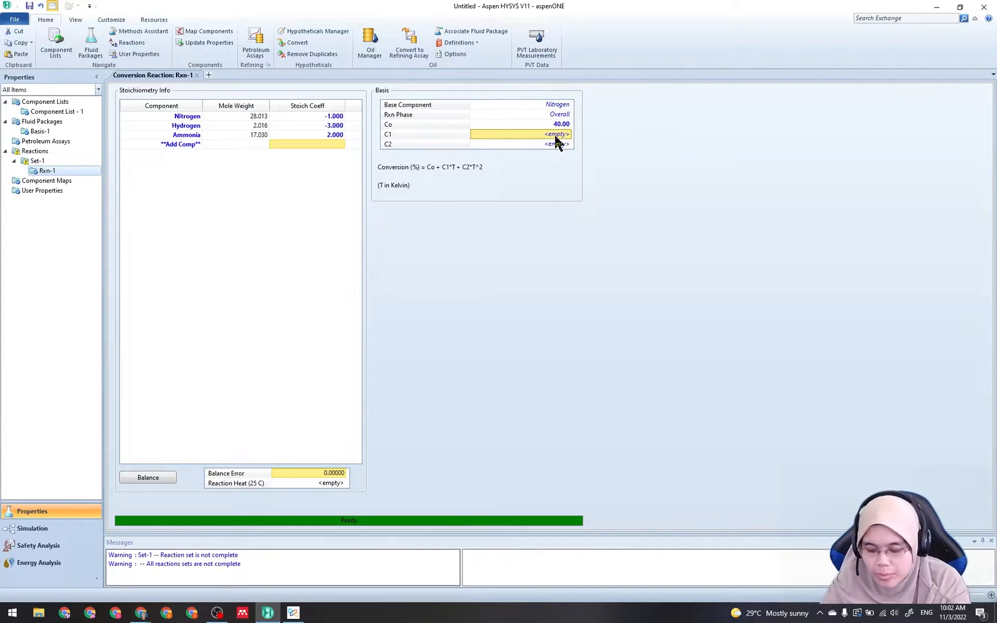
text(0)
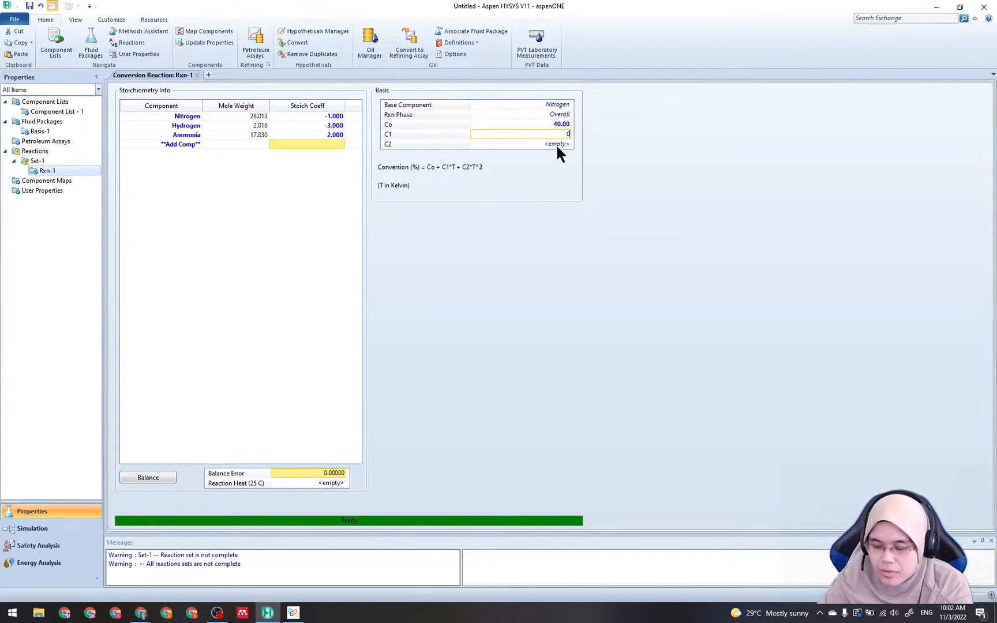
key(Return)
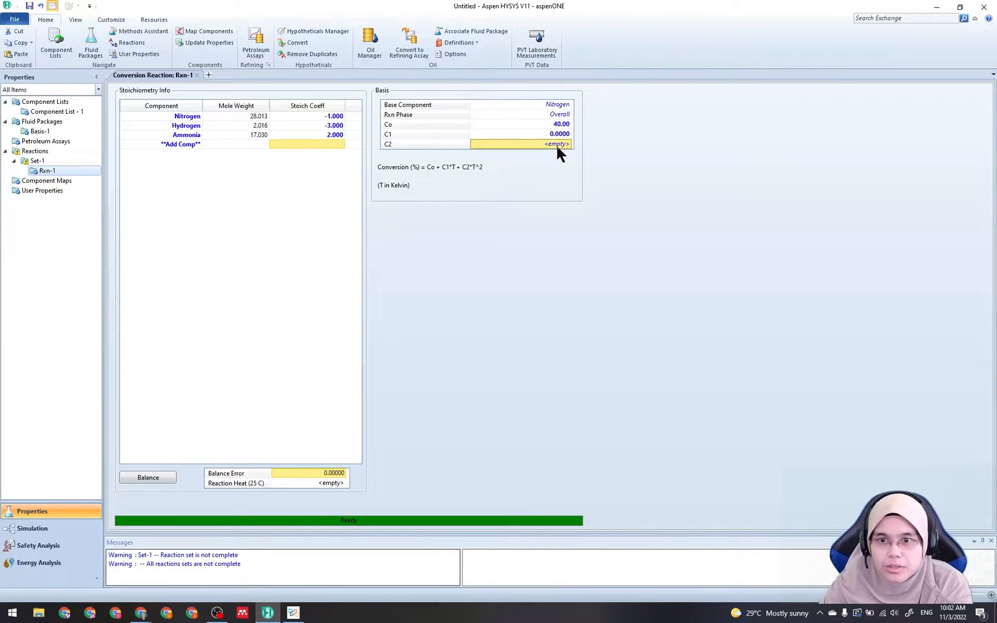
text(0)
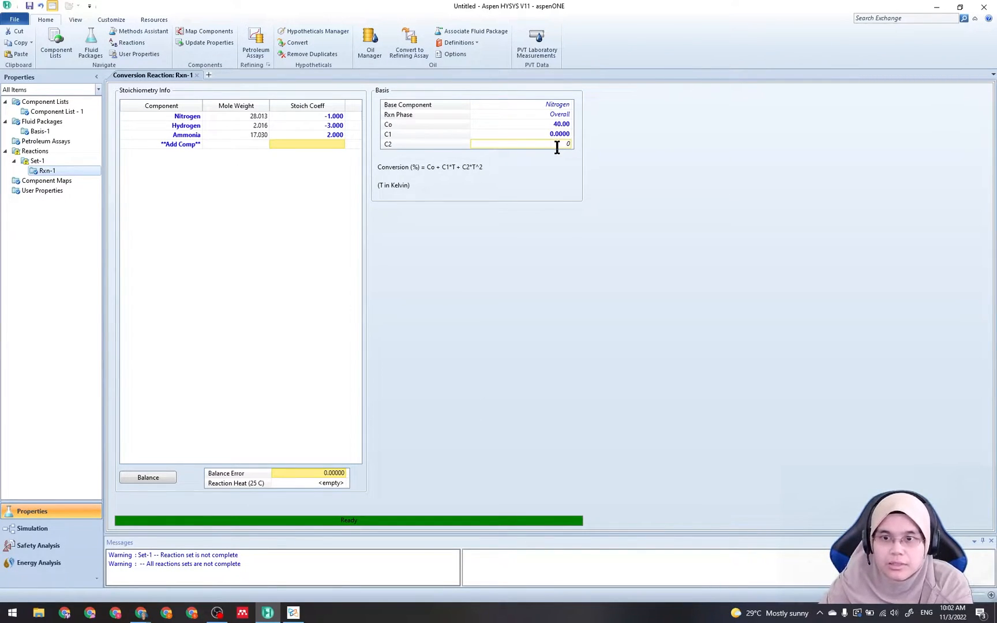
key(Return)
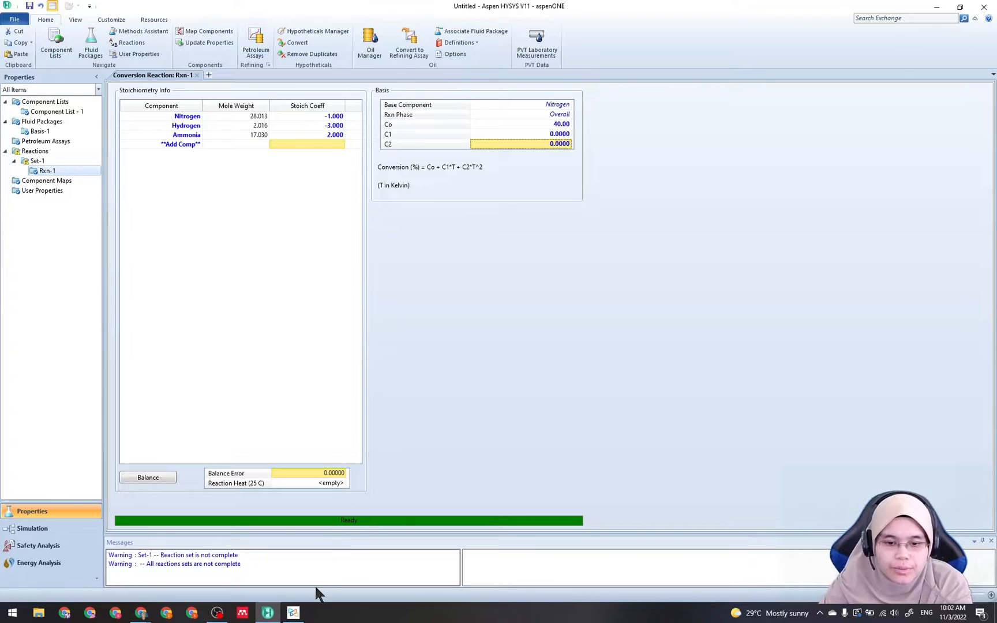
Check the attachment instruction in the guide and add reaction set Set-1 to fluid package Basis-1
click(293, 613)
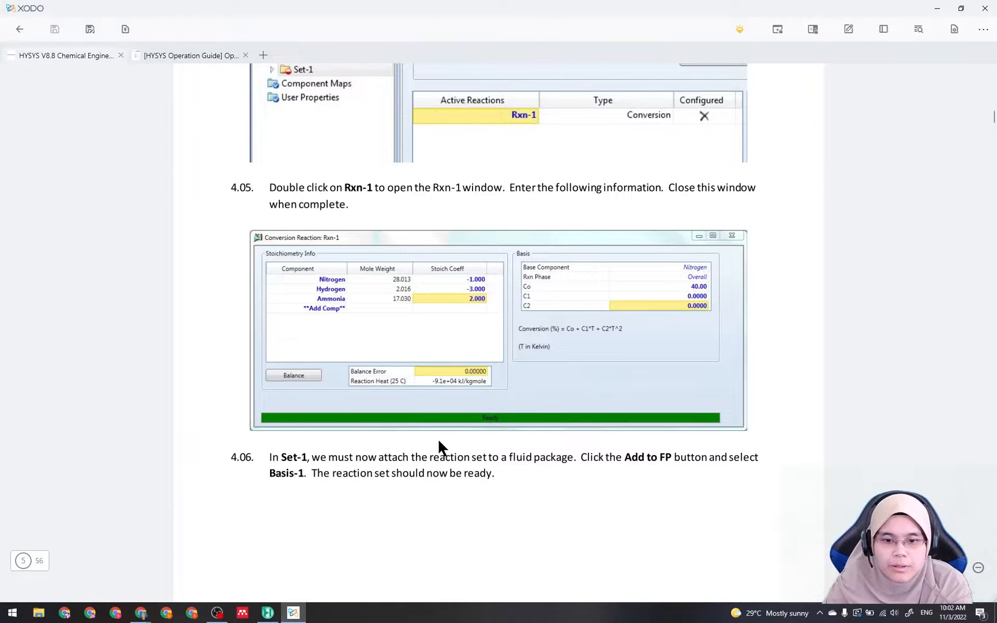
scroll(439, 442, down, 3)
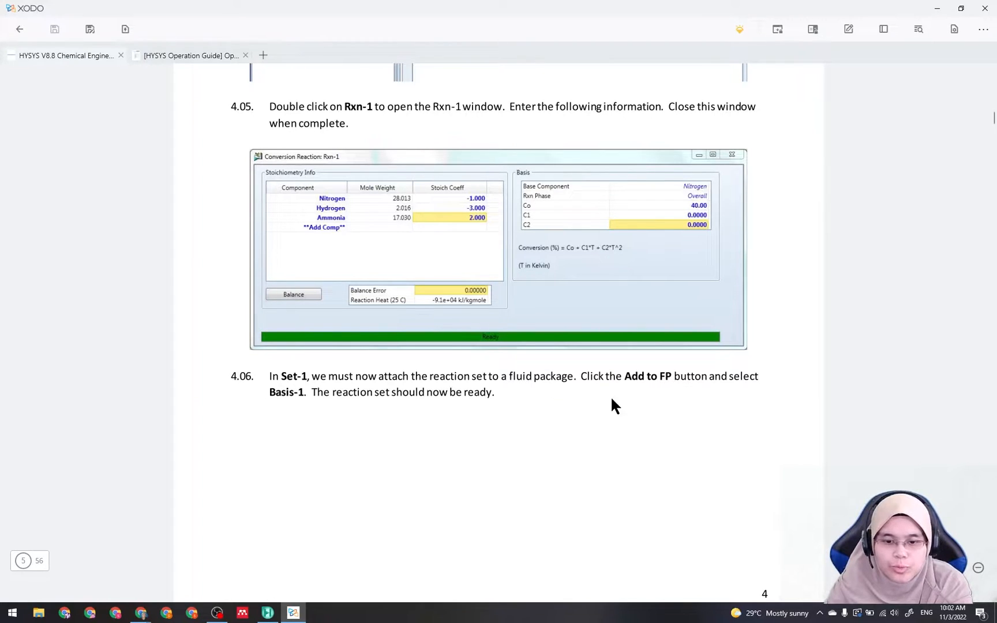
click(268, 613)
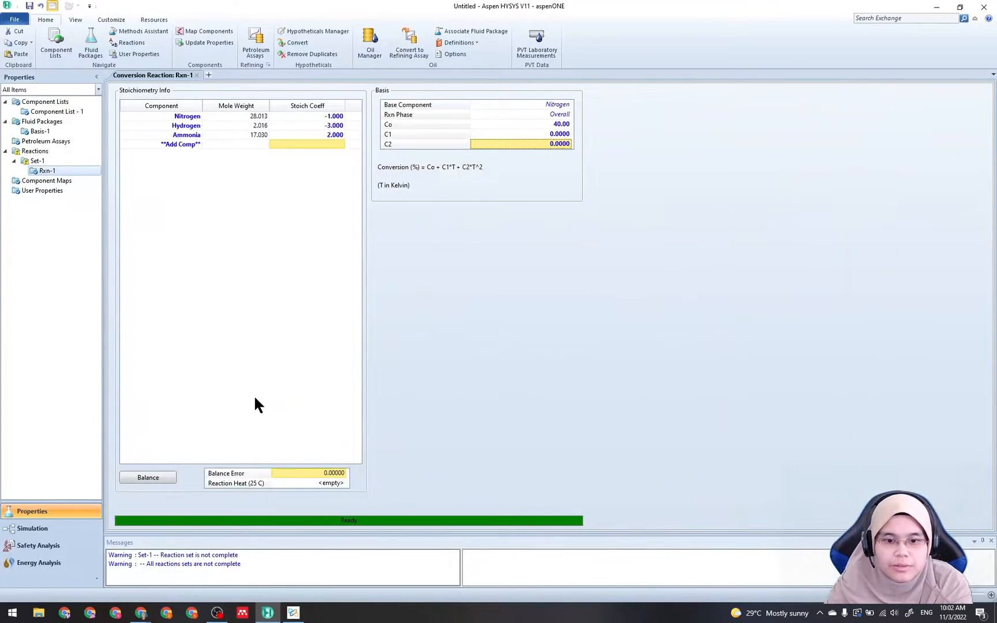
click(35, 161)
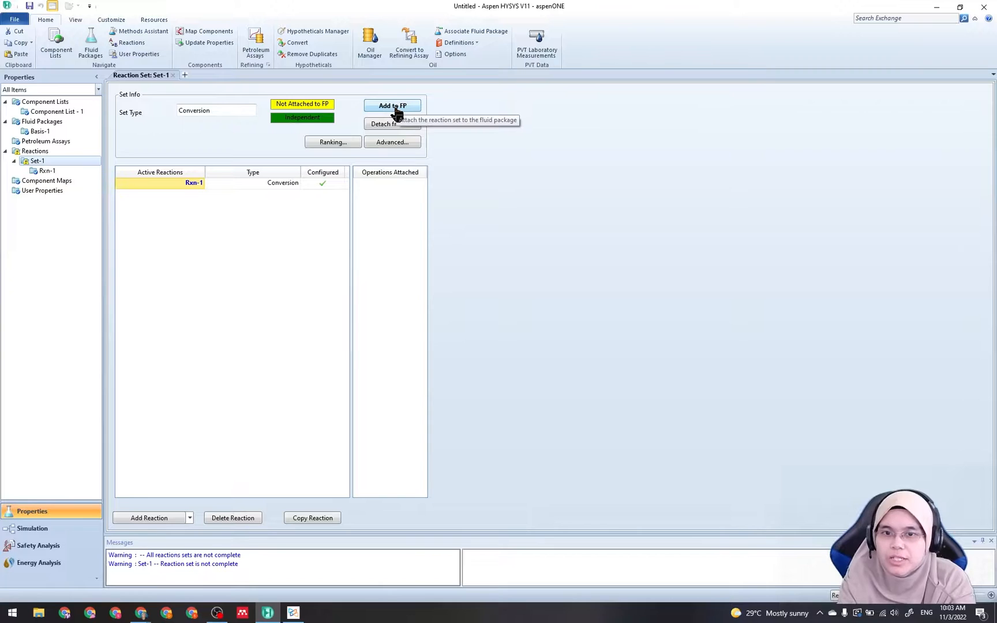
click(395, 106)
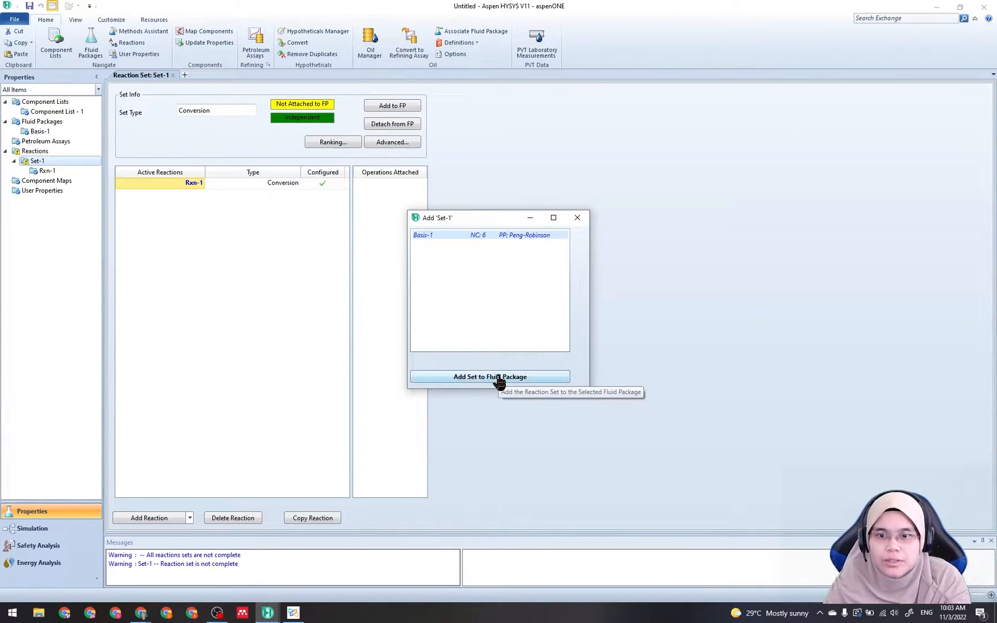
click(473, 378)
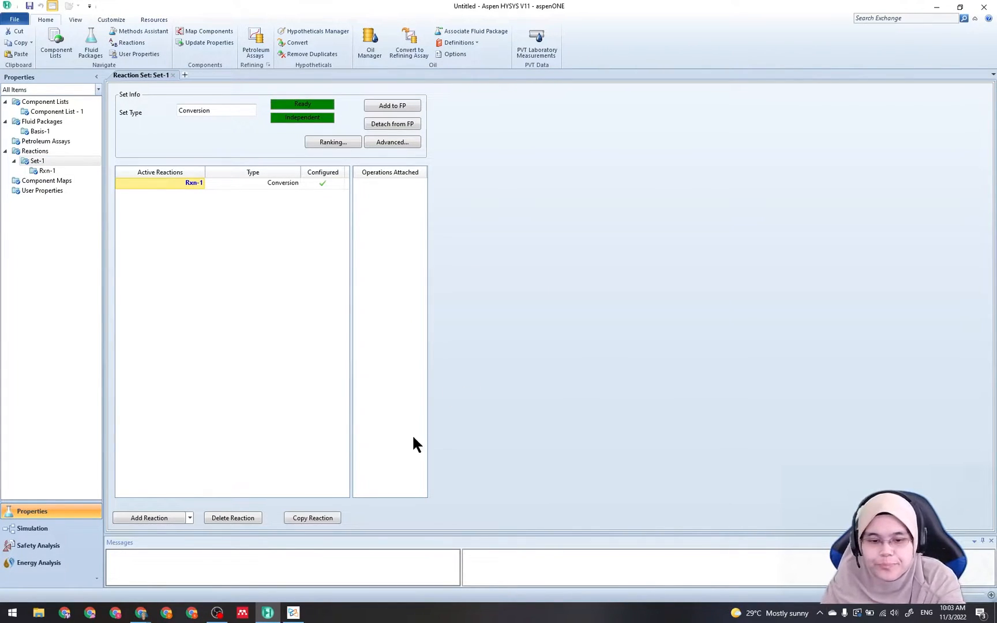
Read instruction 4.07 in the PDF guide and enter the Simulation environment in Aspen HYSYS
key(alt+Tab)
scroll(456, 432, down, 2)
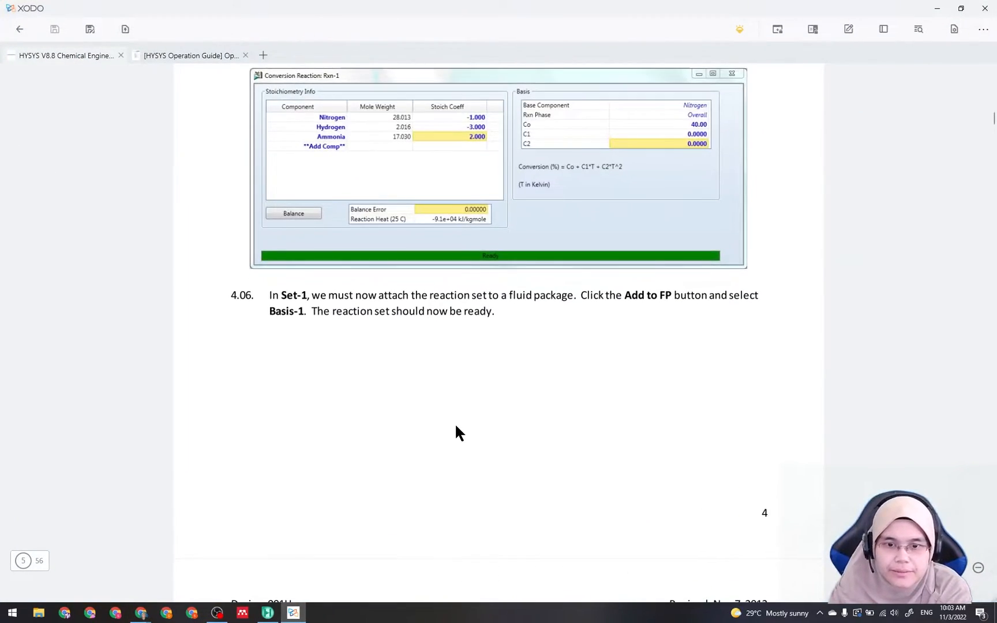
scroll(456, 427, down, 5)
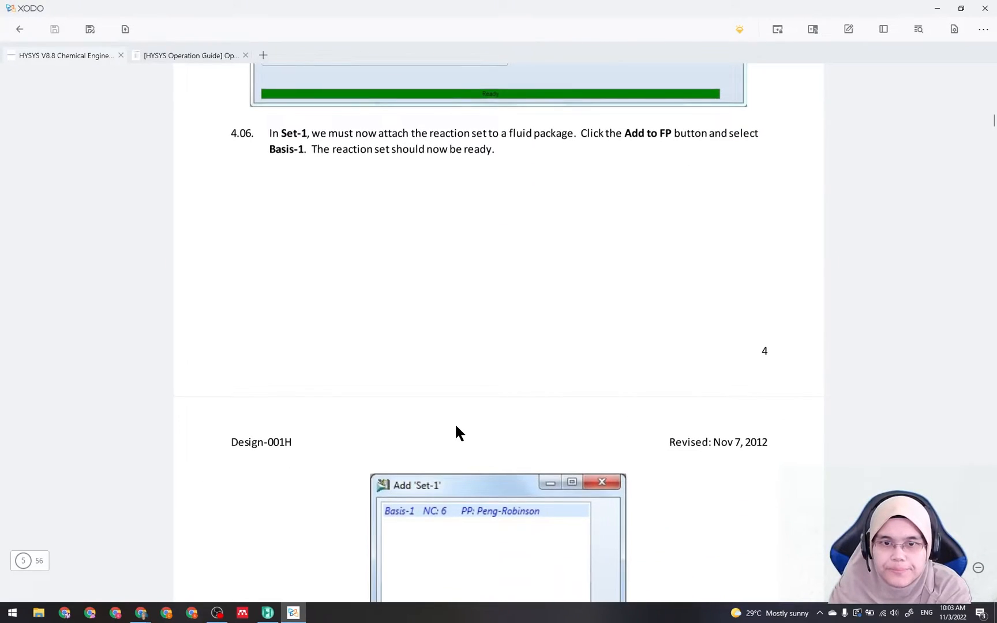
scroll(456, 430, down, 3)
scroll(490, 369, down, 3)
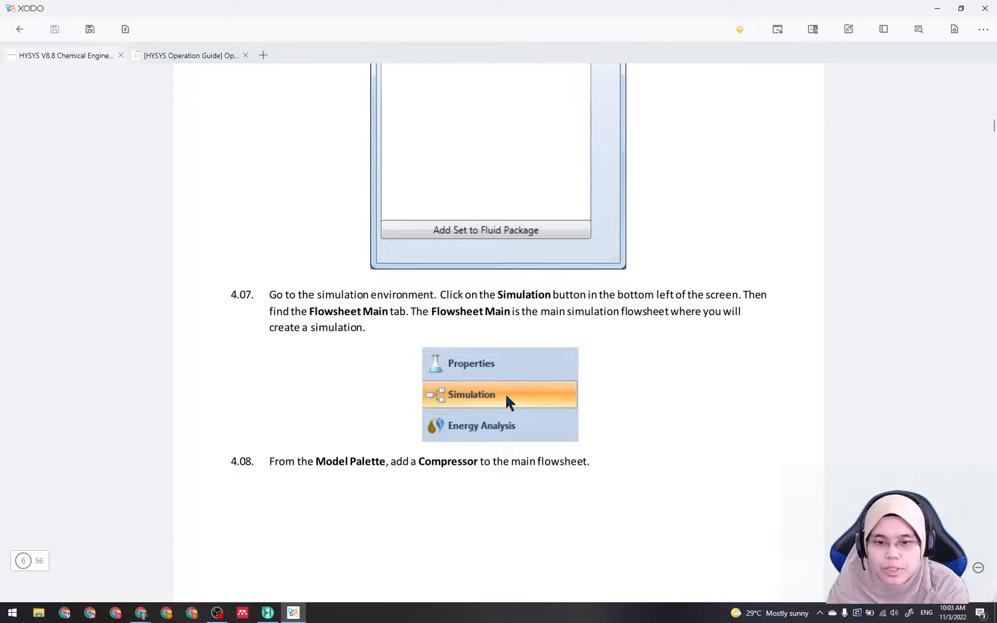
click(300, 609)
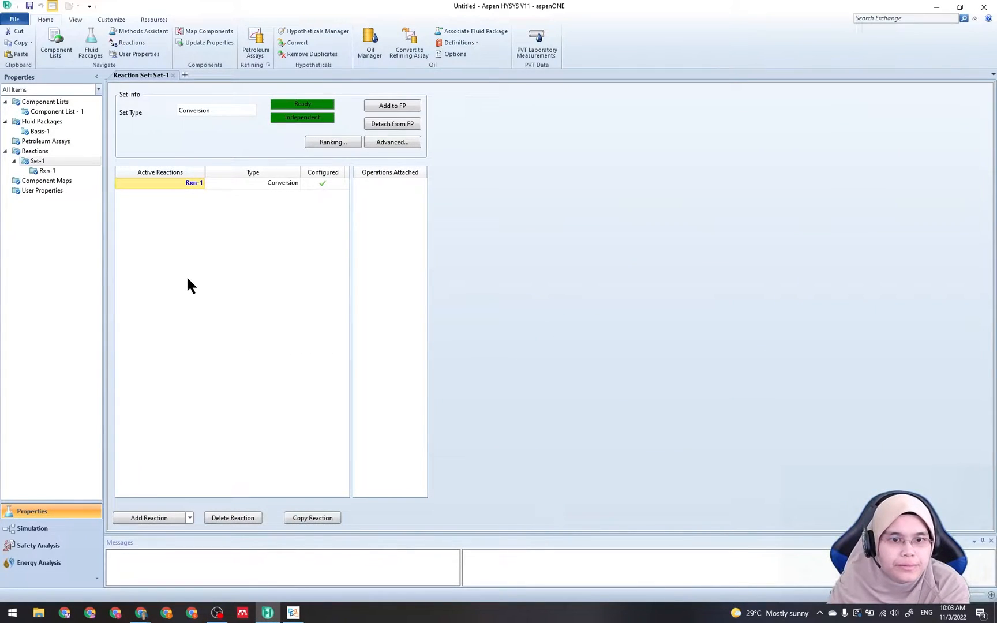
click(47, 534)
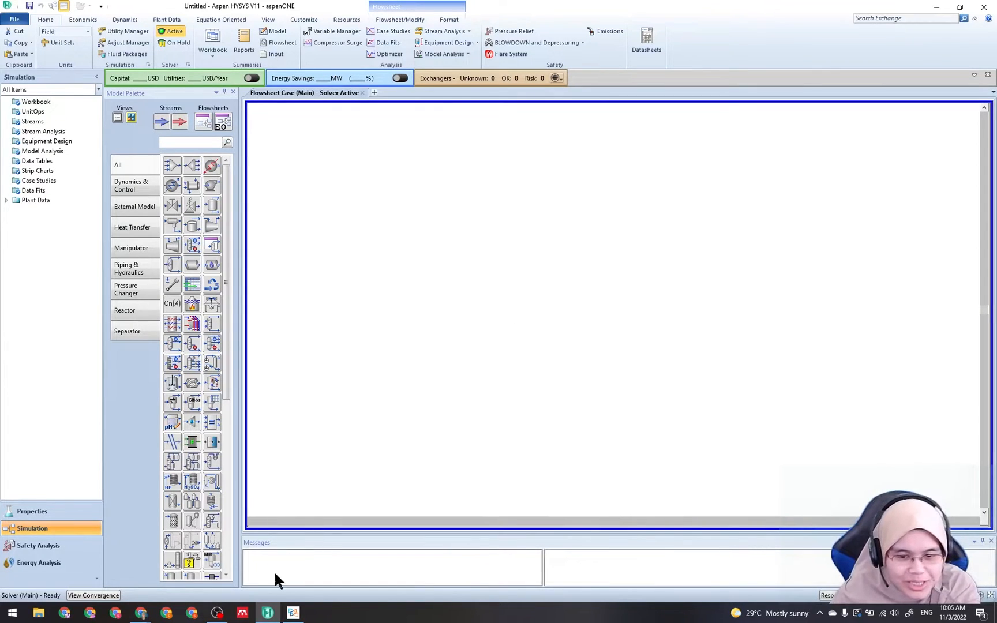
Check which unit the guide requires and place a Compressor on the main flowsheet
click(295, 614)
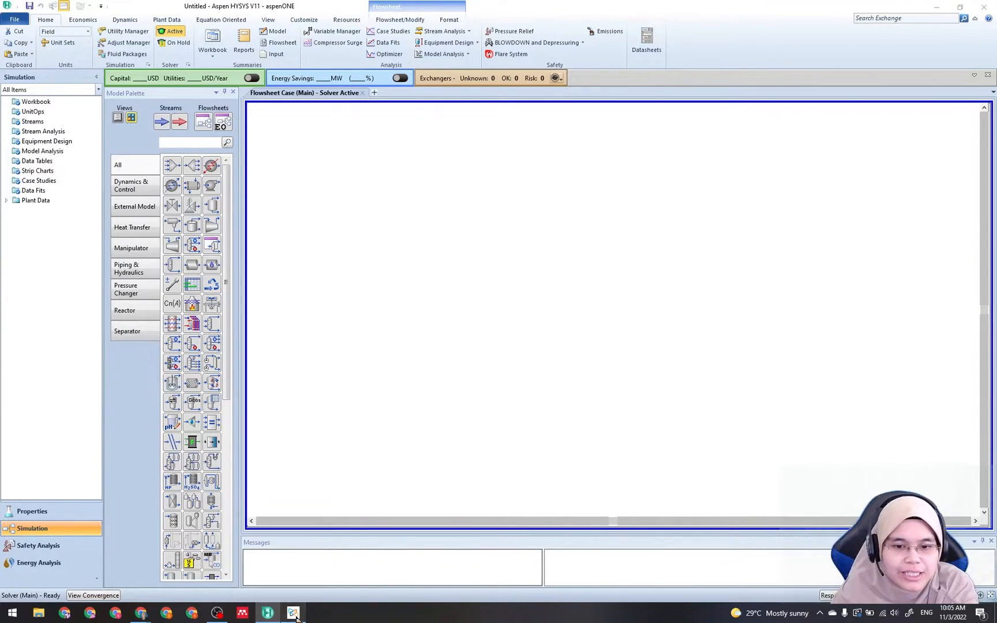
scroll(398, 477, down, 5)
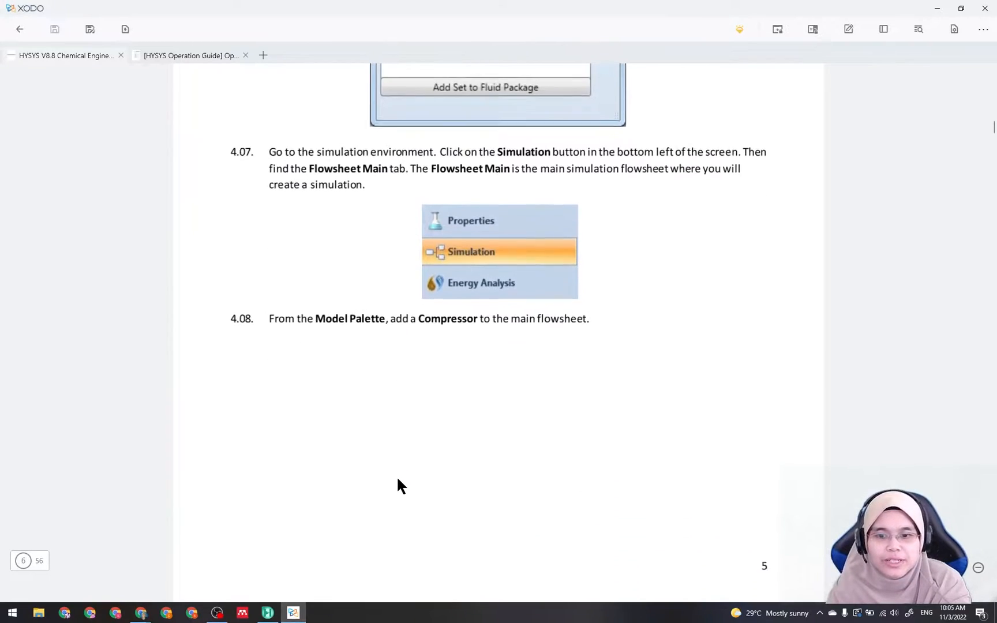
scroll(398, 479, up, 4)
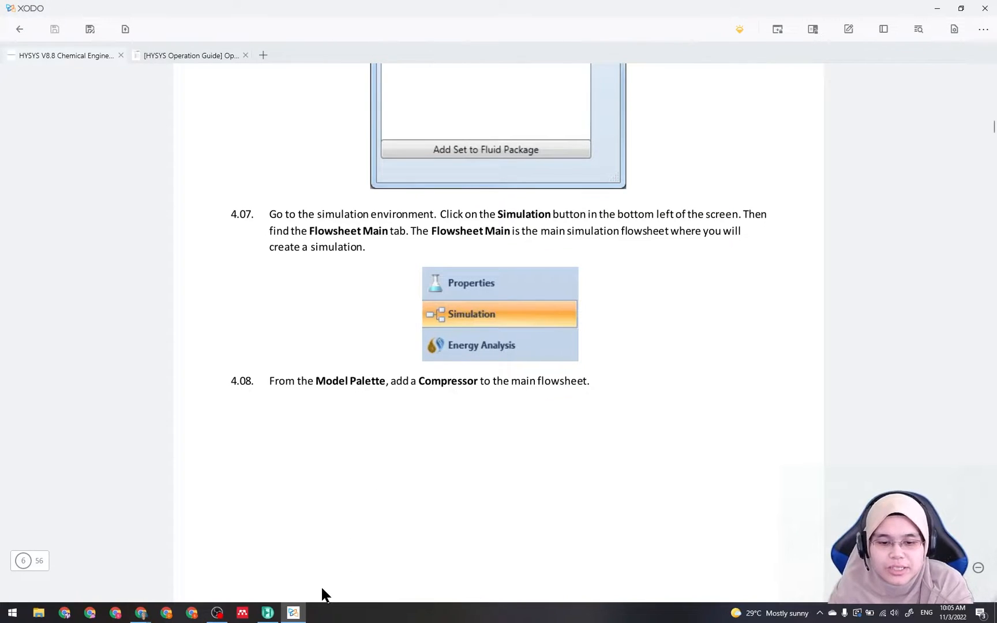
click(294, 615)
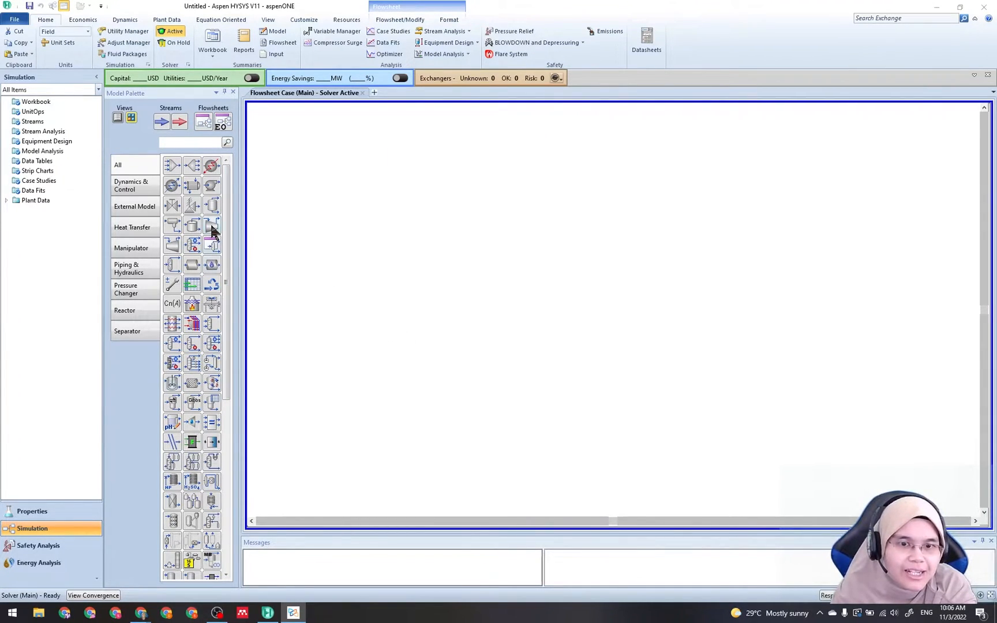
drag(212, 229, 466, 296)
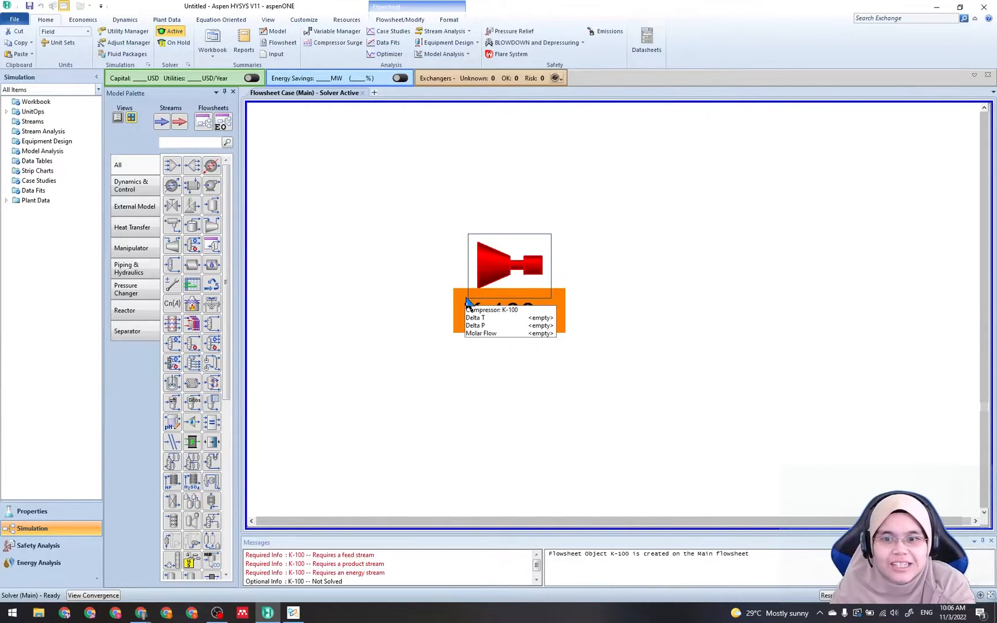
click(568, 376)
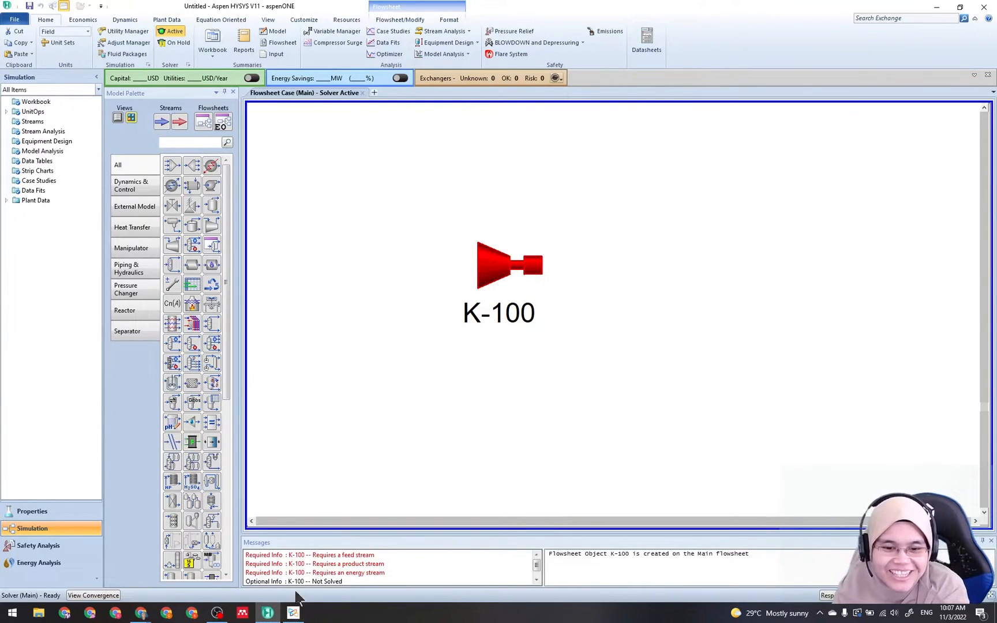
Read the guide's stream instructions for the compressor, open the property window of K-100 and move it clear of the compressor
mouse_move(495, 279)
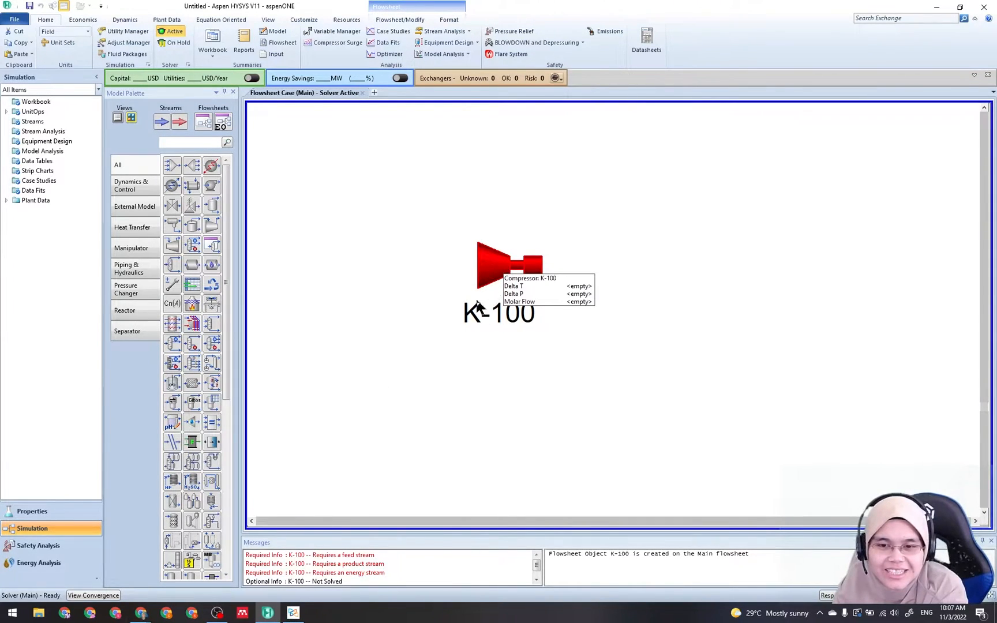
click(294, 613)
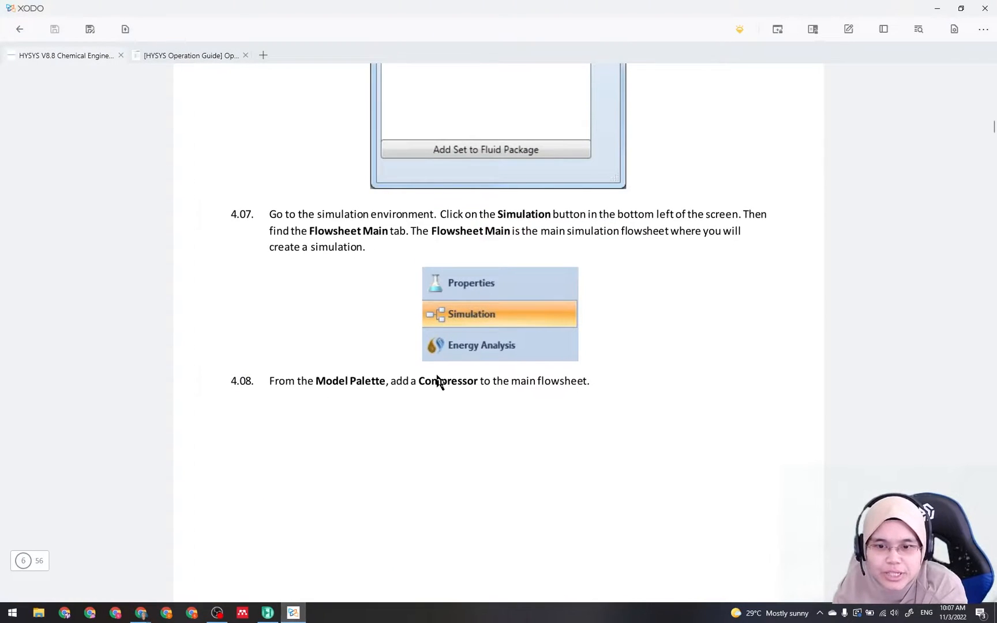
scroll(437, 381, down, 10)
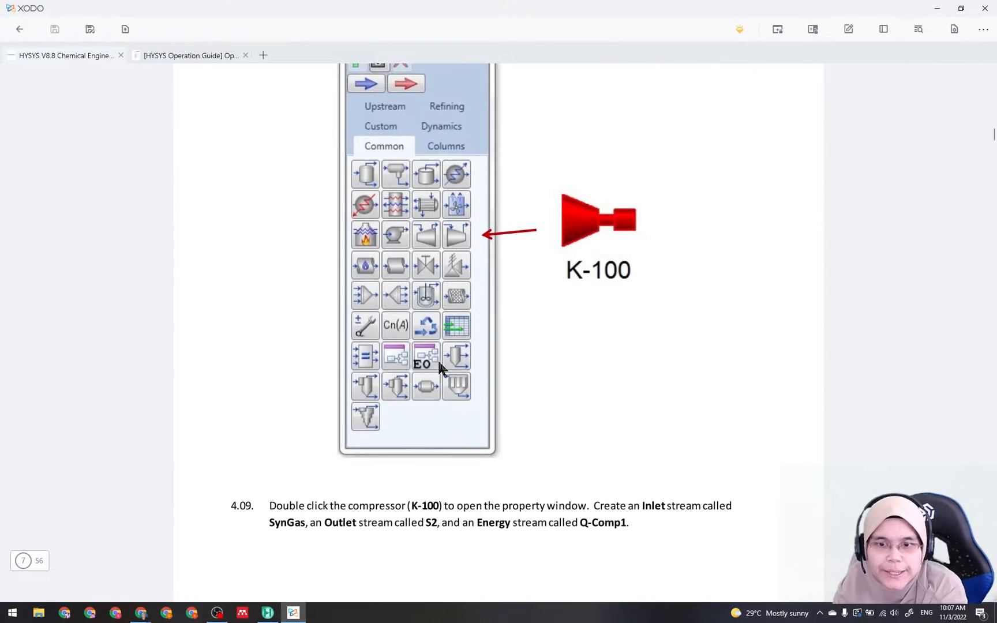
scroll(551, 225, down, 3)
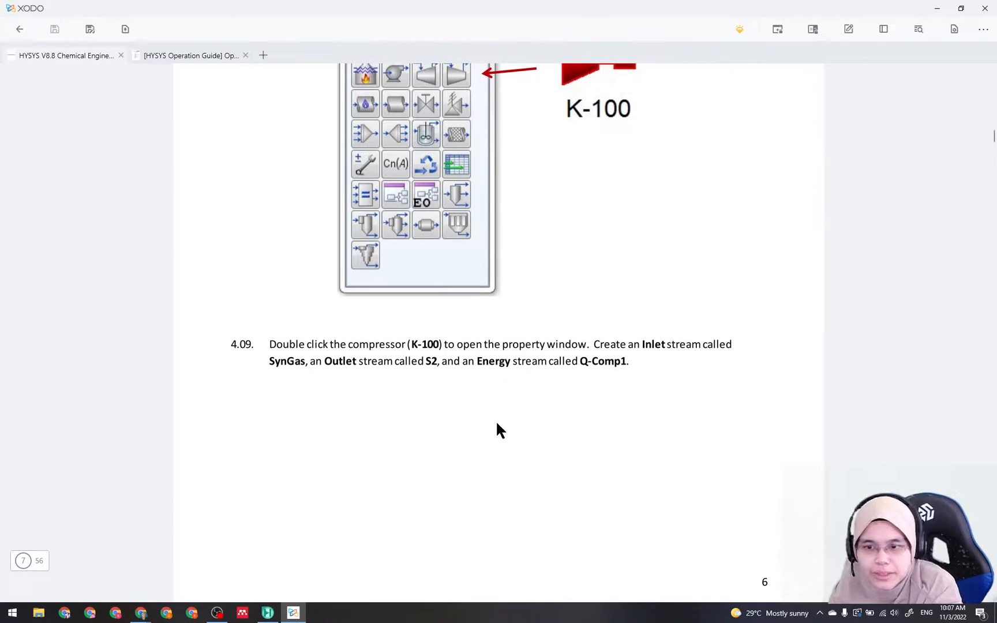
click(295, 616)
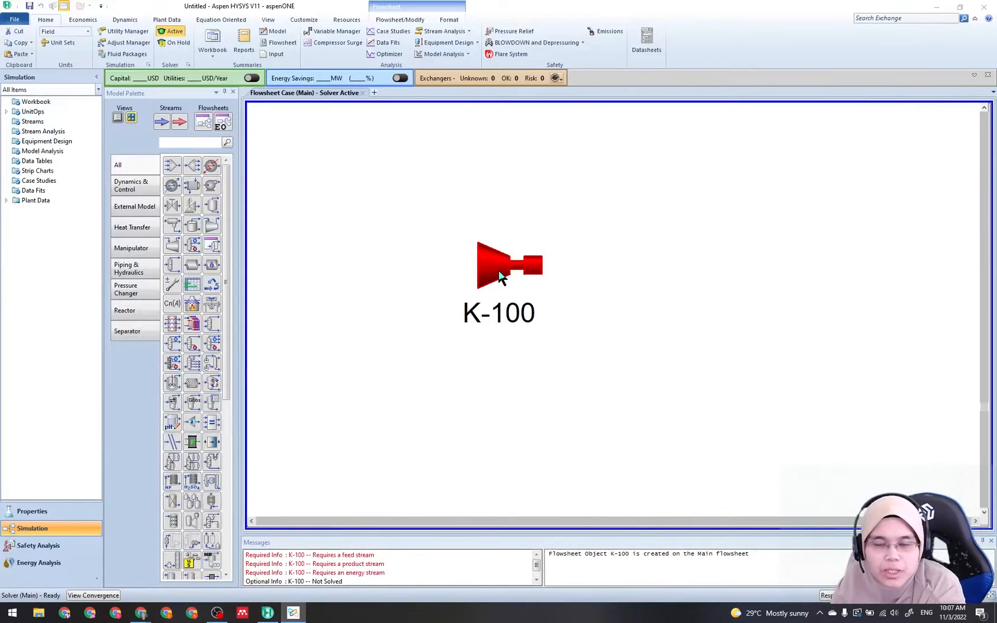
double_click(500, 276)
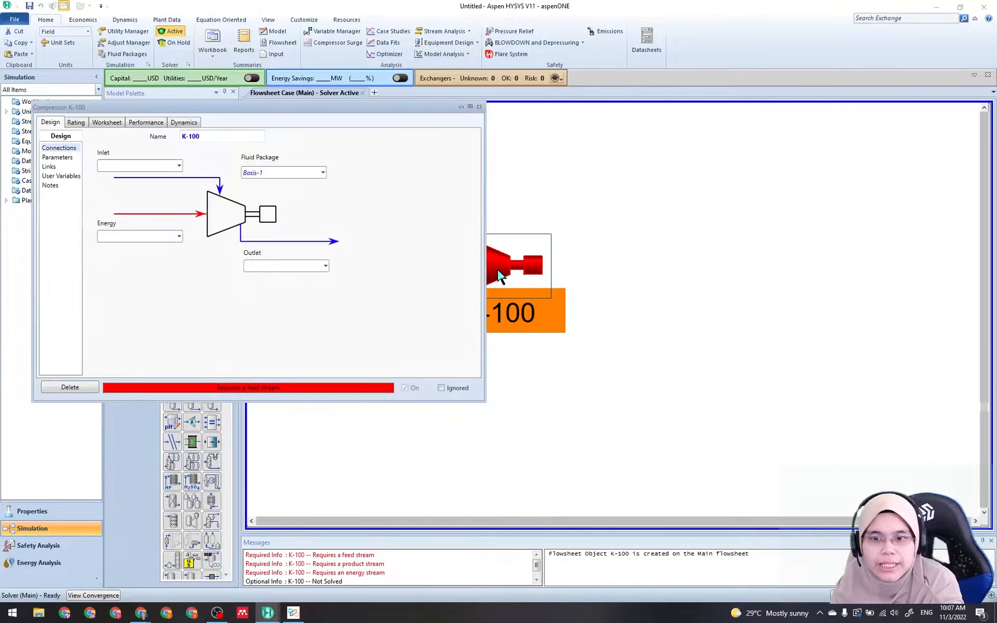
drag(287, 113, 258, 202)
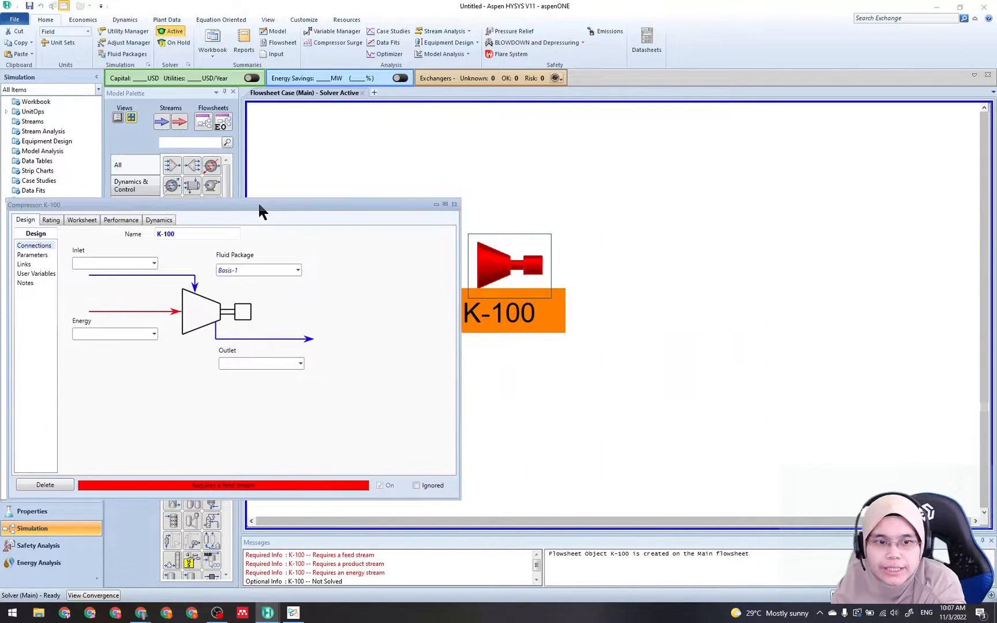
Name the inlet stream of compressor K-100 SynGas
click(89, 262)
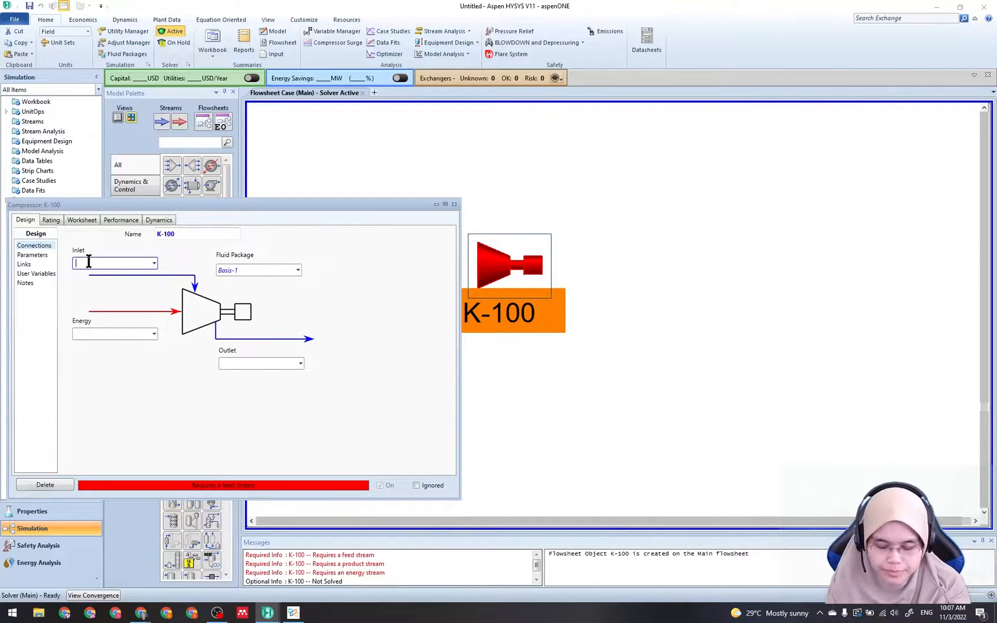
text(sYN)
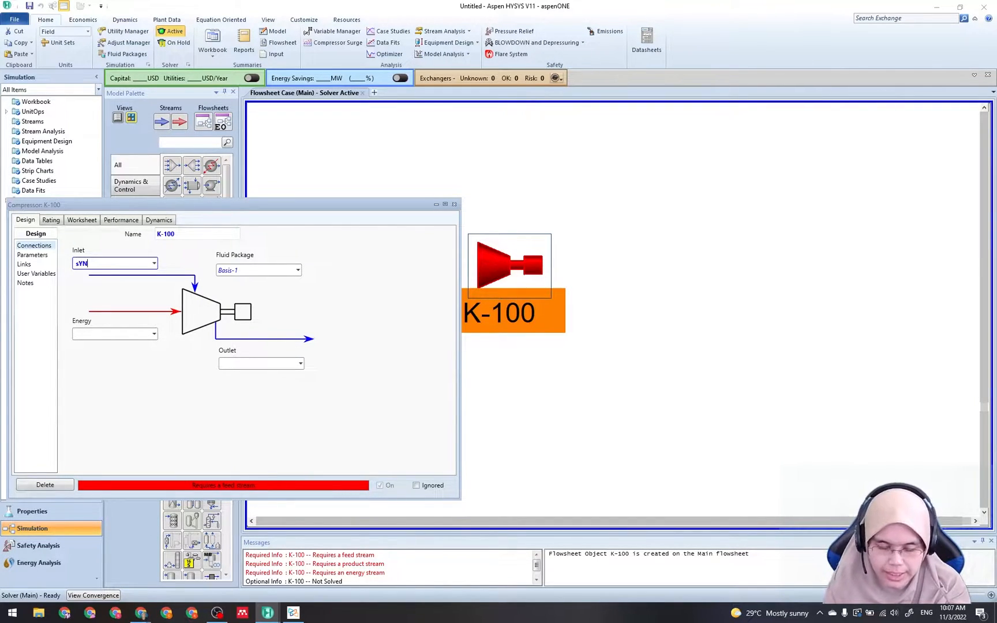
key(BackSpace)
key(BackSpace)
key(BackSpace)
key(Caps_Lock)
text(AS)
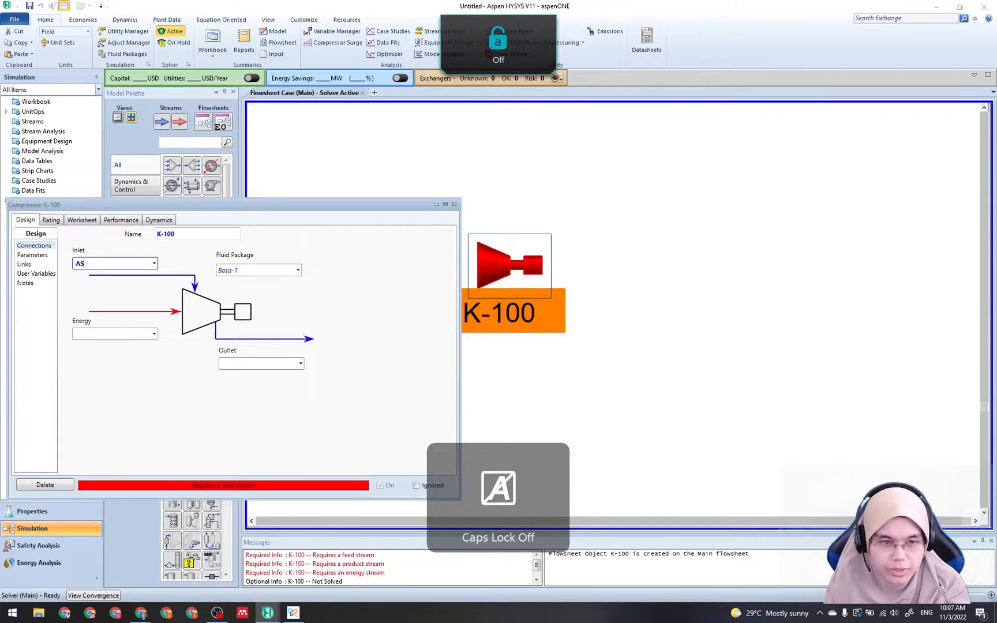
key(BackSpace)
key(BackSpace)
text(Syn)
key(BackSpace)
text(nGAs)
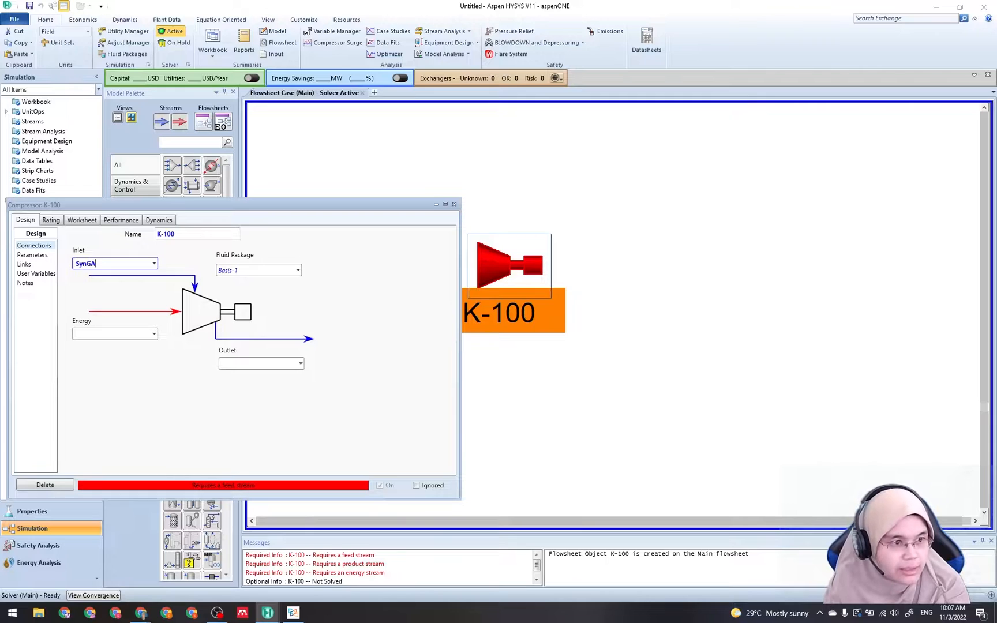
key(BackSpace)
key(BackSpace)
text(as)
Name the energy stream of compressor K-100 Q-comp1
click(123, 334)
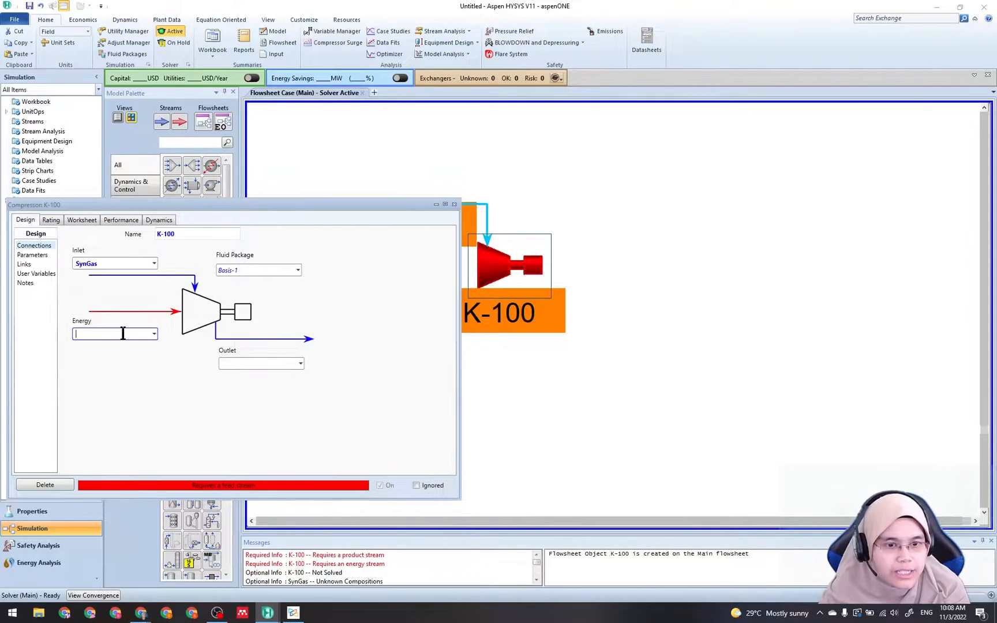
text(Q)
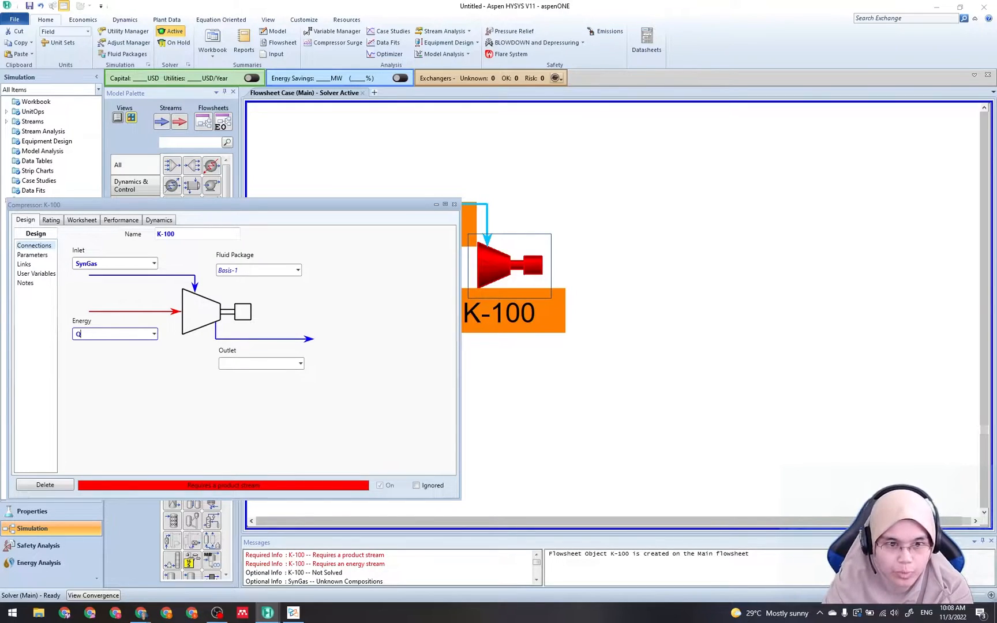
text(-comp)
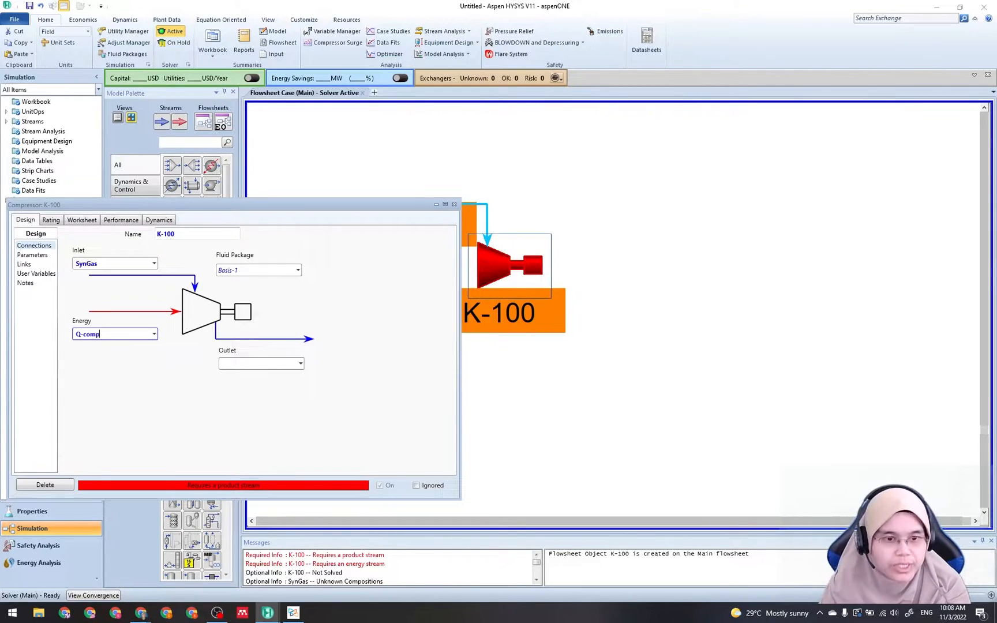
text(1)
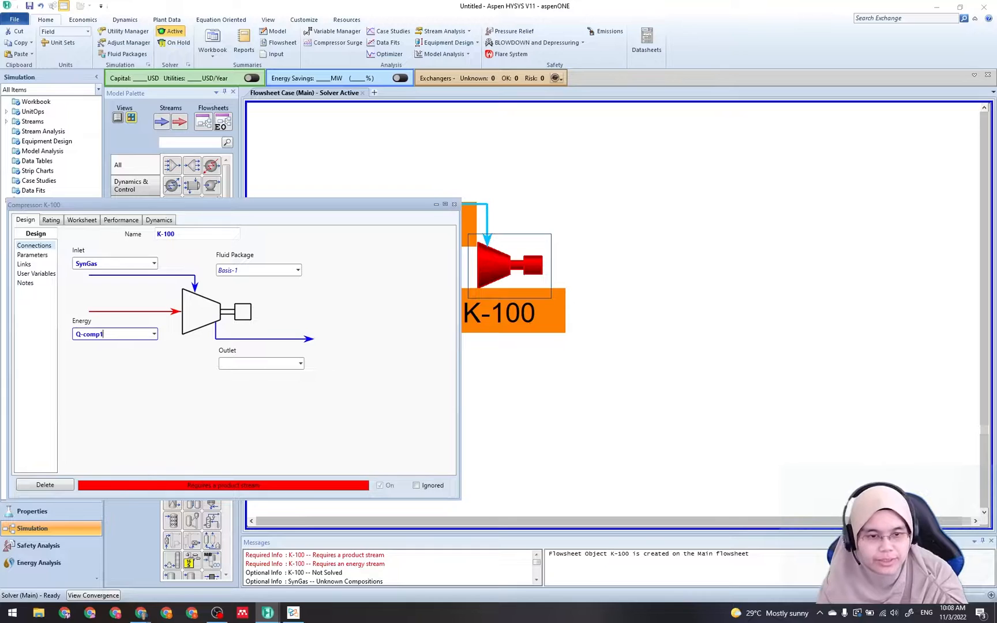
Try to name the outlet stream of compressor K-100 S2 and close its property window
click(254, 365)
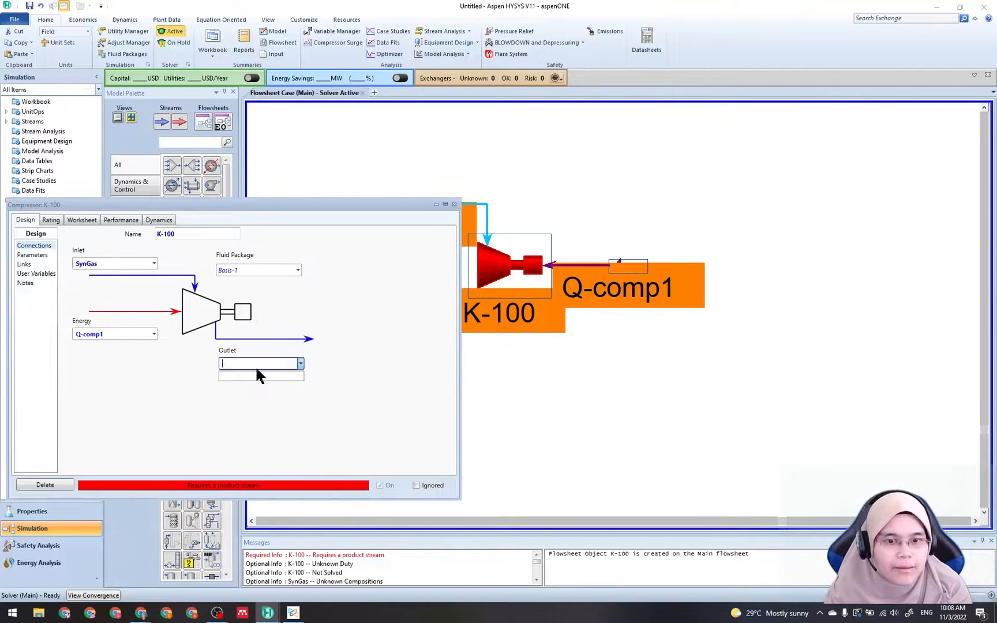
text(S2)
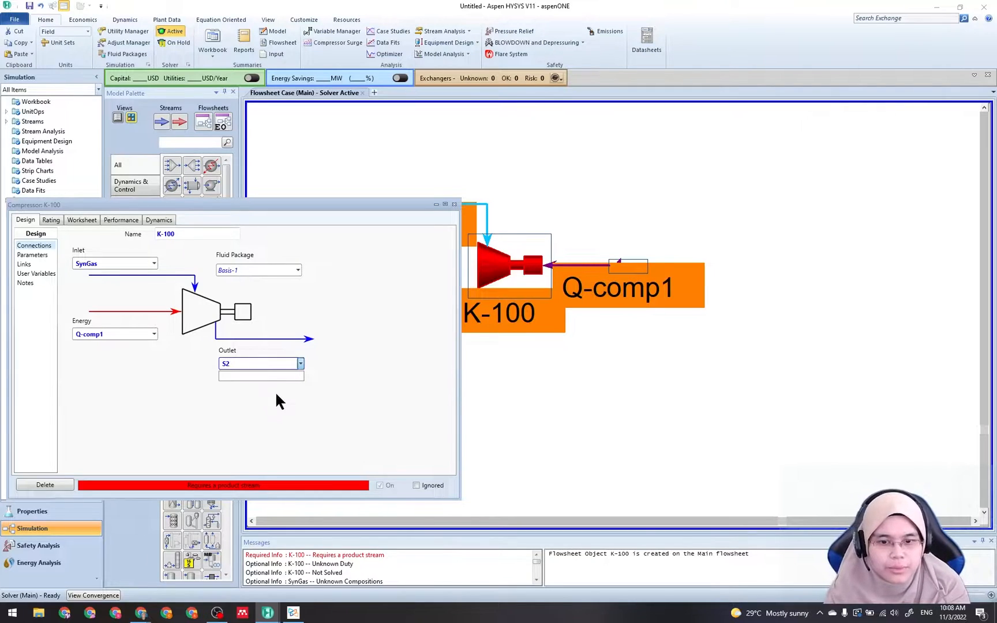
key(Return)
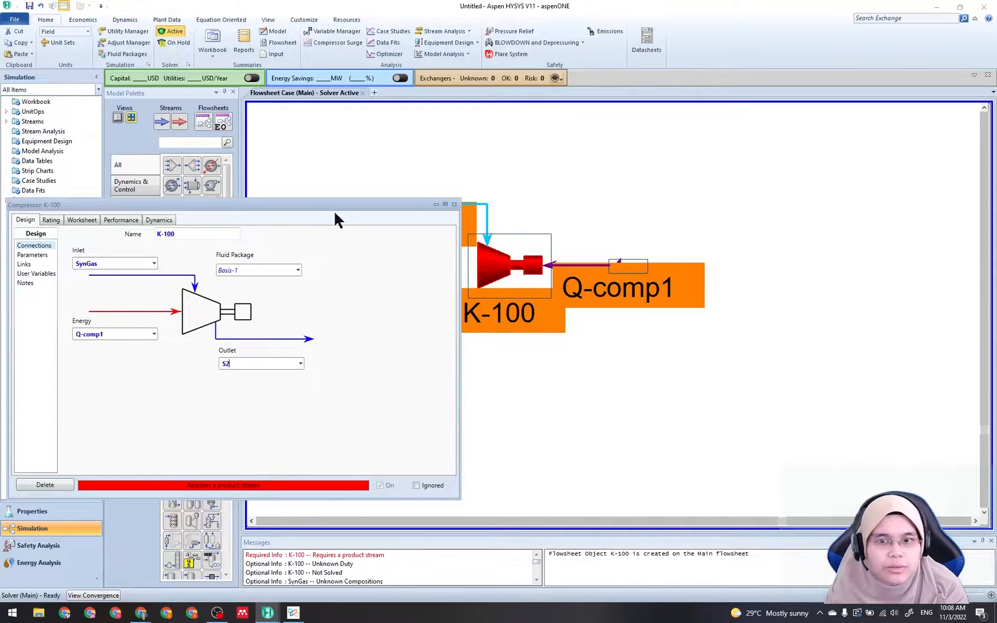
drag(329, 202, 374, 192)
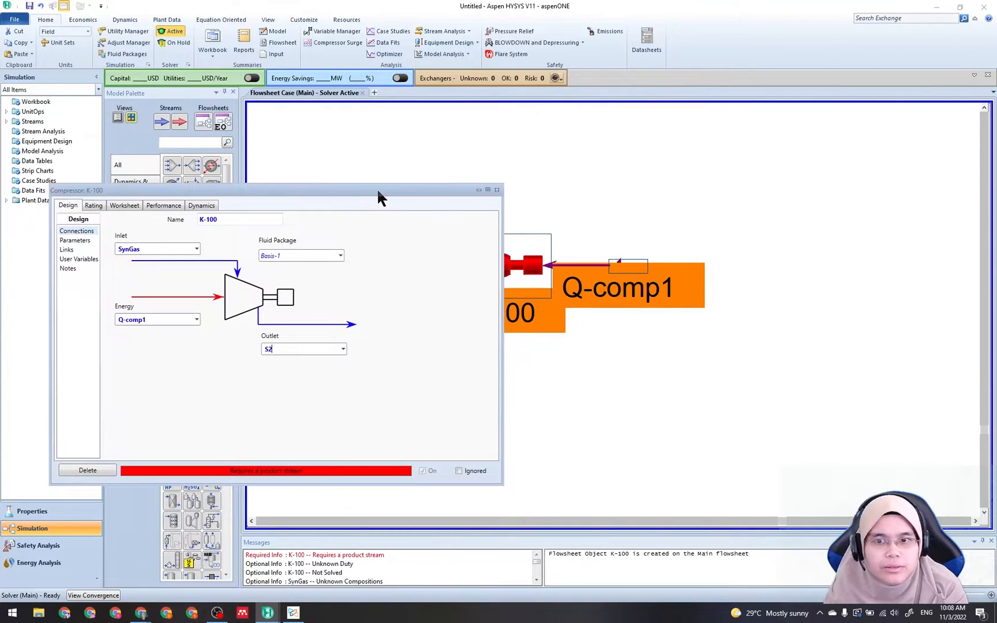
click(497, 191)
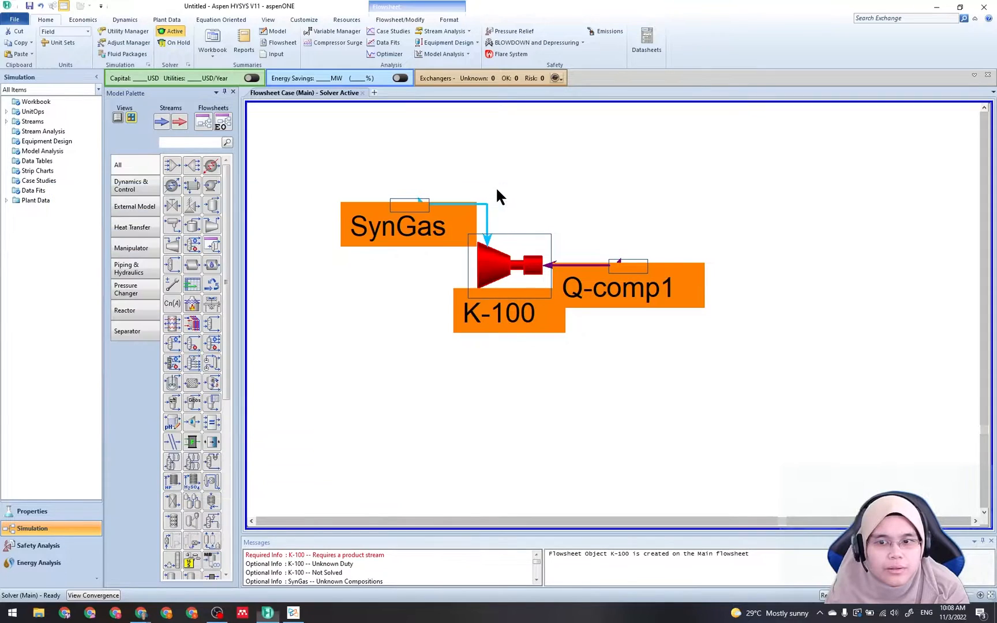
Try to reopen the property window of compressor K-100 from the flowsheet
click(498, 266)
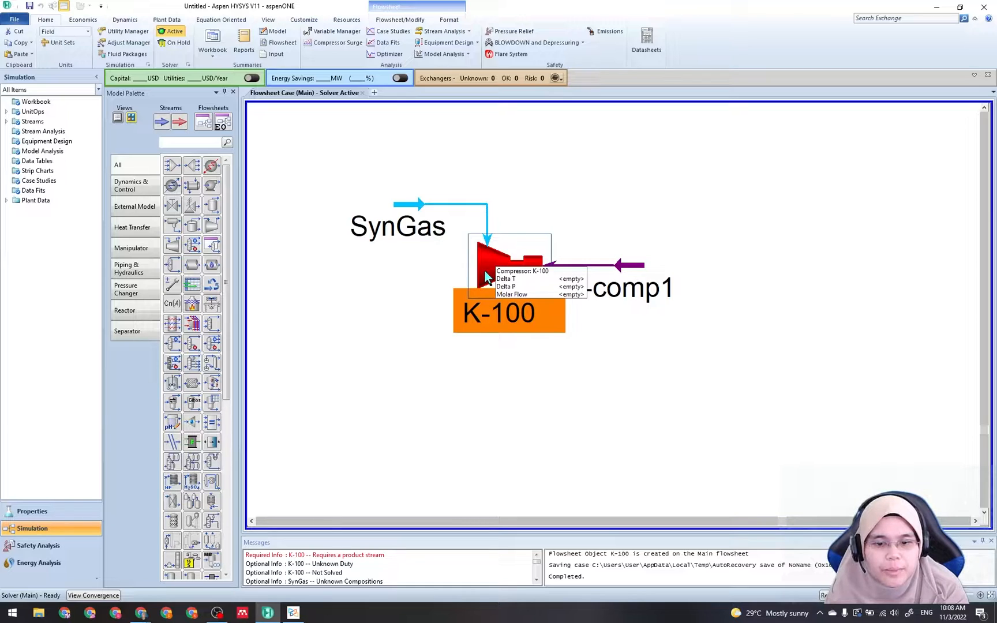
click(386, 322)
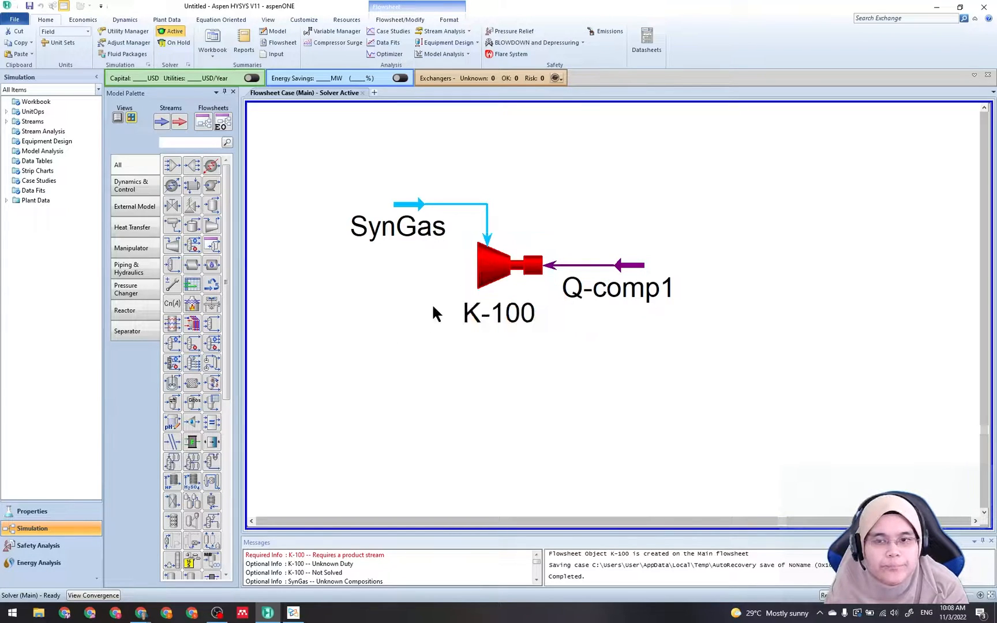
click(501, 260)
click(330, 438)
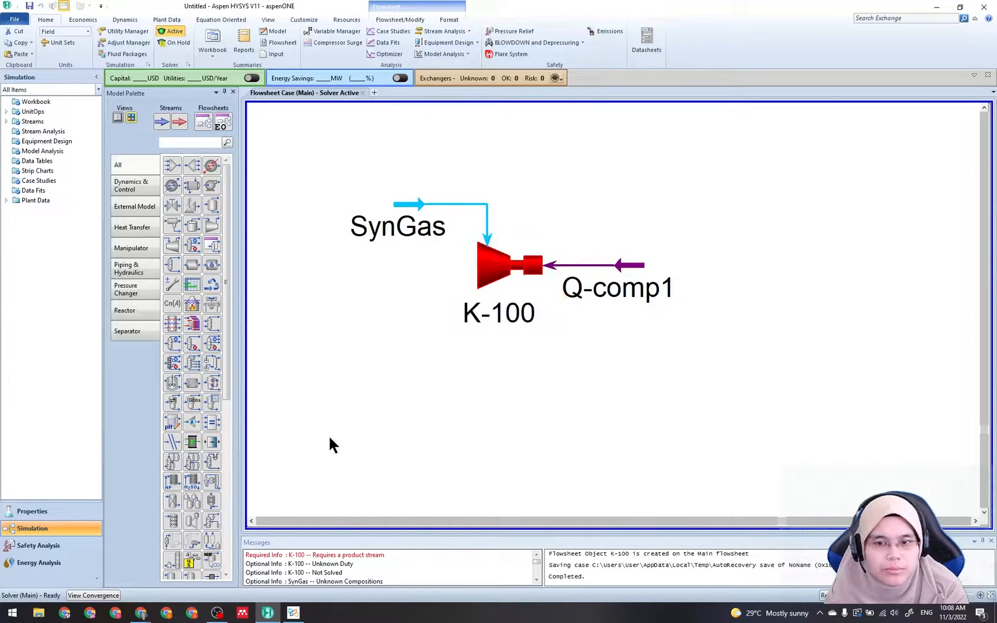
Check instruction 4.09 and its K-100 connections picture in the PDF guide in Xodo, and return to Aspen HYSYS
click(267, 613)
click(266, 614)
click(293, 613)
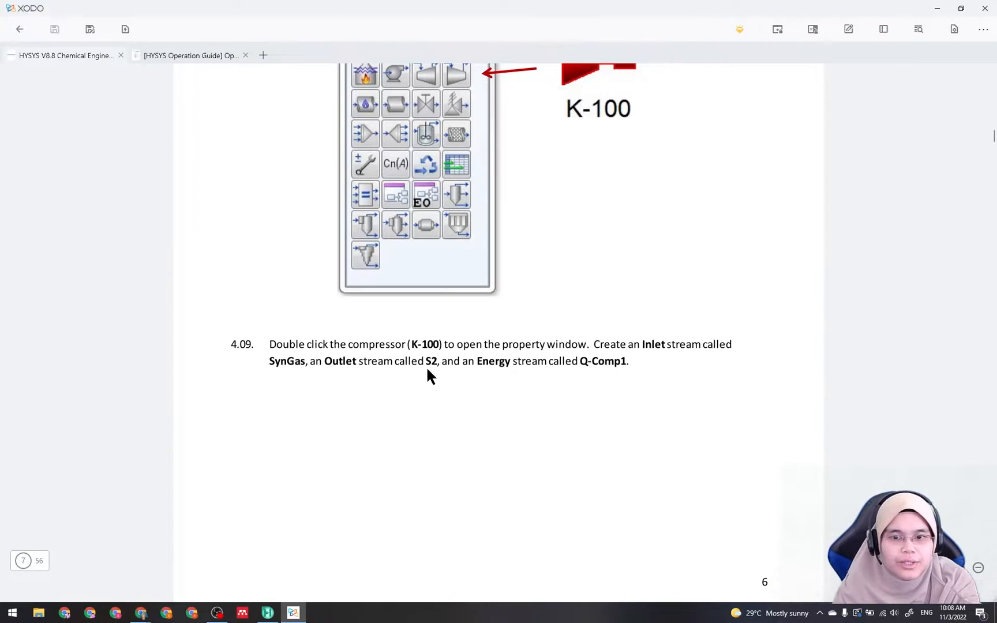
scroll(476, 423, down, 7)
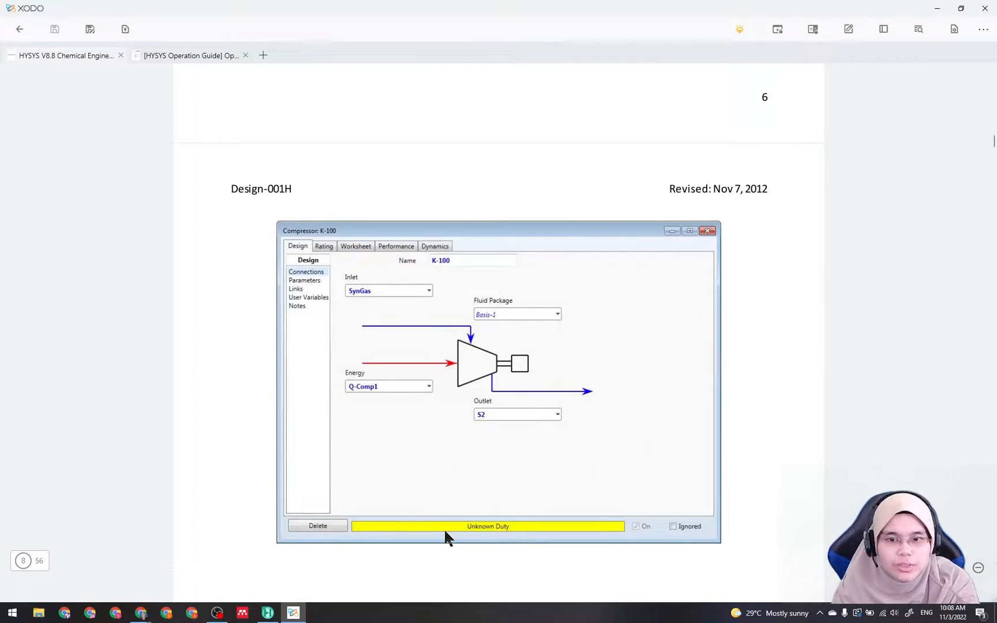
click(268, 614)
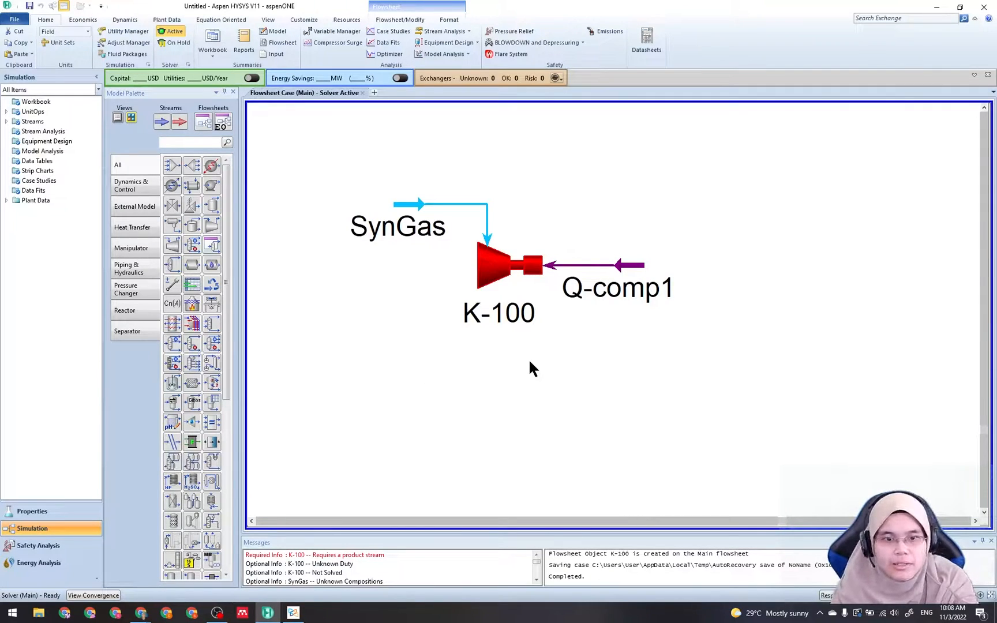
Try again to open compressor K-100 on the main flowsheet
click(503, 261)
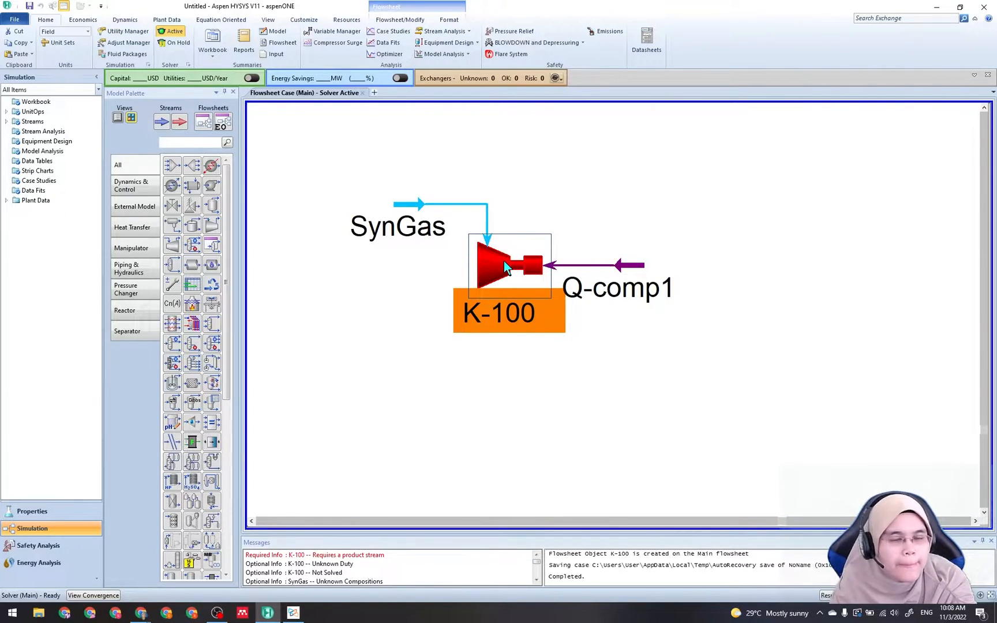
click(417, 278)
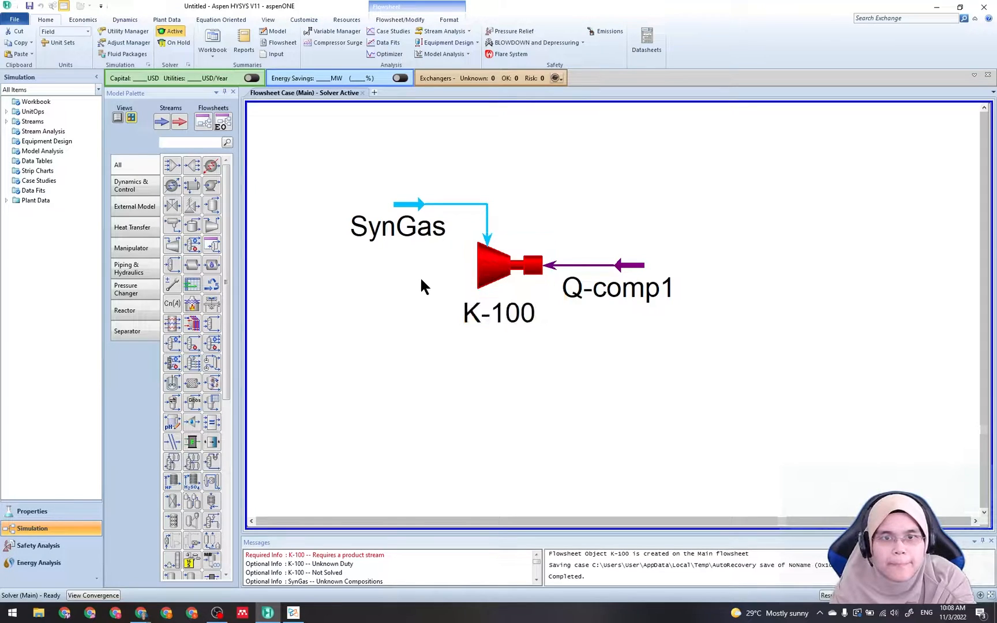
click(491, 268)
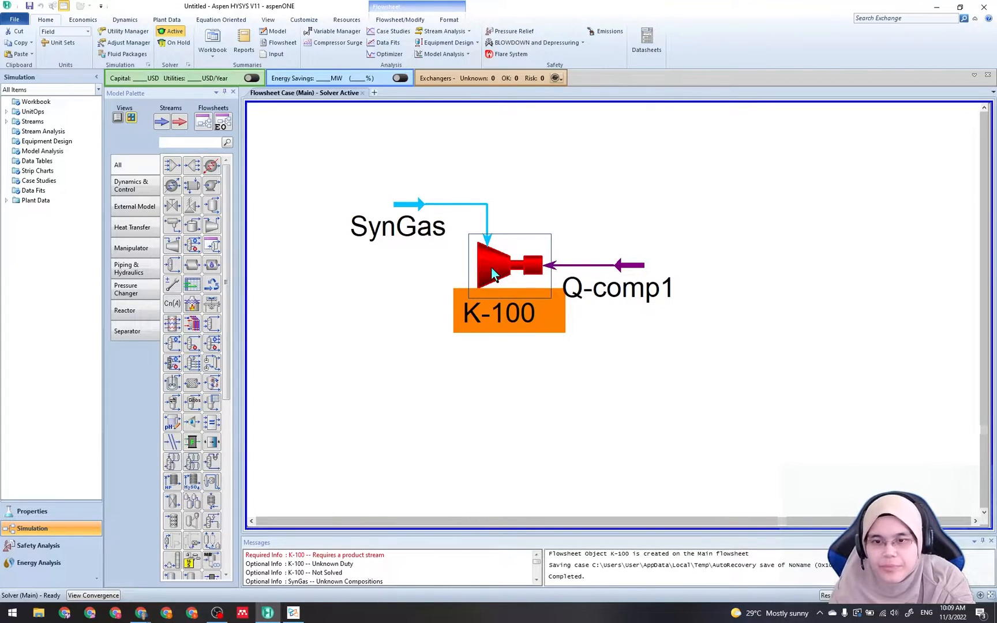
click(402, 292)
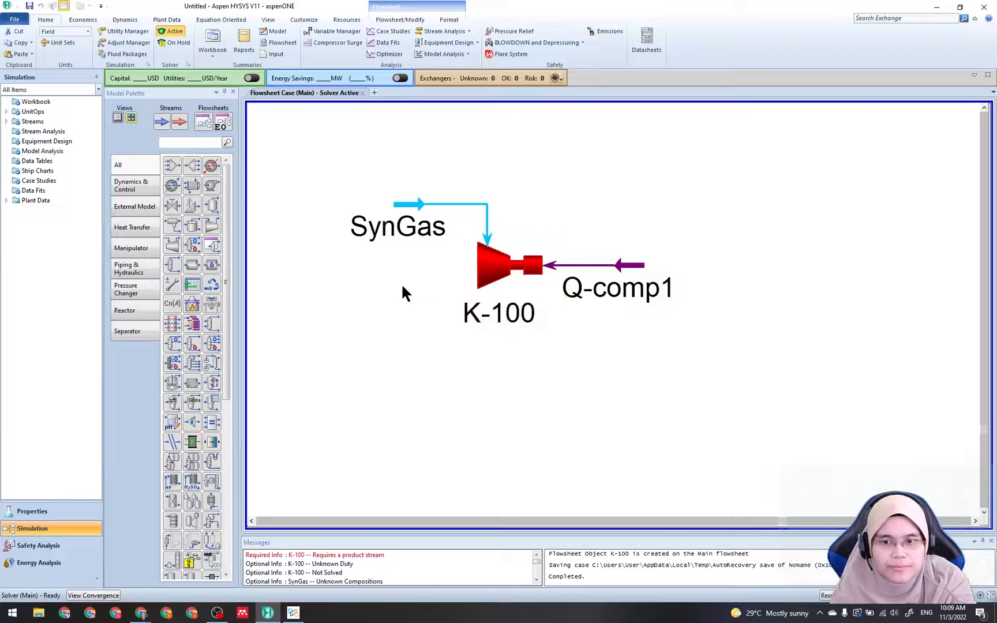
Try to place another unit operation from the palette above the SynGas stream
scroll(409, 328, down, 2)
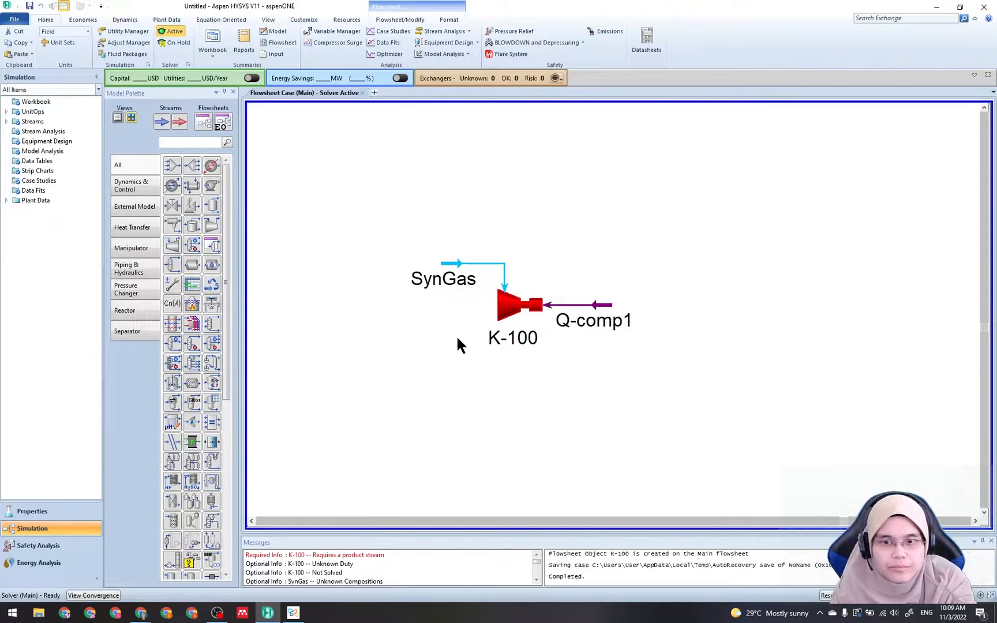
middle_click(427, 270)
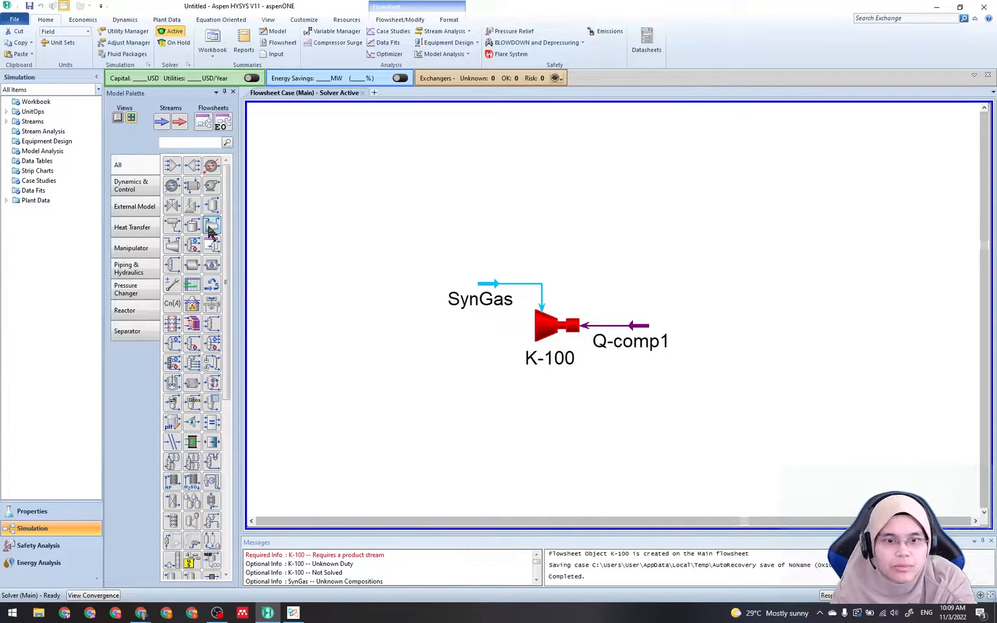
drag(210, 225, 483, 214)
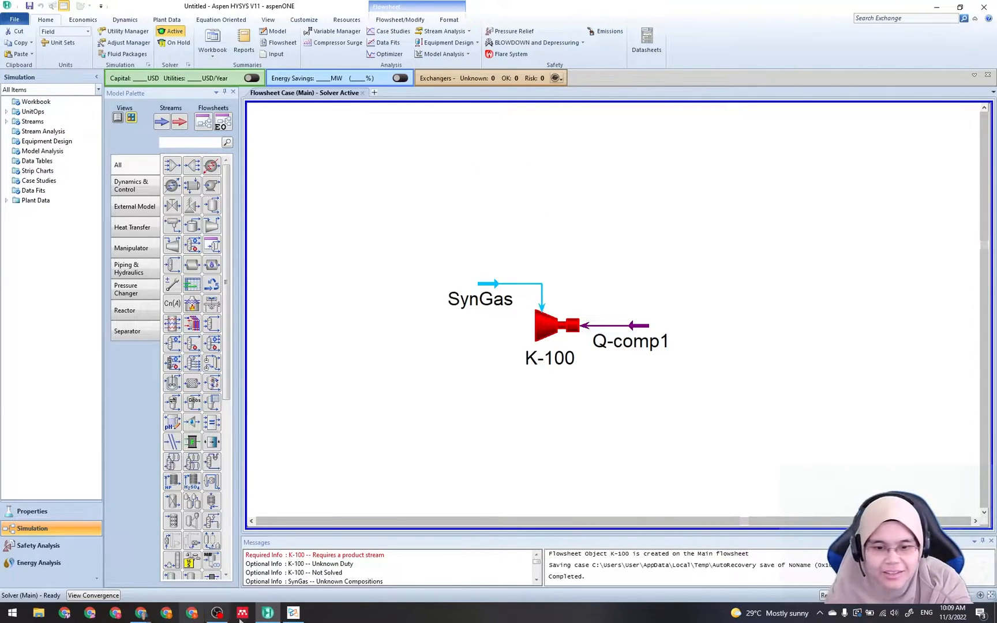
Check the AspenHysys V11 process in Task Manager and close Task Manager
right_click(379, 615)
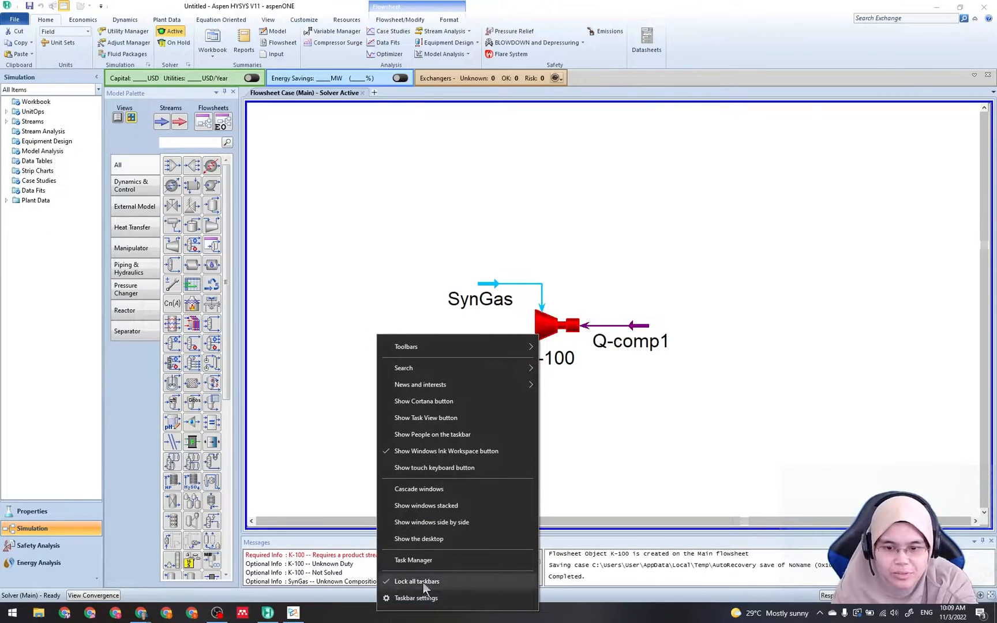
click(433, 560)
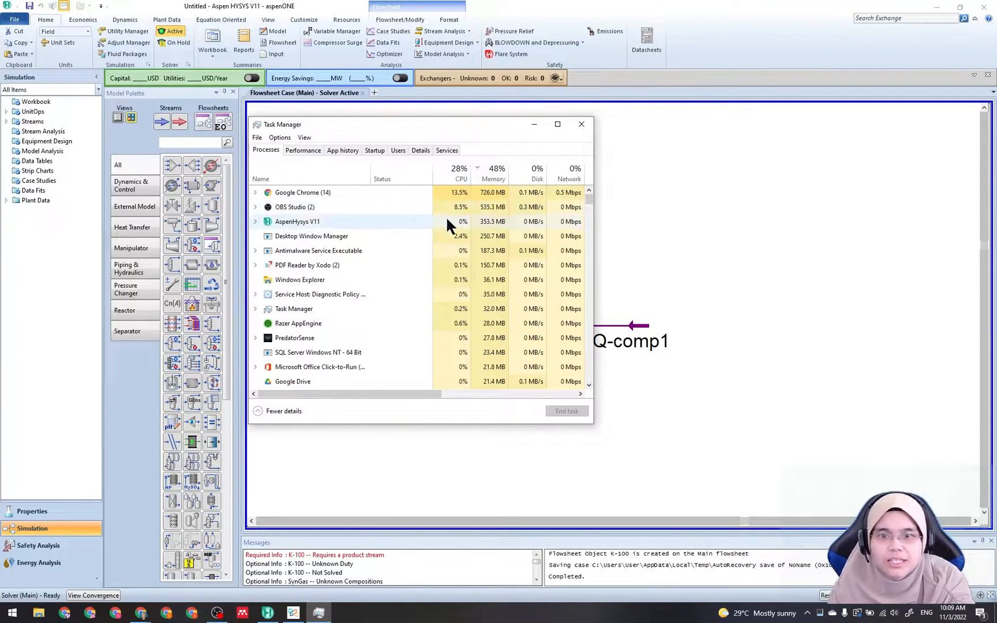
click(582, 125)
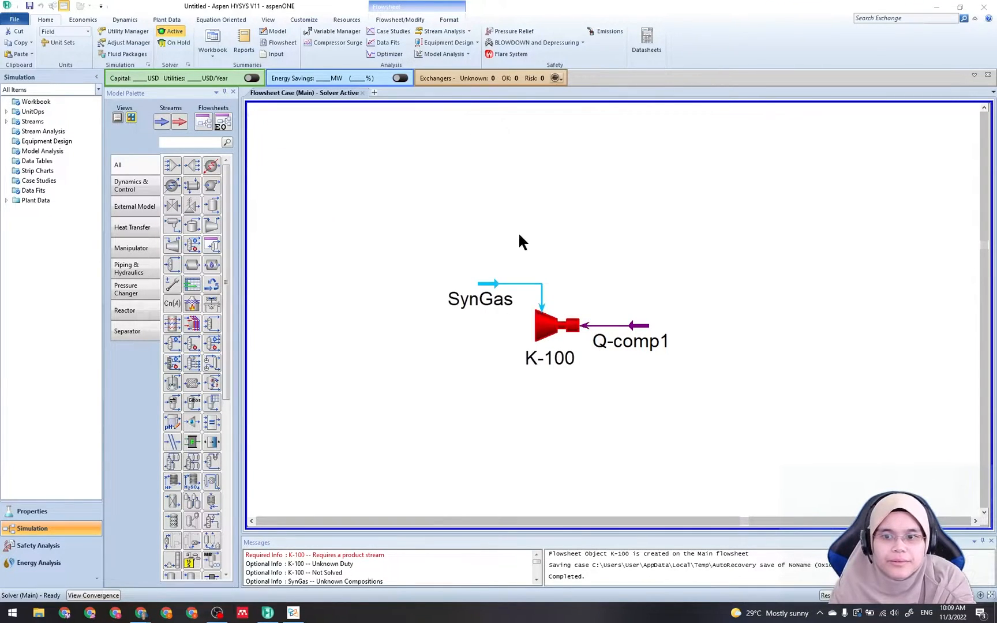
Read through the status messages about the SynGas and Q-comp1 streams
scroll(540, 394, up, 3)
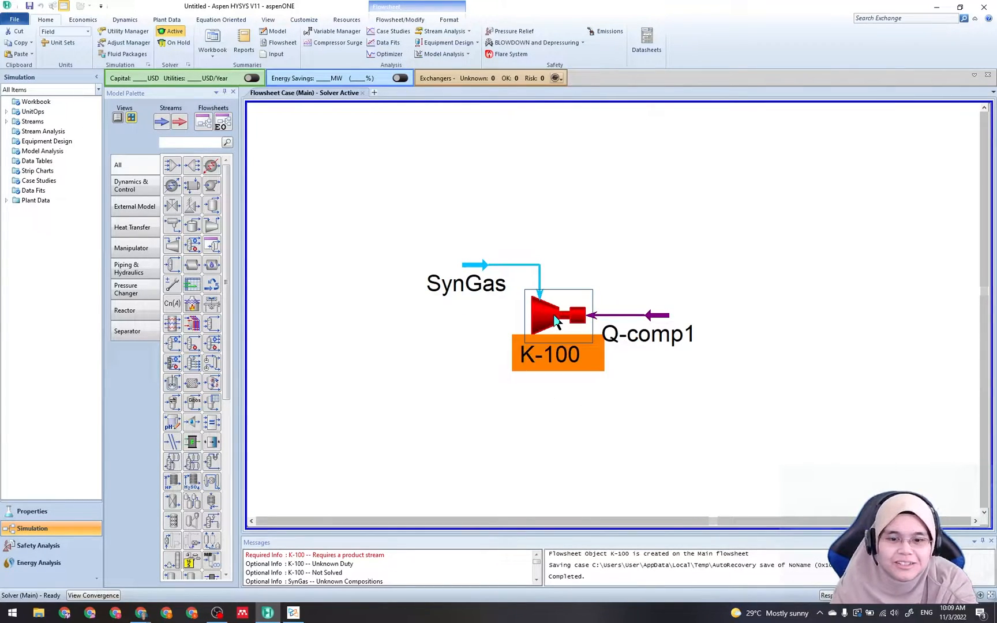
scroll(353, 583, down, 2)
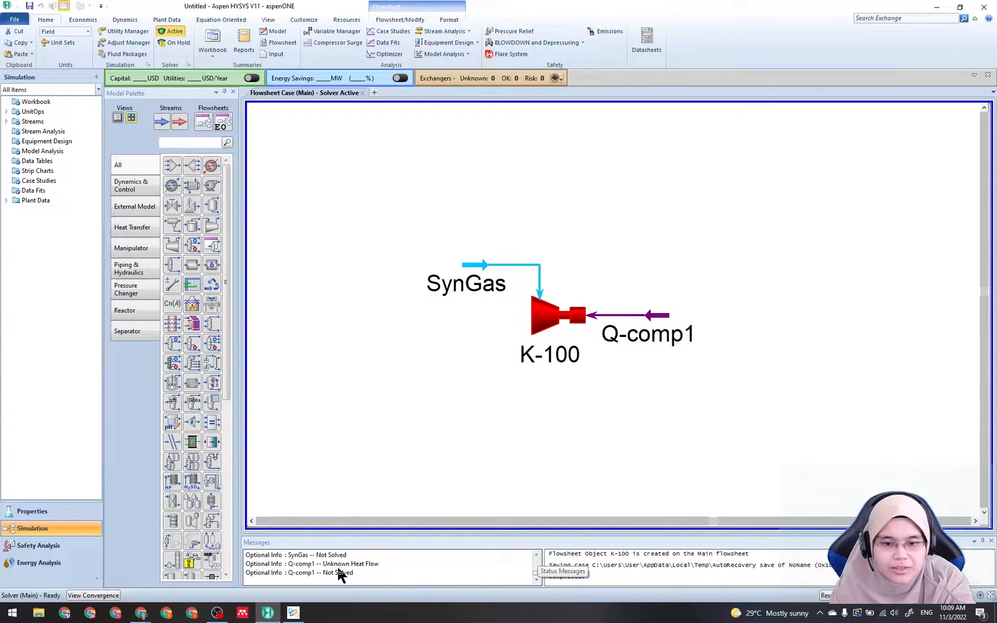
scroll(341, 568, up, 1)
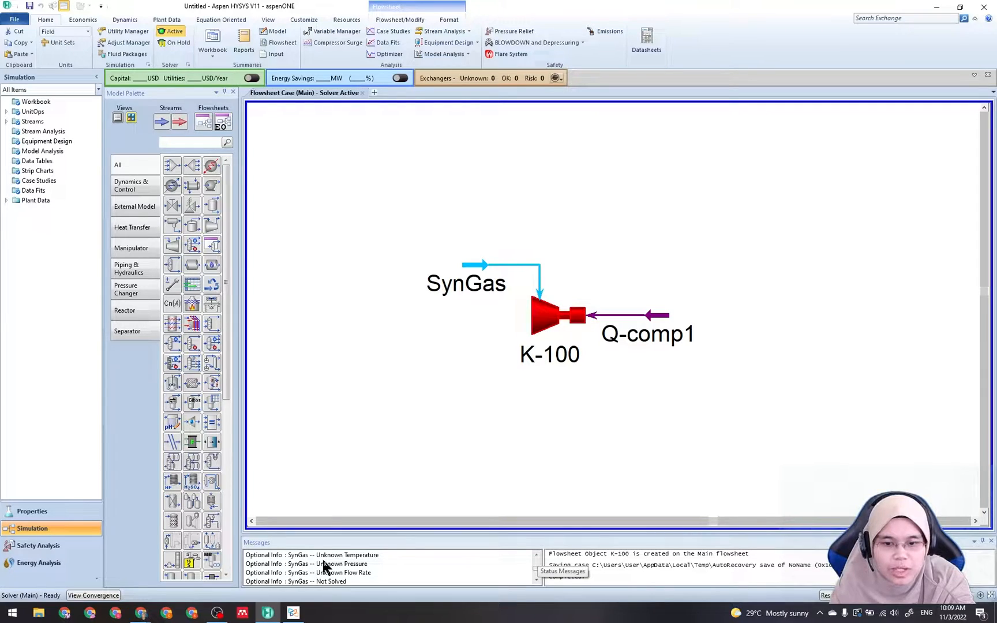
scroll(347, 576, down, 1)
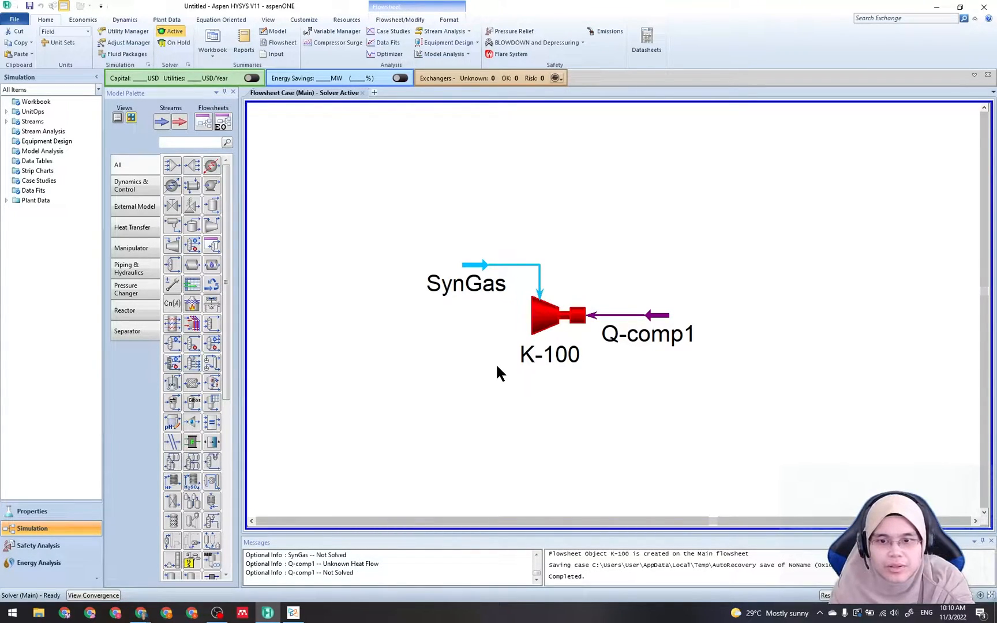
Delete compressor K-100 together with the SynGas and Q-comp1 streams from the main flowsheet
drag(423, 231, 749, 404)
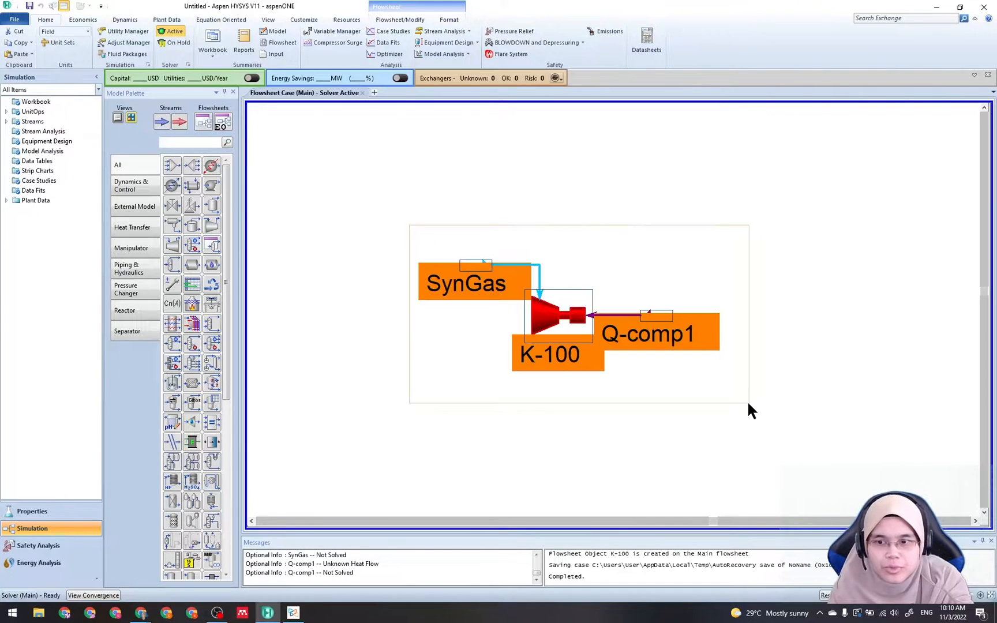
key(Delete)
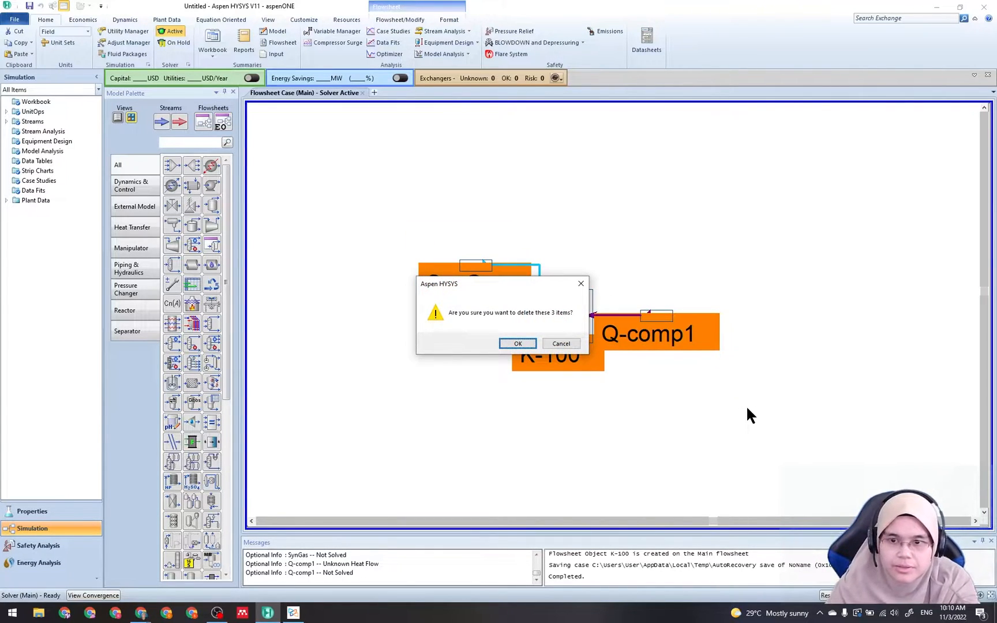
click(517, 343)
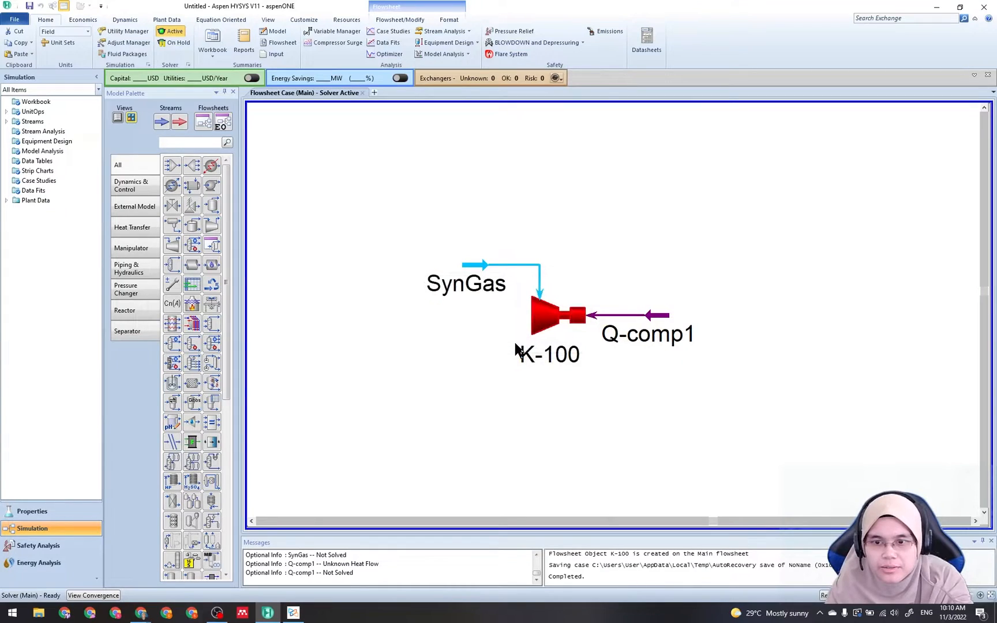
right_click(403, 351)
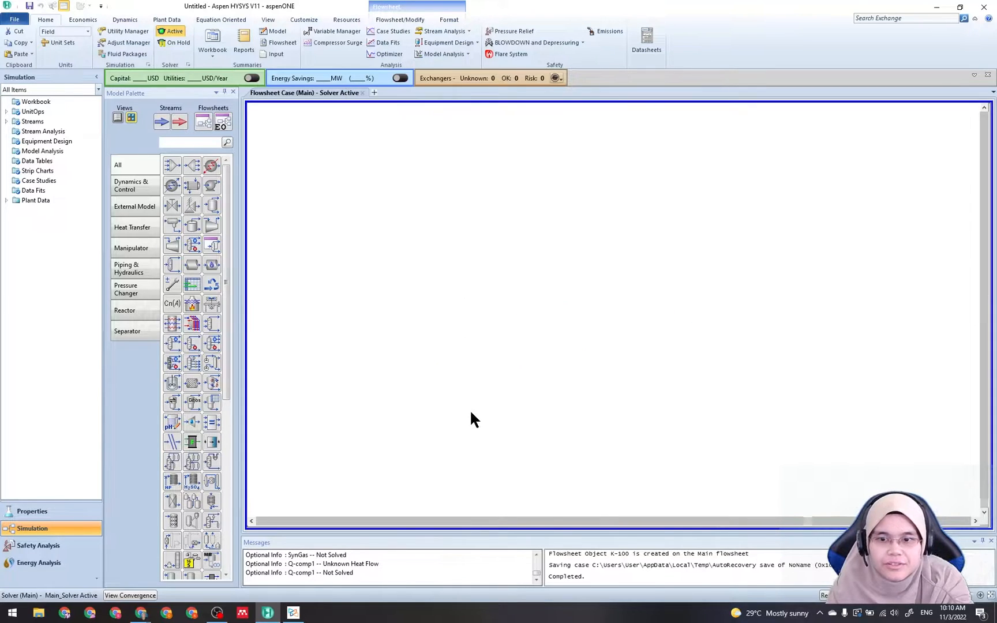
key(ctrl+v)
scroll(520, 370, up, 2)
scroll(520, 369, down, 1)
scroll(518, 366, down, 2)
click(521, 364)
Delete the stray compressors K-100 and K-101 and place one new compressor on the emptied flowsheet
click(552, 218)
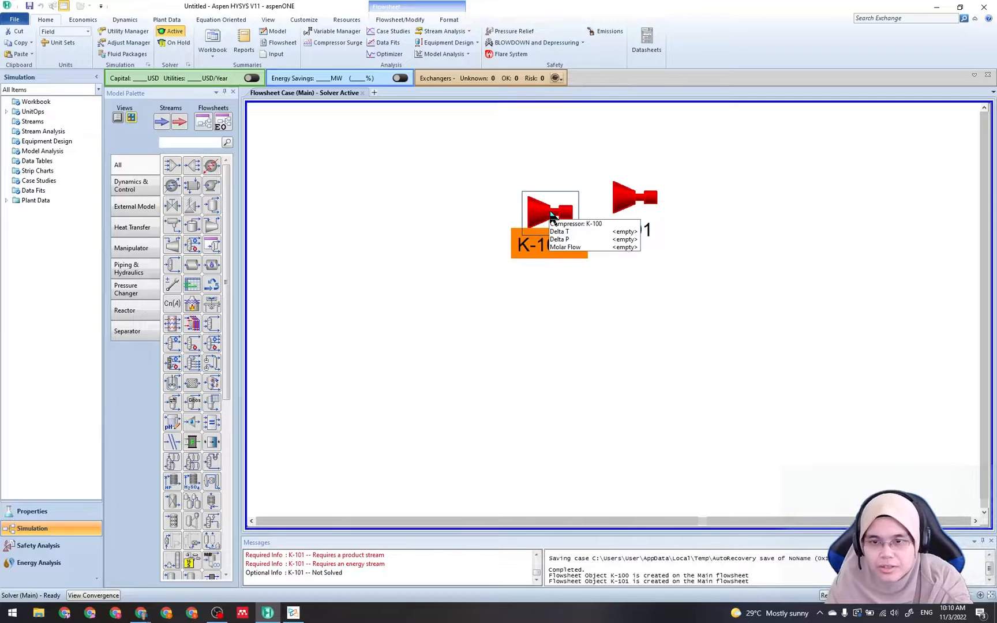
key(Delete)
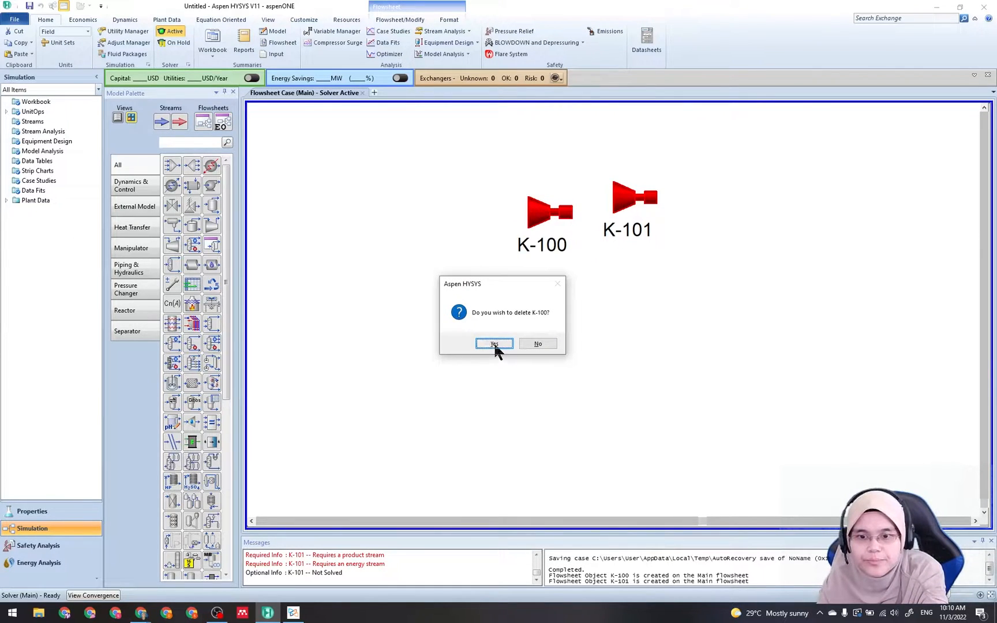
click(499, 343)
click(630, 211)
key(Delete)
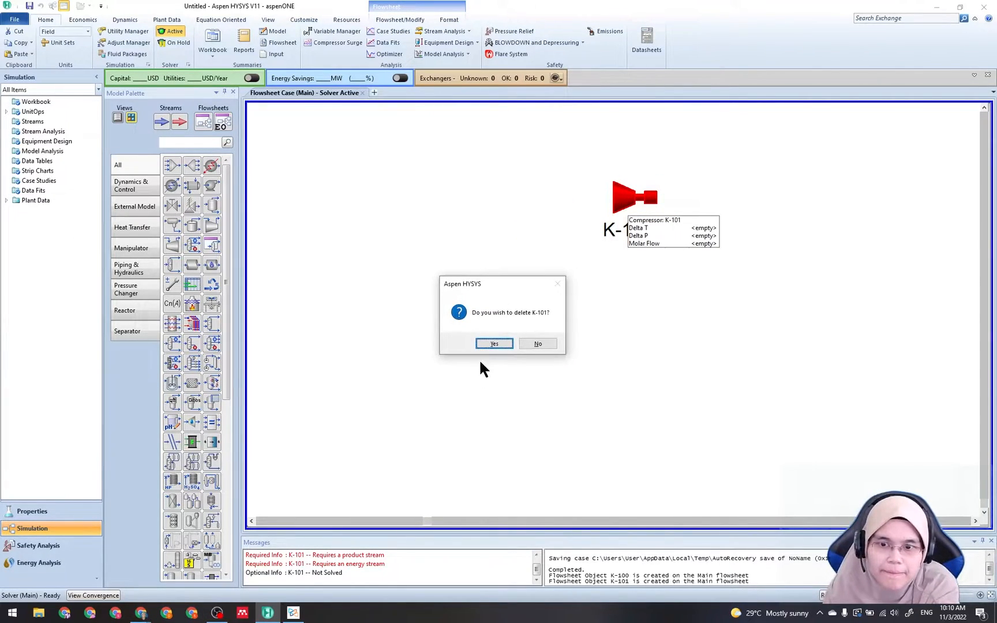
click(494, 344)
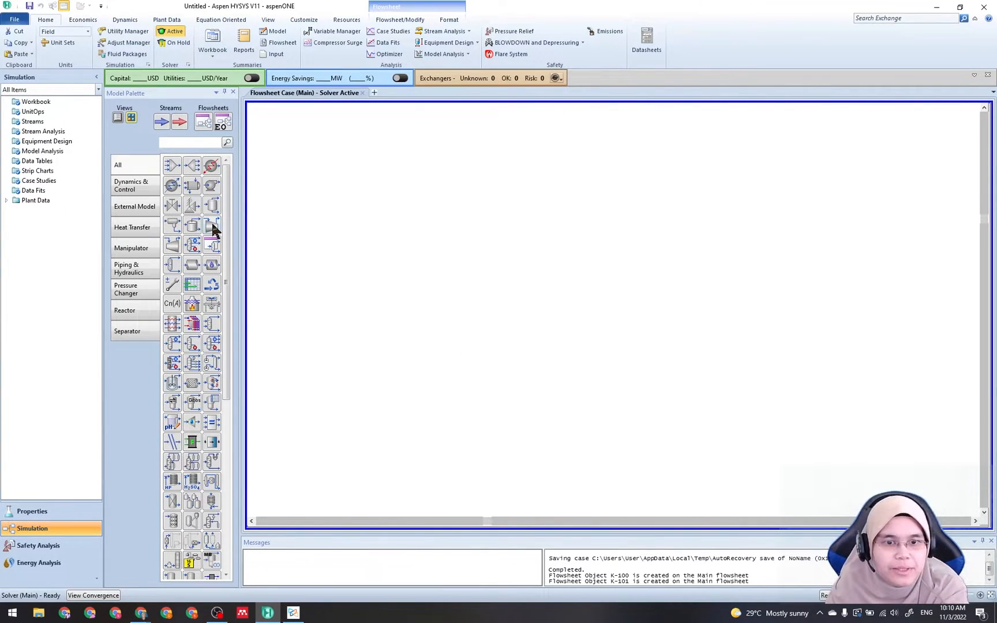
drag(213, 229, 531, 280)
click(534, 368)
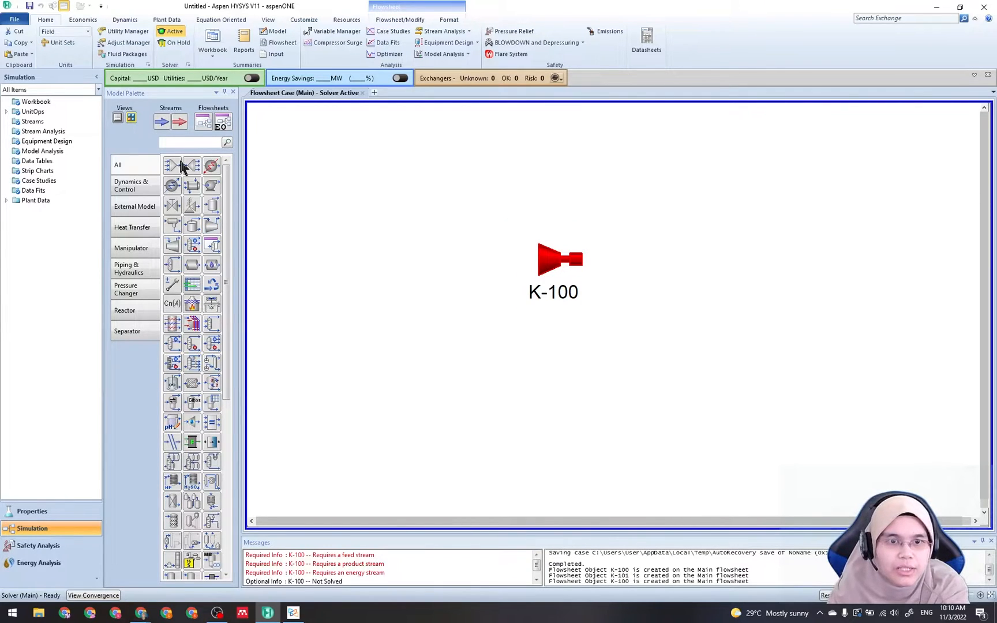
Switch to the PDF guide in Xodo and read steps 4.09 to 4.11 on the compressor connections and SynGas conditions
click(298, 614)
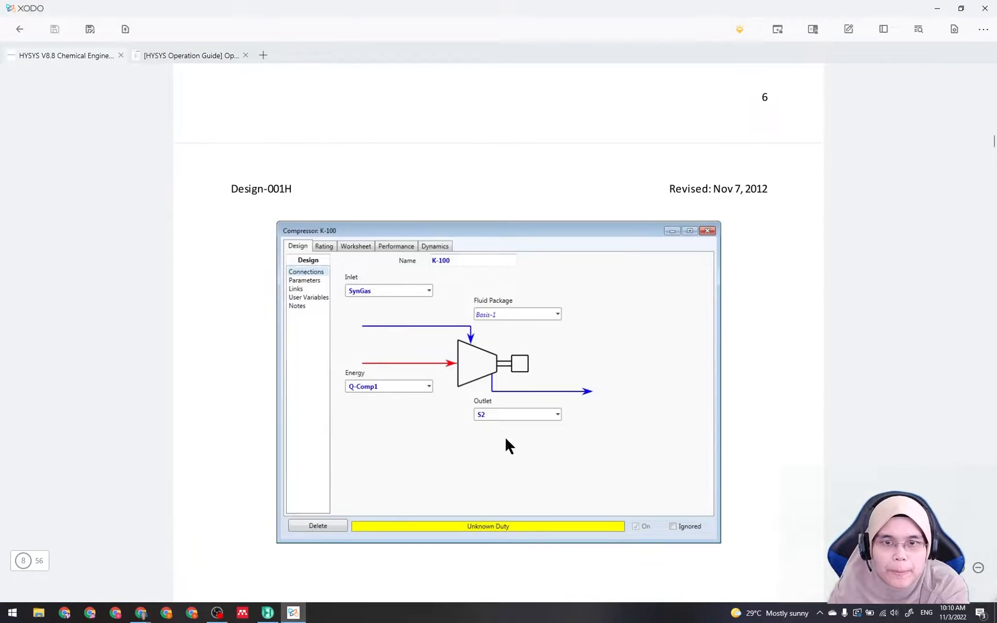
scroll(504, 436, up, 6)
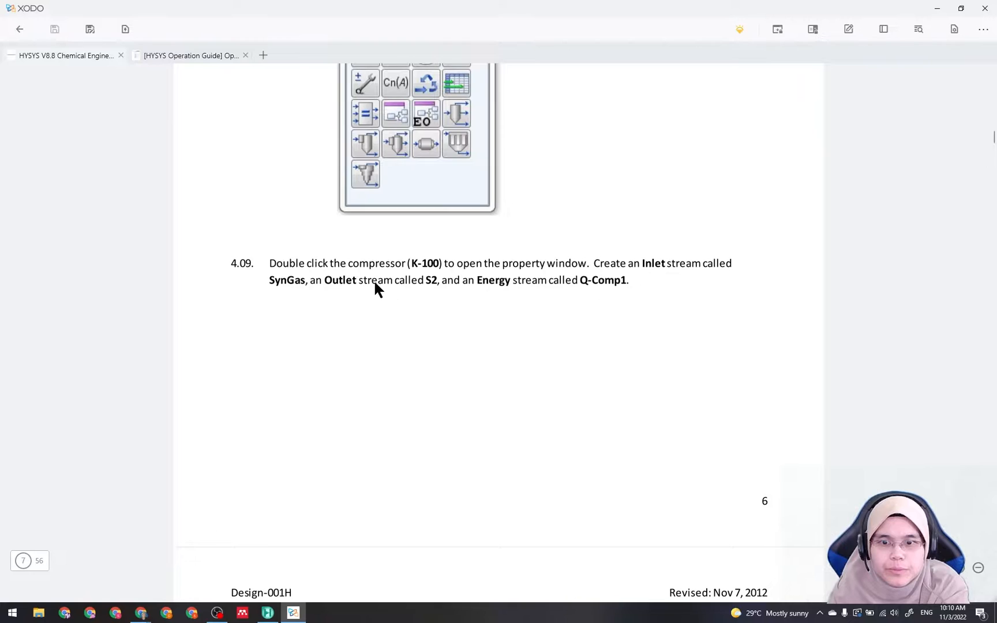
scroll(370, 294, up, 7)
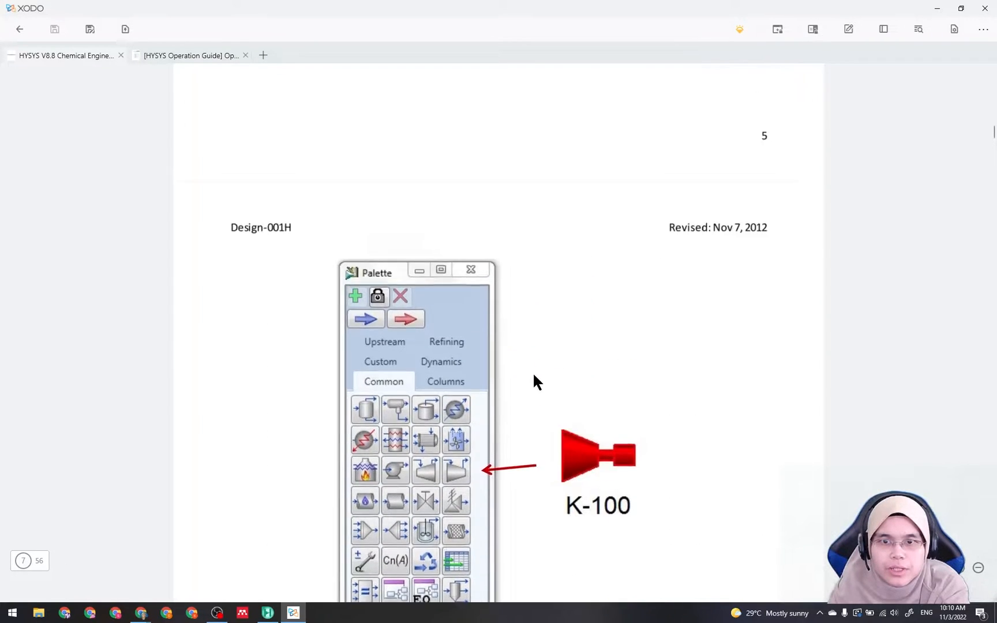
scroll(527, 410, up, 6)
scroll(528, 409, down, 9)
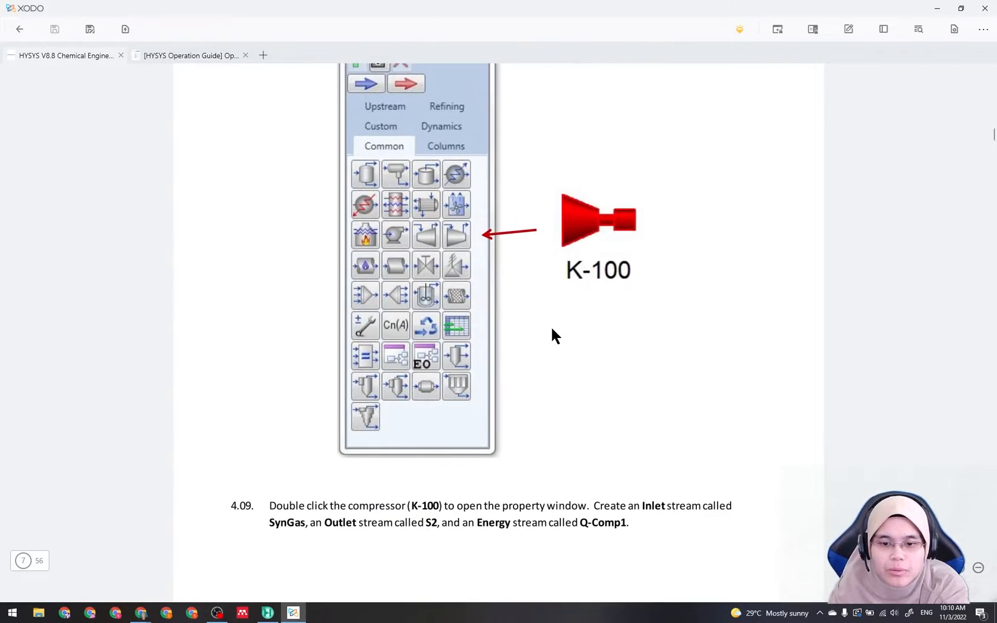
scroll(457, 467, down, 1)
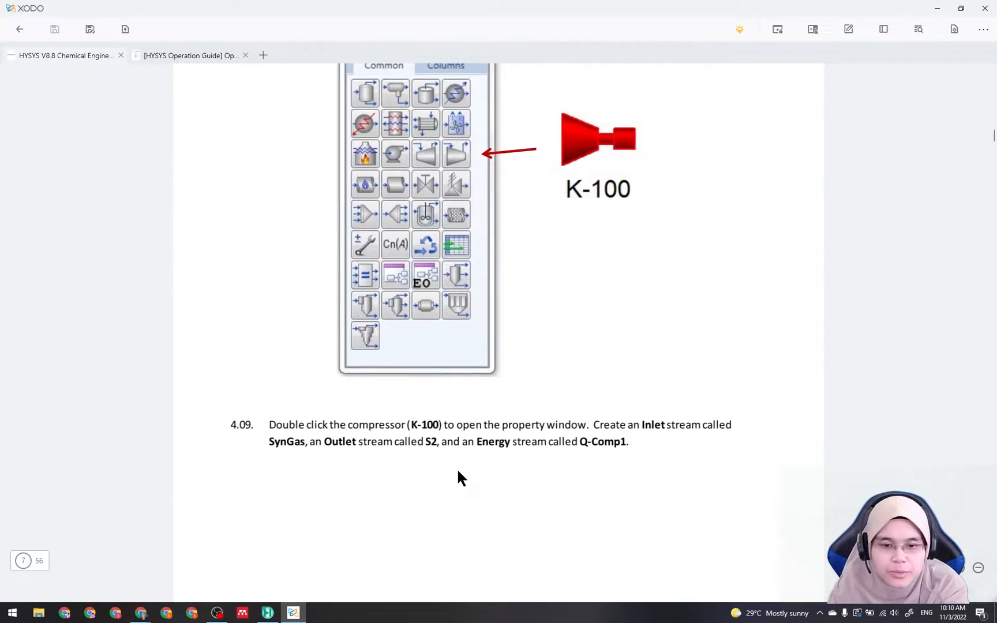
scroll(450, 461, down, 3)
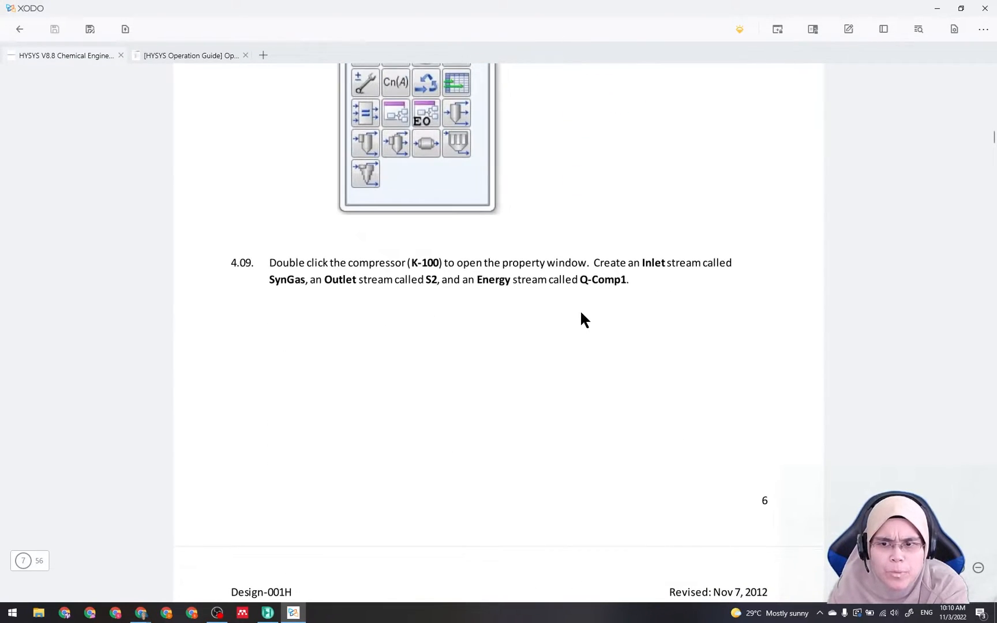
scroll(519, 381, down, 10)
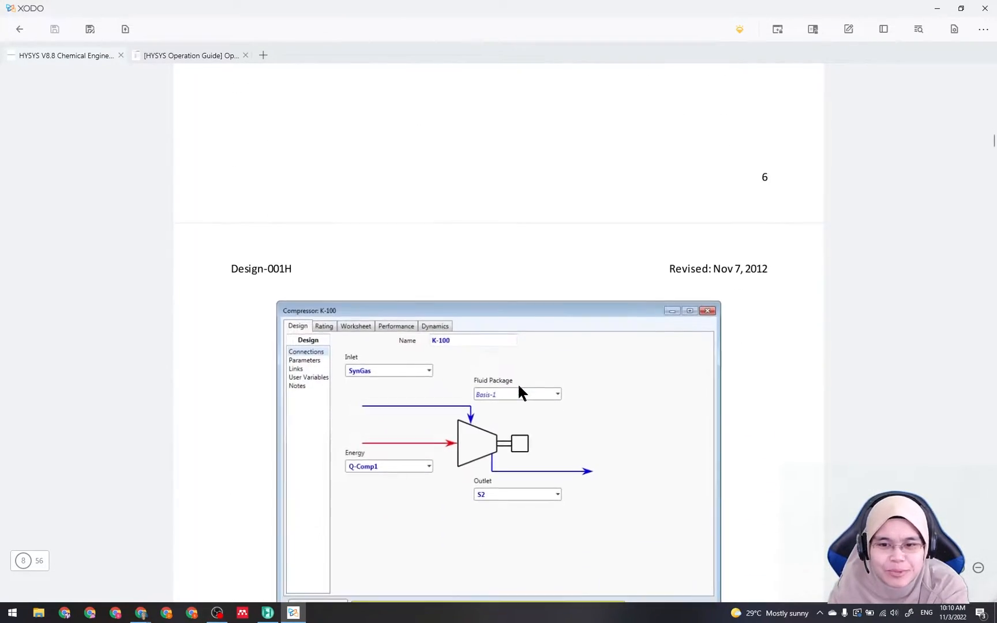
scroll(519, 386, down, 3)
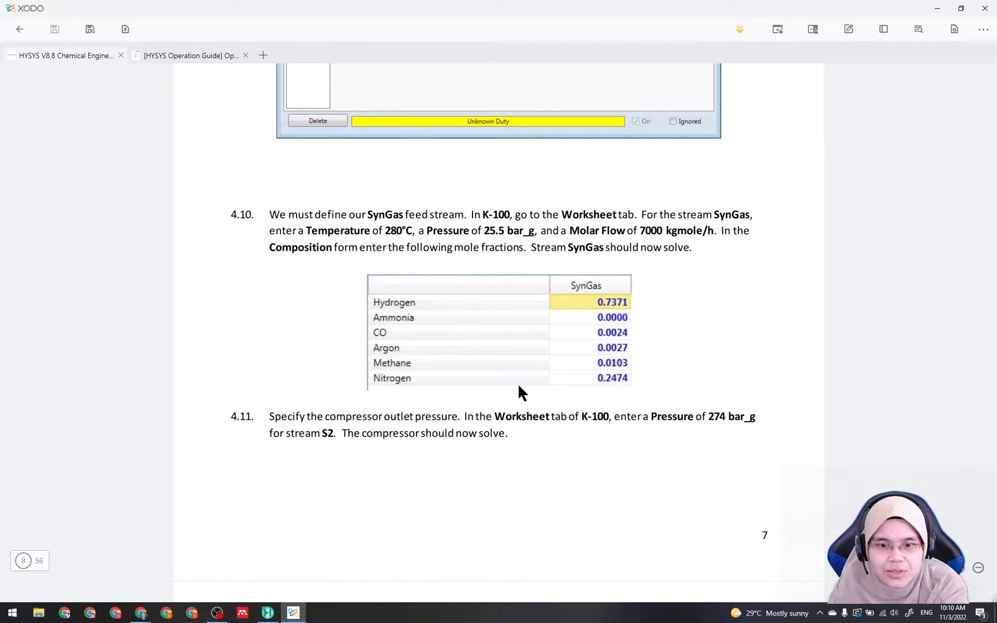
scroll(519, 387, up, 7)
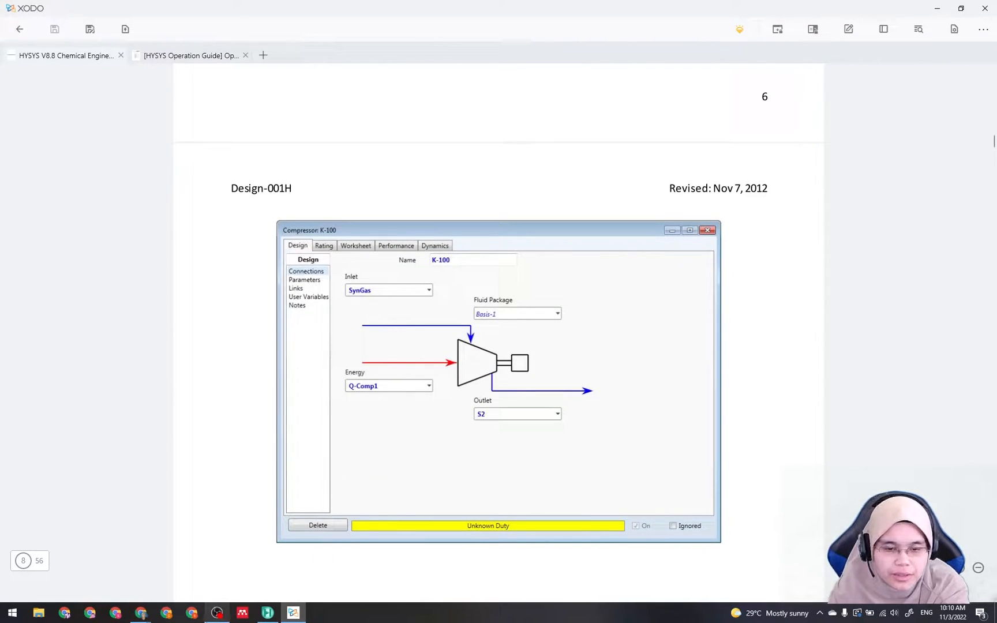
Switch back to Aspen HYSYS and look at the new compressor's connections, leaving them empty
click(269, 615)
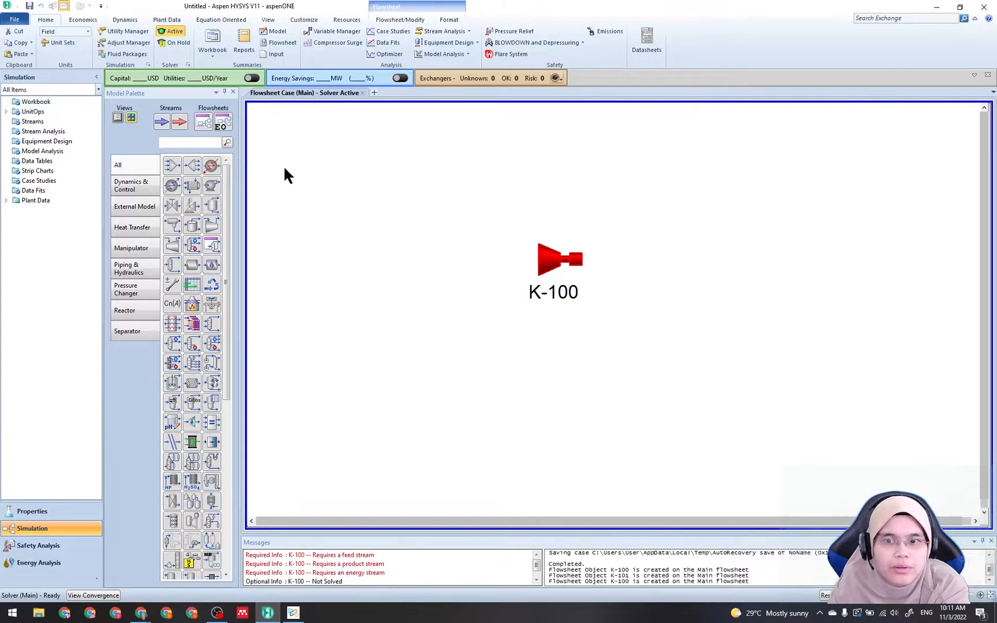
click(539, 263)
double_click(550, 261)
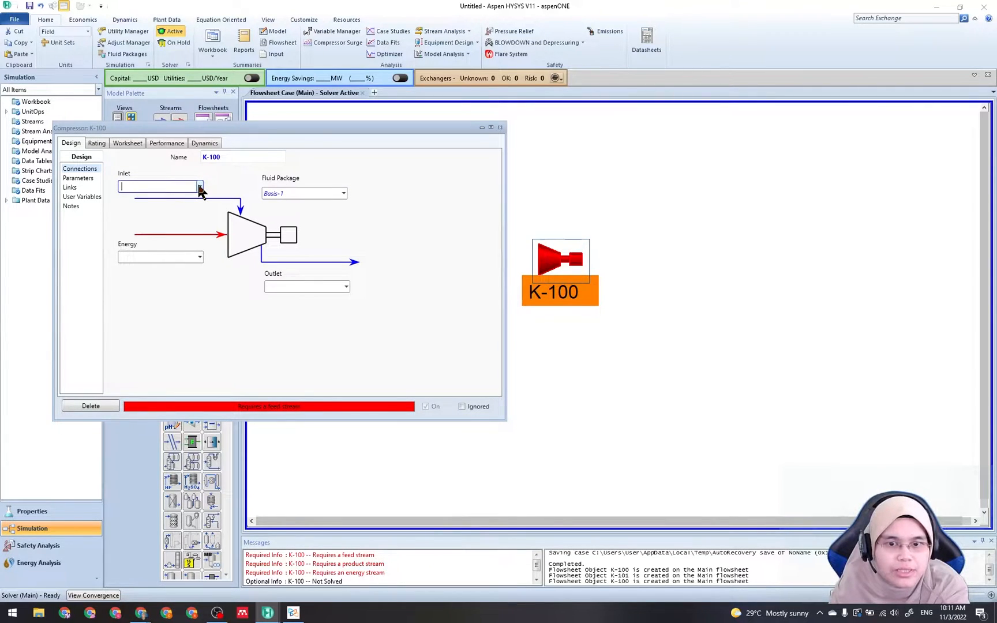
click(499, 127)
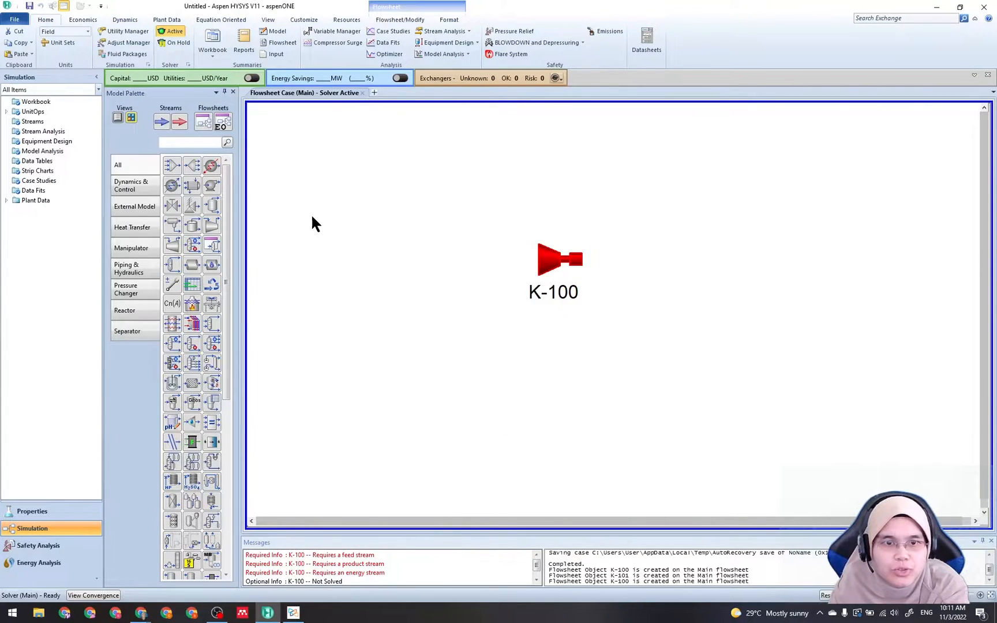
Place a material stream upstream of compressor K-100 on the flowsheet and name it SynGas
click(161, 121)
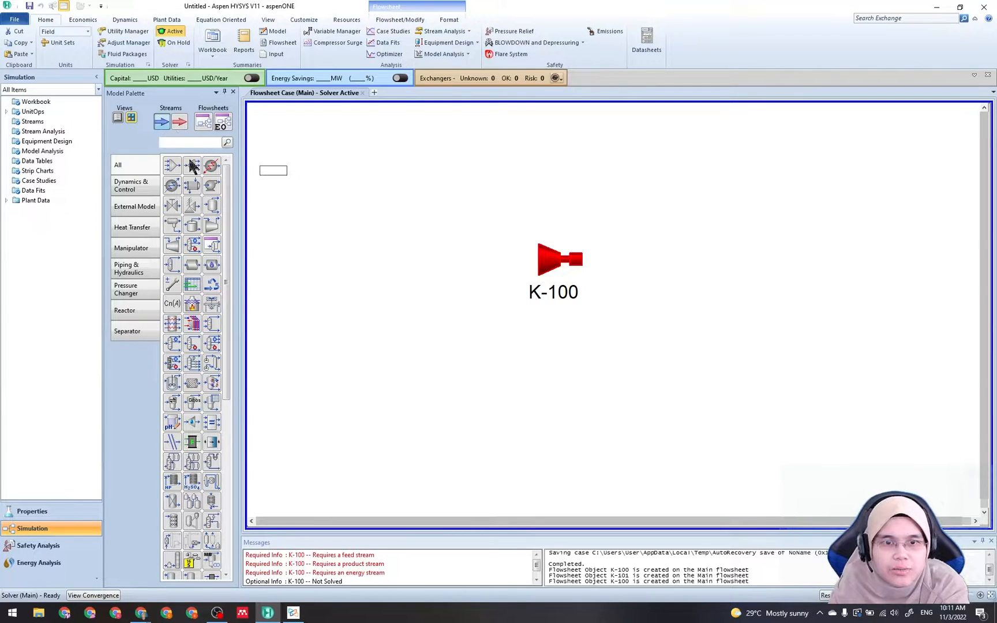
click(434, 258)
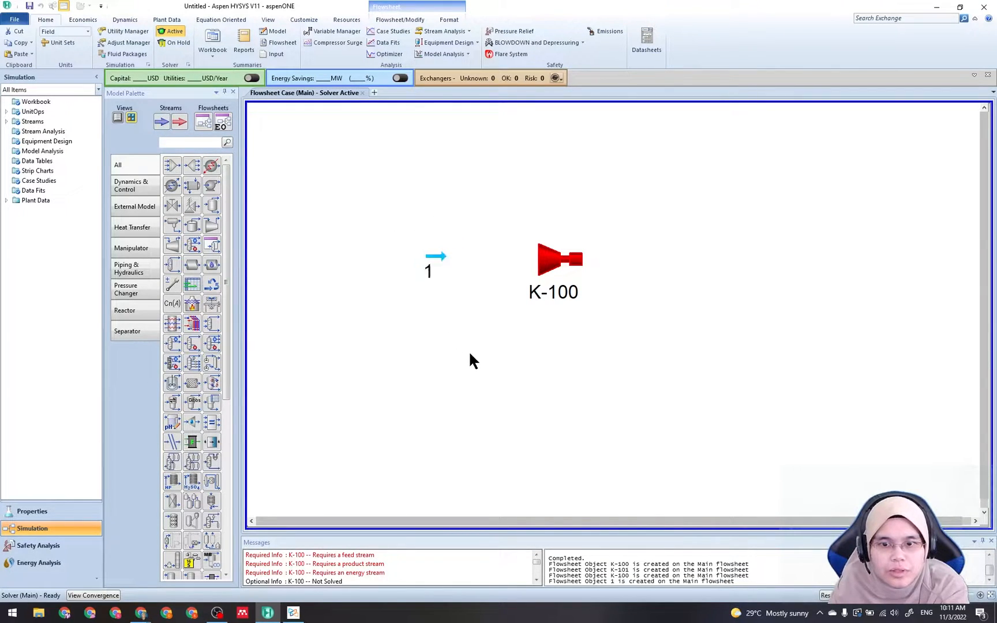
double_click(432, 263)
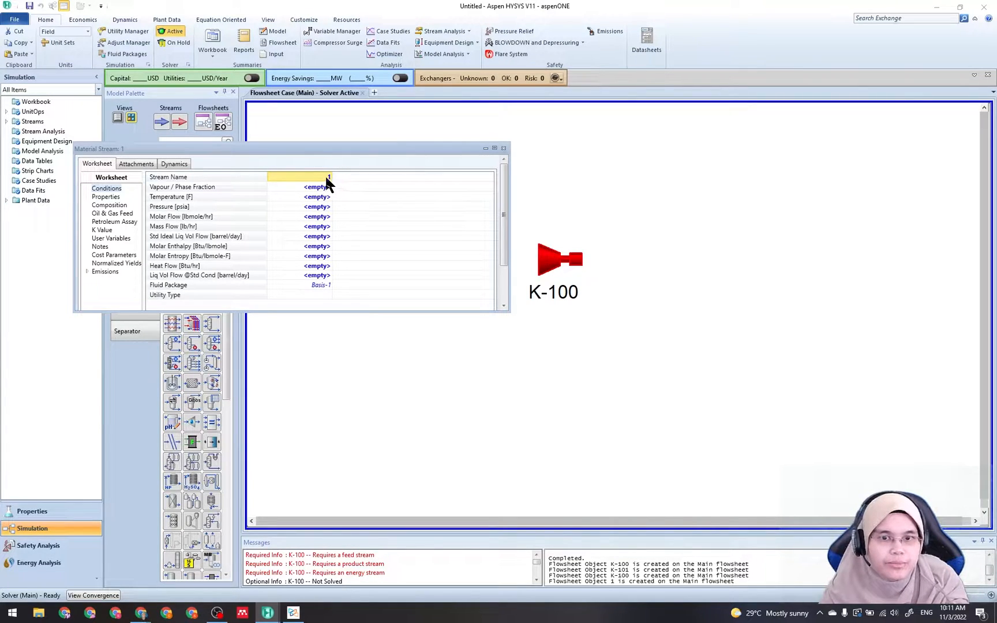
click(325, 176)
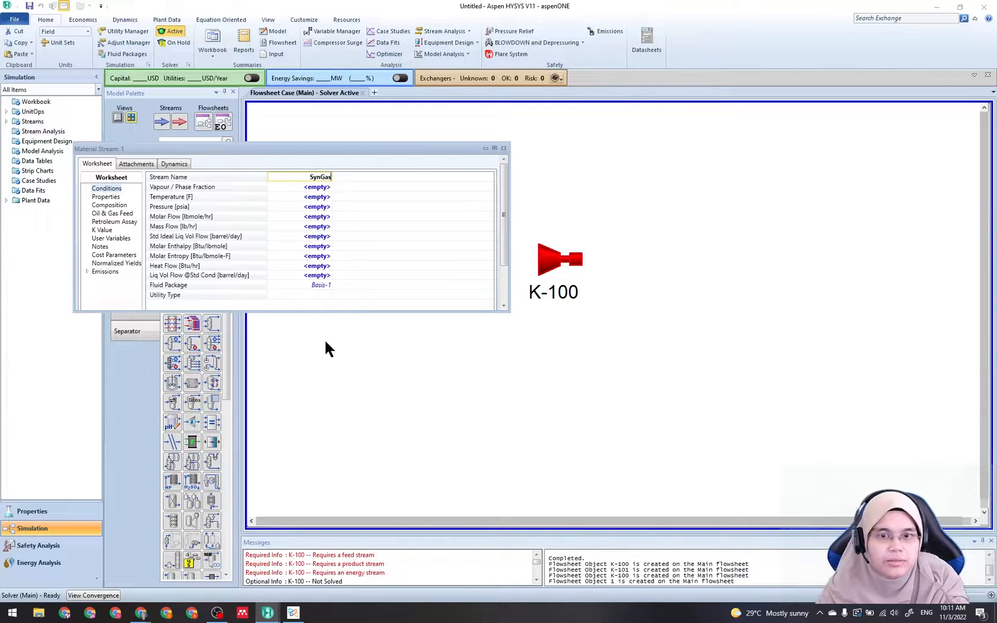
Set the SynGas stream's temperature to 280 C
click(304, 197)
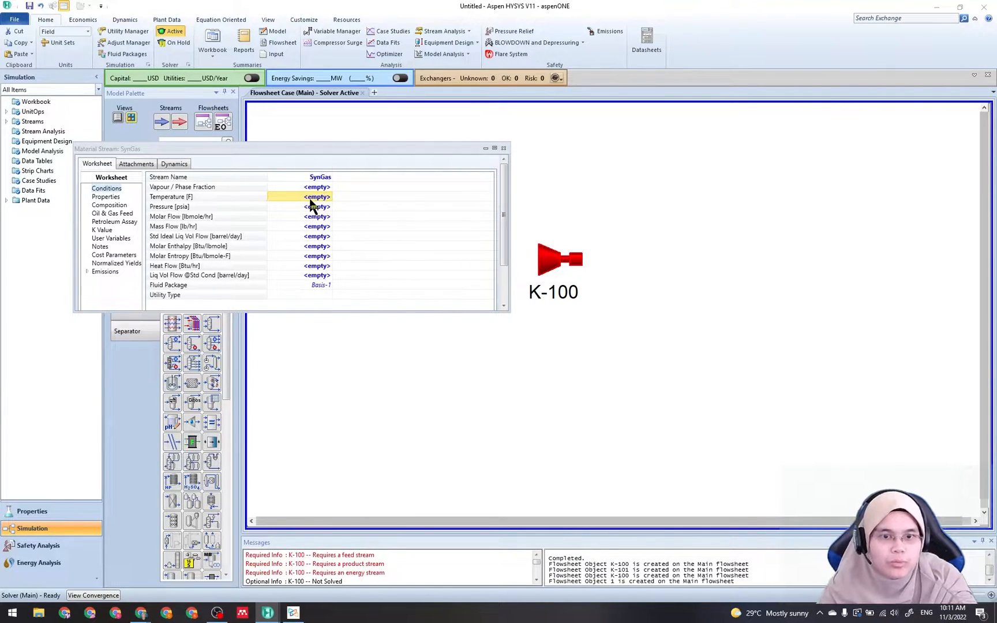
click(311, 199)
text(28)
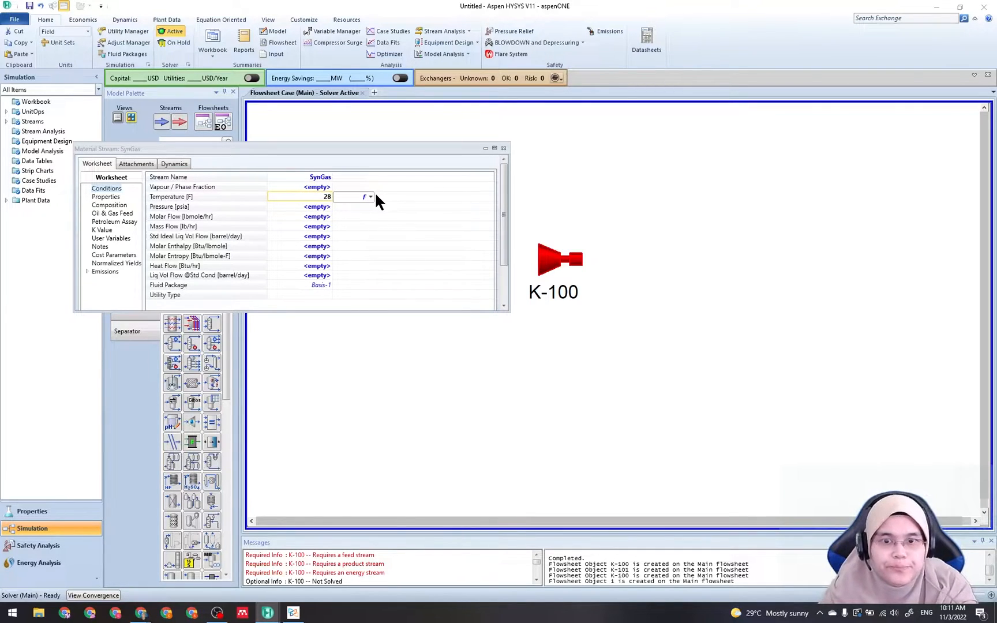
text(0)
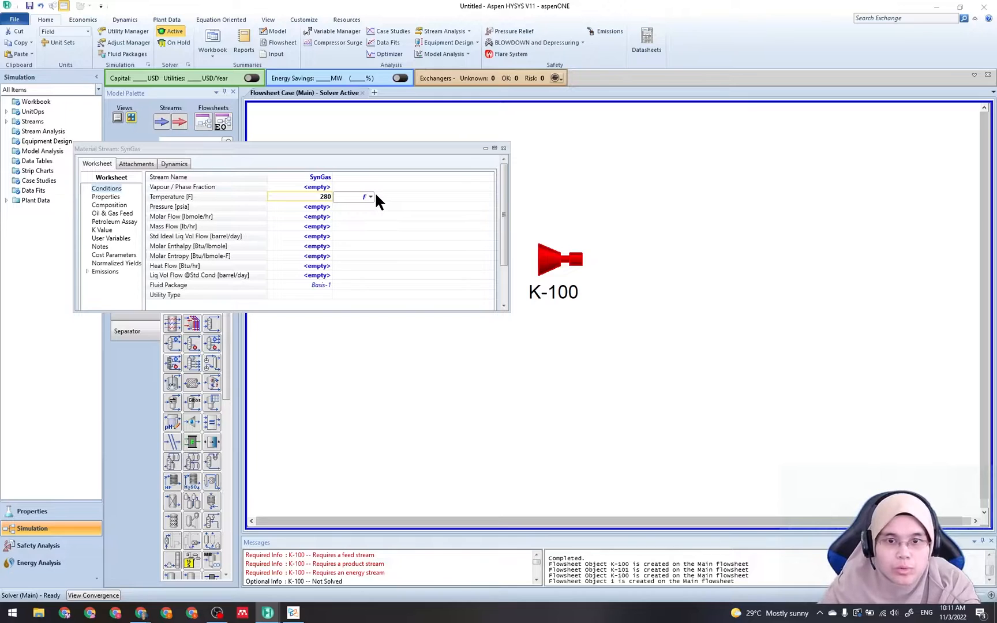
click(371, 197)
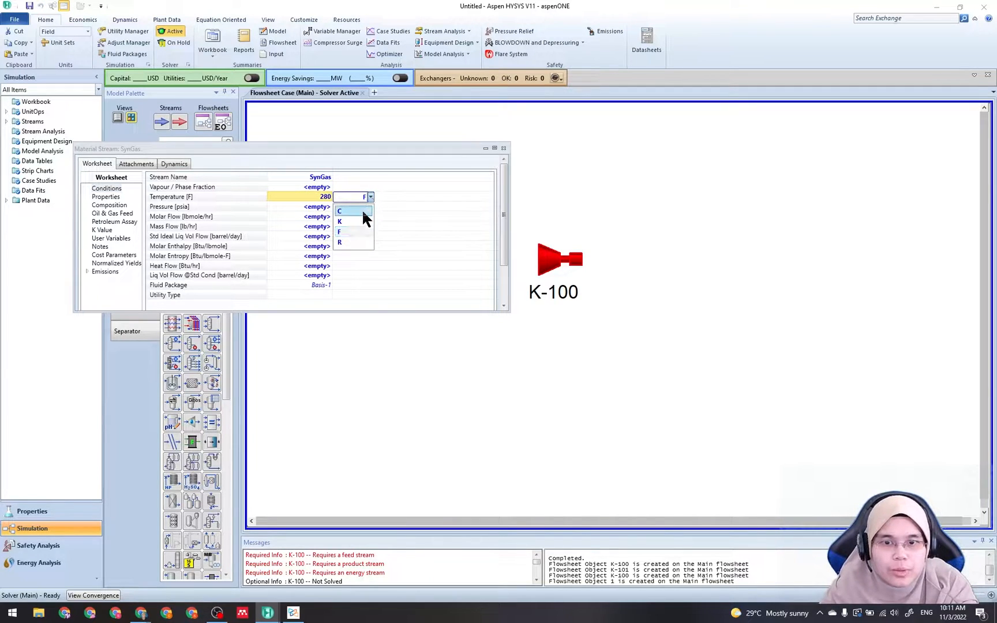
click(363, 212)
Set the SynGas stream's pressure to 25.5 bar_g
click(311, 208)
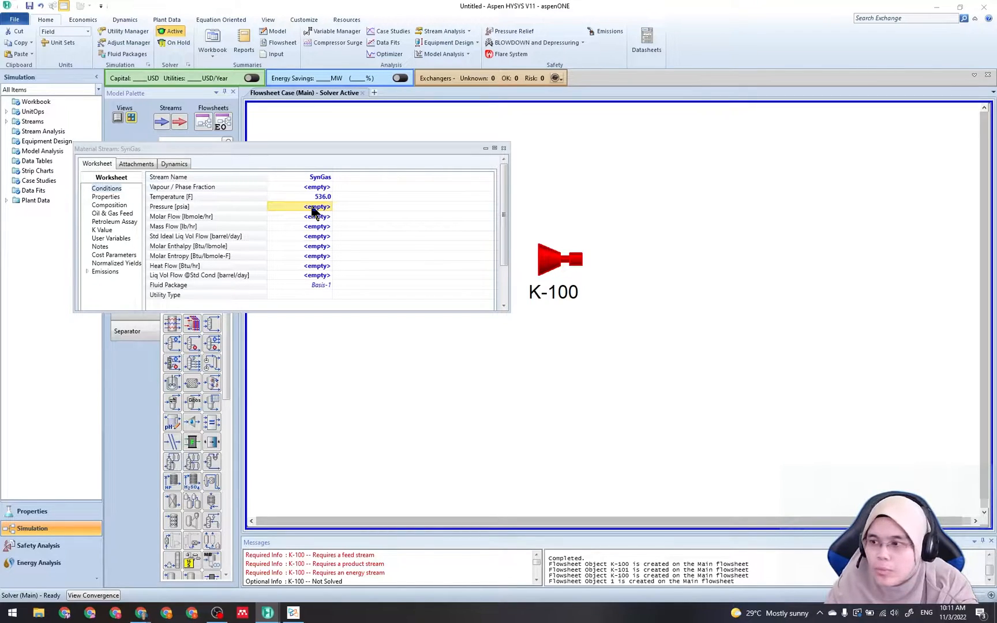
text(20)
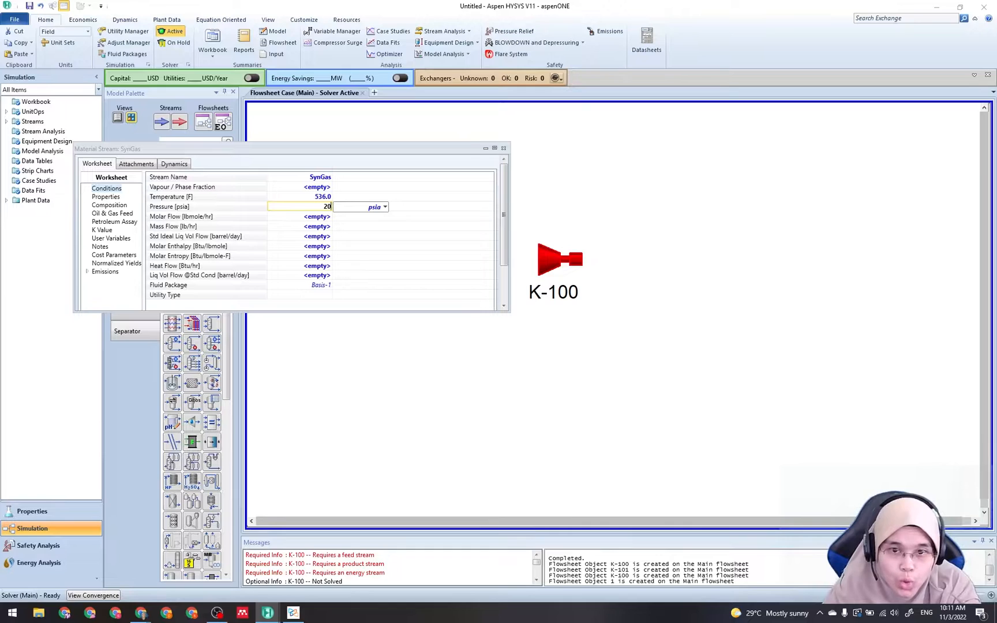
key(BackSpace)
key(BackSpace)
text(25)
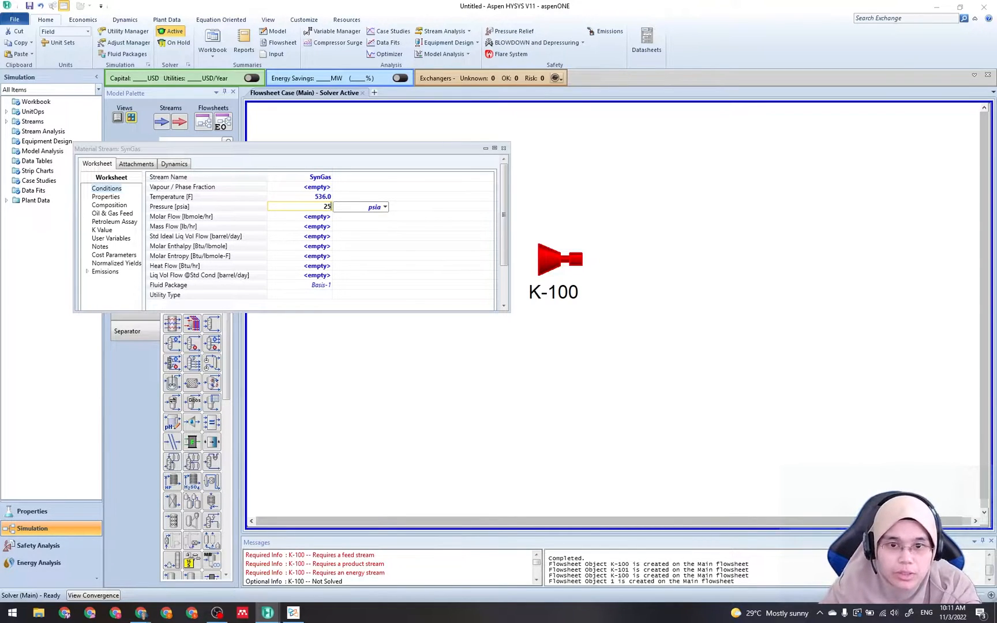
click(384, 206)
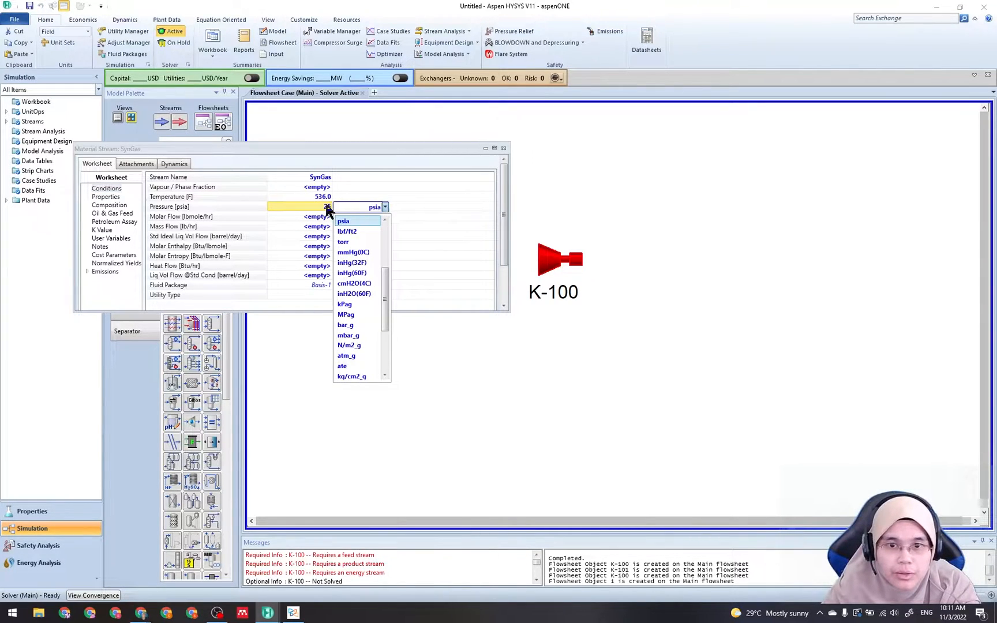
click(330, 208)
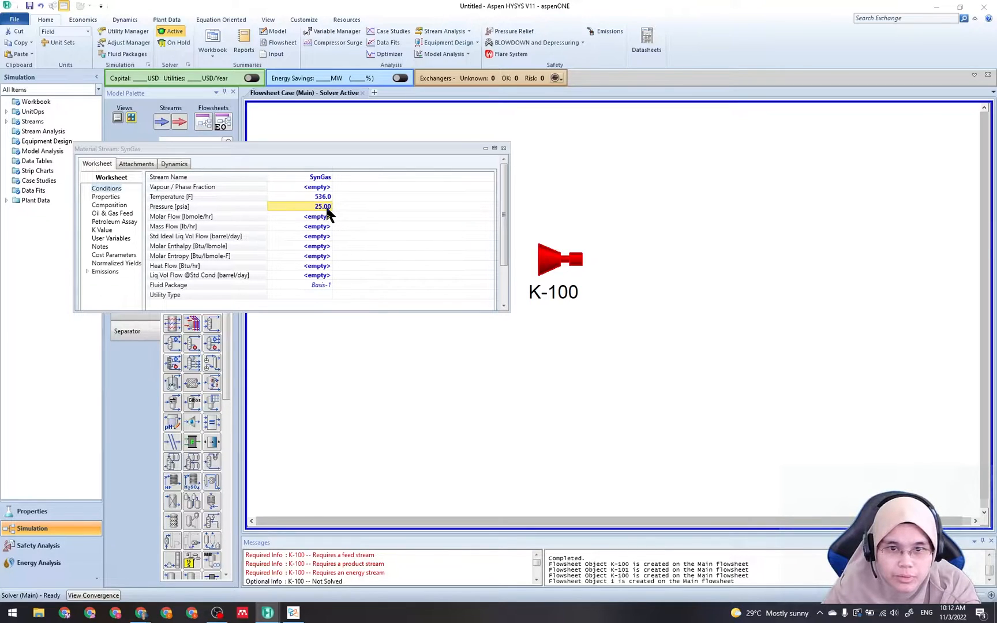
text(25.5)
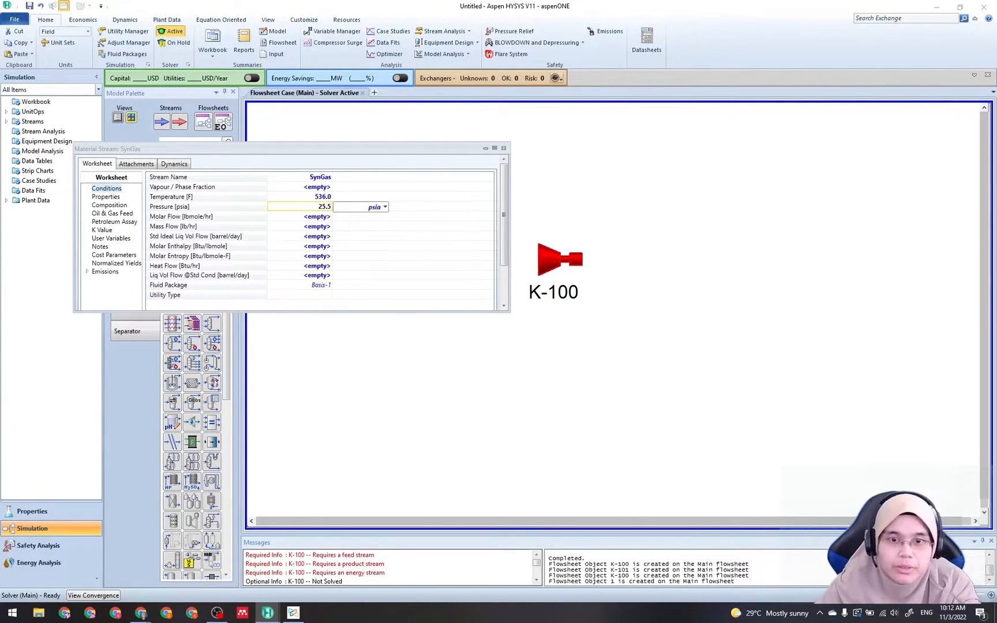
click(385, 207)
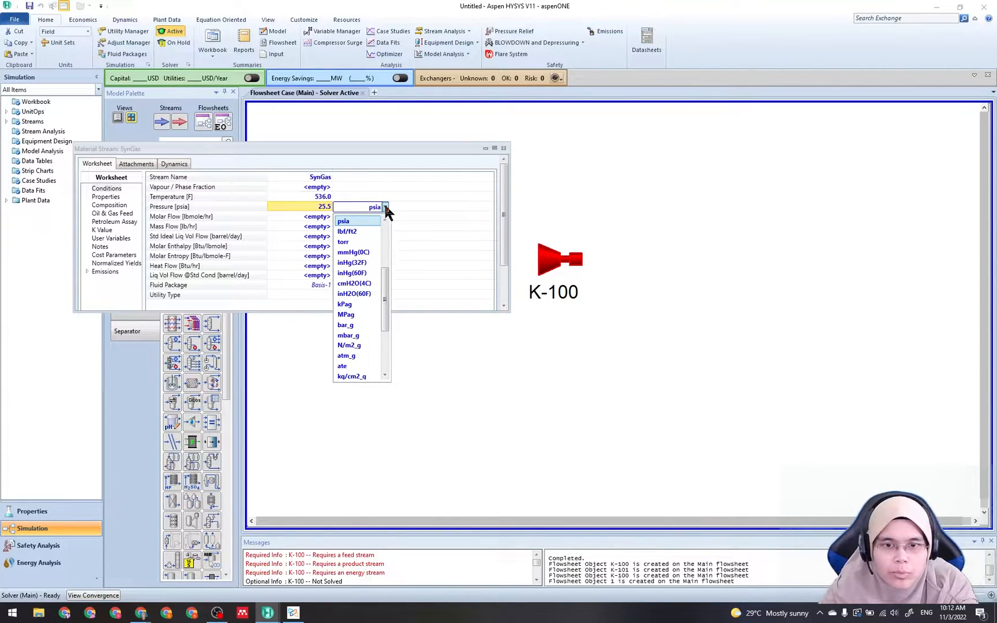
click(363, 325)
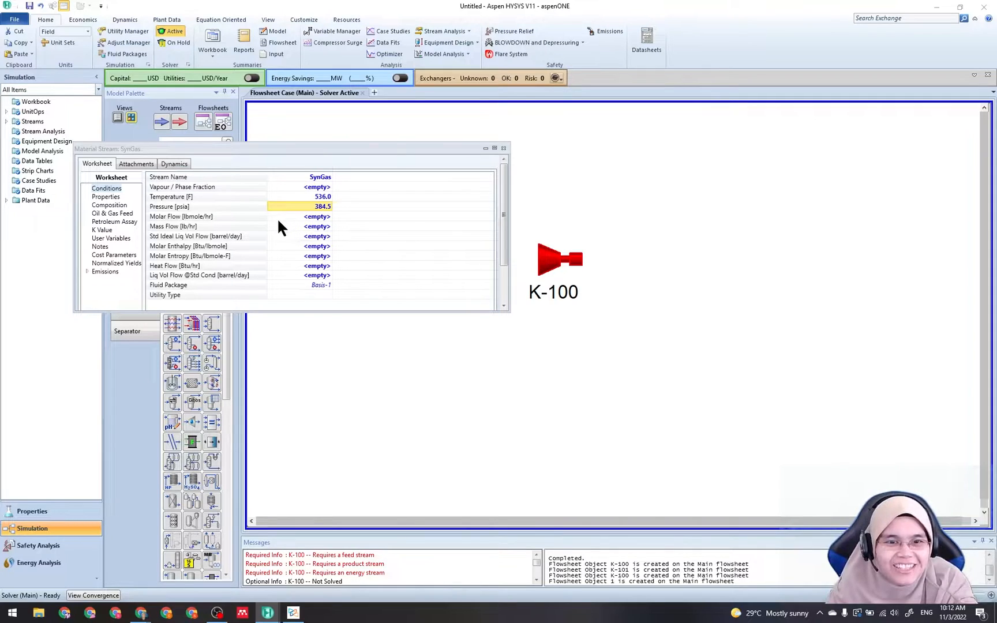
Set the SynGas stream's molar flow to 7000 kgmole/h and close the stream's window
click(310, 229)
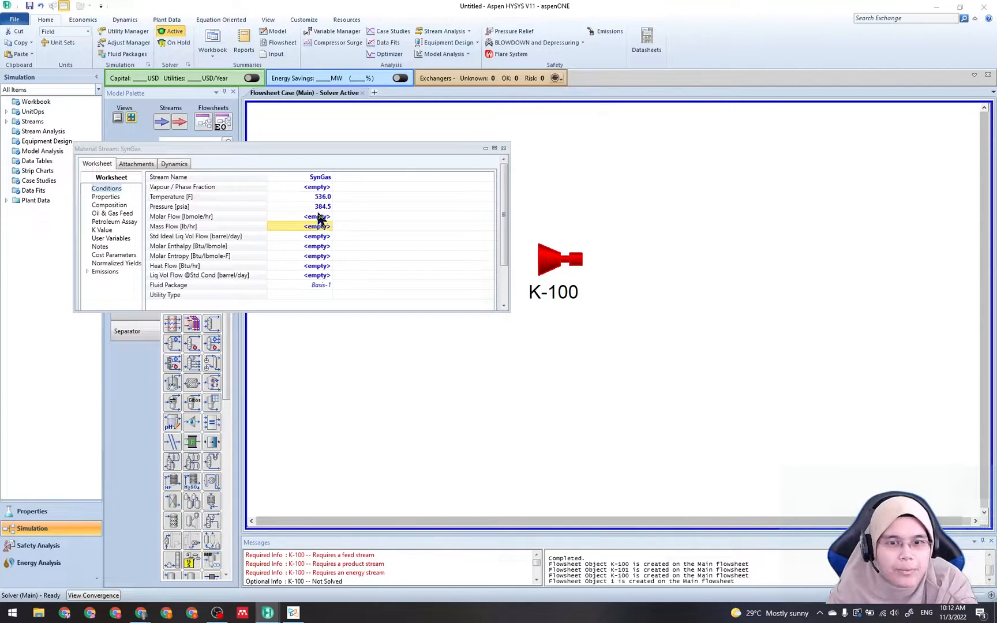
click(319, 218)
text(700)
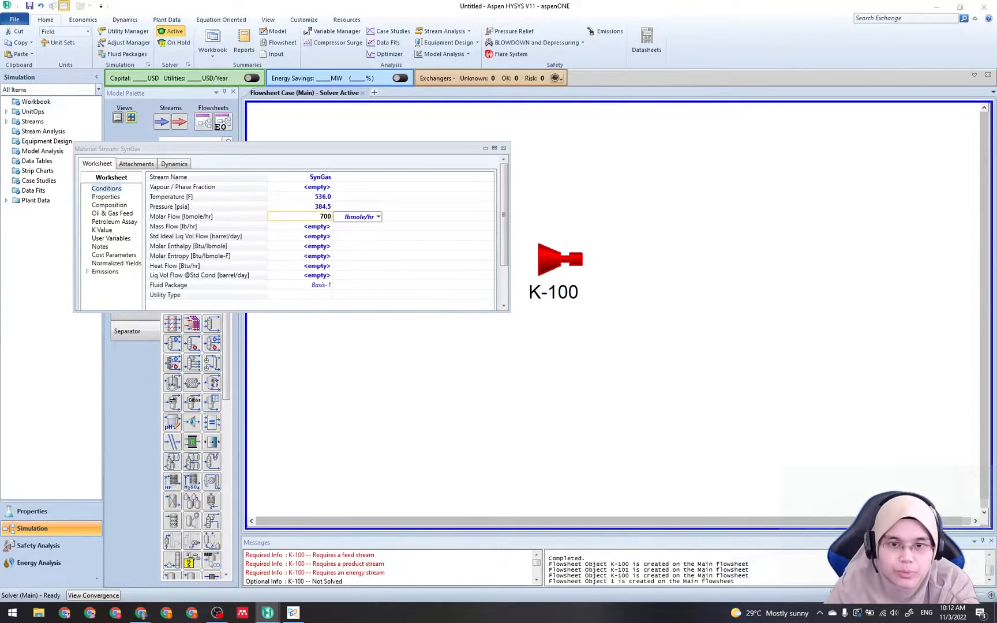
text(0)
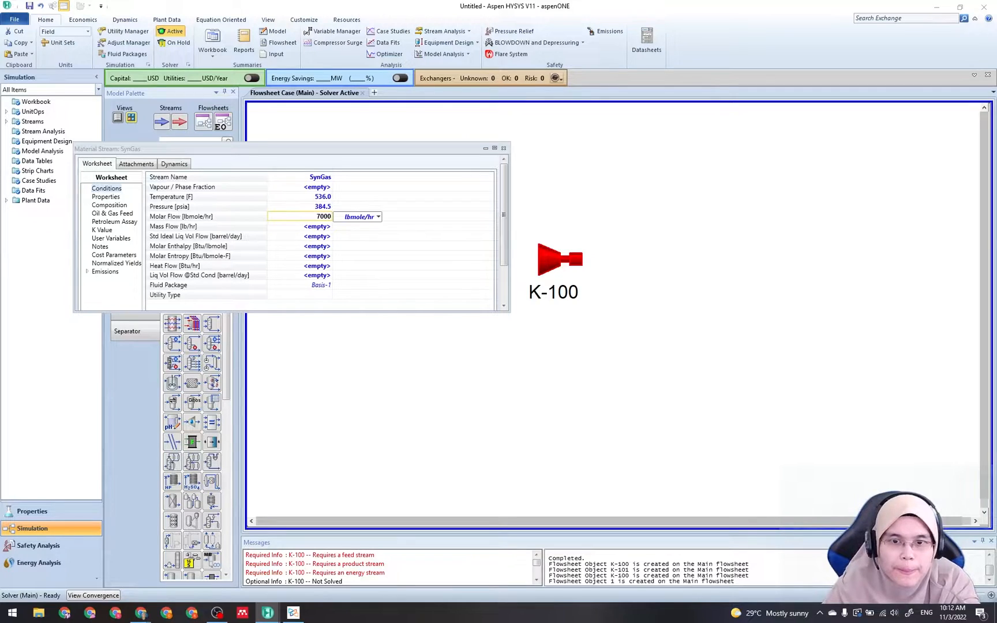
click(379, 216)
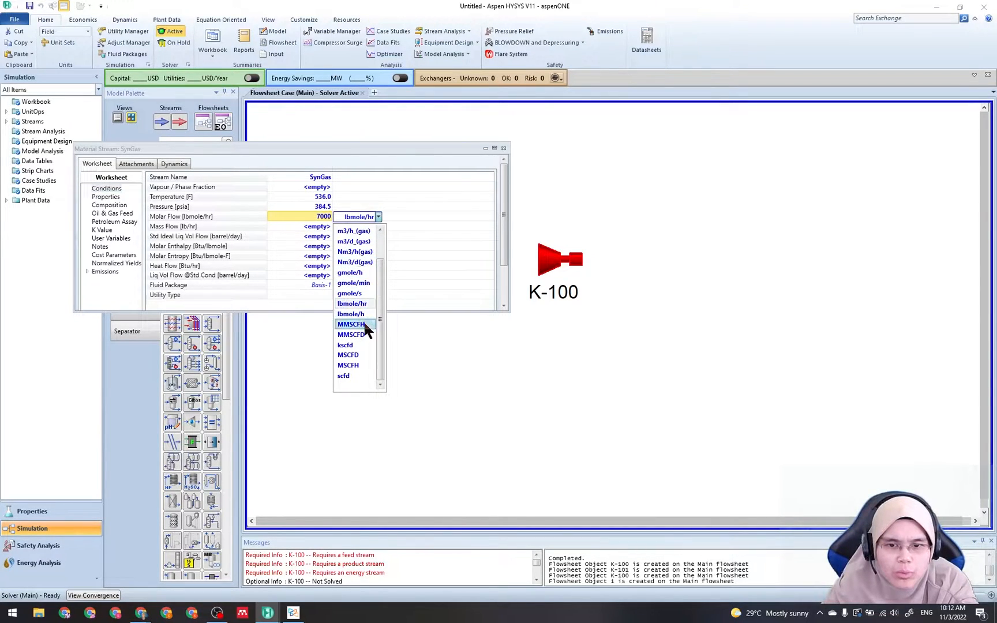
drag(380, 321, 381, 309)
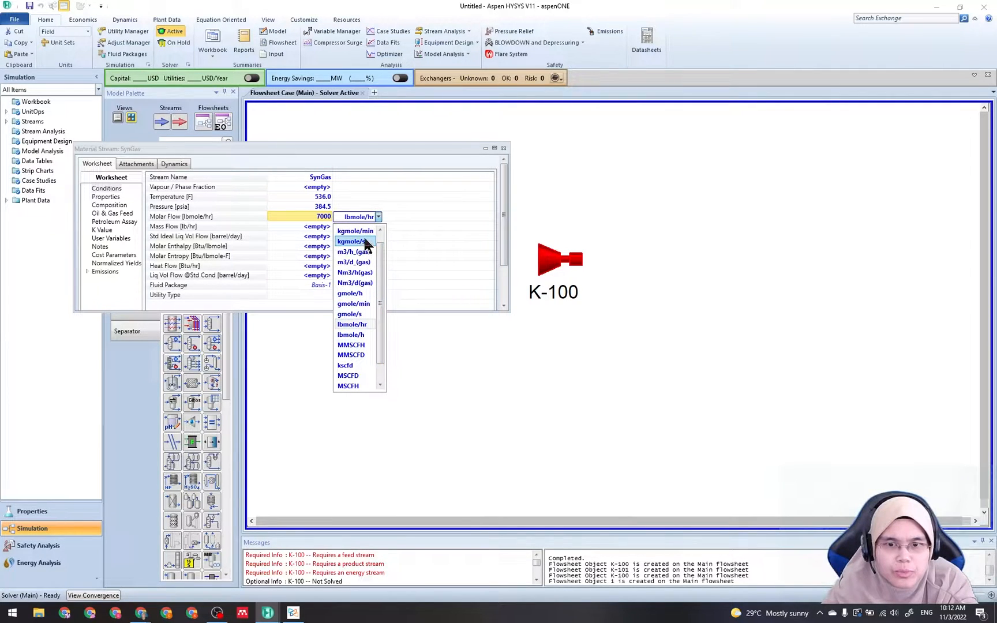
scroll(366, 245, up, 1)
click(359, 231)
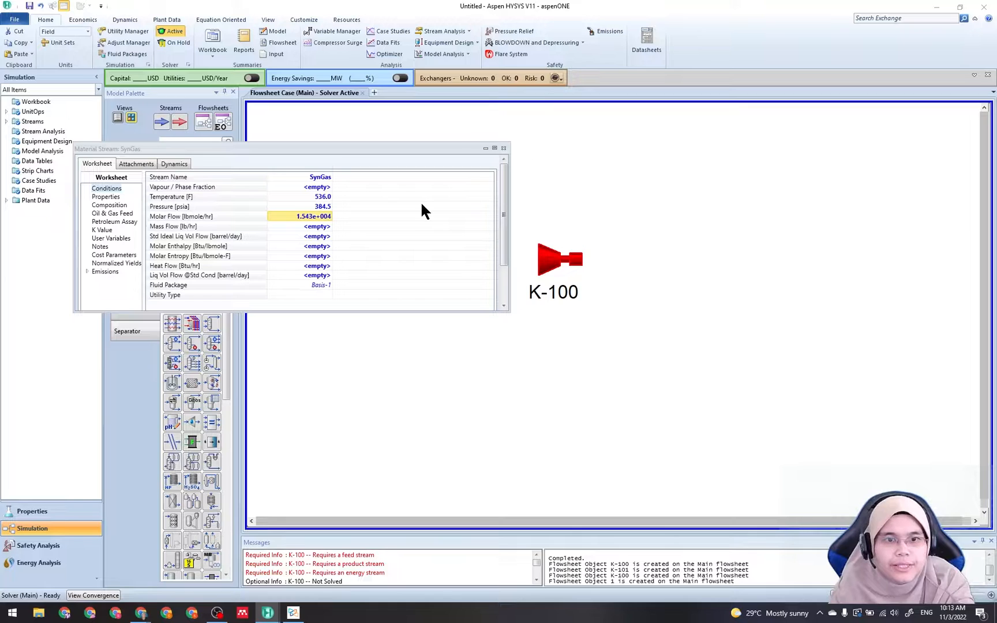
click(504, 149)
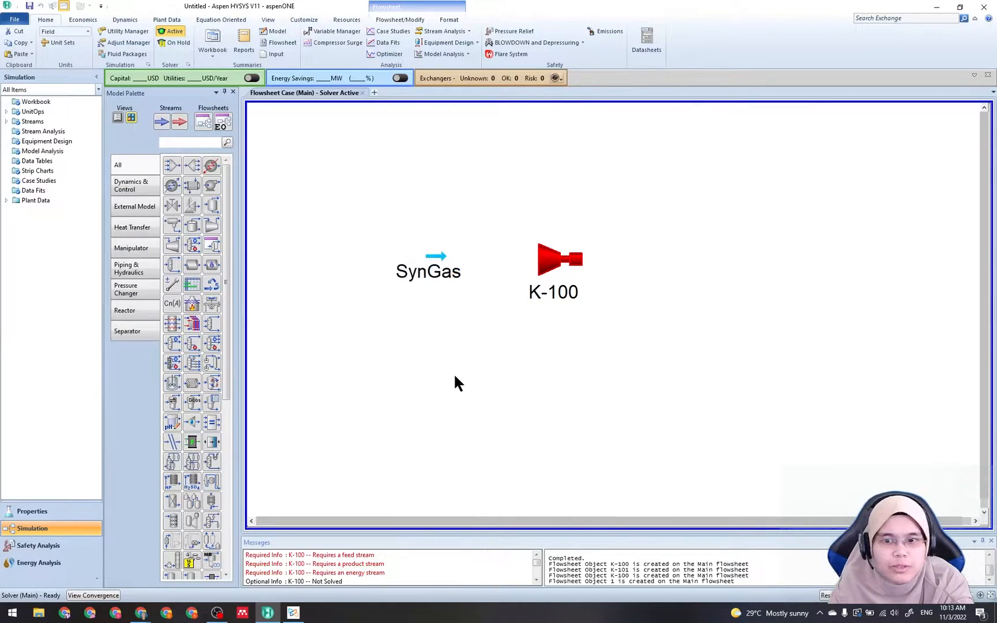
Open the SynGas stream's composition for editing and set the mole fractions of hydrogen to 0.7371 and ammonia to 0
double_click(439, 269)
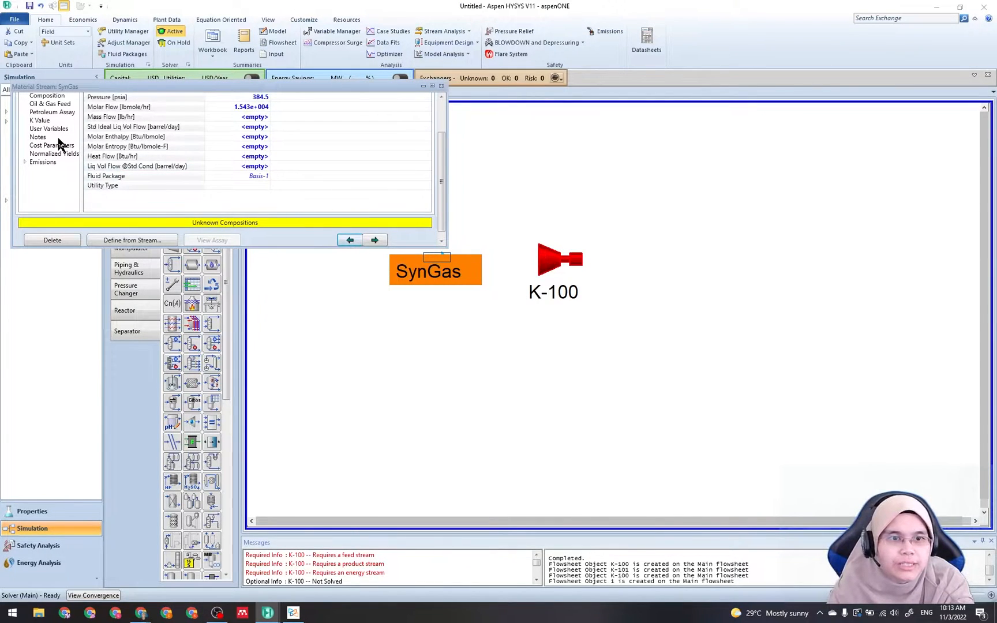
mouse_move(439, 194)
mouse_down()
mouse_move(441, 149)
mouse_move(445, 214)
mouse_up()
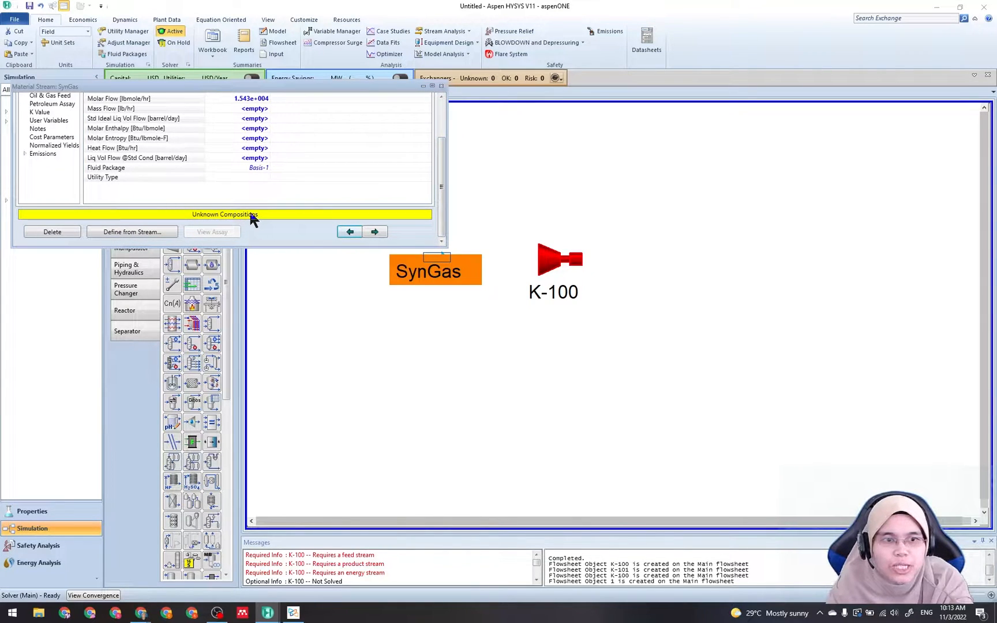
drag(274, 247, 265, 370)
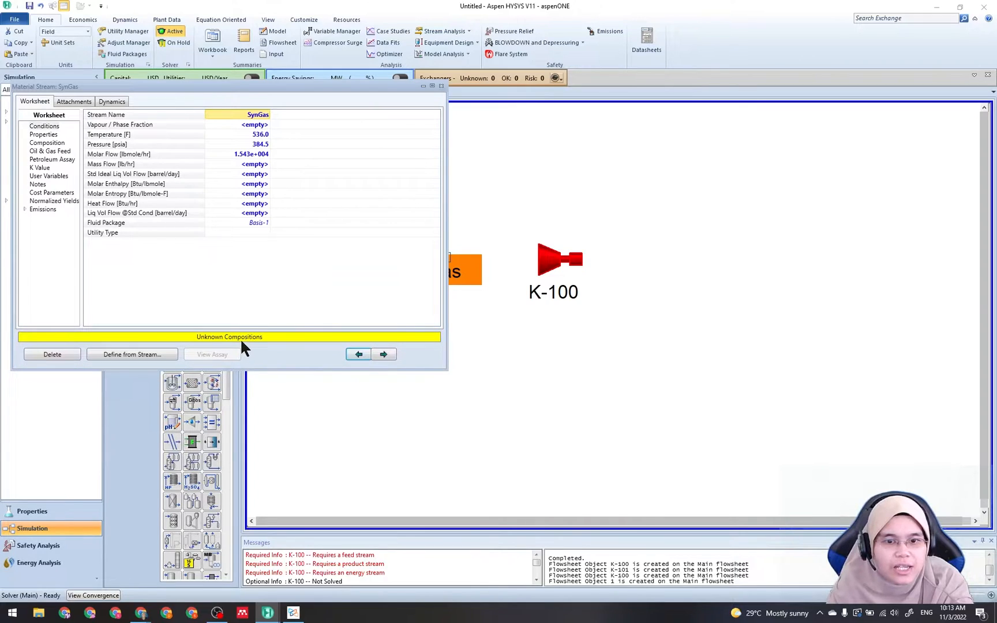
click(46, 143)
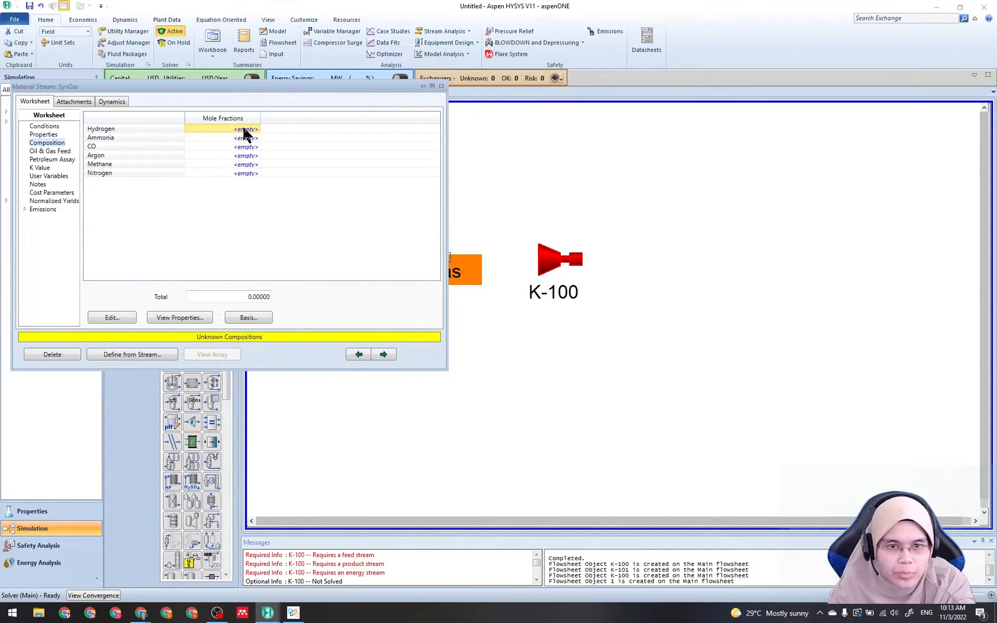
click(112, 318)
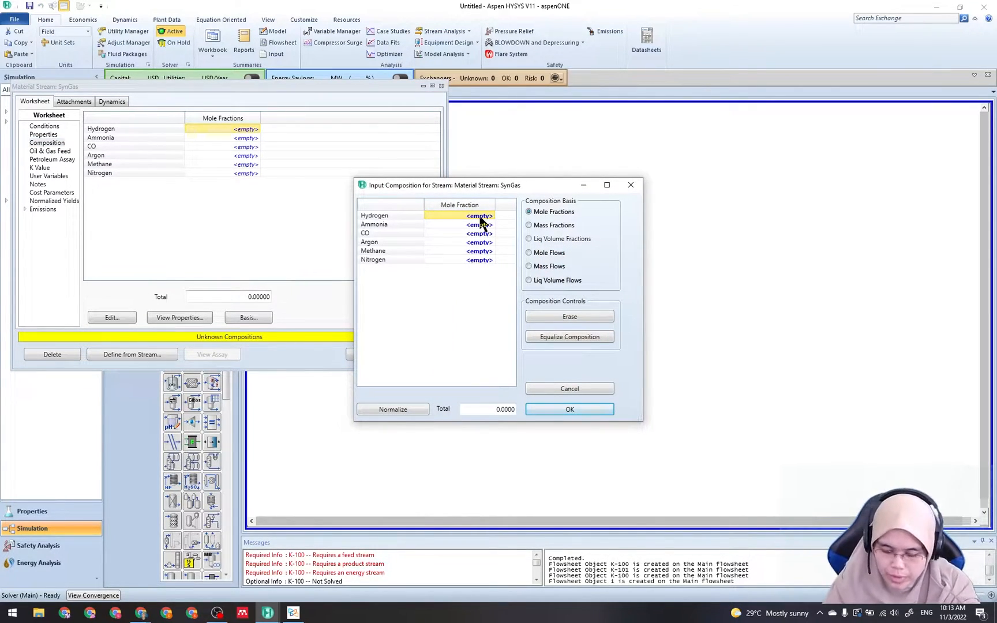
text(0.73)
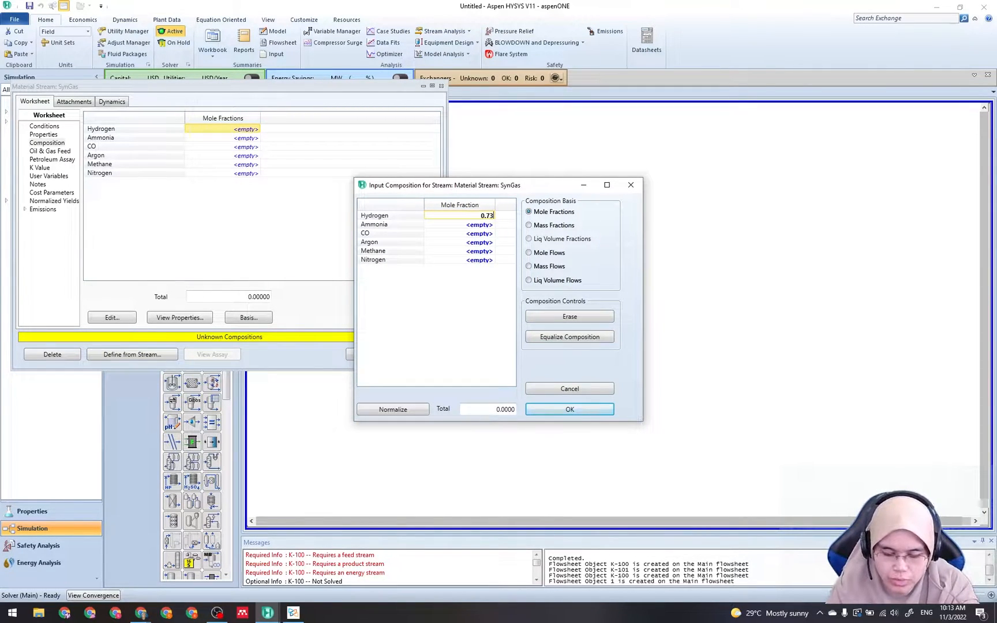
text(71)
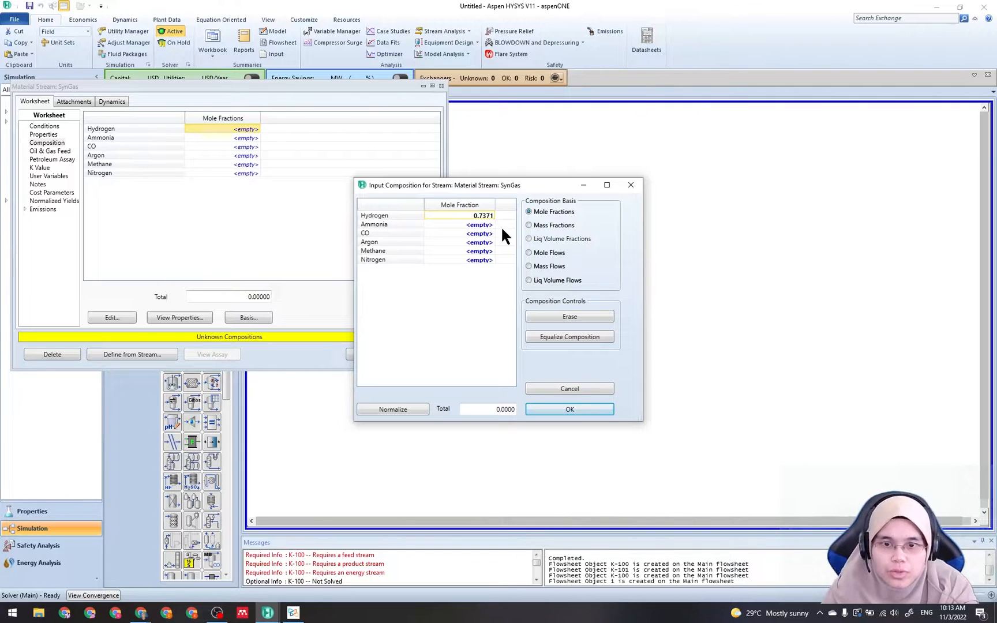
key(Return)
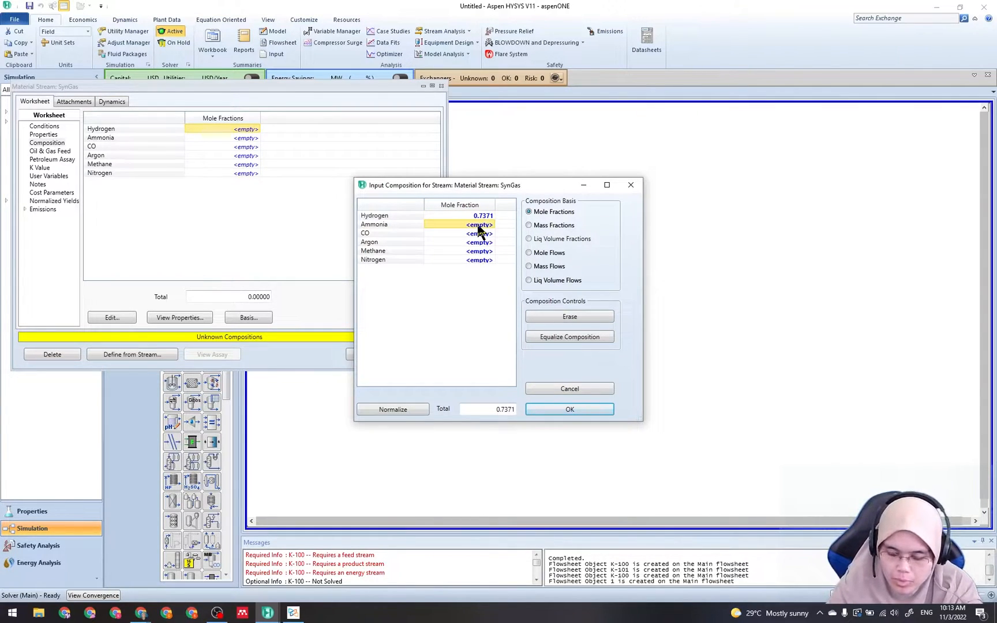
text(0)
key(Return)
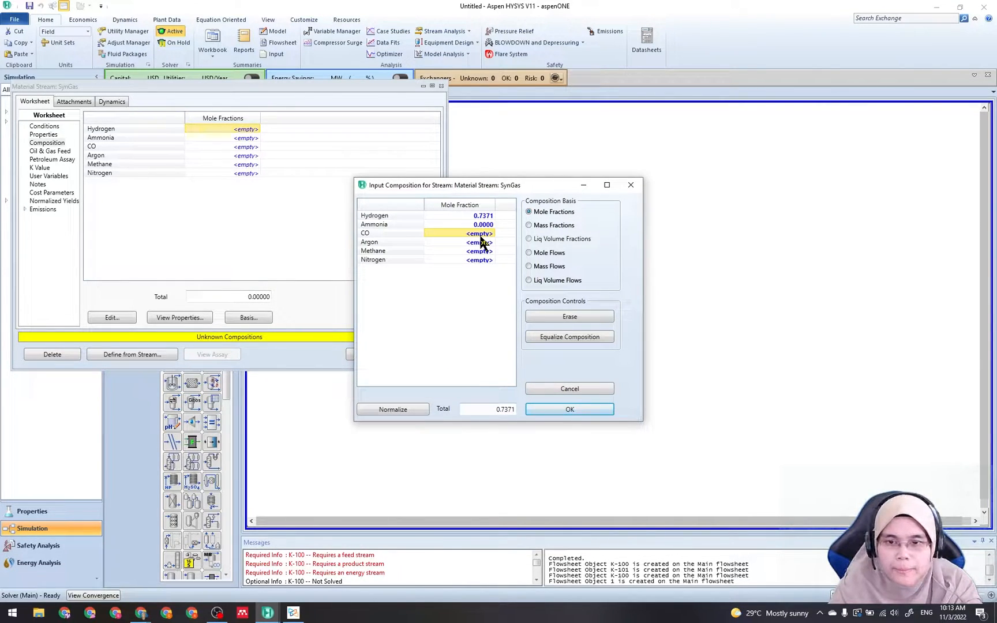
Set SynGas's mole fractions of CO to 0.0024 and argon to 0.0027
text(0.00)
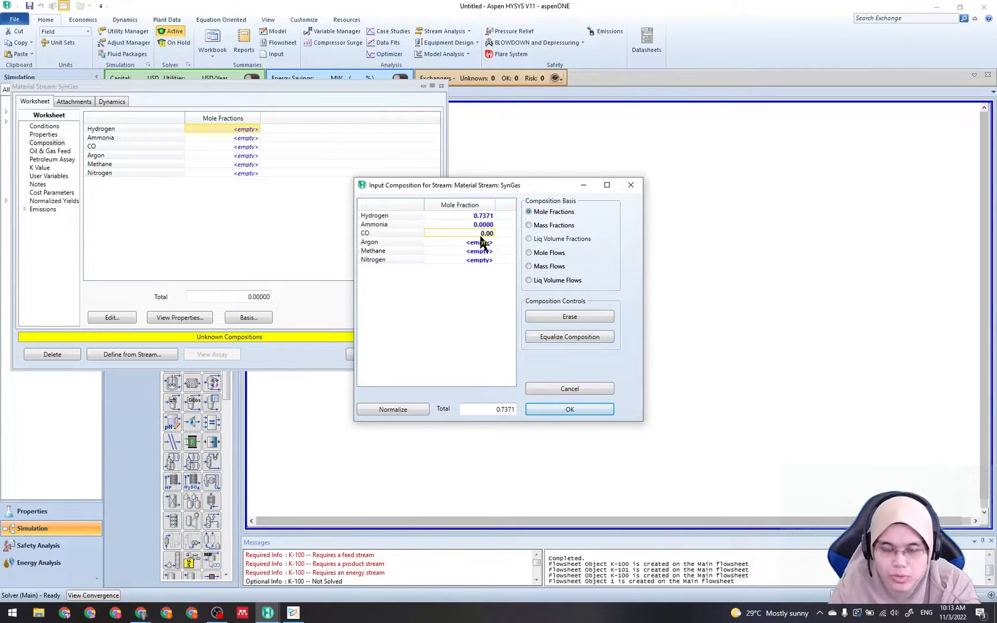
text(24)
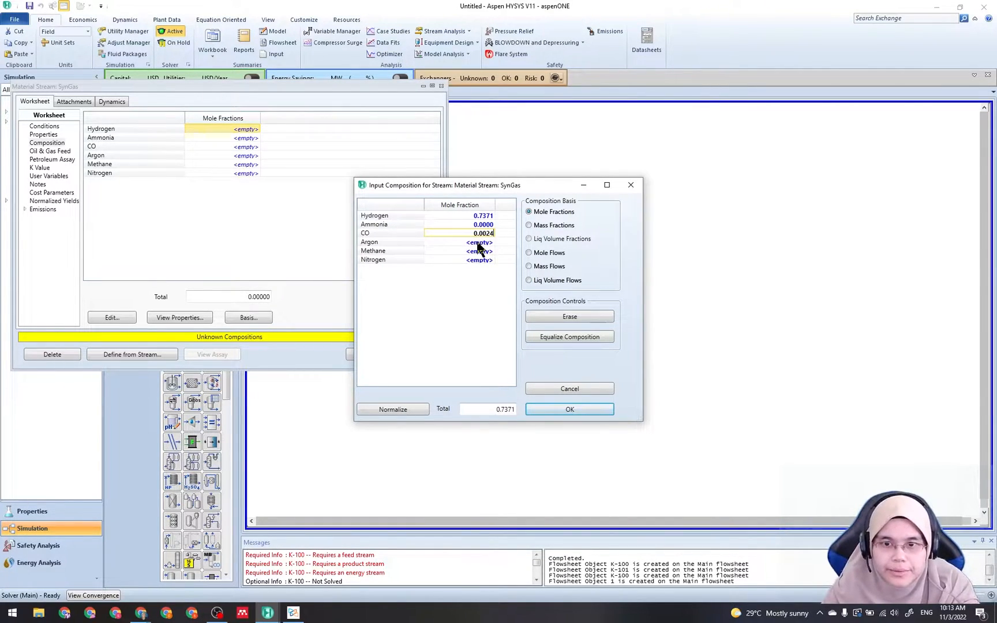
key(Return)
text(0)
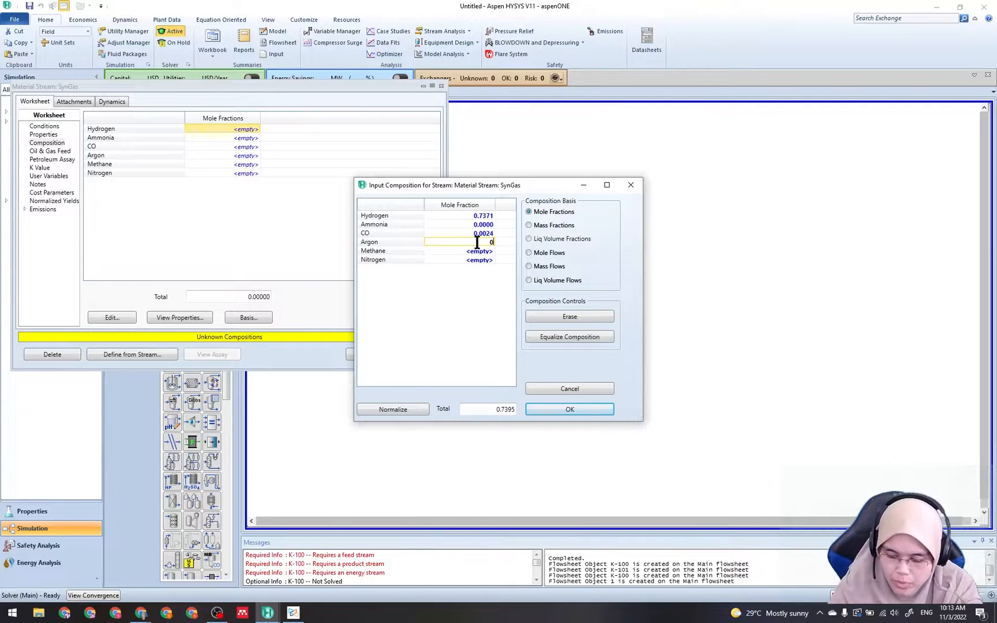
text(.0027)
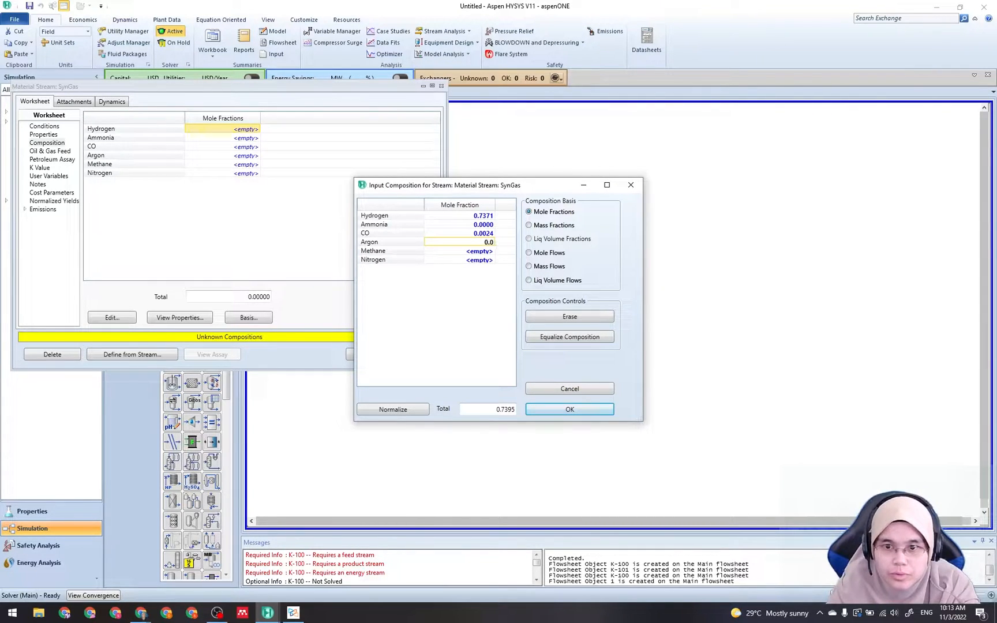
Set SynGas's mole fractions of methane to 0.0103 and nitrogen to 0.2474, accept the composition and close the stream's window
click(474, 254)
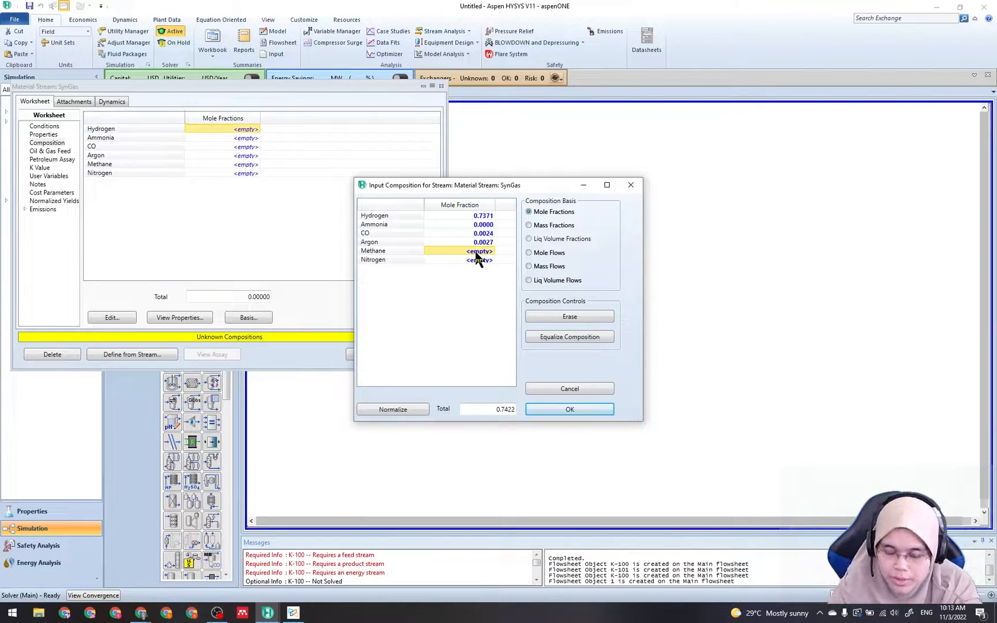
text(0.)
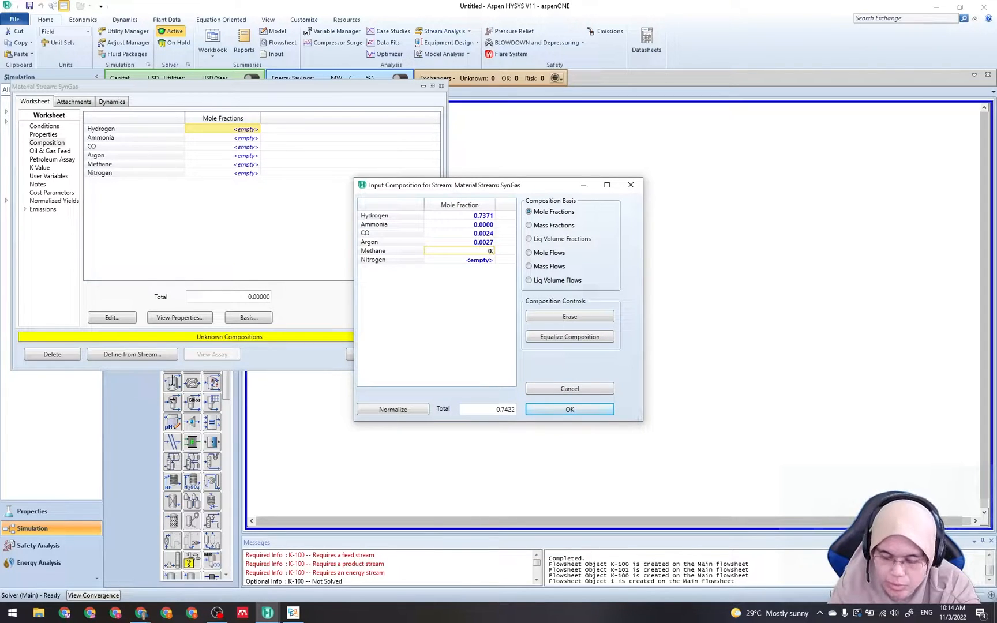
text(0103)
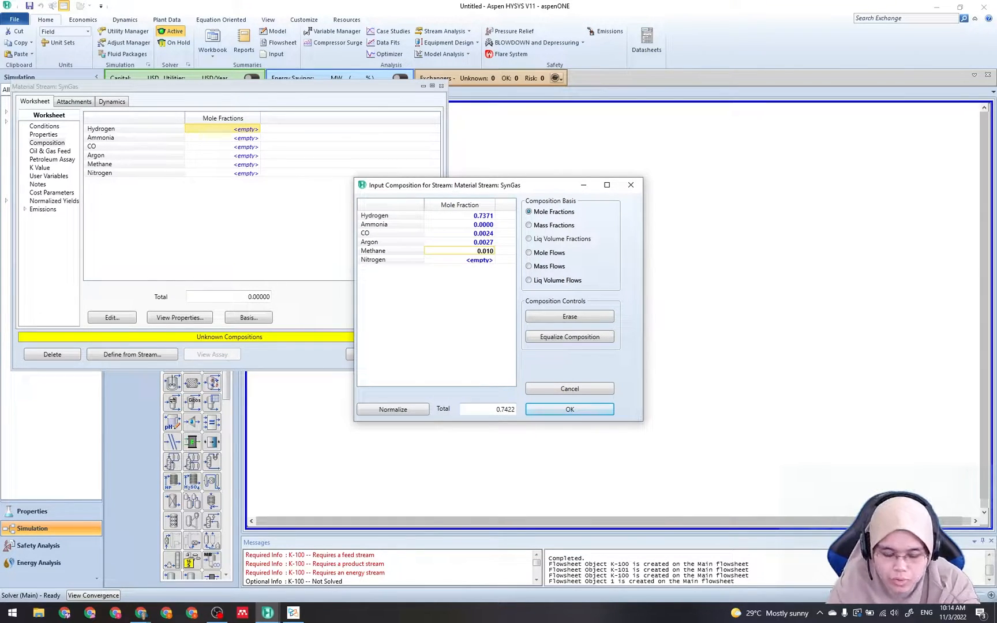
click(473, 262)
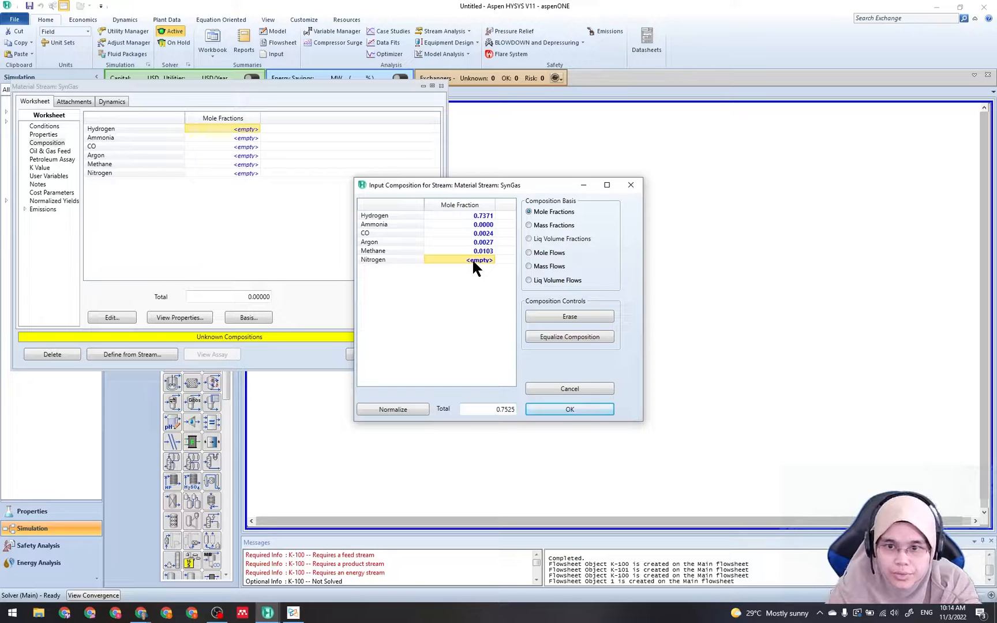
text(0.)
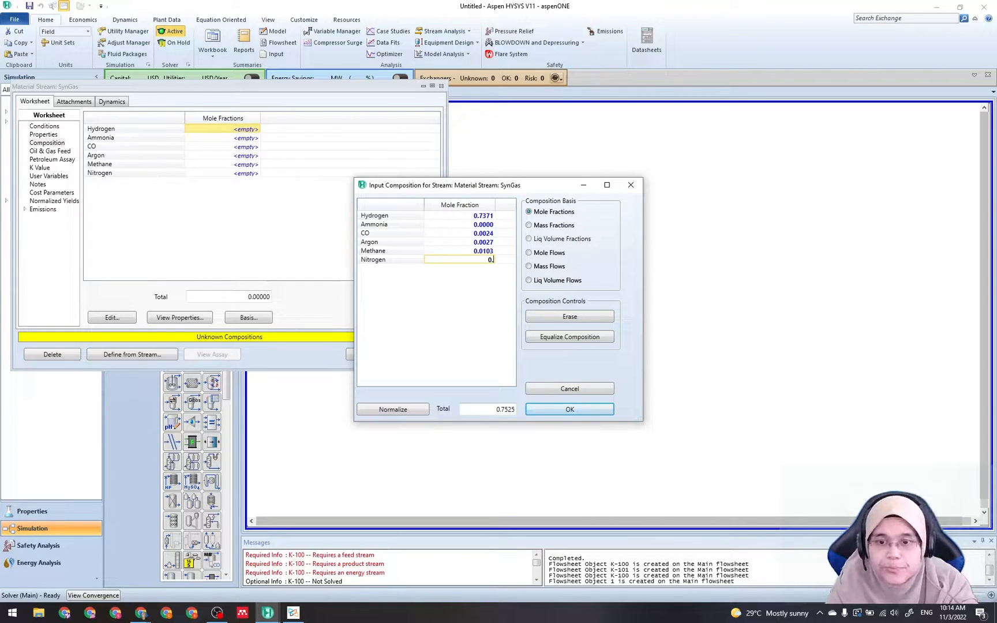
text(2)
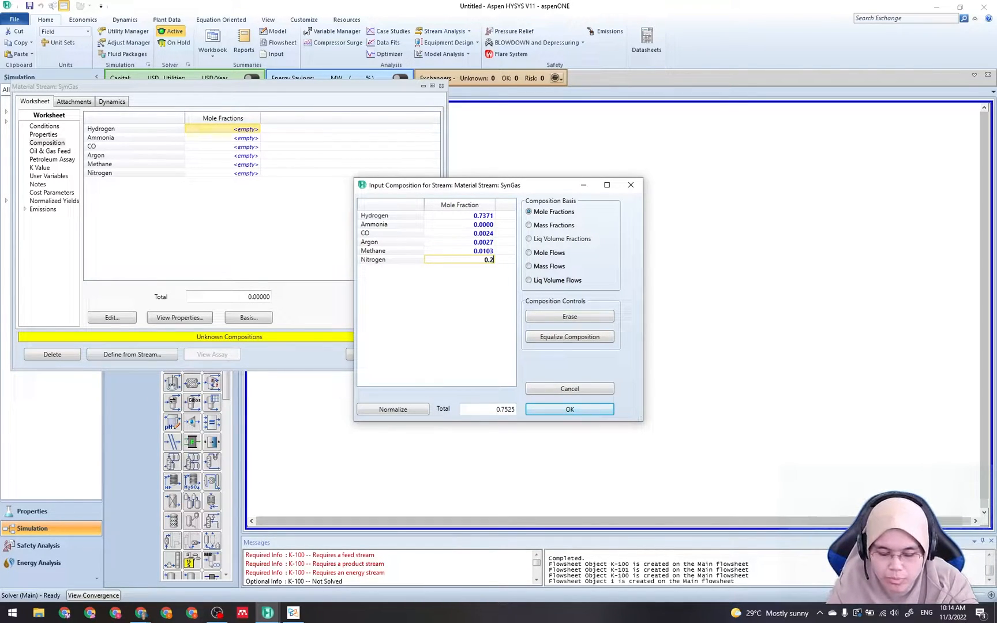
text(474)
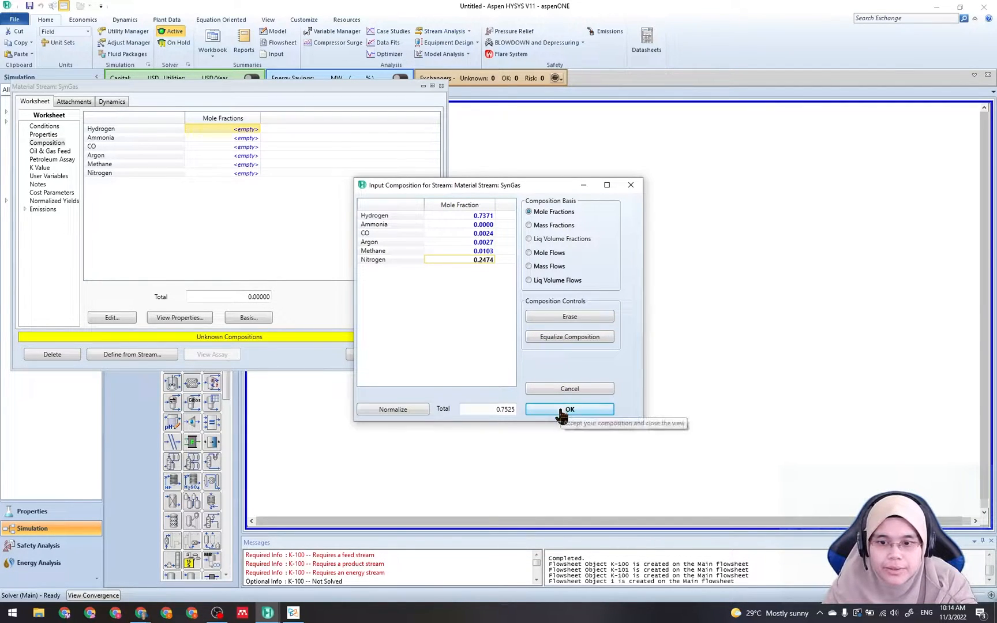
key(Return)
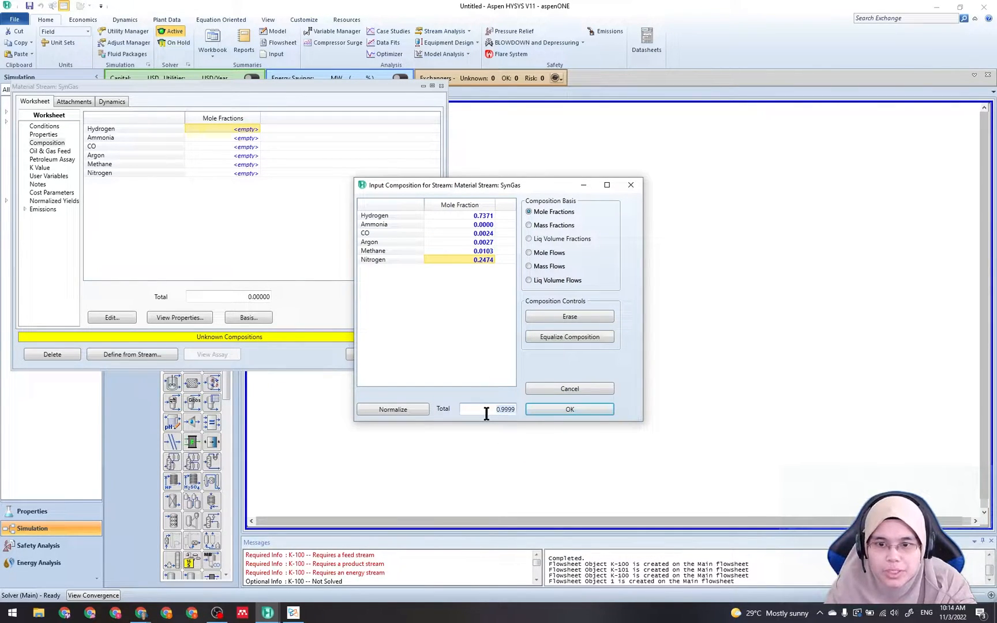
click(552, 414)
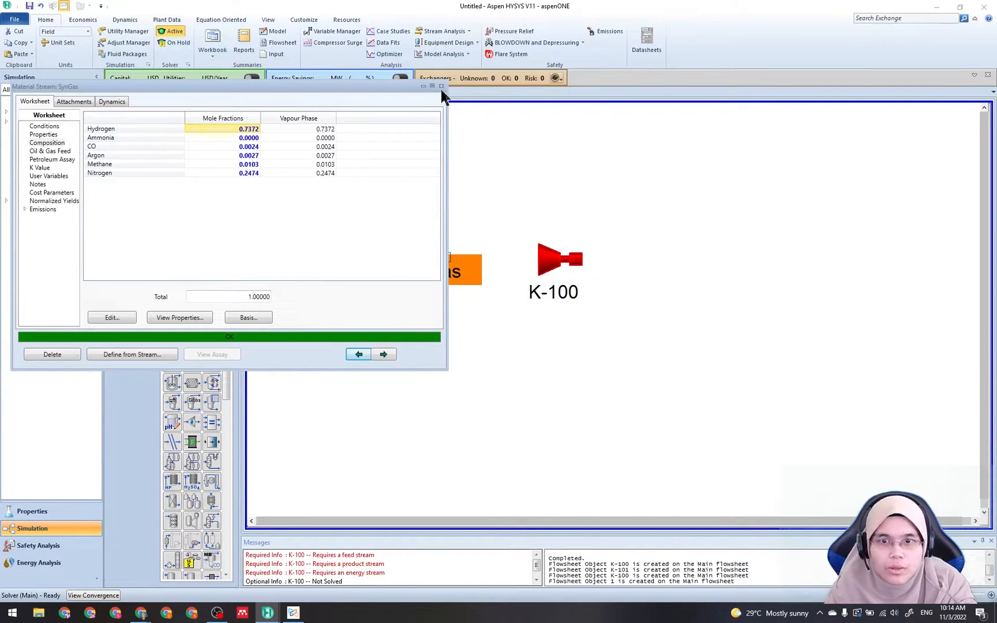
click(442, 87)
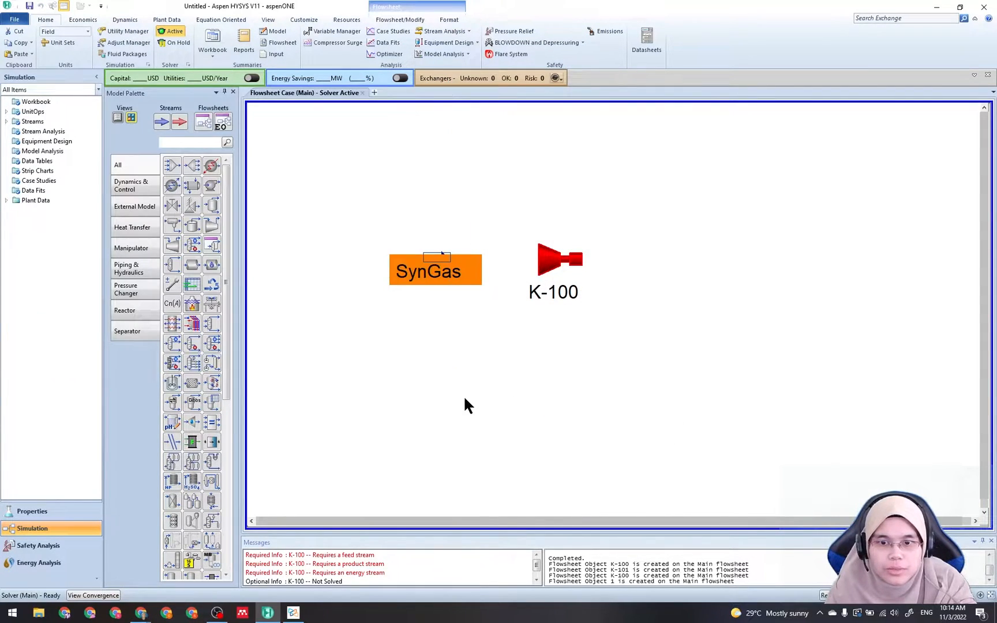
Open compressor K-100's connections and choose SynGas as its inlet stream
double_click(553, 271)
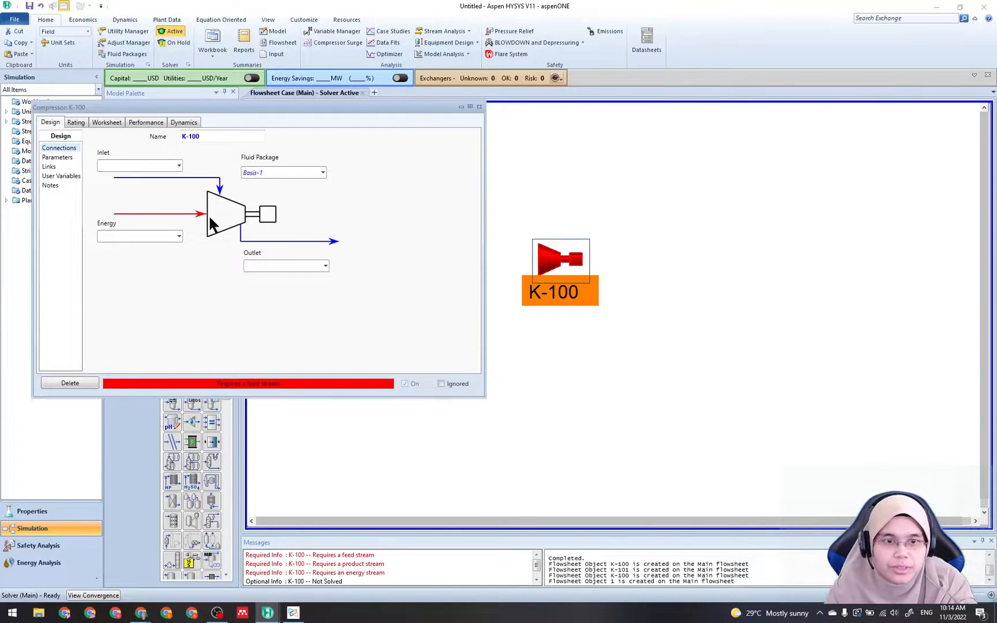
click(179, 166)
click(153, 180)
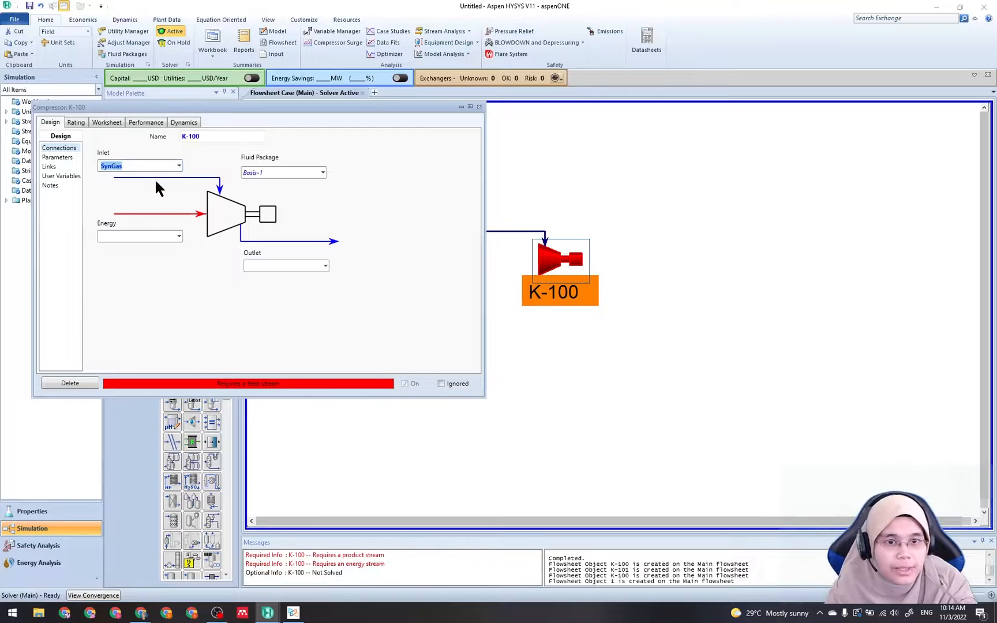
Add an energy stream named Q-Comp1 and an outlet stream named S2 to compressor K-100
click(135, 238)
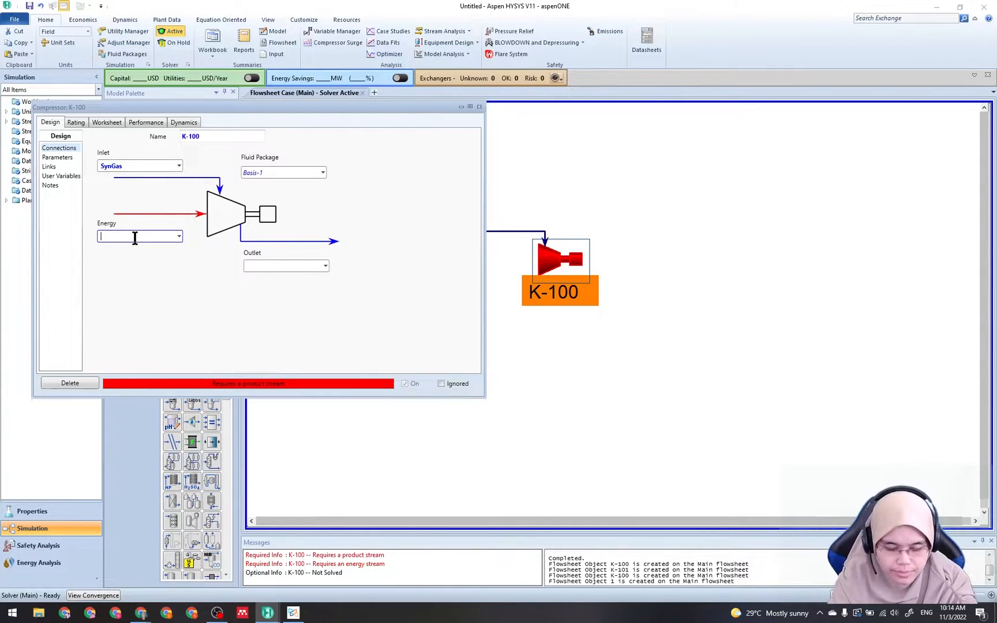
text(Q)
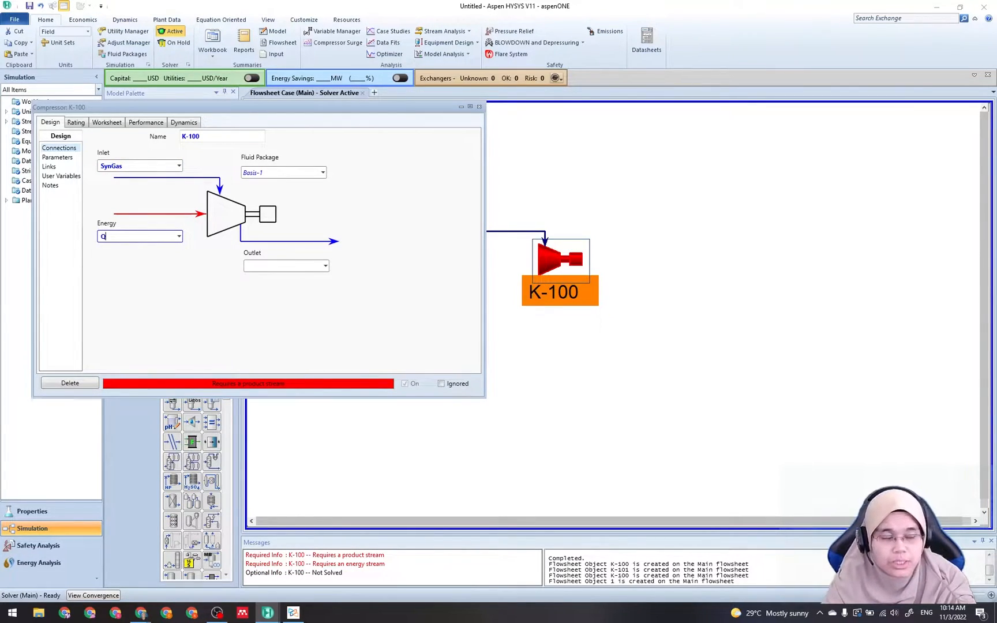
text(-C)
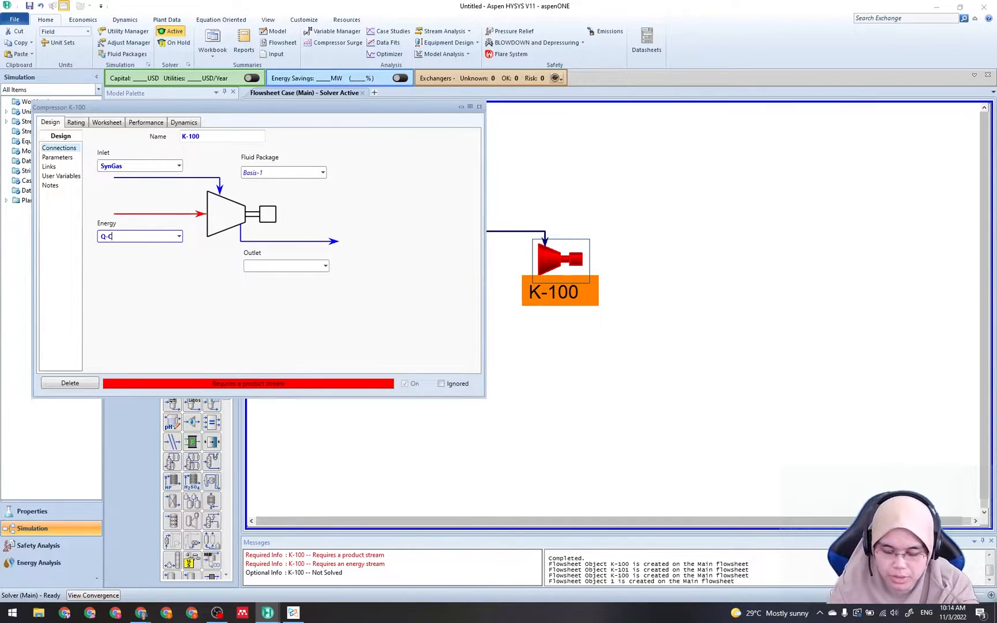
text(omp)
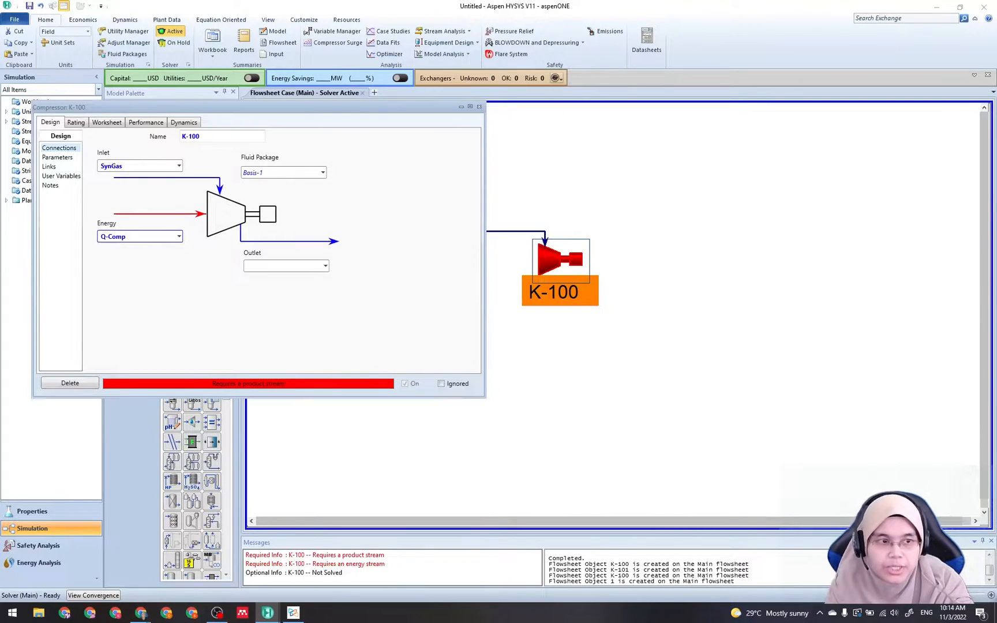
text(1)
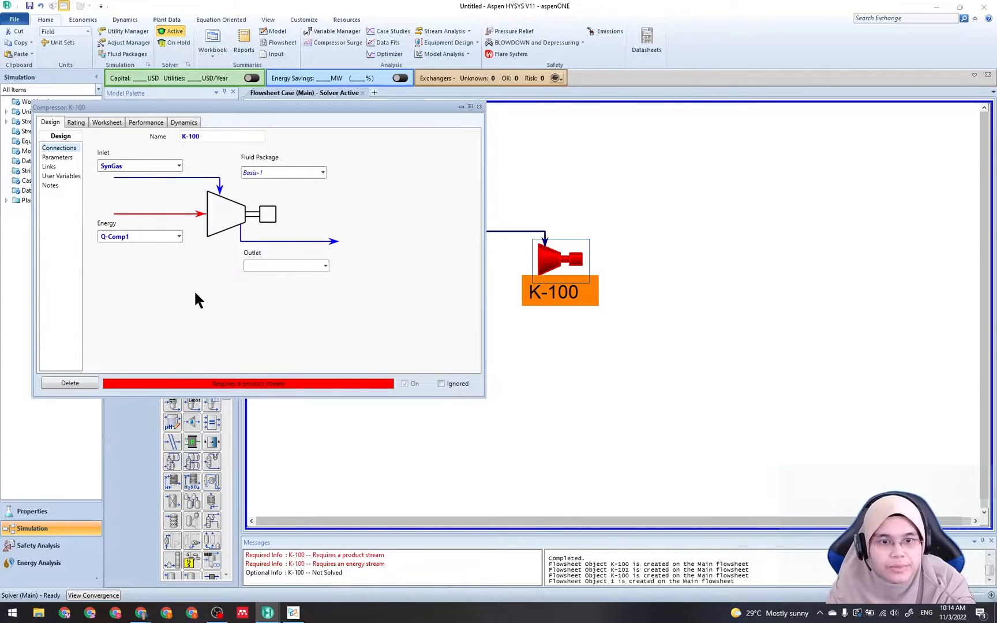
key(Return)
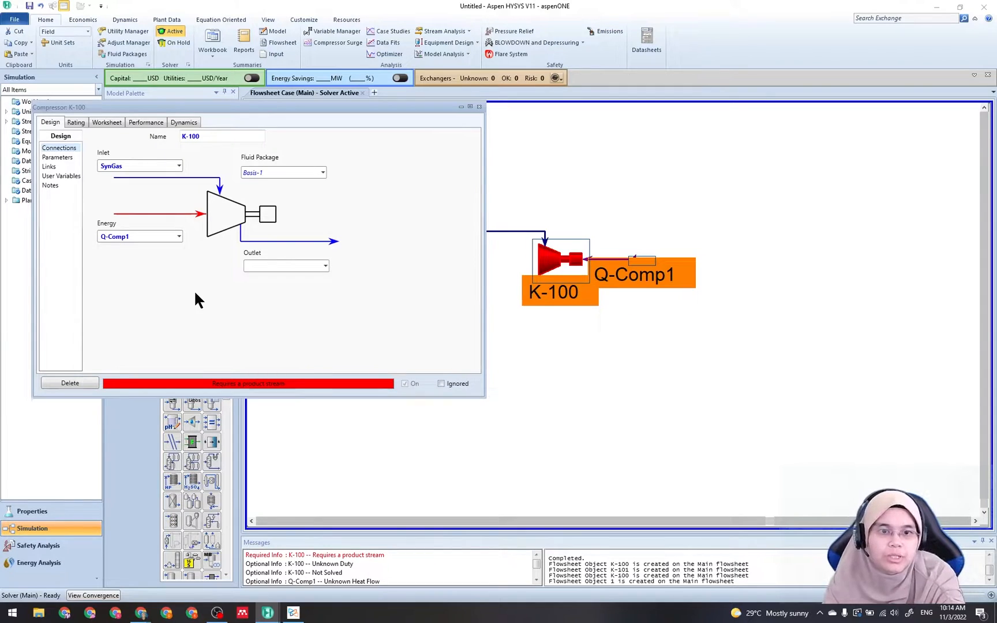
click(305, 263)
text(S2)
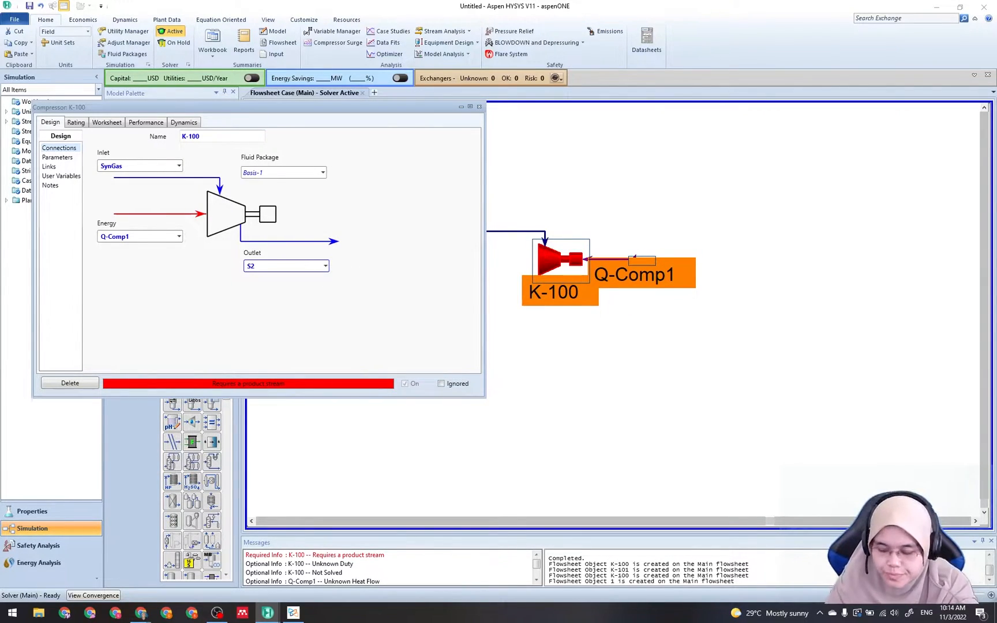
key(Return)
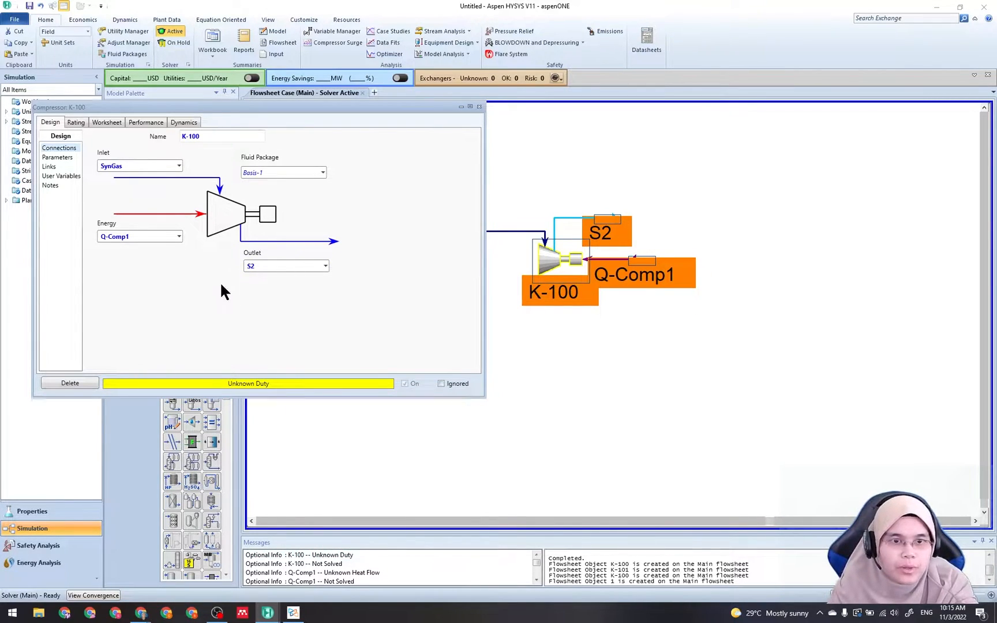
Open K-100's worksheet conditions, switch to the PDF guide in Xodo and read step 4.11 on the compressor outlet pressure
click(62, 157)
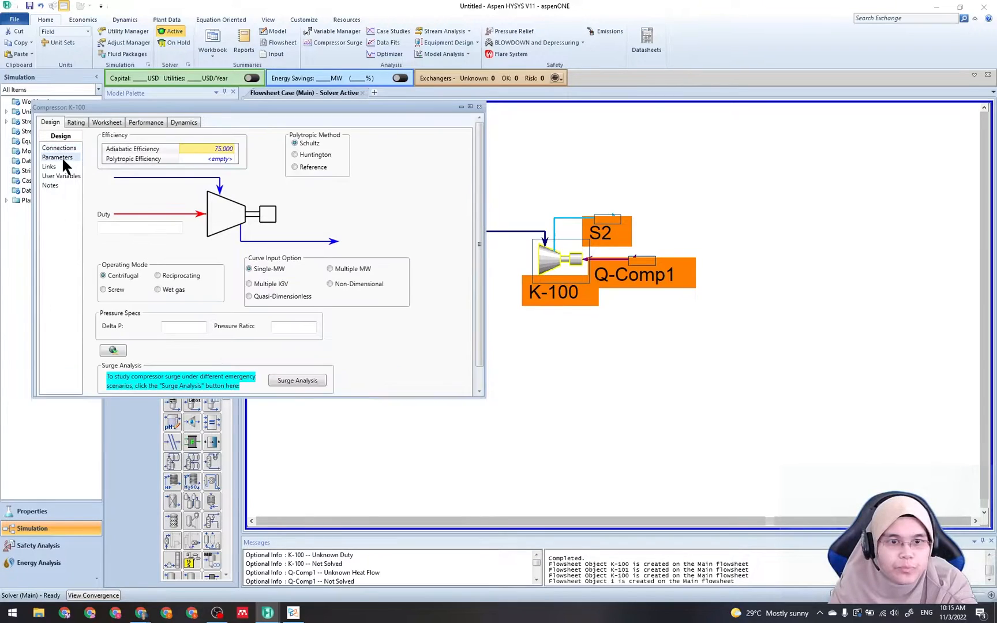
click(136, 228)
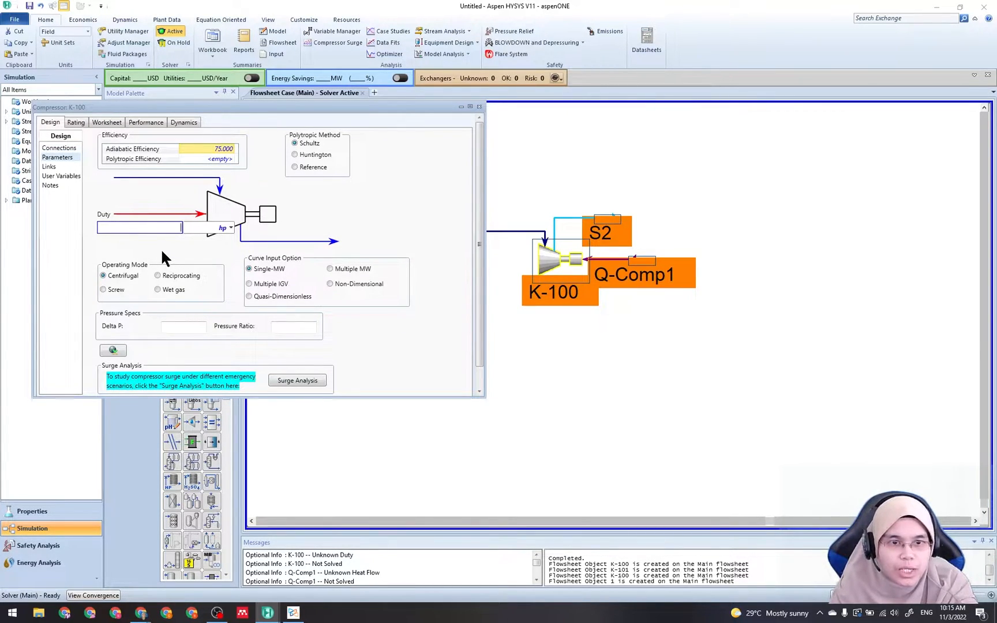
click(113, 123)
click(113, 123)
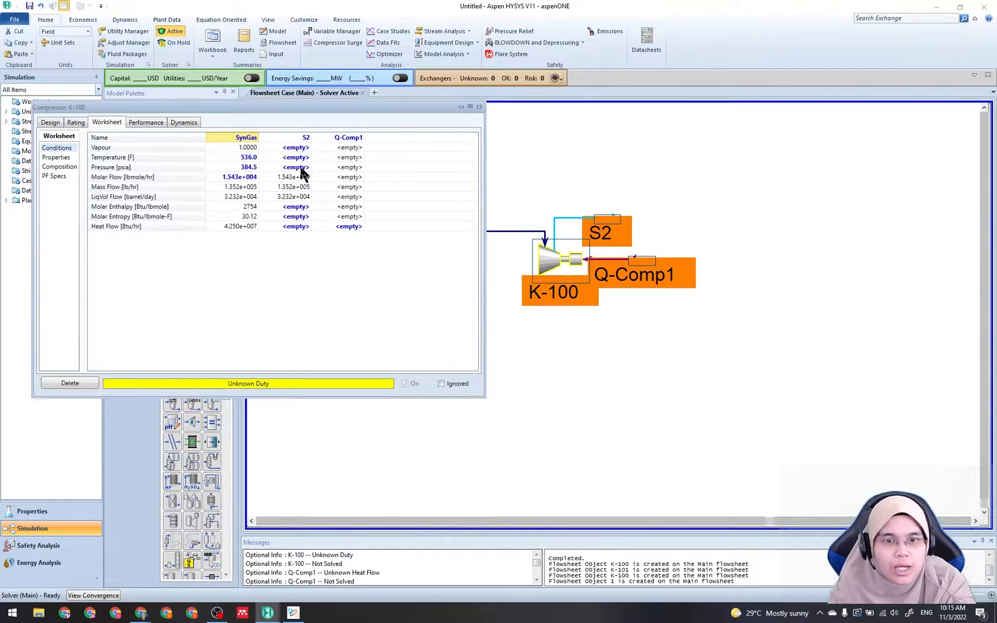
click(293, 612)
scroll(461, 414, down, 9)
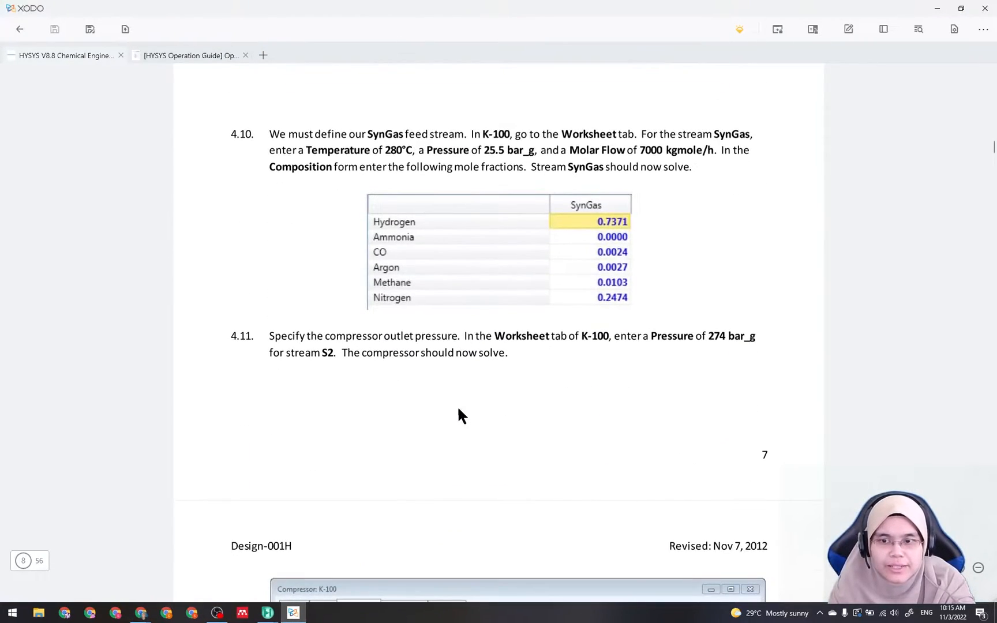
scroll(616, 362, down, 3)
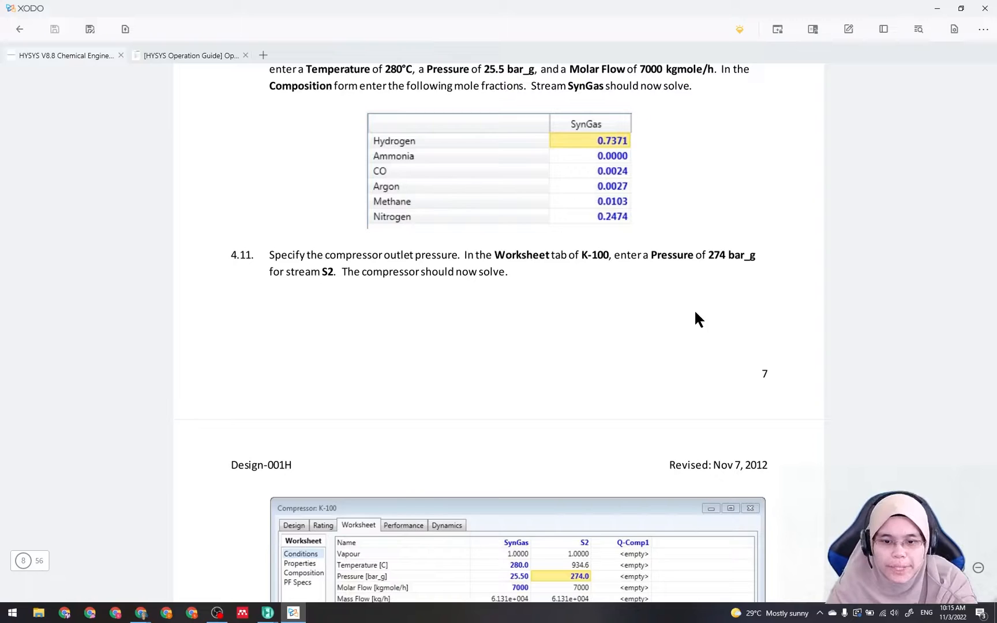
Switch back to Aspen HYSYS and set stream S2's pressure to 274 bar_g in K-100's worksheet conditions
click(268, 613)
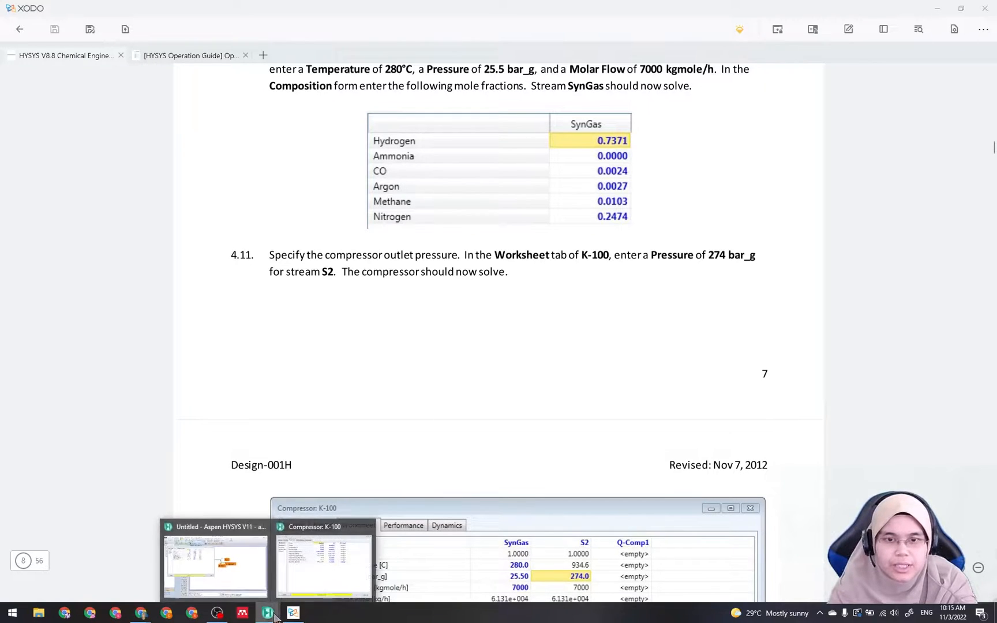
click(252, 568)
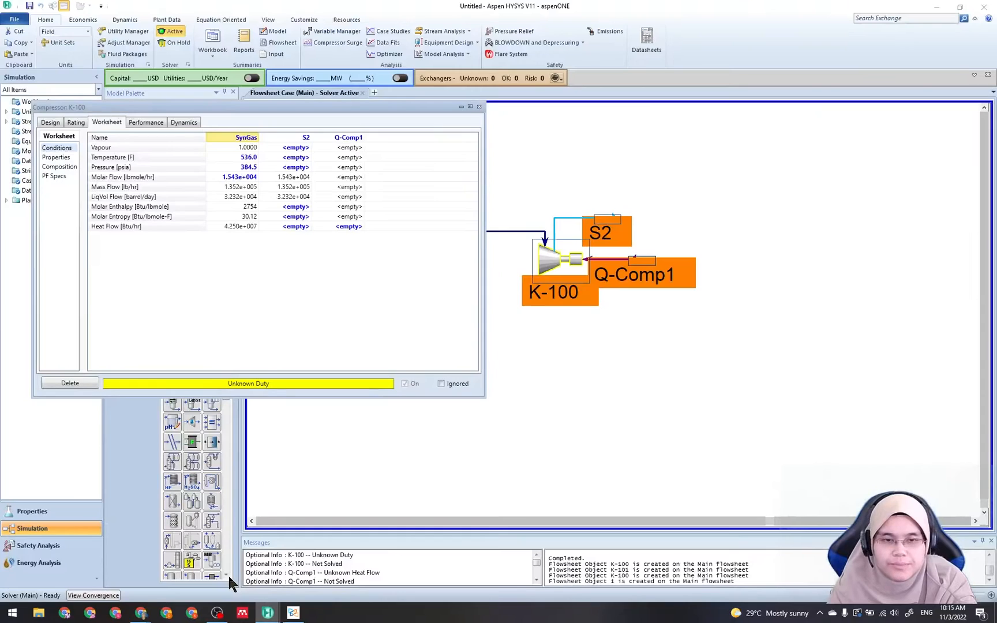
click(300, 168)
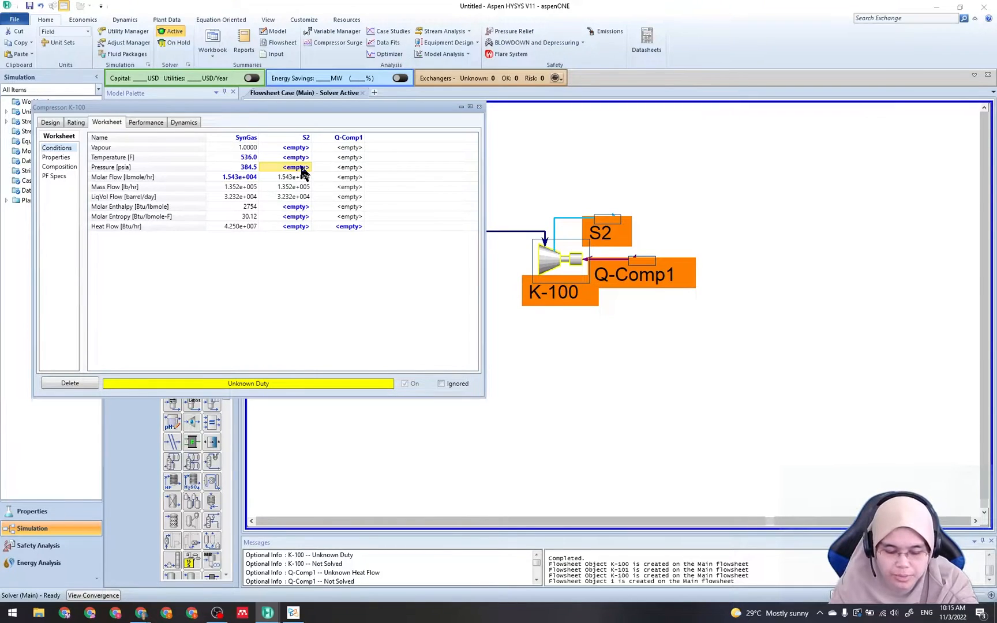
text(274)
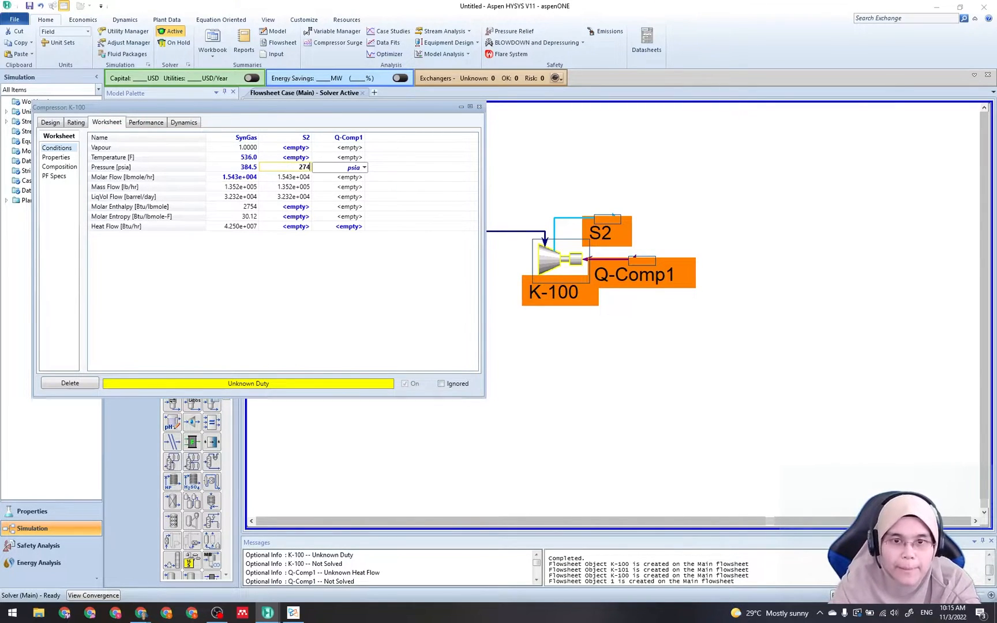
click(364, 167)
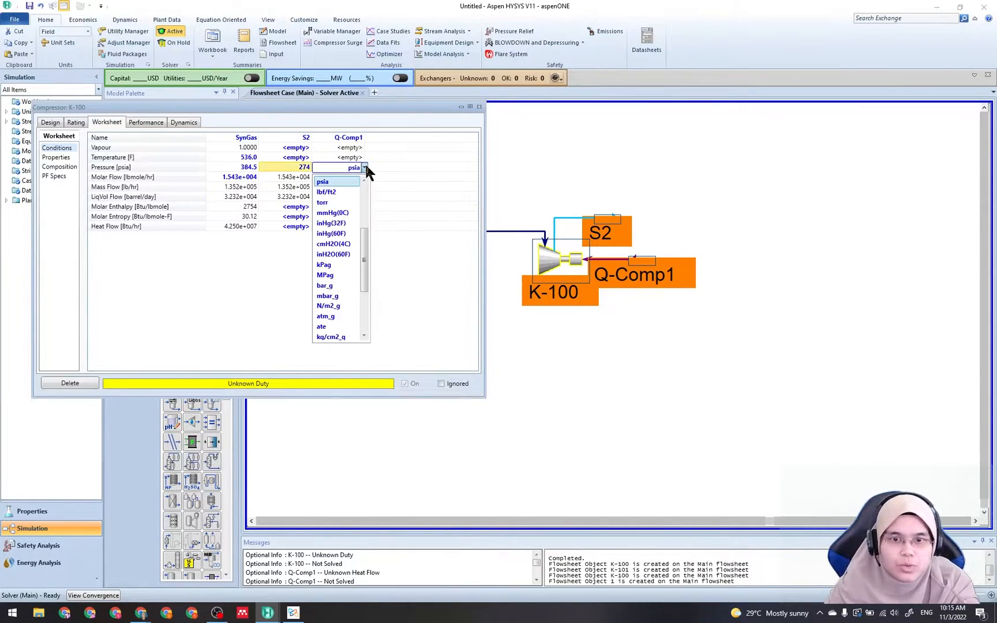
click(339, 286)
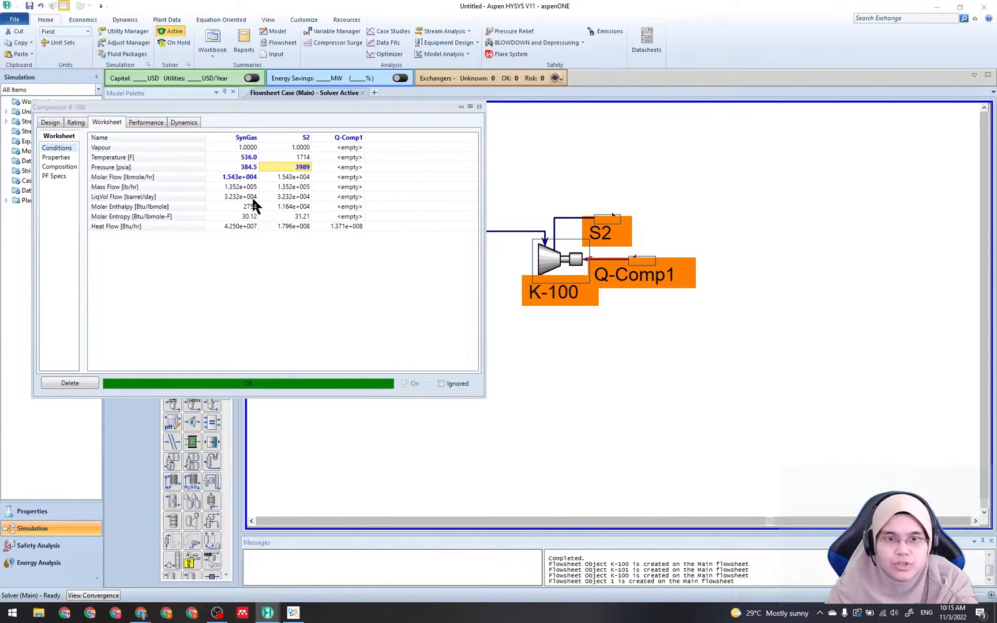
mouse_move(244, 171)
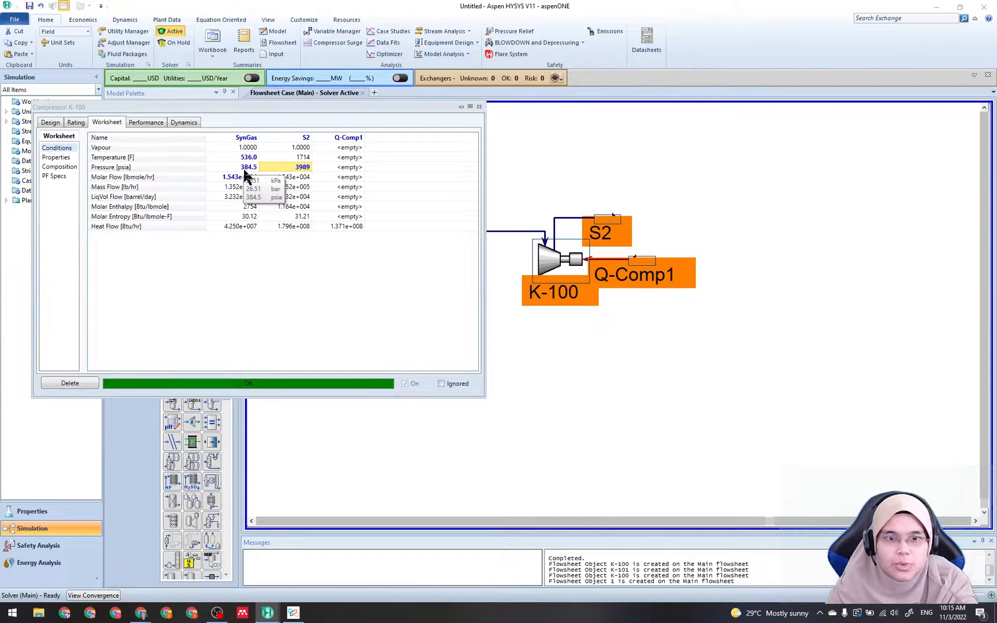
mouse_move(304, 170)
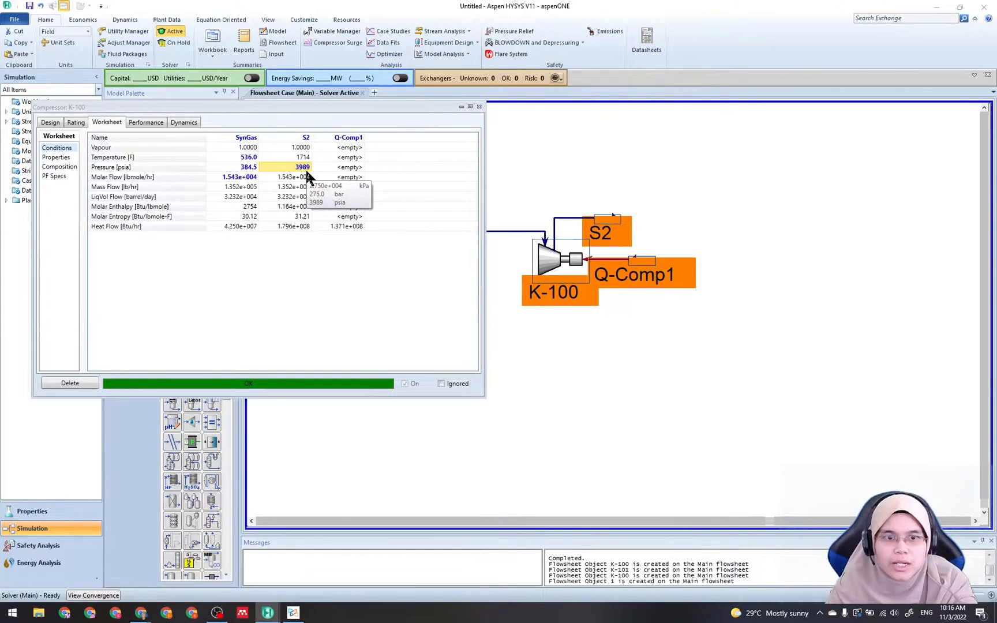
right_click(136, 168)
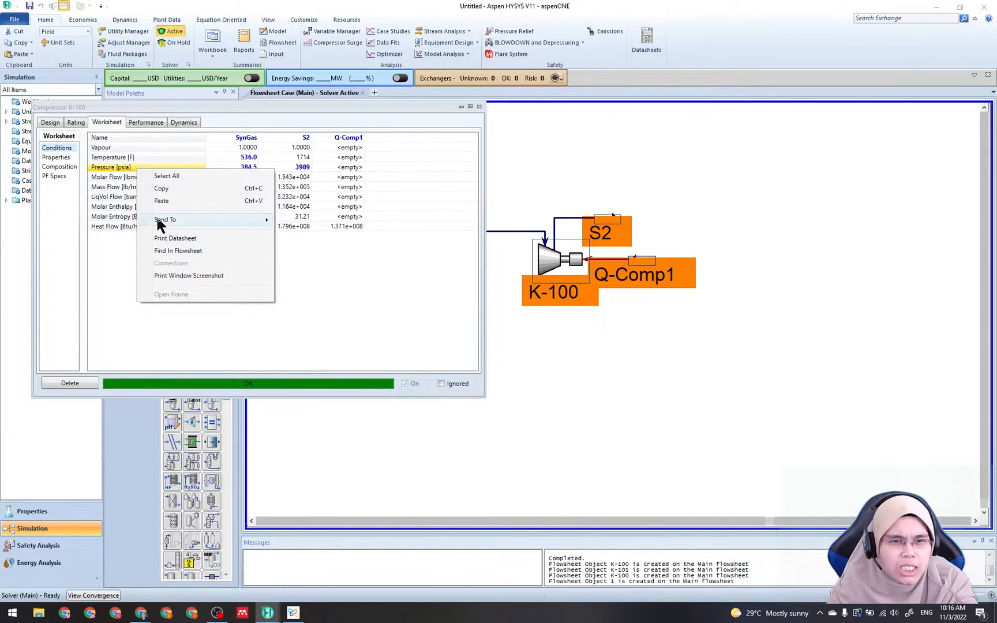
click(107, 288)
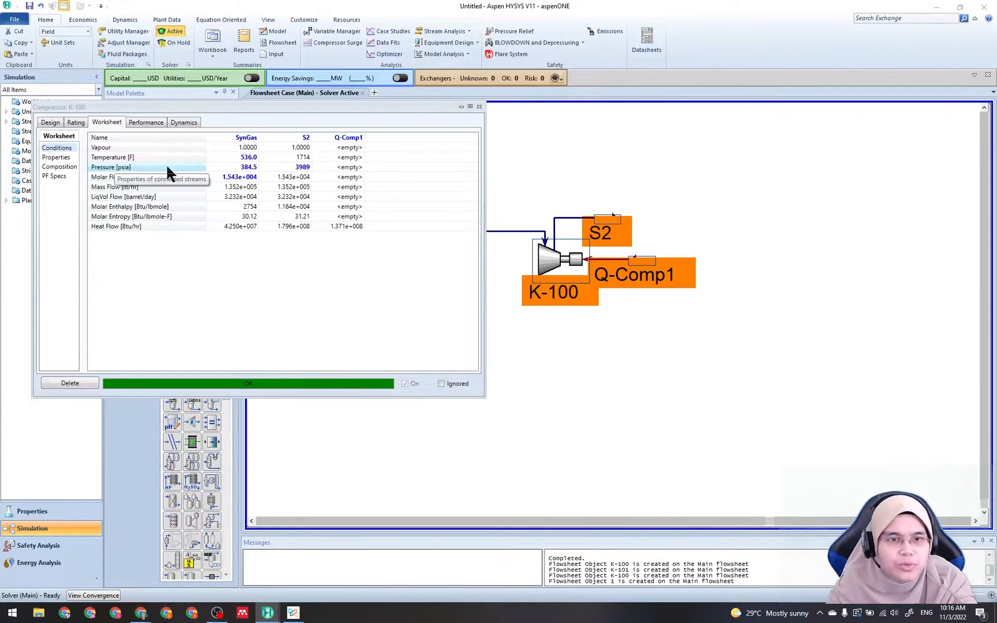
Close compressor K-100's window and move the compressor with its connected streams to the left side of the flowsheet
right_click(186, 165)
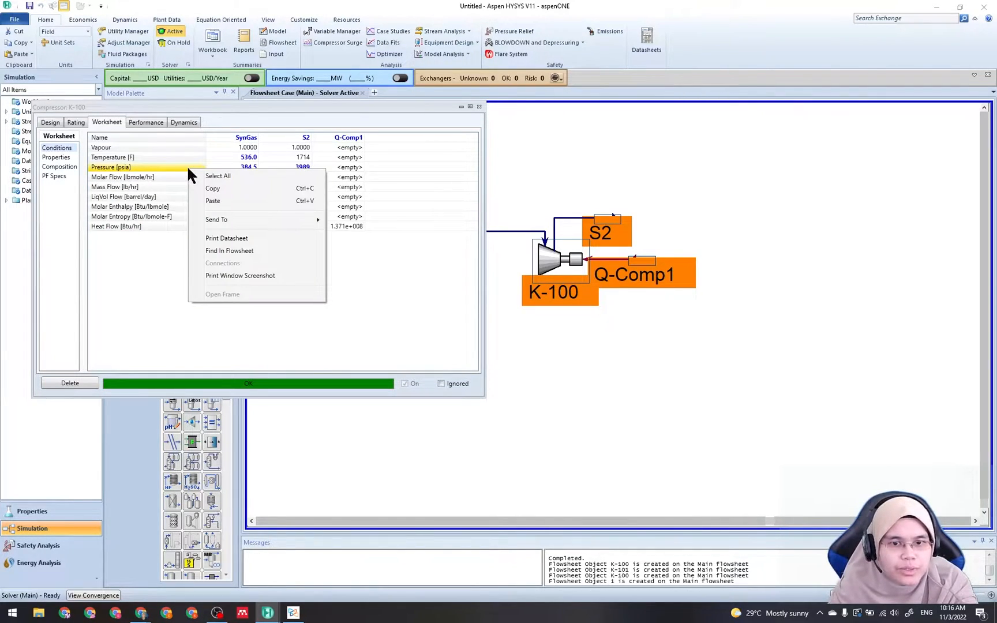
click(157, 287)
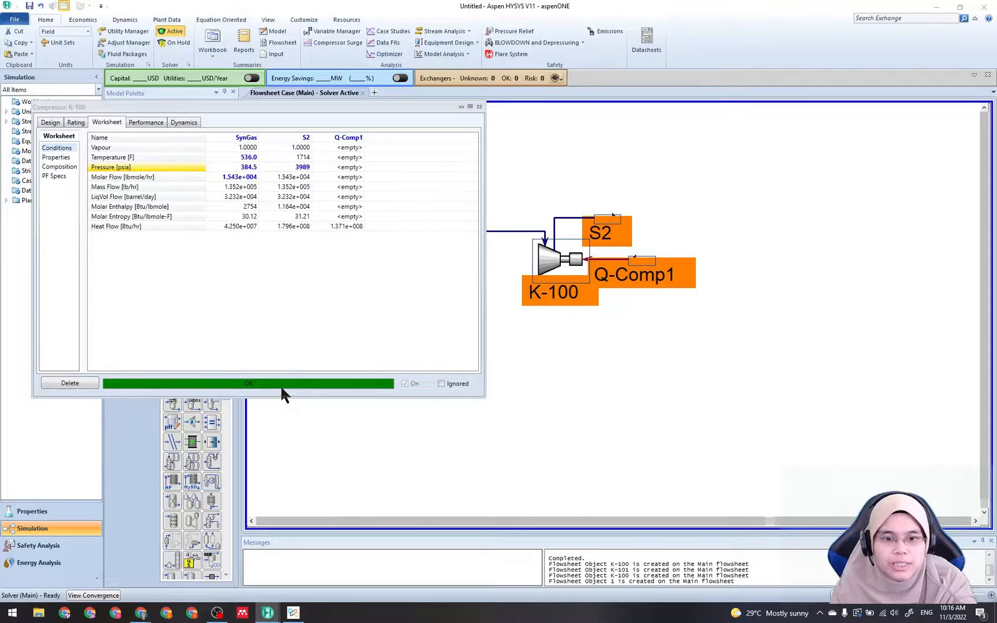
click(479, 107)
click(646, 417)
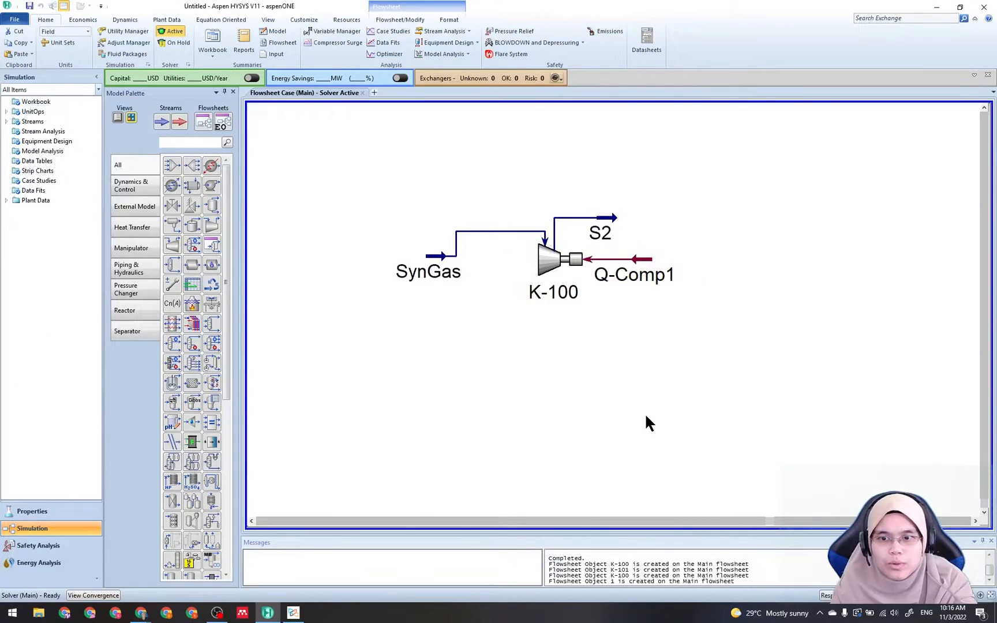
scroll(599, 300, up, 1)
scroll(599, 300, down, 2)
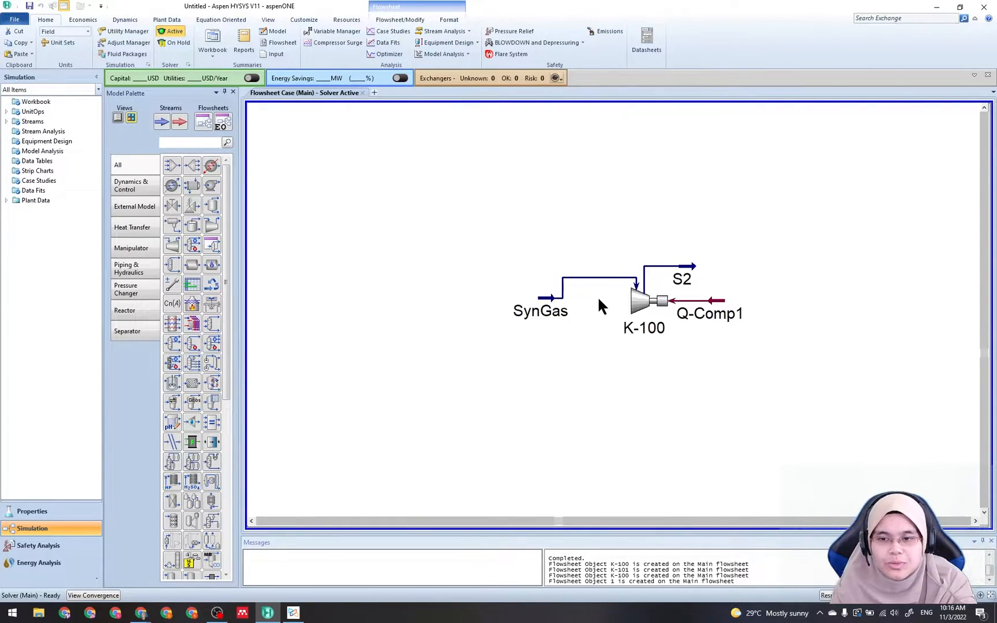
middle_click(820, 383)
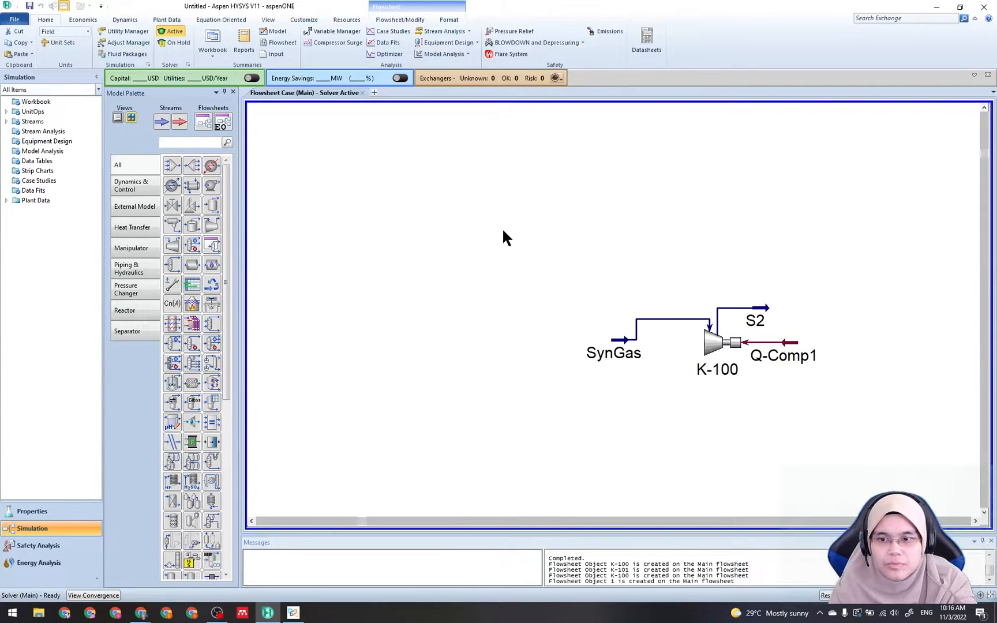
drag(574, 279, 830, 387)
drag(715, 338, 383, 265)
click(456, 386)
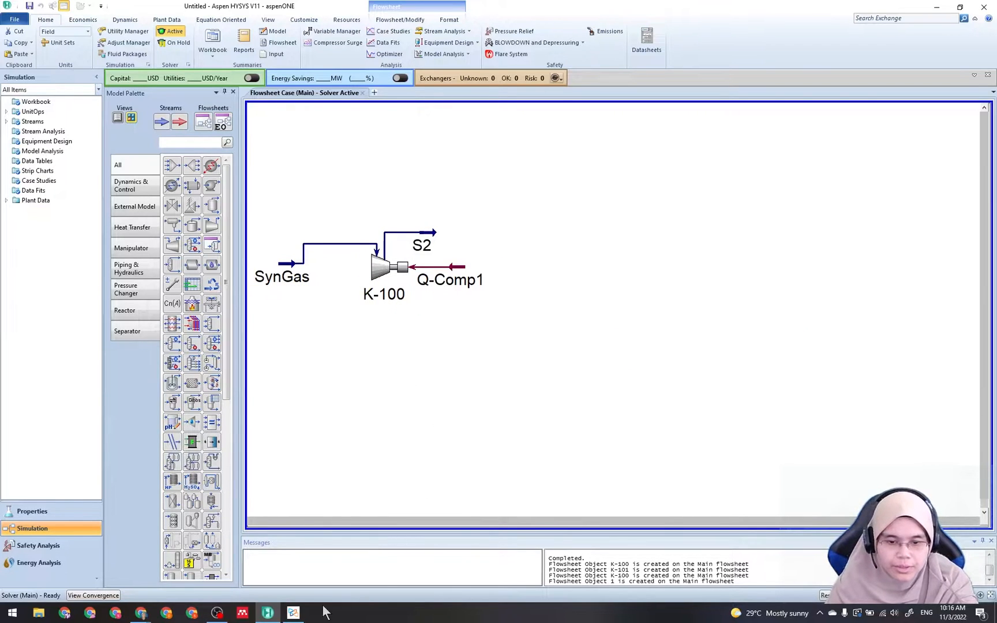
Read steps 4.12 and 4.13 of the PDF guide in Xodo, and back in Aspen HYSYS add a Mixer beside compressor K-100
key(alt+Tab)
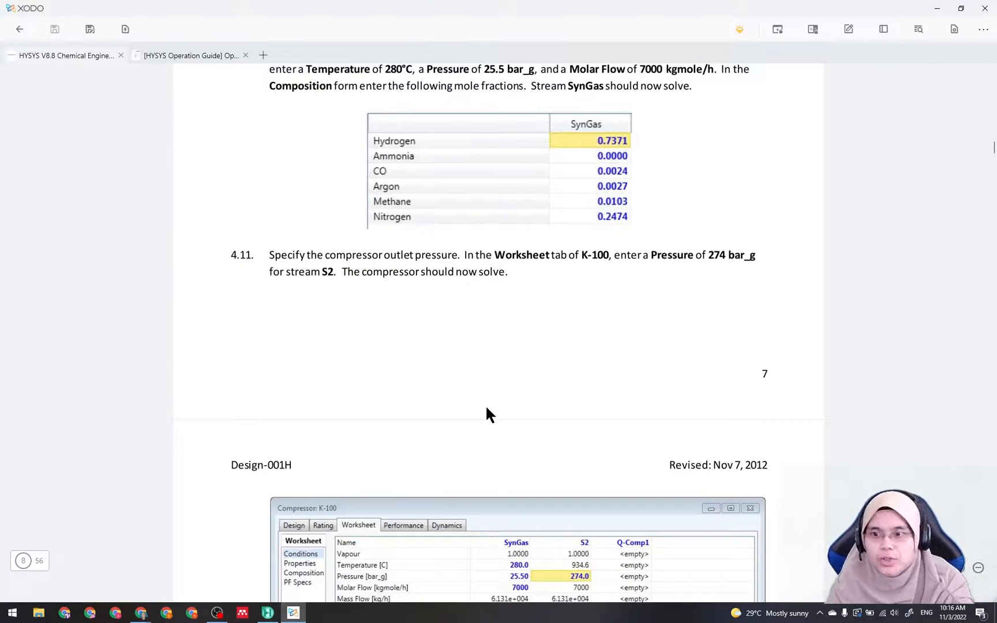
scroll(486, 409, down, 5)
scroll(486, 409, down, 5)
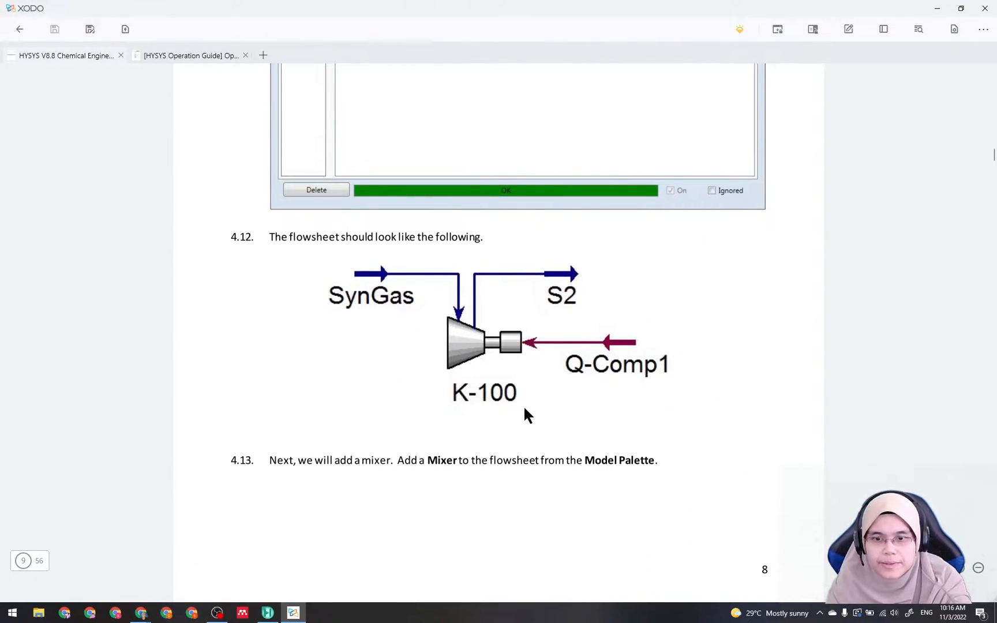
scroll(524, 416, down, 3)
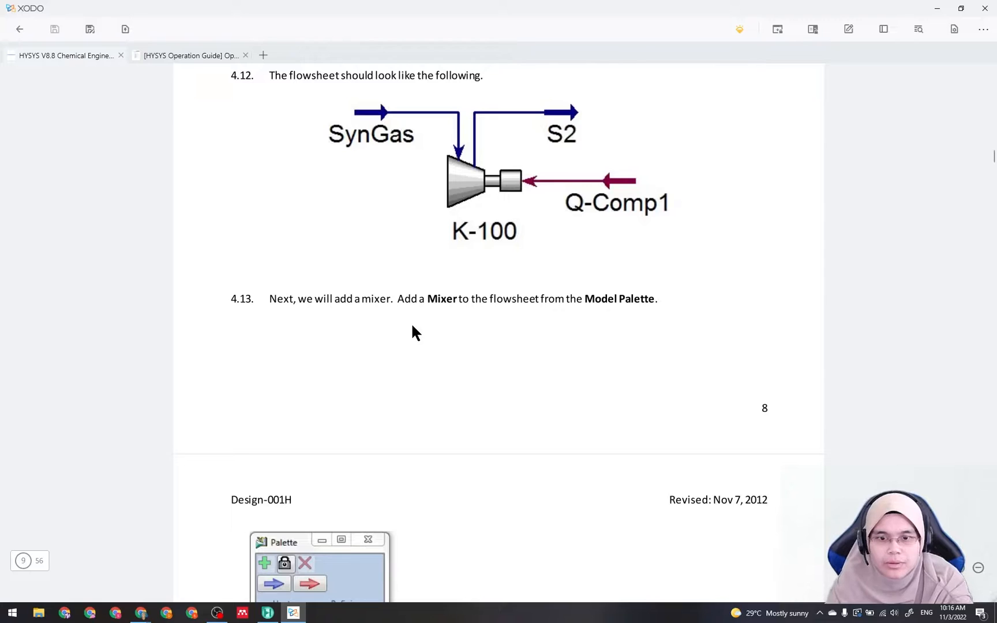
scroll(445, 322, up, 2)
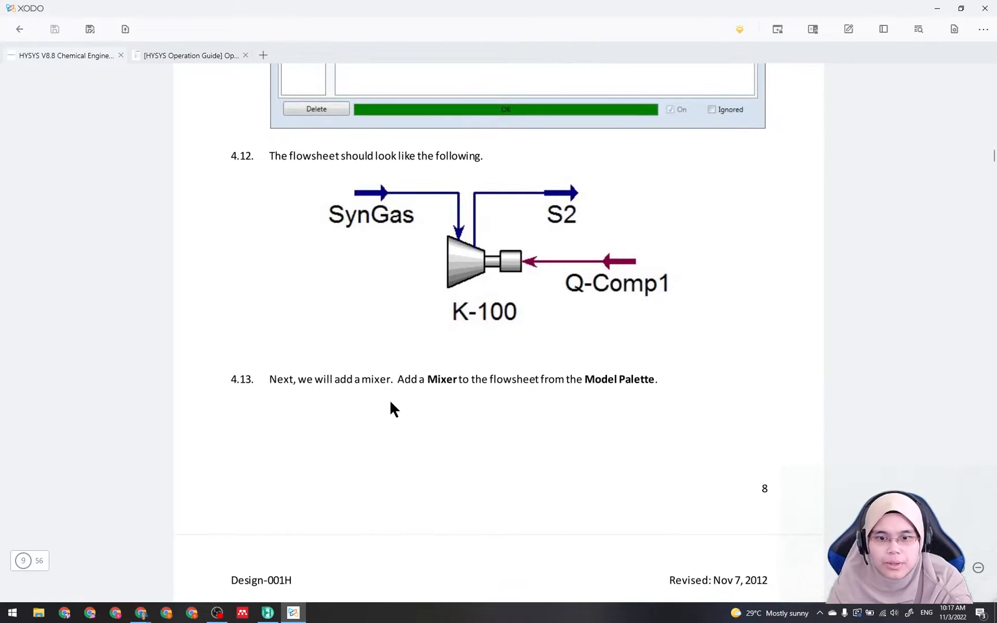
scroll(460, 404, down, 6)
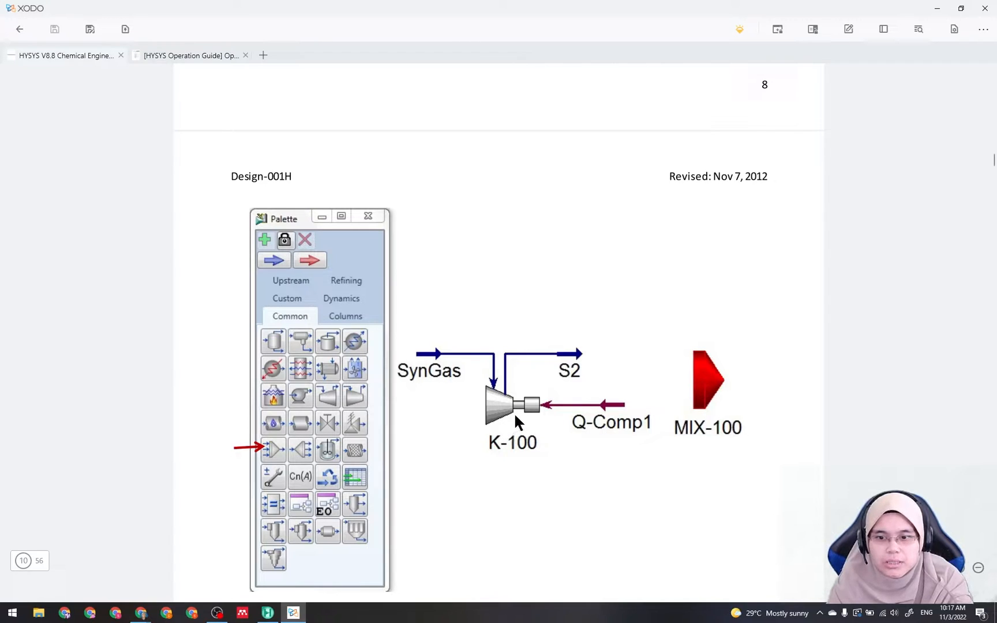
click(274, 615)
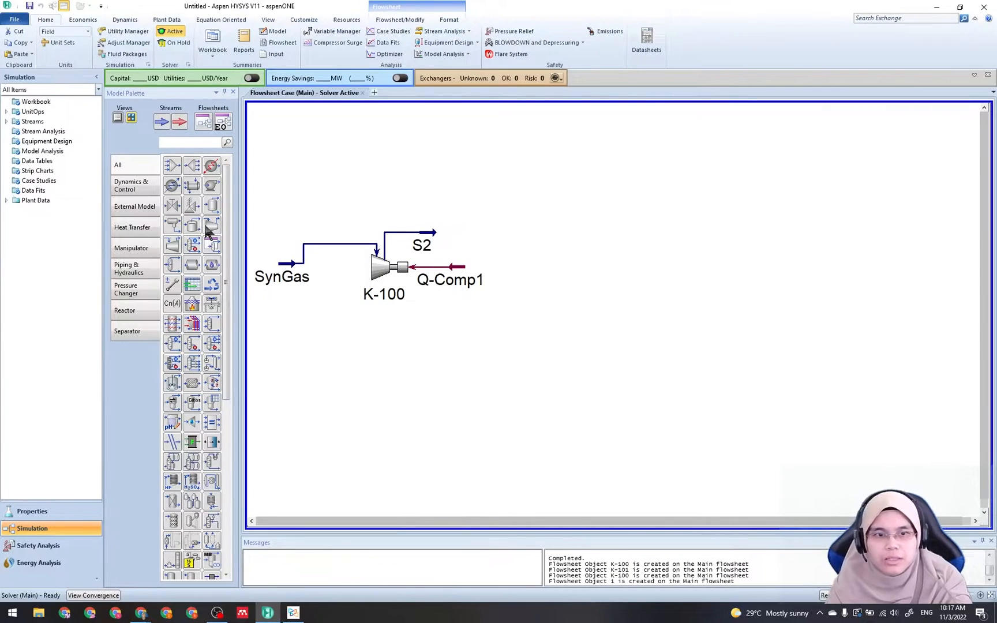
drag(175, 172, 523, 289)
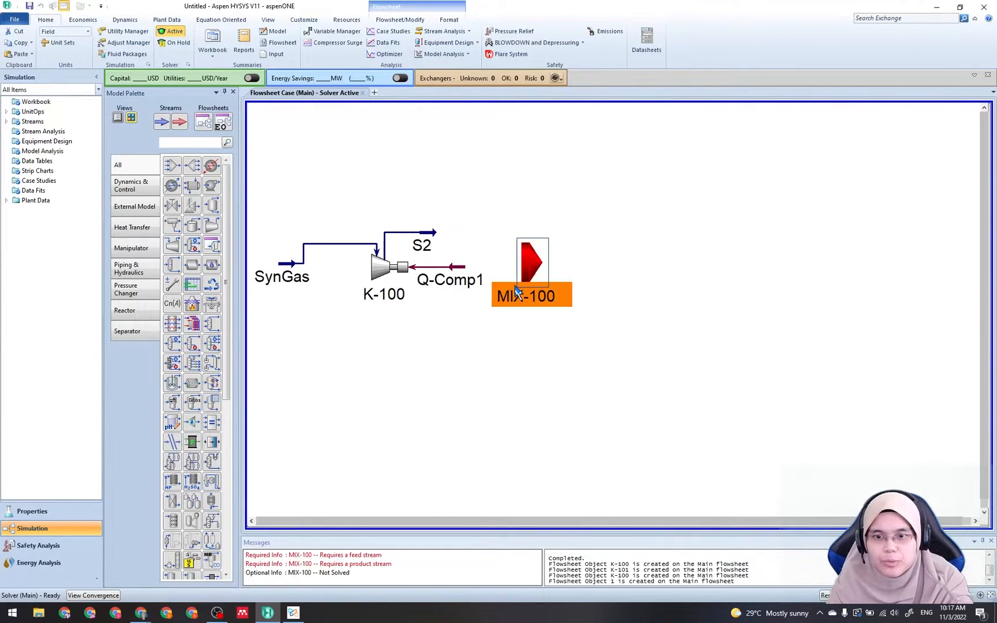
click(526, 351)
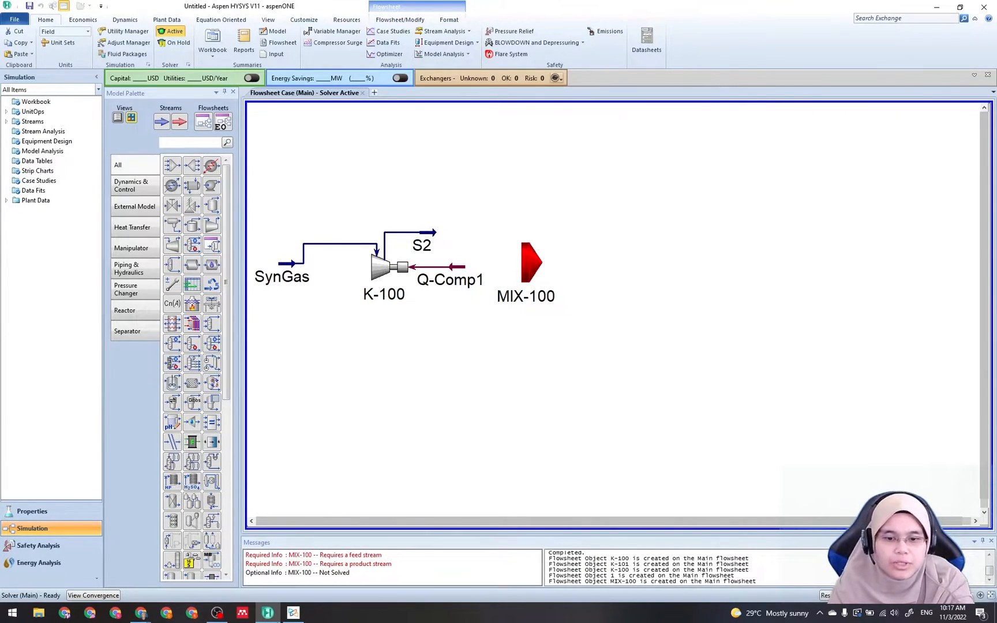
Consult step 4.14 of the guide in Xodo, and back in Aspen HYSYS select S2 as mixer MIX-100's inlet stream
click(293, 613)
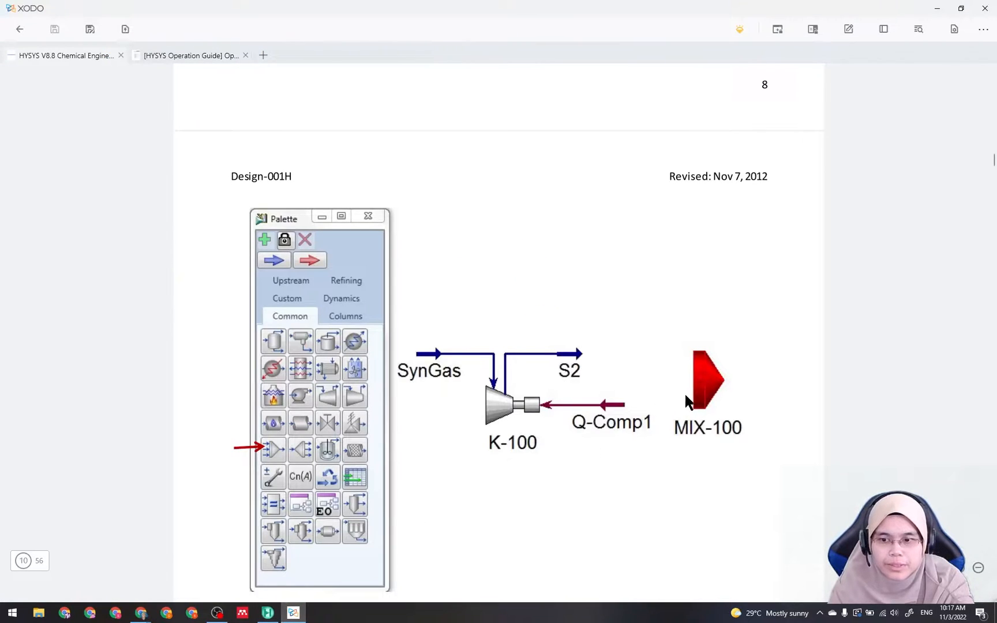
scroll(682, 396, down, 7)
scroll(682, 407, down, 1)
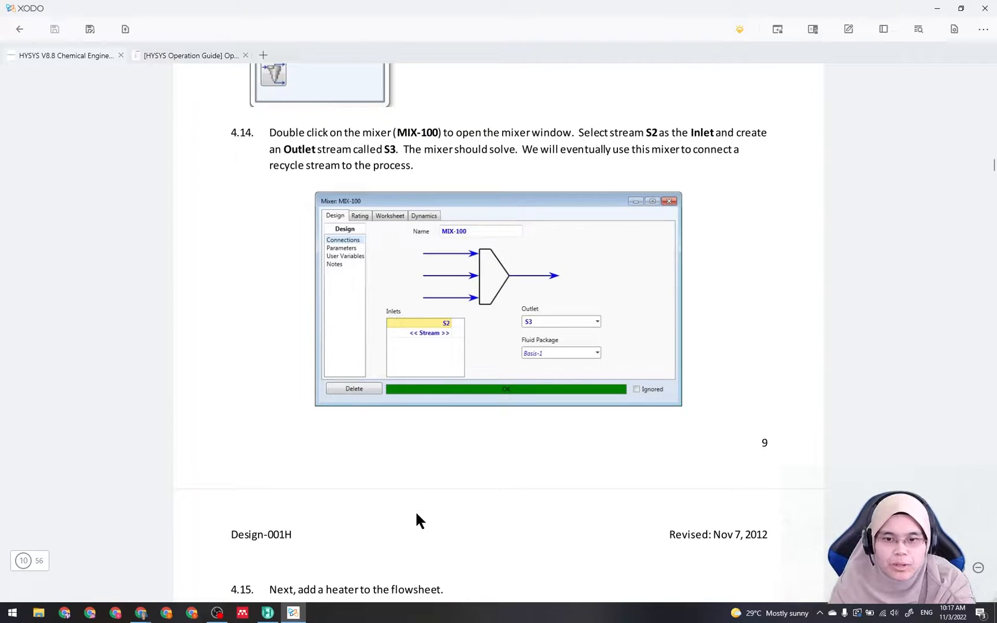
click(301, 616)
double_click(533, 261)
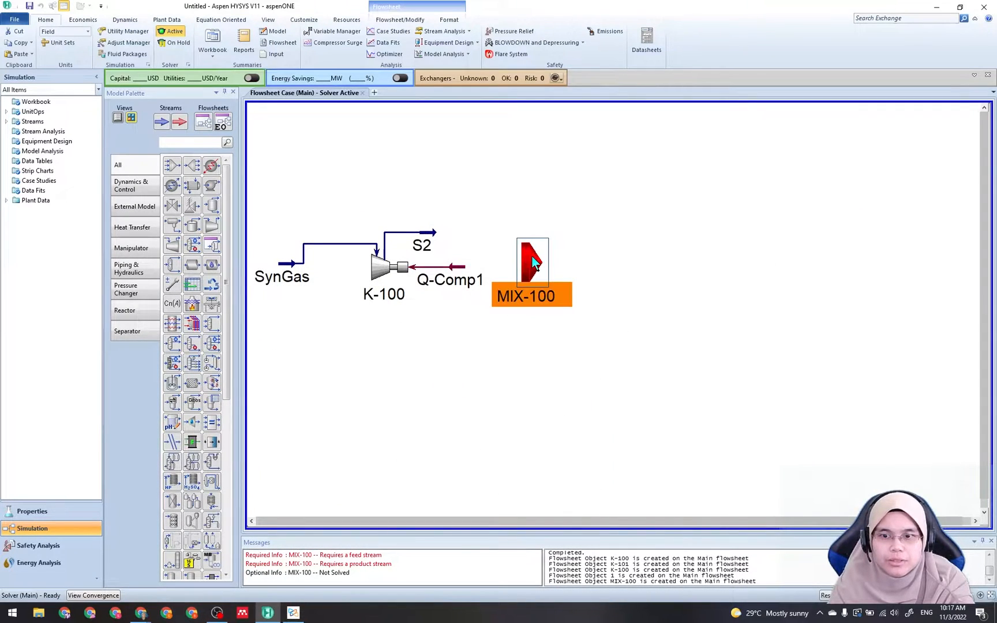
click(186, 247)
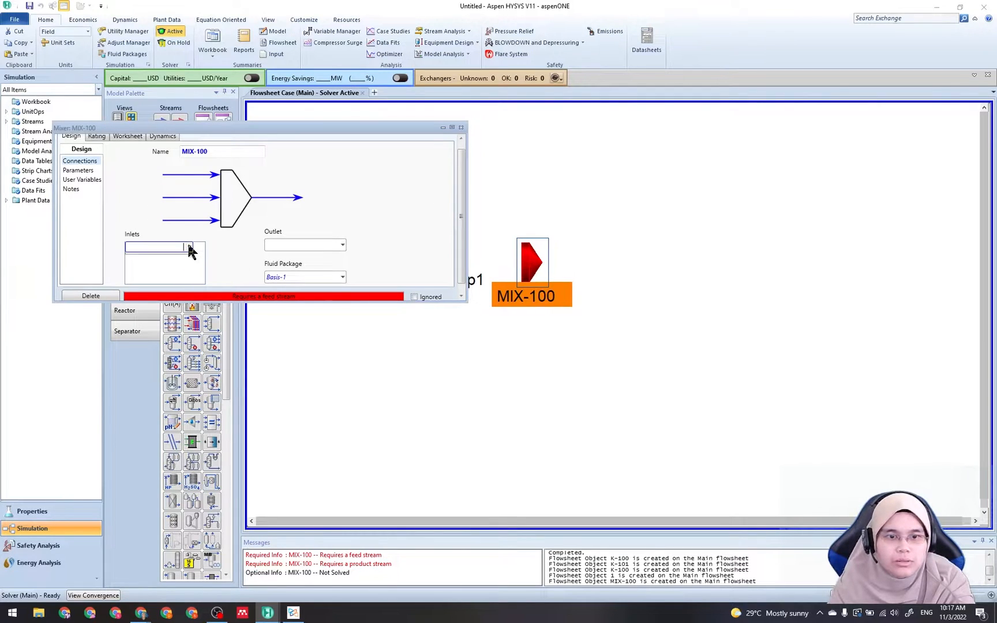
click(189, 246)
click(183, 259)
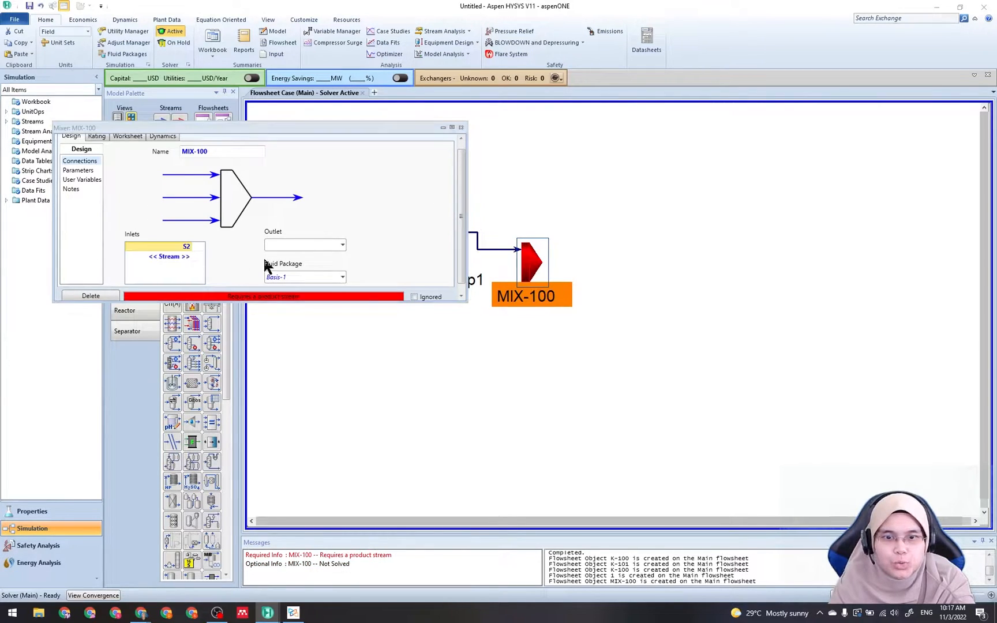
Create an outlet stream named S3 for mixer MIX-100 and close the mixer's window
click(310, 246)
text(S3)
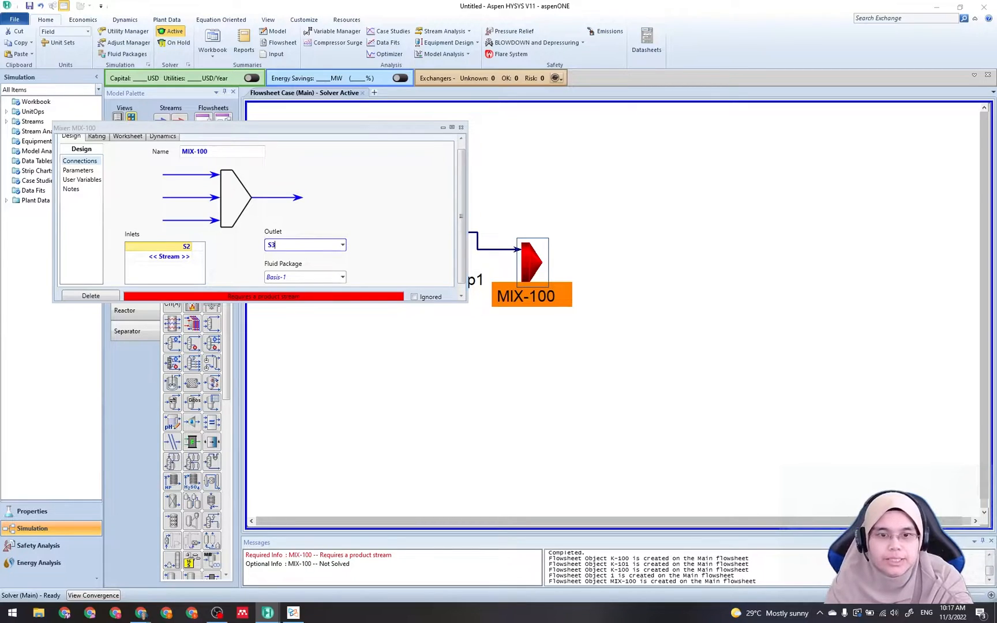
key(Return)
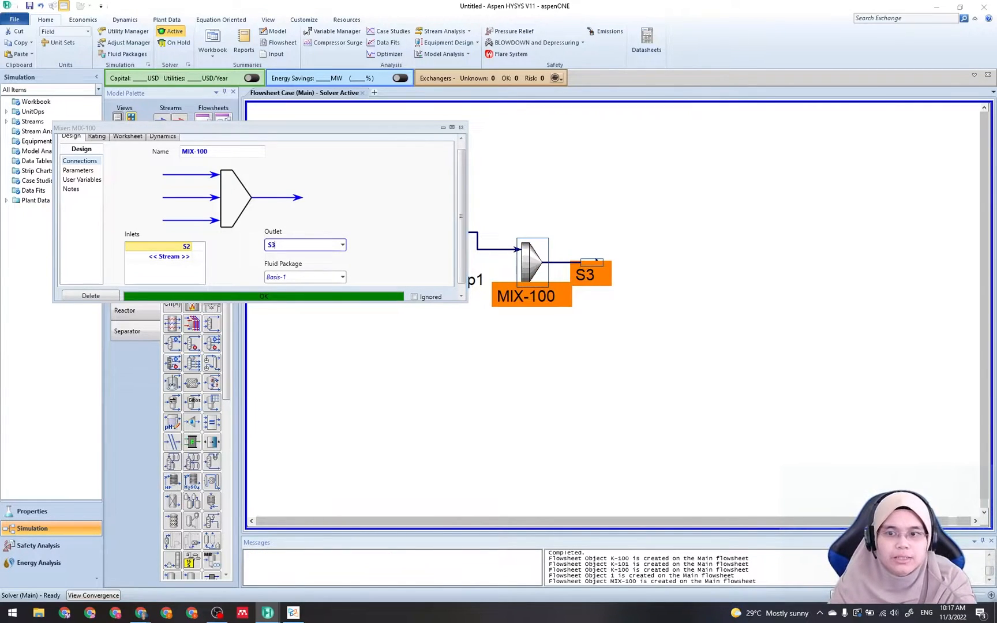
click(461, 128)
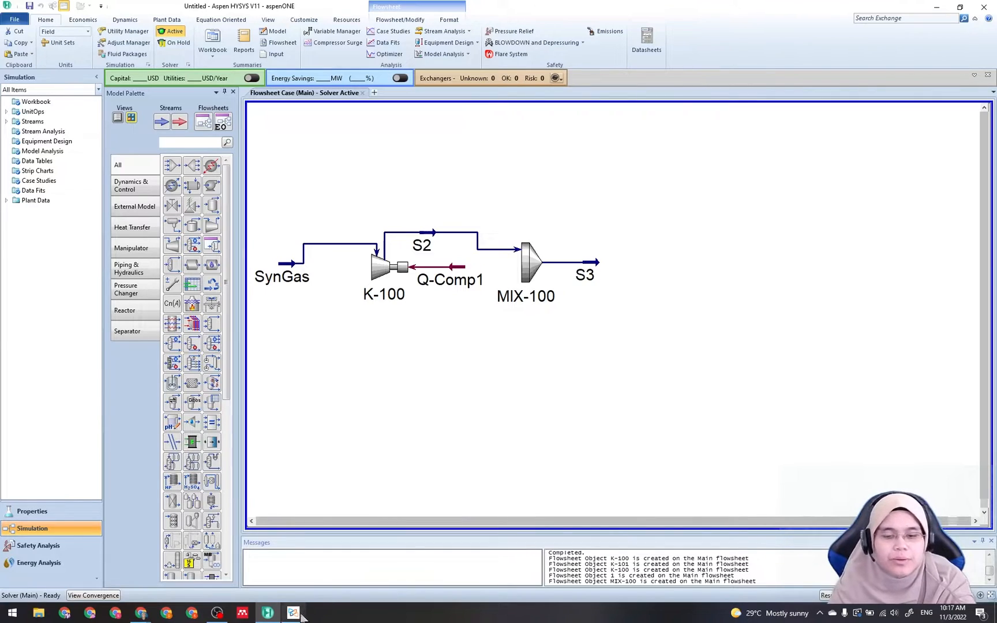
Consult step 4.15 of the guide in Xodo, and back in Aspen HYSYS add a Heater just after stream S3
mouse_move(298, 619)
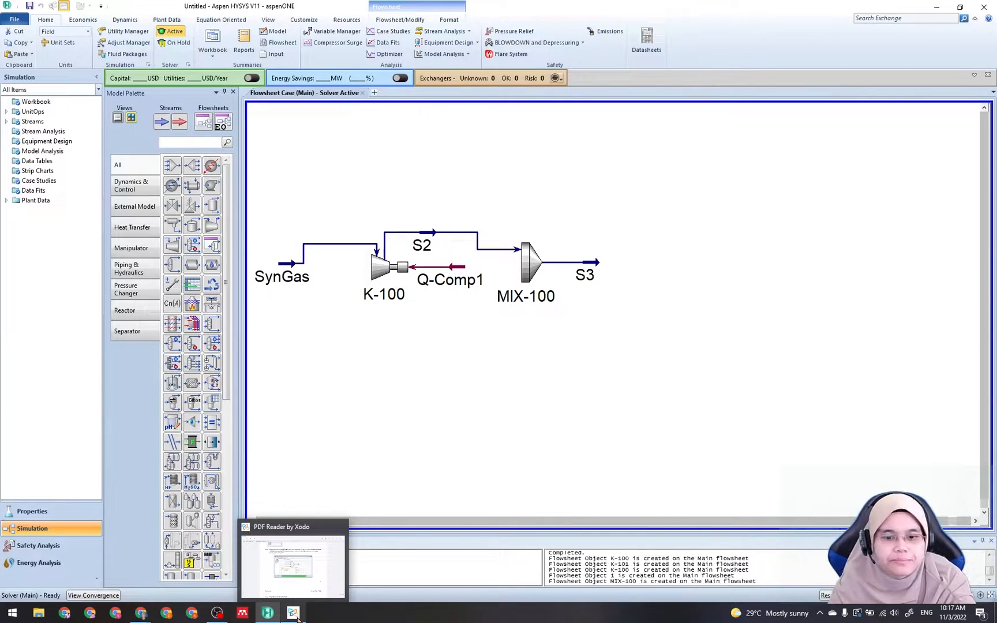
click(295, 616)
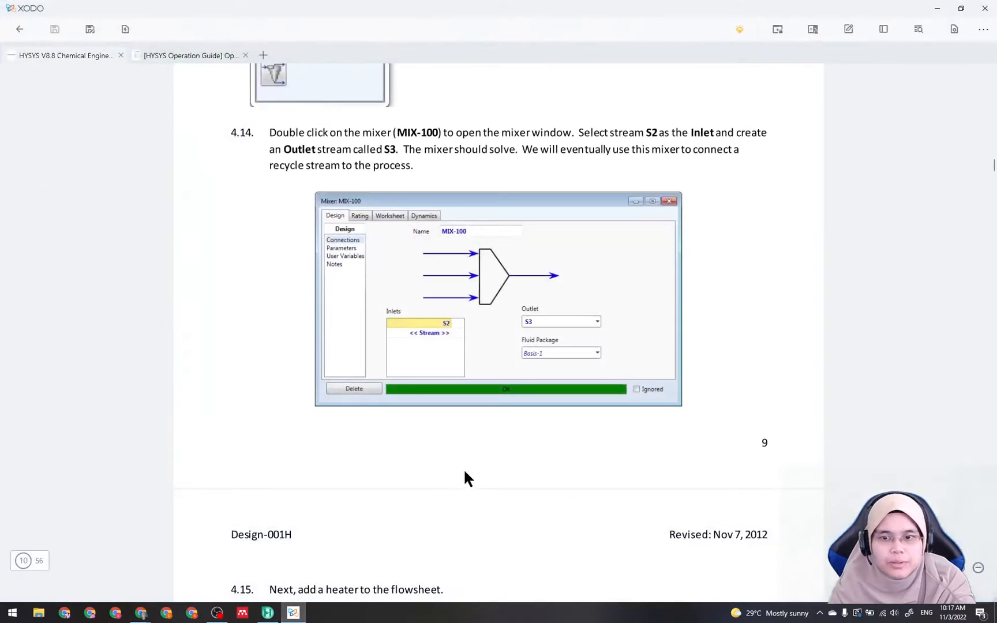
scroll(469, 456, down, 5)
scroll(471, 456, down, 3)
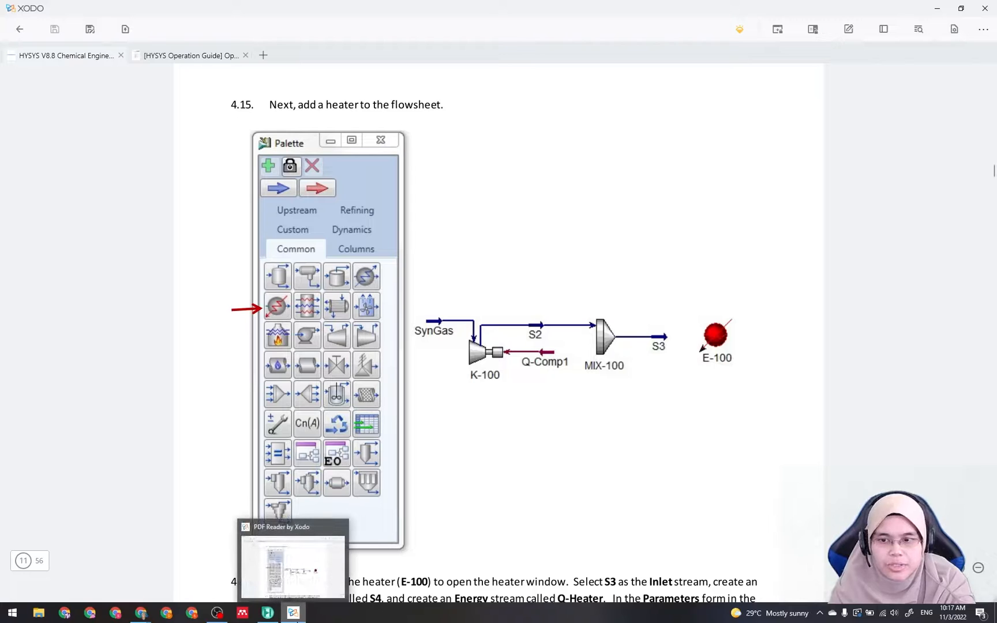
click(295, 616)
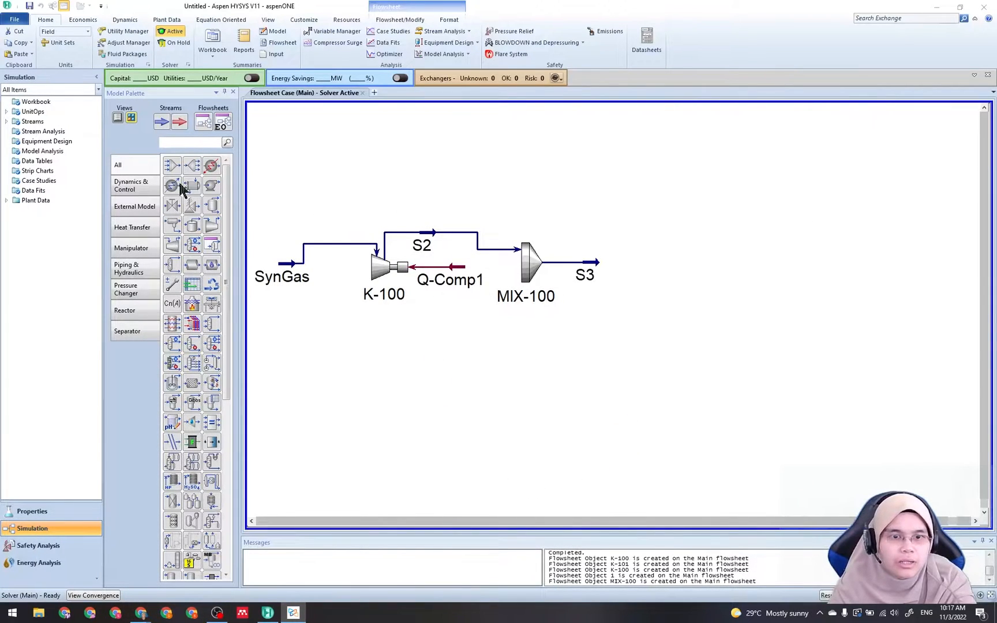
click(211, 165)
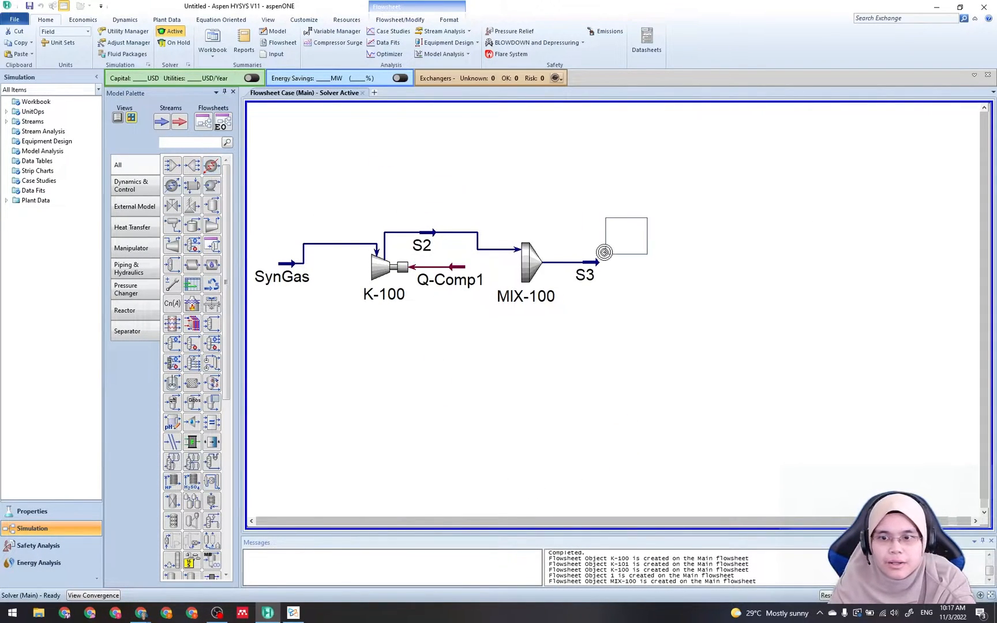
click(622, 280)
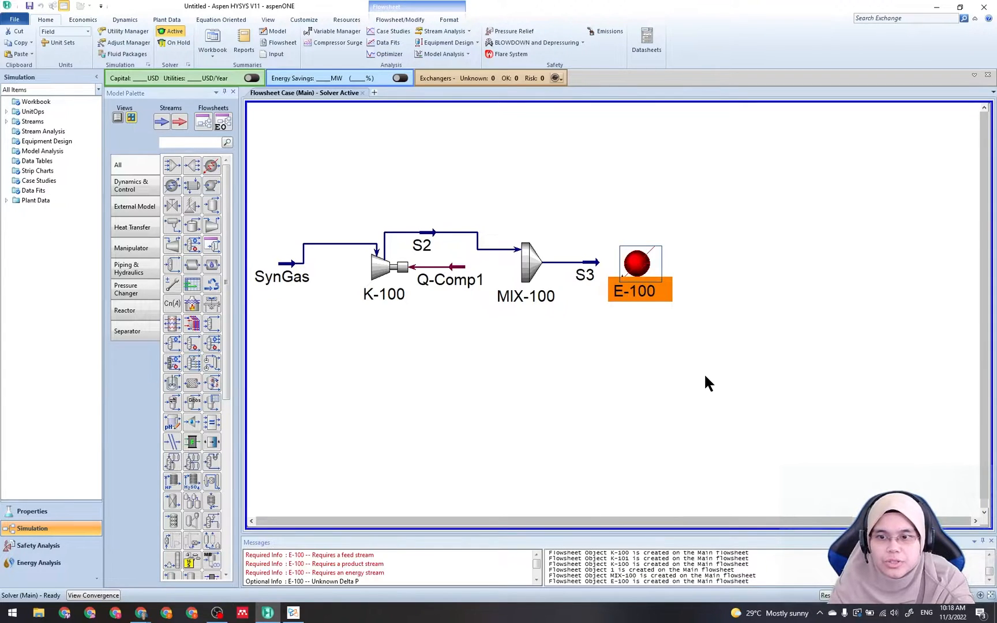
mouse_move(656, 253)
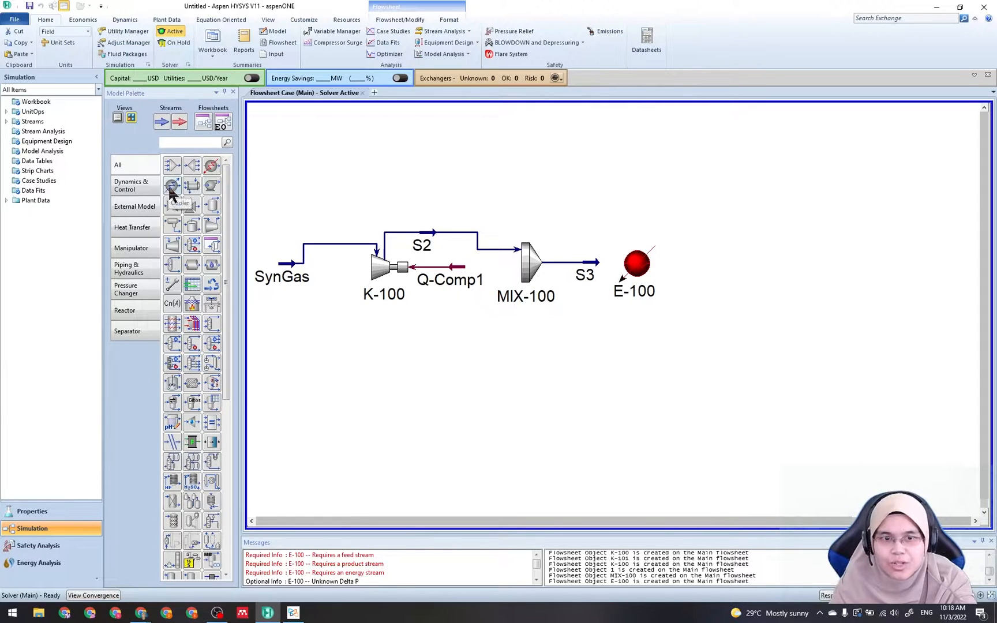
mouse_move(631, 291)
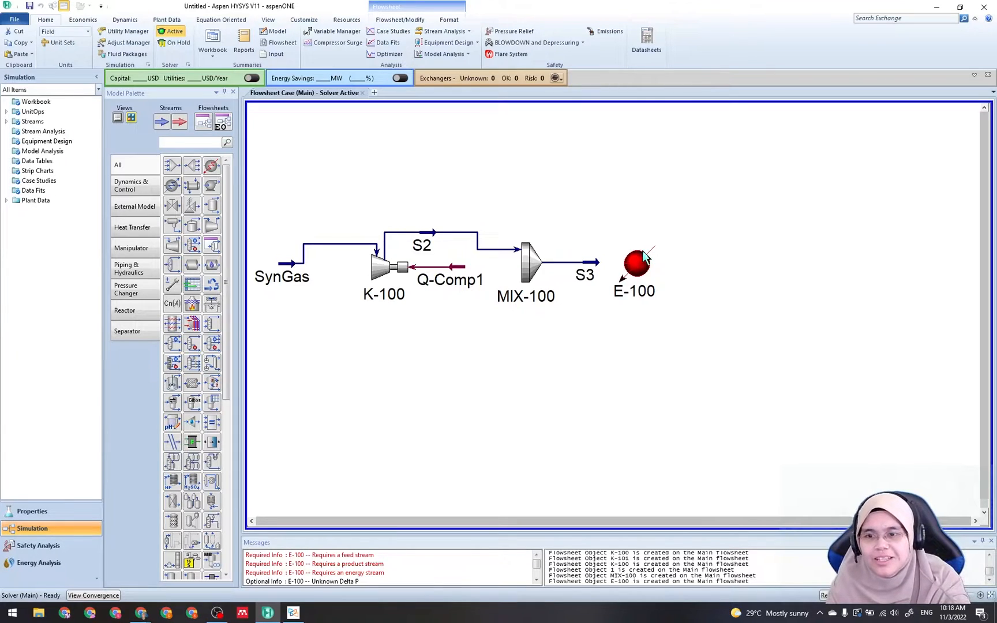
mouse_move(637, 268)
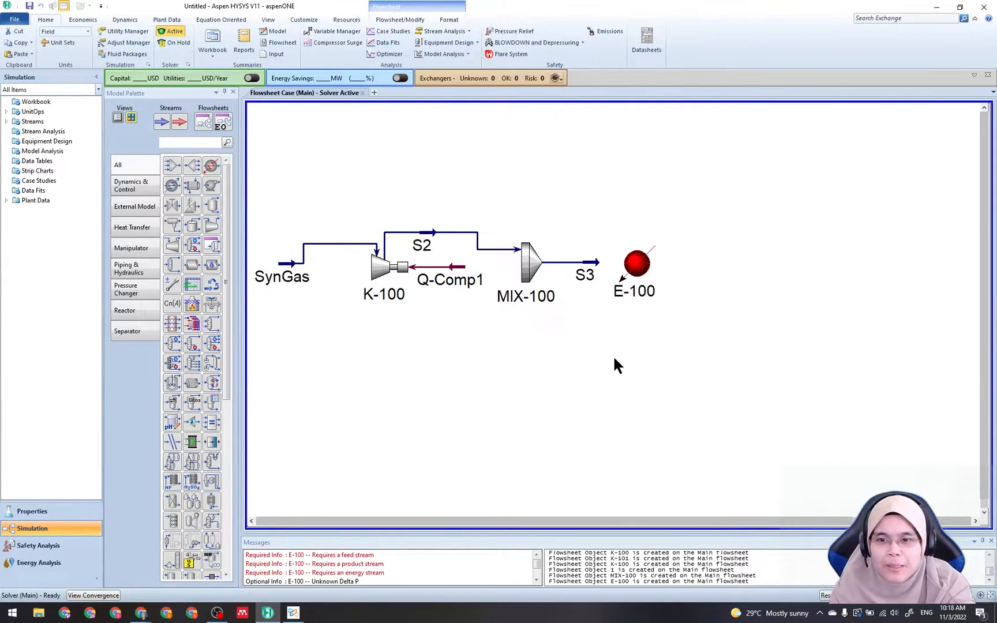
Consult step 4.16 of the guide in Xodo, and back in Aspen HYSYS open heater E-100's window
click(295, 612)
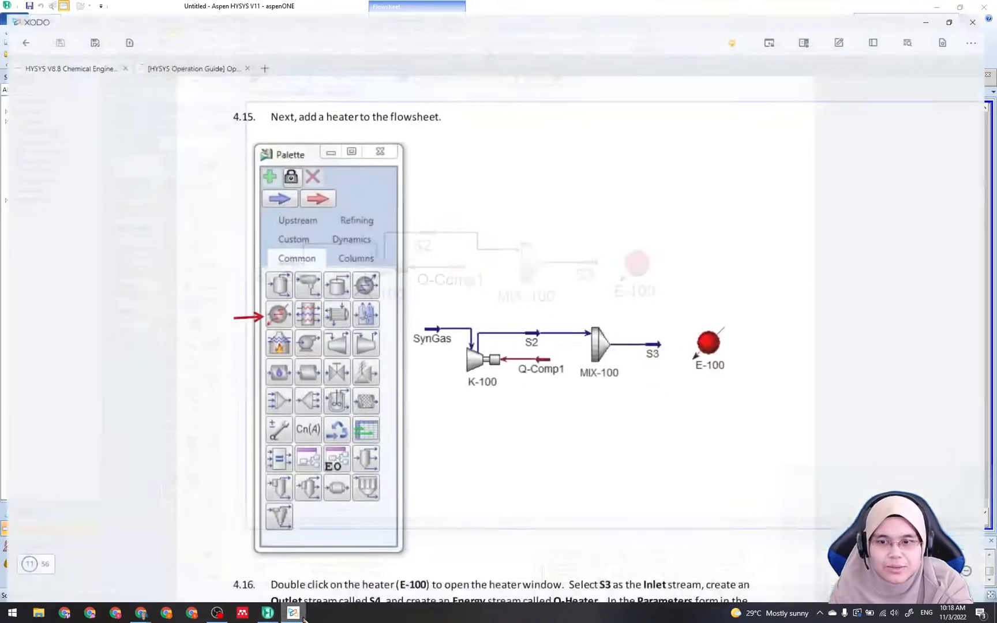
scroll(723, 348, down, 4)
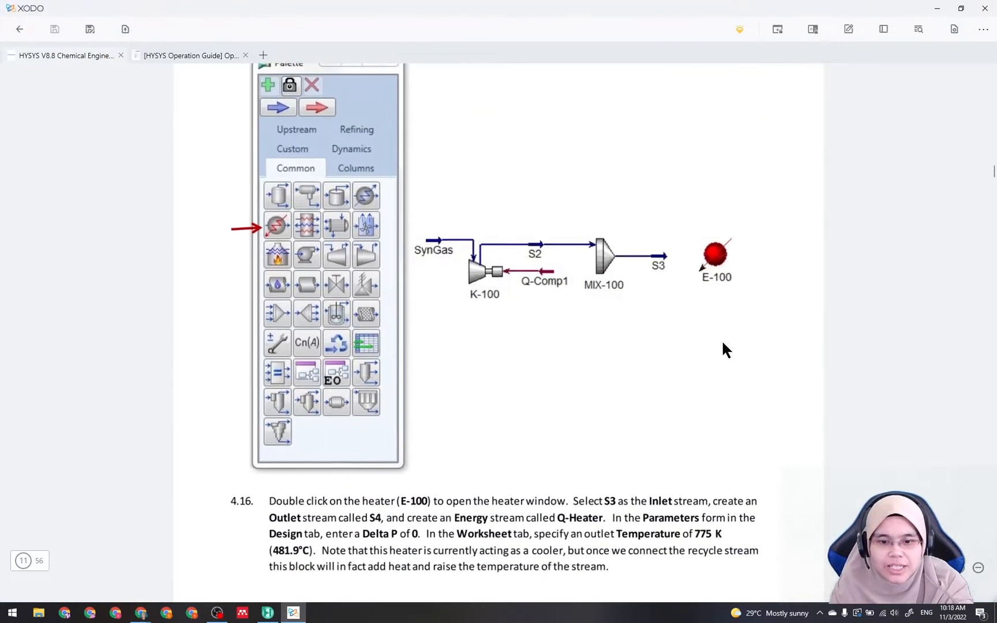
click(294, 620)
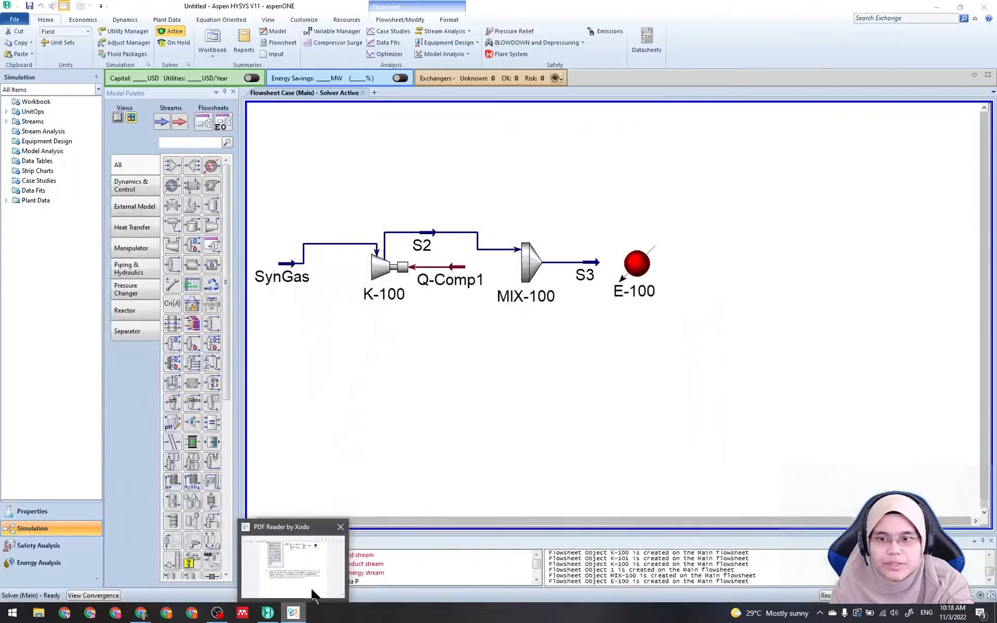
click(639, 269)
double_click(638, 269)
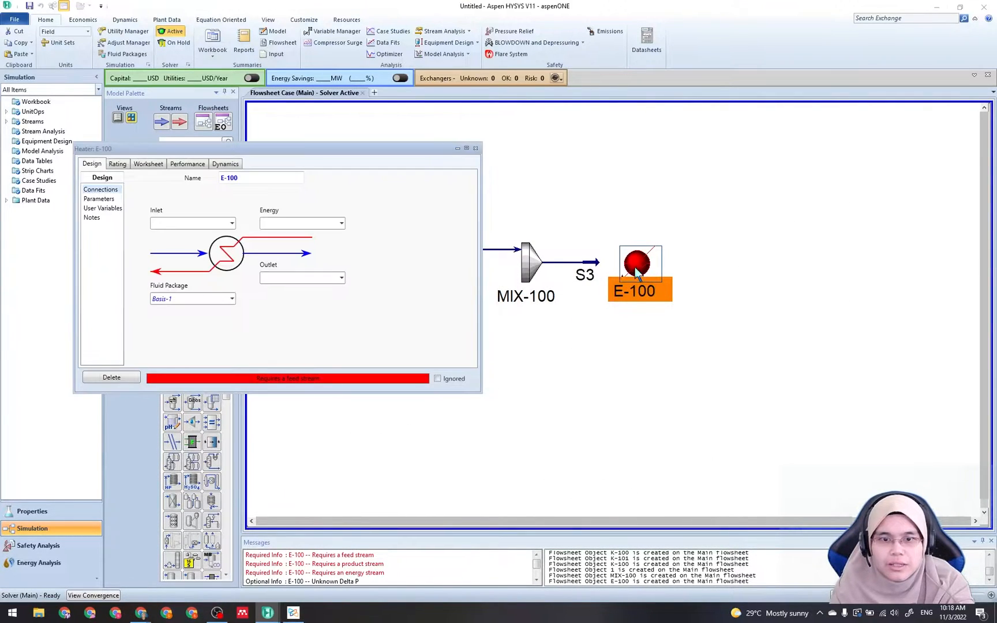
Reread step 4.16 of the guide in Xodo, and back in Aspen HYSYS select S3 as heater E-100's inlet stream
click(294, 613)
scroll(554, 393, down, 5)
scroll(554, 385, down, 10)
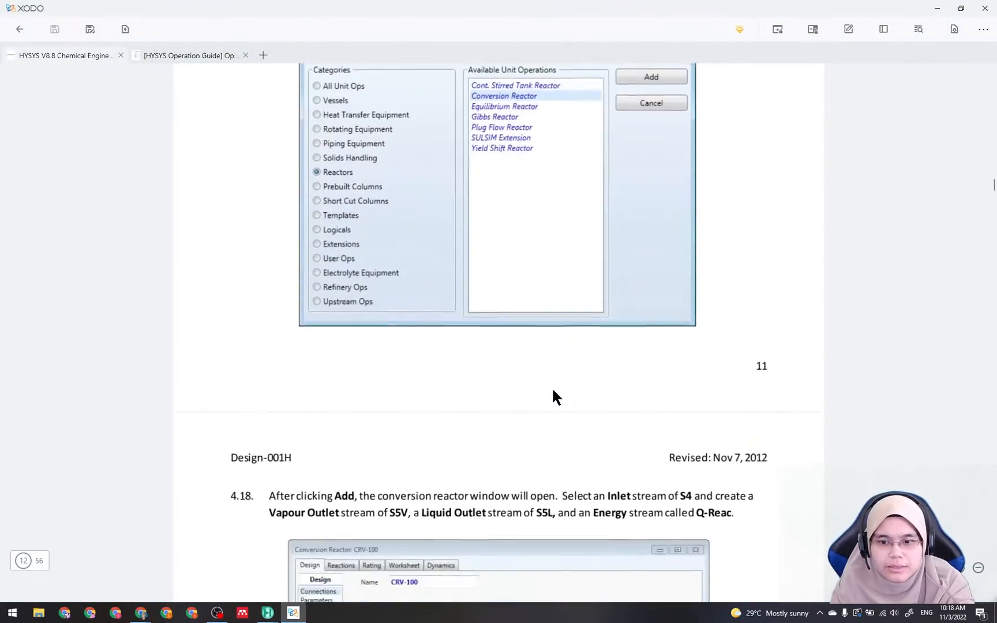
scroll(551, 389, up, 15)
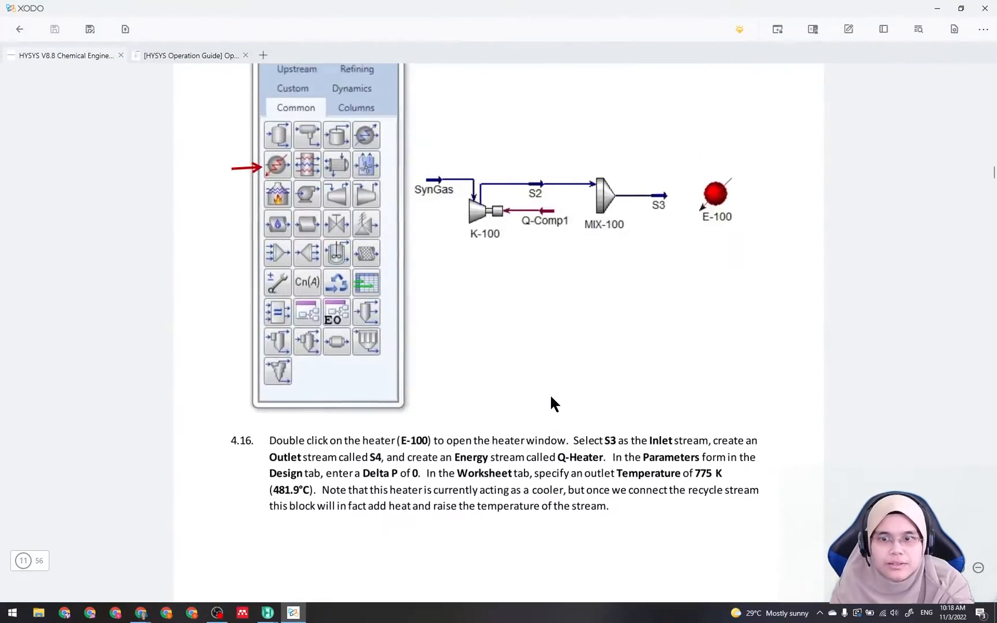
scroll(558, 399, down, 2)
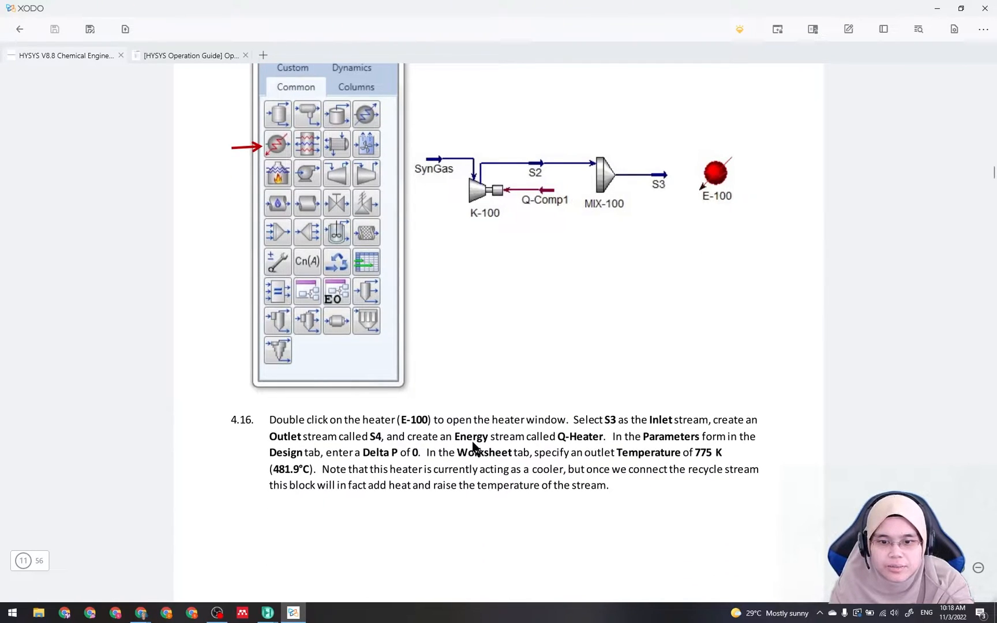
click(295, 614)
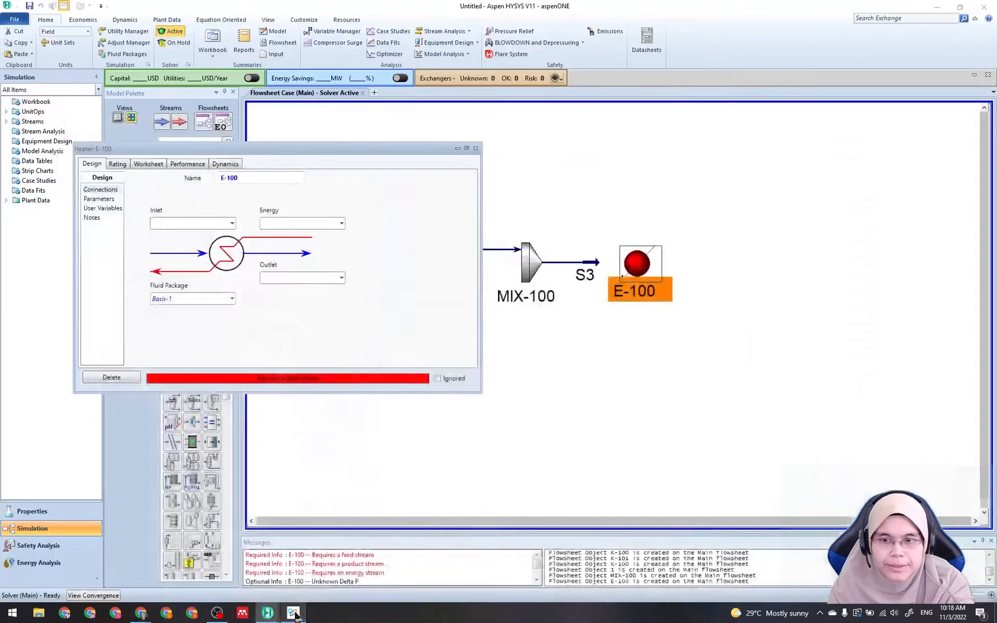
click(231, 224)
click(229, 238)
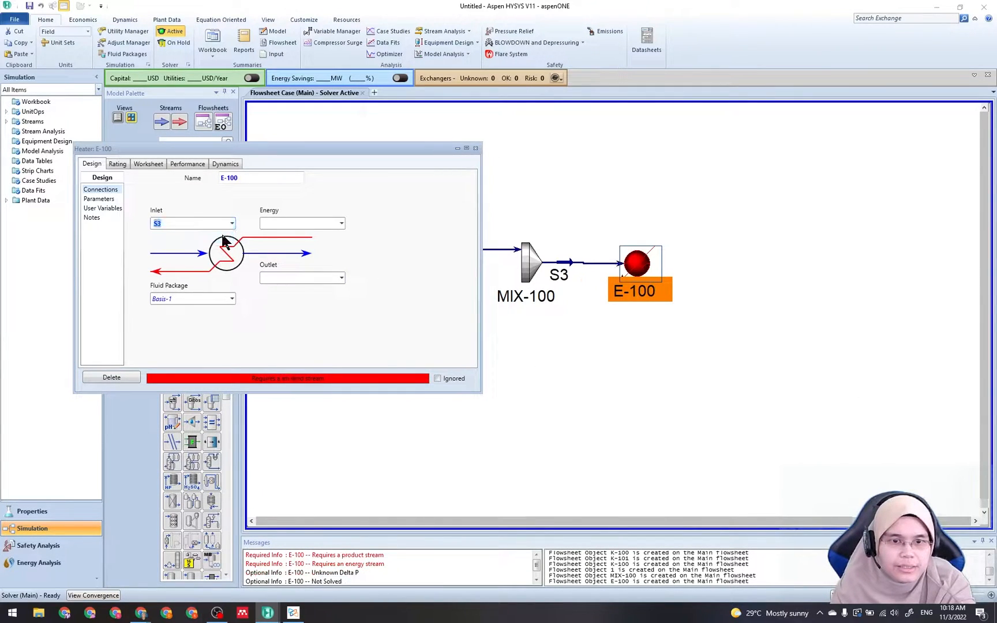
Create an outlet stream named S4 and an energy stream named Q-Heater for heater E-100
click(288, 278)
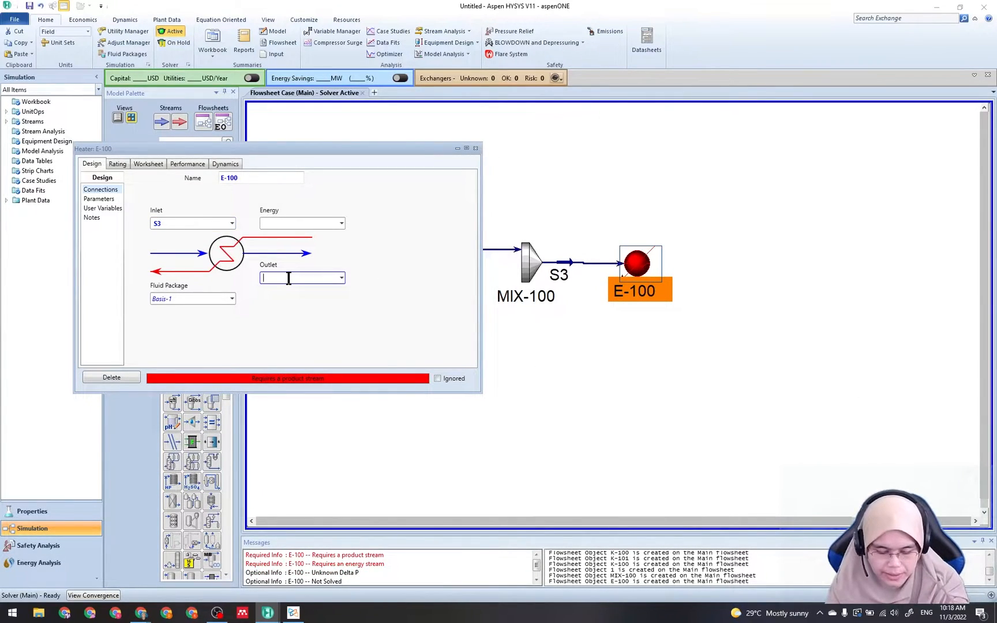
text(S3)
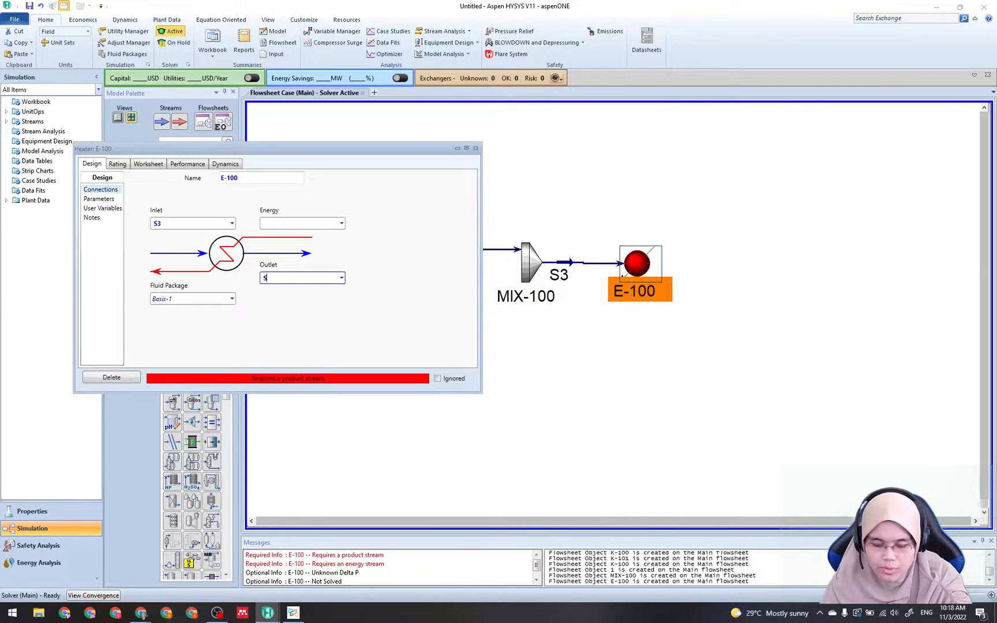
key(Return)
click(314, 223)
text(Q-)
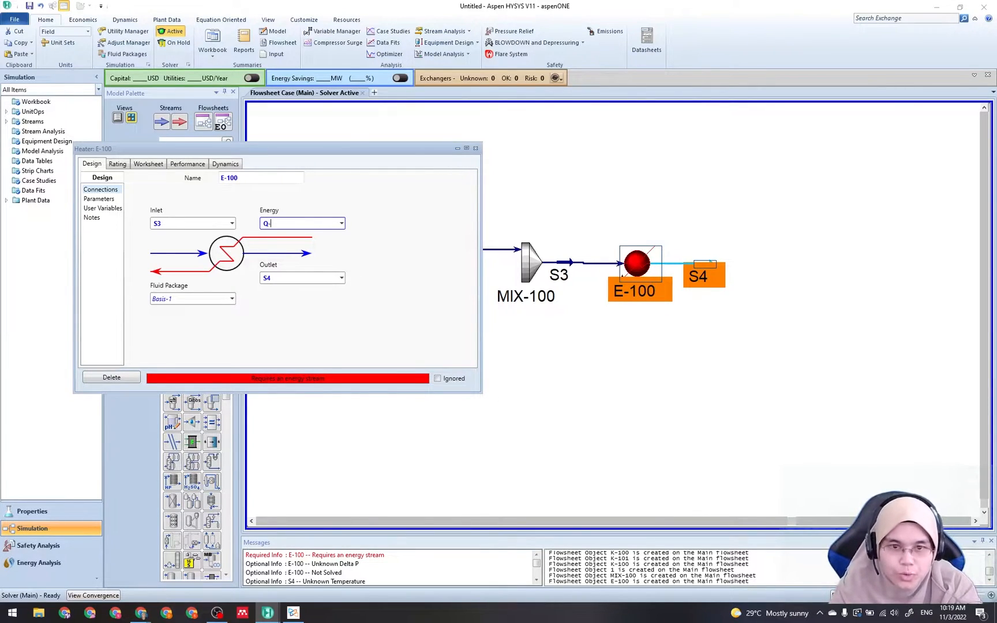
text(Heat)
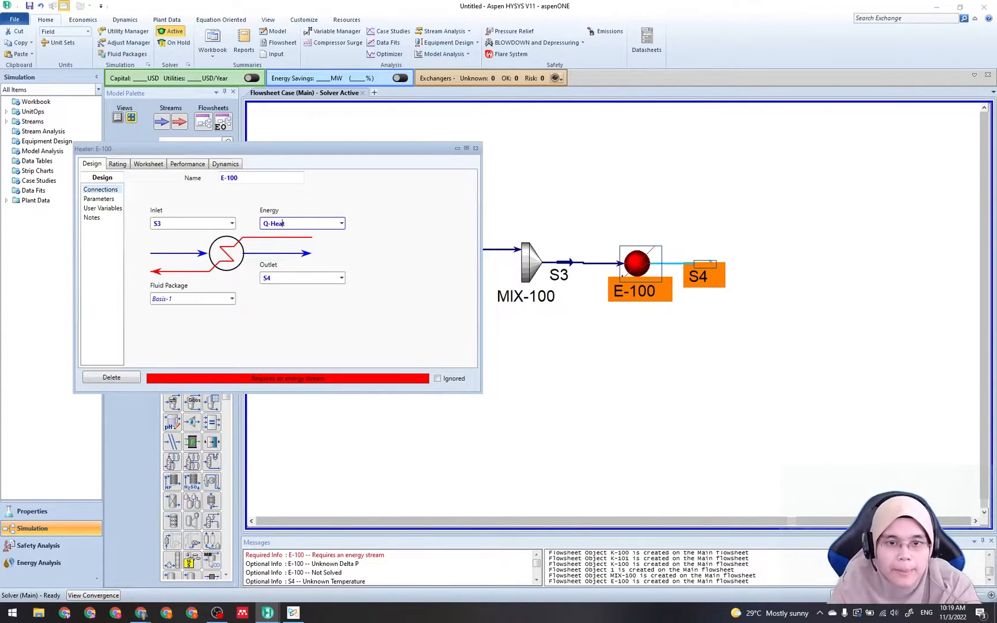
text(er1)
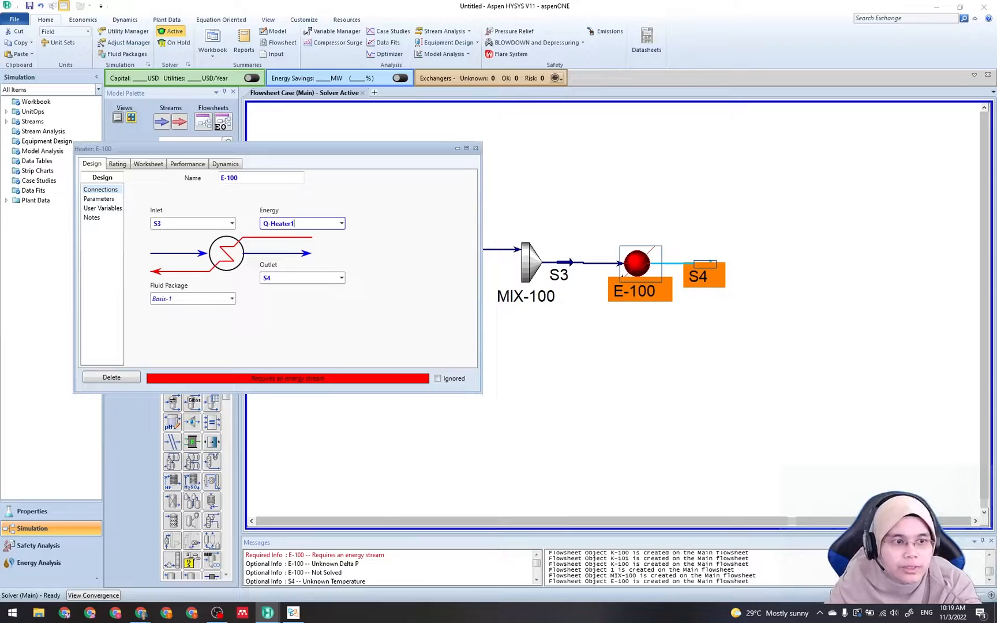
key(BackSpace)
key(Tab)
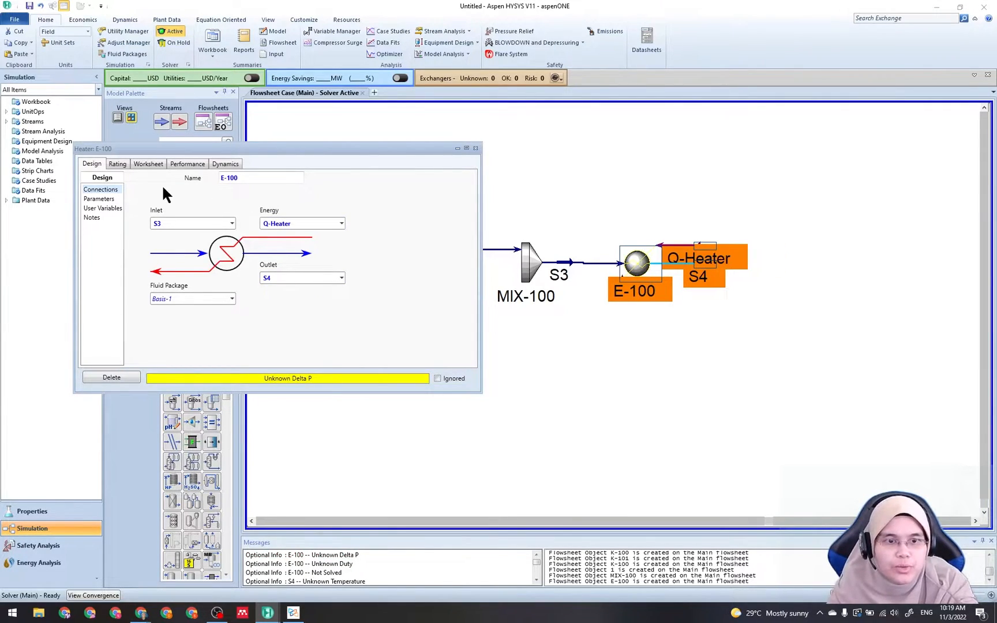
Set heater E-100's Delta P to 0 psi in its design parameters
click(101, 199)
click(199, 193)
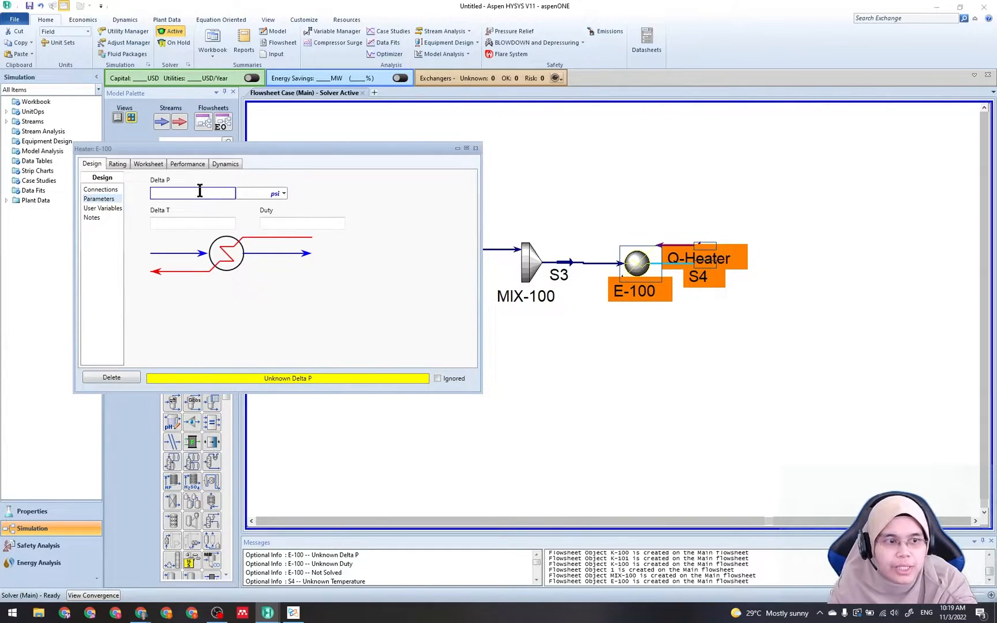
text(0)
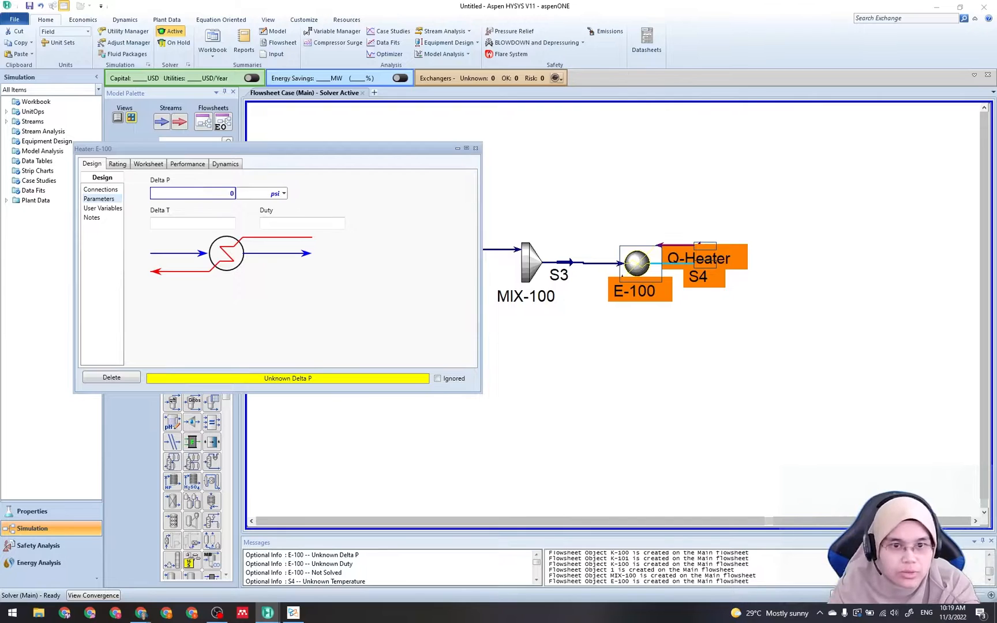
key(Return)
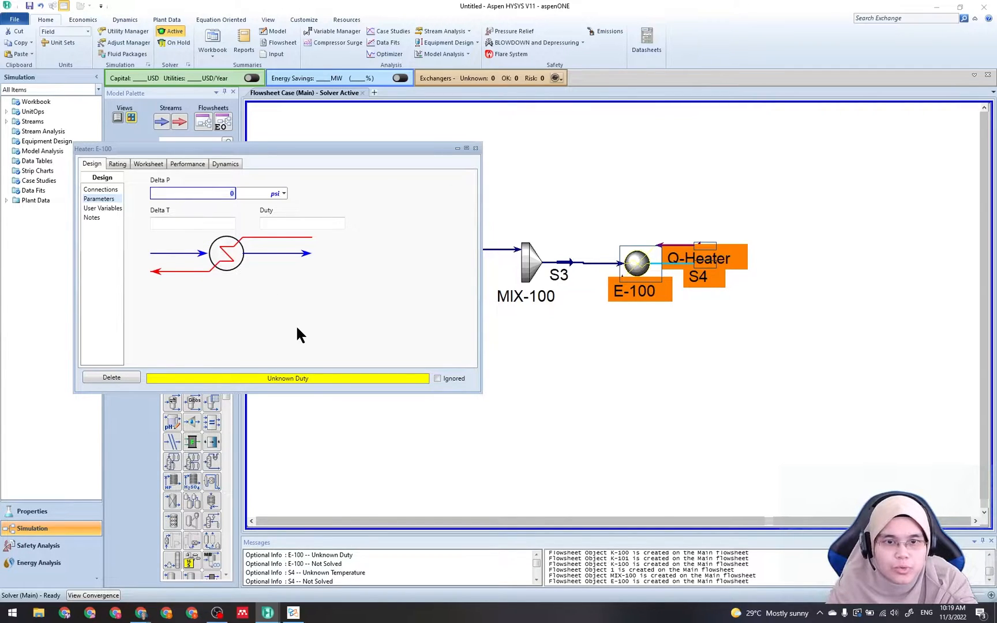
Check step 4.16 and its heater worksheet figure in Xodo for the outlet temperature specification, and return to Aspen HYSYS
click(293, 614)
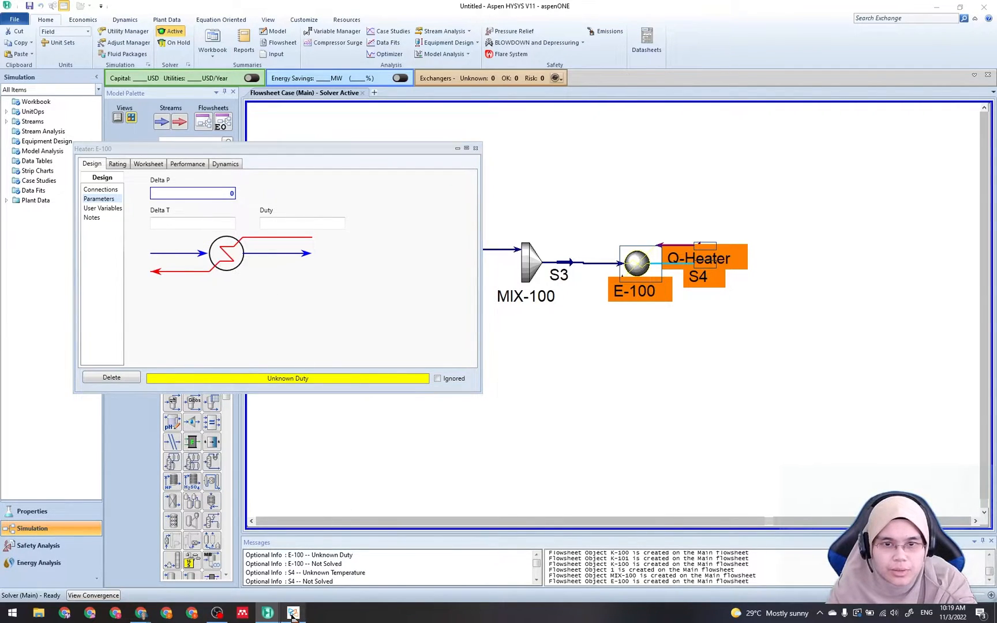
scroll(506, 393, down, 8)
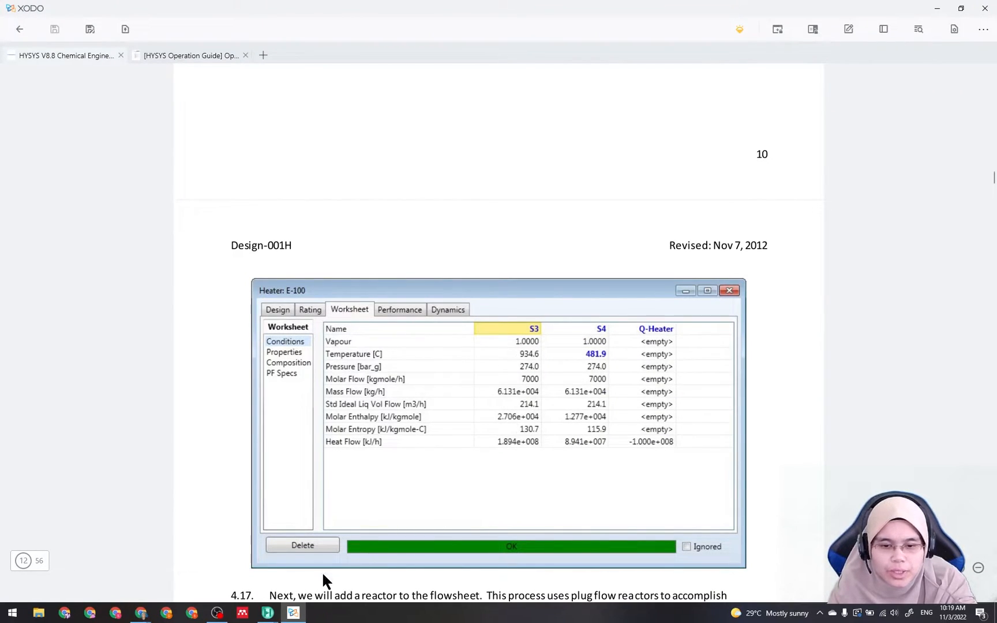
scroll(402, 407, up, 8)
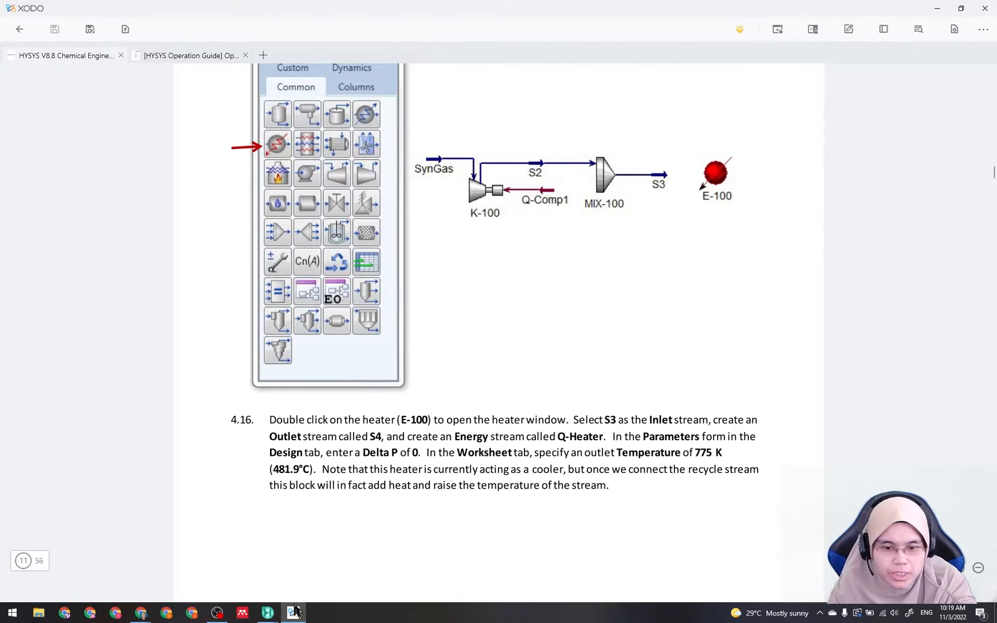
click(269, 614)
click(304, 563)
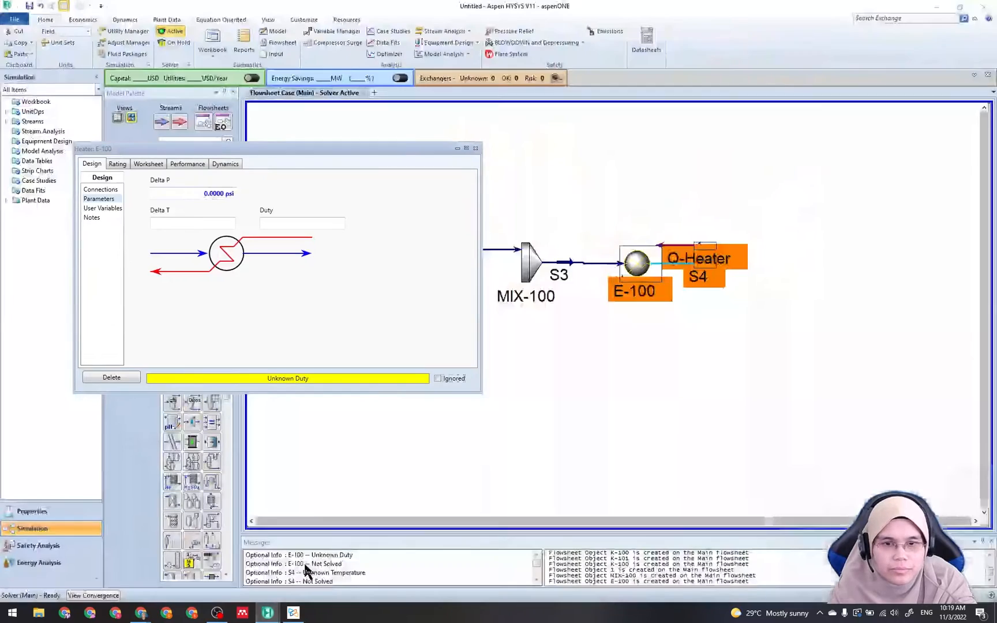
Set outlet stream S4's temperature to 481.9 °C in heater E-100's worksheet, checking the value against the guide in Xodo
click(153, 166)
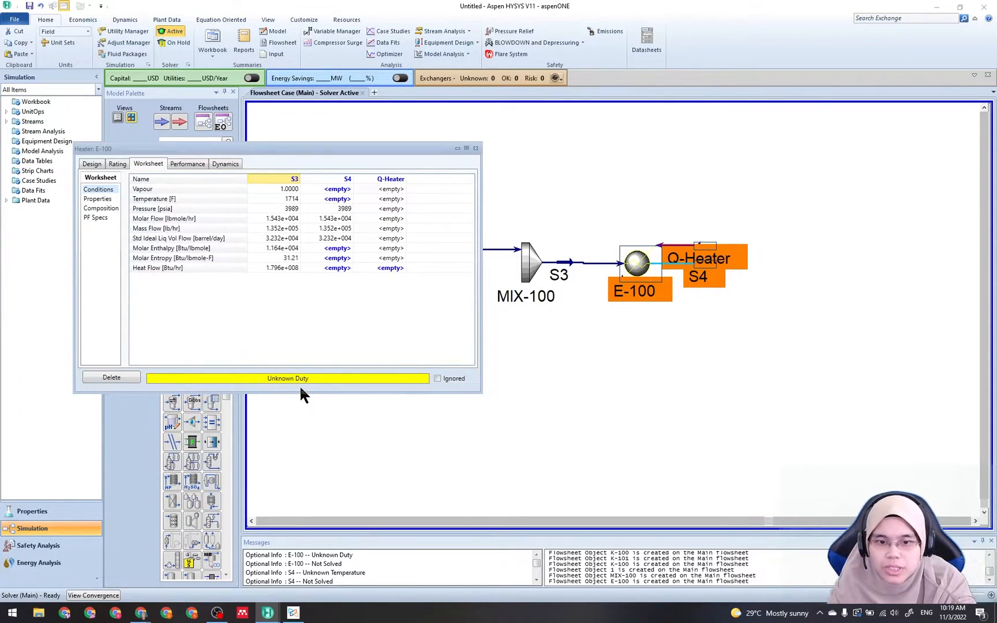
click(334, 199)
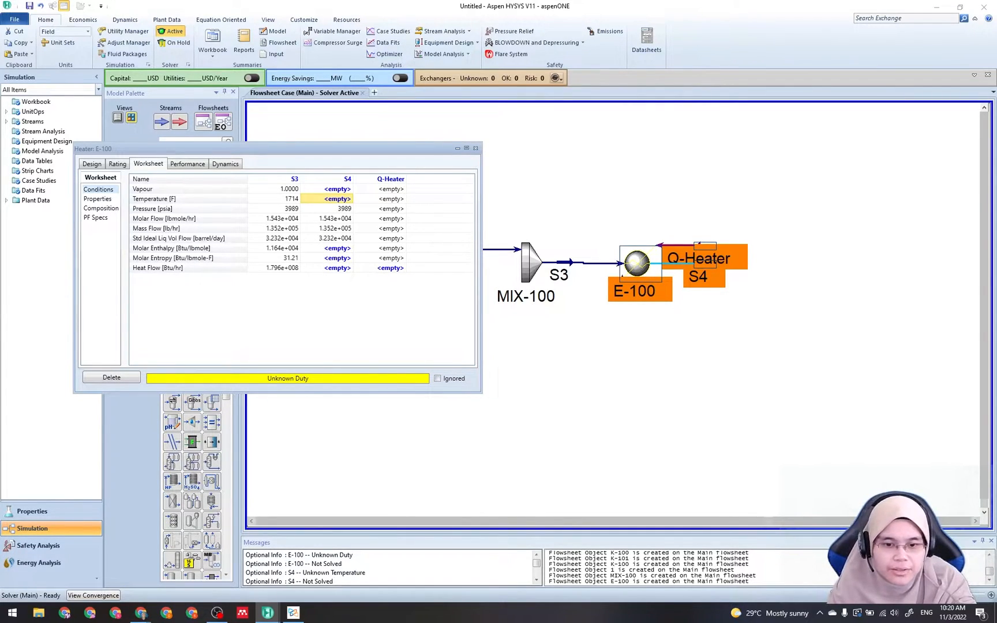
click(295, 615)
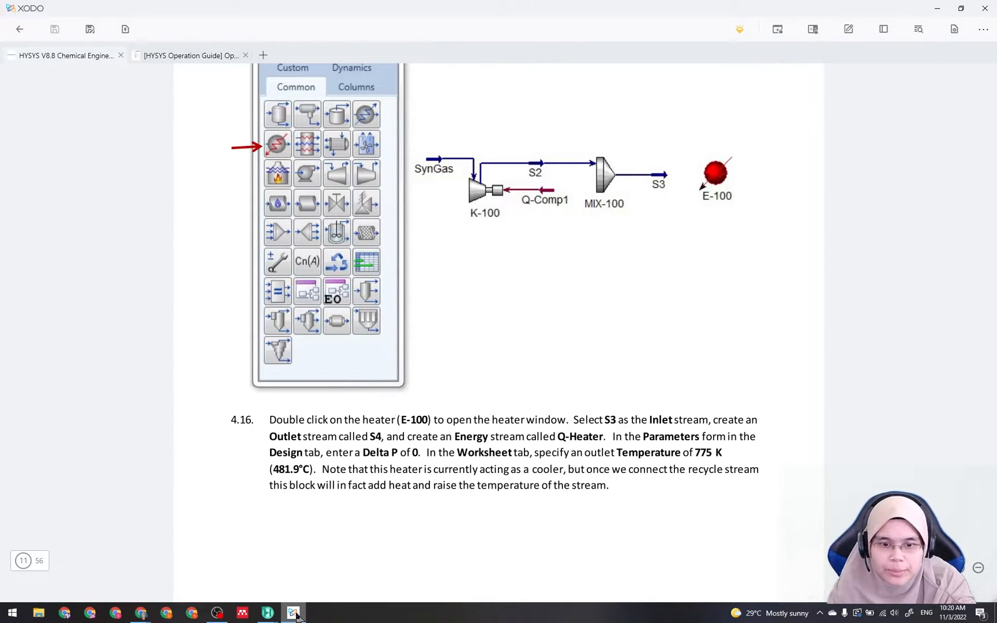
click(295, 615)
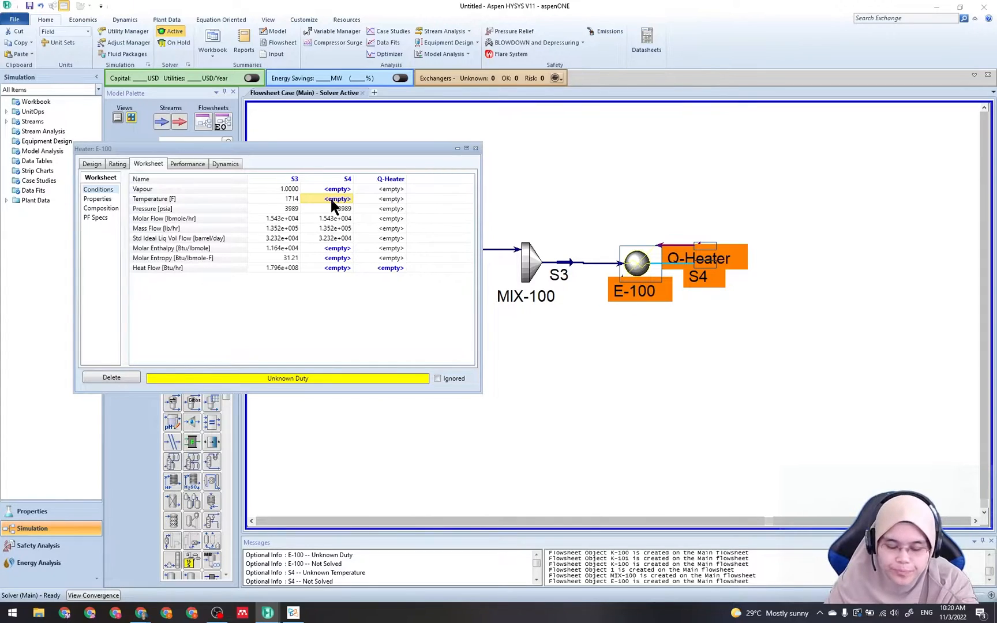
text(481)
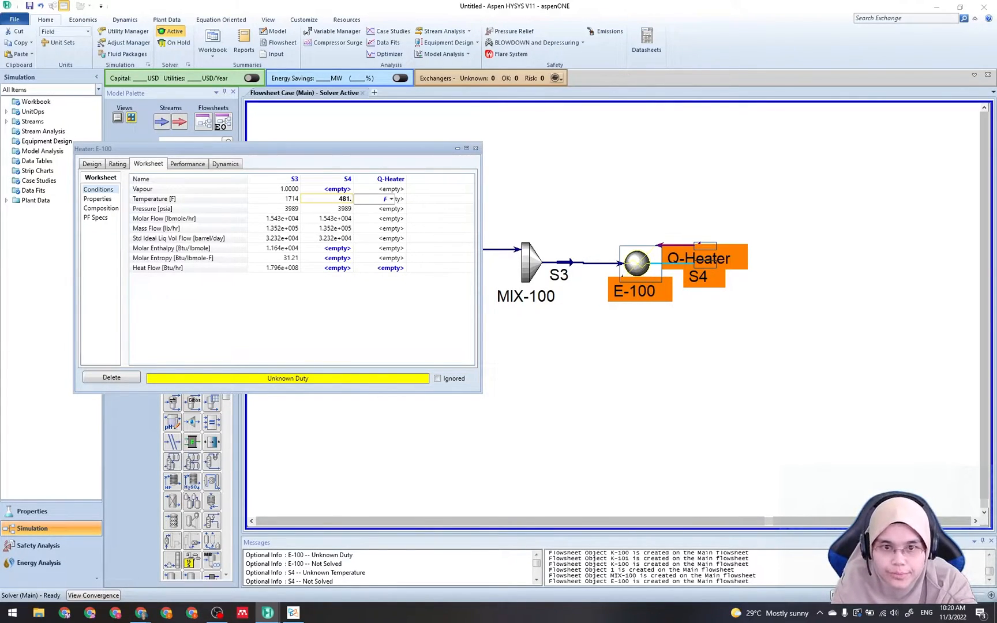
text(.9)
click(392, 199)
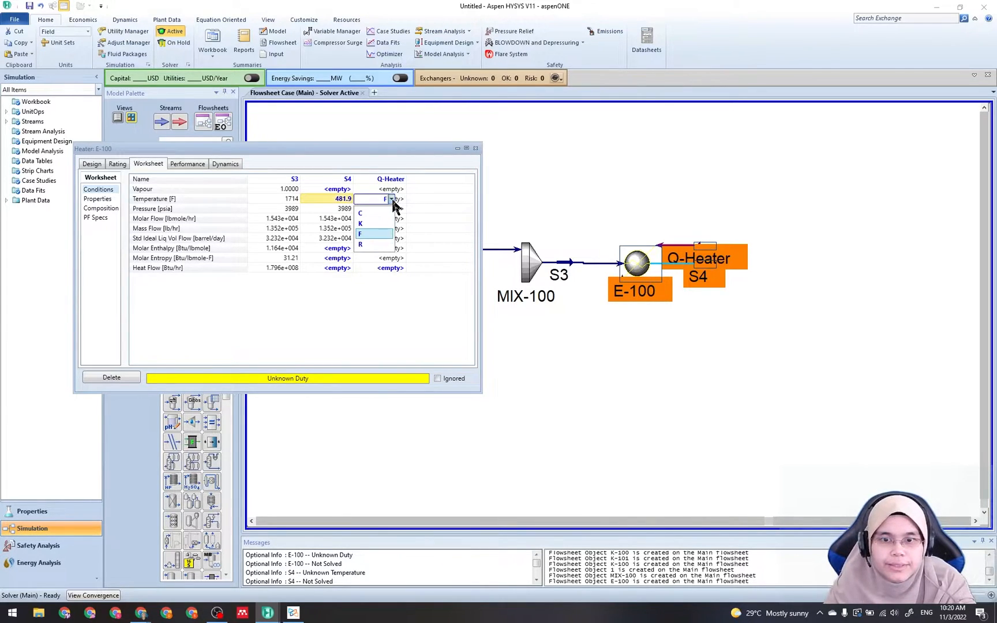
click(373, 212)
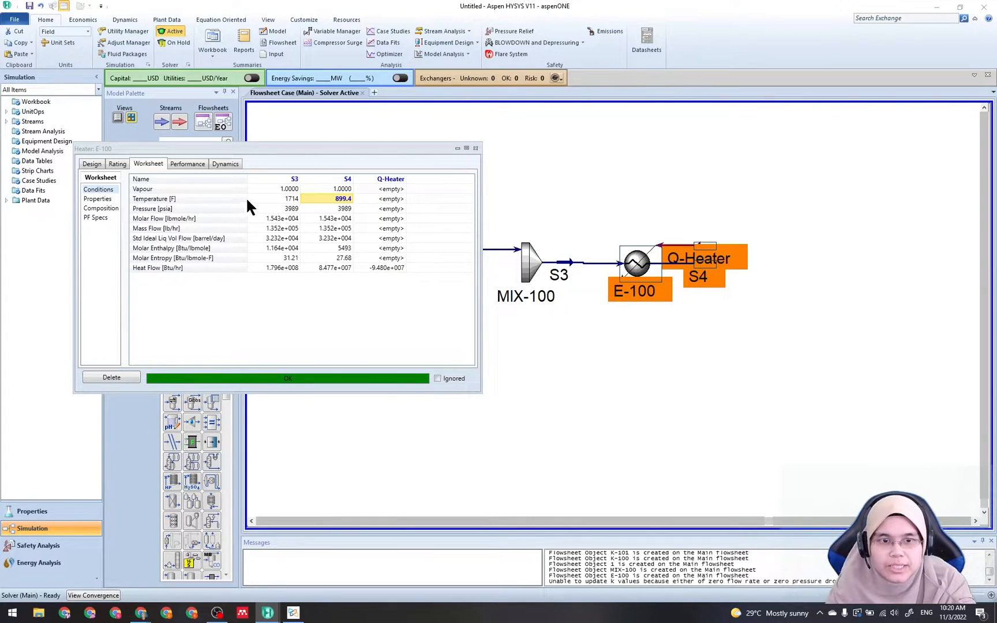
Inspect the S3 and S4 temperatures in the heater's worksheet, compare with step 4.16's note in Xodo, and return to Aspen HYSYS
mouse_move(293, 204)
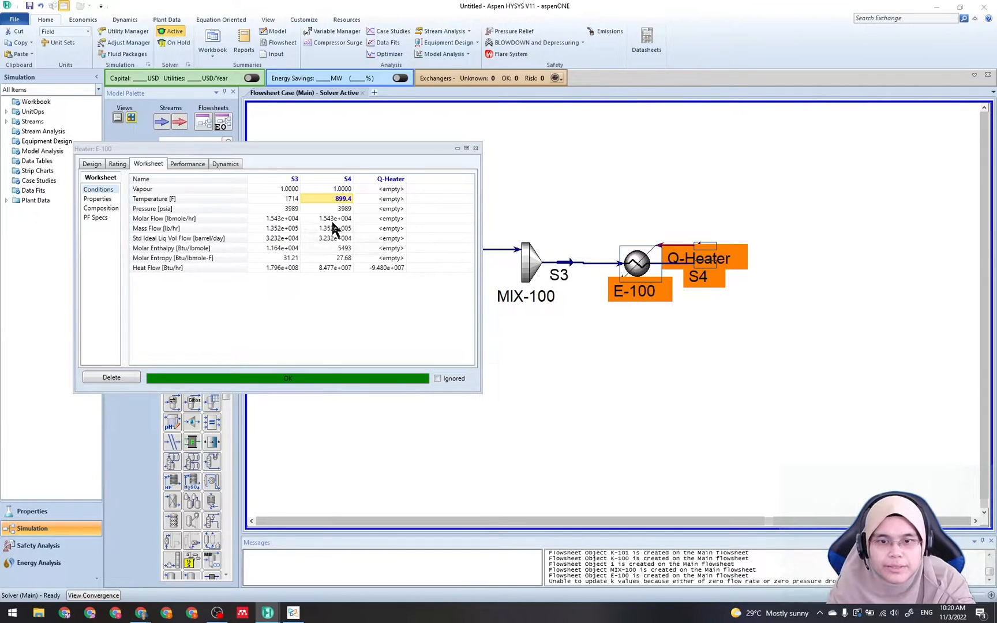
mouse_move(340, 202)
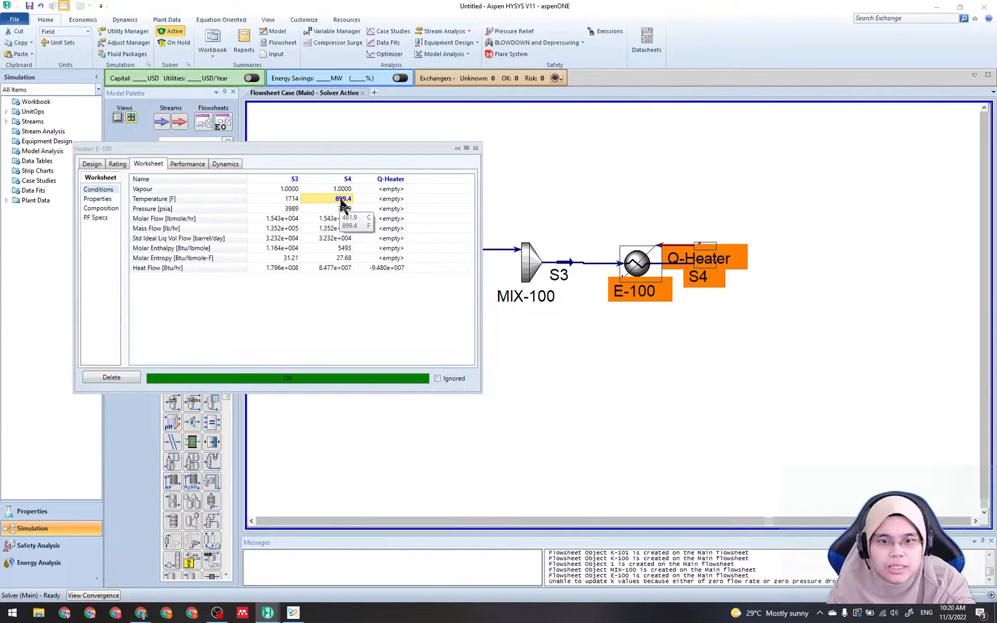
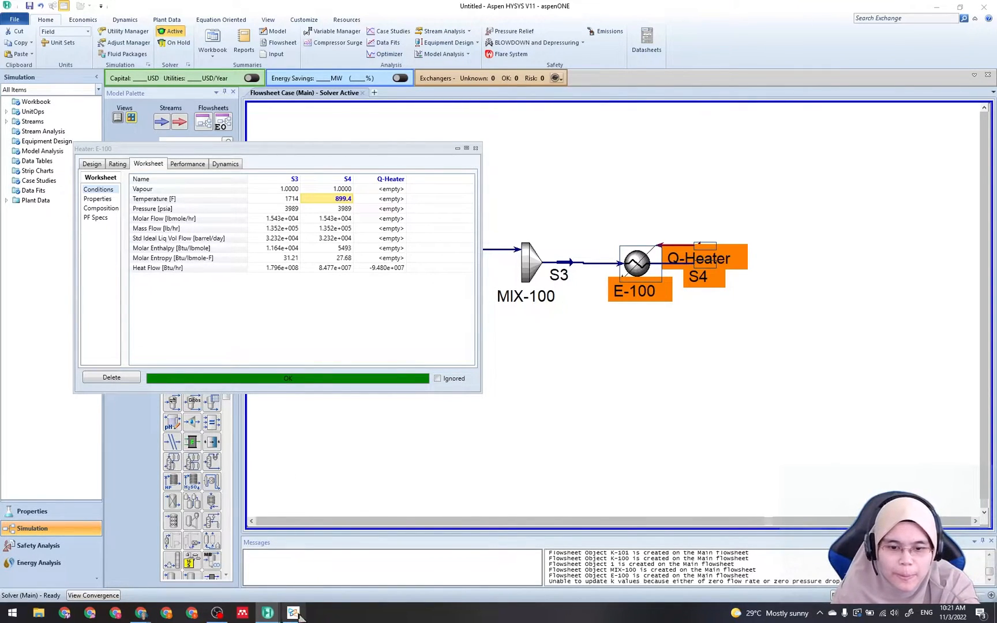
click(294, 613)
scroll(516, 314, down, 2)
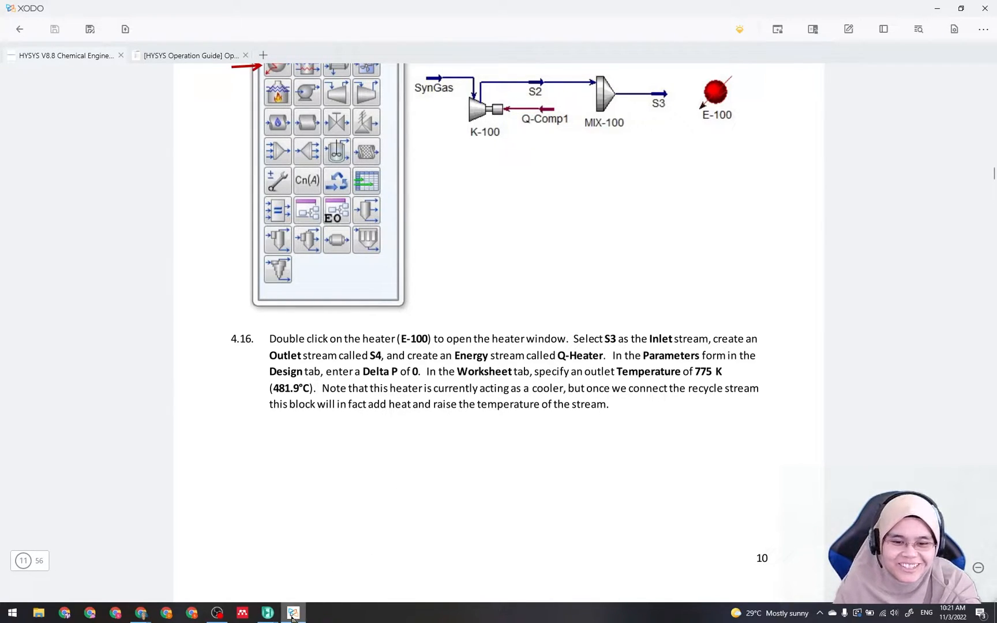
mouse_move(269, 616)
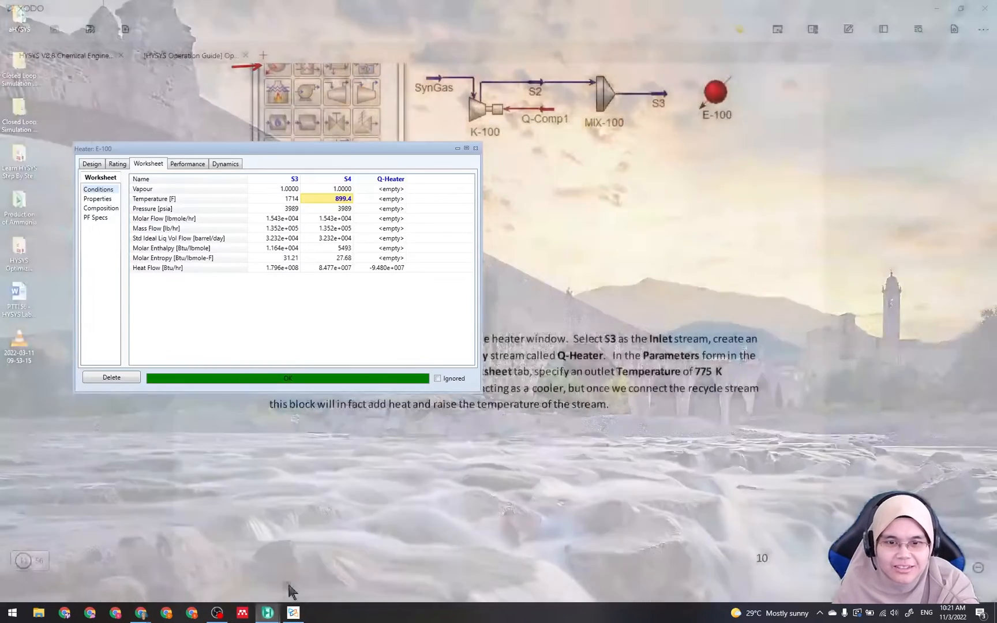
click(291, 588)
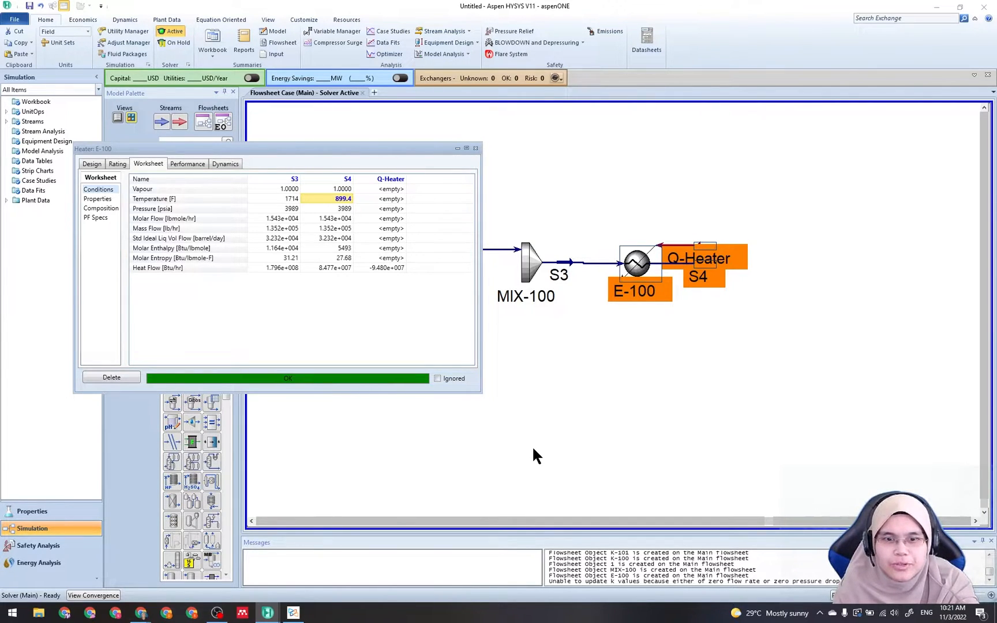
Close heater E-100's window and examine the SynGas and S2 conditions in compressor K-100's worksheet
click(475, 148)
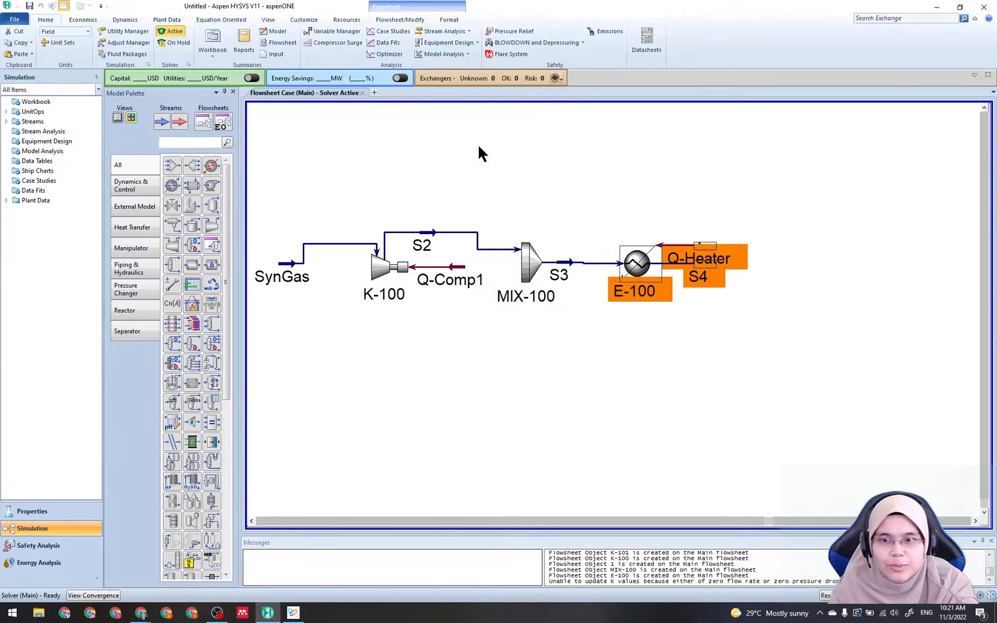
click(638, 449)
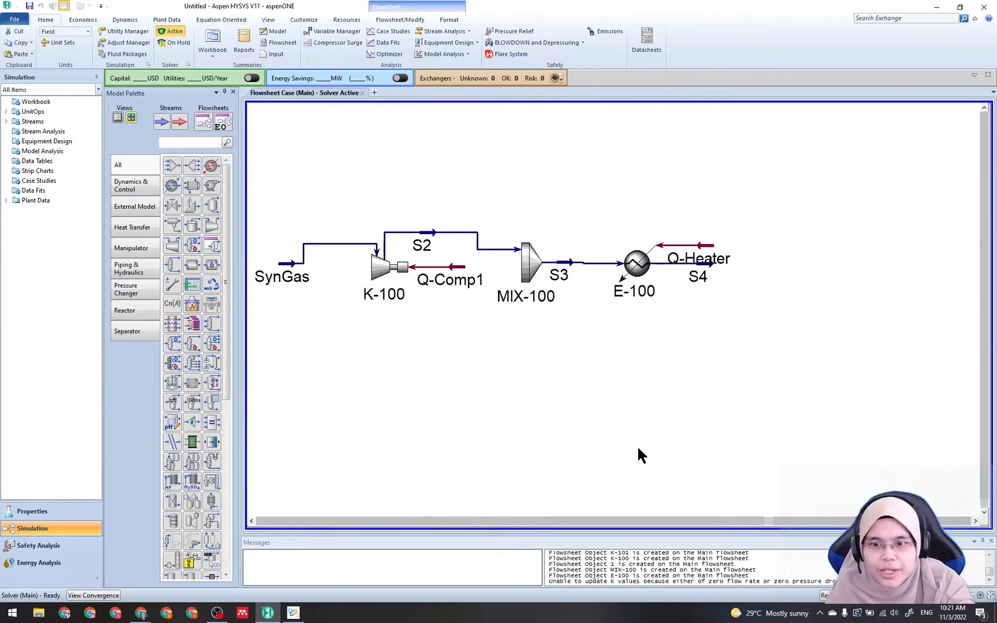
click(425, 239)
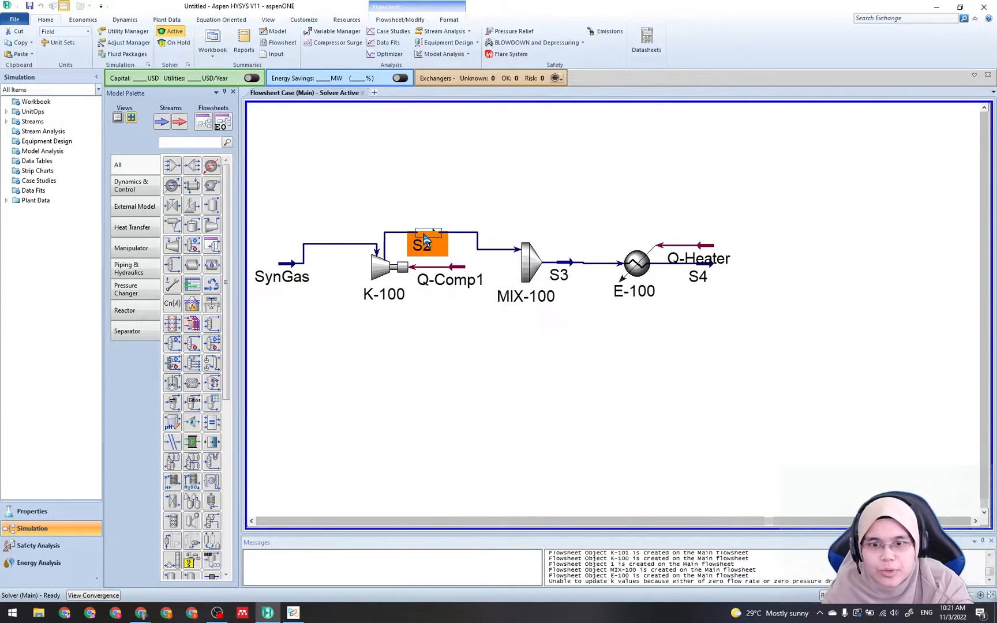
double_click(381, 270)
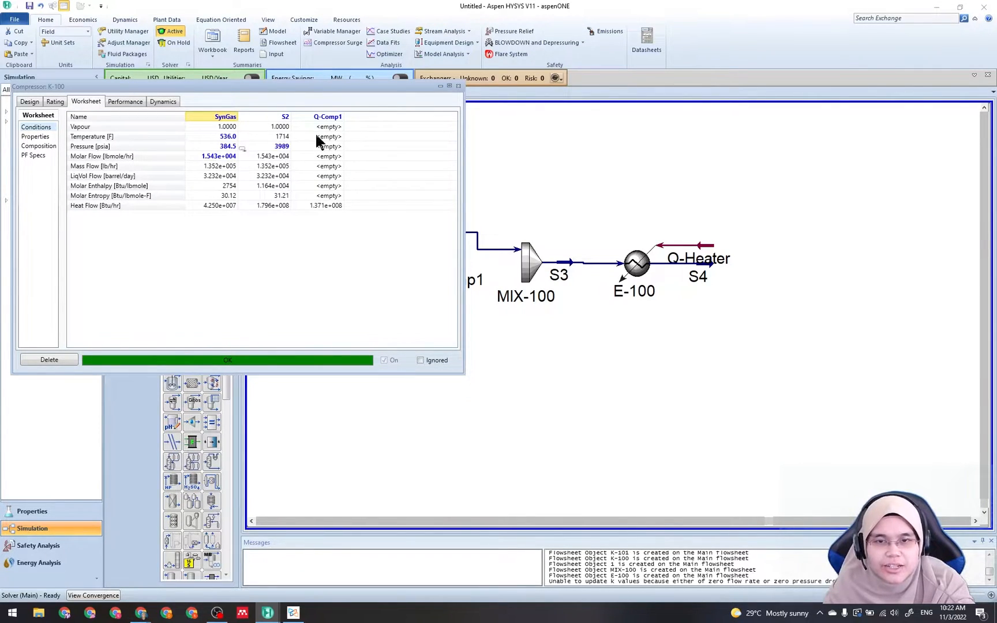
click(459, 86)
click(483, 354)
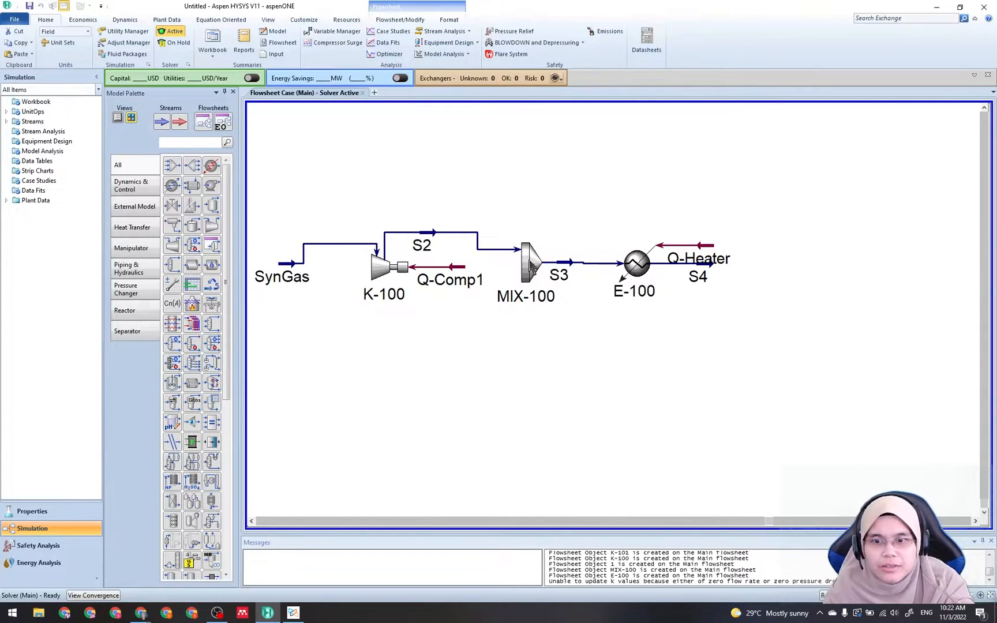
Examine the S2 and S3 temperatures and pressures in mixer MIX-100's worksheet, enlarging its window to show the full table
double_click(531, 262)
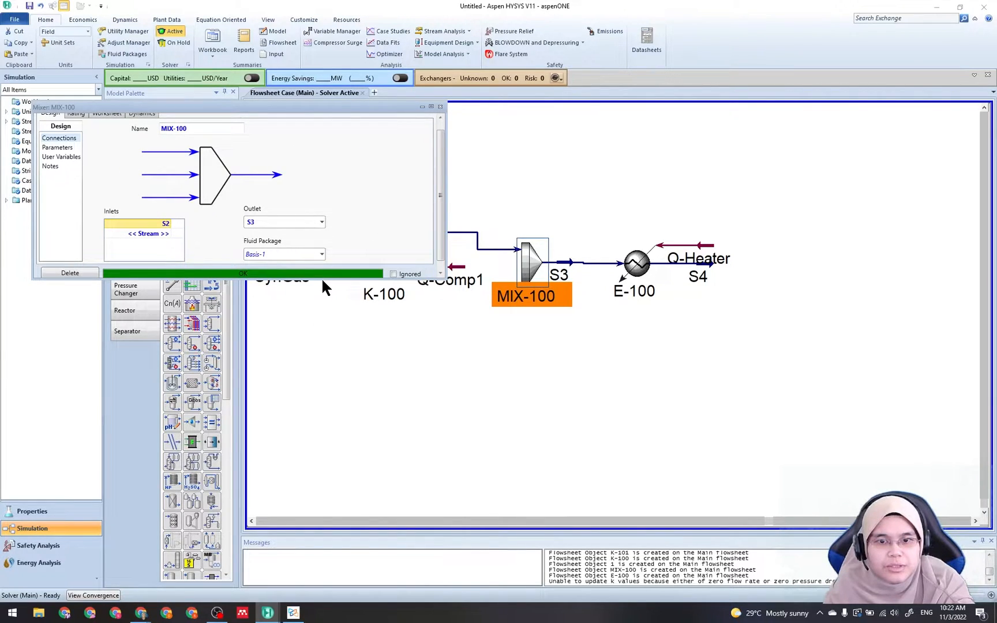
drag(322, 279, 306, 378)
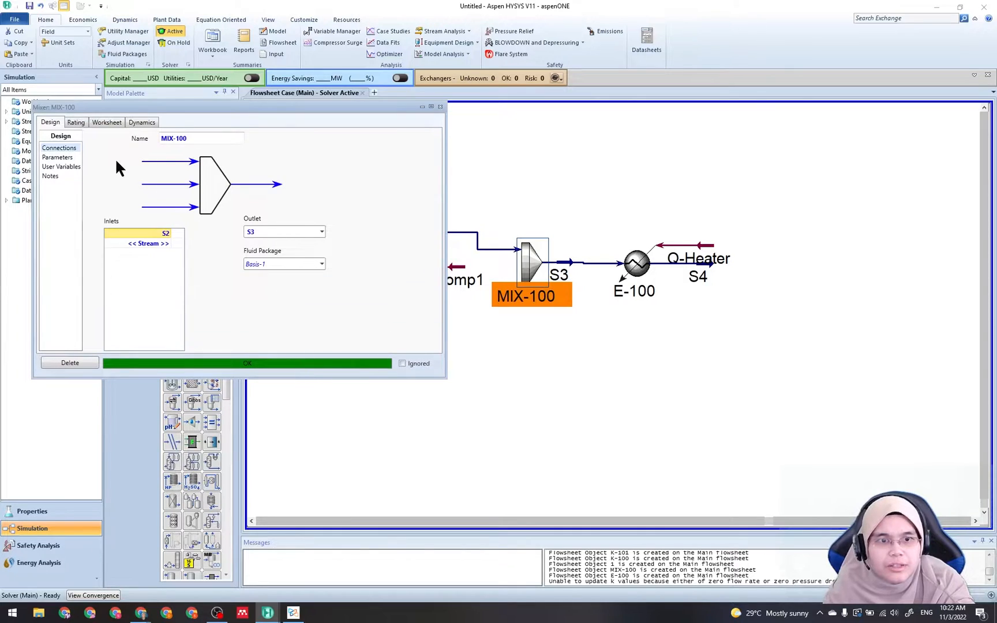
click(108, 122)
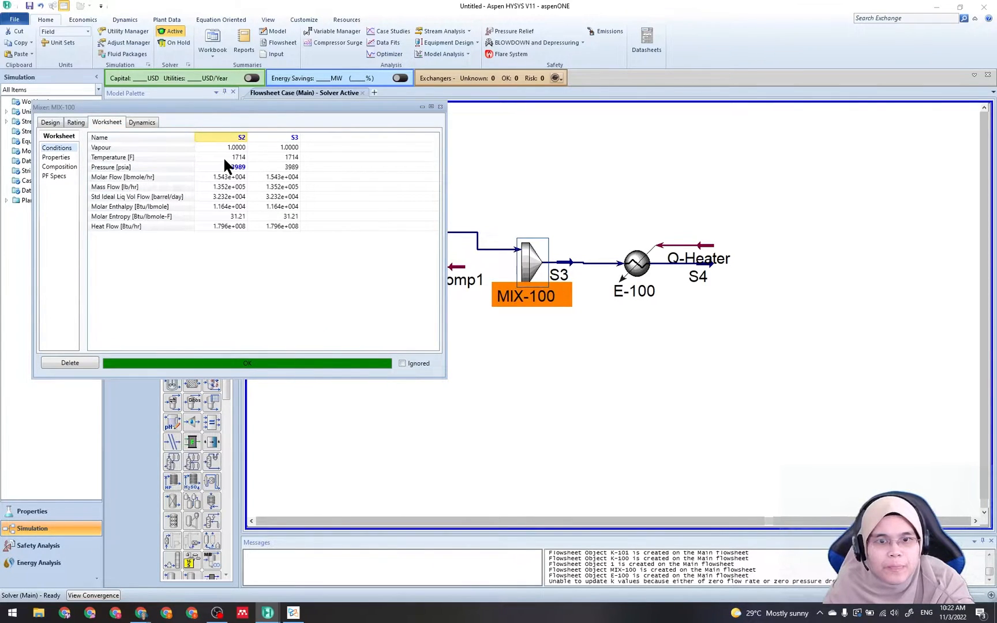
mouse_move(296, 163)
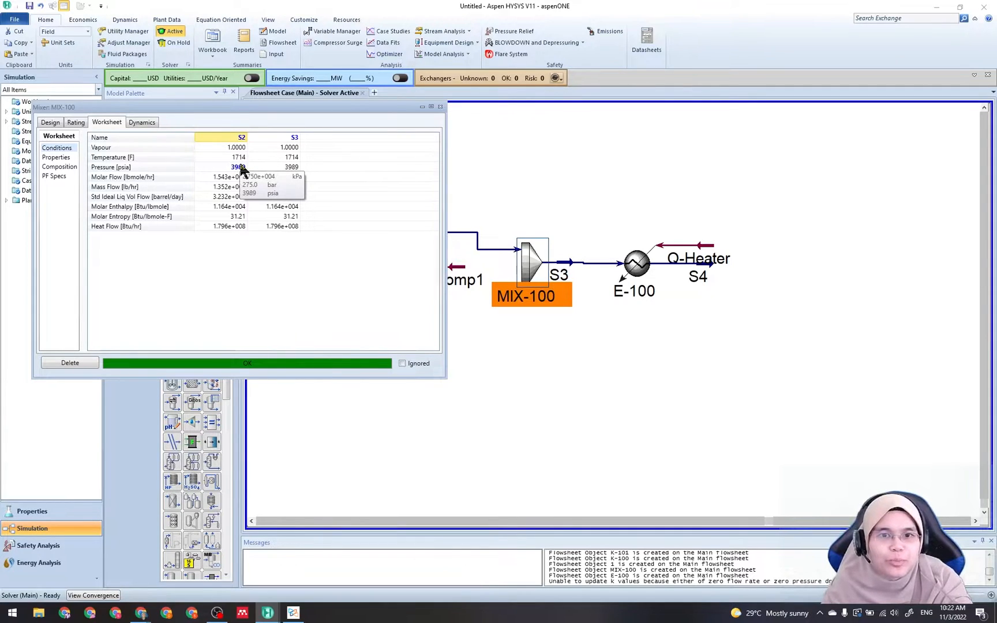
mouse_move(243, 167)
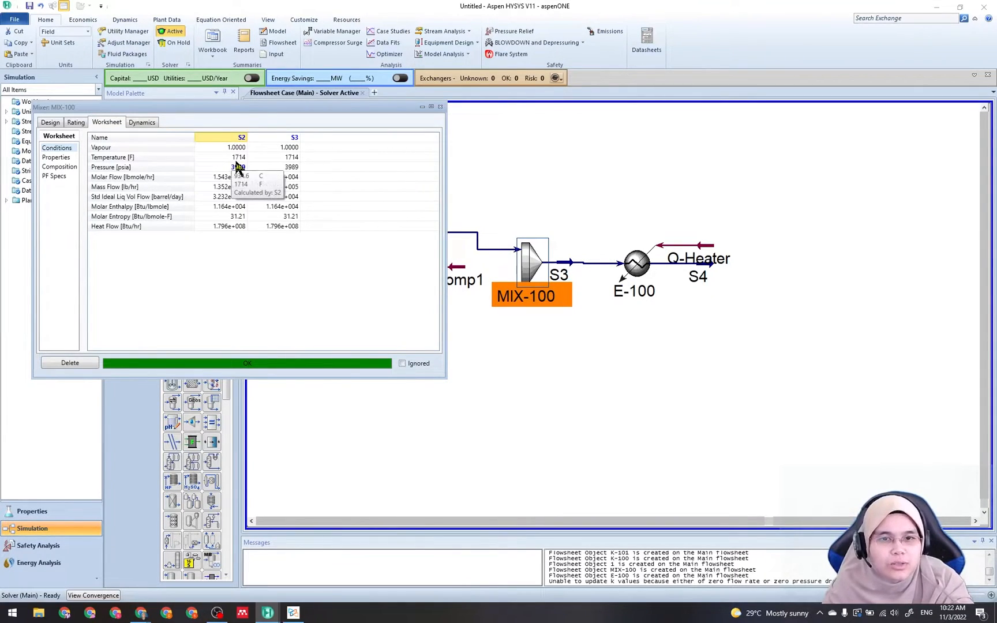
Close the mixer's worksheet, switch to the XODO guide and read the instructions for the heater E-100 outlet and the conversion reactor
click(440, 108)
mouse_move(686, 272)
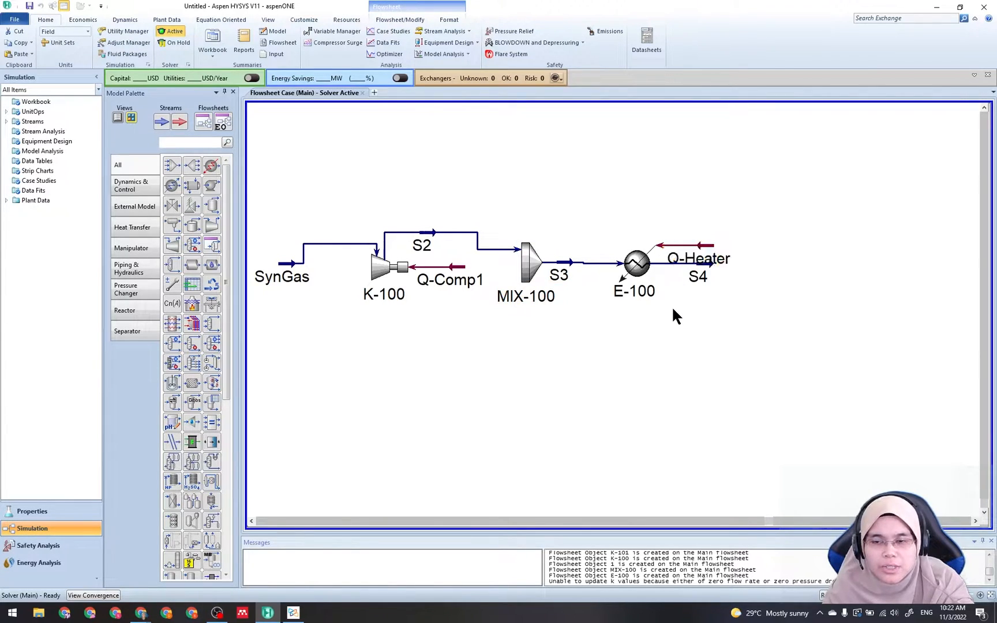
click(687, 271)
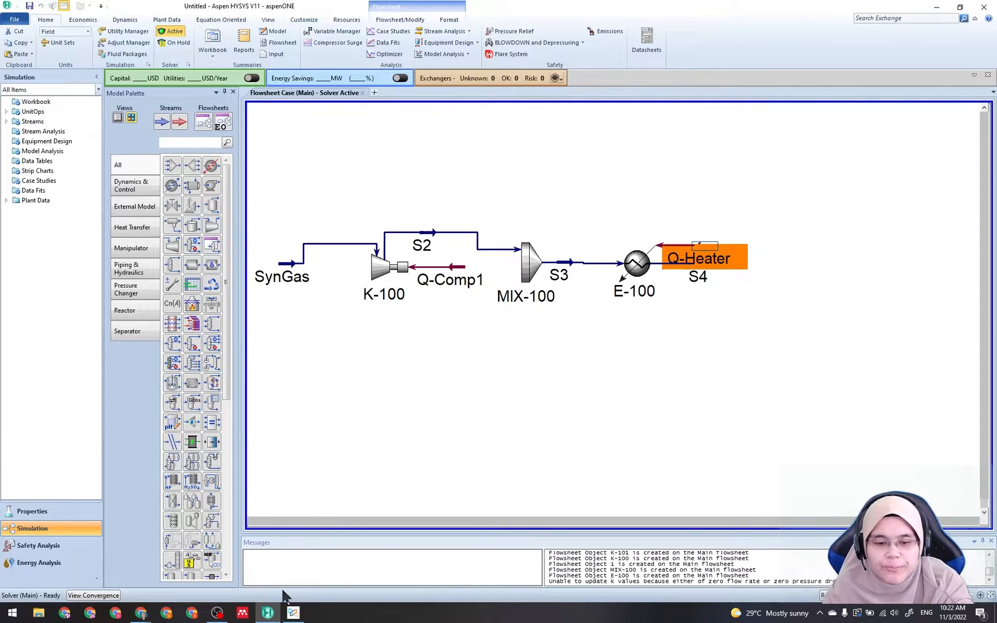
click(290, 613)
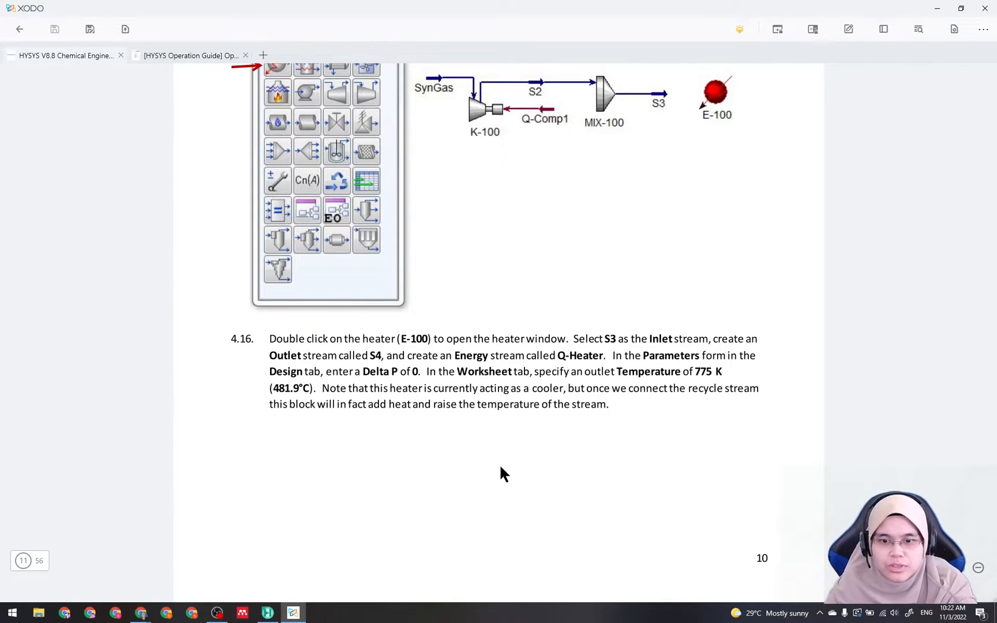
scroll(500, 473, down, 4)
scroll(500, 474, up, 1)
scroll(500, 473, up, 3)
scroll(500, 474, down, 10)
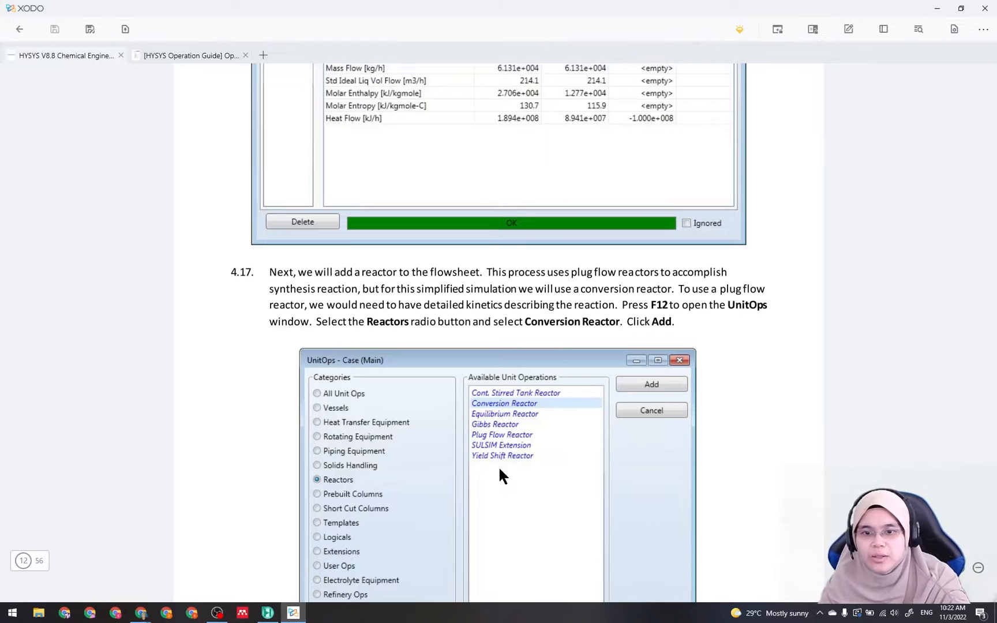
scroll(500, 470, down, 7)
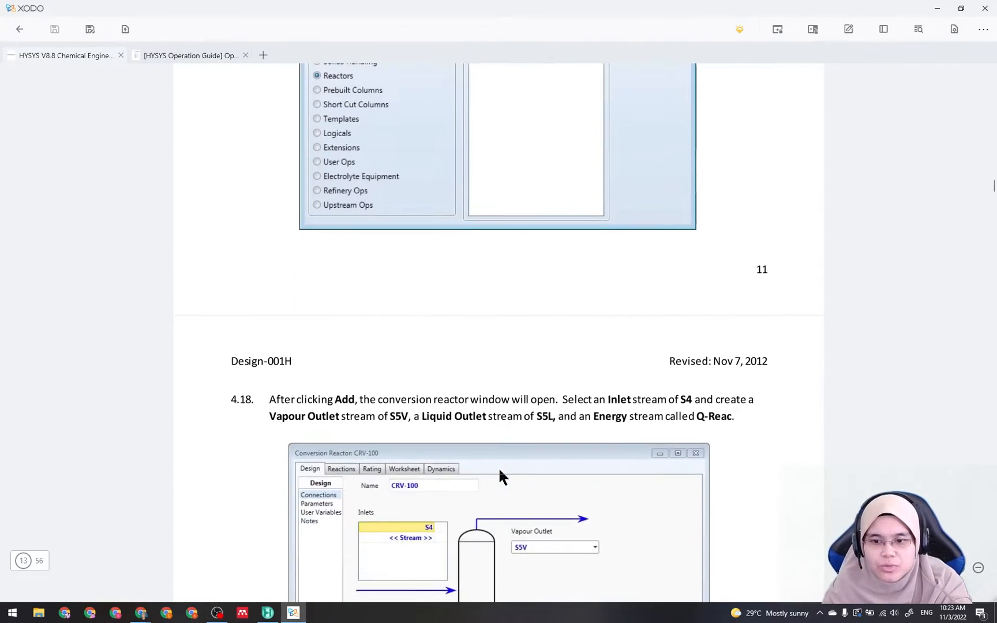
scroll(500, 471, up, 10)
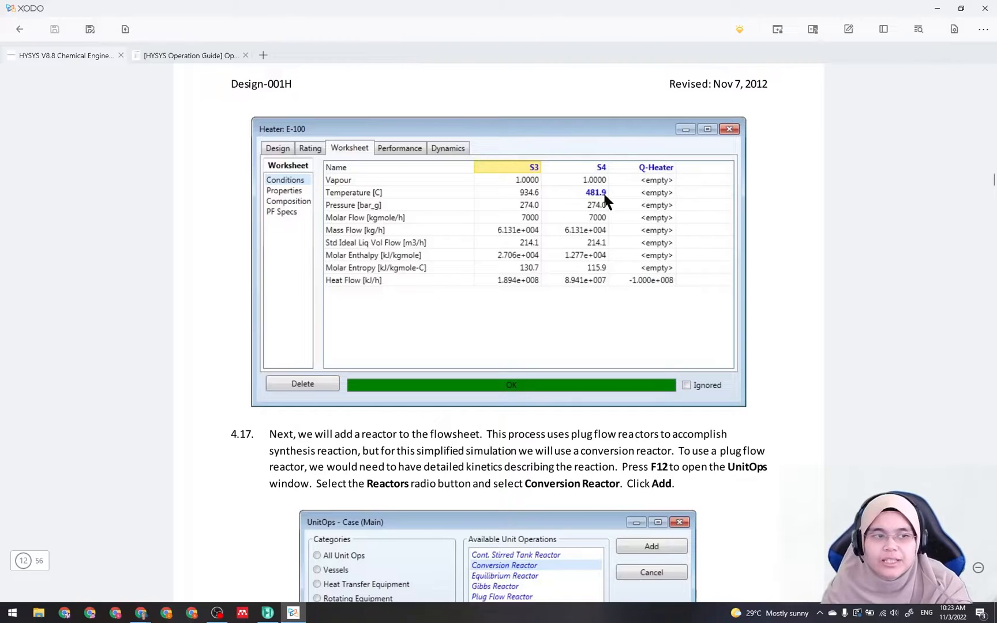
Switch to Aspen HYSYS and move heater E-100 slightly closer to mixer MIX-100 on the flowsheet
click(267, 612)
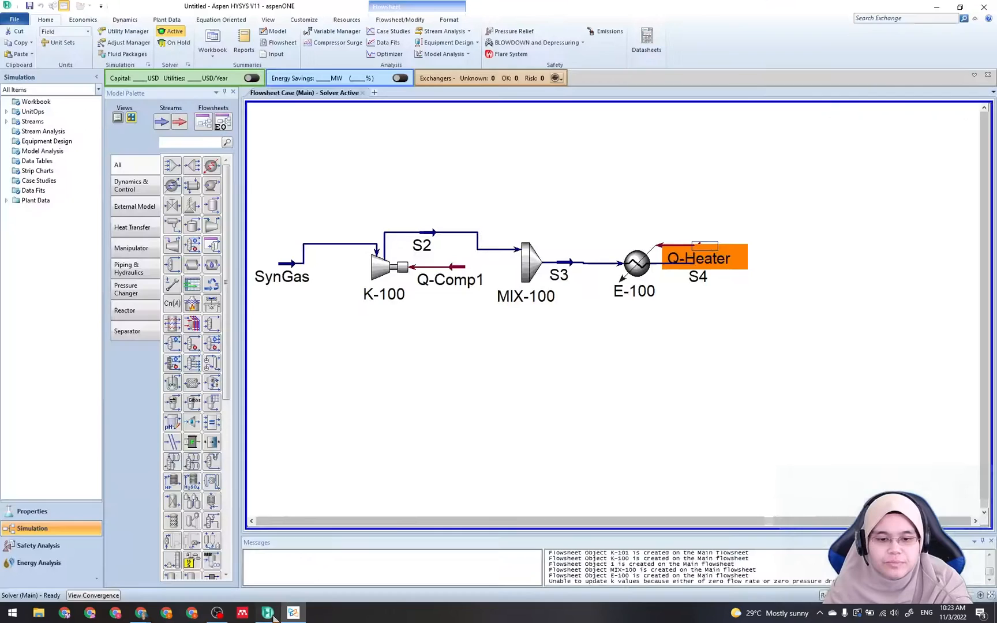
click(482, 388)
drag(638, 267, 627, 265)
click(632, 318)
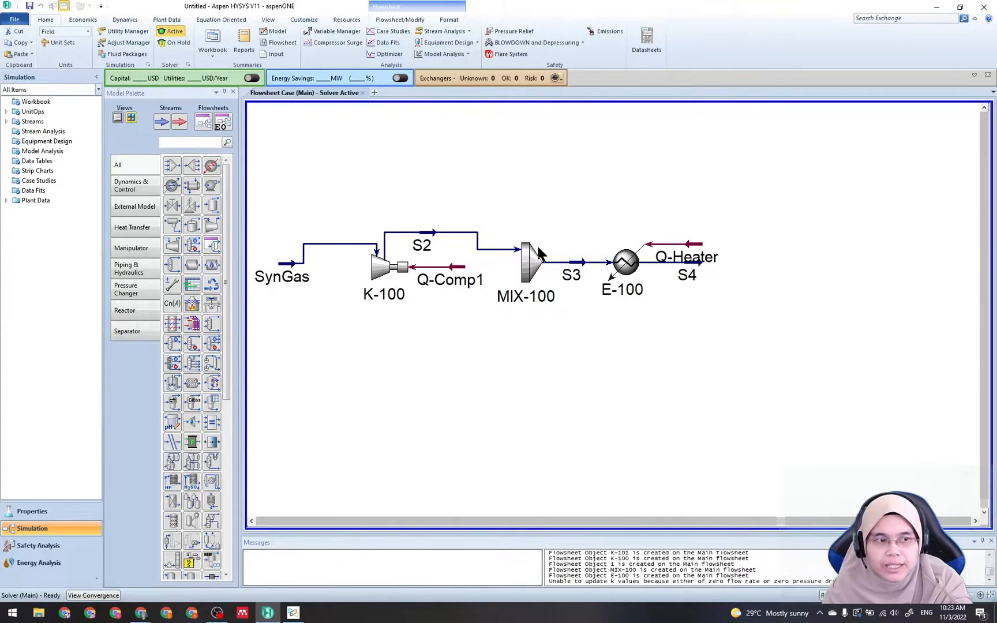
mouse_move(540, 248)
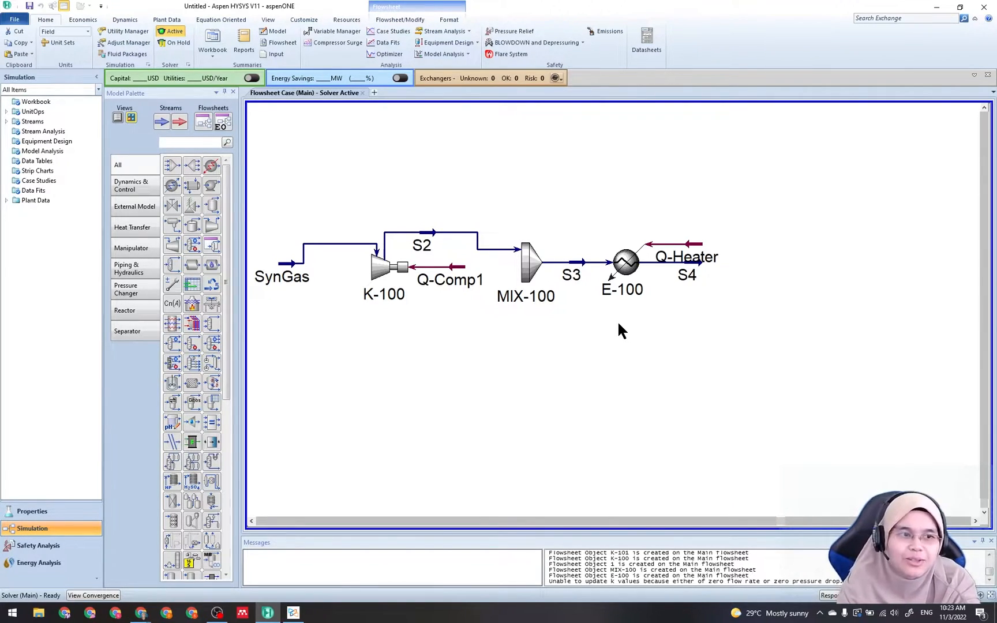
Review the worksheet conditions of the SynGas feed stream and close its window
click(290, 267)
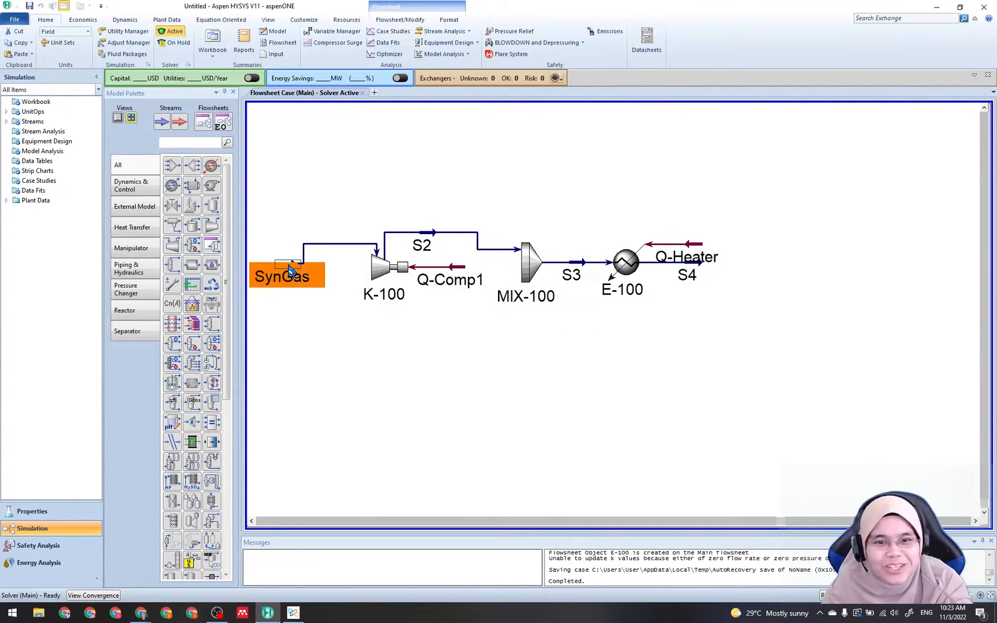
double_click(289, 267)
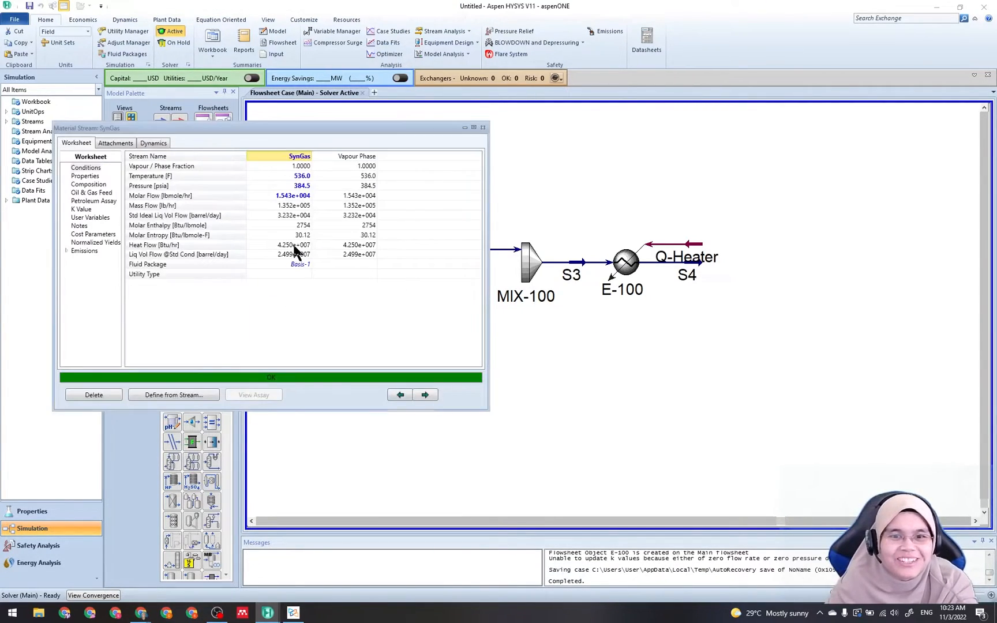
click(483, 127)
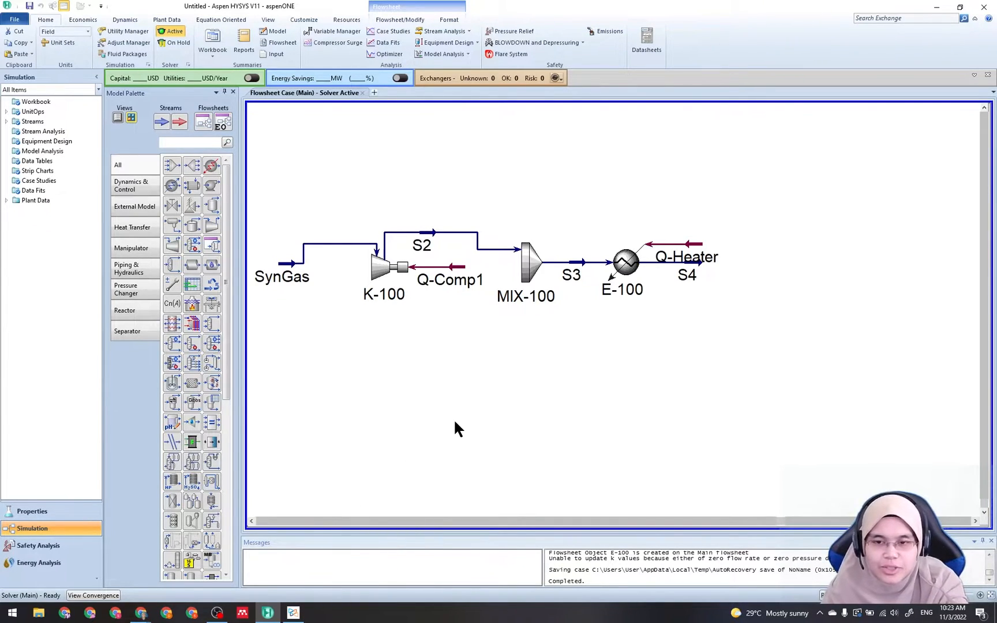
Check step 4.17 in the XODO guide, then place a Conversion Reactor on the HYSYS flowsheet downstream of heater E-100
click(269, 613)
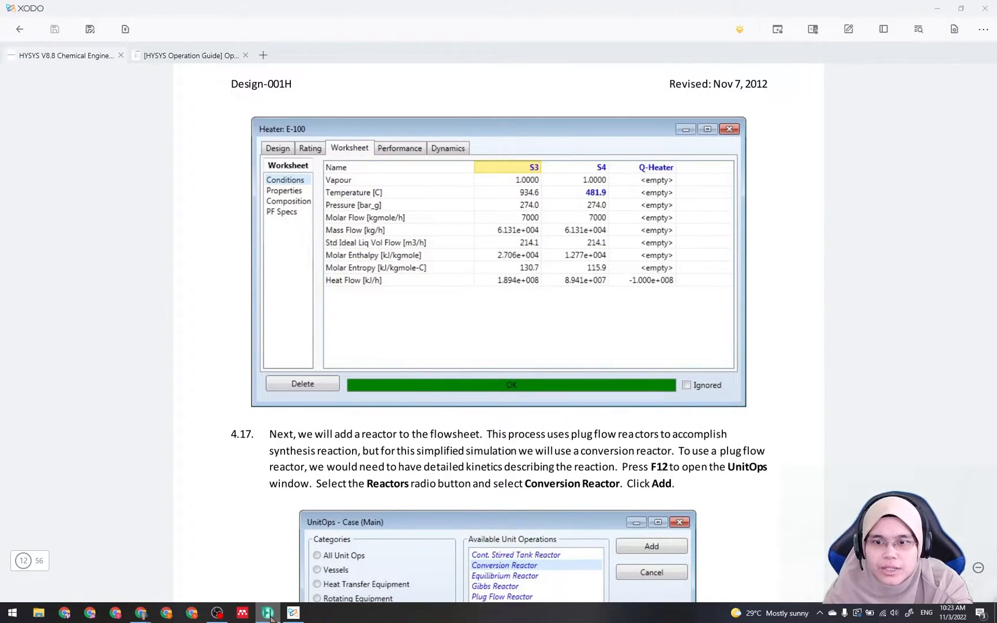
click(269, 612)
click(269, 613)
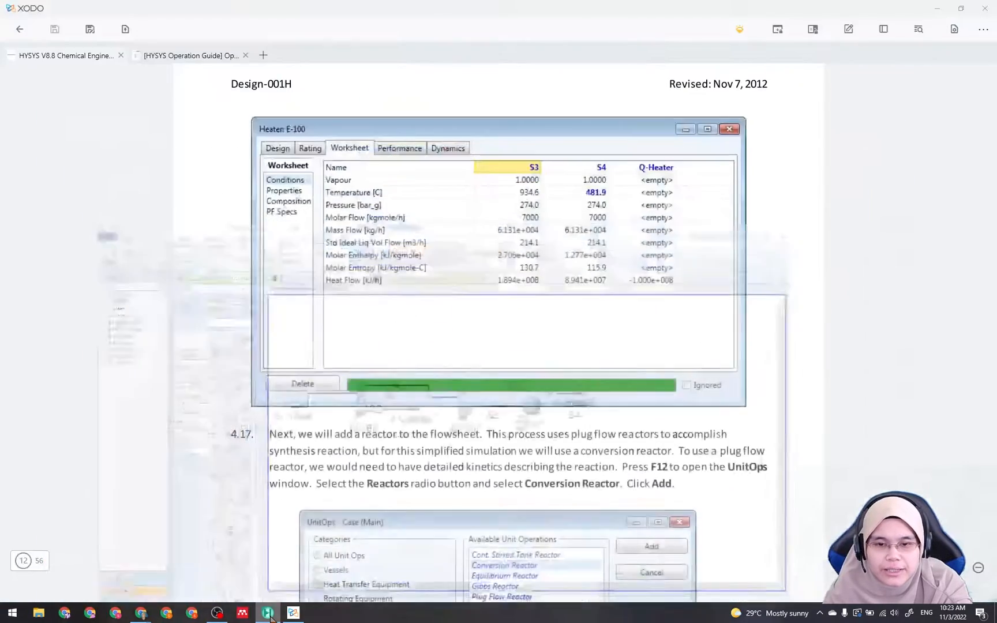
click(269, 612)
click(269, 613)
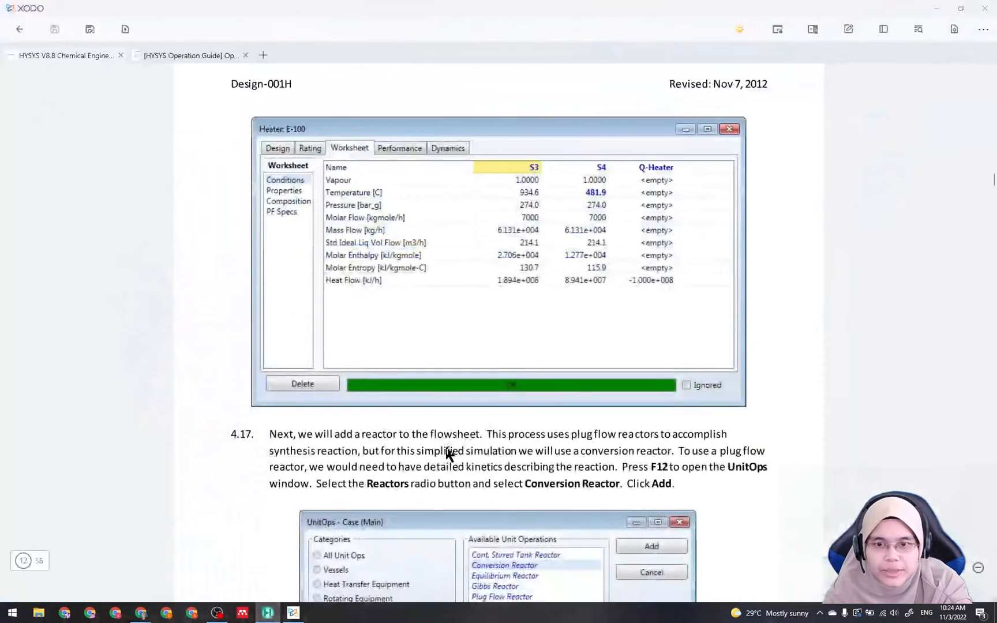
scroll(444, 447, down, 4)
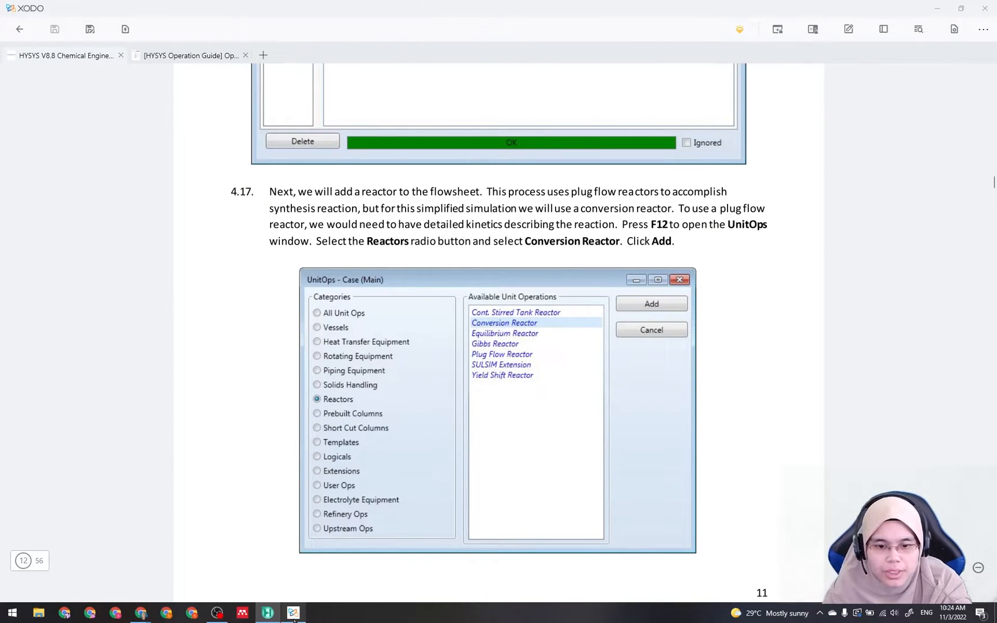
click(269, 614)
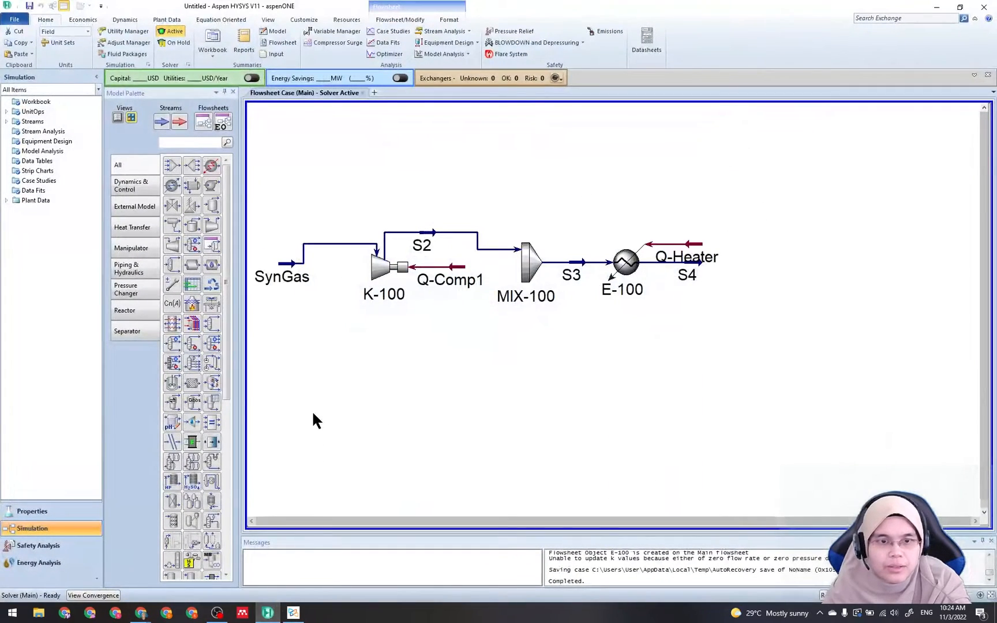
click(126, 318)
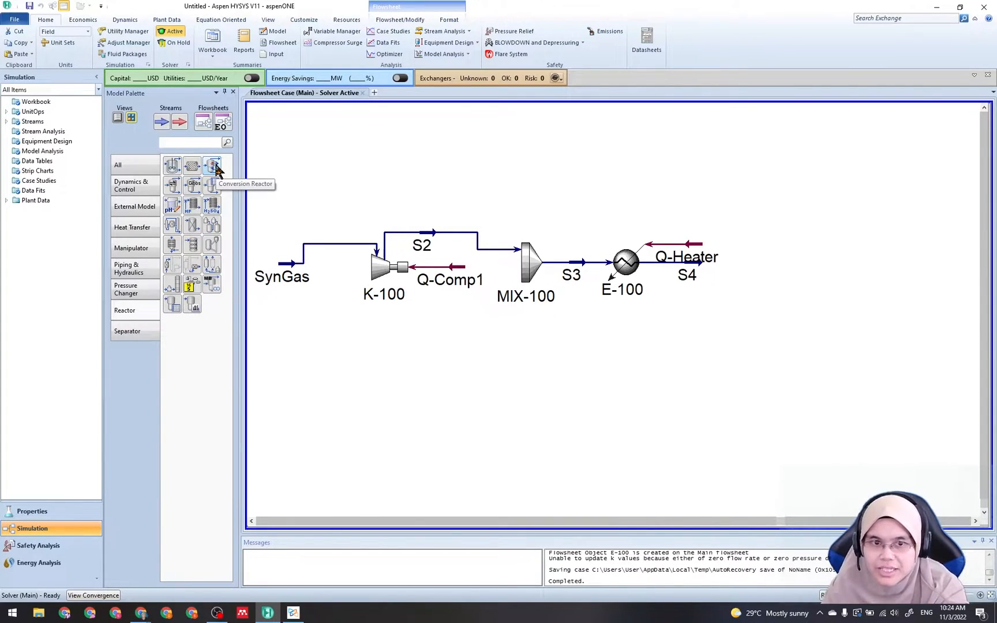
drag(217, 169, 740, 315)
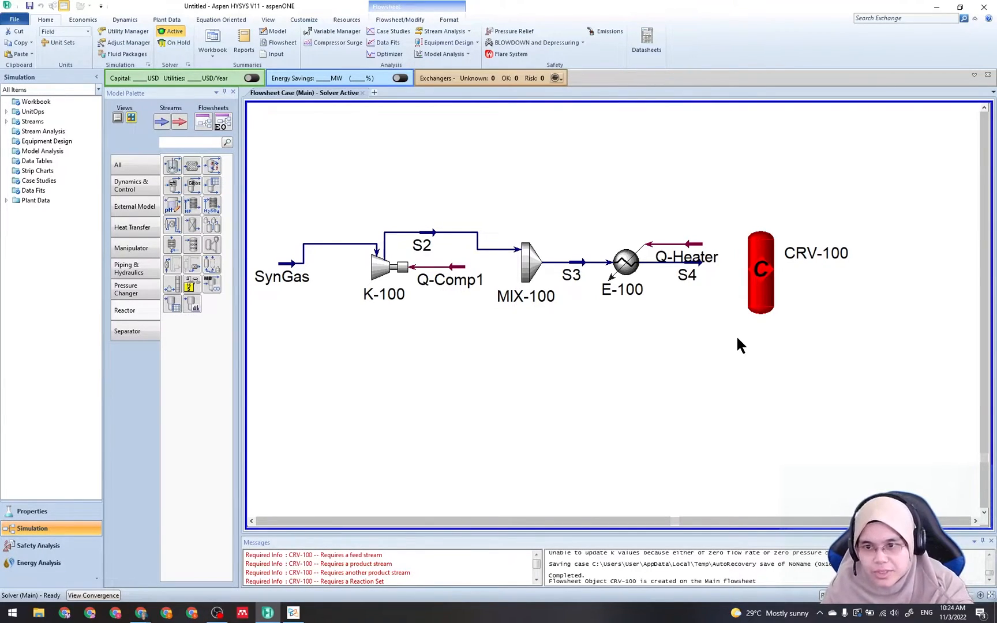
Consult step 4.18 in the XODO guide and connect stream S4 as the inlet of reactor CRV-100 in HYSYS
click(293, 613)
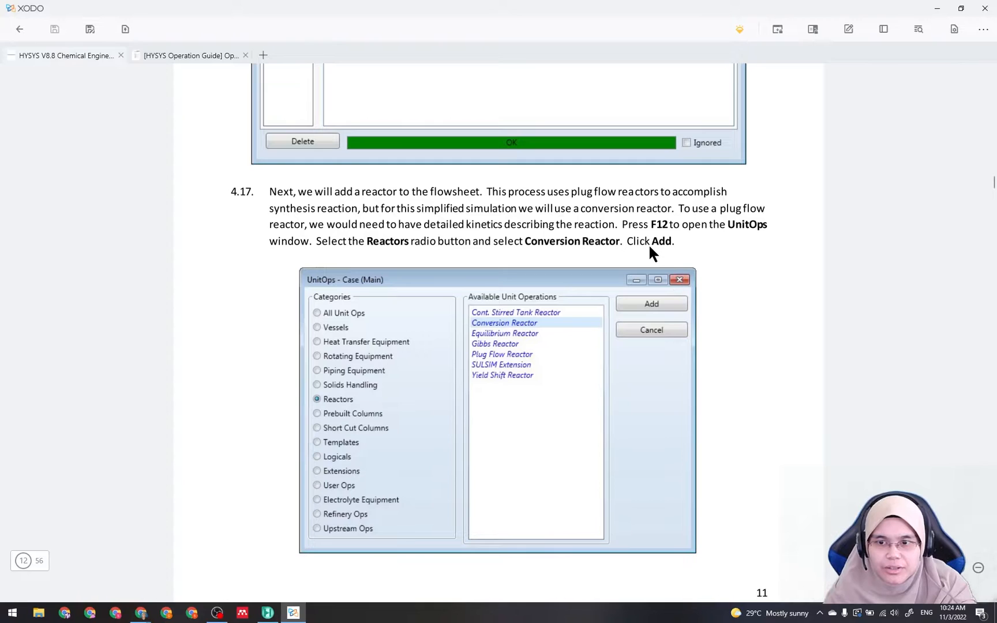
scroll(430, 365, down, 5)
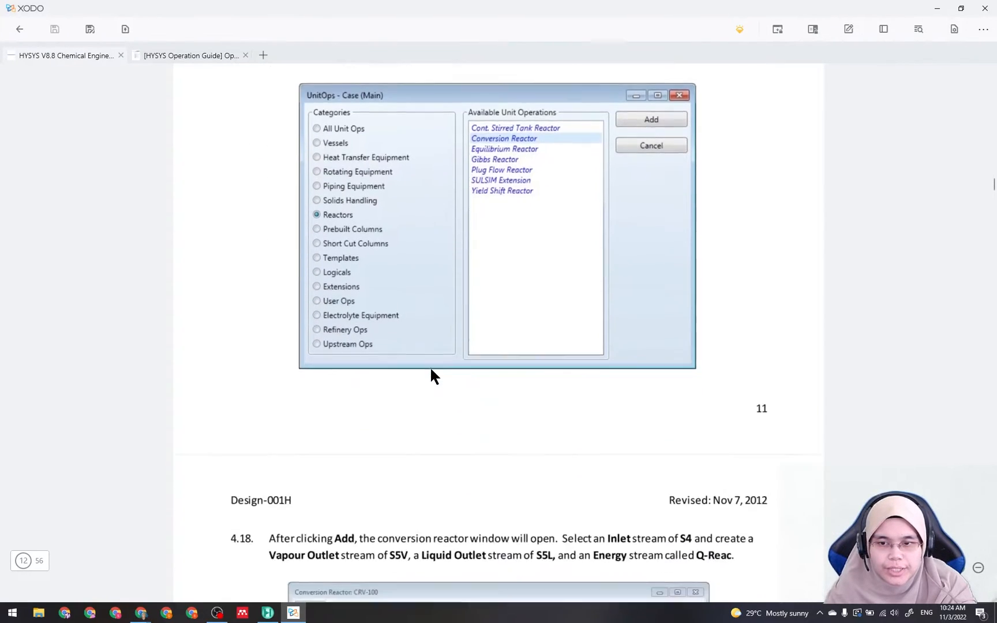
scroll(432, 371, down, 3)
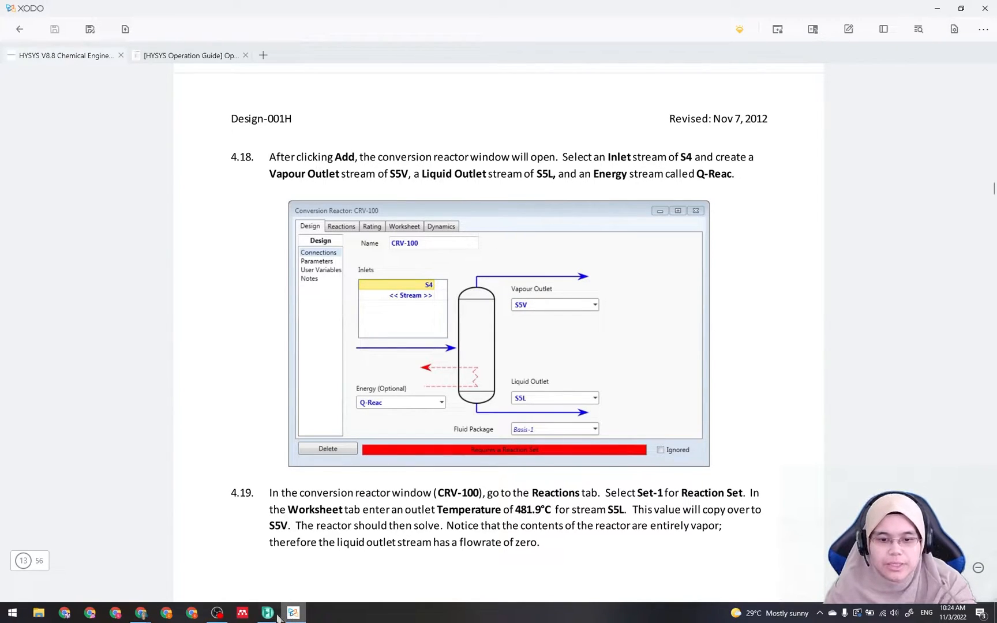
mouse_move(269, 615)
click(279, 572)
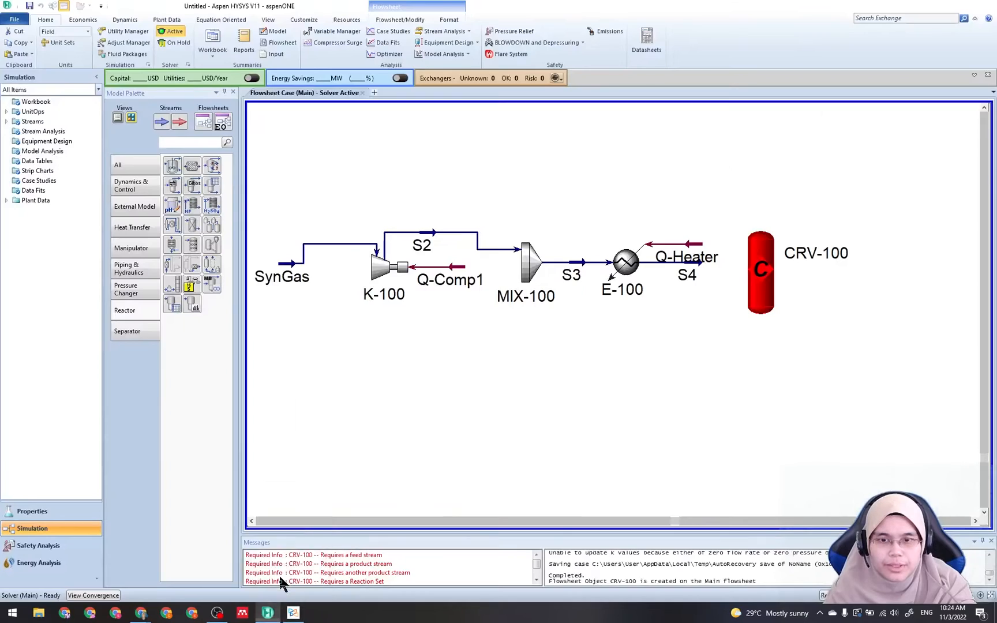
double_click(761, 272)
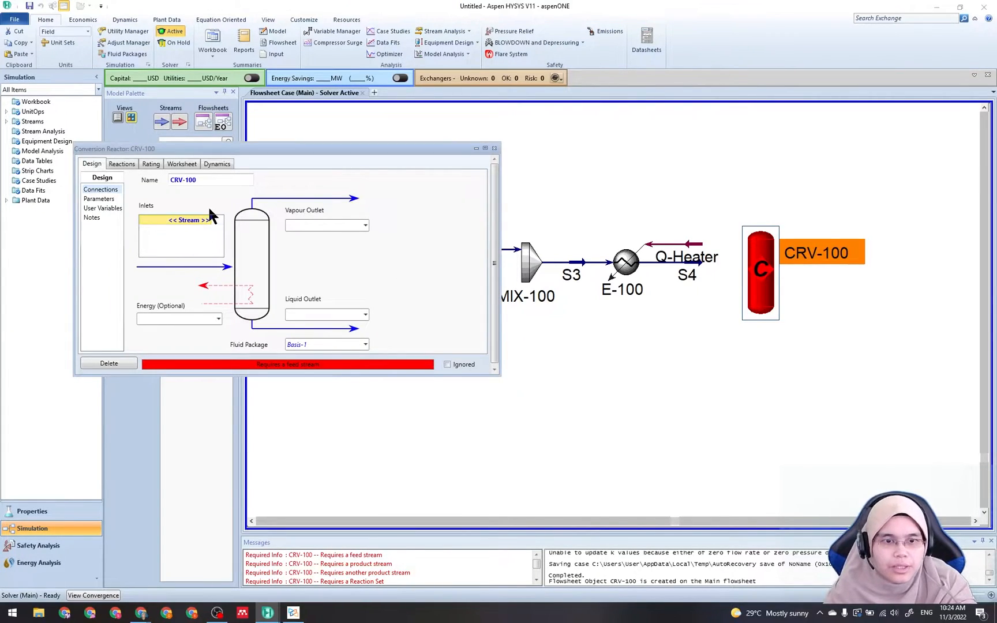
click(209, 218)
click(208, 220)
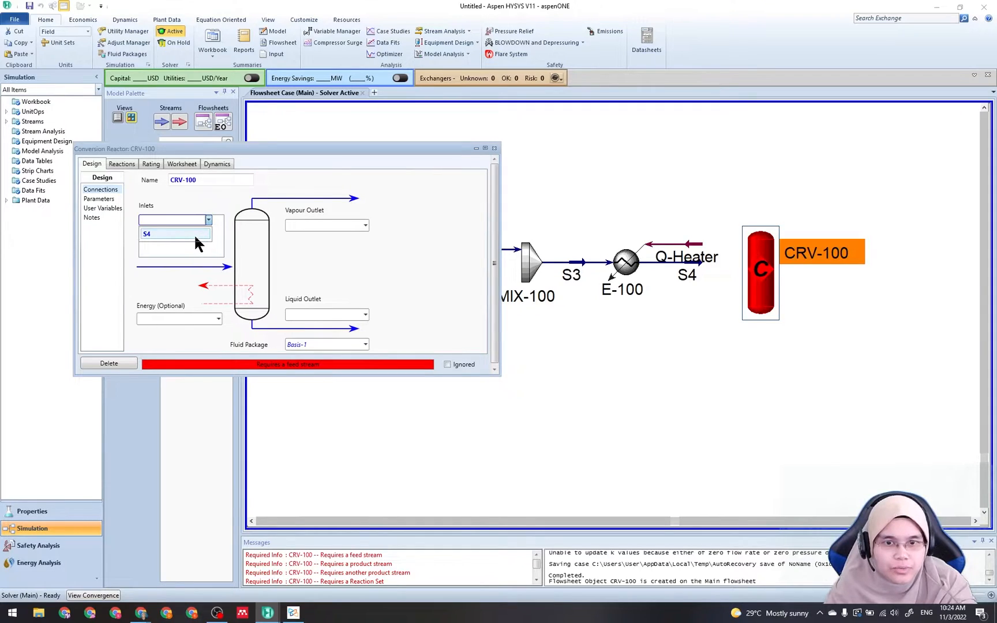
click(193, 234)
Create the reactor's vapour outlet stream as S5V, checking the name against the guide in XODO
click(330, 225)
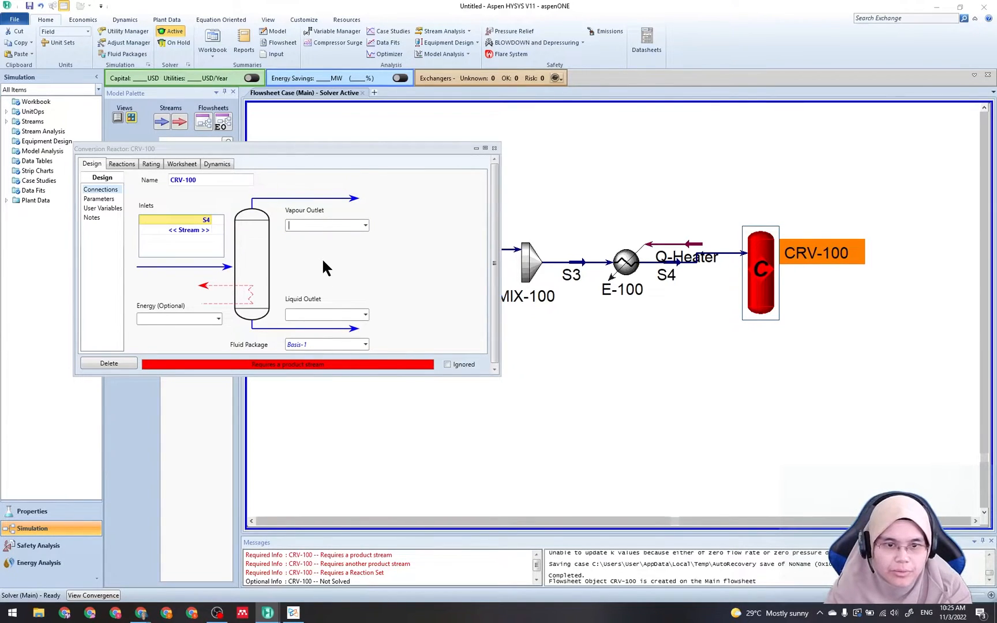
text(S)
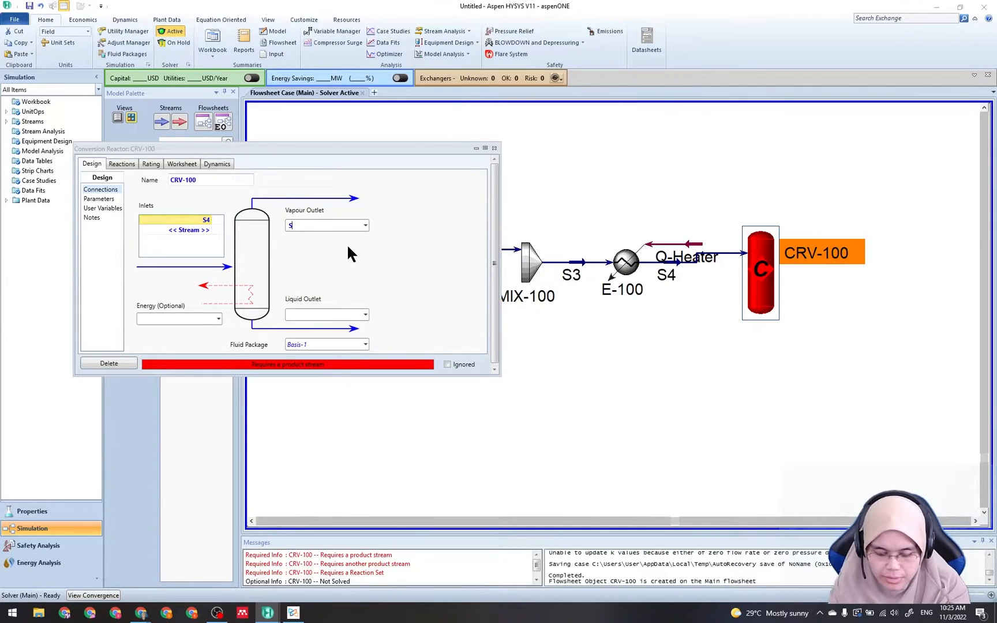
text(V)
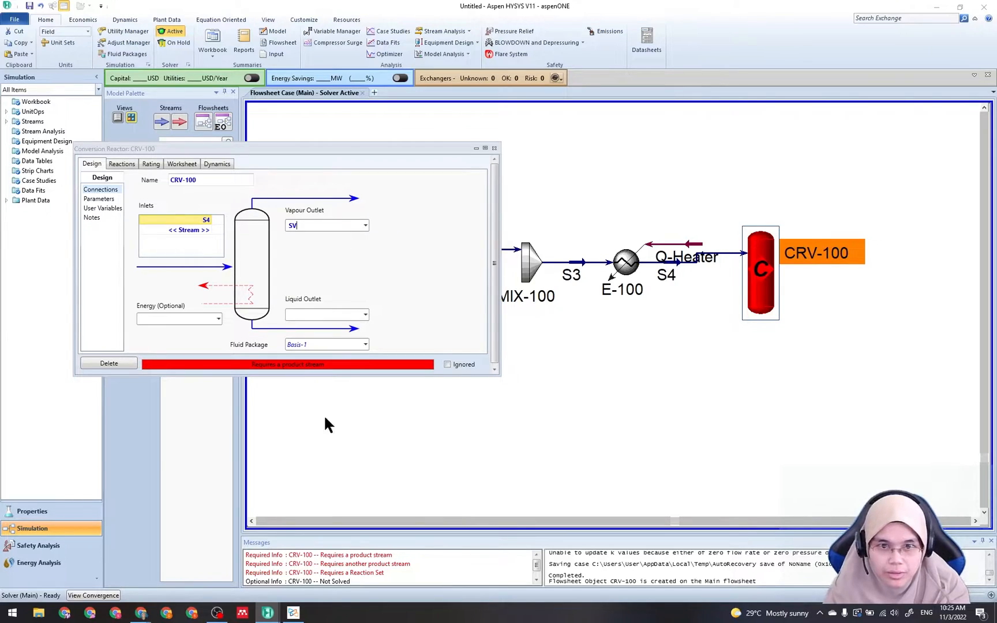
click(293, 612)
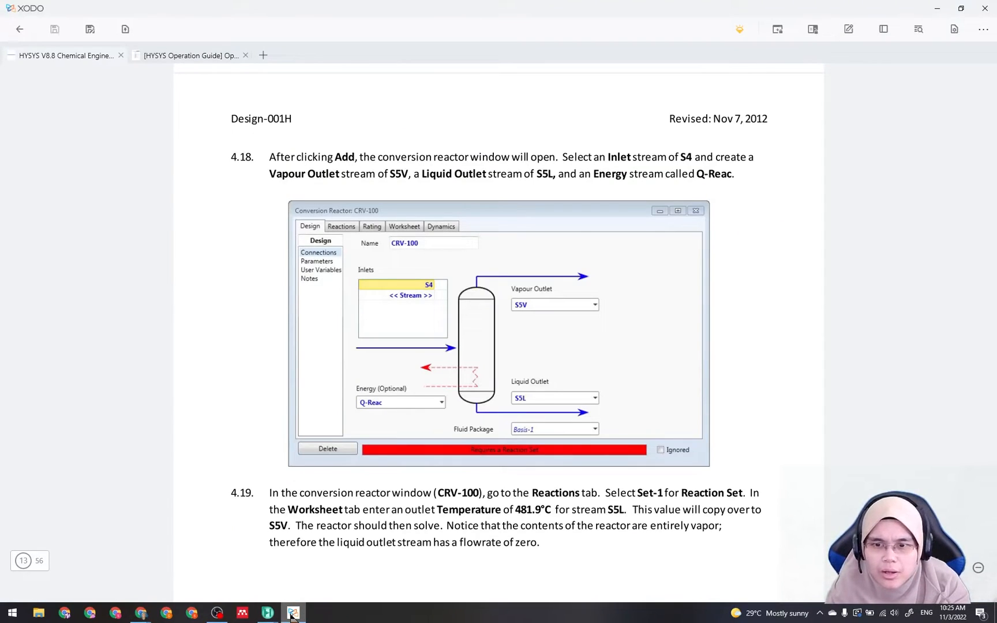
click(293, 613)
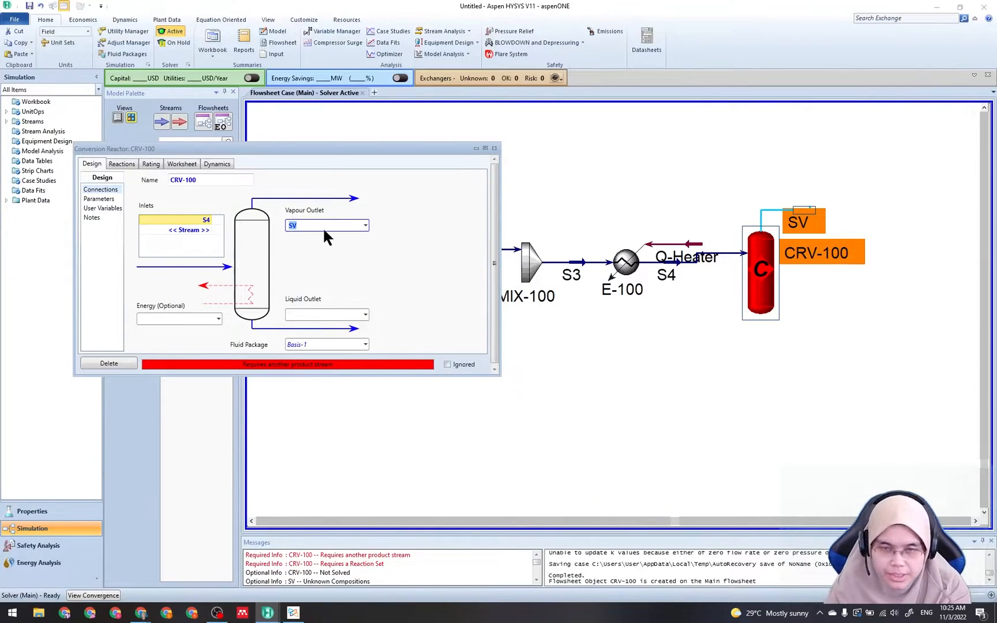
click(302, 227)
text(S)
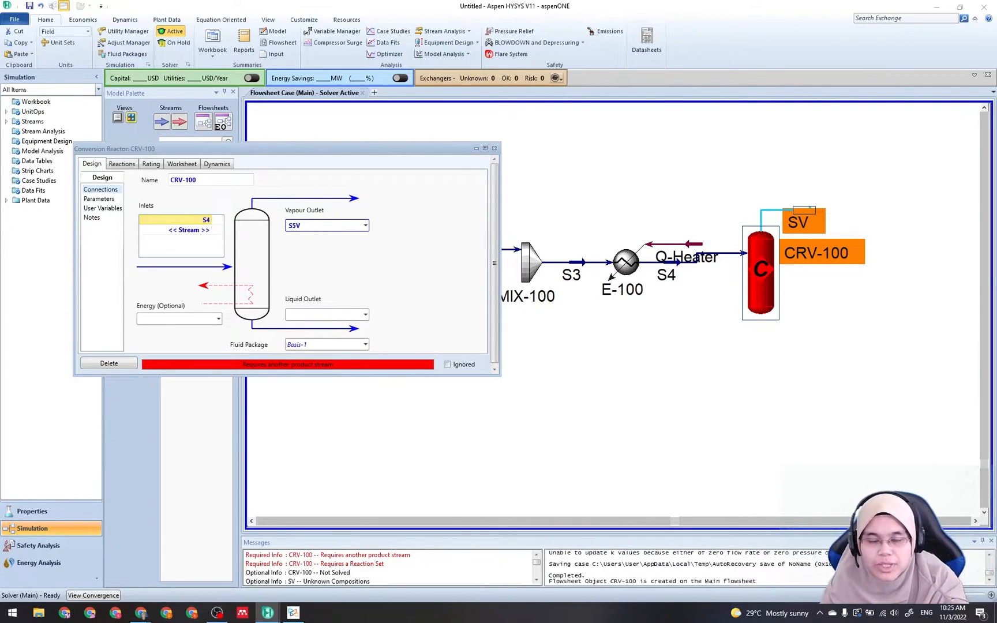
Create liquid outlet stream S5L and energy stream Q-Reac for the conversion reactor
click(312, 313)
text(S5)
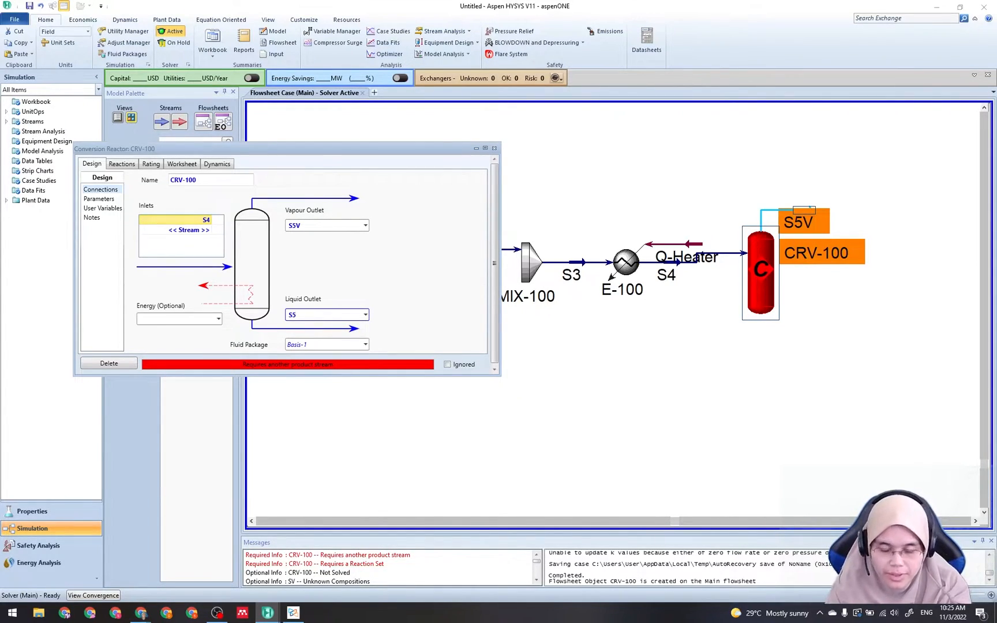
text(L)
key(Return)
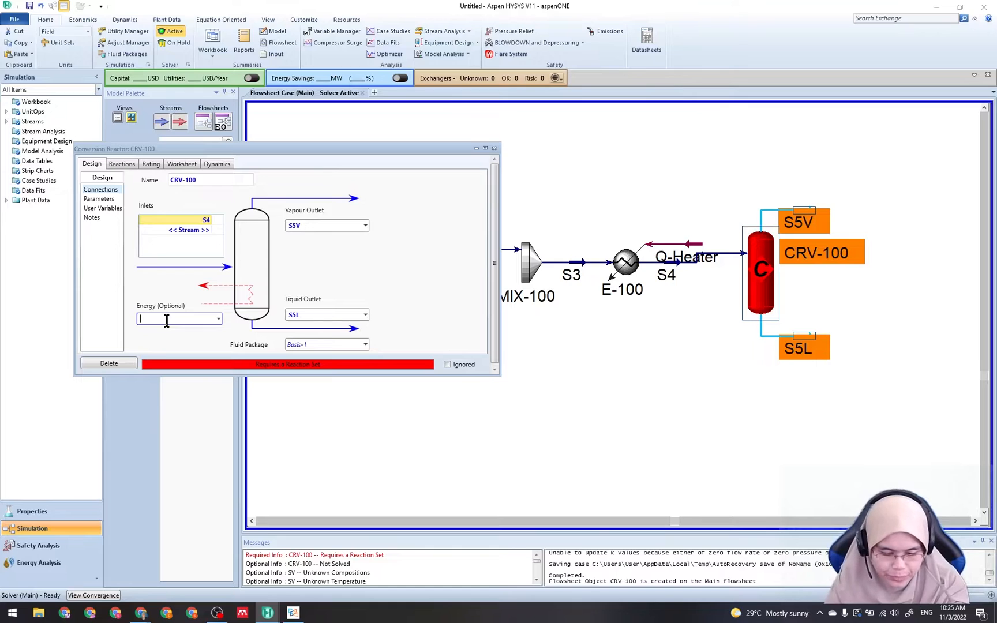
text(Q-)
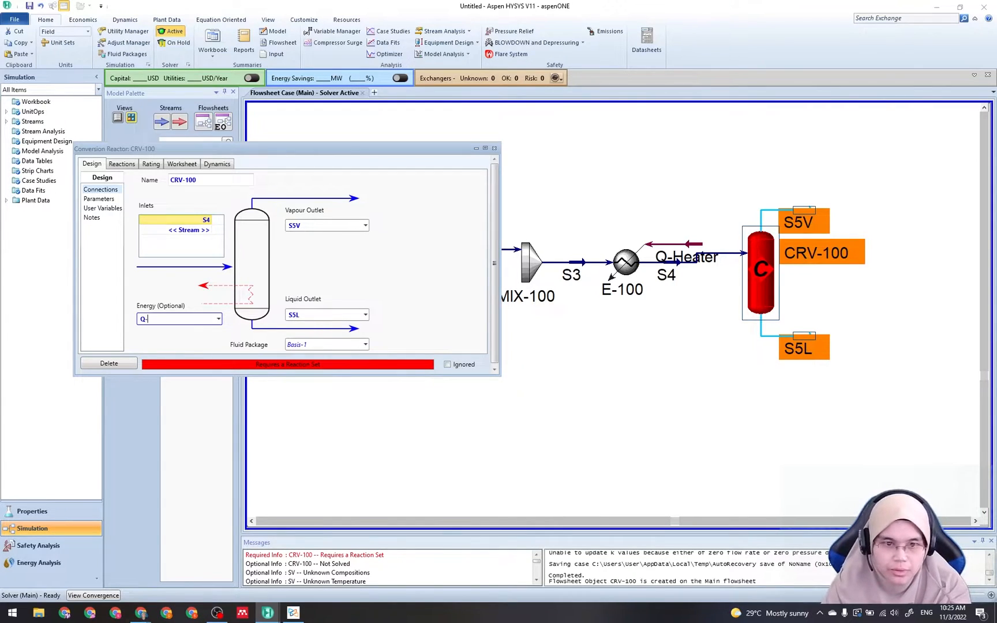
text(Reac)
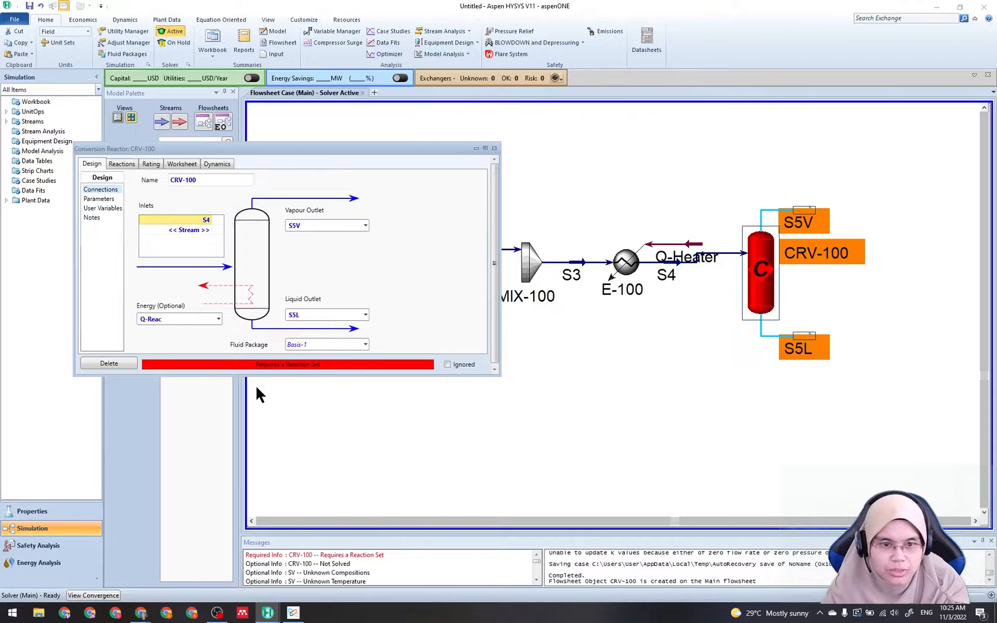
Check step 4.19 in the XODO guide, then assign reaction set Set-1 to conversion reactor CRV-100 in HYSYS
click(295, 614)
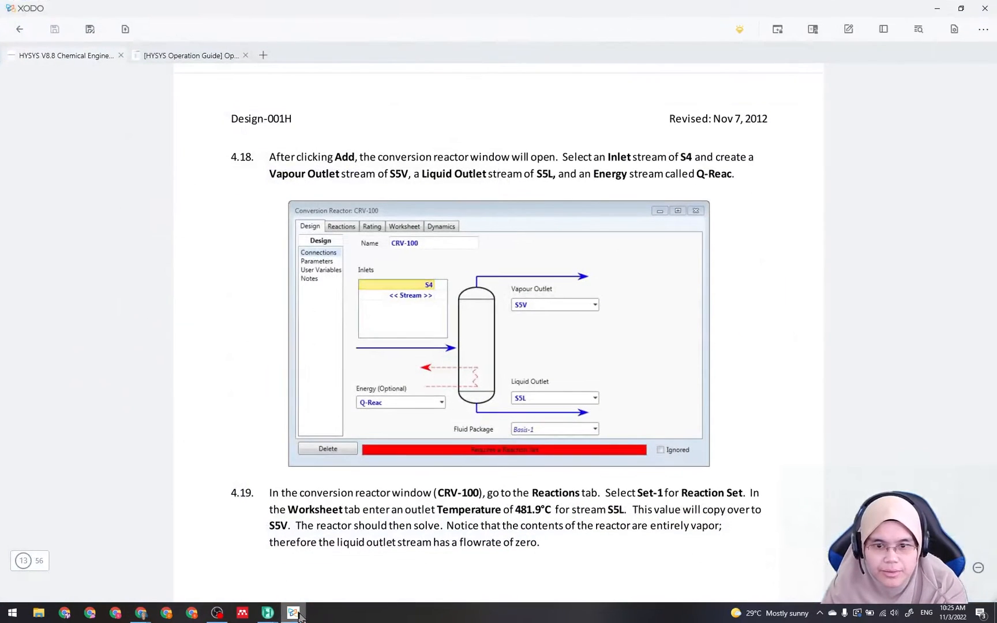
click(296, 614)
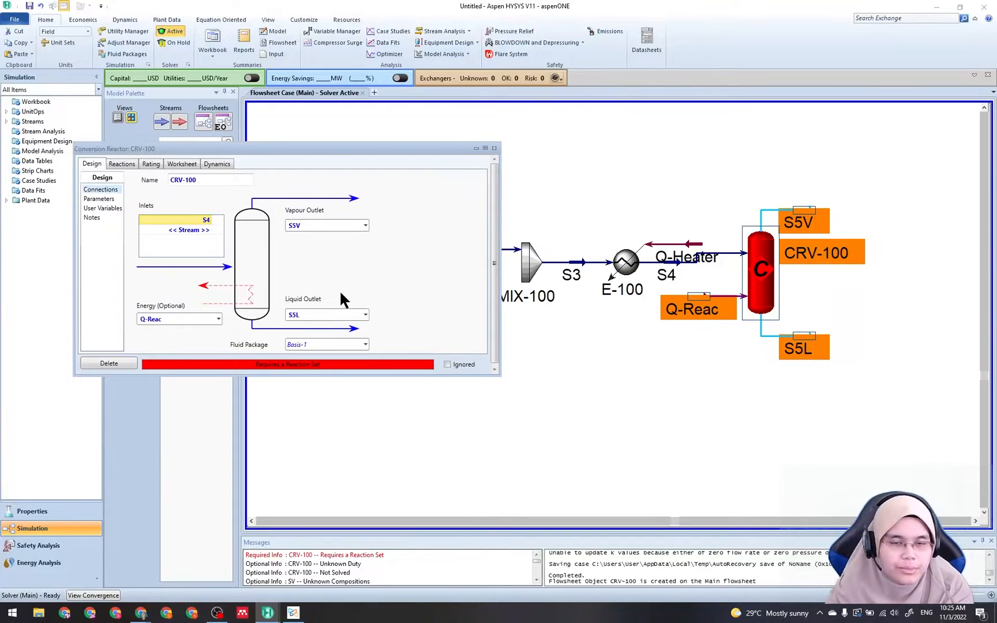
click(93, 198)
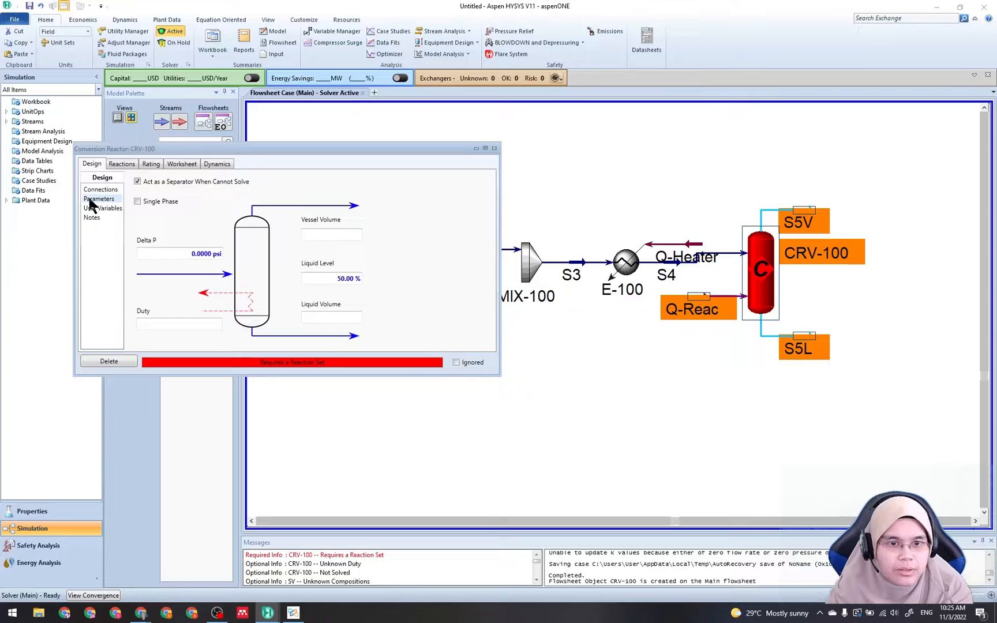
click(127, 165)
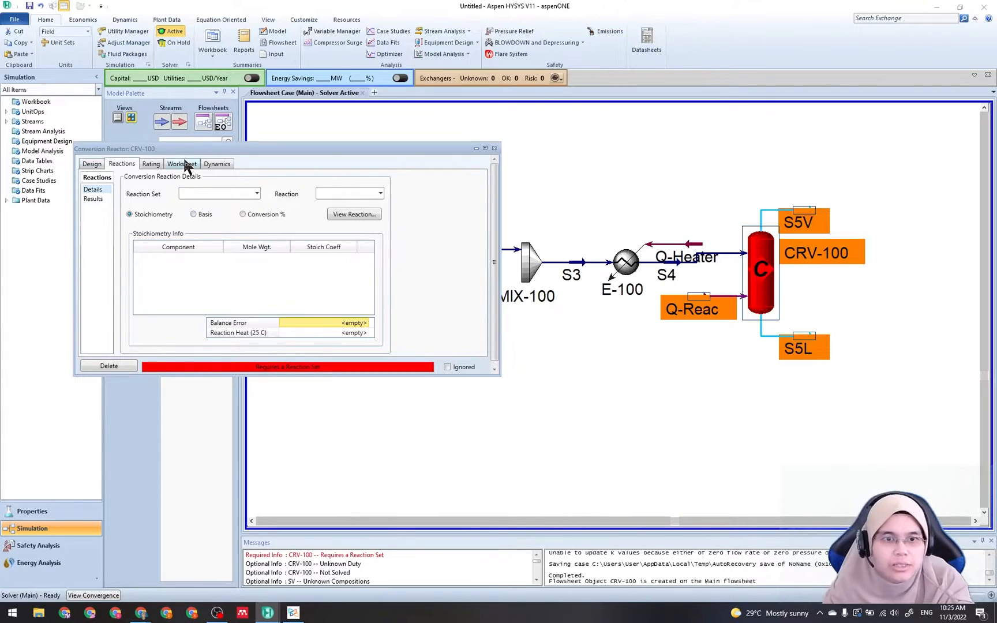
click(257, 194)
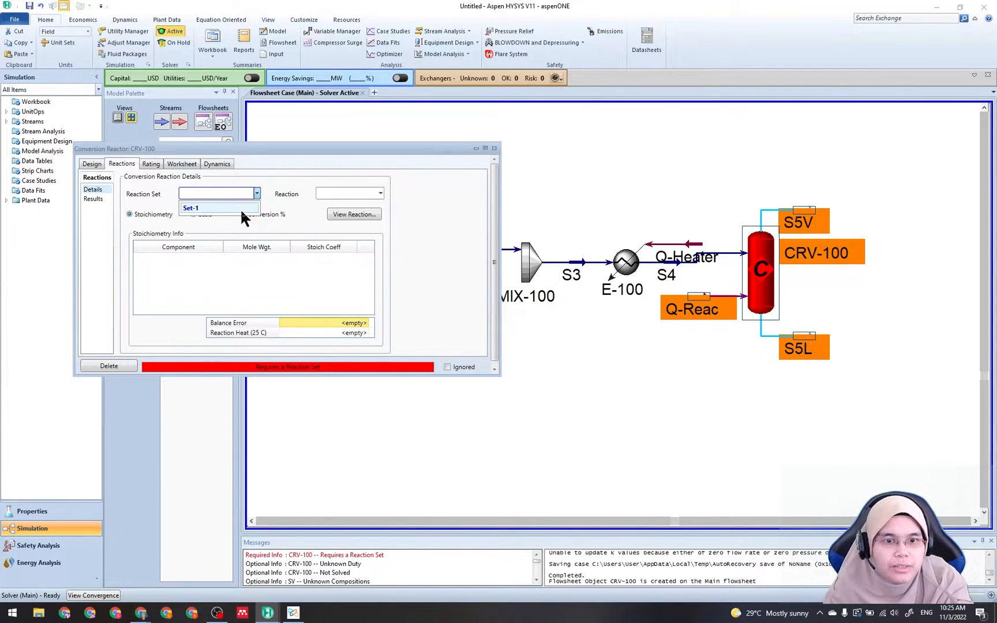
click(219, 206)
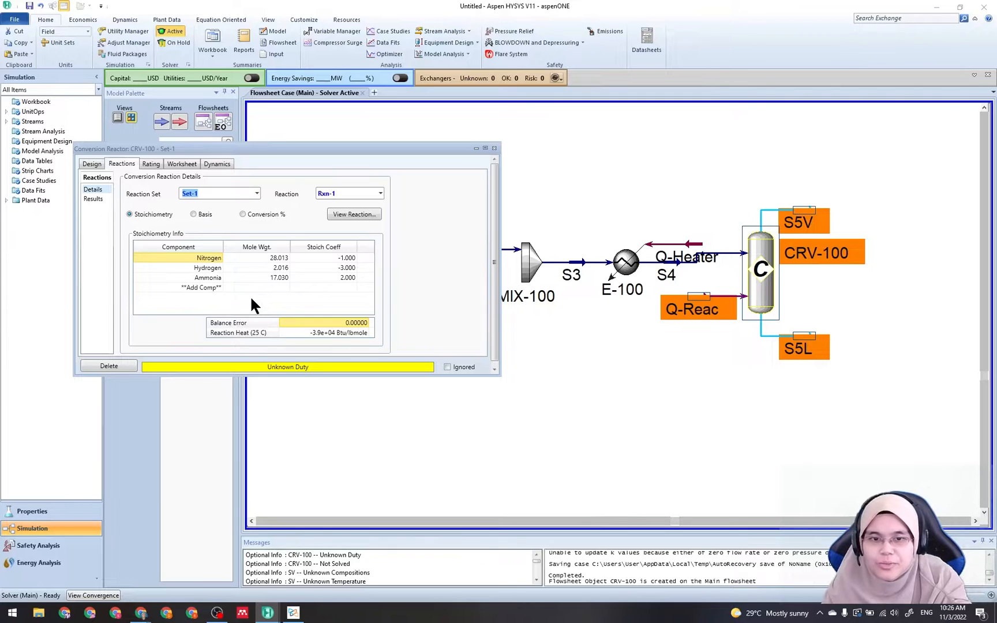
Consult step 4.19 in the XODO guide, set stream S5L's temperature to 481.9 °C in HYSYS, and close the reactor window
click(90, 165)
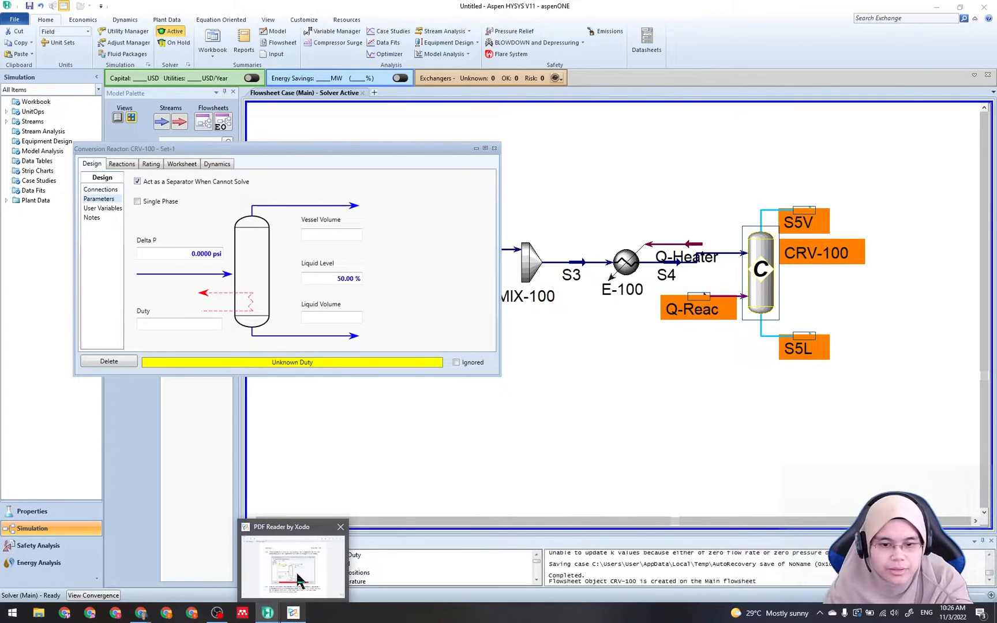
click(297, 574)
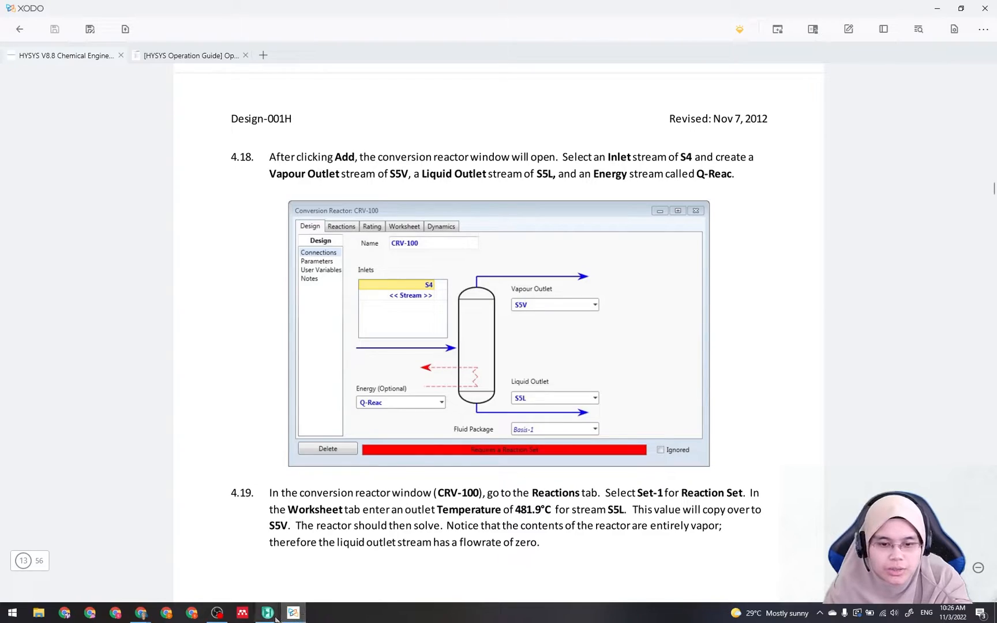
click(315, 574)
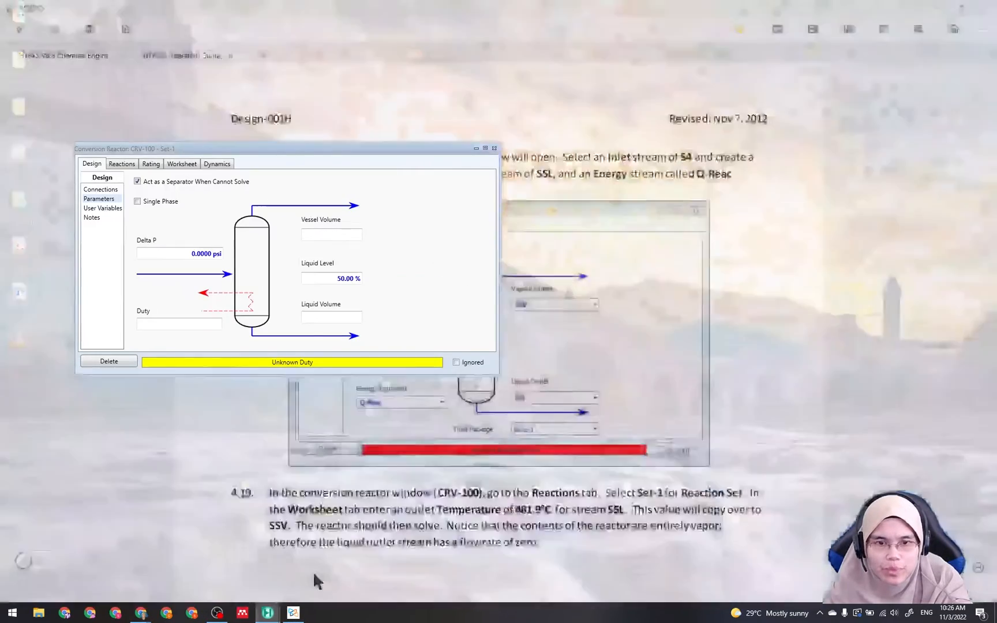
click(180, 164)
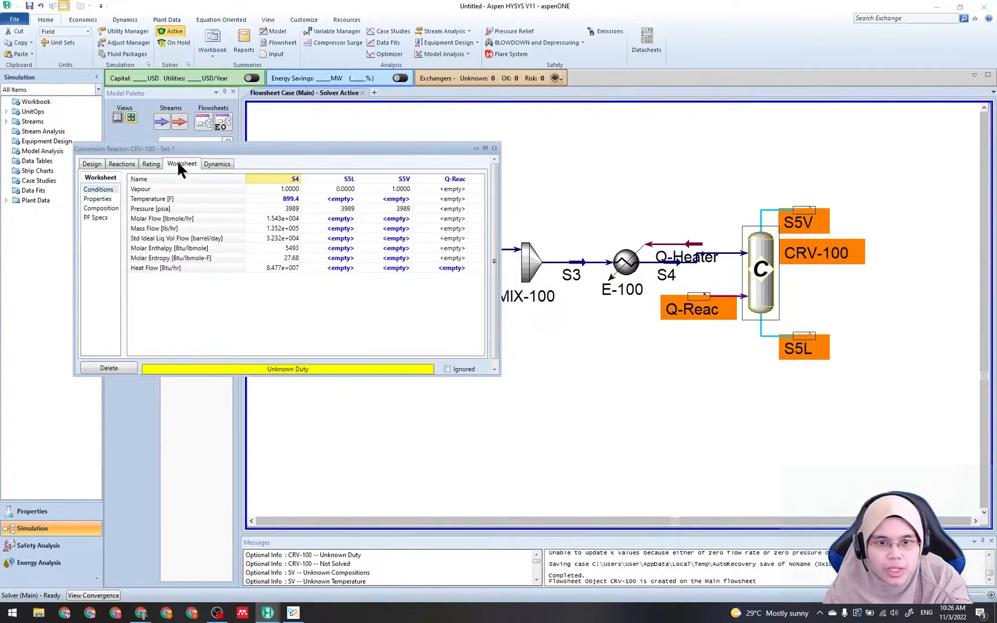
click(340, 199)
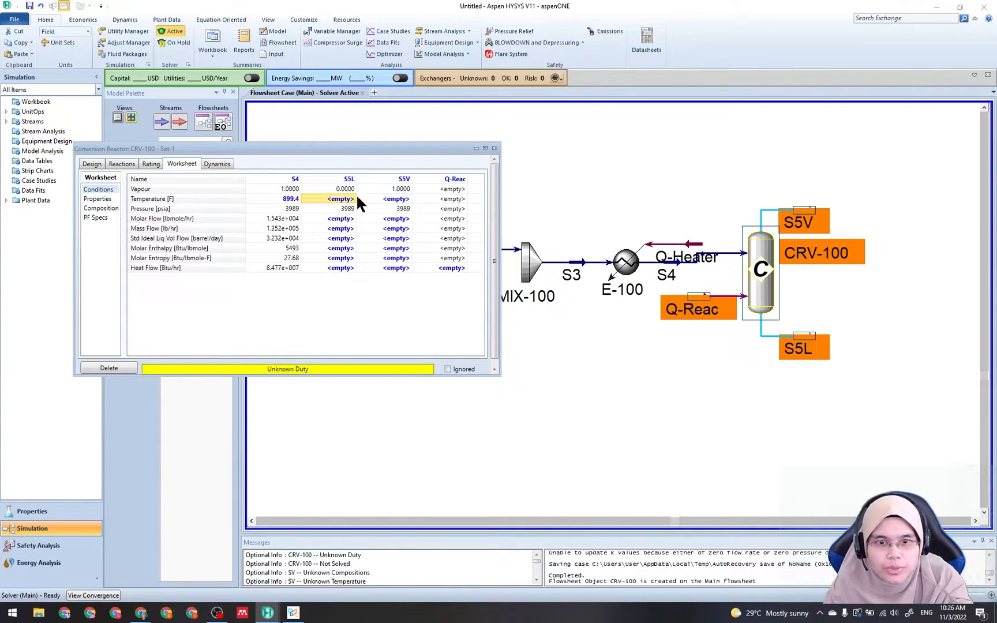
click(350, 200)
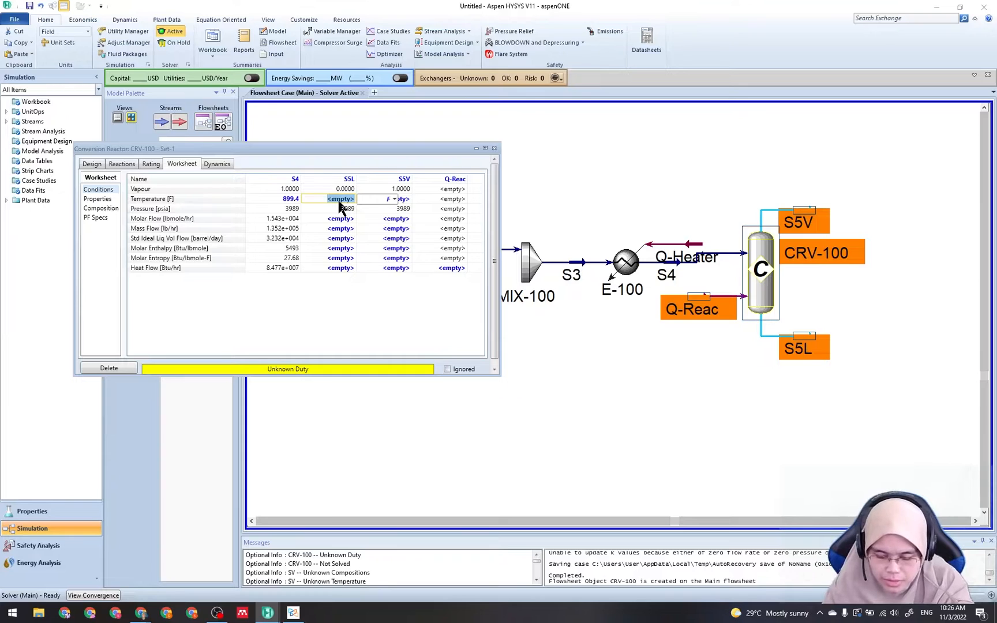
text(48)
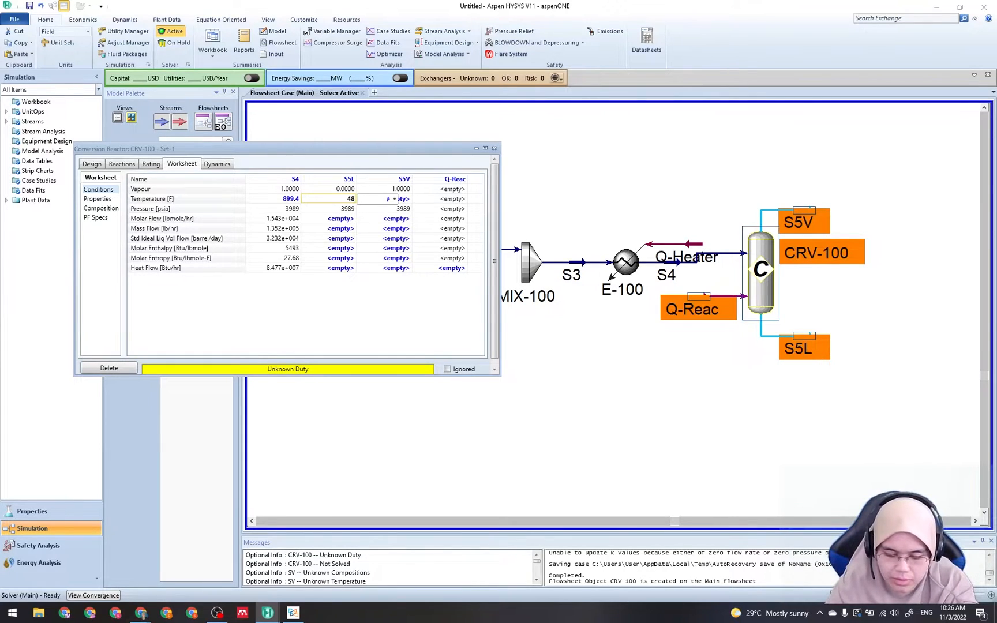
text(1.9)
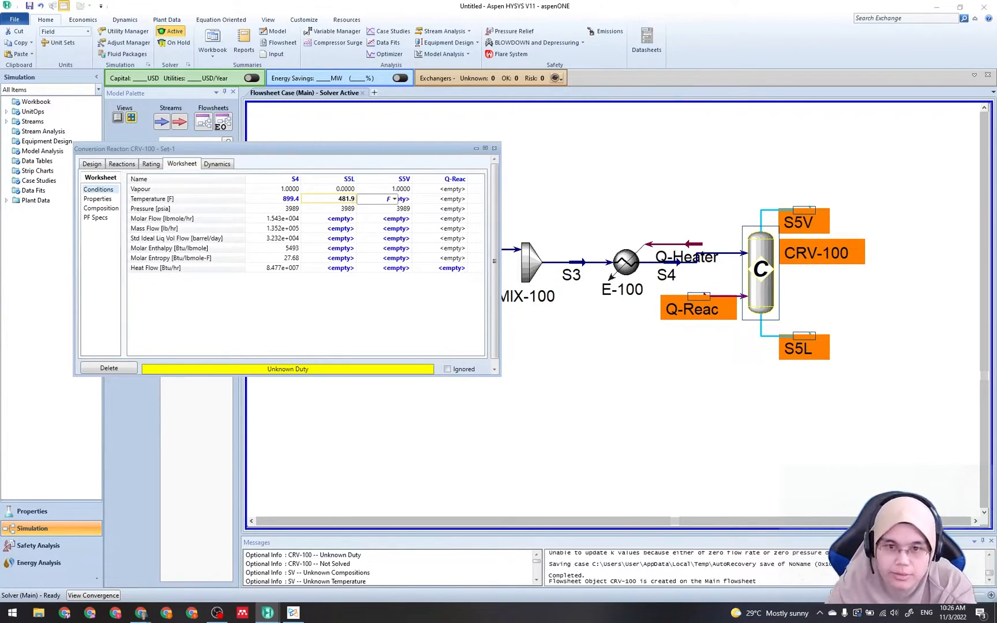
click(394, 200)
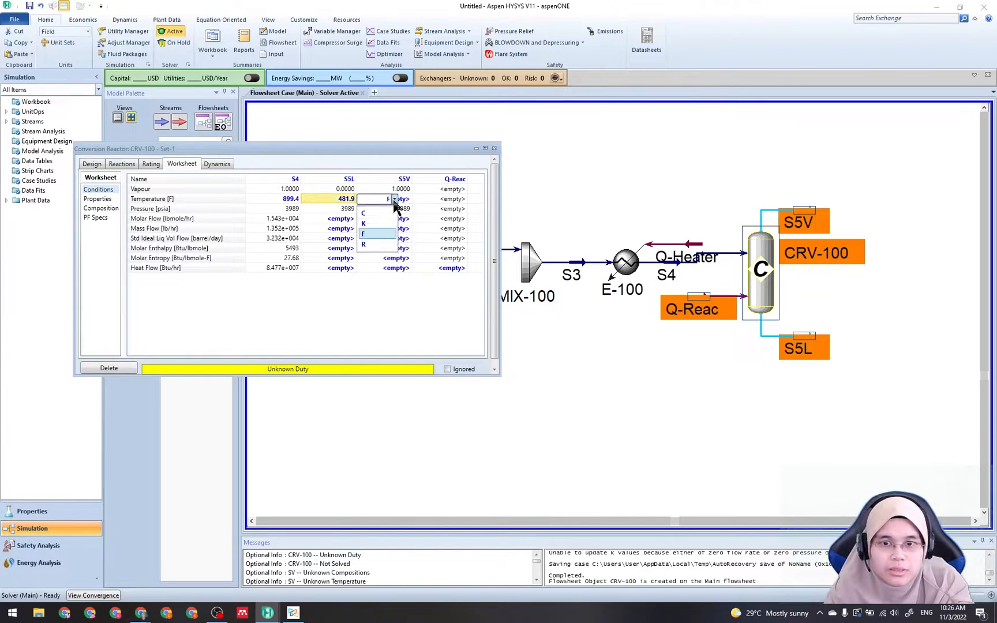
click(380, 213)
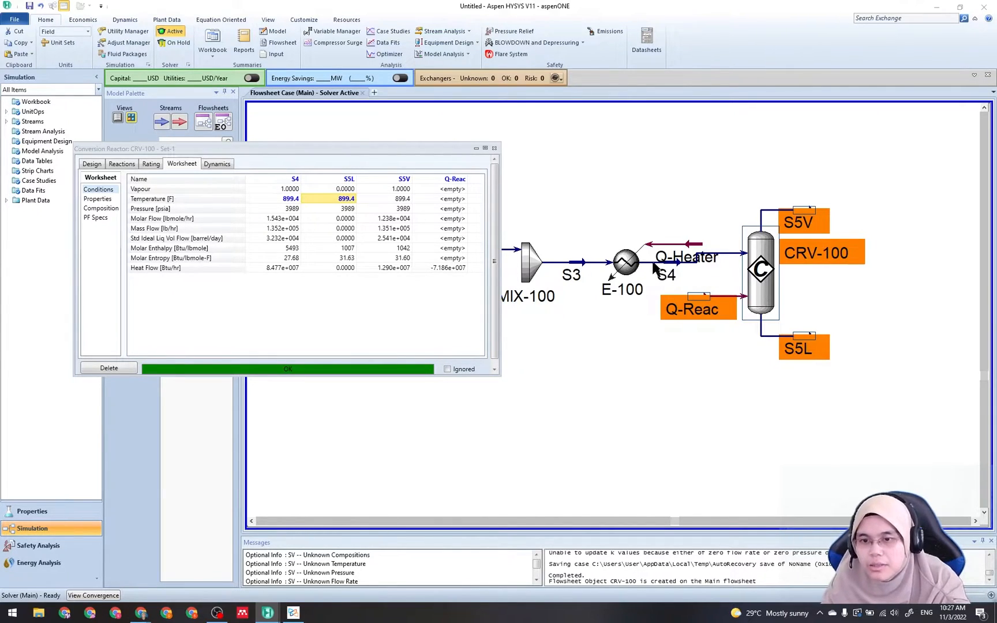
mouse_move(295, 205)
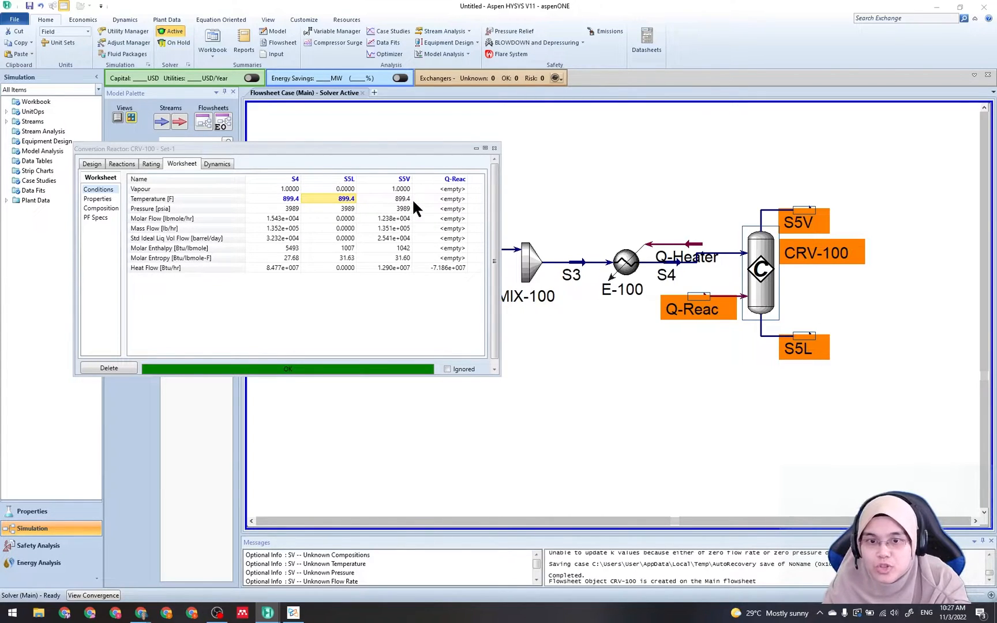
click(494, 148)
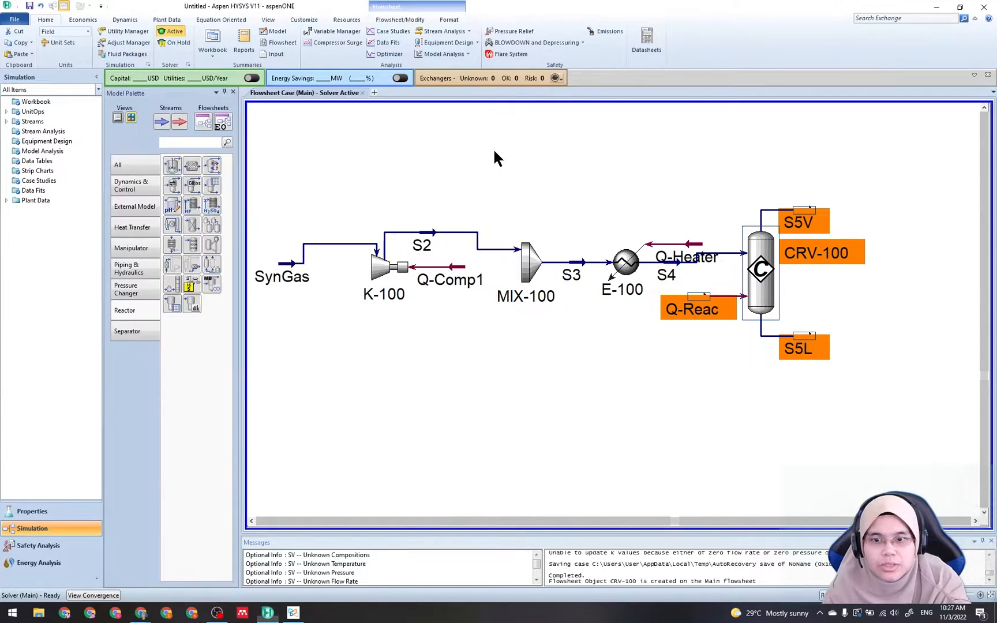
click(585, 353)
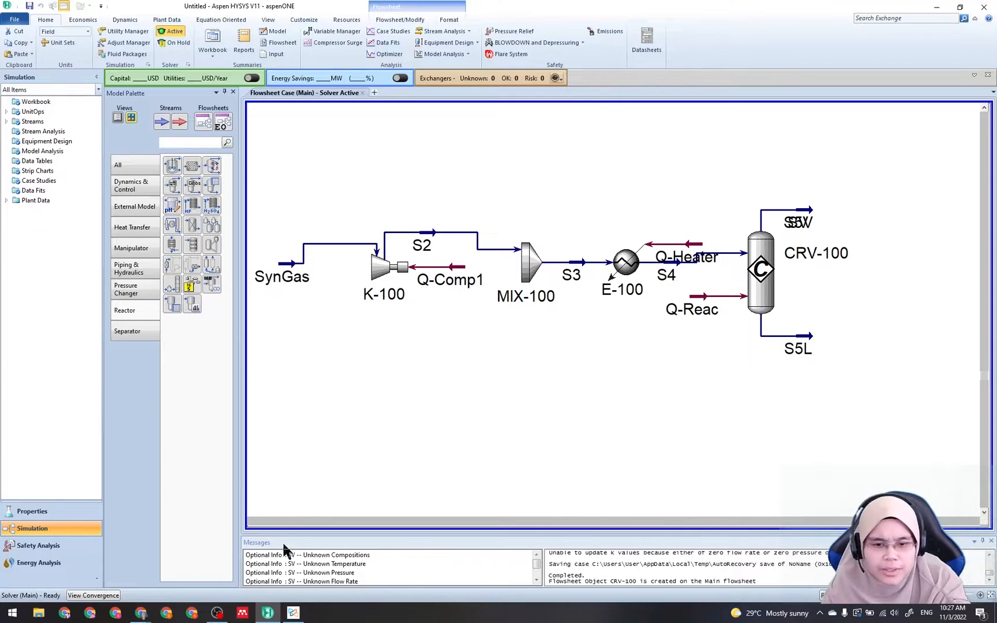
Read steps 4.19 to 4.22 in the XODO guide, examining the reference flowsheet and the instructions for adding a cooler
click(291, 619)
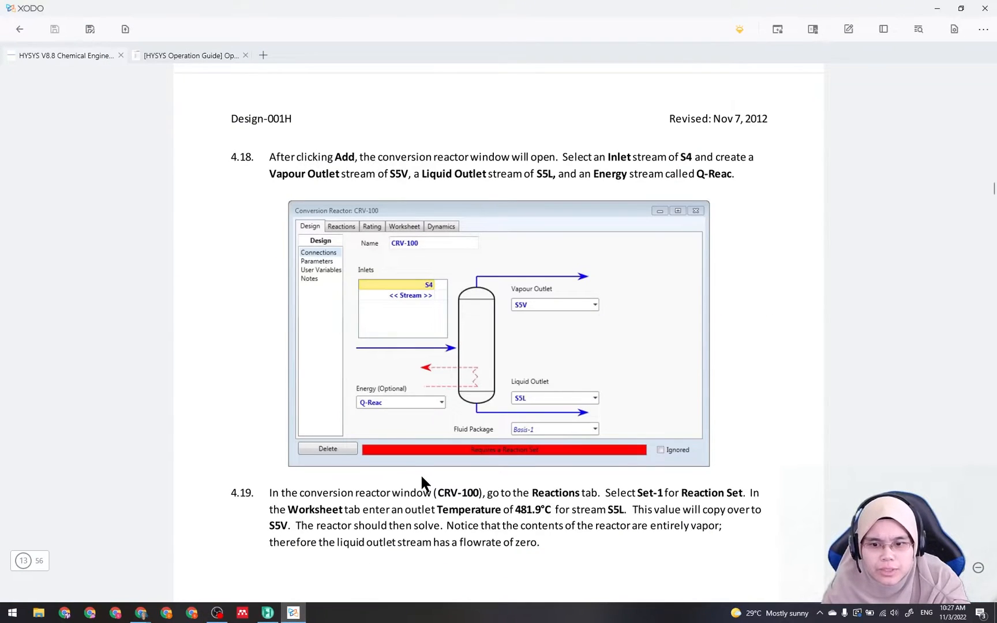
scroll(421, 481, down, 7)
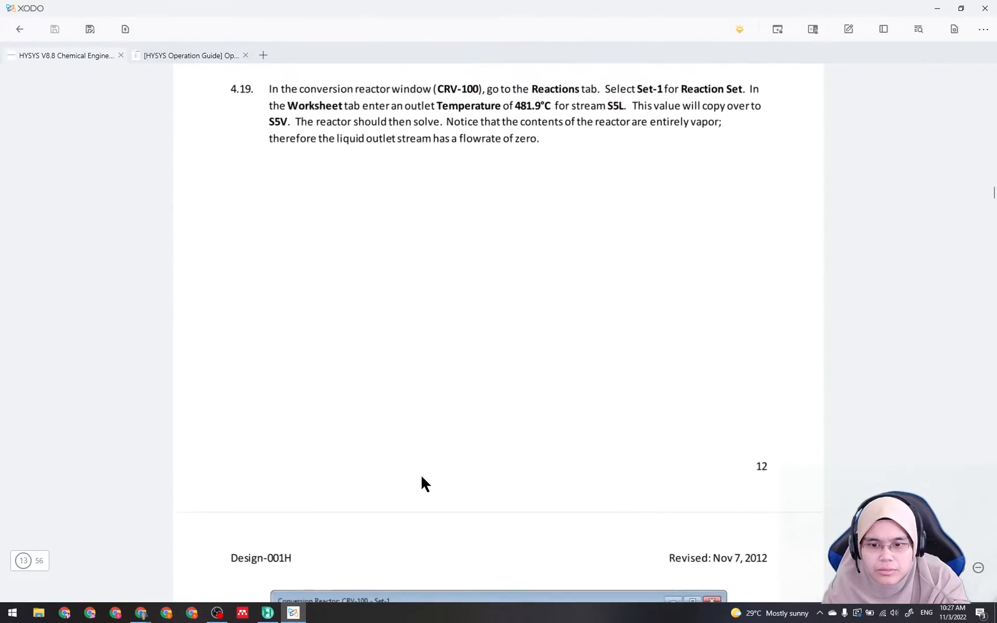
scroll(424, 484, down, 8)
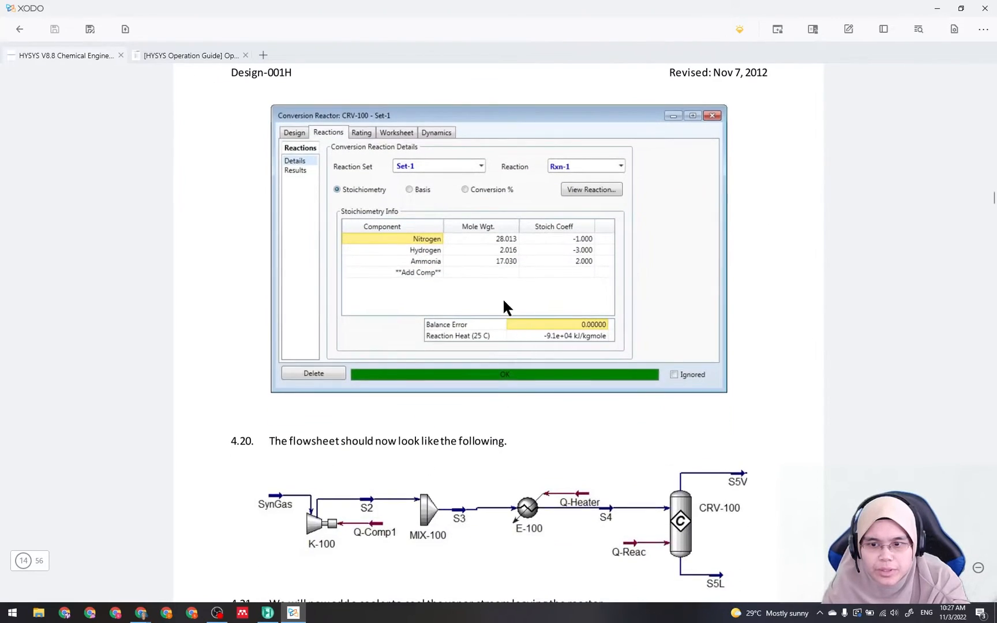
scroll(530, 405, down, 3)
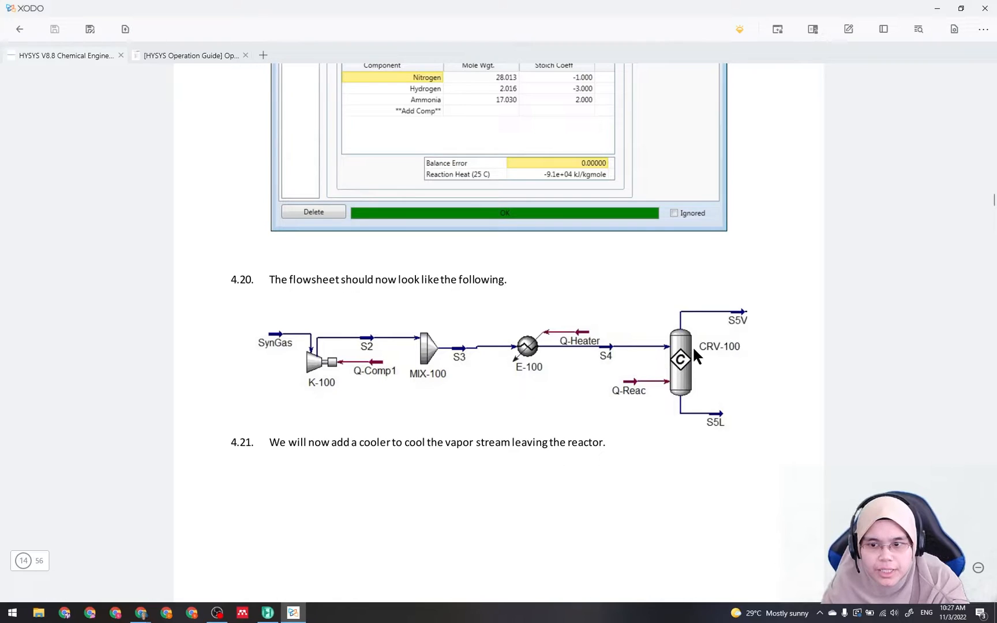
scroll(714, 387, down, 2)
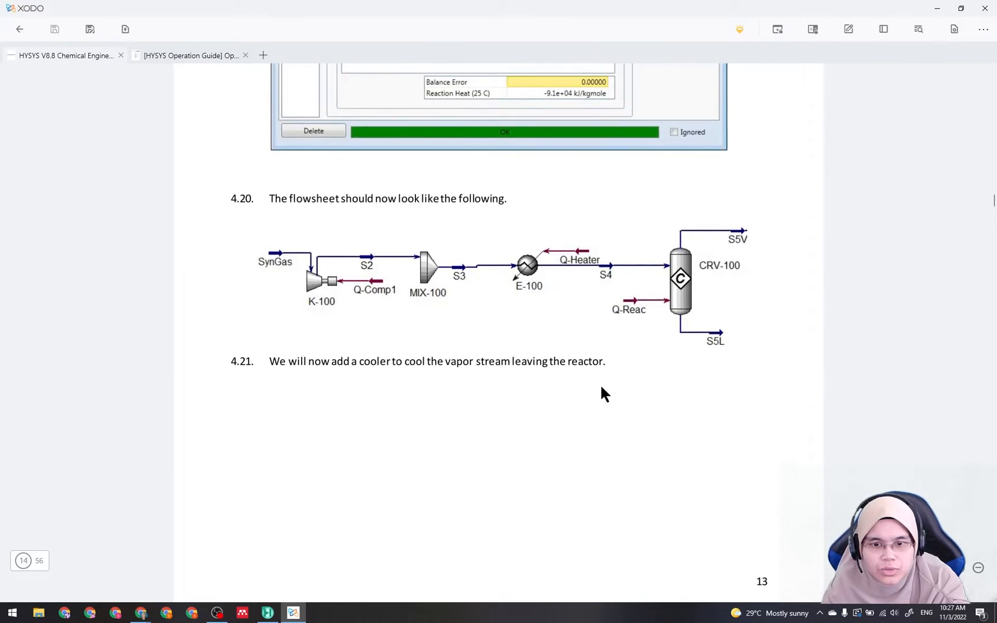
scroll(440, 398, down, 2)
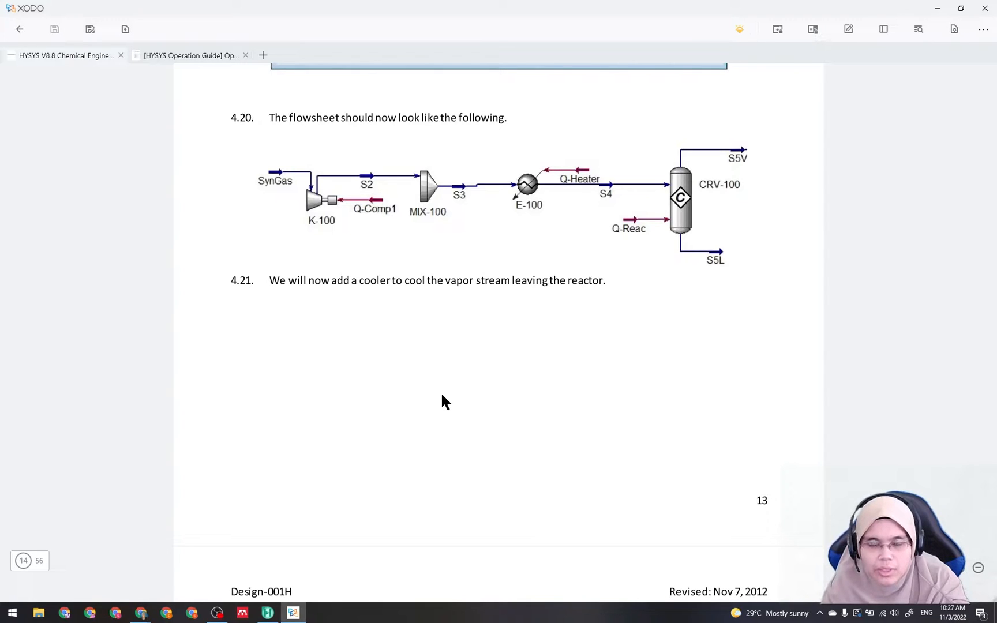
scroll(442, 395, down, 10)
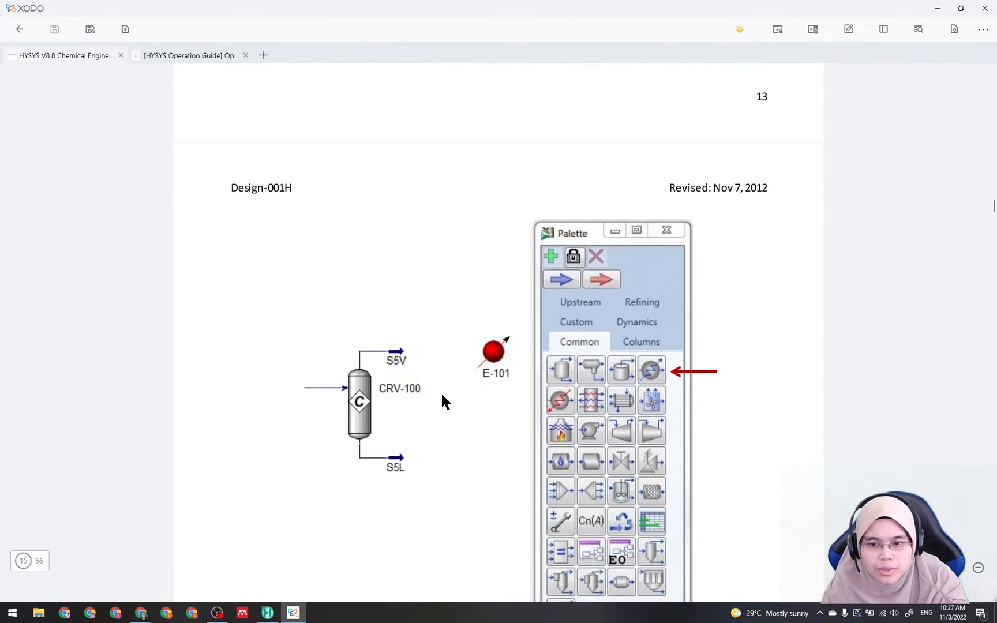
scroll(442, 395, down, 6)
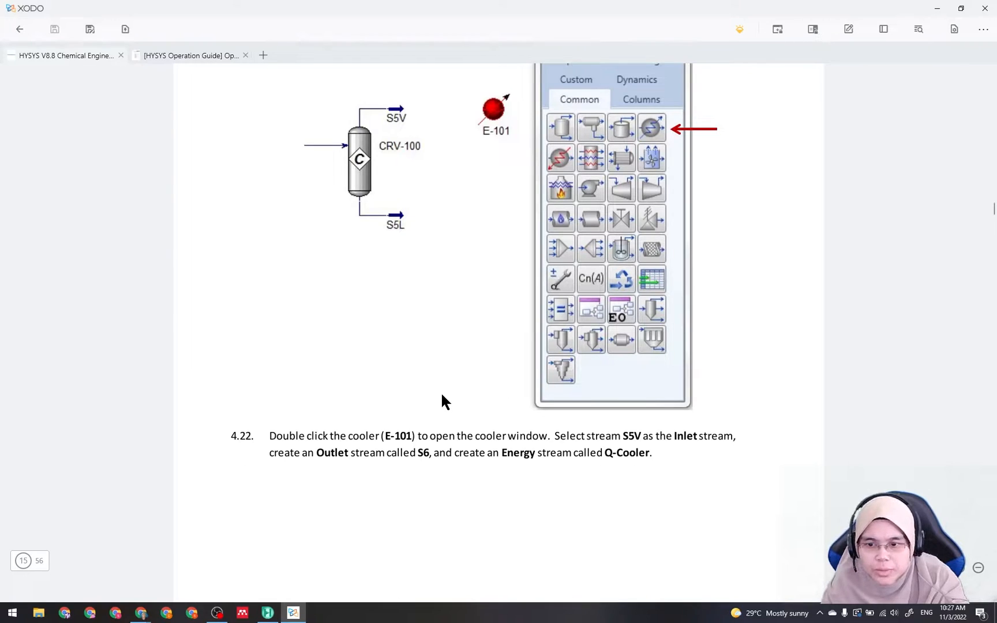
scroll(443, 396, up, 20)
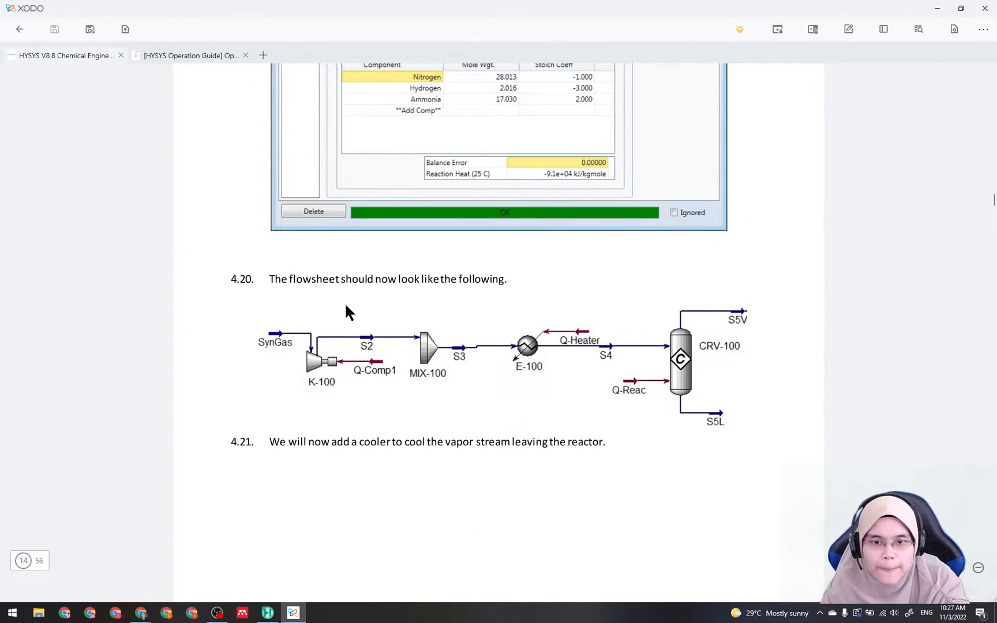
scroll(327, 459, down, 4)
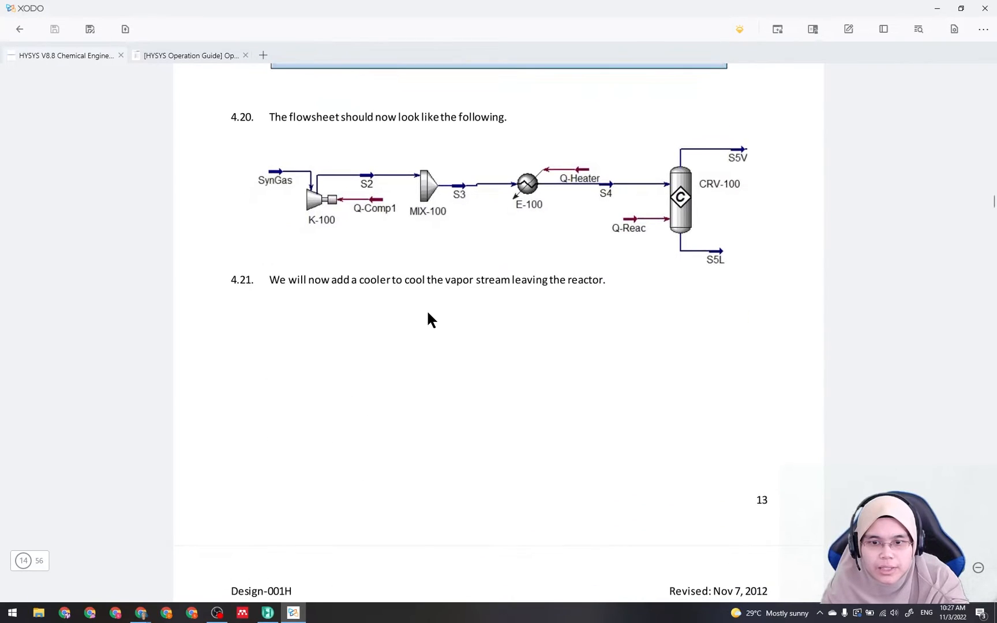
scroll(472, 340, down, 2)
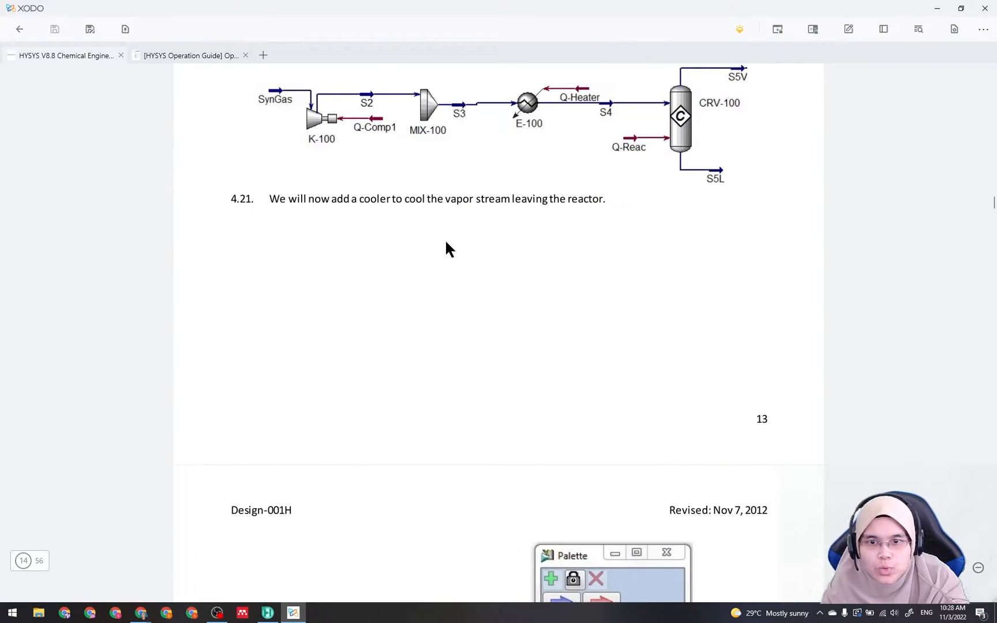
scroll(472, 340, down, 10)
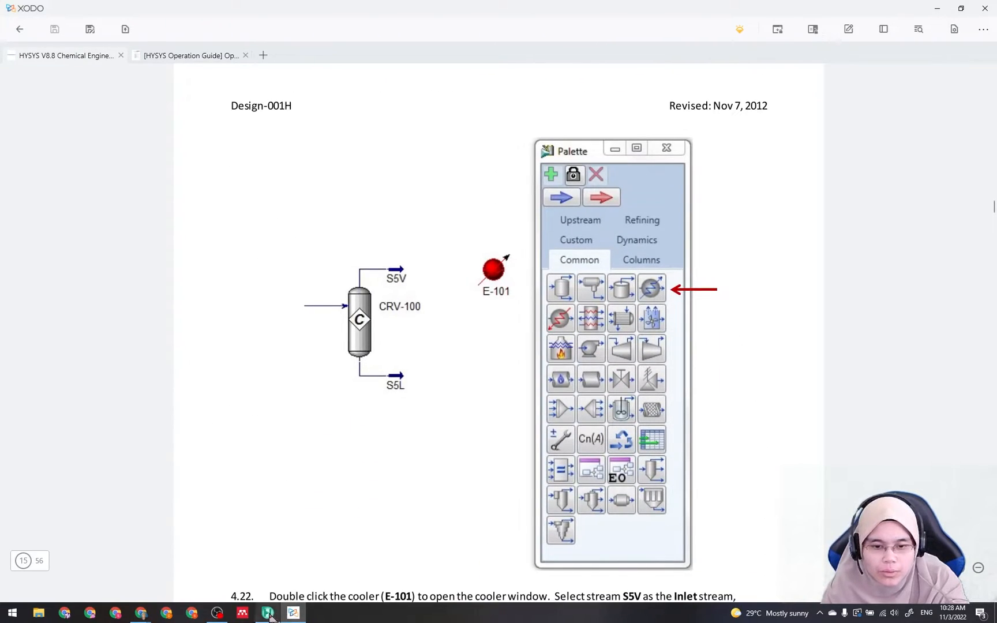
Return to HYSYS and review the stream conditions of conversion reactor CRV-100, comparing its liquid and vapour outlets
click(267, 613)
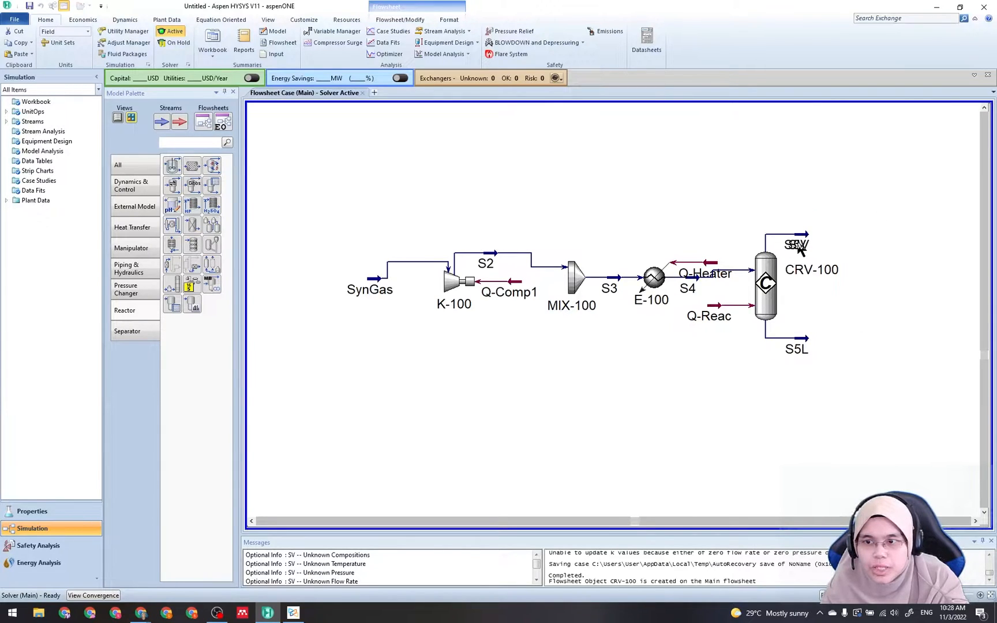
mouse_move(799, 249)
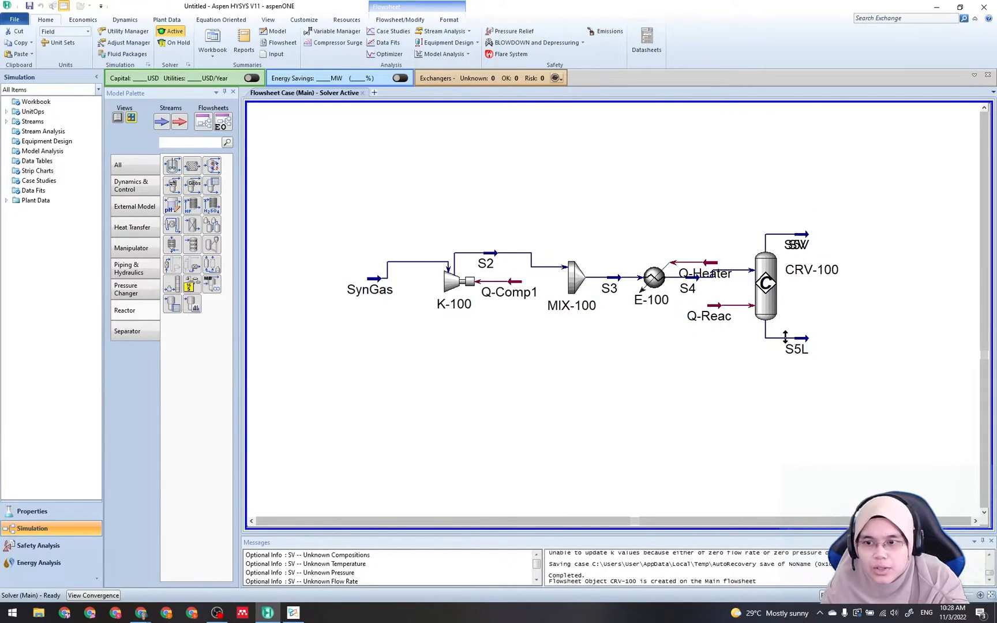
click(771, 301)
double_click(771, 302)
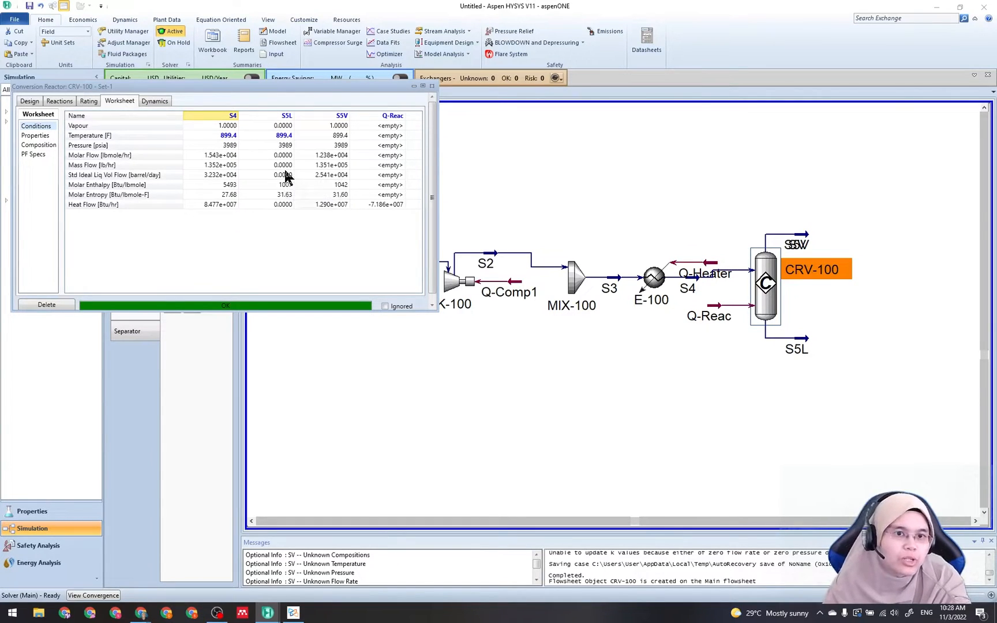
click(431, 87)
mouse_move(779, 251)
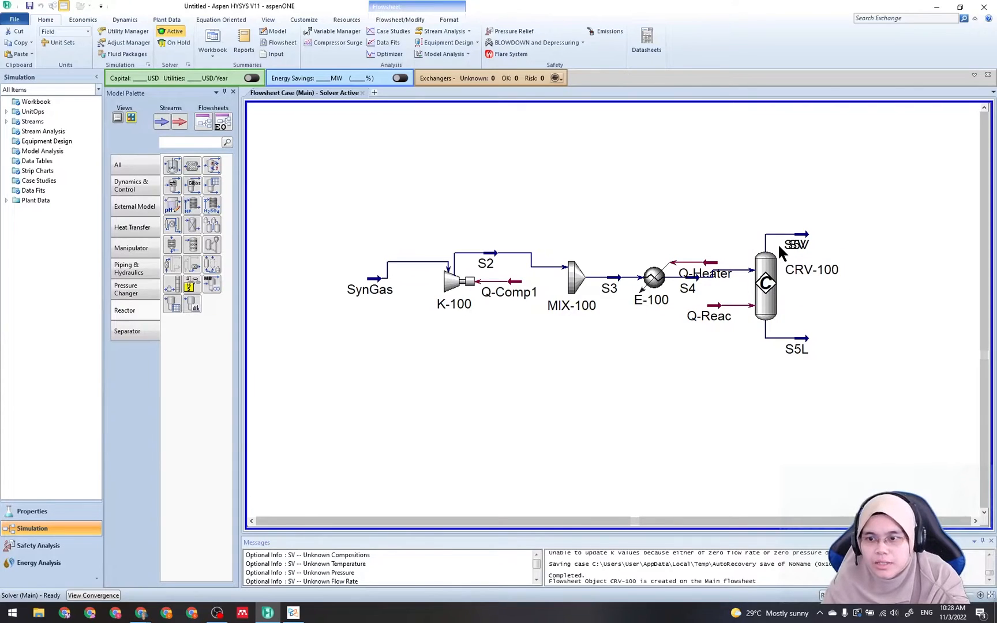
Add a cooler to the flowsheet beside the vapour outlet of conversion reactor CRV-100
mouse_move(812, 350)
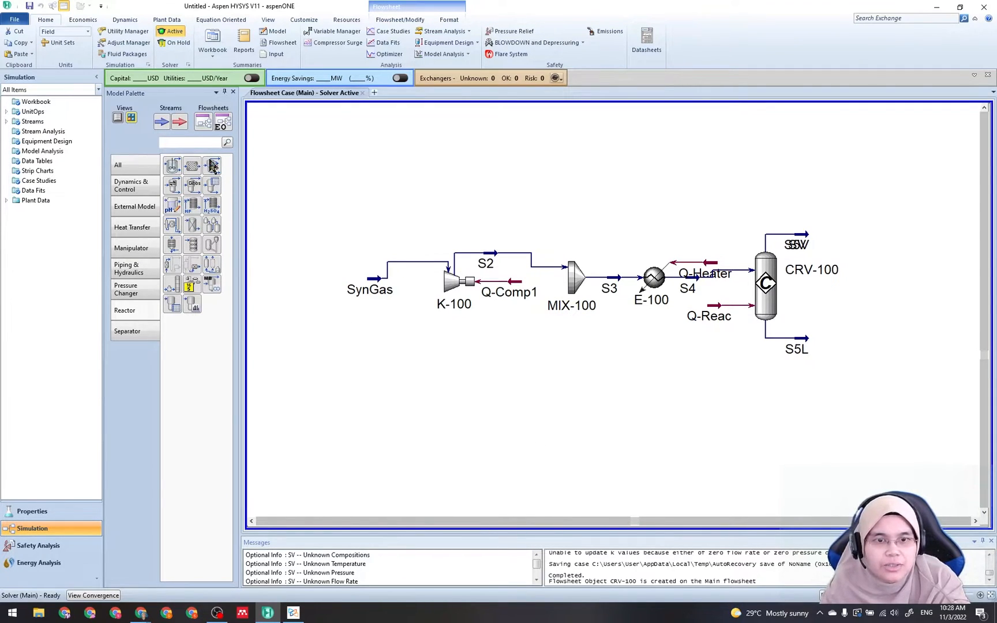
click(130, 168)
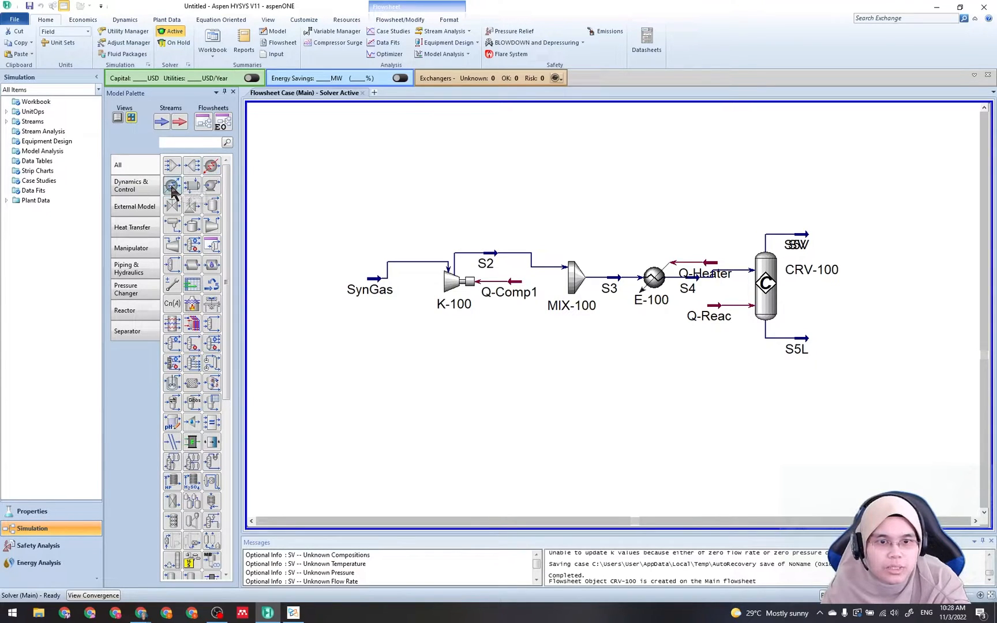
drag(764, 275, 844, 249)
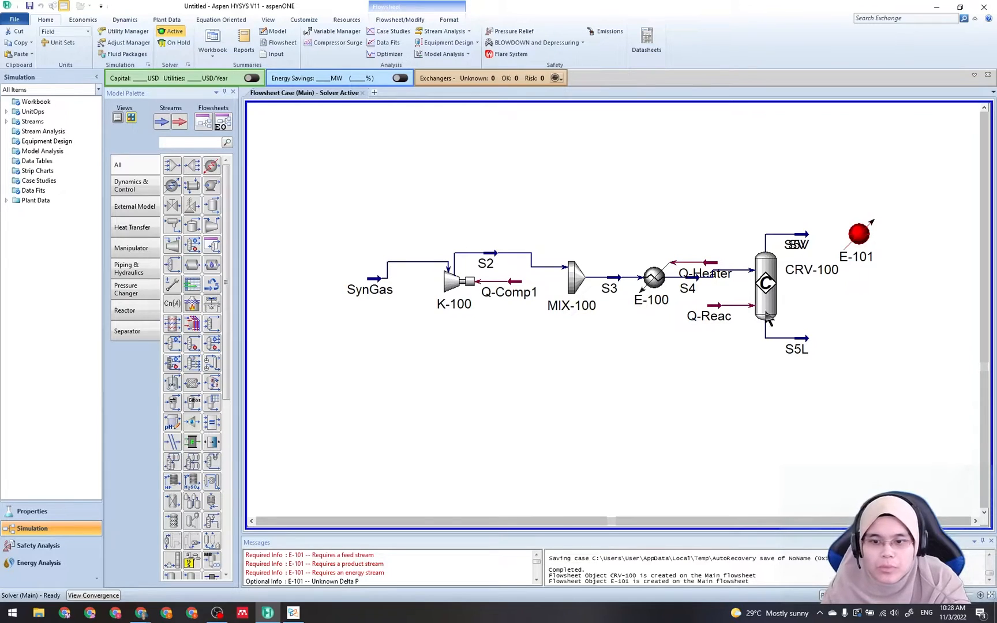
Consult steps 4.22 and 4.23 in the XODO guide, then in HYSYS assign inlet S5V and energy stream Q-Cooler to cooler E-101
click(293, 613)
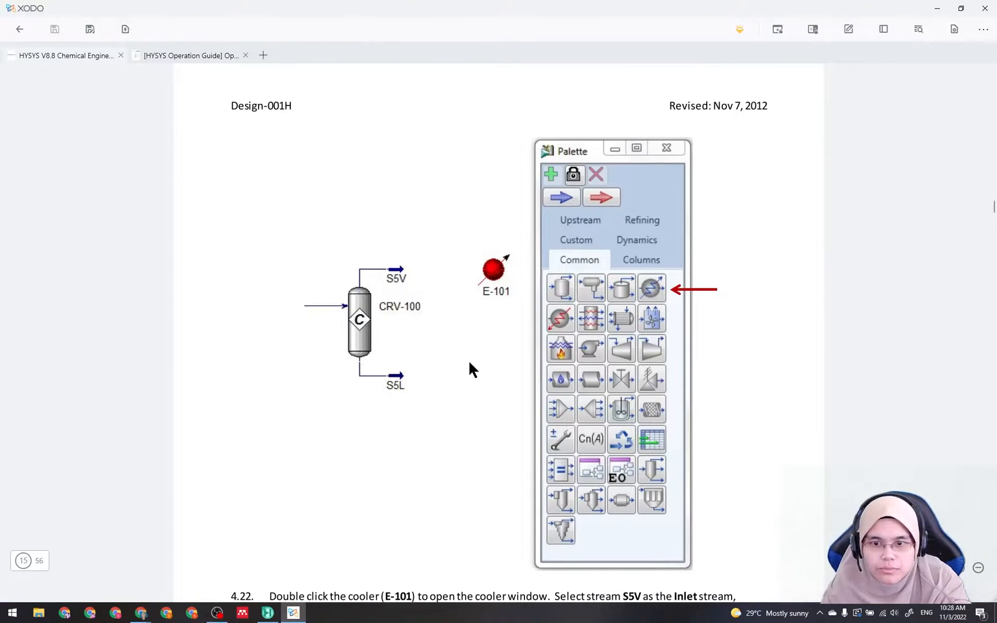
scroll(470, 364, down, 9)
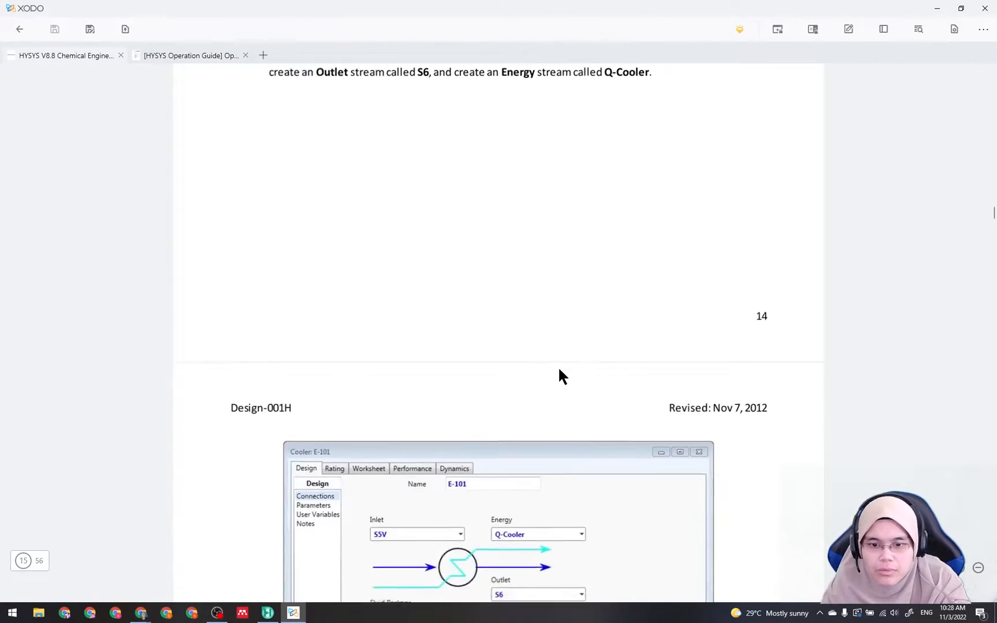
scroll(558, 372, down, 5)
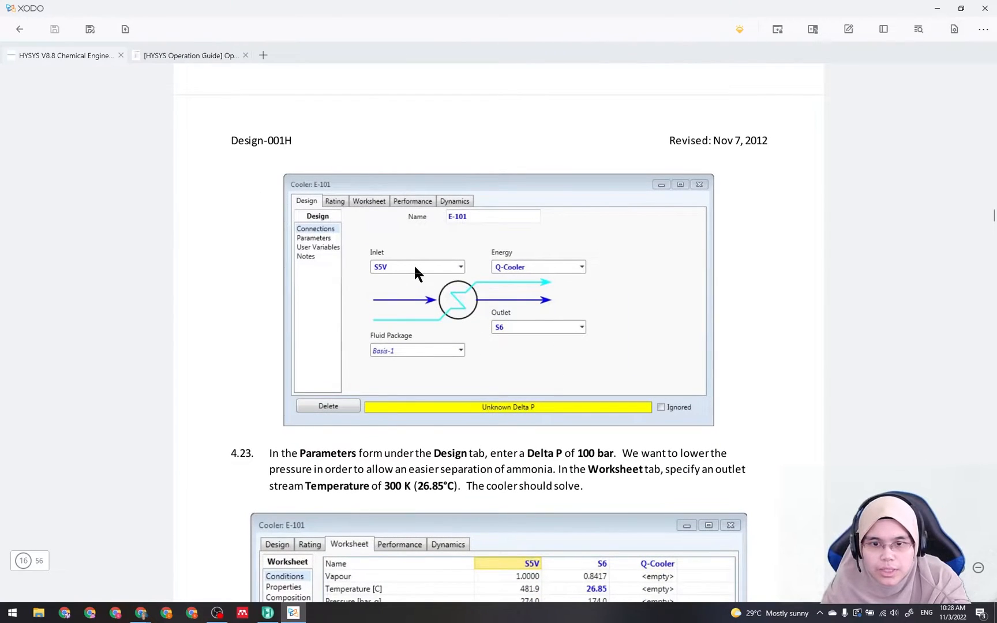
click(295, 616)
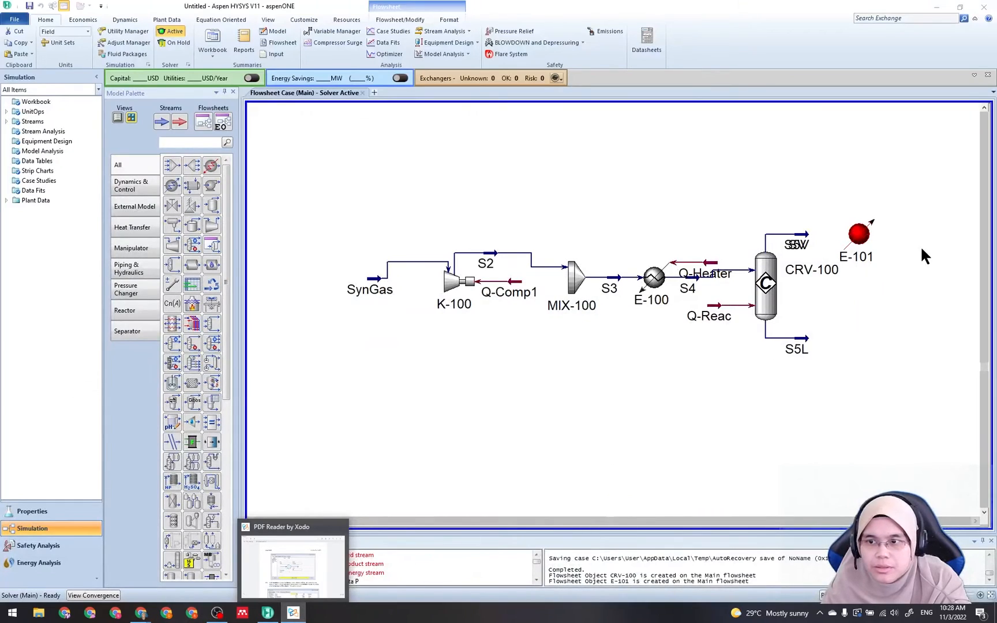
double_click(858, 242)
click(190, 182)
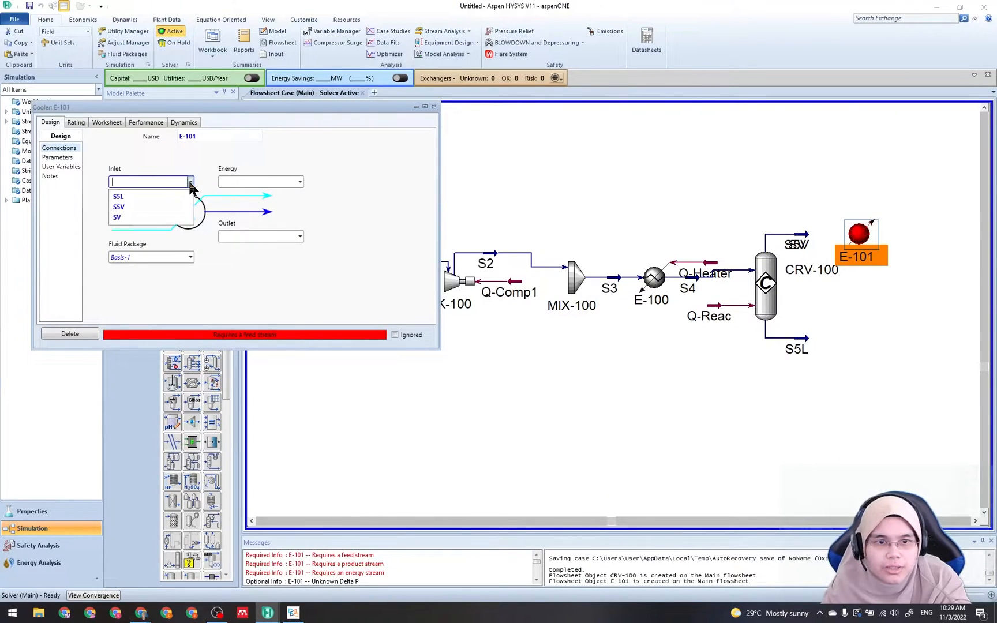
click(139, 207)
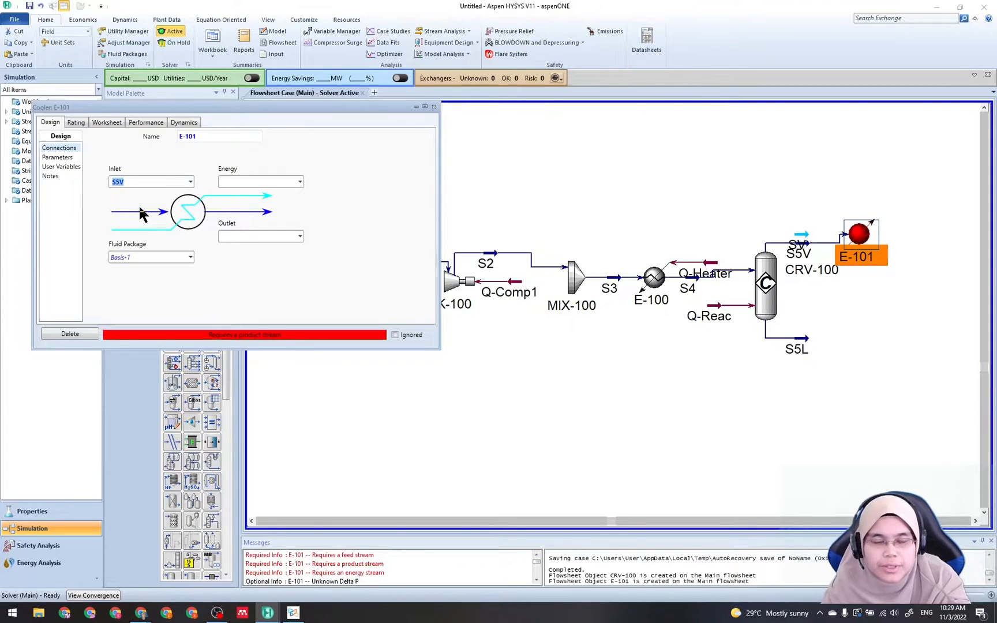
click(241, 183)
text(Q)
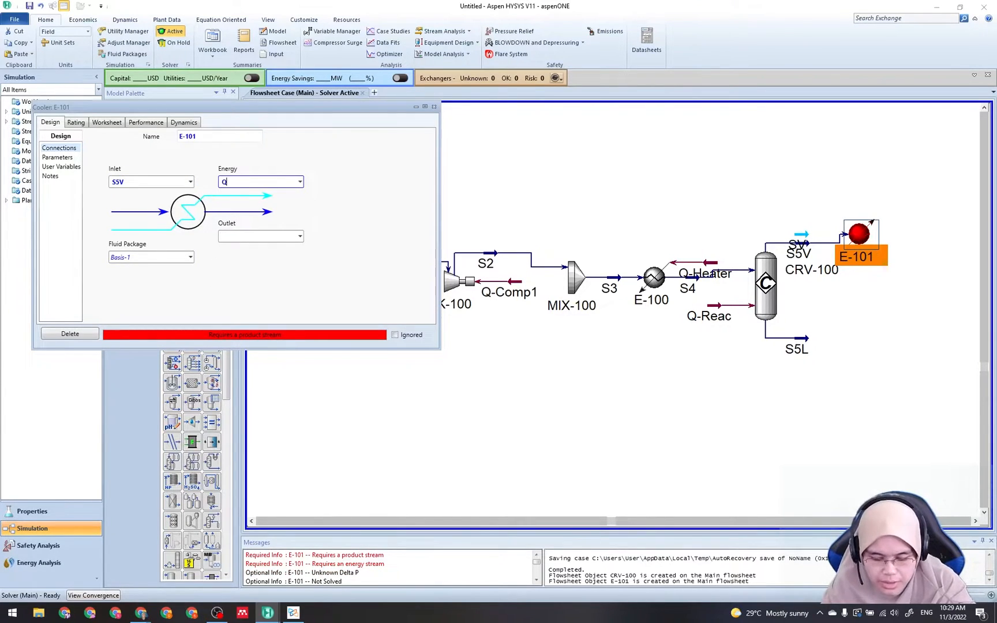
text(-Cooler)
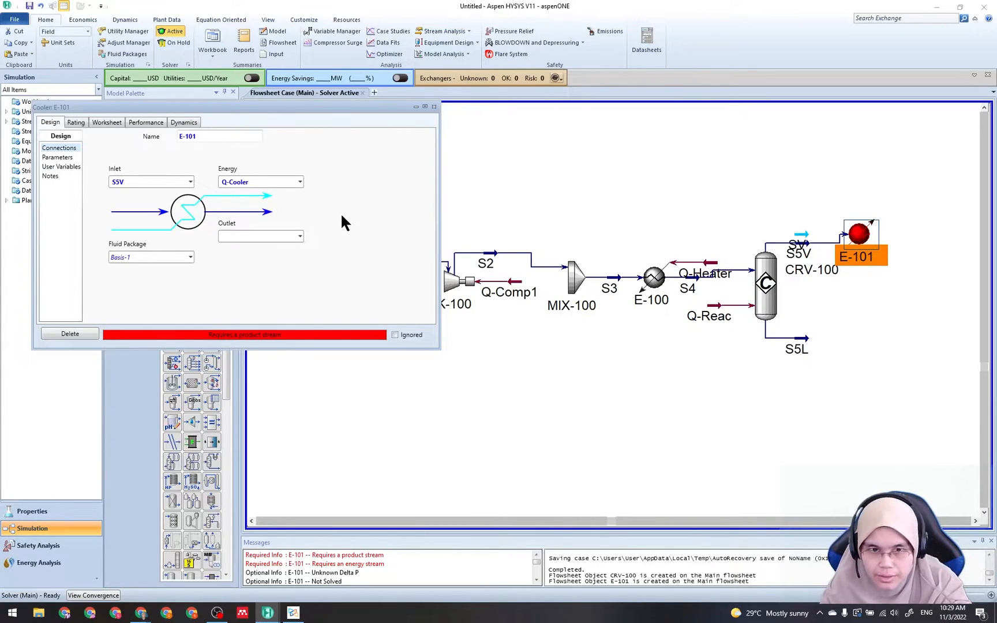
Create S6 as the outlet stream of cooler E-101
click(300, 236)
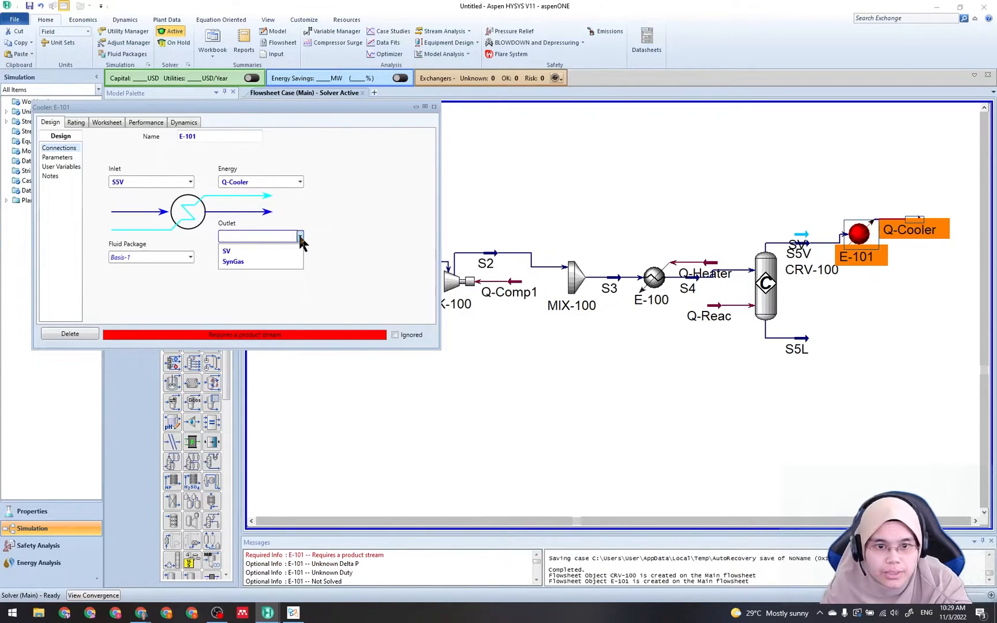
click(270, 237)
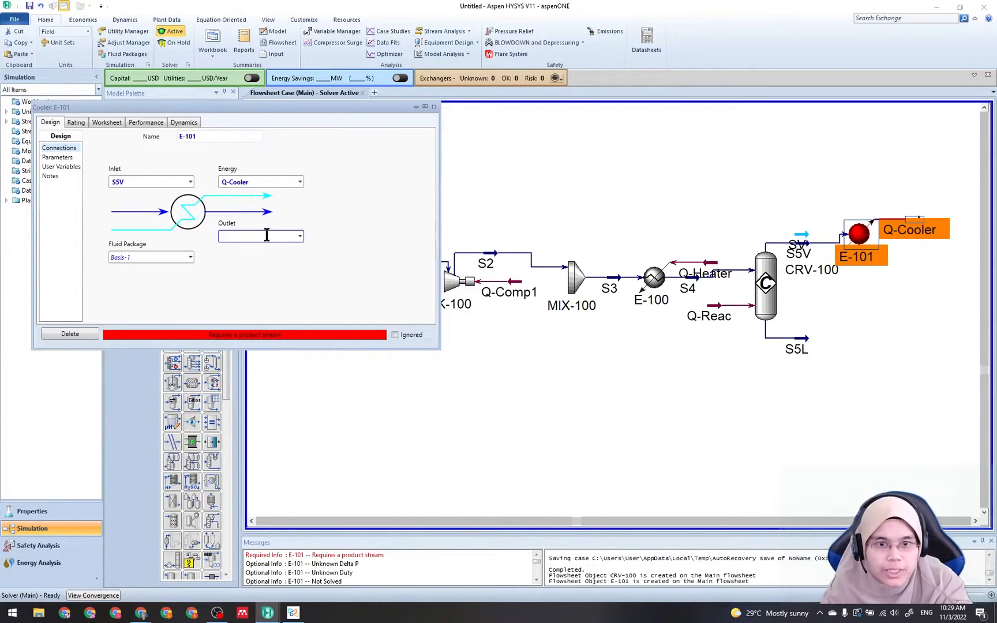
click(300, 237)
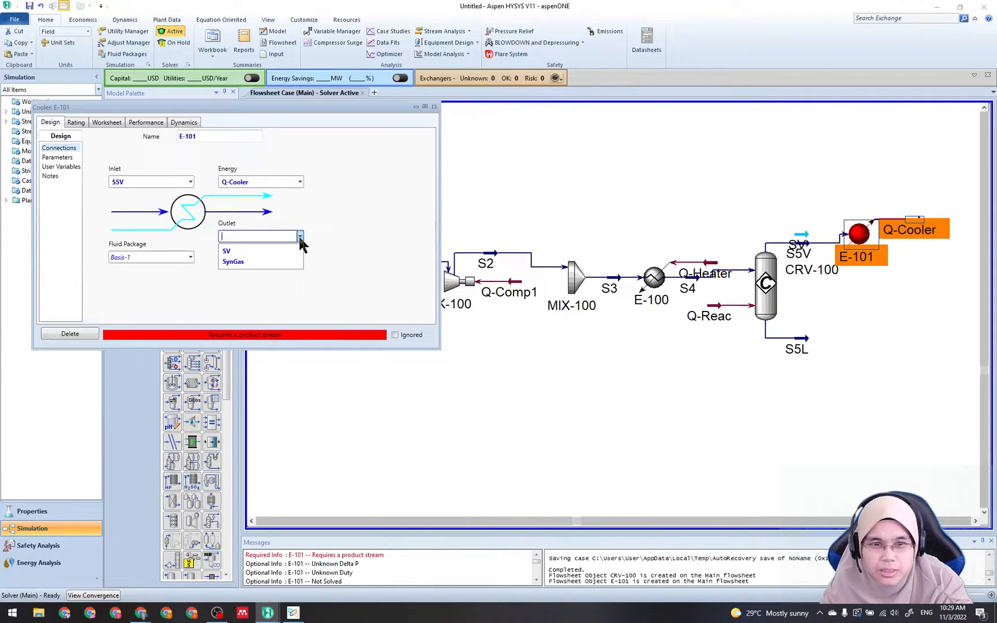
click(263, 232)
mouse_move(288, 619)
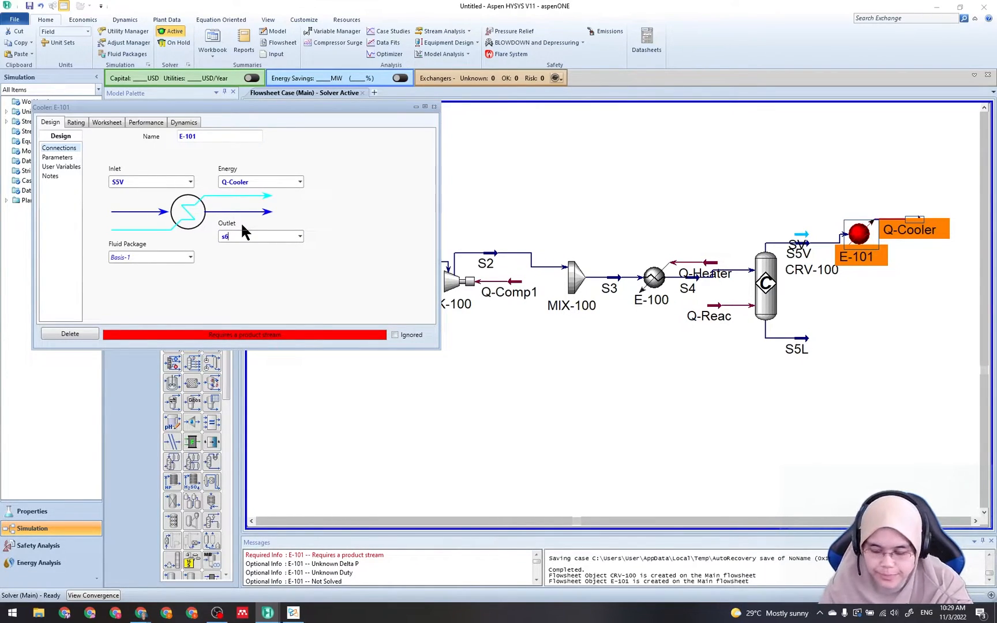
key(Caps_Lock)
text(6)
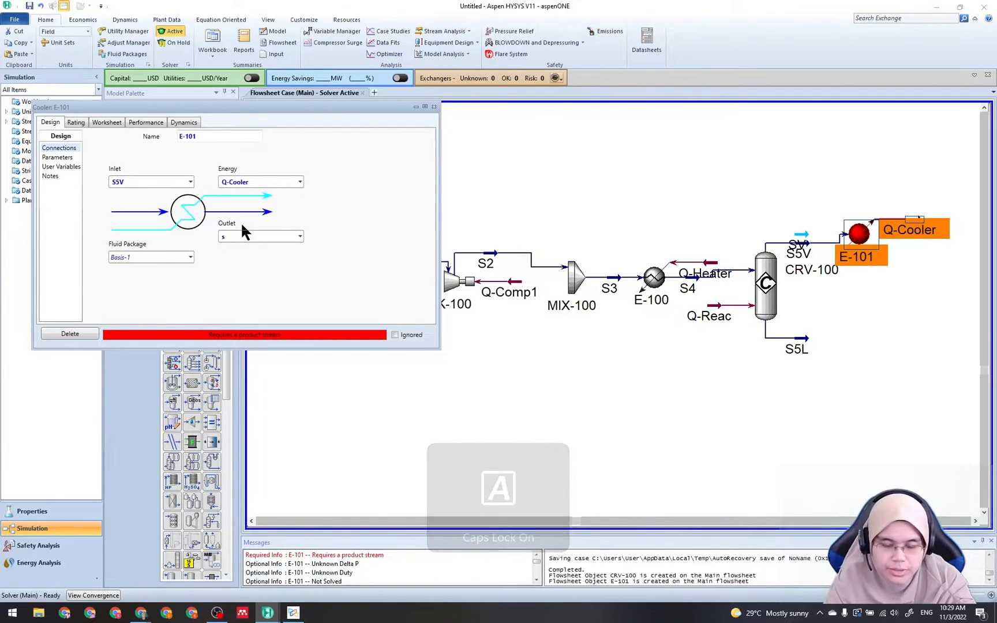
key(BackSpace)
key(Caps_Lock)
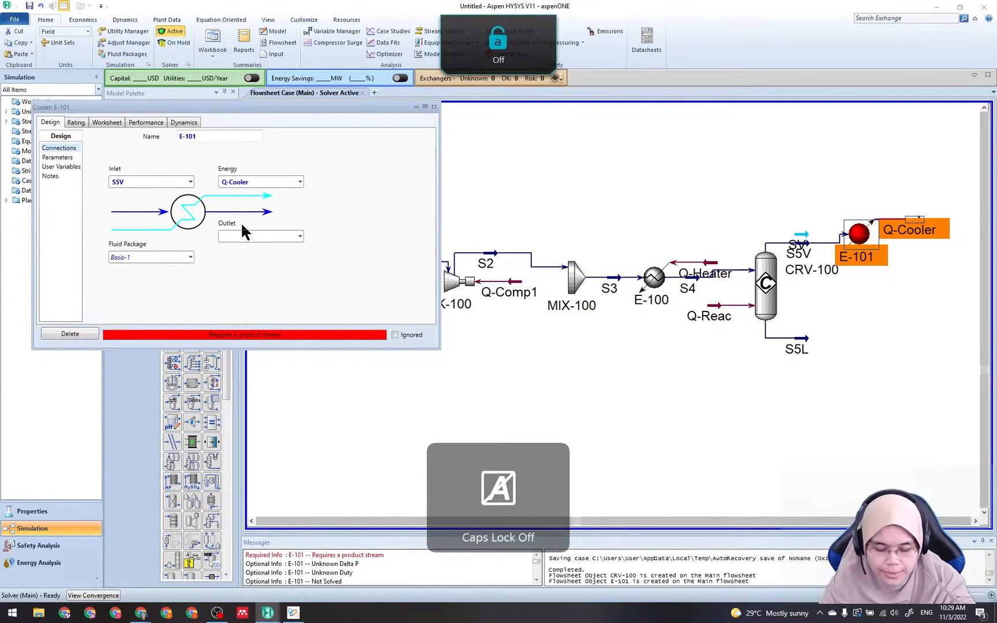
text(S6)
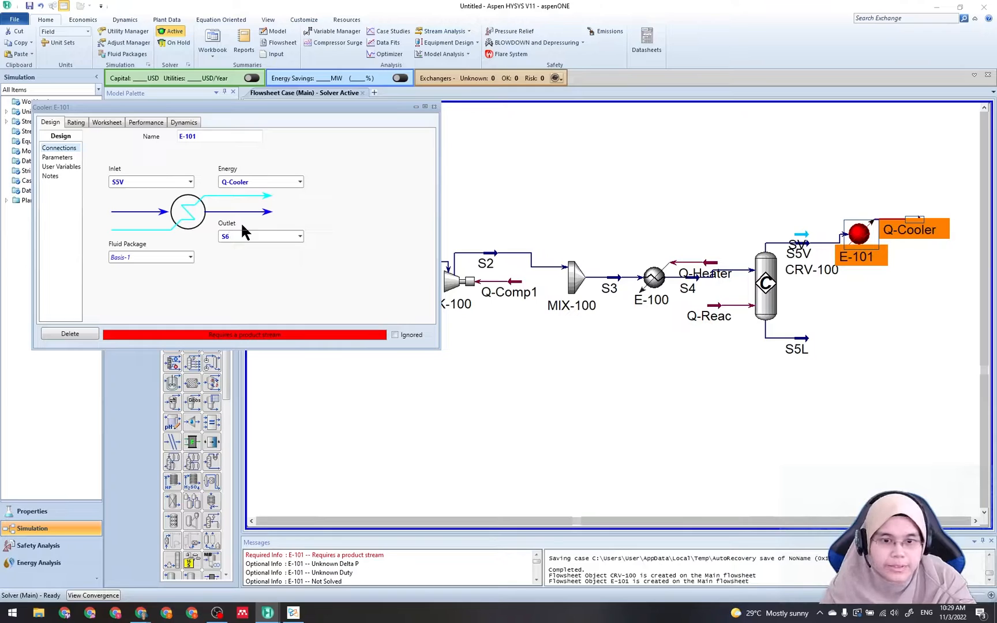
key(Return)
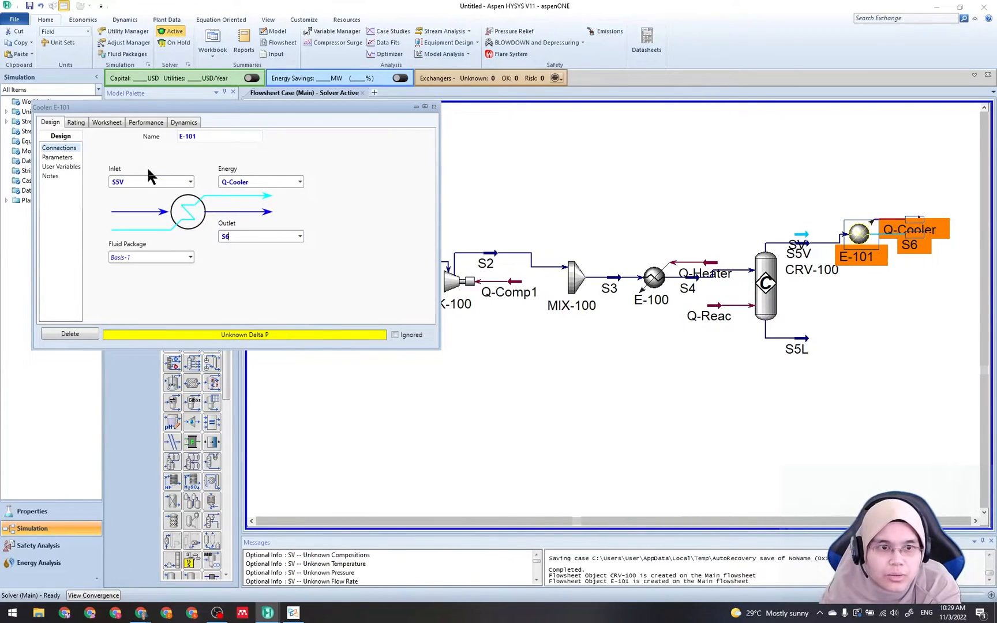
Set the temperature of cooler E-101's outlet stream S6 to 26.85 °C
click(49, 158)
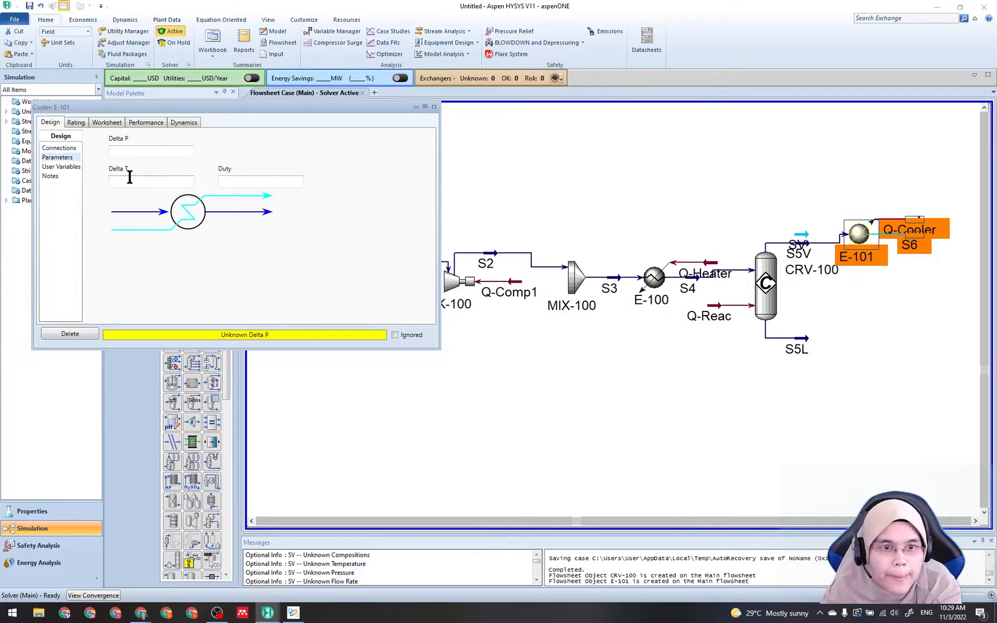
click(169, 152)
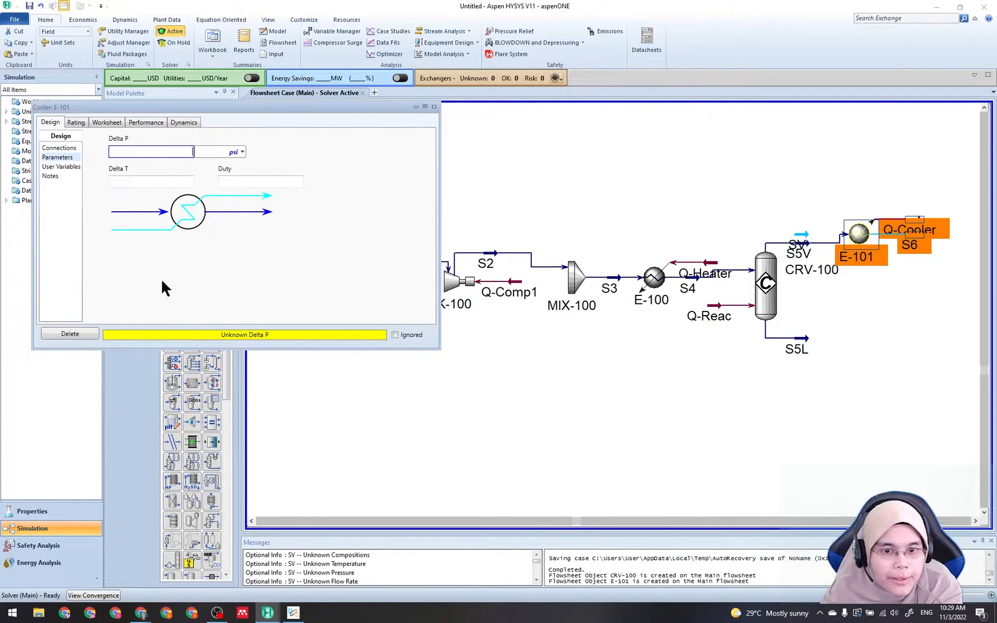
click(109, 122)
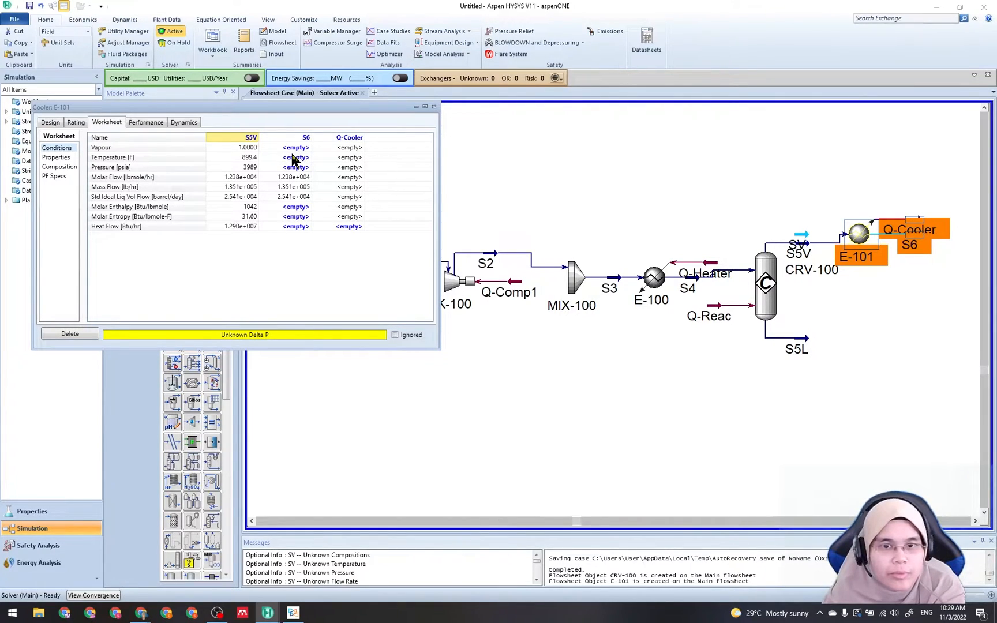
click(291, 162)
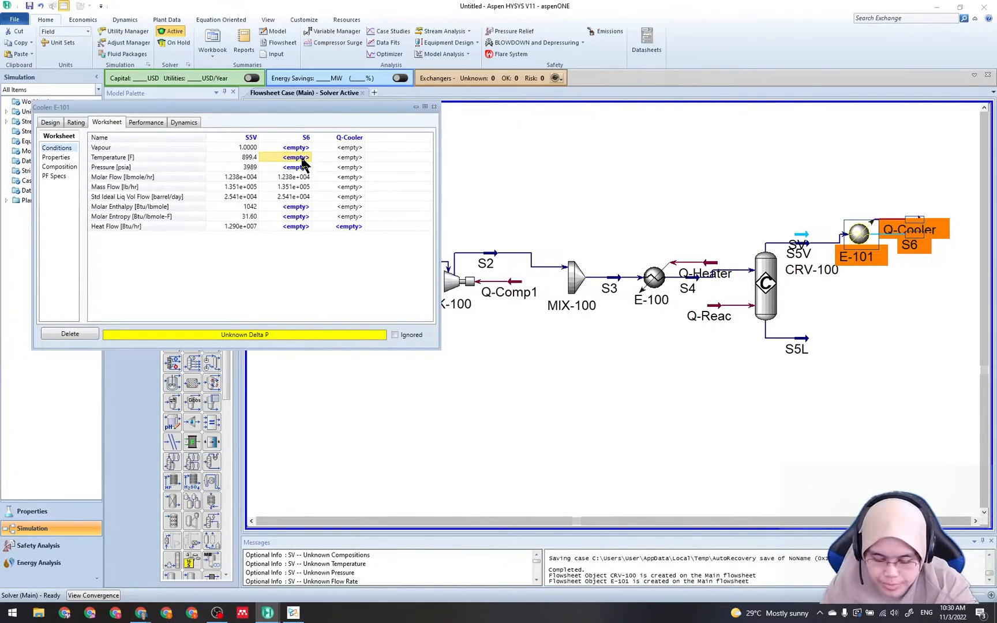
text(3)
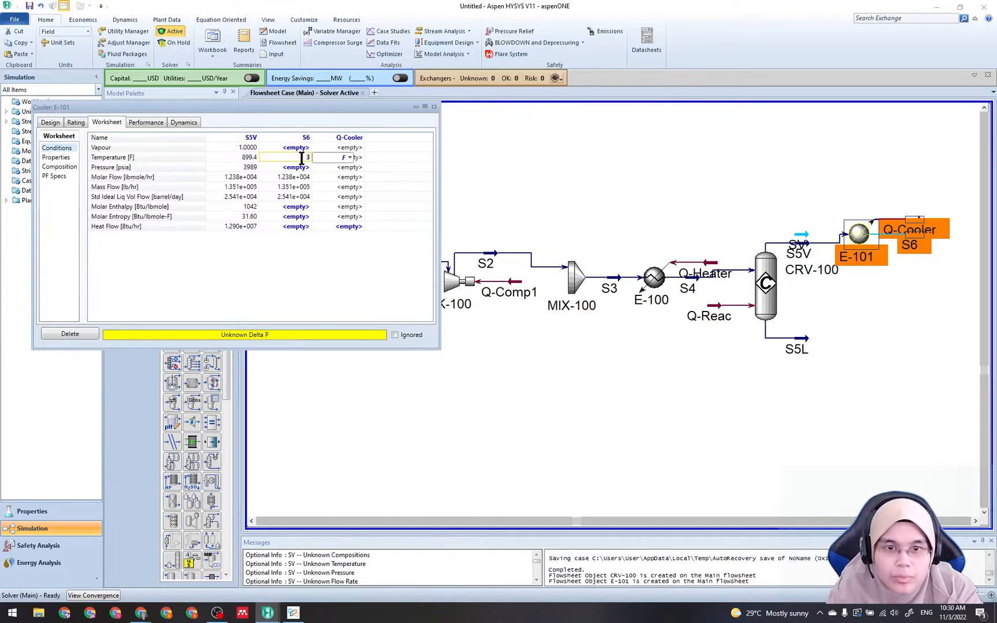
text(2)
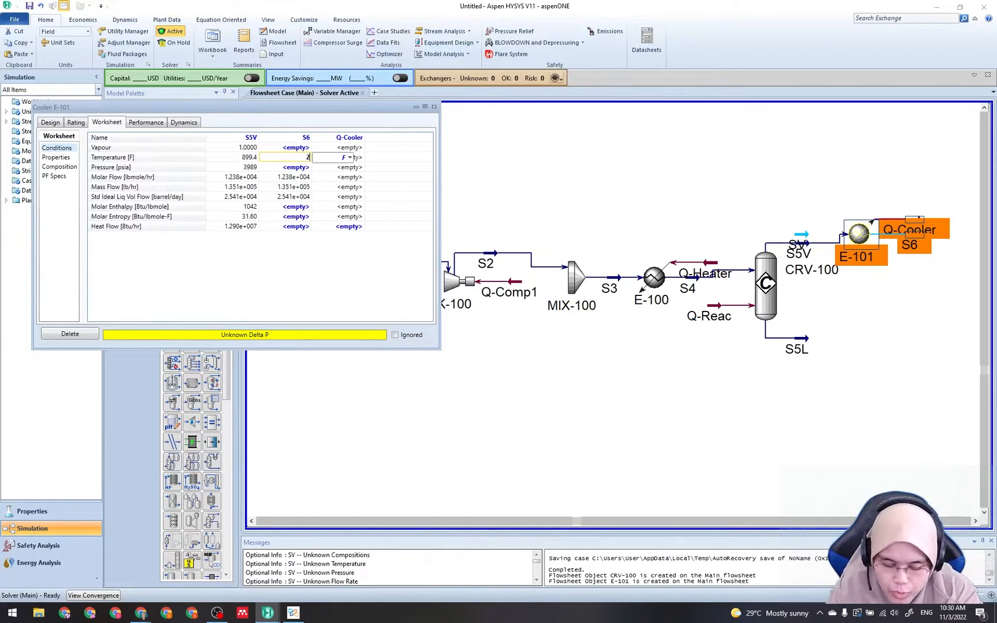
text(6.85)
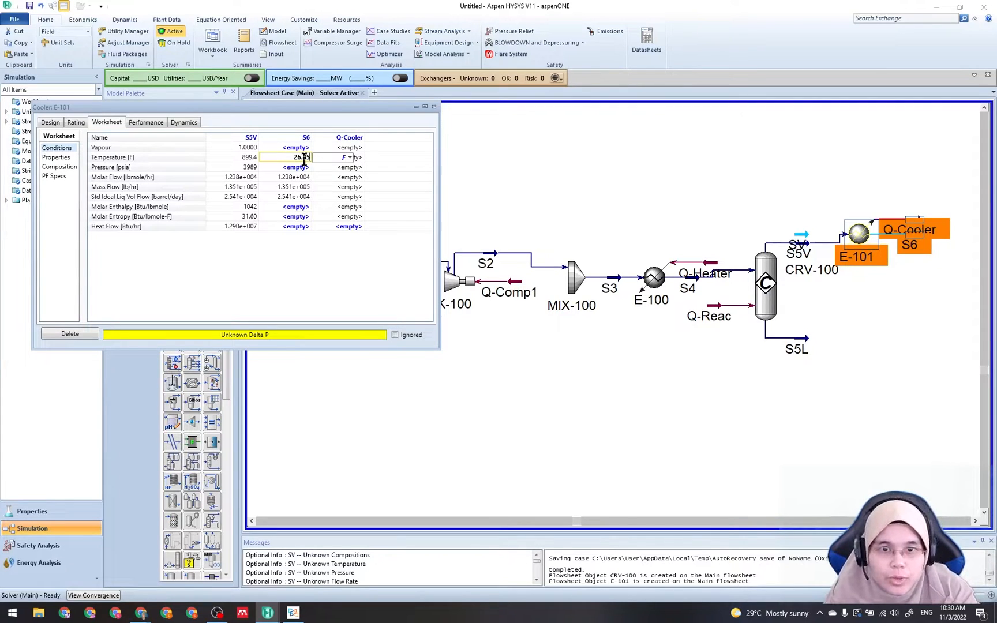
click(350, 158)
click(343, 172)
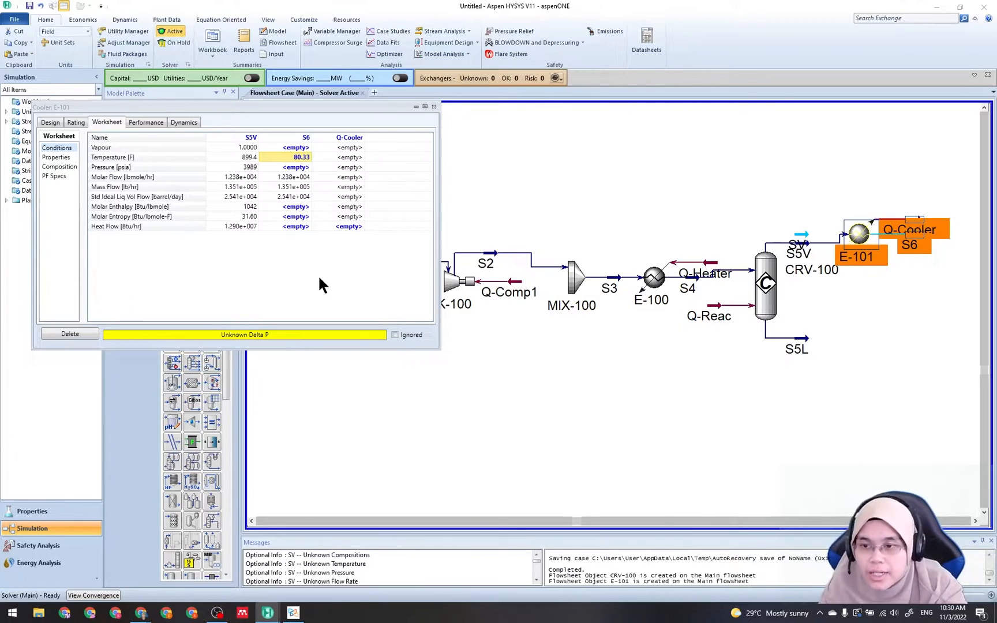
mouse_move(301, 160)
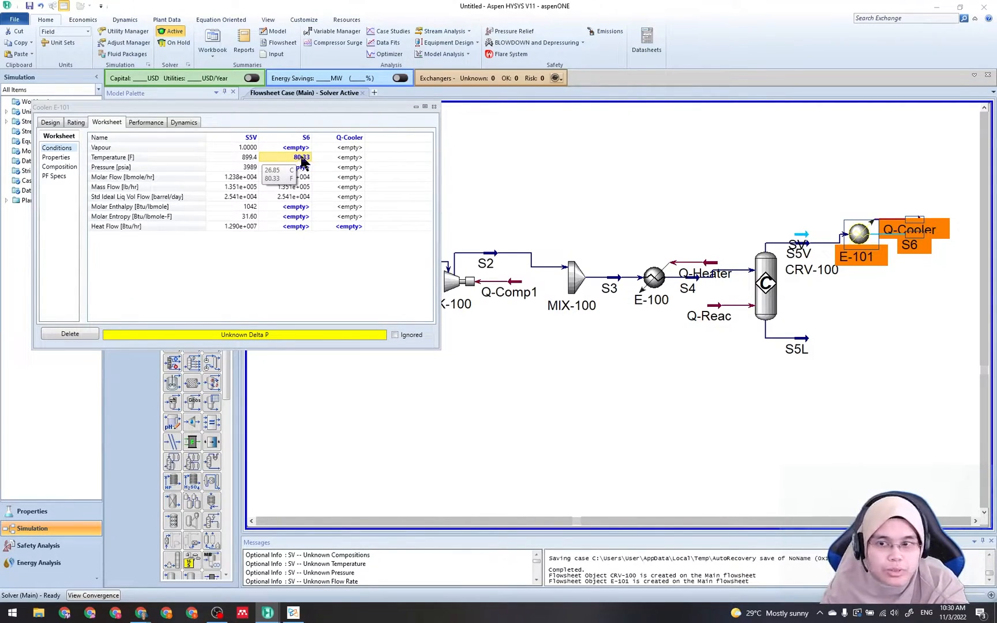
Move cooler E-101 slightly higher and closer to reactor CRV-100, separating stream S5V from stream SV
click(883, 256)
mouse_move(864, 237)
drag(861, 235, 841, 241)
click(878, 274)
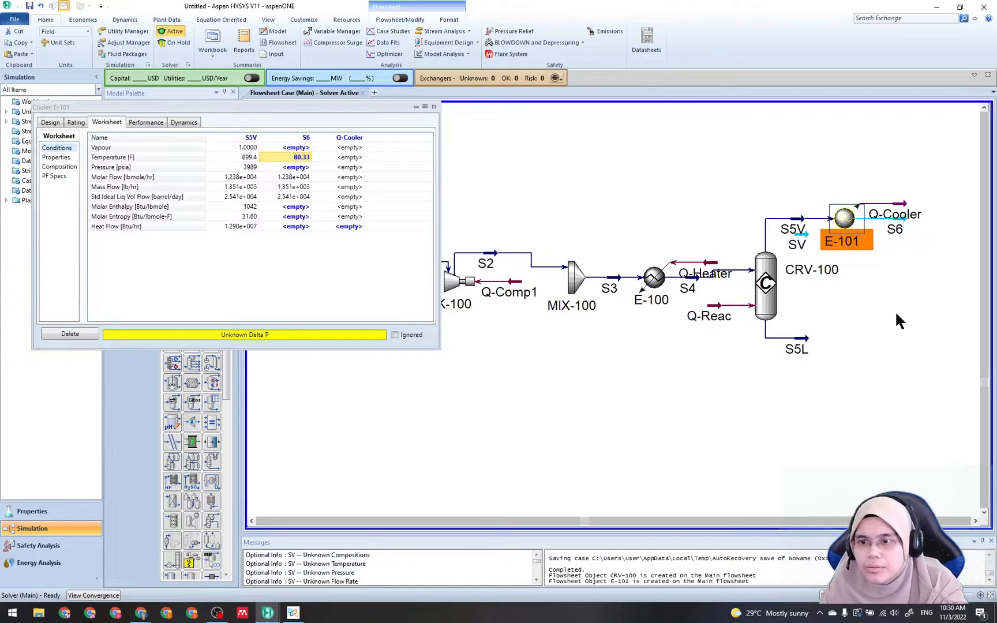
Delete the unconnected material stream SV from the flowsheet
click(807, 242)
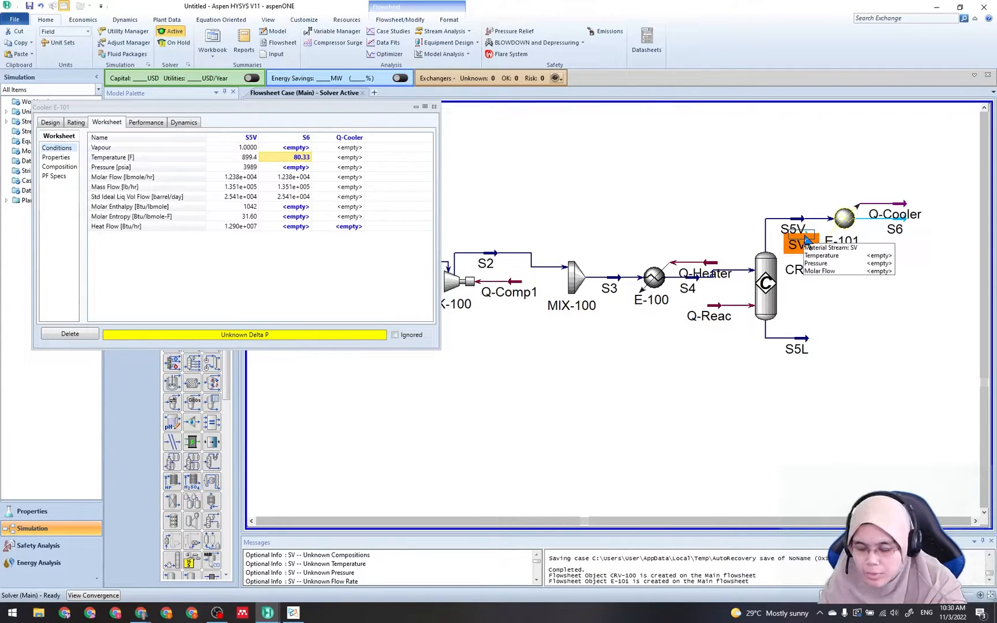
key(Delete)
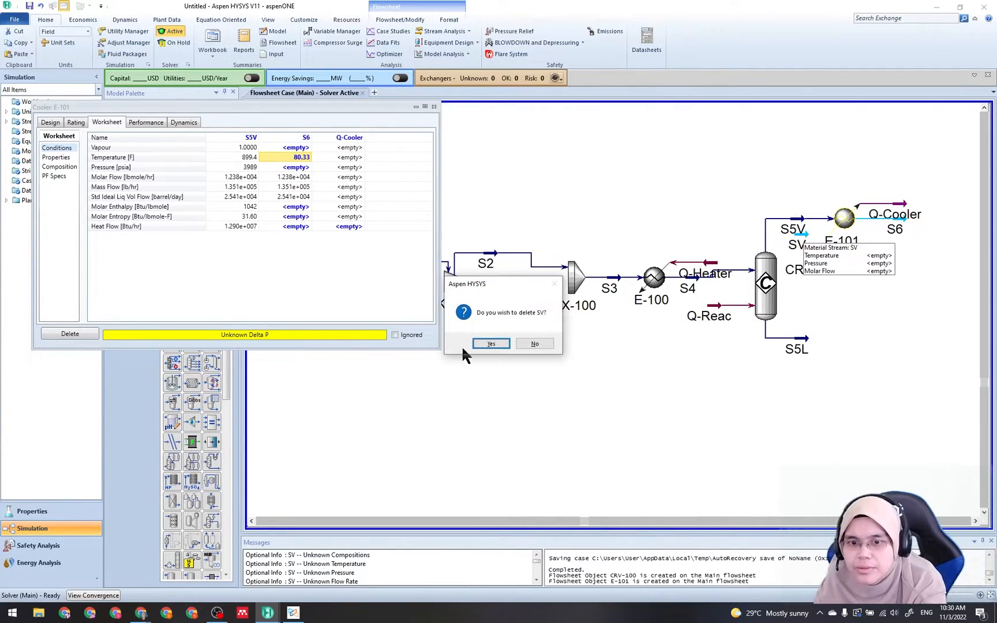
click(489, 343)
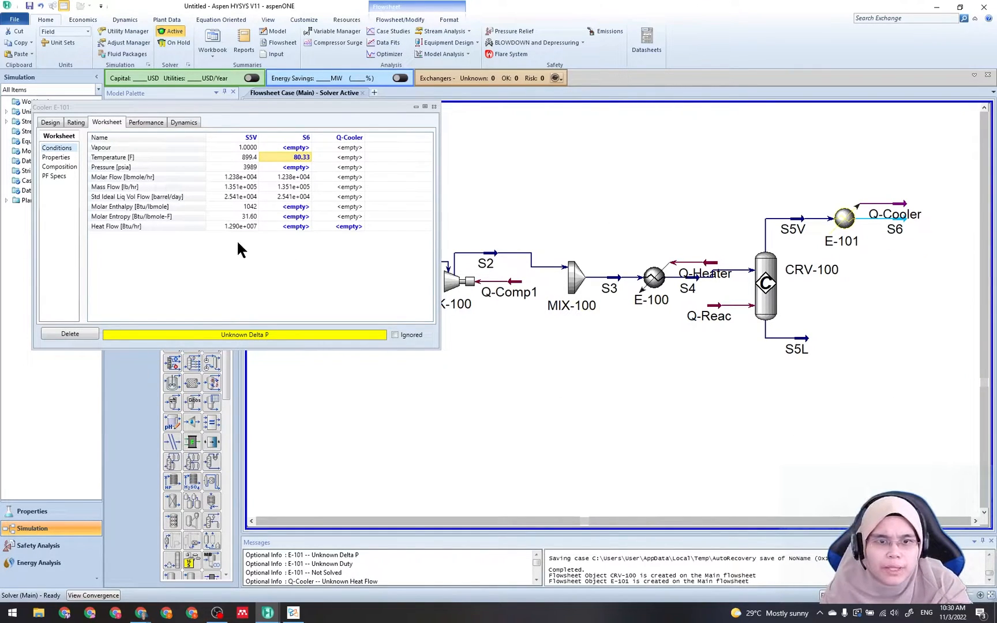
Set the Delta P of cooler E-101 to 100 bar in its design parameters and close its property window
click(52, 167)
click(51, 158)
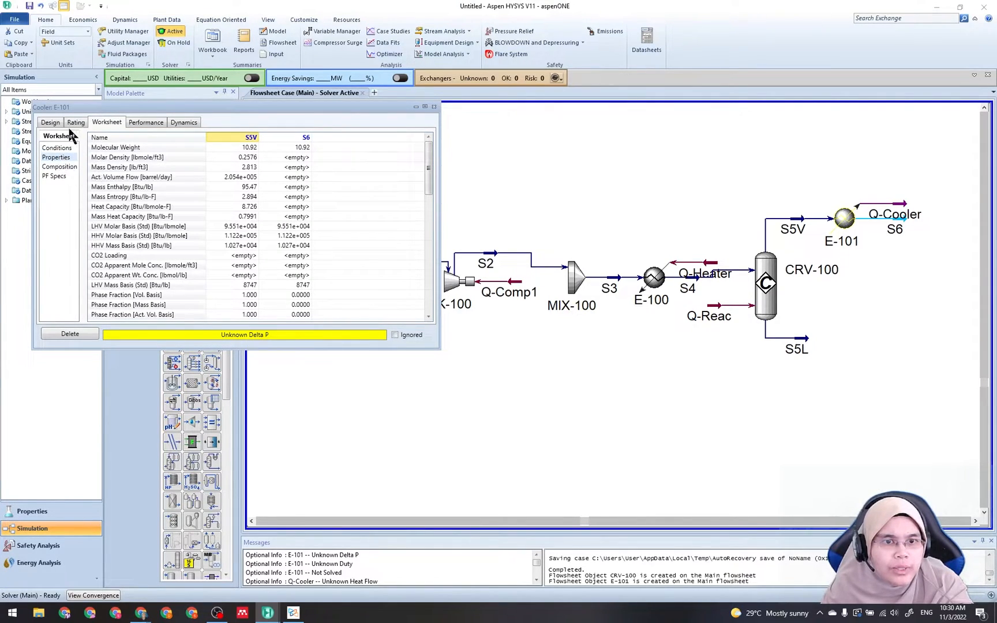
click(46, 121)
click(154, 152)
text(100)
click(242, 152)
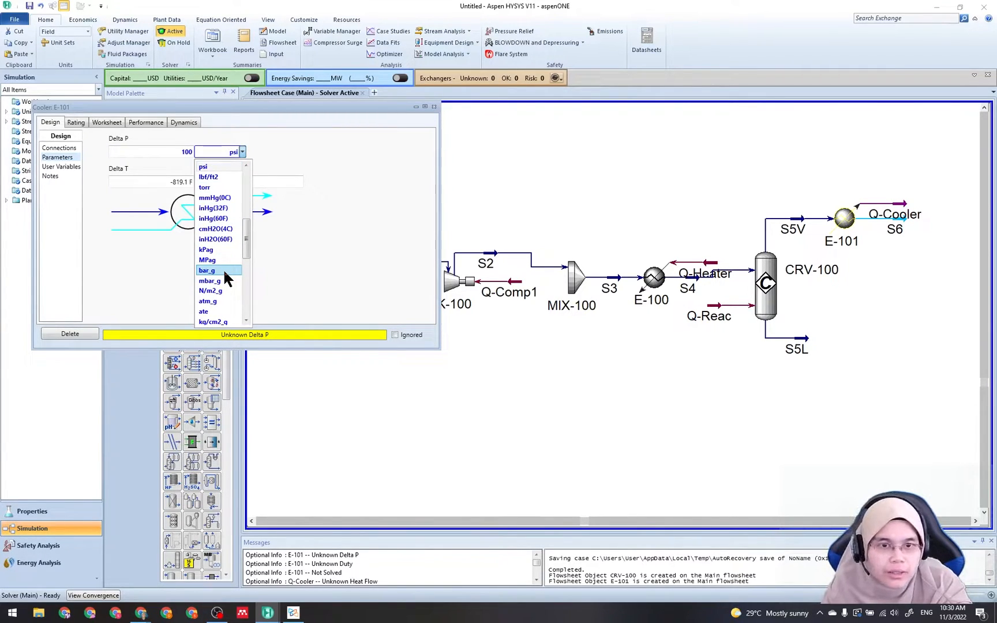
scroll(228, 234, up, 6)
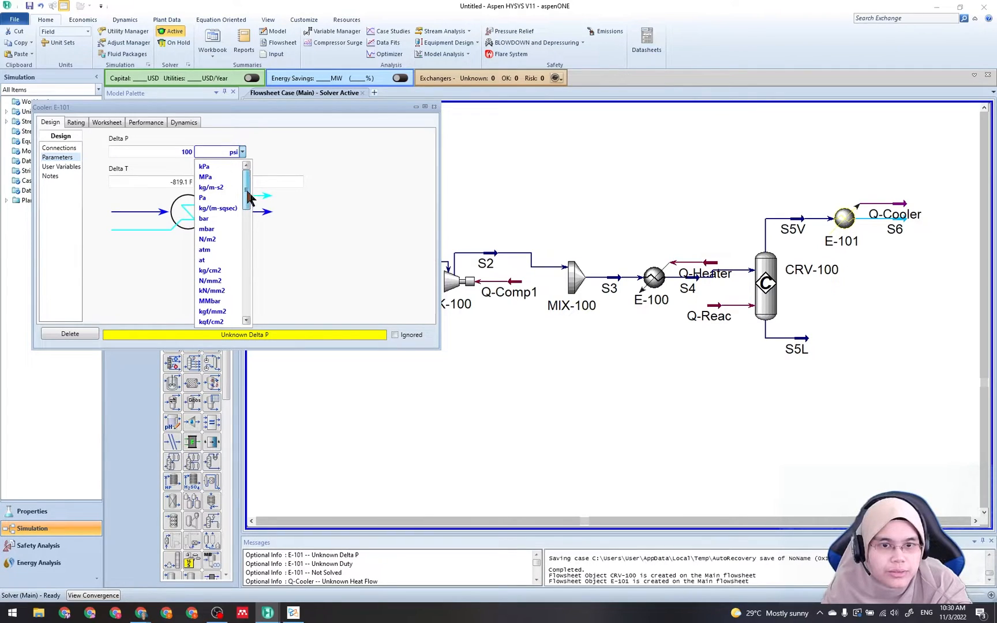
click(217, 217)
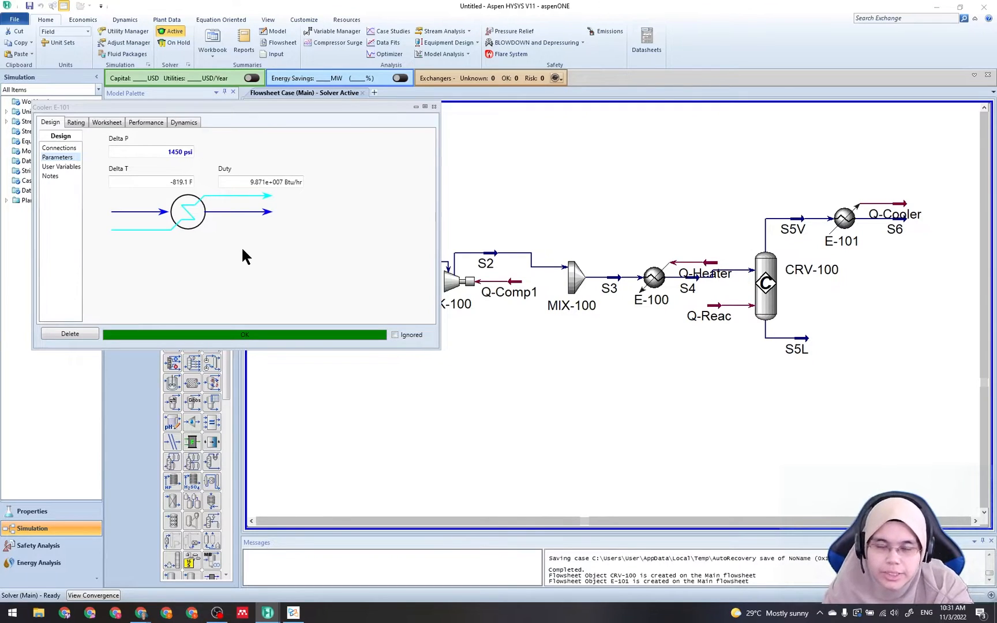
click(434, 107)
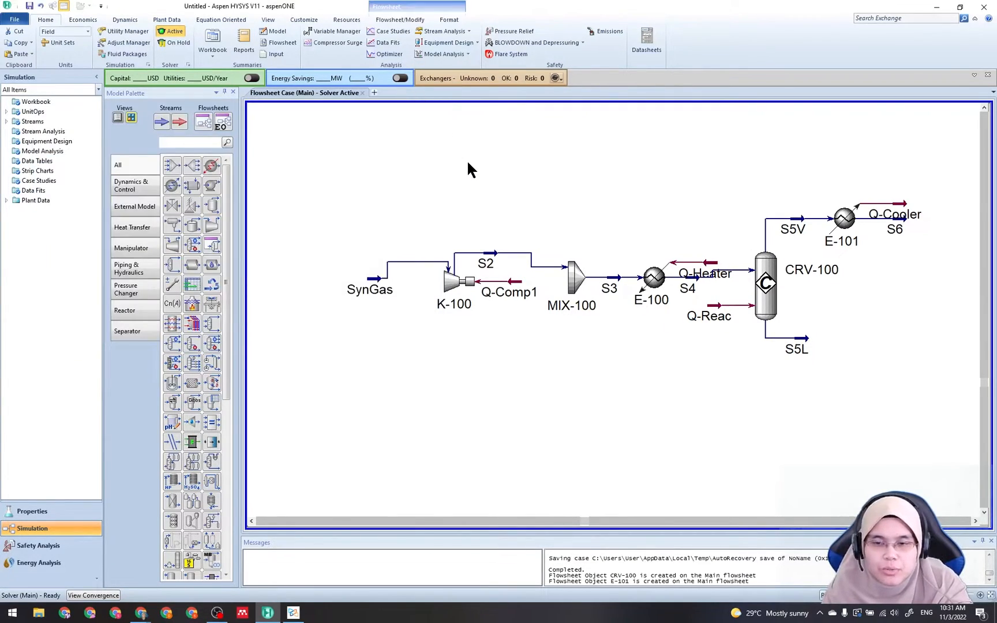
Move the whole flowsheet diagram left and slightly down to free space after cooler E-101
drag(300, 158, 930, 403)
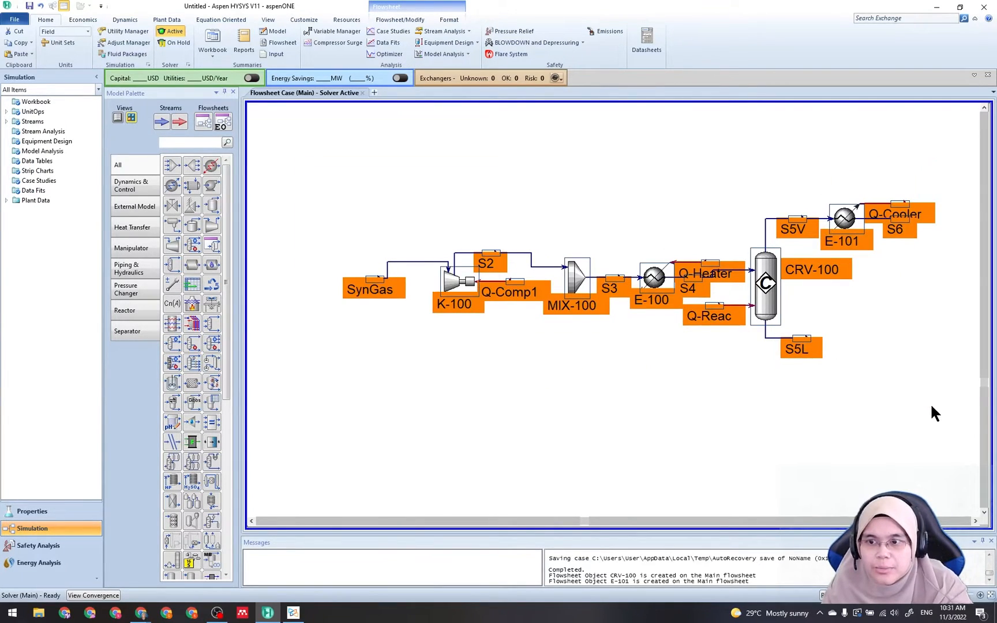
drag(753, 297, 658, 352)
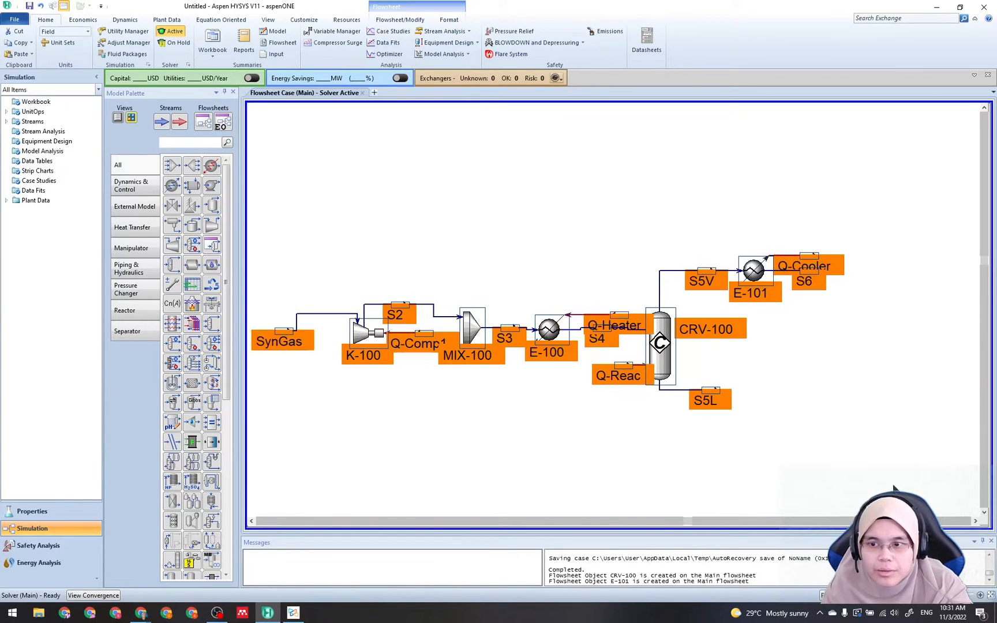
click(893, 467)
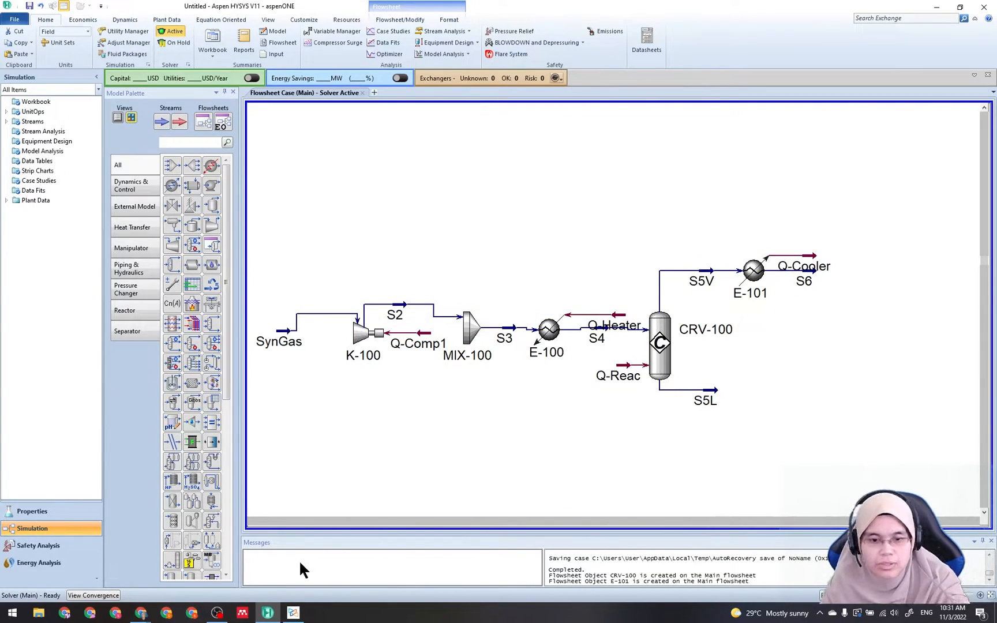
Switch to the PDF guide in Xodo and read the instructions following cooler step 4.23
click(293, 613)
scroll(488, 425, down, 5)
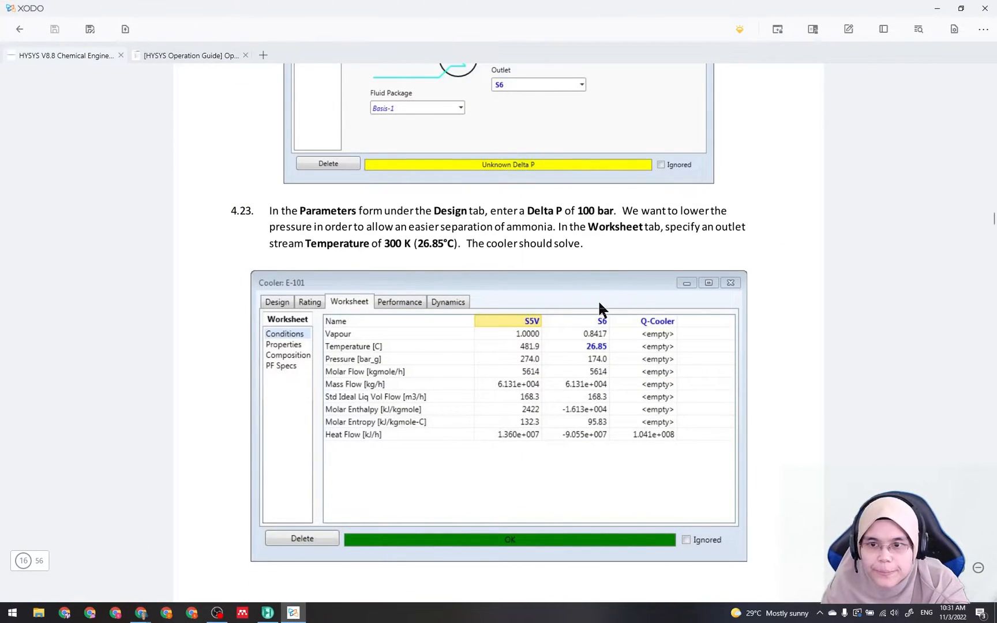
scroll(579, 350, down, 6)
scroll(580, 354, down, 3)
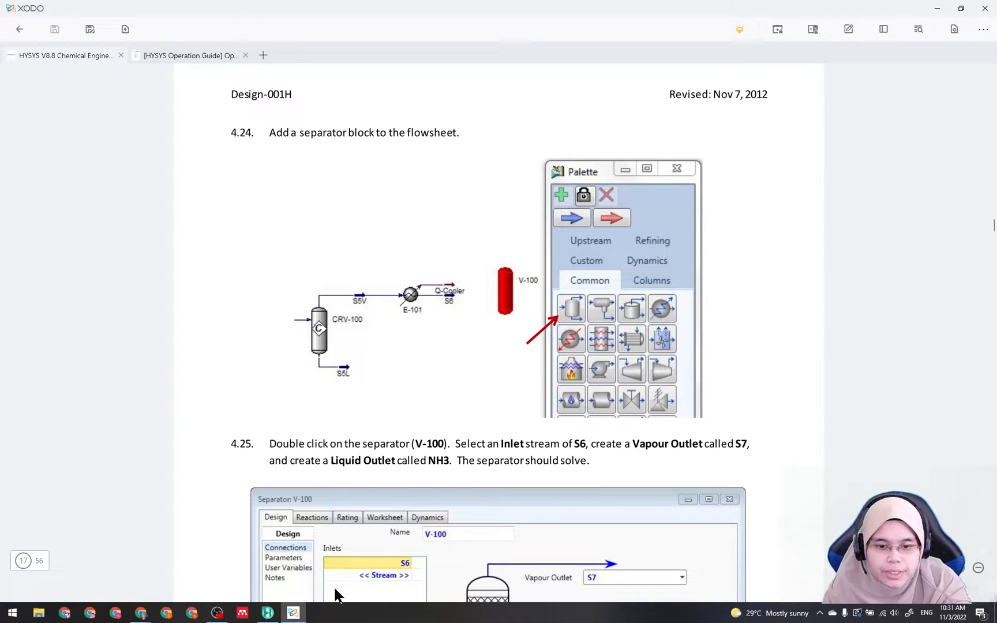
click(295, 616)
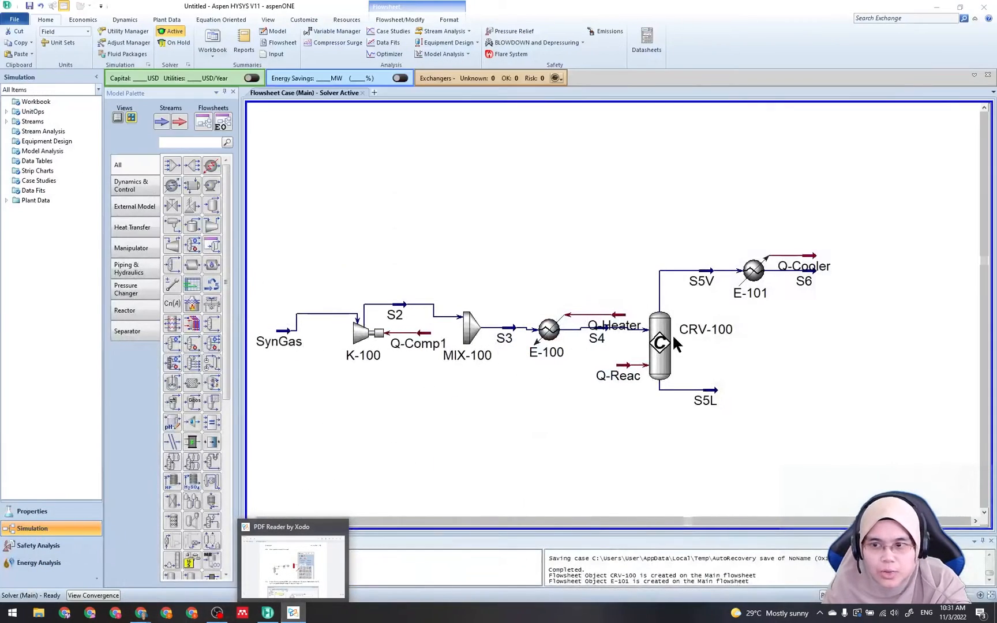
Examine the conditions and the phase composition of cooler outlet stream S6
double_click(792, 277)
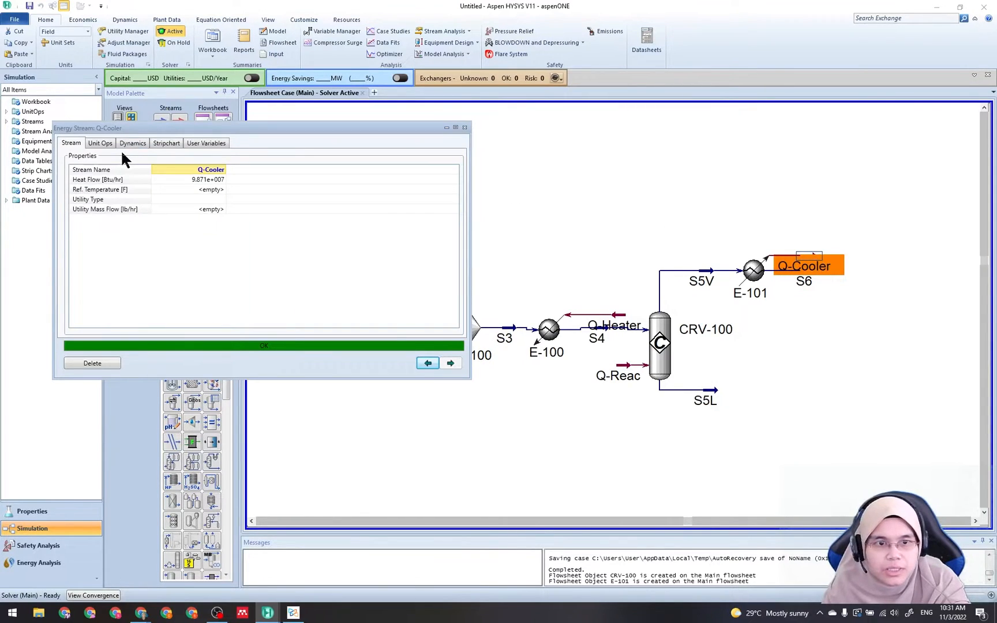
click(465, 128)
click(870, 318)
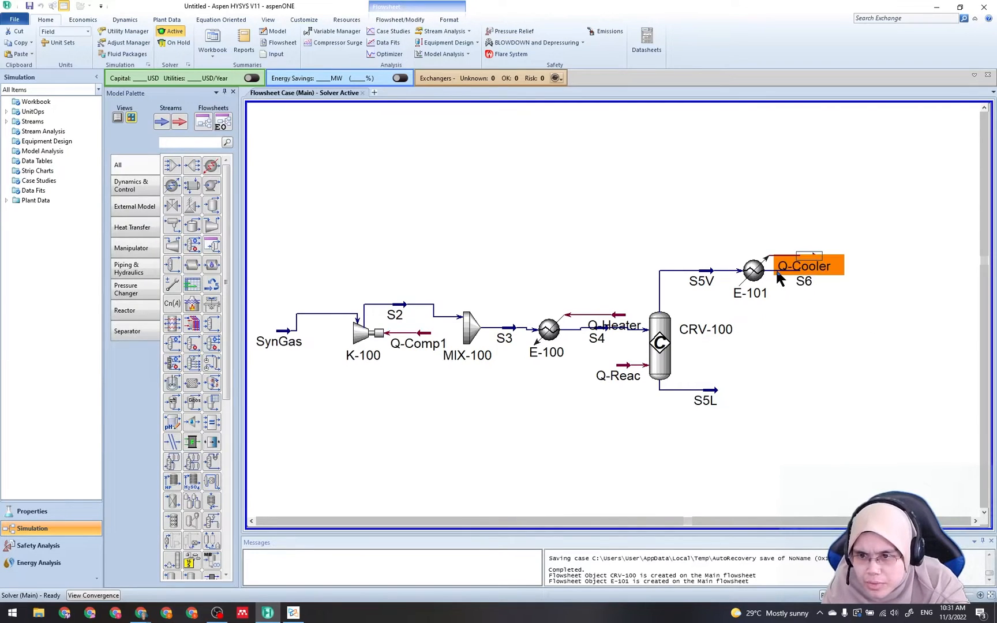
double_click(806, 283)
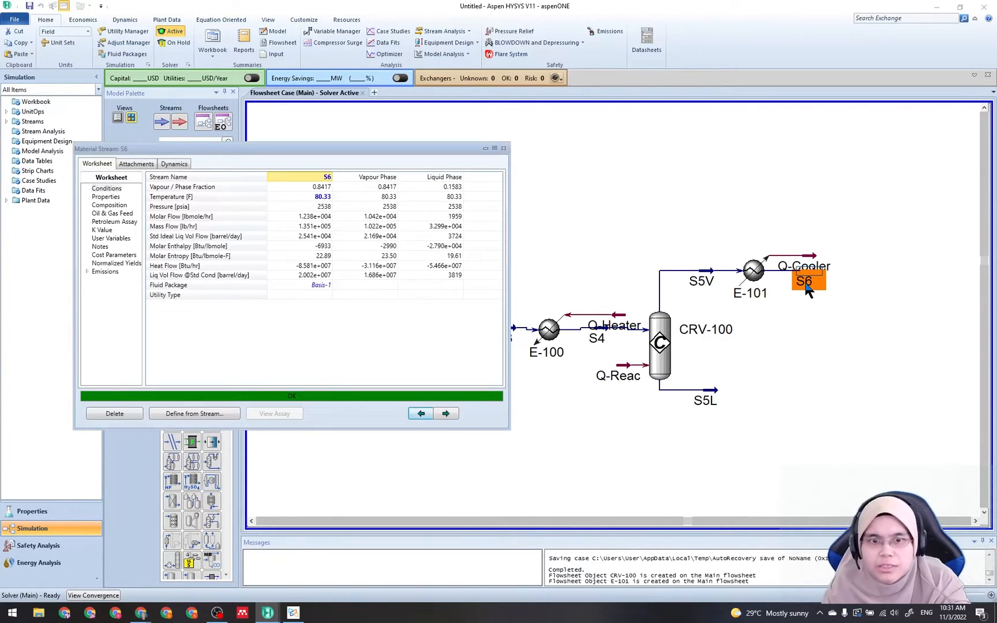
click(116, 206)
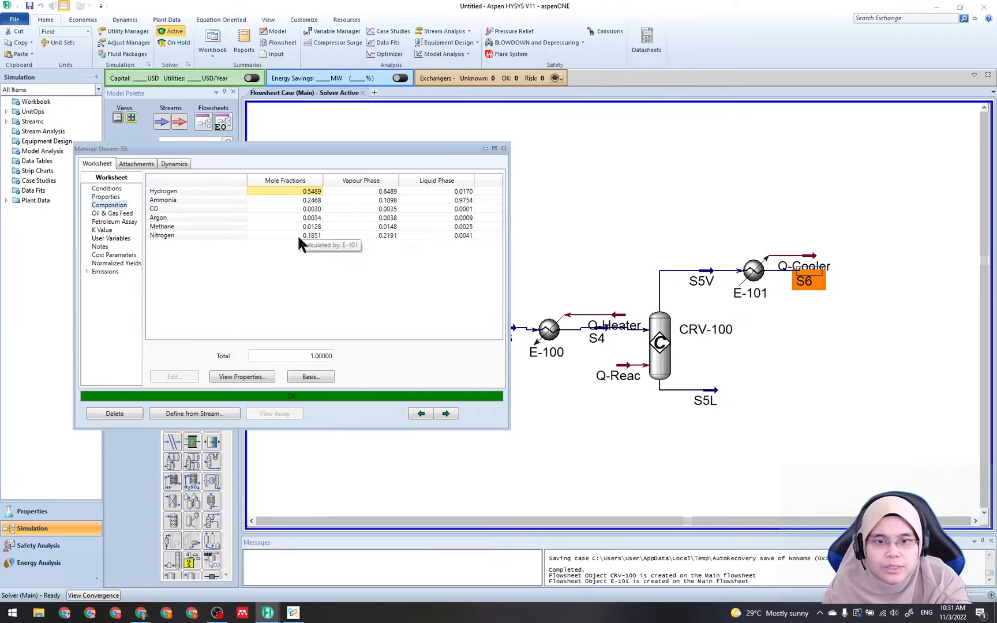
click(503, 149)
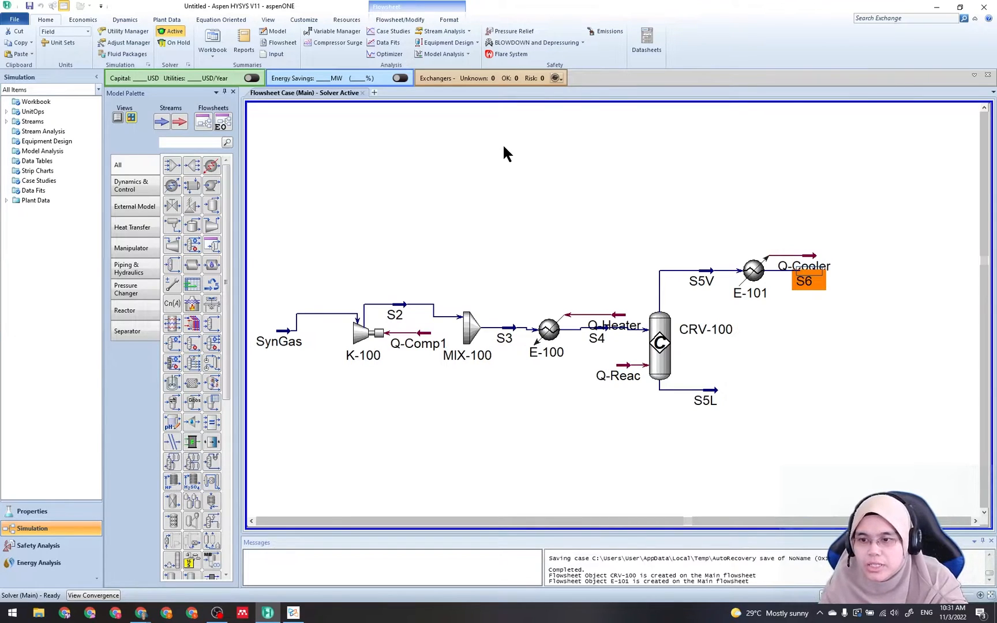
click(808, 345)
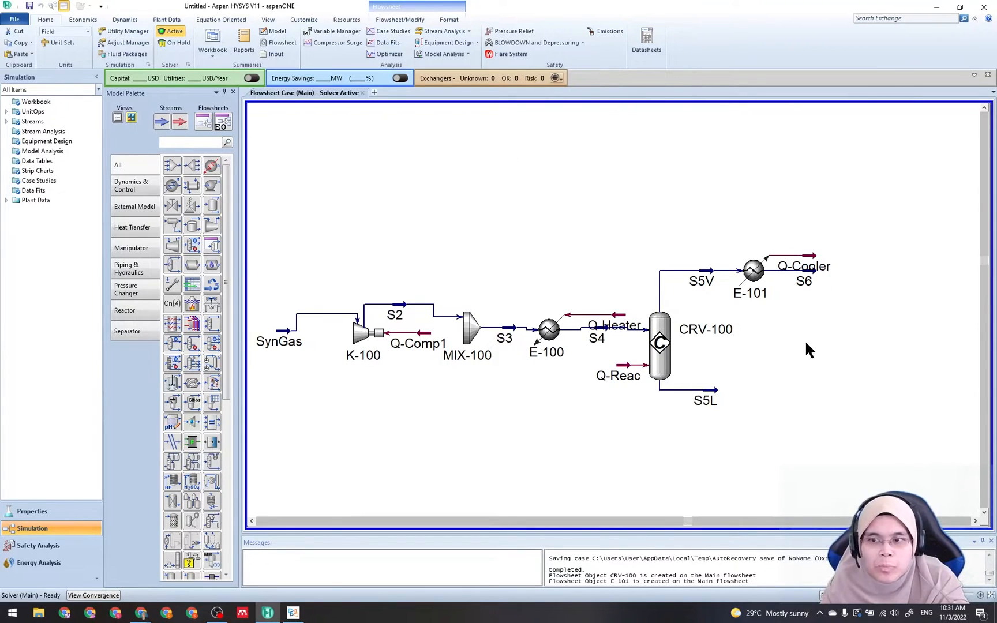
Following guide step 4.24, add a separator block to the flowsheet to the right of stream S6
click(293, 613)
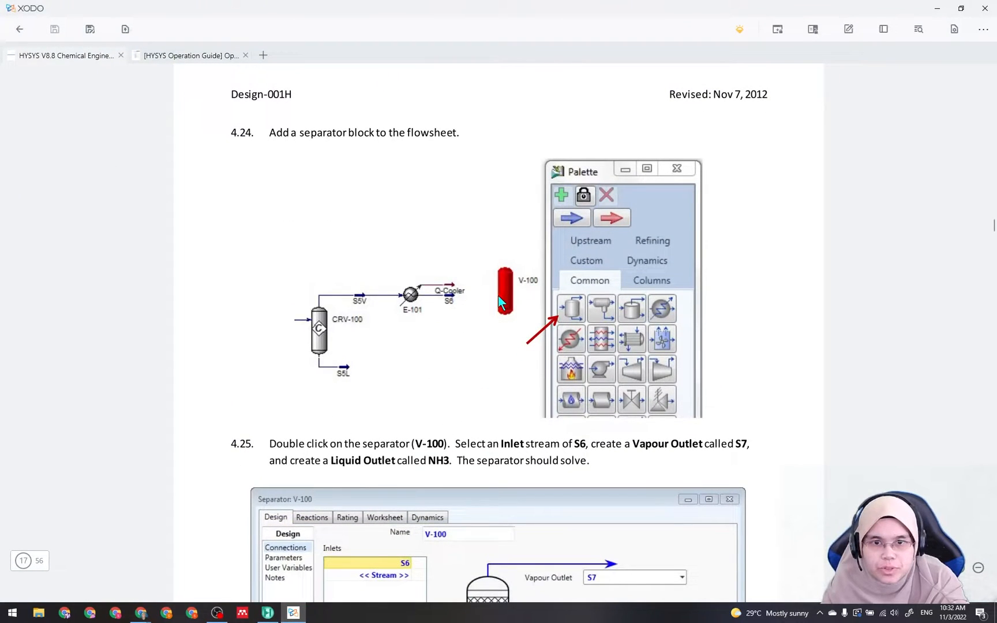
scroll(498, 295, up, 1)
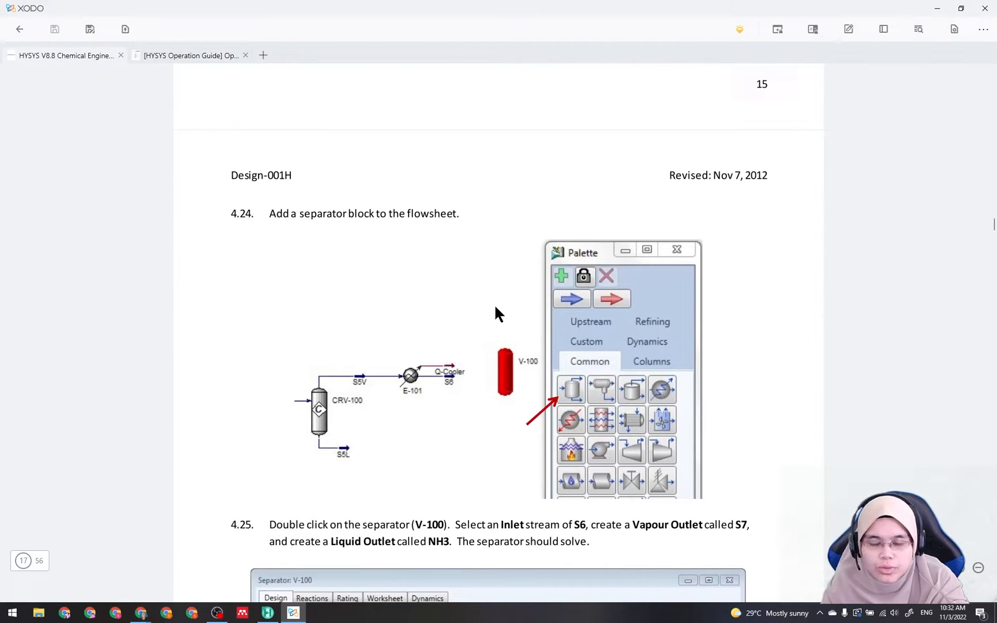
click(296, 613)
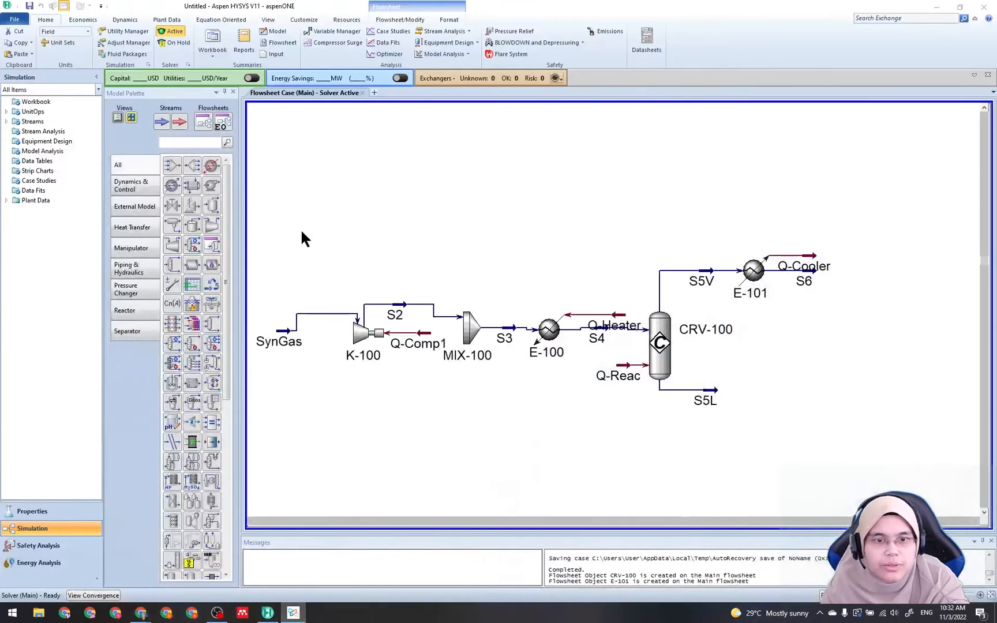
click(217, 208)
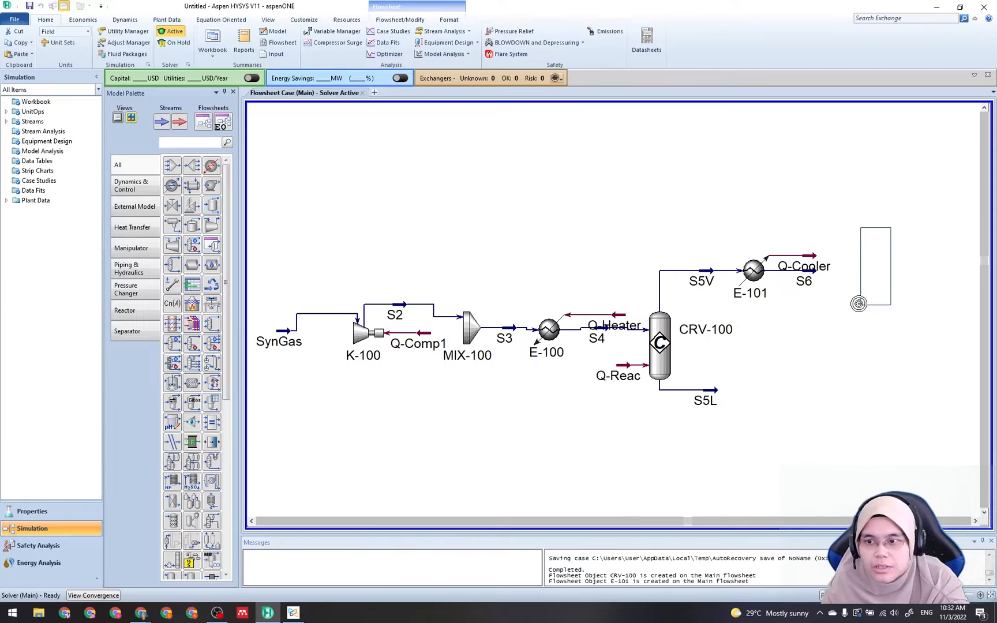
click(847, 304)
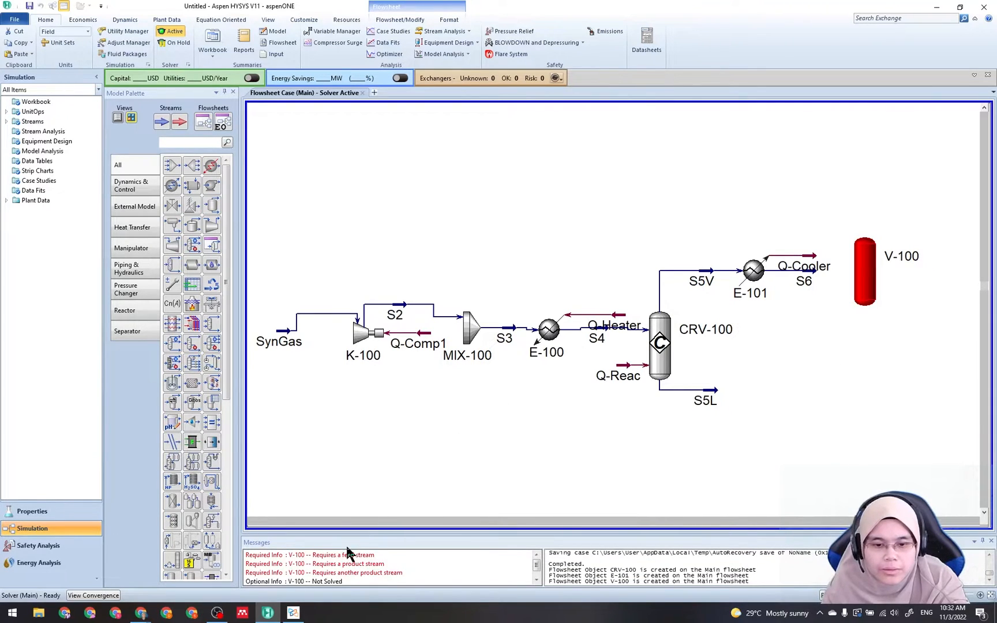
Check guide step 4.25 and connect stream S6 as the inlet of separator V-100
key(alt+Tab)
scroll(390, 486, down, 5)
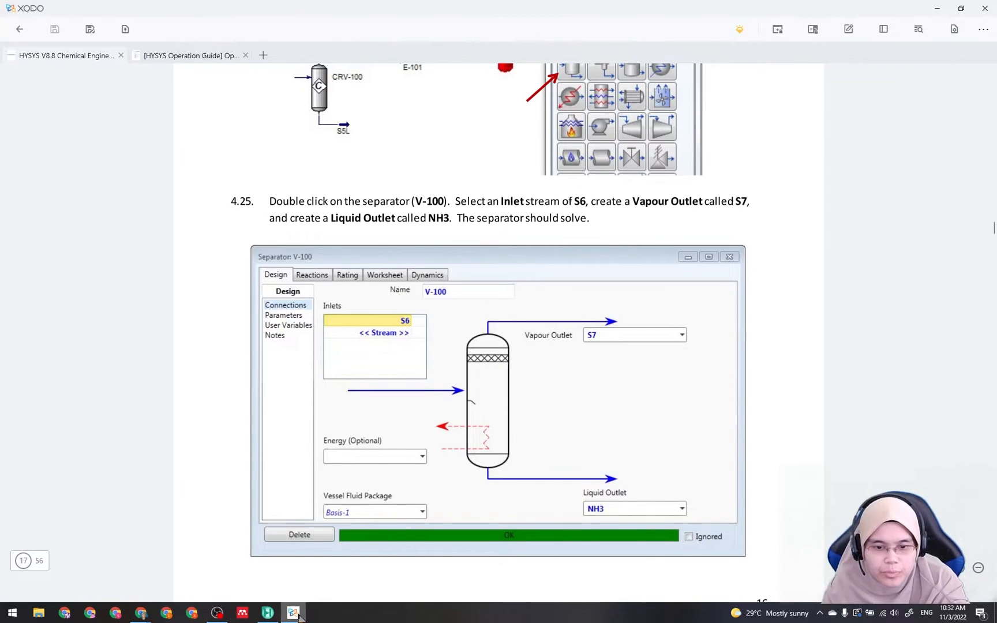
click(267, 613)
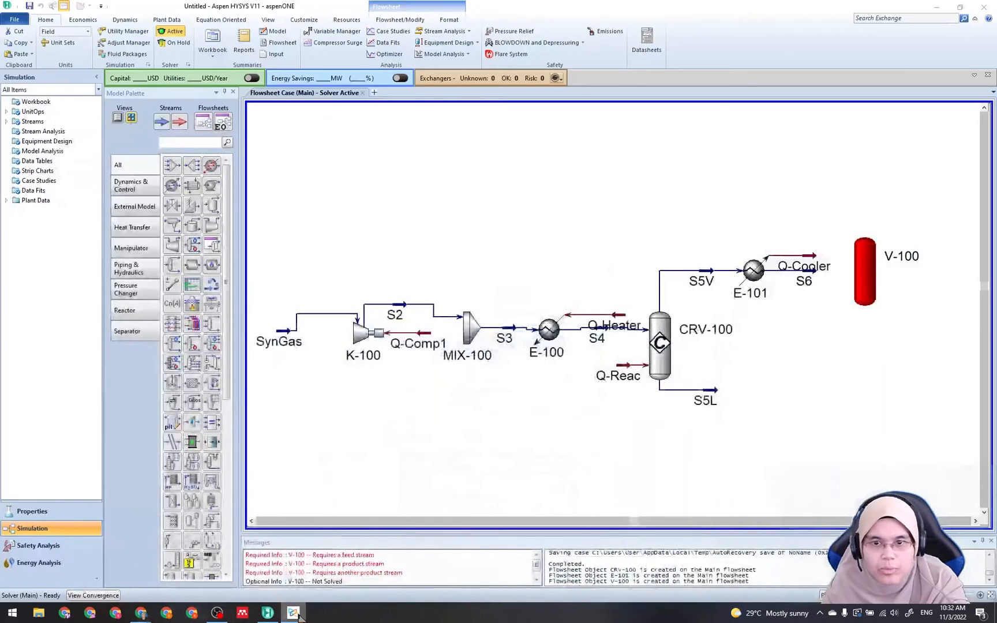
double_click(864, 270)
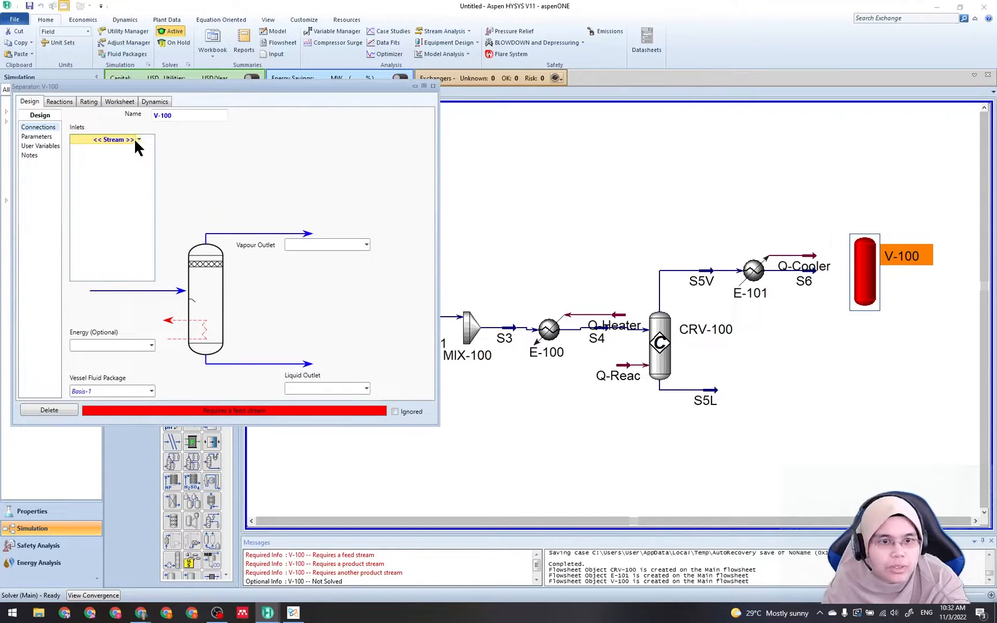
click(138, 140)
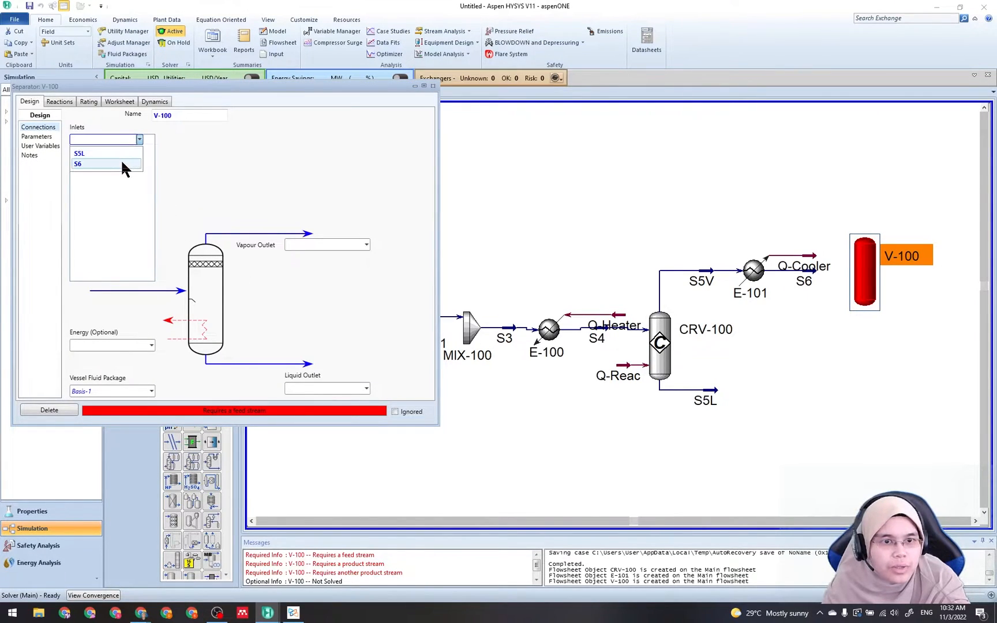
click(122, 163)
Create S7 as the vapour outlet stream of separator V-100
click(321, 245)
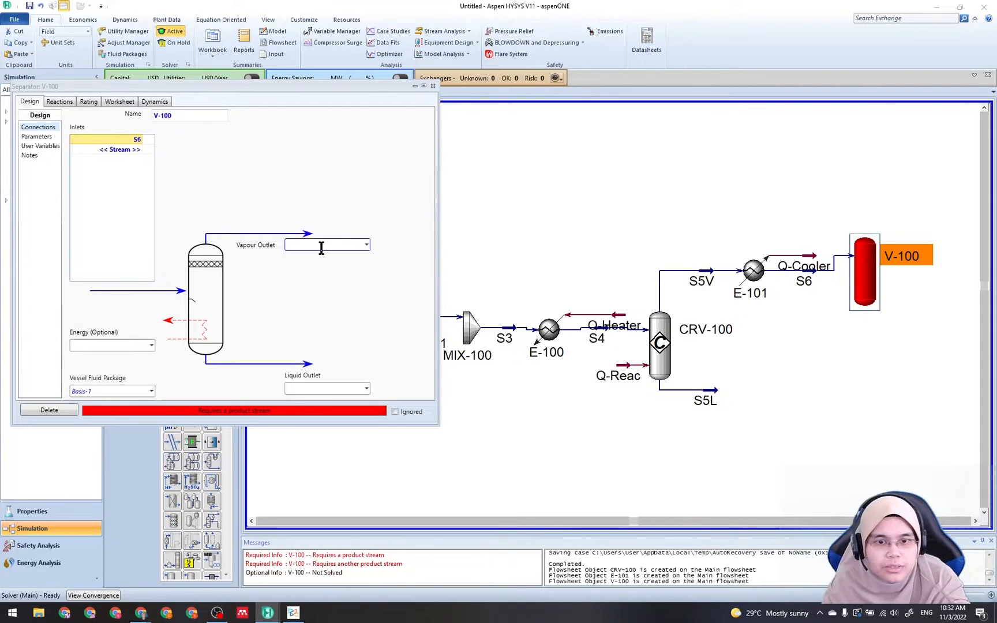
text(s7)
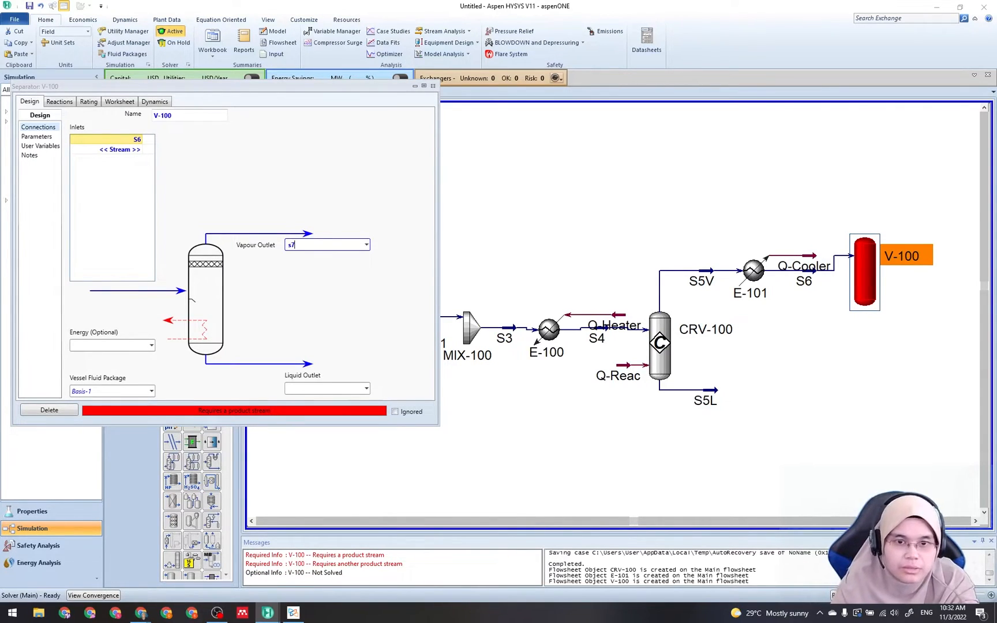
key(BackSpace)
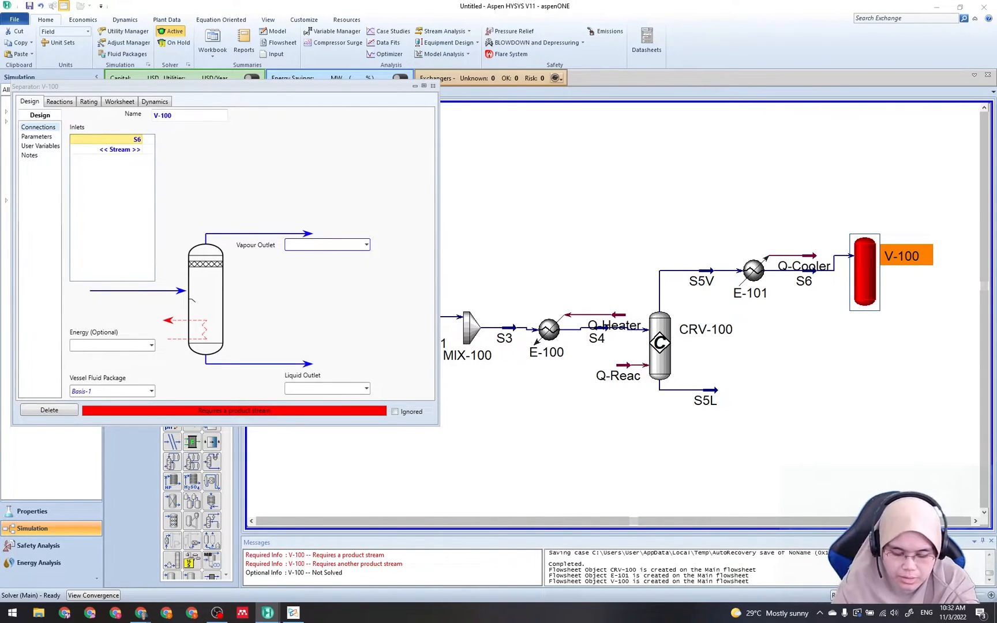
text(S8)
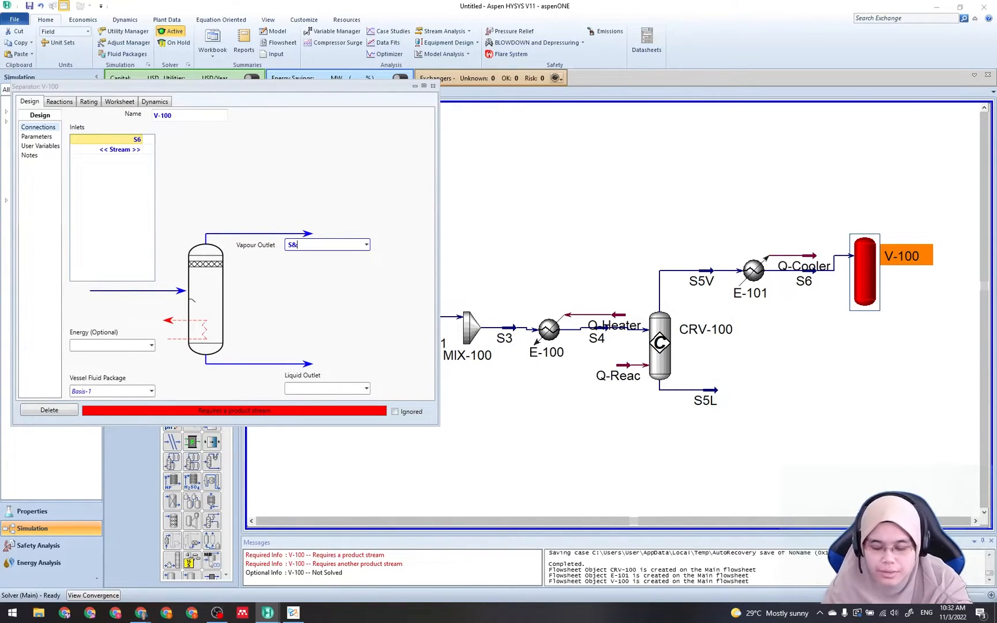
key(BackSpace)
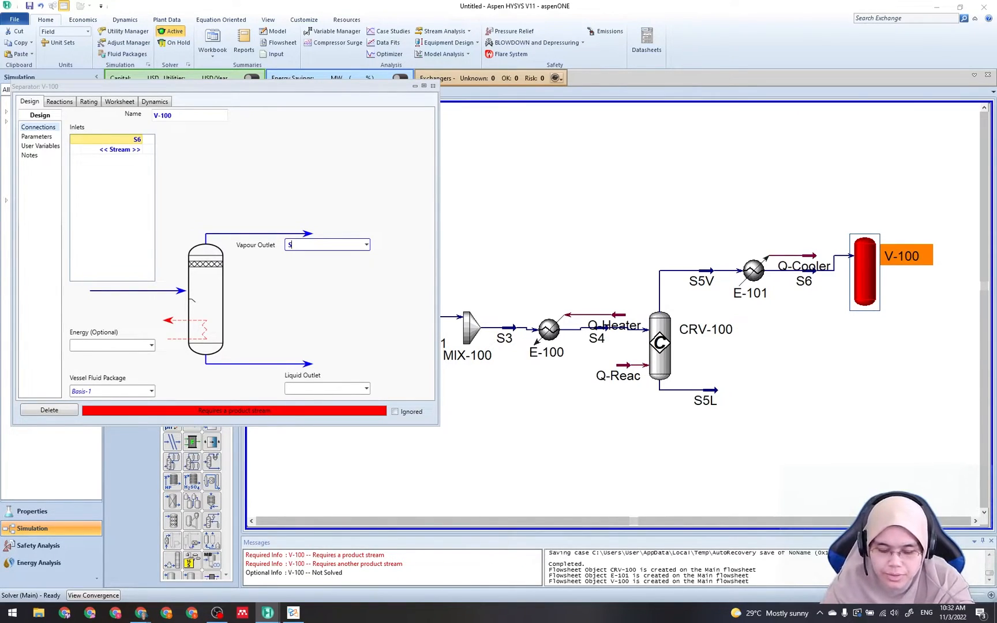
text(7)
key(Return)
Create NH3 as the liquid outlet stream of separator V-100
click(326, 390)
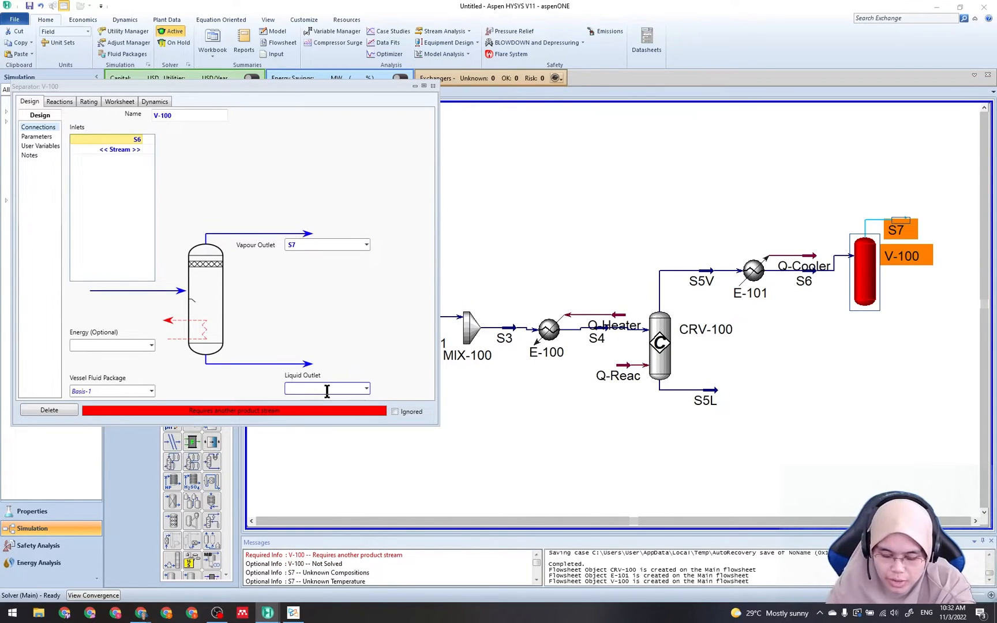
text(NH)
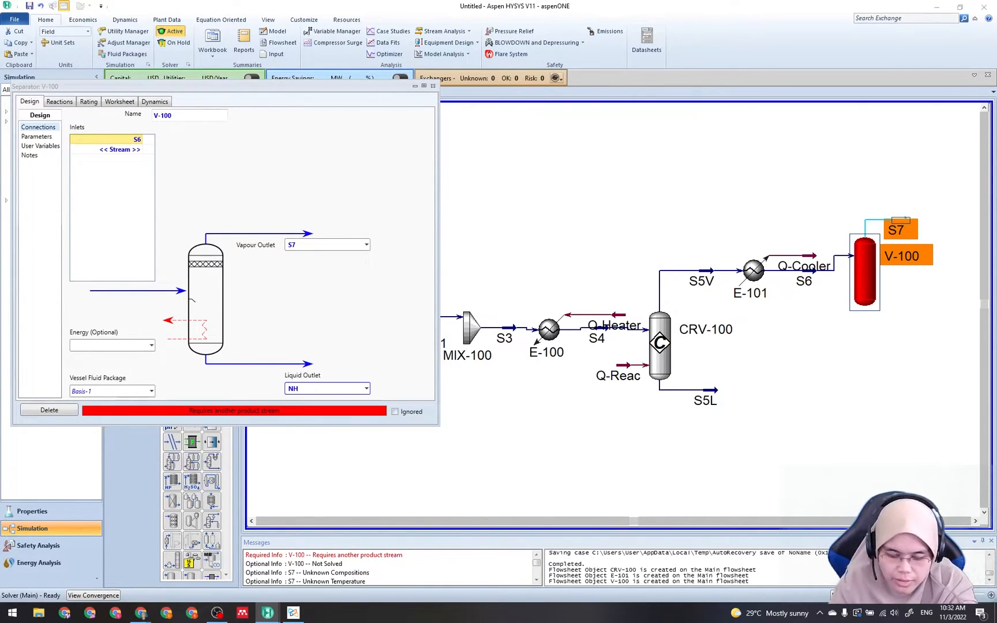
text(#)
key(BackSpace)
text(3)
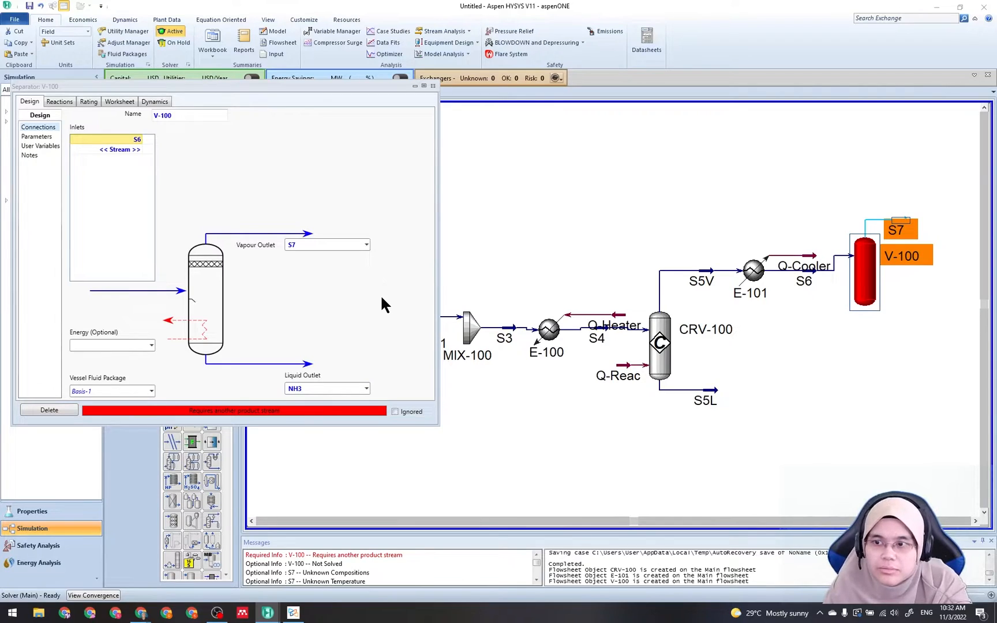
key(Return)
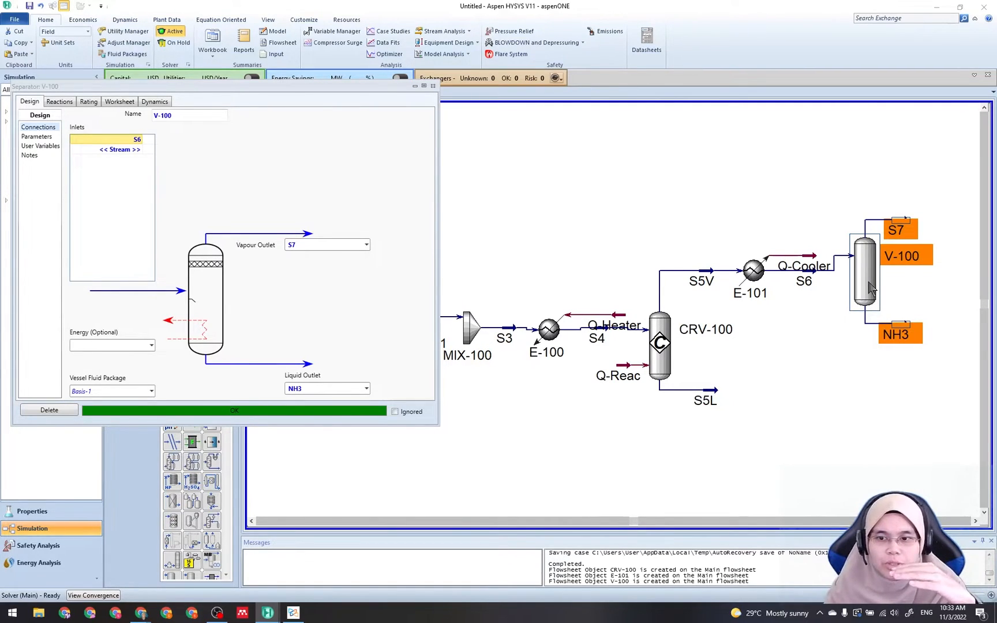
Close the separator's settings and review the temperature and pressure conditions of stream S6
click(433, 87)
double_click(808, 285)
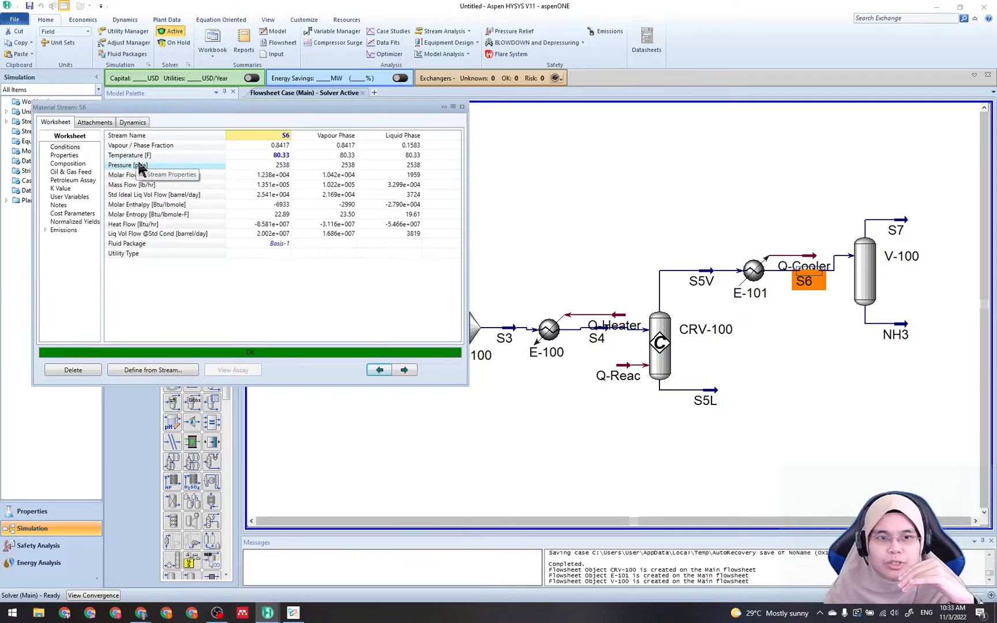
mouse_move(281, 169)
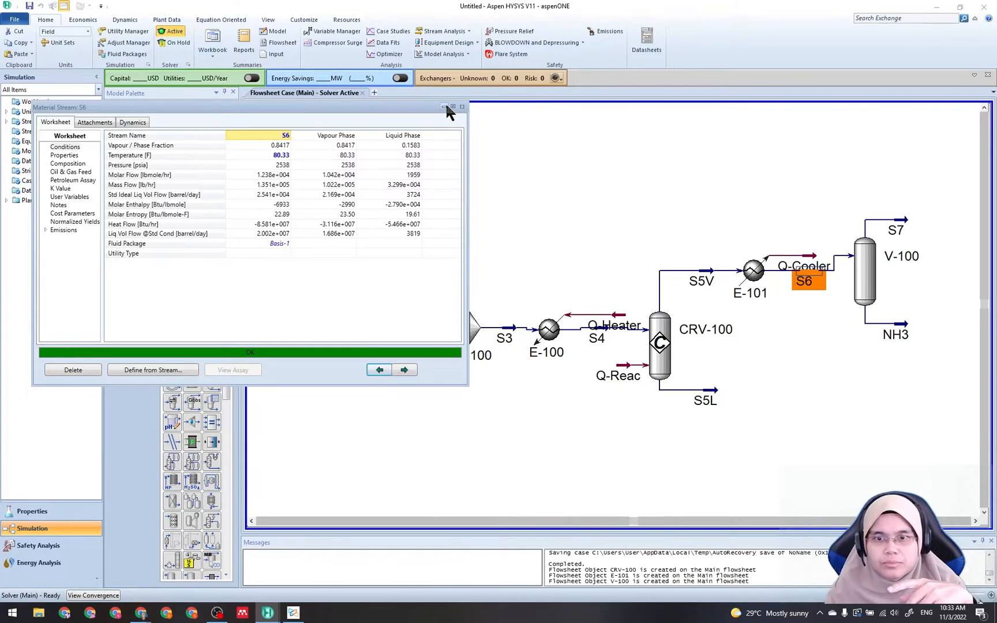
click(462, 106)
Review the conditions of vapour outlet stream S7, including its pressure in the alternative units
click(889, 219)
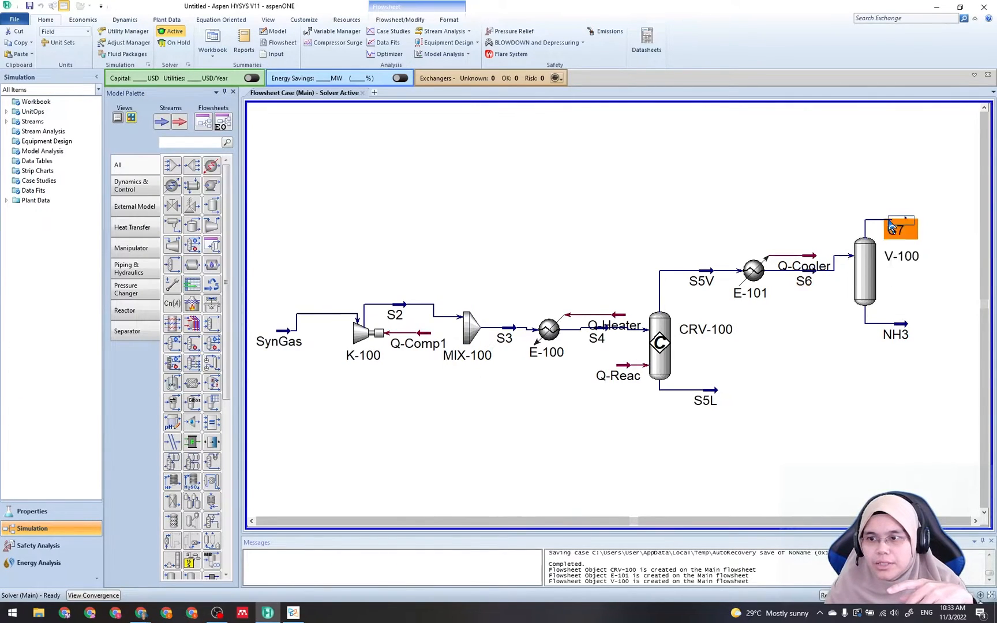
double_click(888, 219)
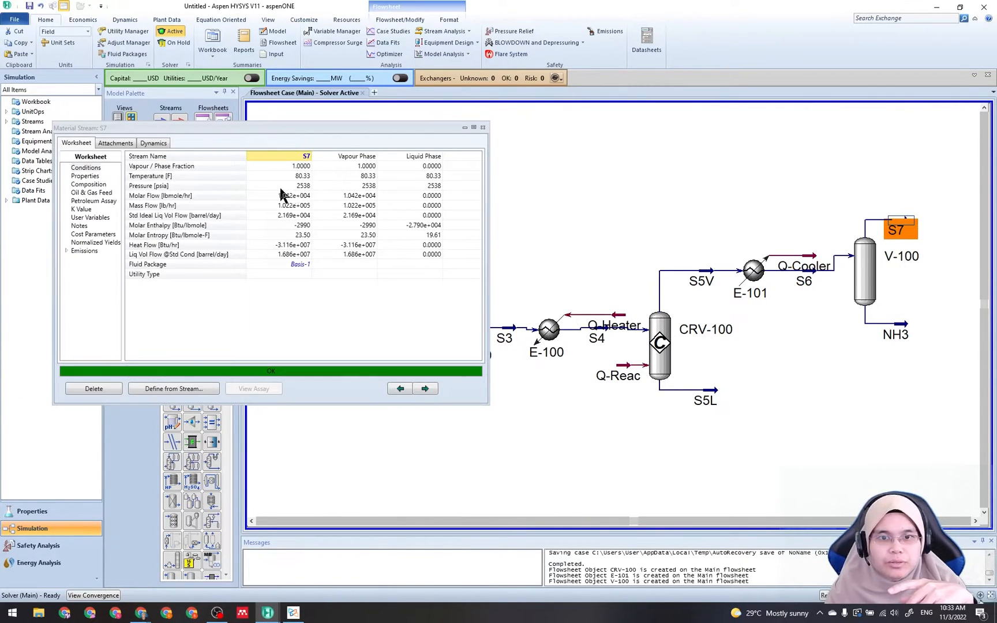
mouse_move(308, 187)
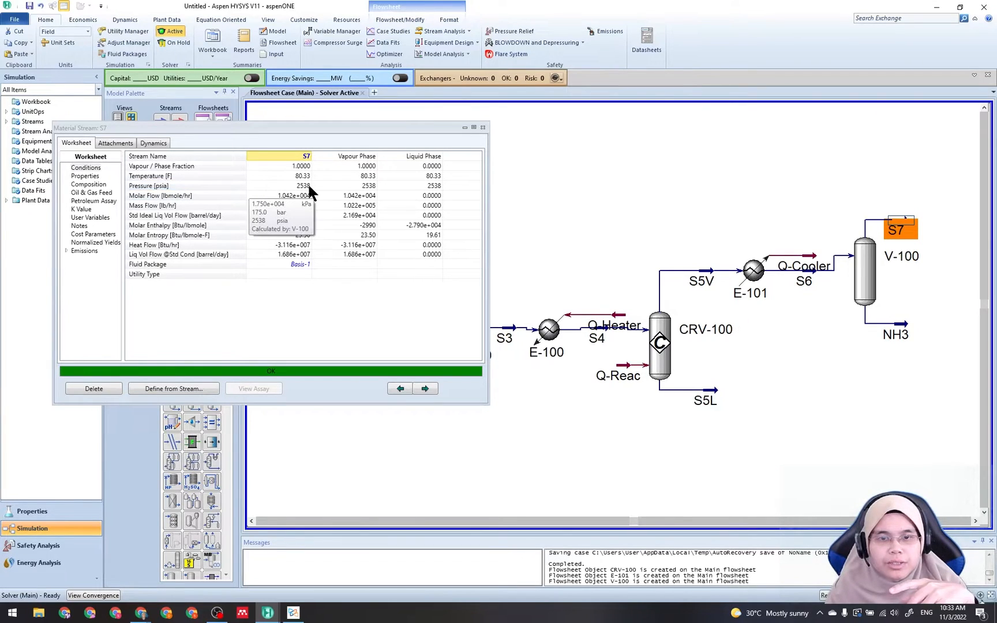
click(482, 127)
Review the conditions and phase fractions of the liquid outlet stream NH3
double_click(904, 329)
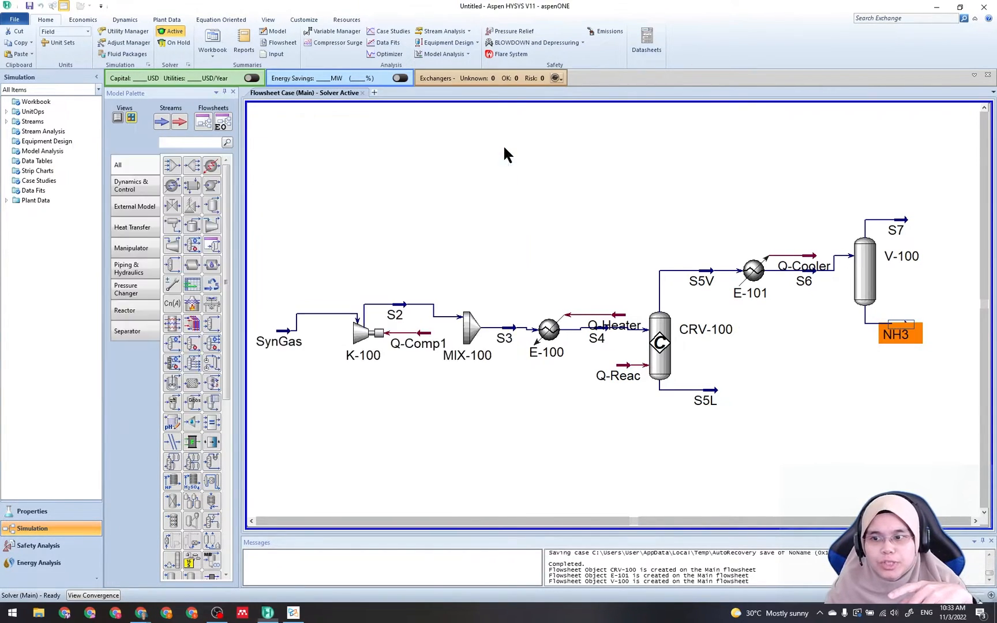
click(503, 149)
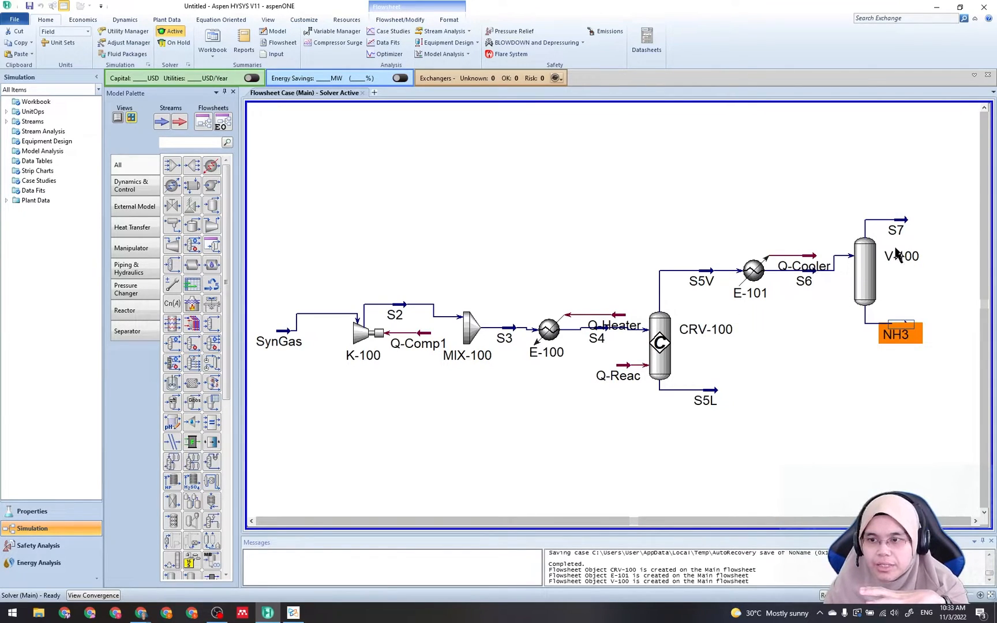
mouse_move(867, 270)
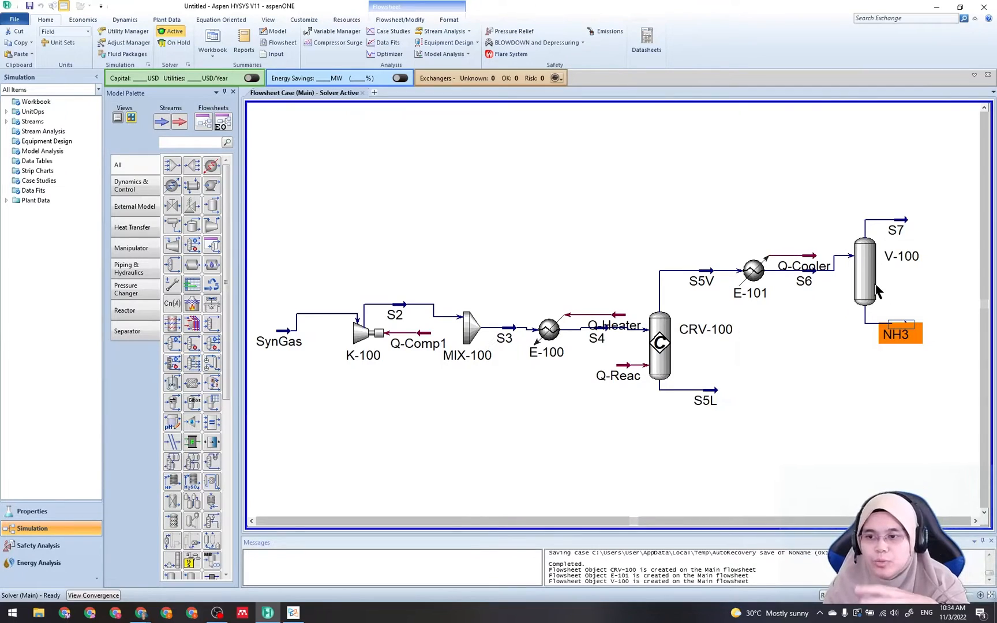
click(913, 354)
mouse_move(910, 341)
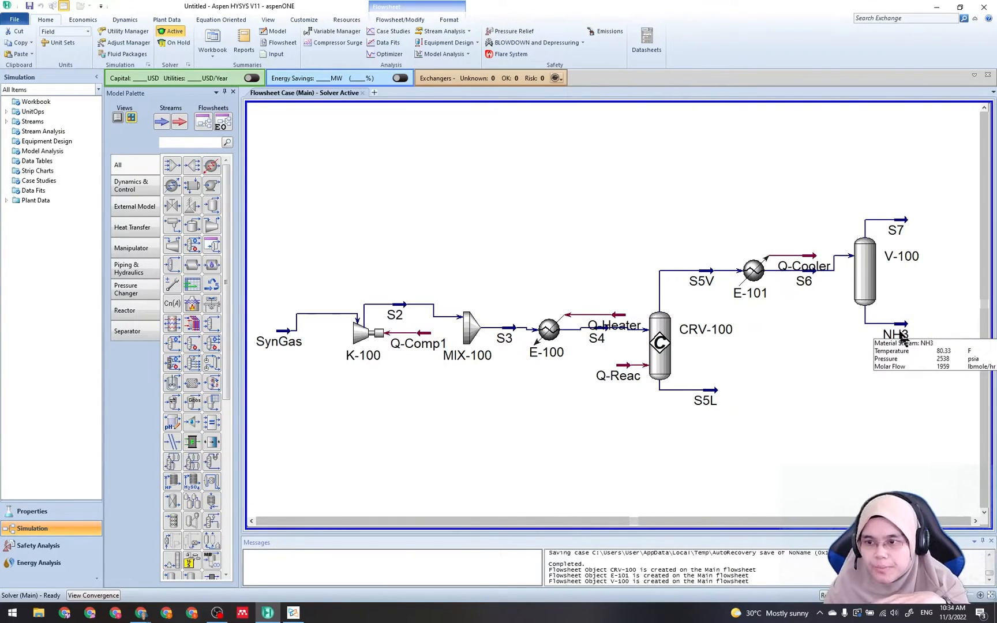
double_click(904, 337)
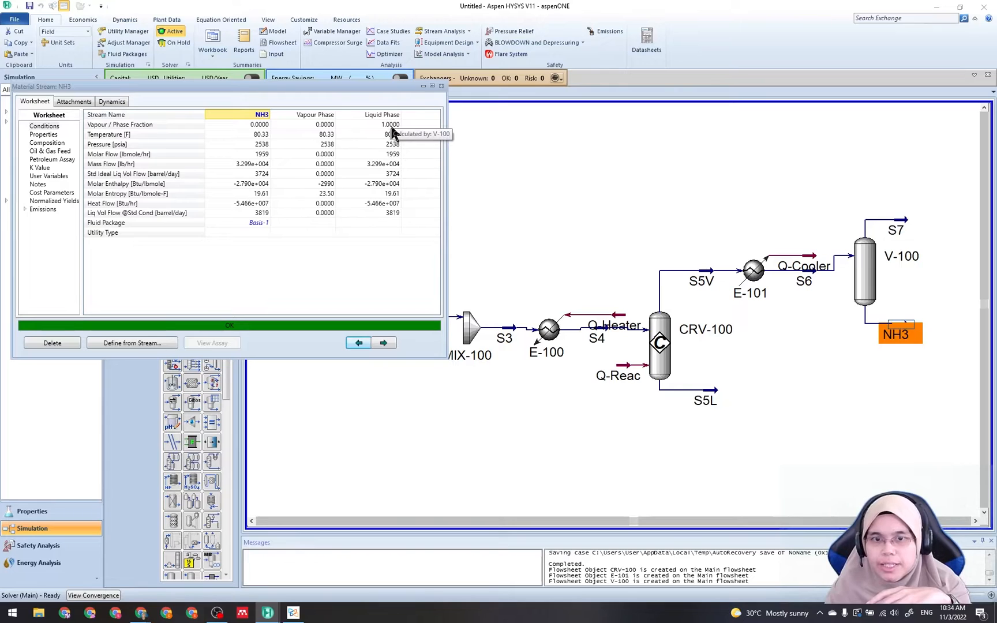
click(442, 86)
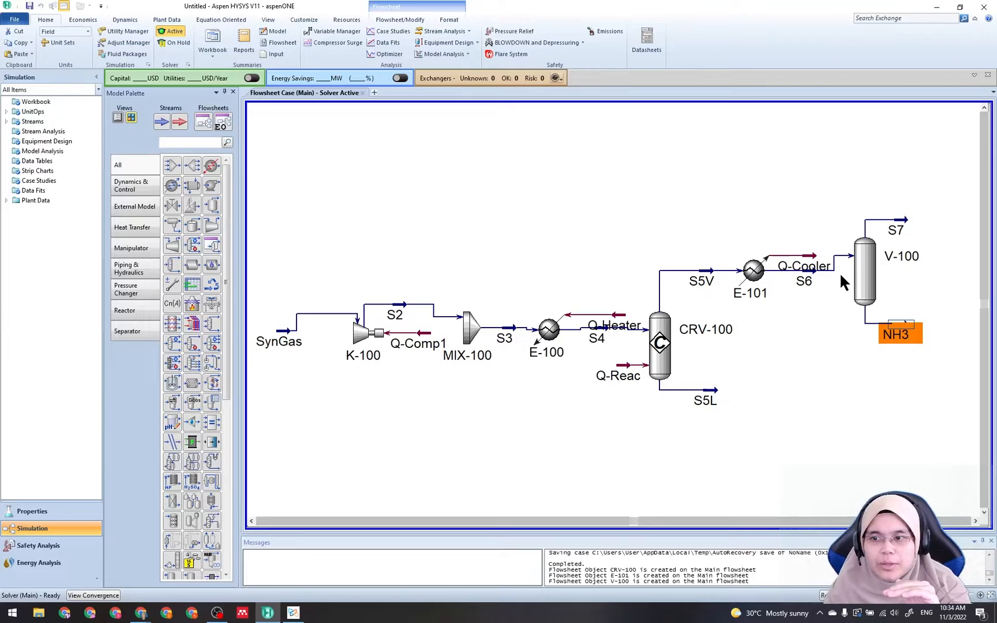
Move separator V-100 slightly down so that its inlet lines up straight with stream S6
drag(860, 264, 857, 281)
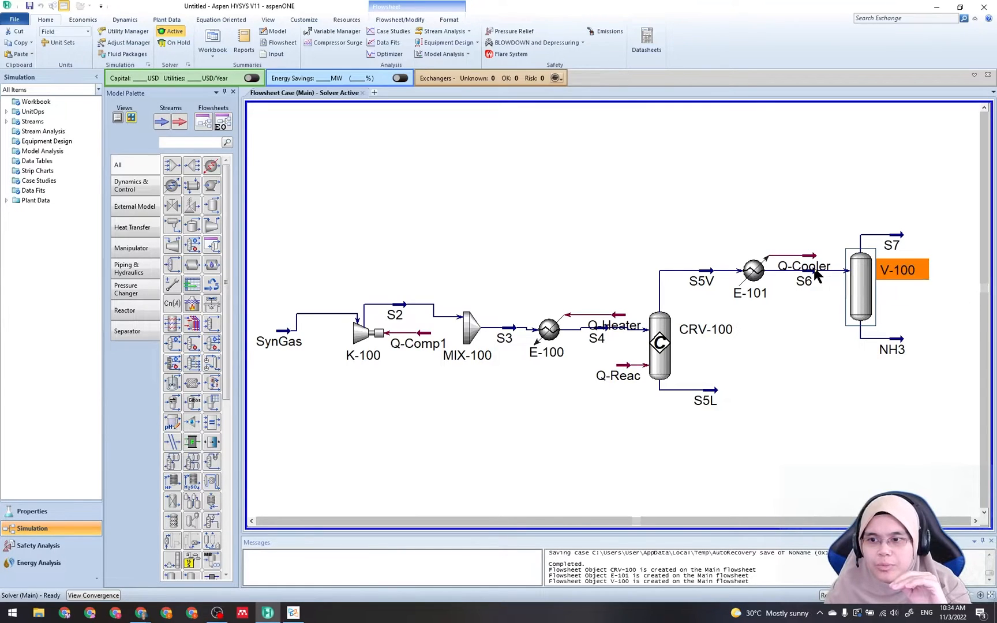
click(817, 299)
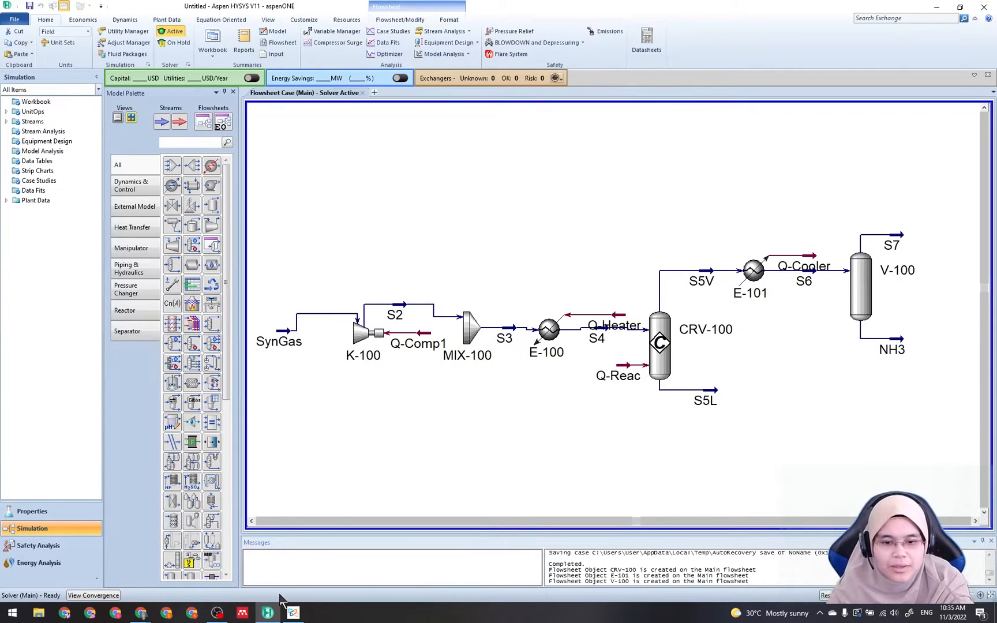
Switch to the PDF guide in Xodo and read steps 4.26 and 4.27 on the finished flowsheet and results review
click(293, 612)
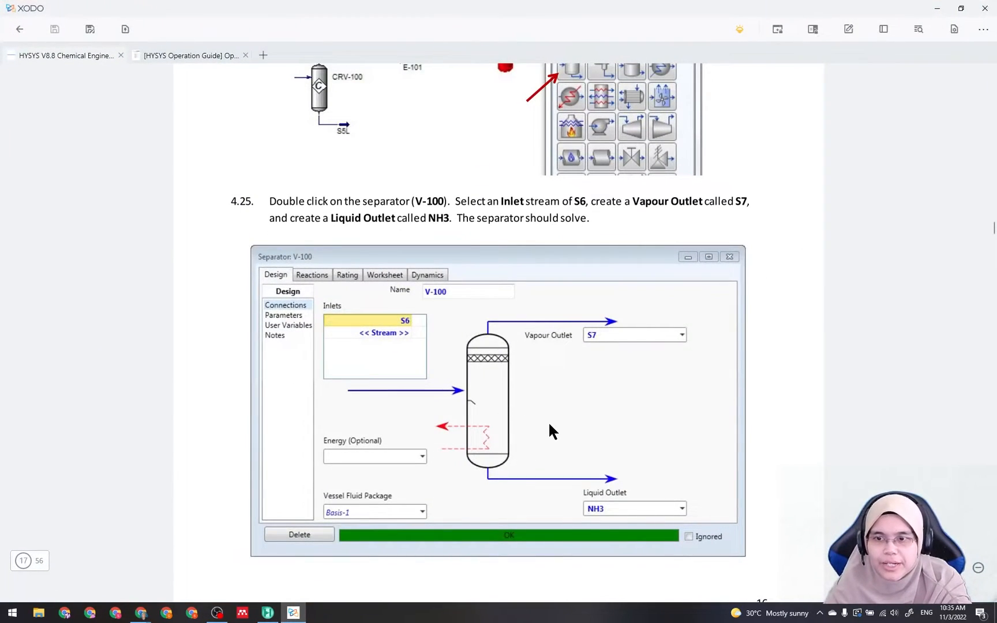
scroll(549, 426, down, 7)
scroll(549, 425, down, 3)
scroll(527, 331, down, 3)
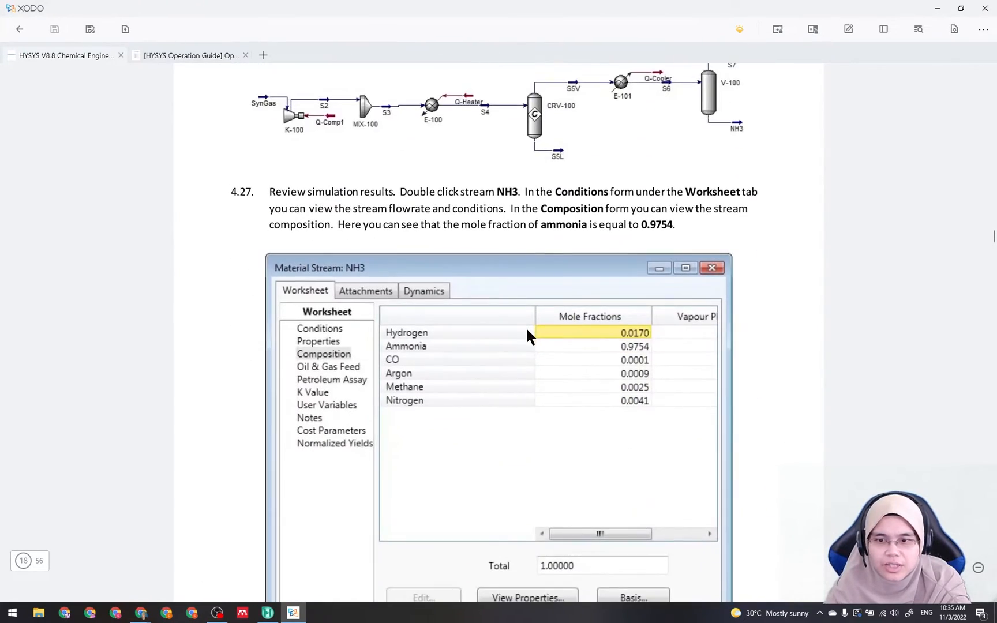
scroll(518, 390, up, 1)
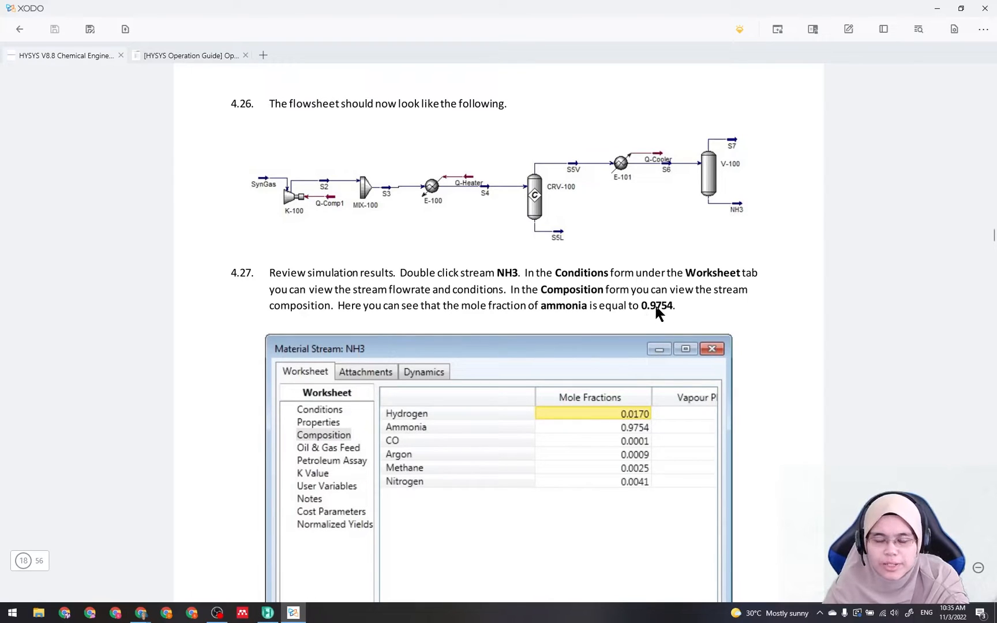
Switch back to Aspen HYSYS and check the ammonia mole fraction in the composition of stream NH3
click(268, 613)
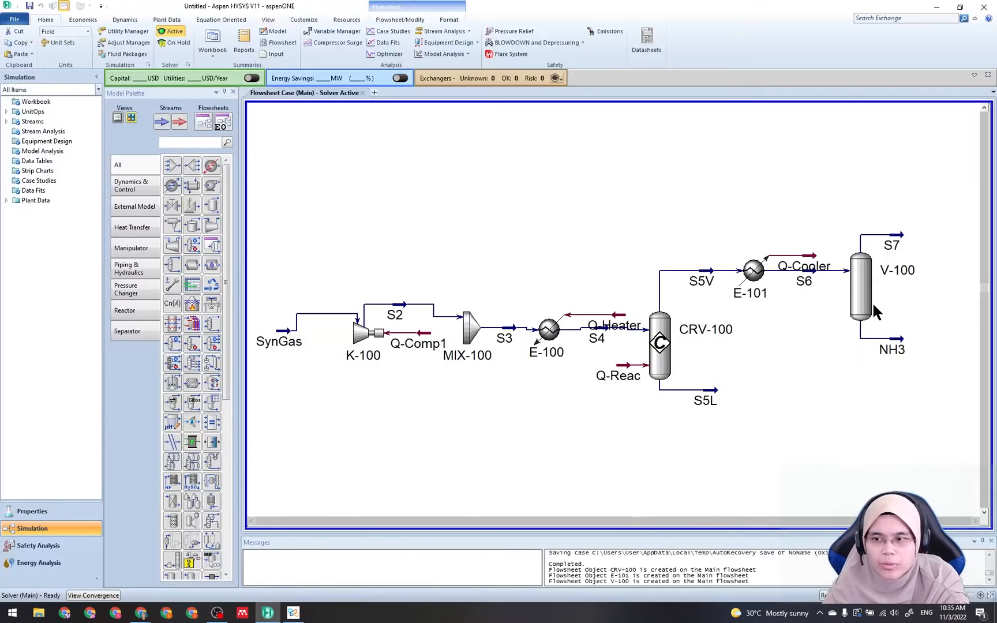
double_click(893, 349)
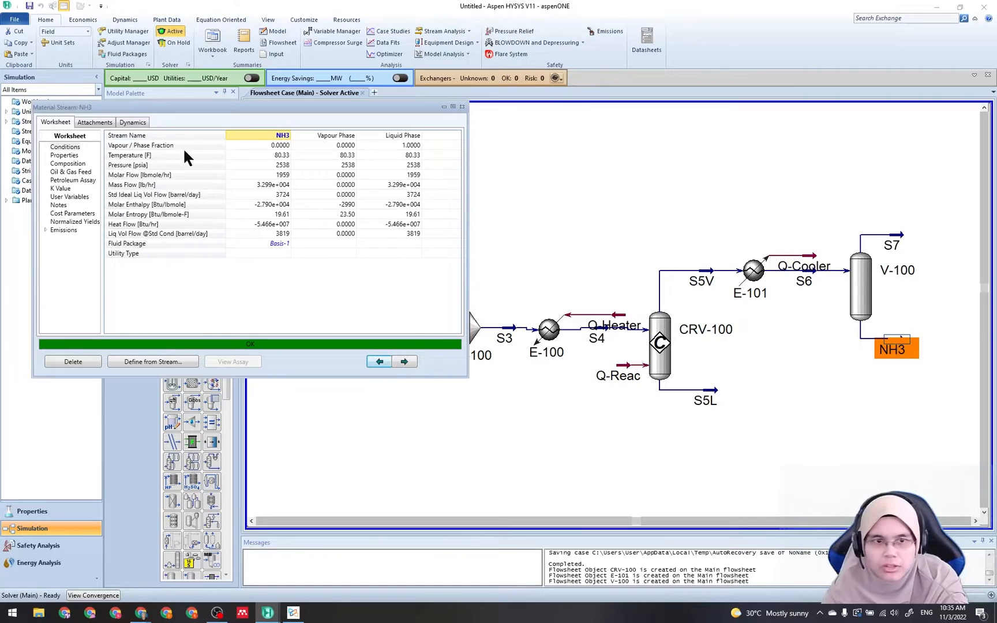
click(72, 164)
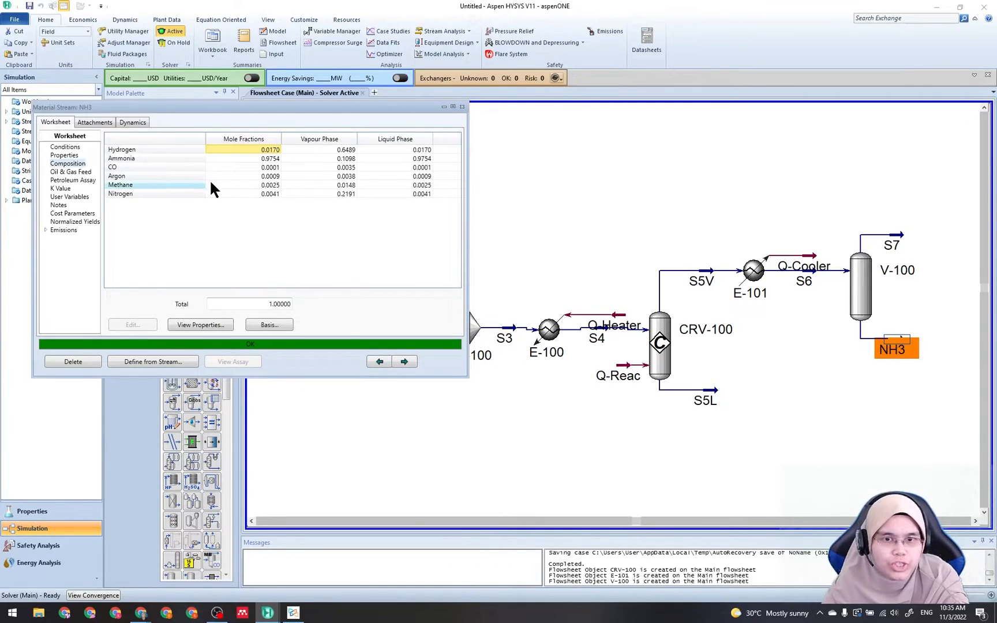
click(275, 158)
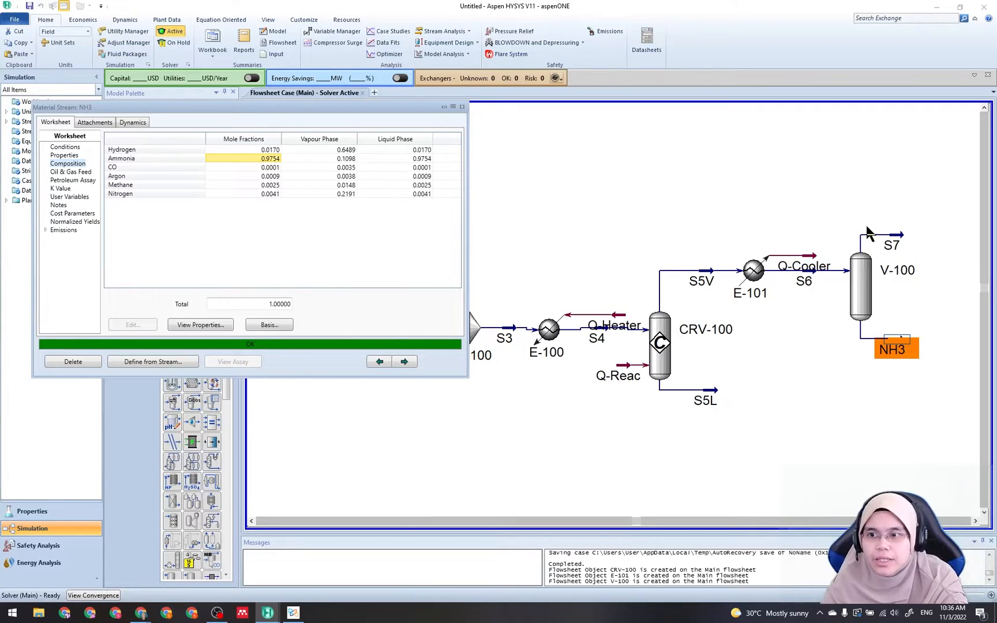
Compare the ammonia mole fraction of stream S7 with that of NH3 by placing their compositions side by side, and close both
click(885, 238)
double_click(886, 241)
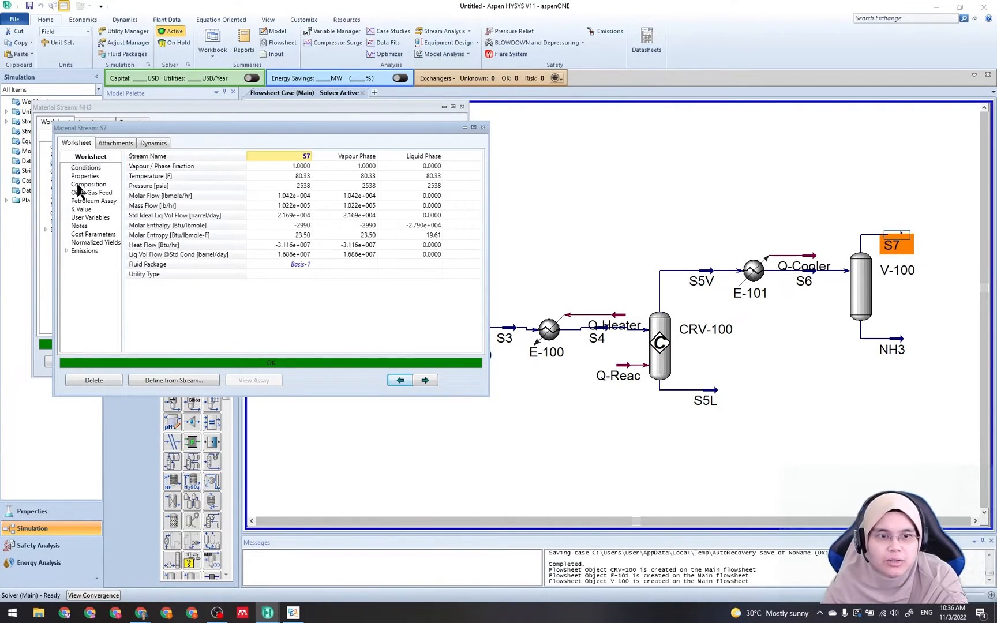
click(81, 185)
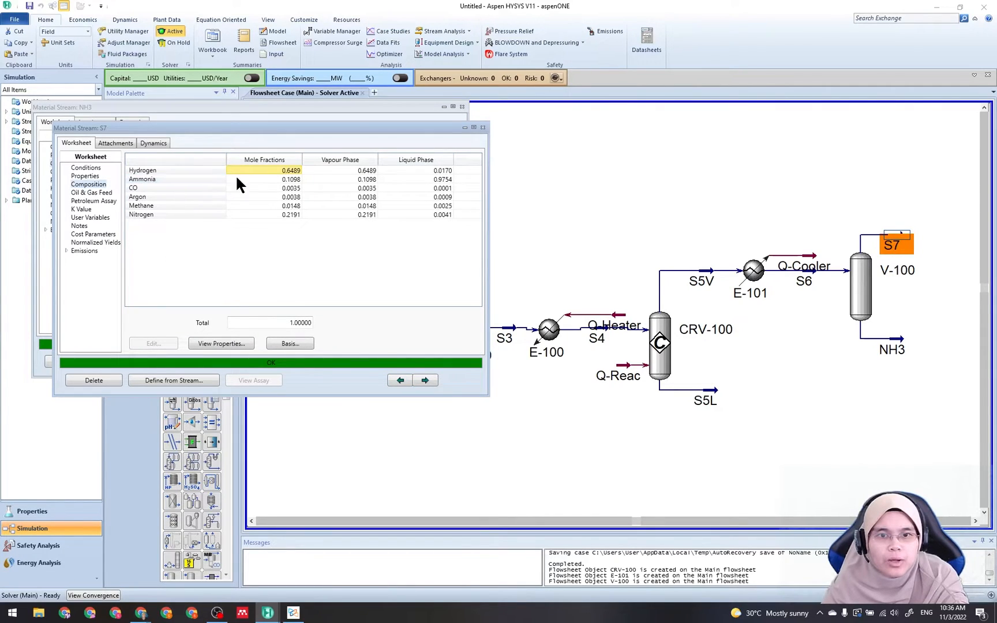
click(296, 179)
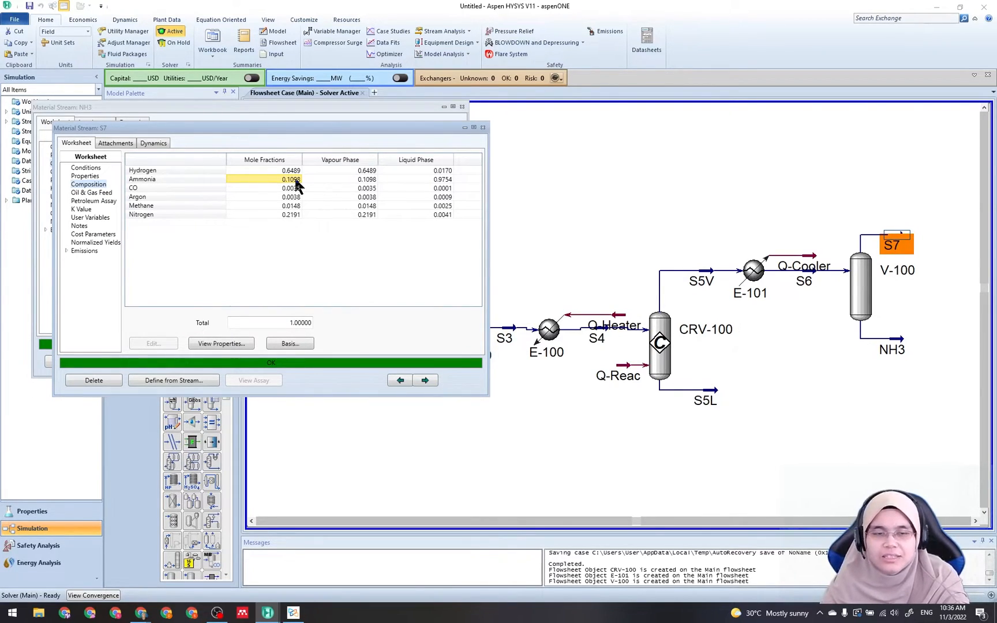
drag(250, 125, 668, 102)
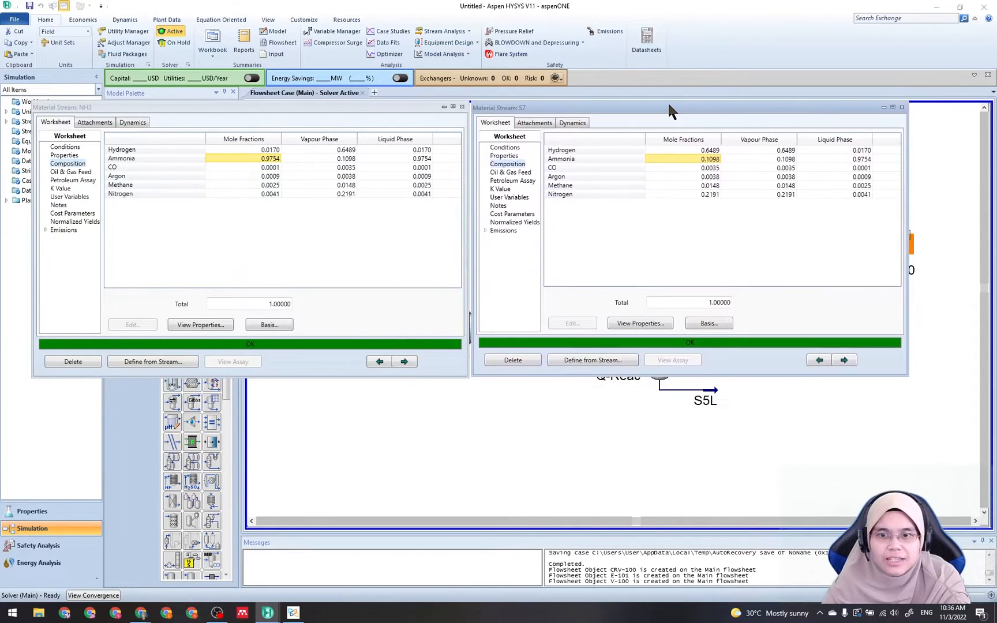
click(519, 391)
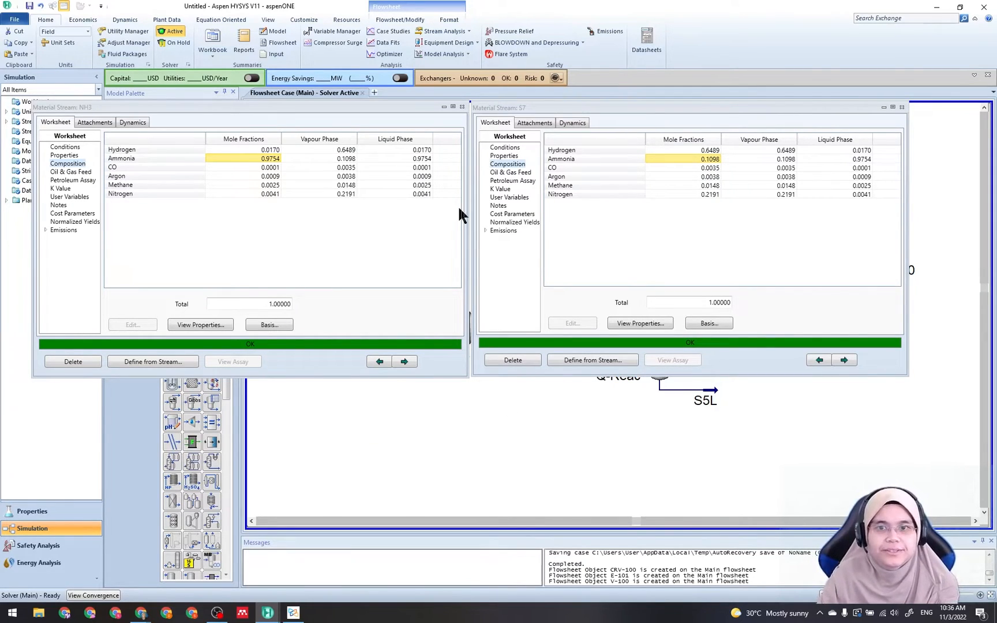
click(463, 107)
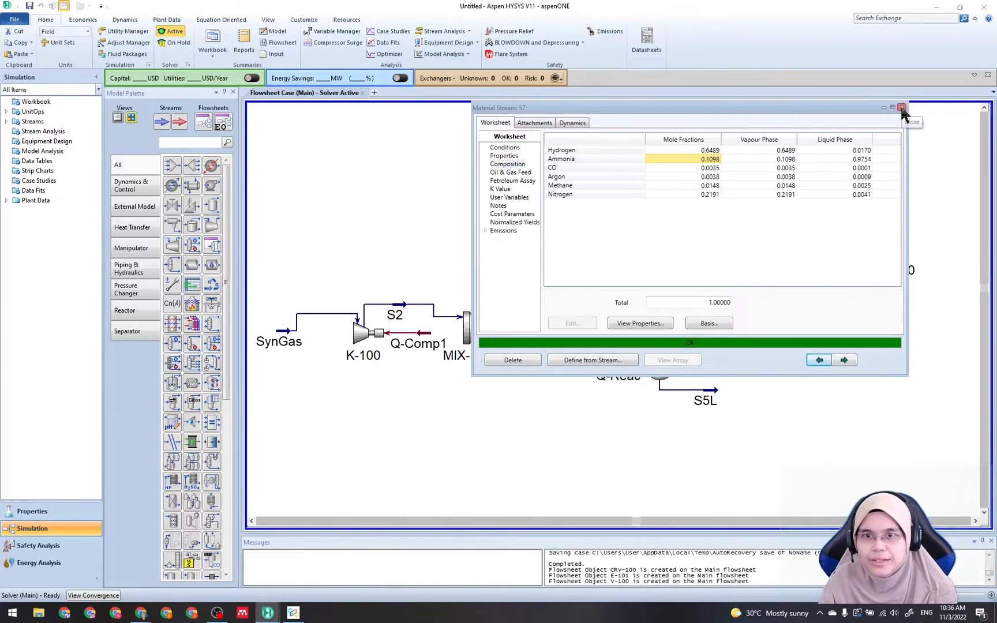
click(902, 108)
Switch to the PDF guide in Xodo and read step 4.28 on saving the completed simulation
click(293, 613)
scroll(585, 419, down, 2)
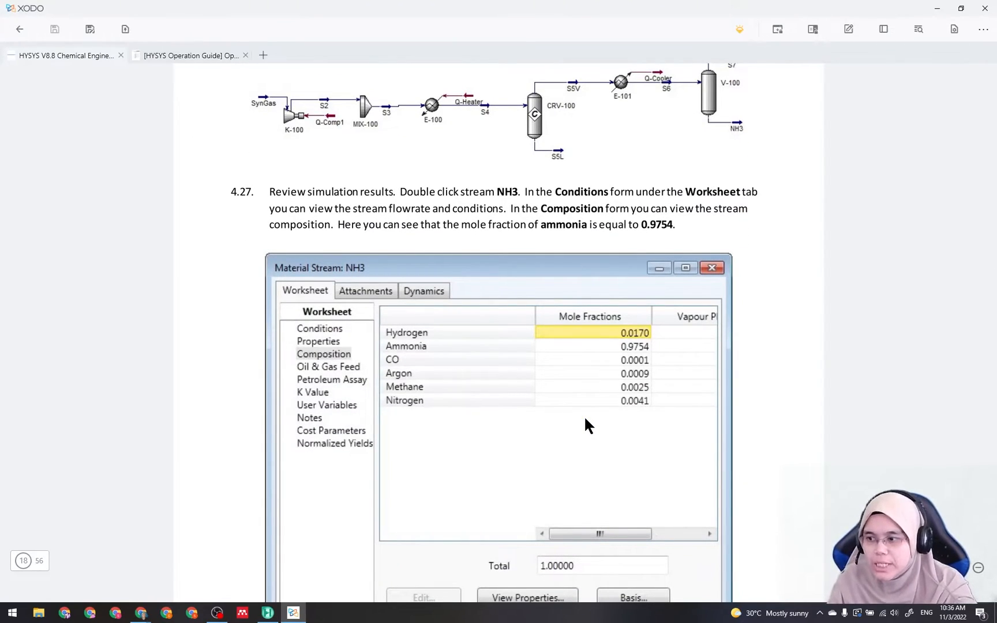
scroll(585, 419, down, 10)
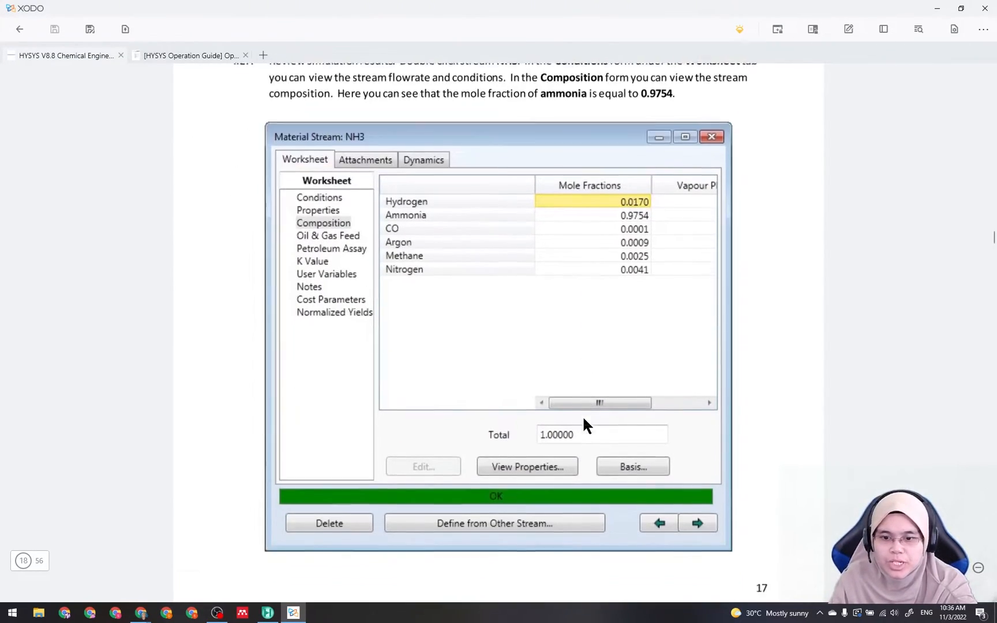
scroll(584, 420, down, 5)
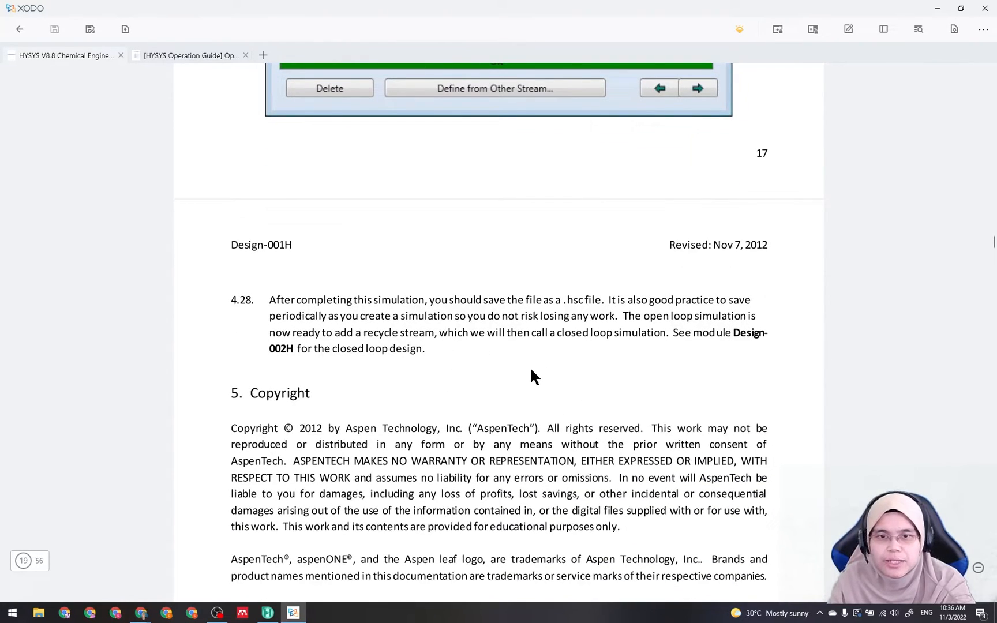
scroll(531, 372, up, 12)
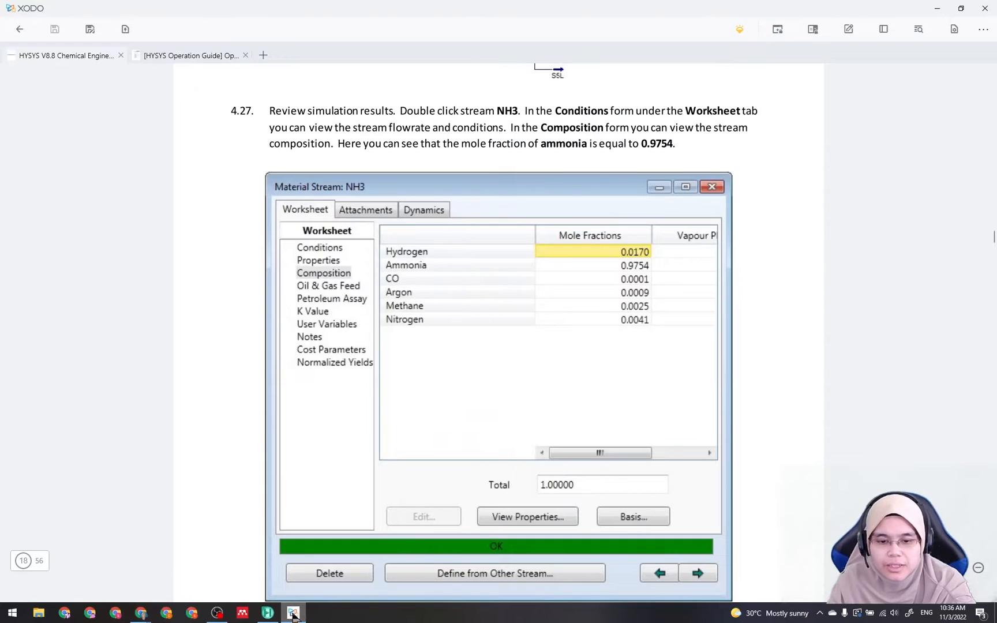
Switch back to Aspen HYSYS and review the conditions and composition of the SynGas feed stream
click(267, 613)
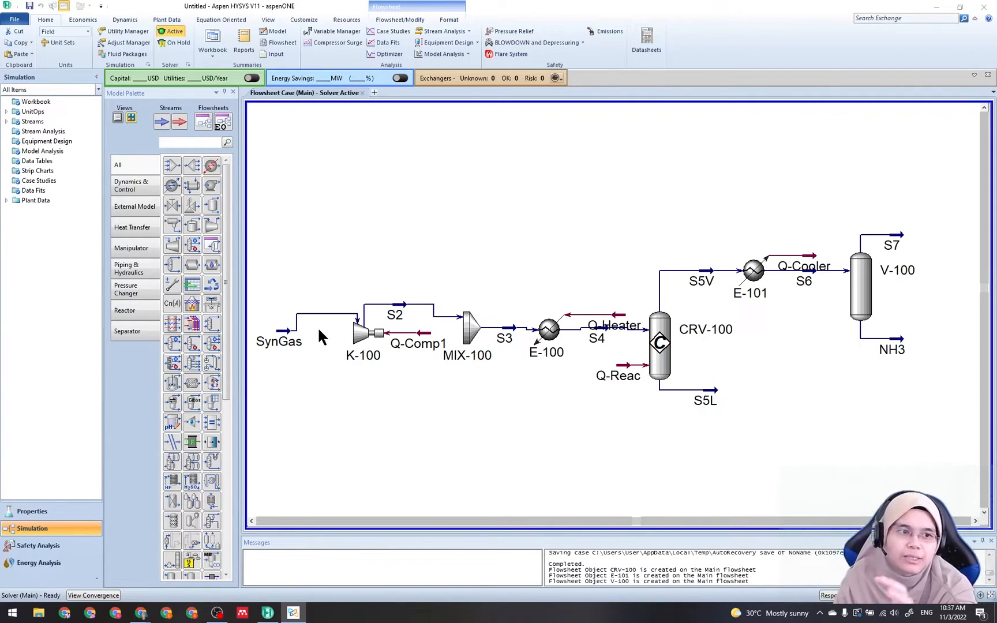
click(283, 346)
double_click(283, 346)
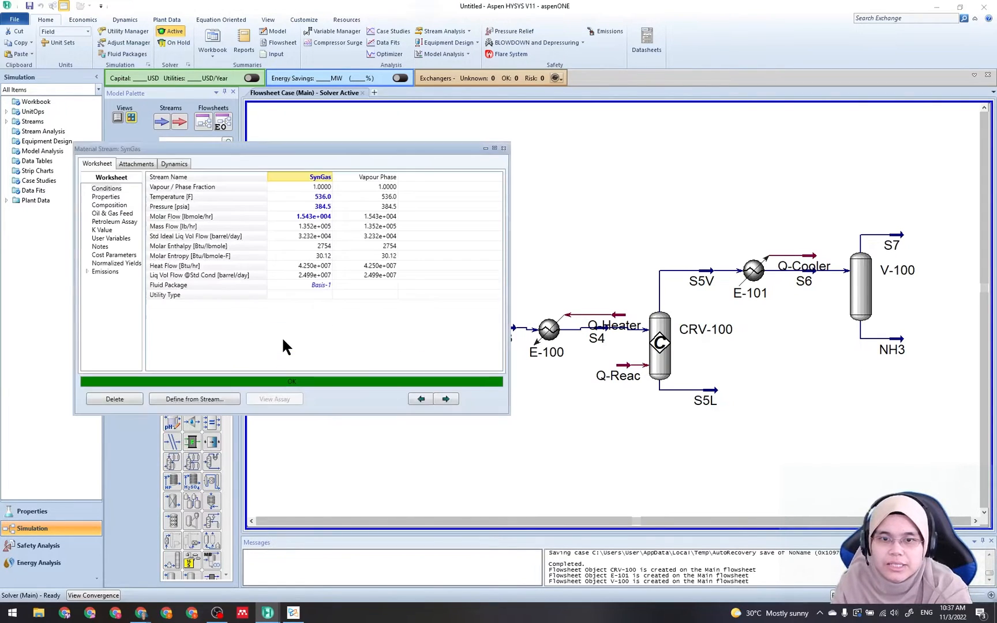
click(117, 207)
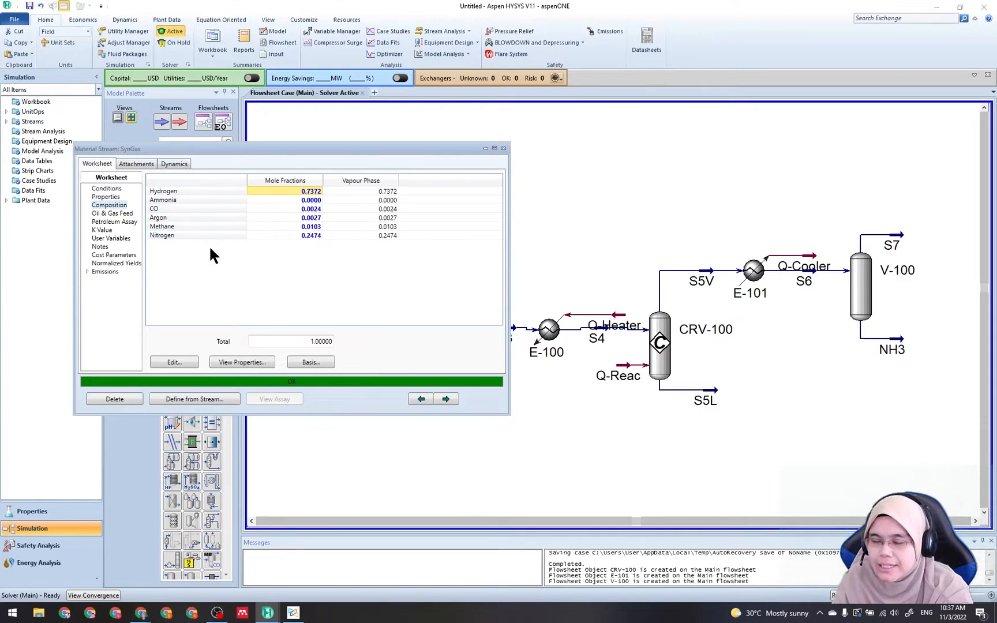
click(504, 148)
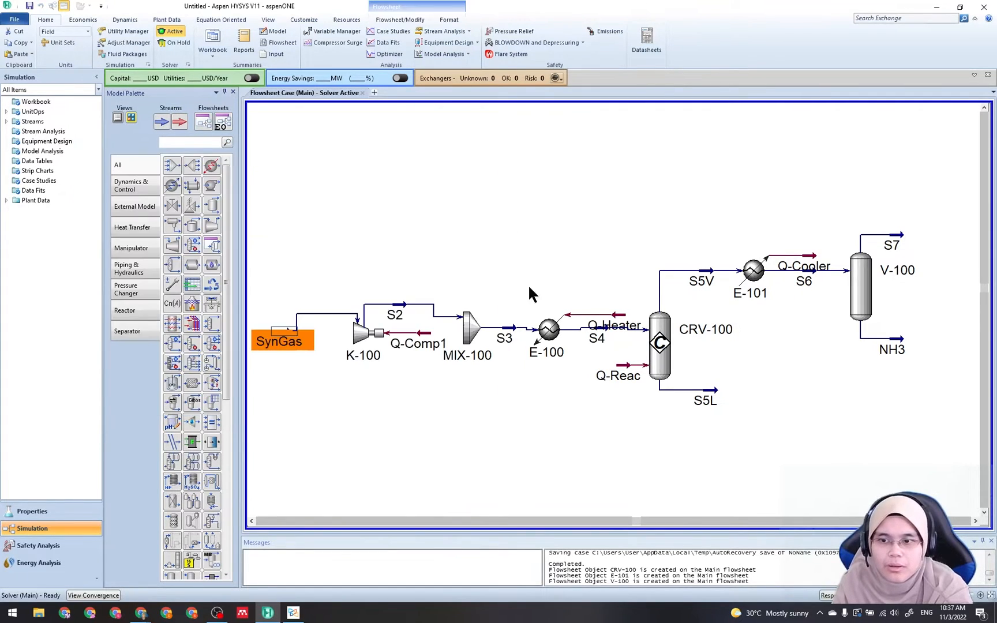
Save the case to the Desktop as a HYSYS simulation case named "Open Loop Simulation of Ammonia"
click(30, 7)
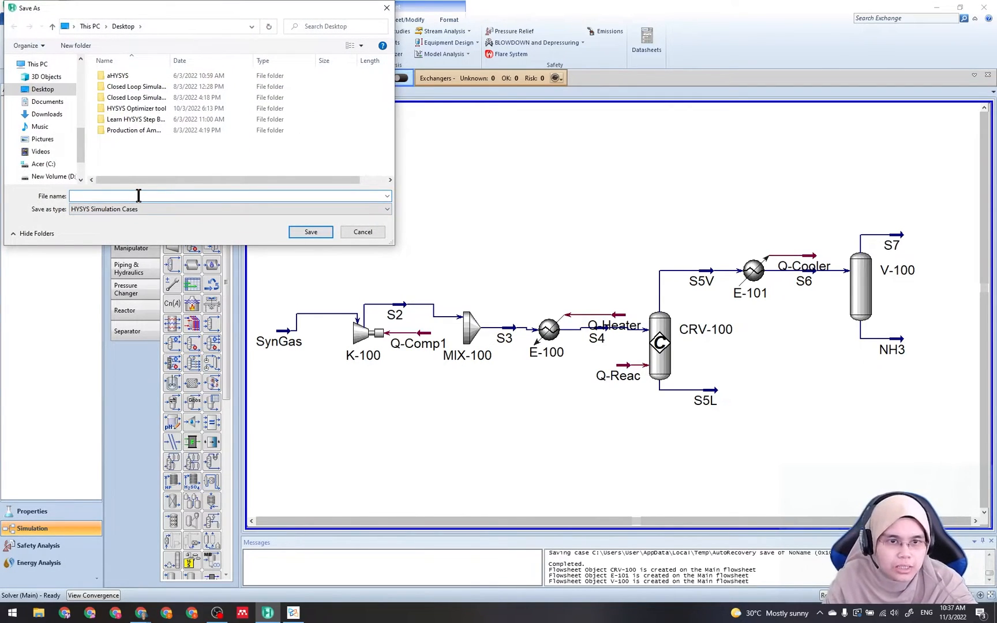
text(Open)
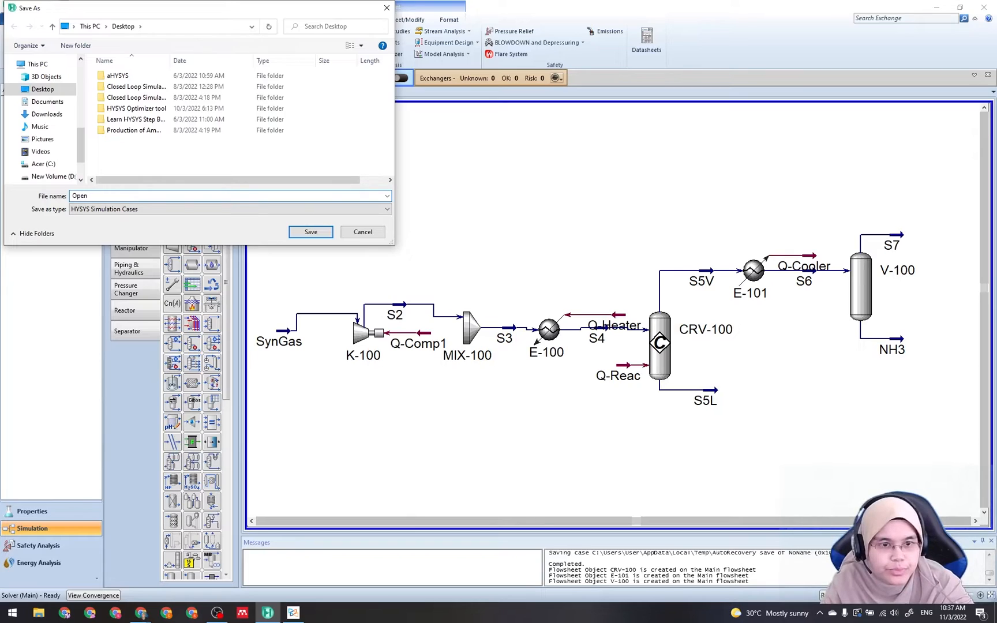
text( L)
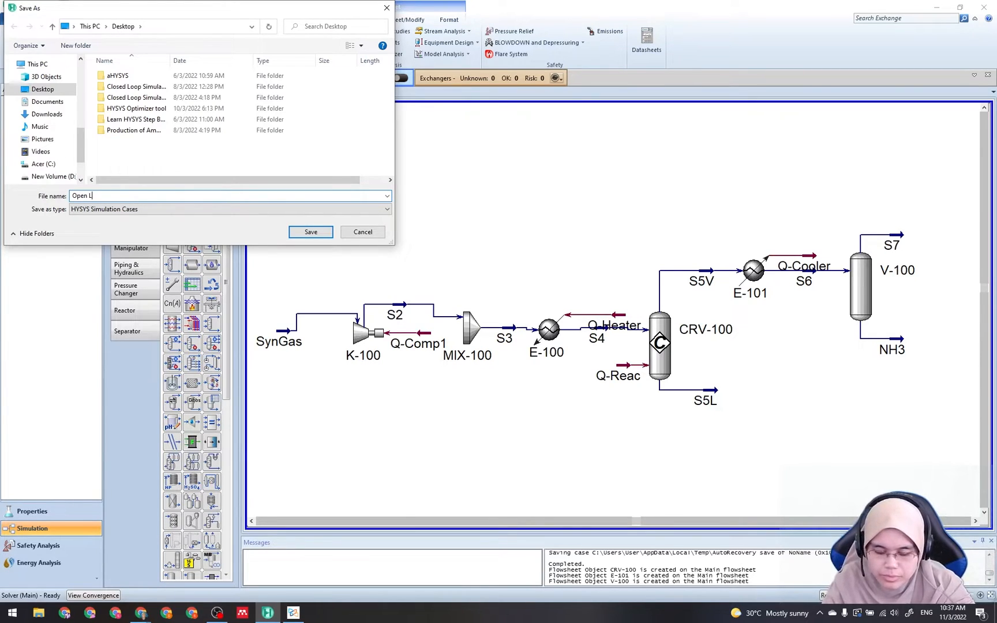
text(oop)
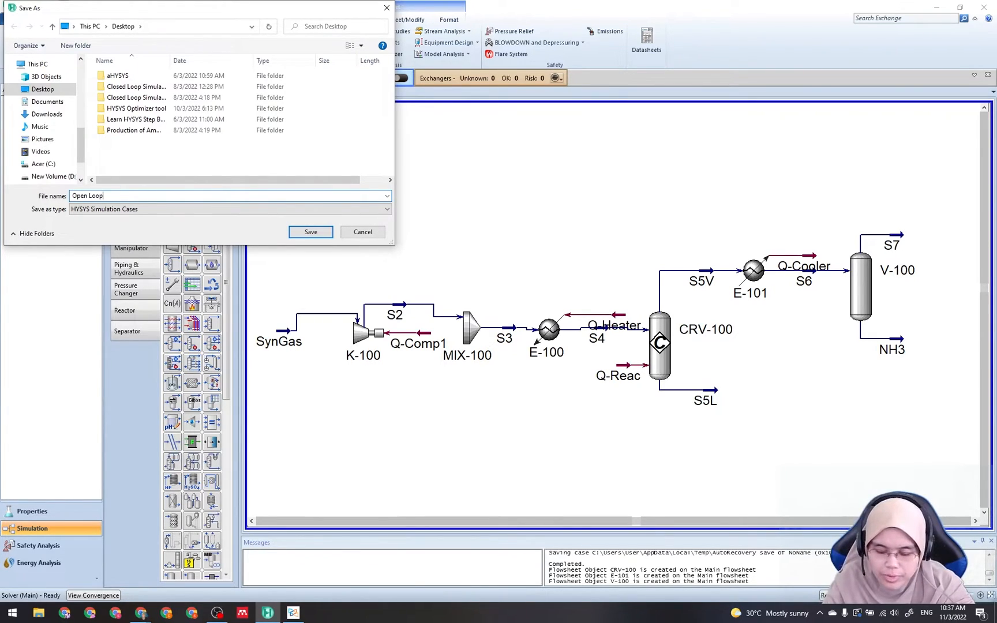
text( Simi)
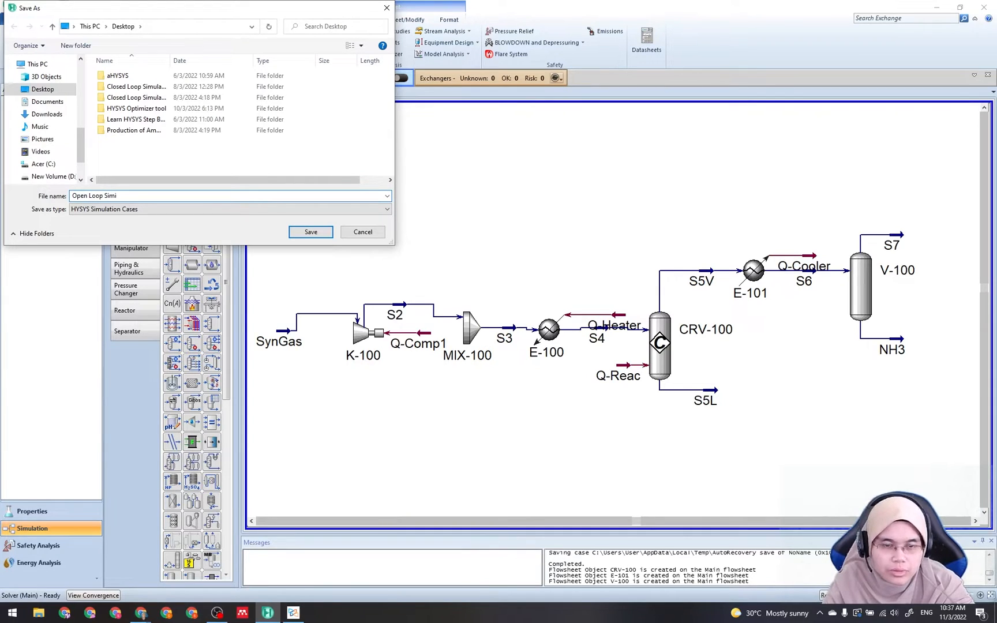
text(ulation)
text( of )
text(AM)
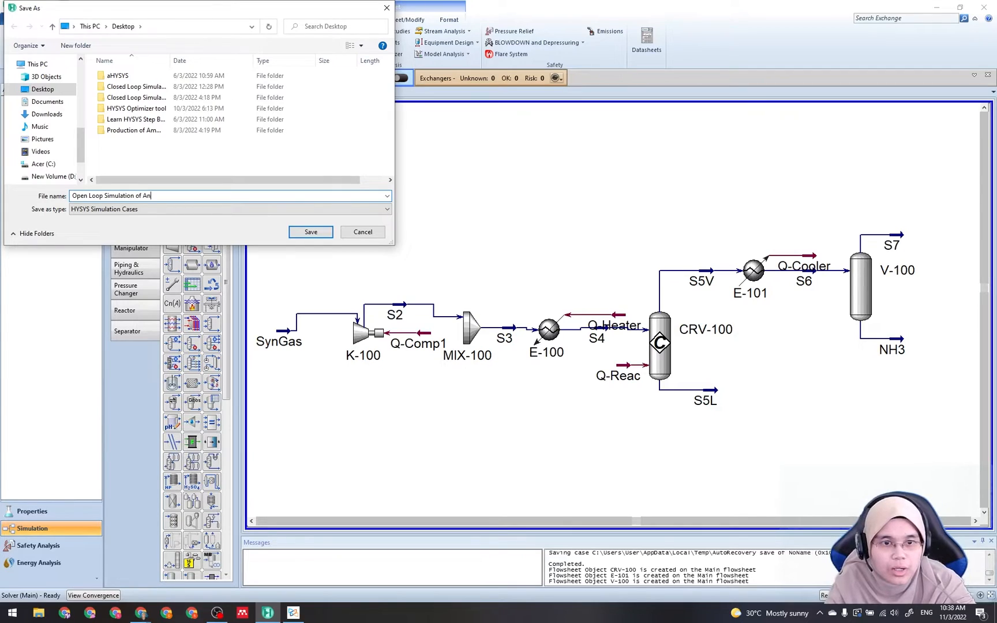
text(MO)
key(BackSpace)
key(BackSpace)
key(BackSpace)
text(mmonia)
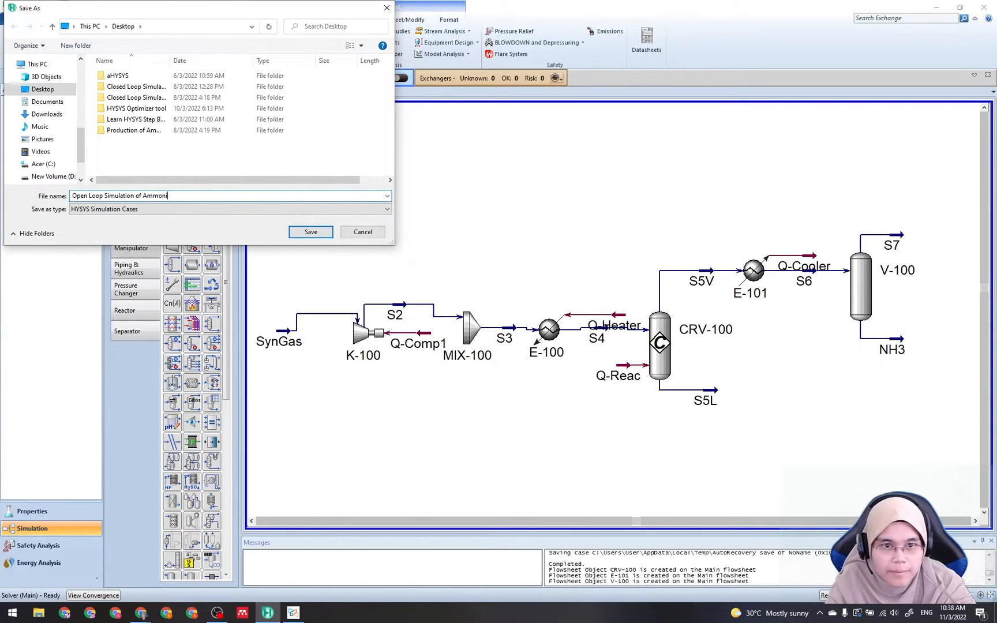
click(291, 231)
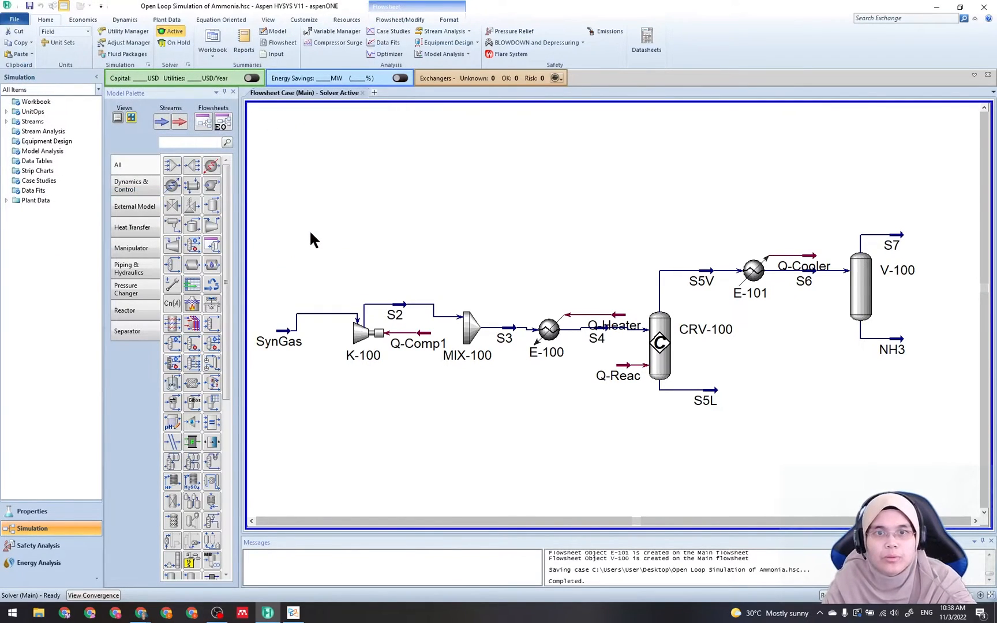
Switch to the PDF guide in Xodo and reread step 4.28 on extending the open loop simulation to a closed loop
click(294, 612)
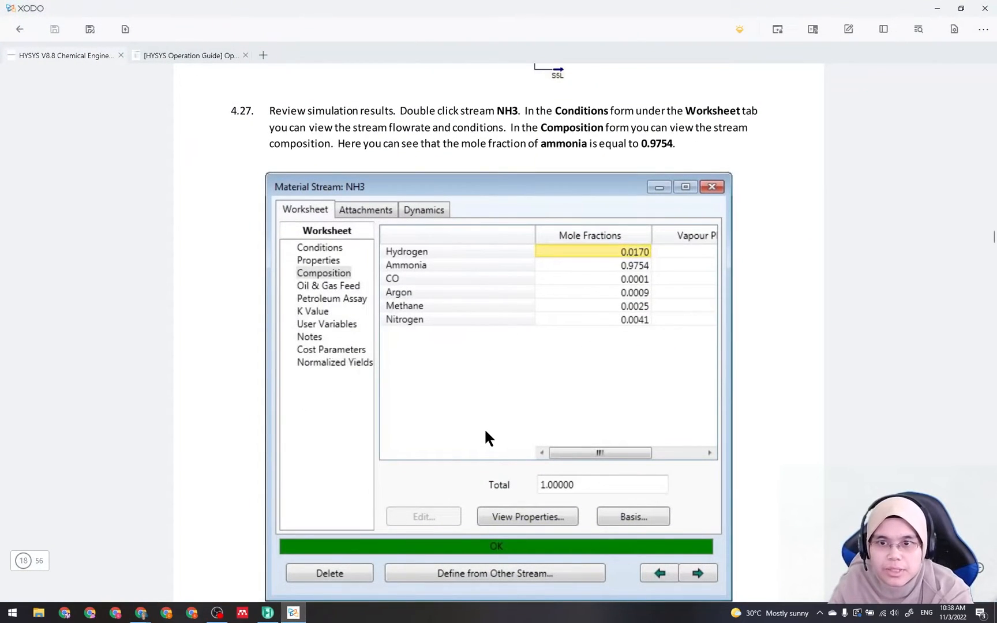
scroll(485, 432, down, 10)
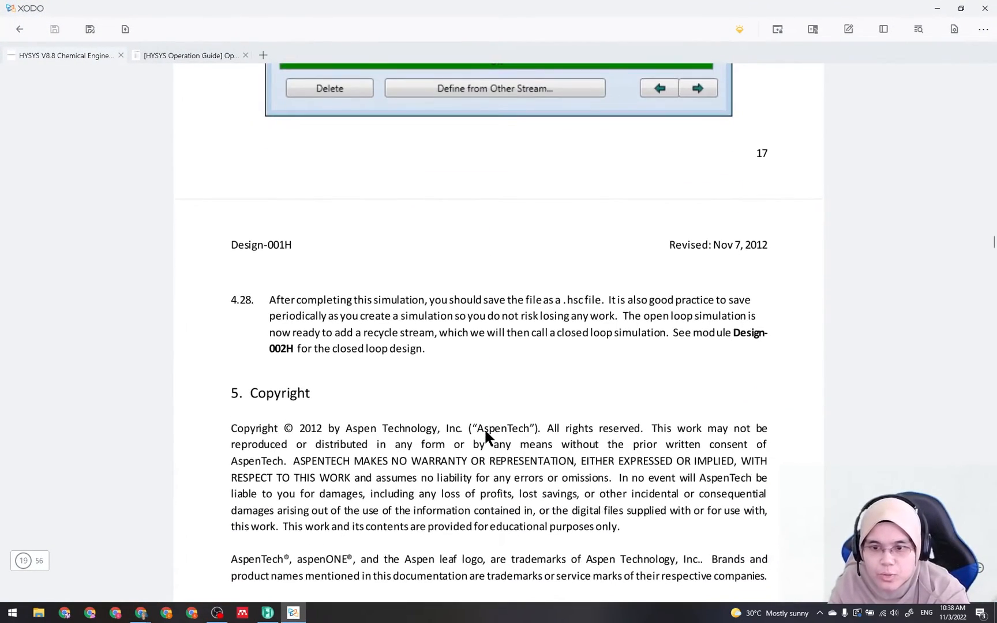
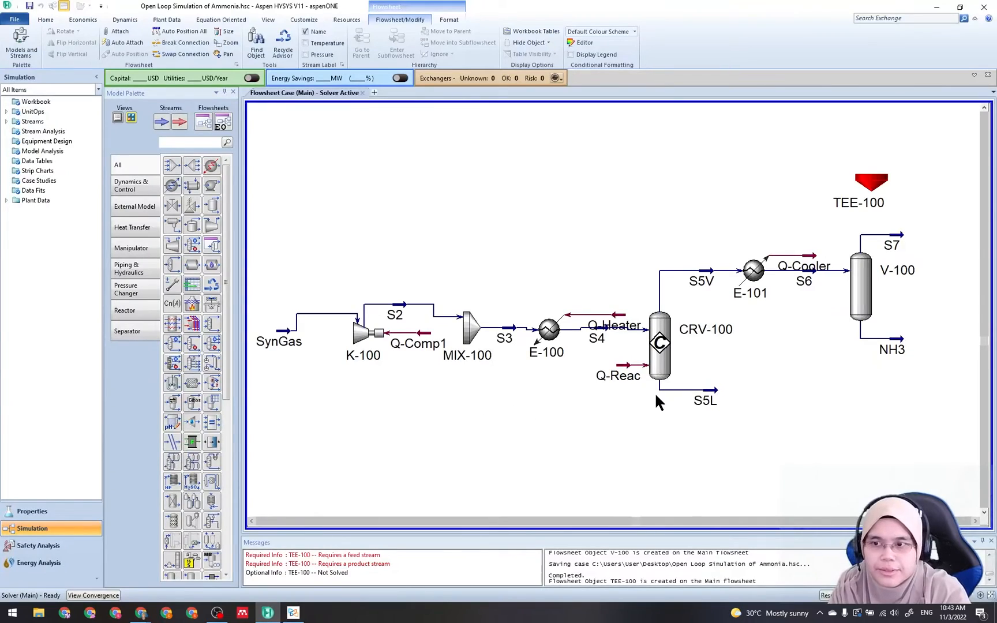
Switch to Aspen HYSYS, open the connections of tee TEE-100, and select stream S7 as its inlet
double_click(884, 192)
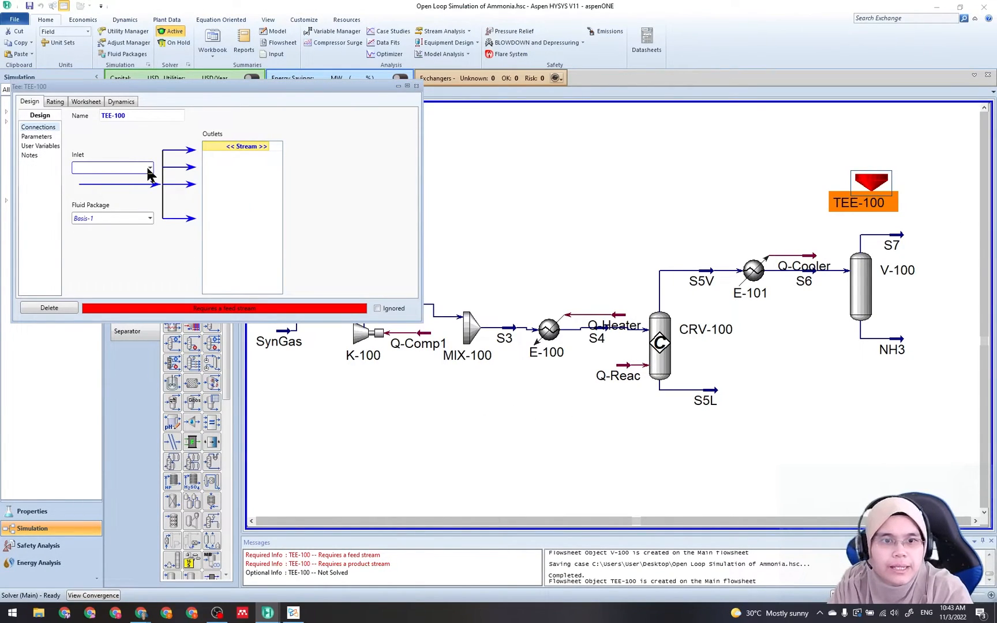
click(146, 166)
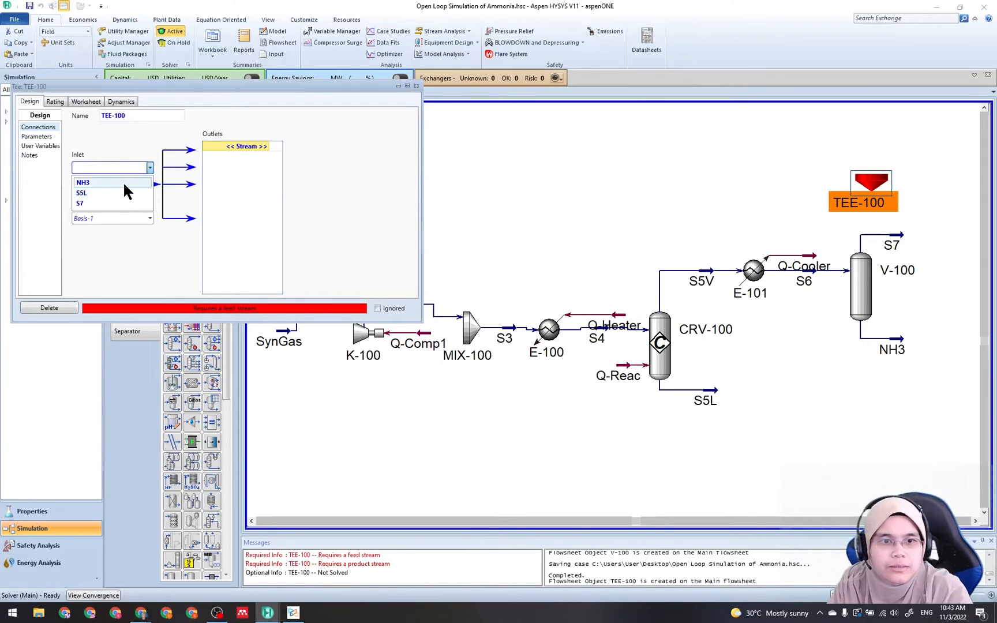
click(119, 202)
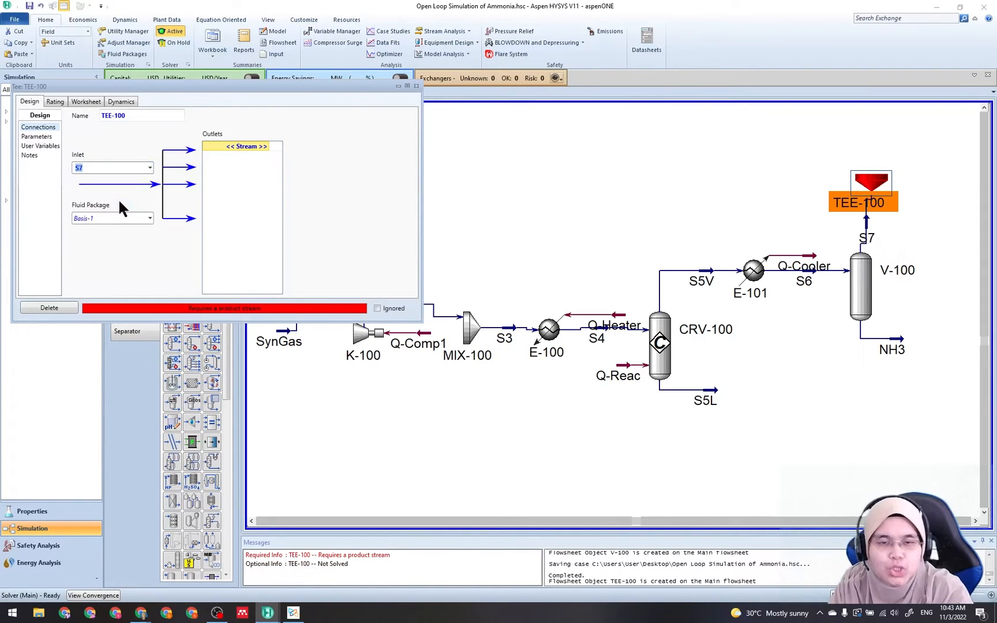
click(251, 148)
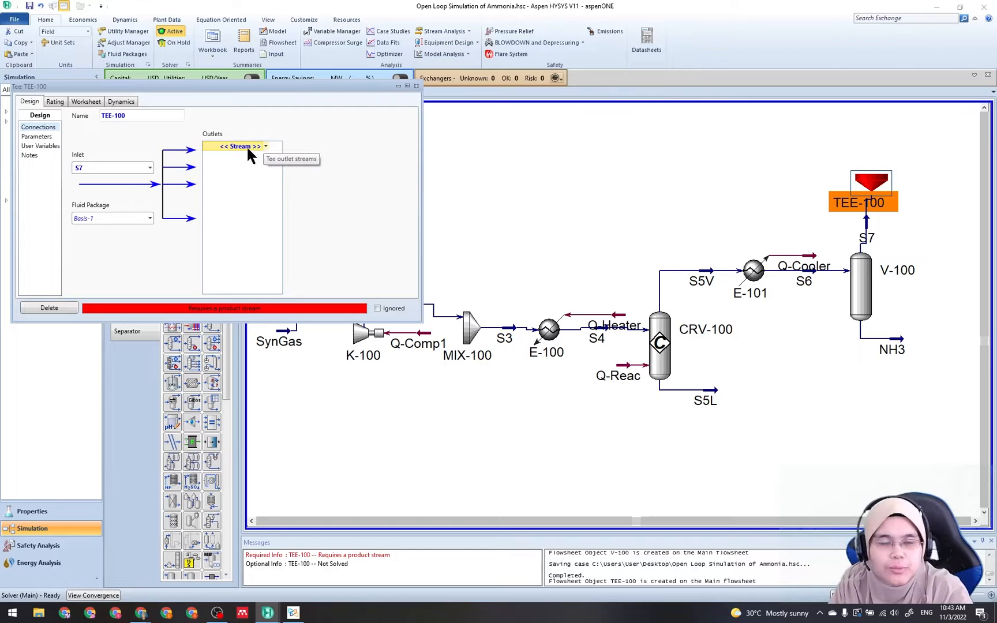
click(266, 145)
click(266, 145)
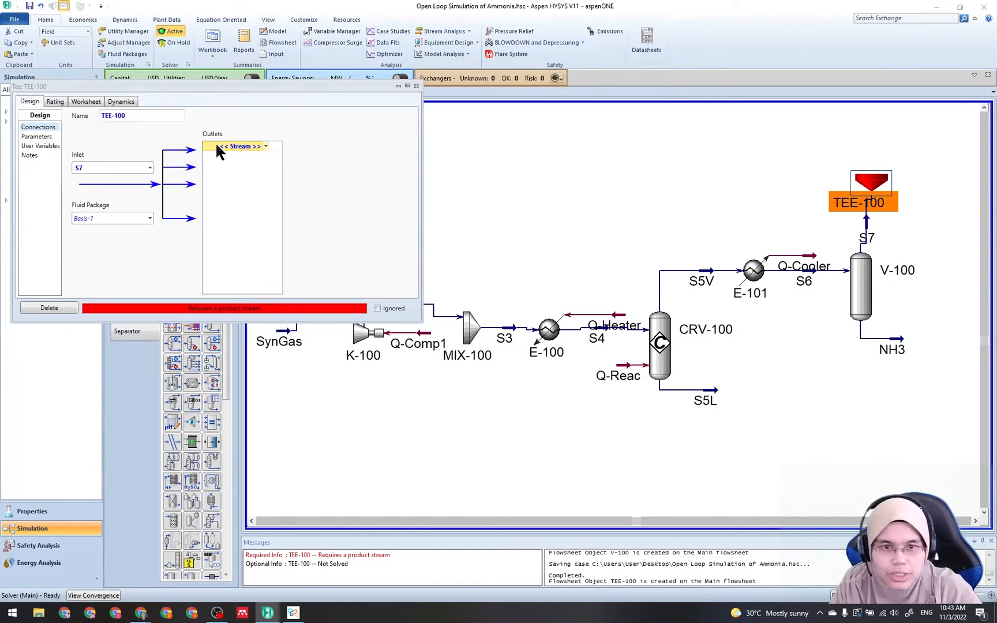
Check the tee's outlet stream names in step 4.03 of the PDF guide in Xodo and return to Aspen HYSYS
click(294, 613)
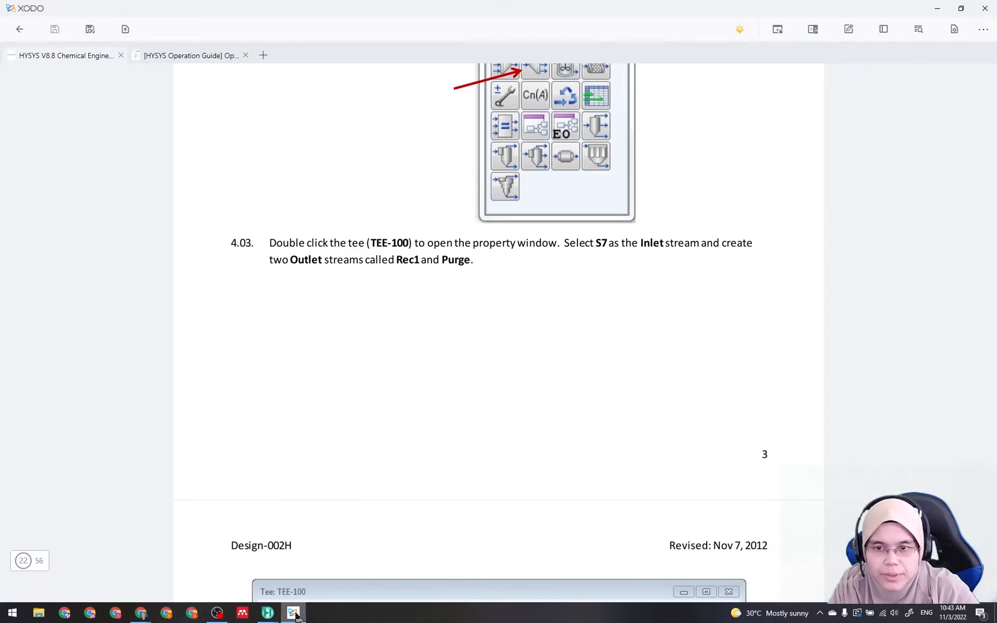
scroll(495, 425, down, 5)
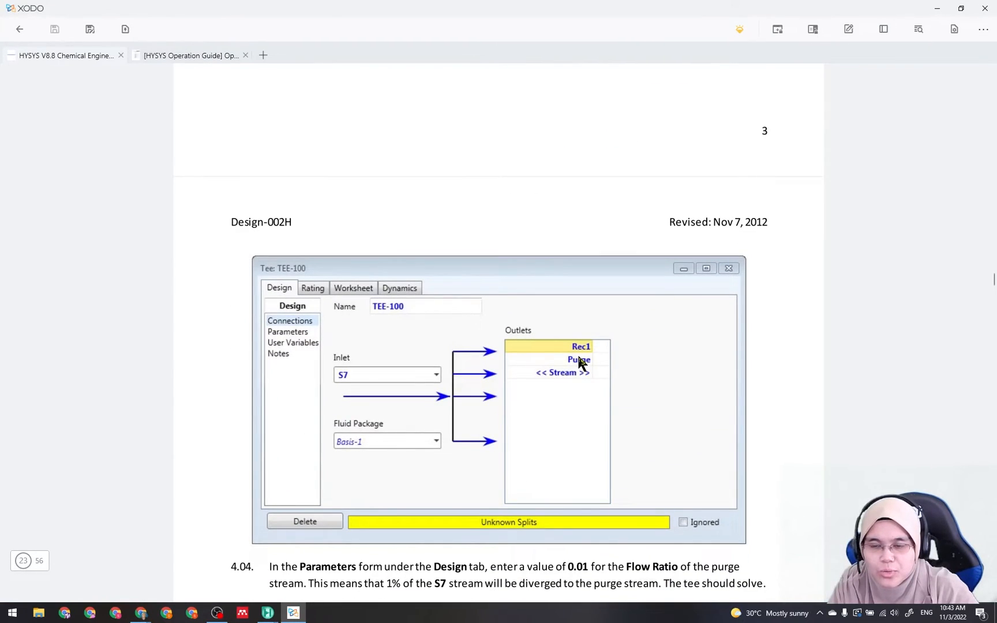
click(293, 614)
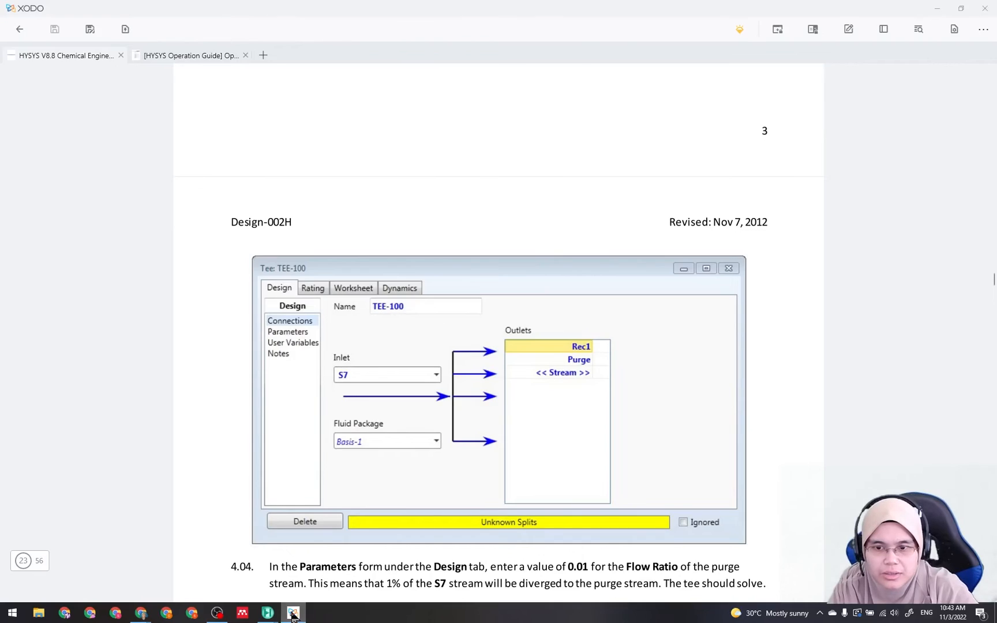
Create two outlet streams named Rec1 and Purge for TEE-100
click(242, 148)
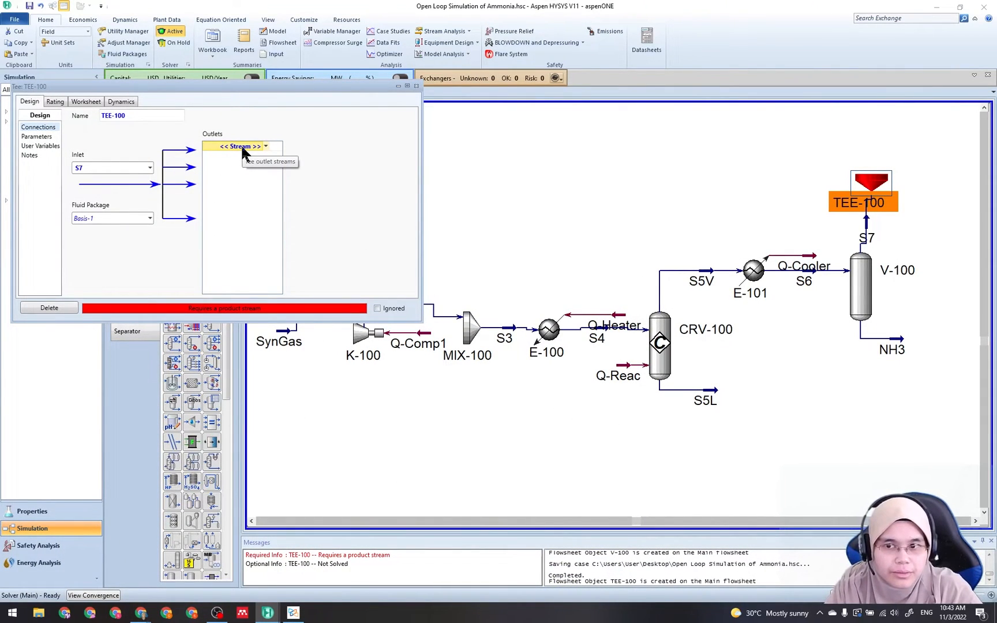
text(RE)
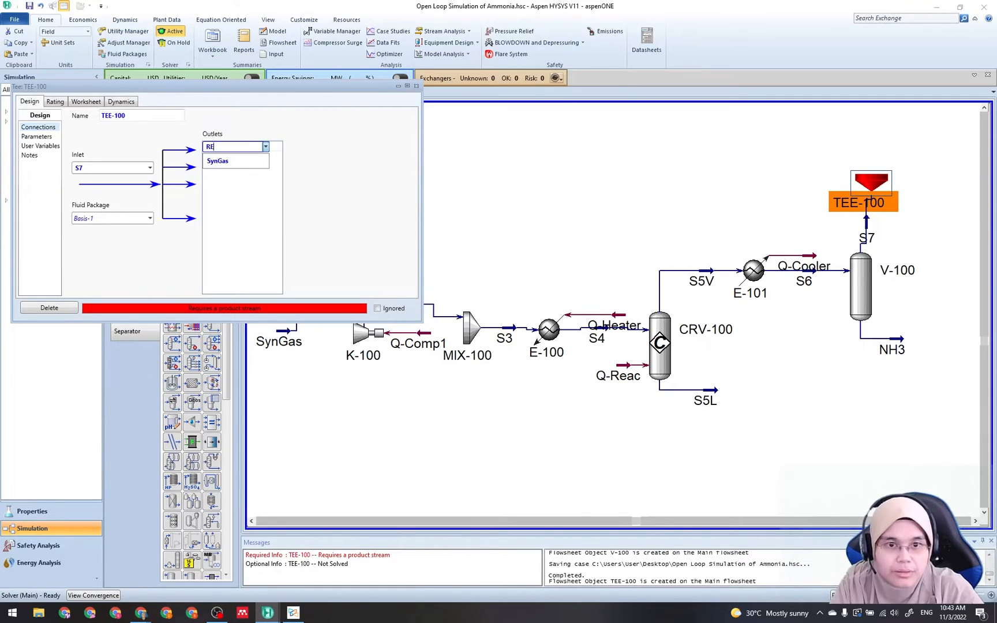
text(c)
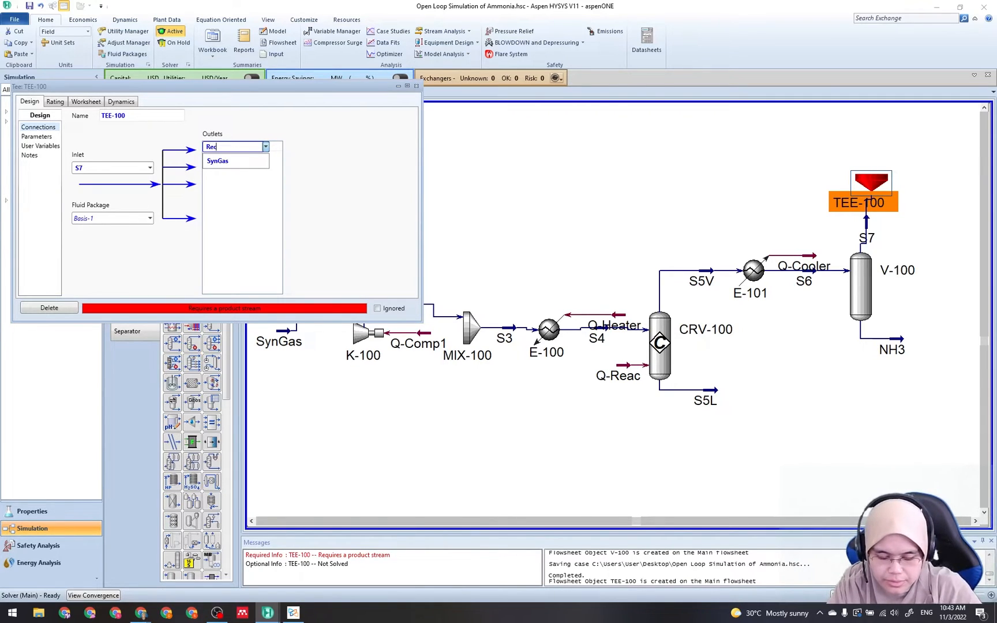
text(1)
key(Return)
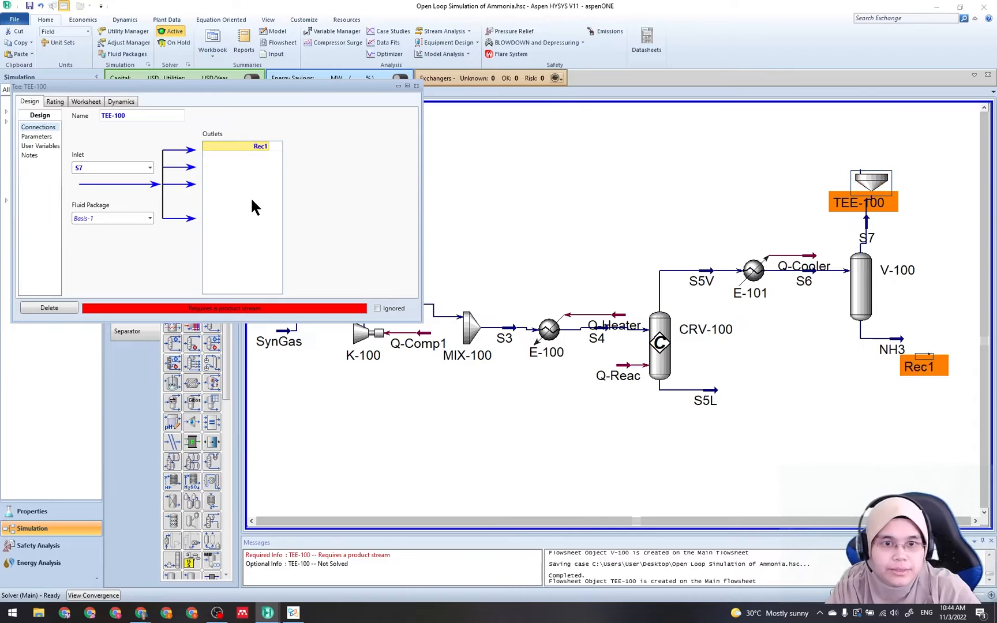
click(255, 158)
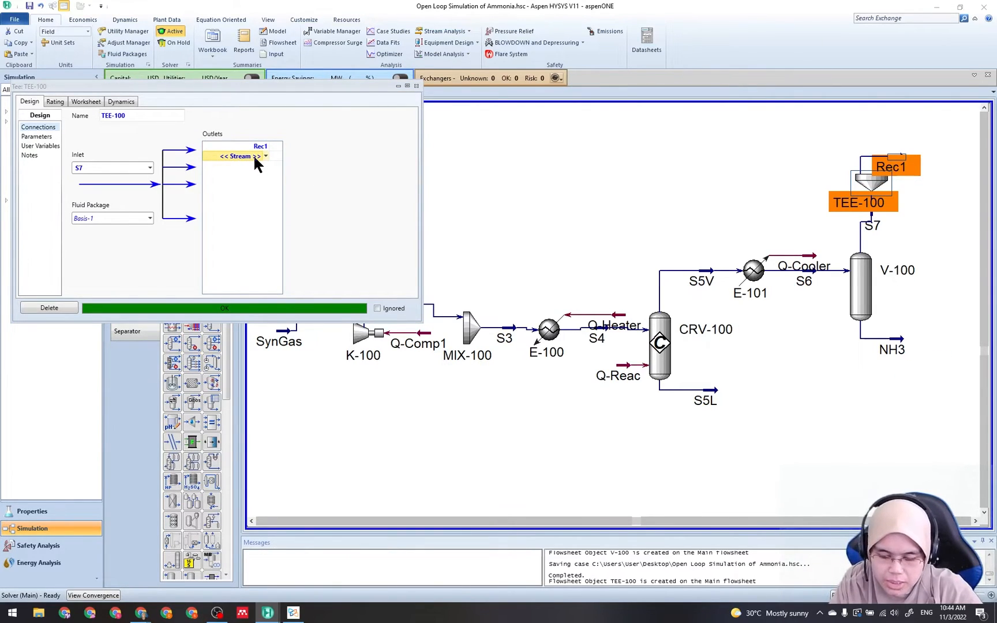
text(P)
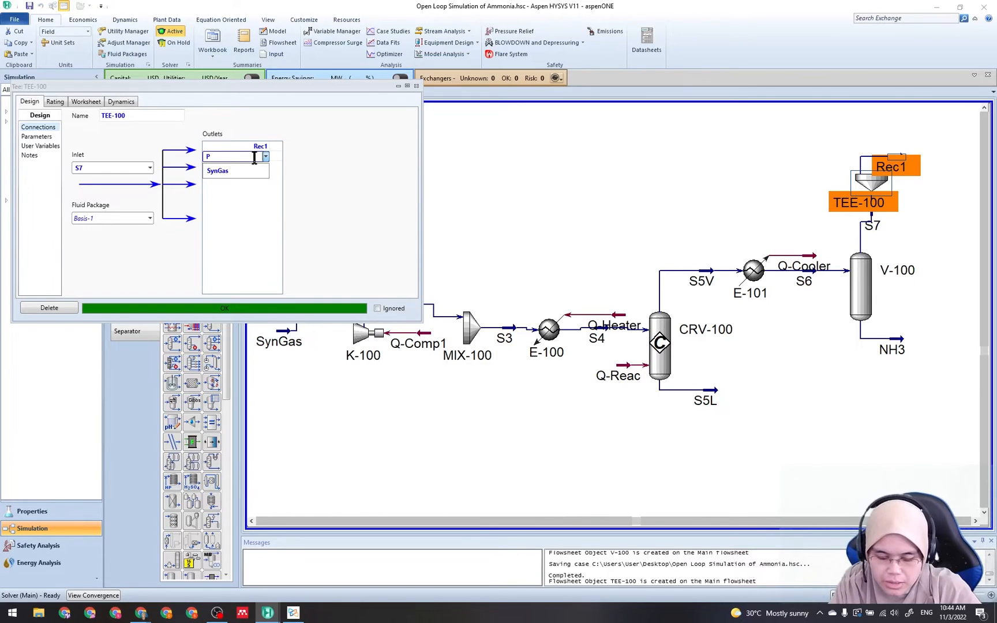
text(urger)
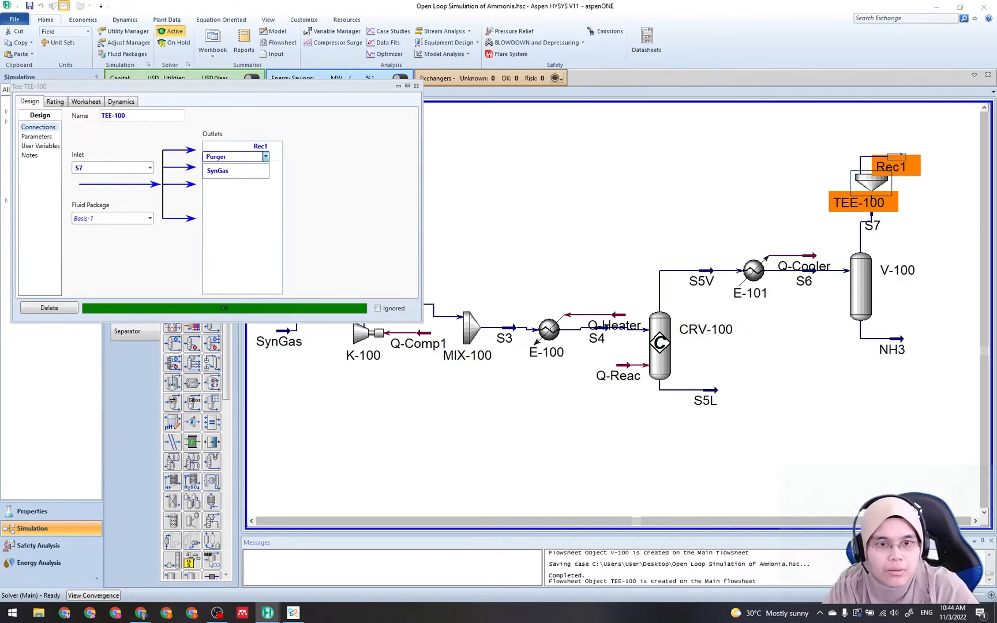
key(BackSpace)
key(Return)
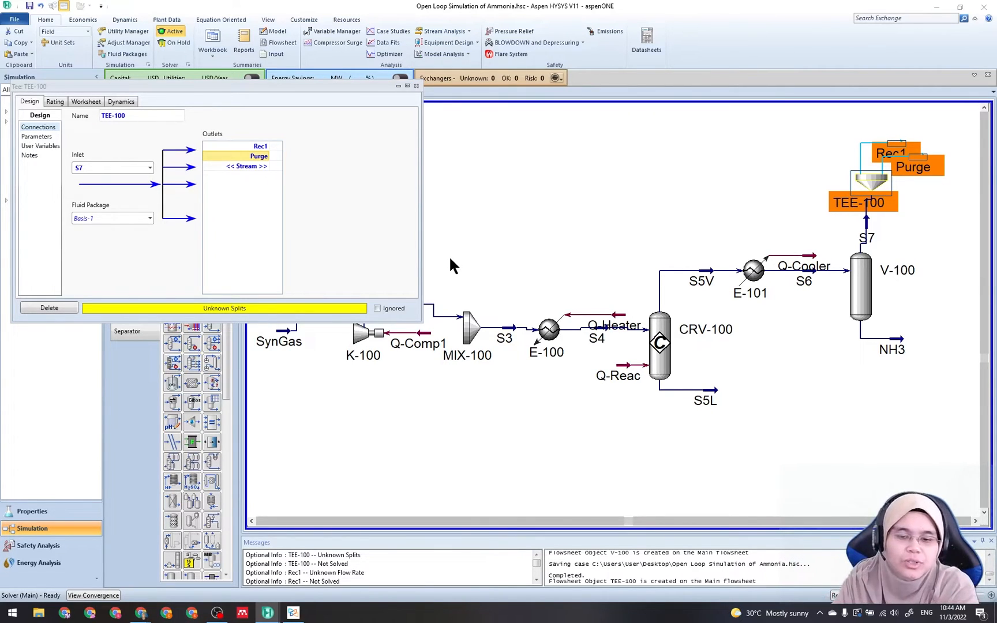
Read step 4.04 of the PDF guide in Xodo on the purge stream's flow ratio and return to Aspen HYSYS
click(293, 613)
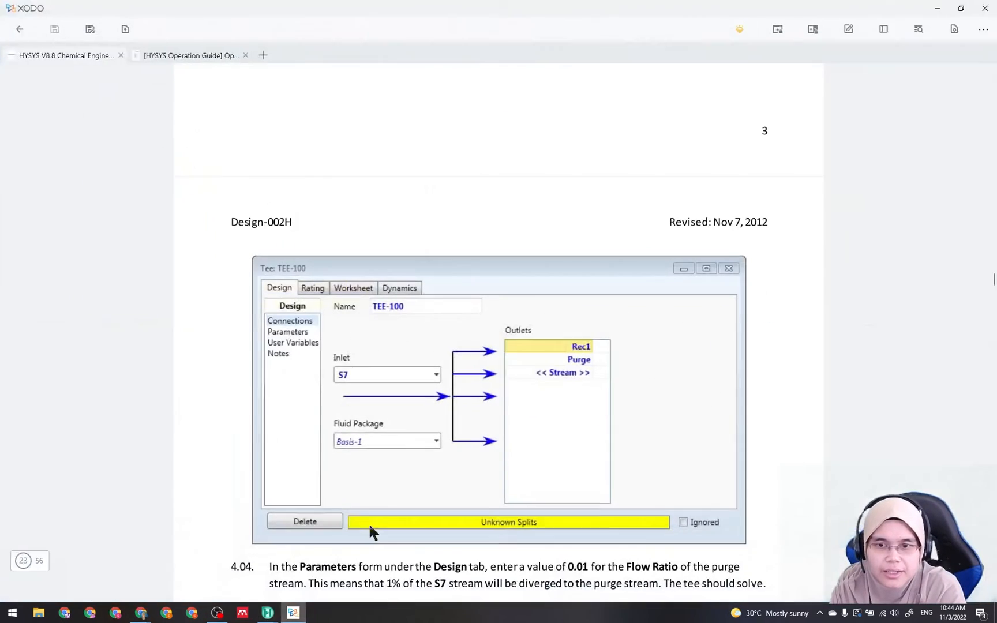
scroll(471, 411, down, 5)
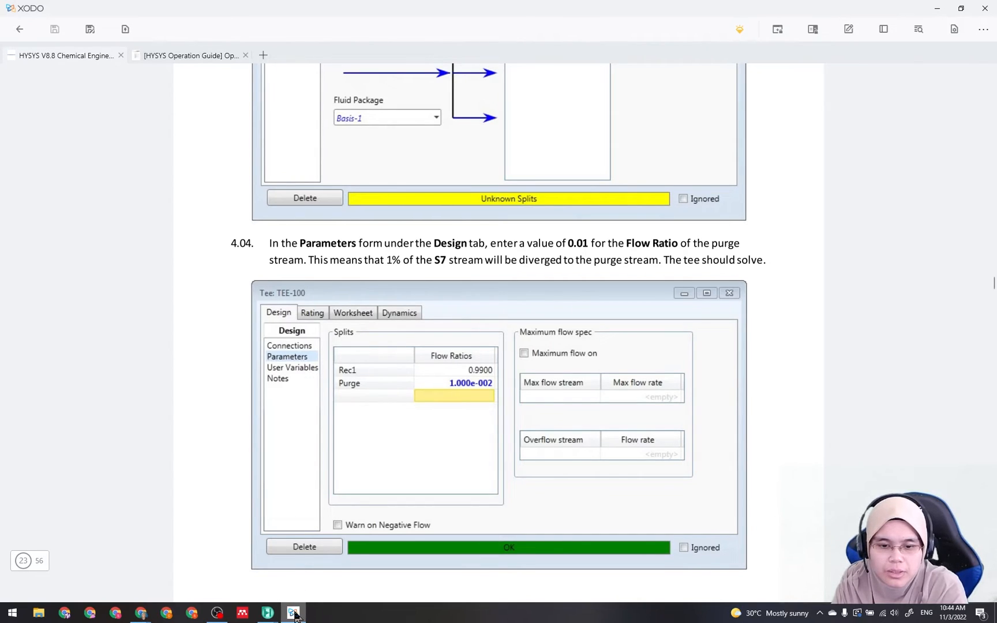
mouse_move(270, 612)
click(293, 563)
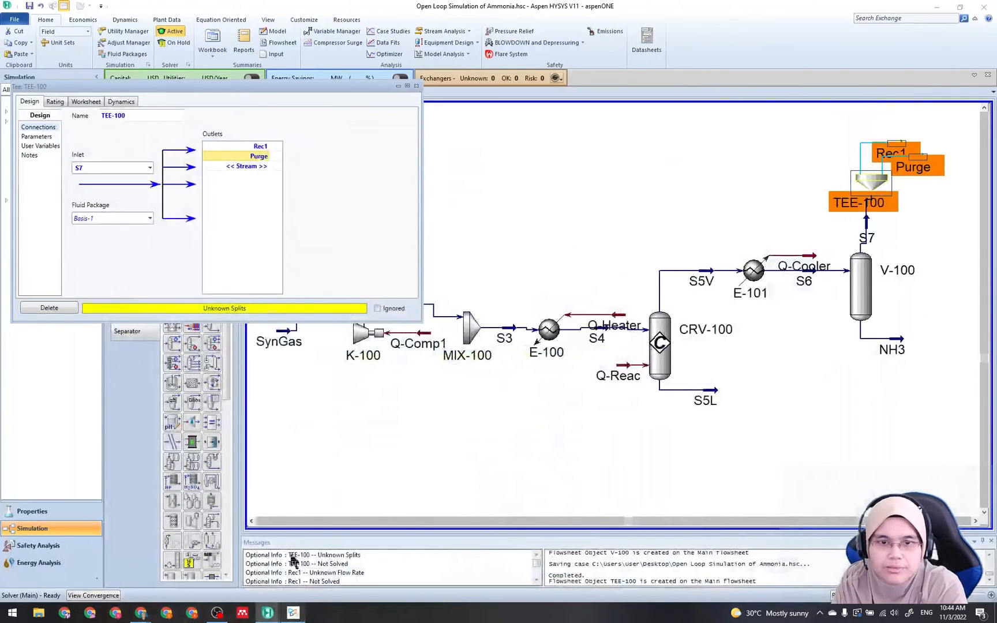
Set the Purge stream's flow ratio to 0.01 in TEE-100's parameters, checking the value against step 4.04 of the PDF guide in Xodo
click(49, 138)
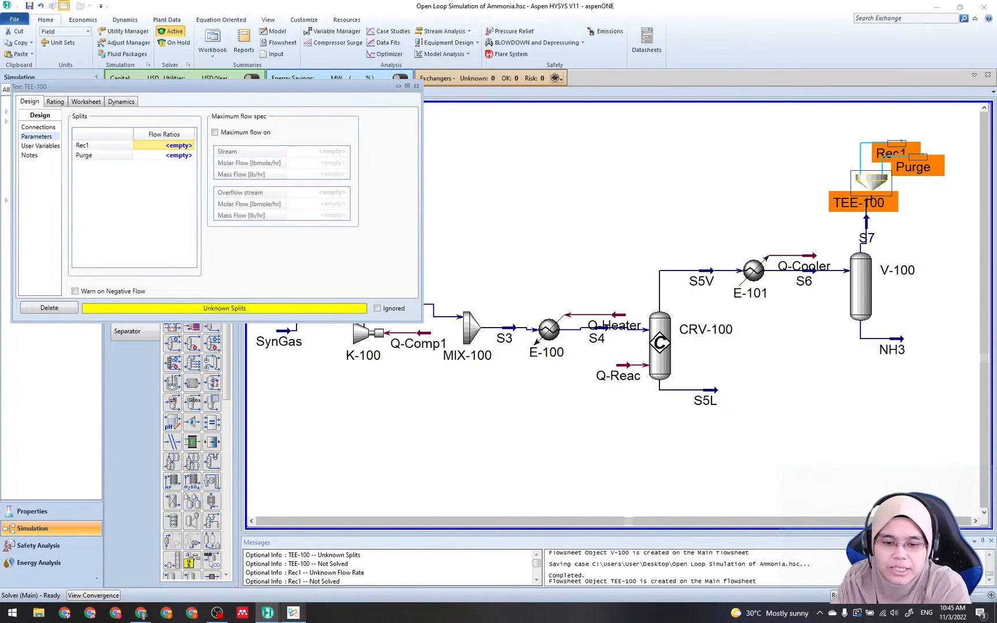
click(293, 613)
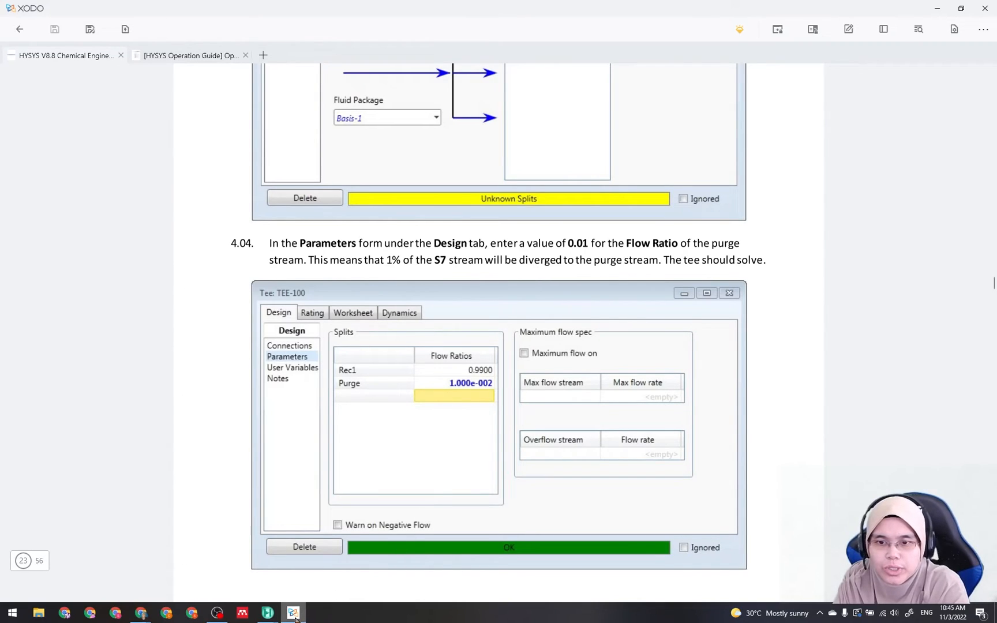
mouse_move(294, 615)
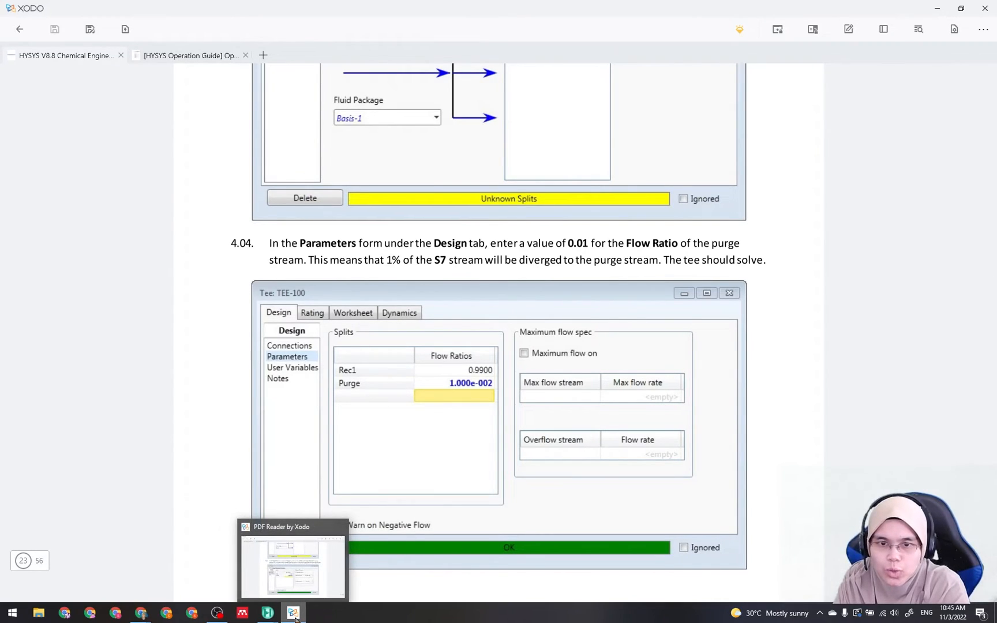
click(294, 616)
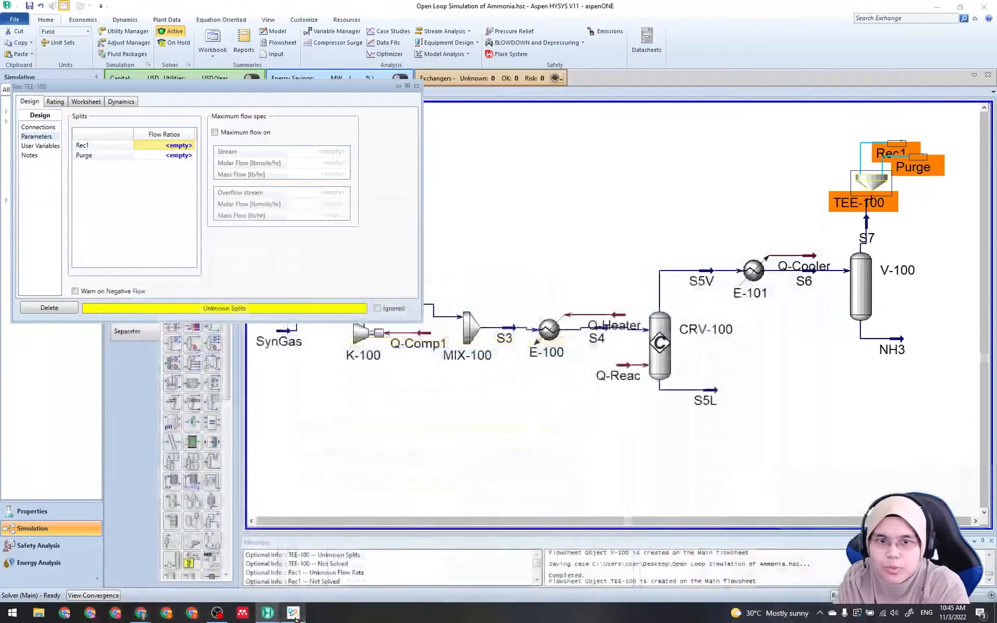
click(173, 156)
text(0.)
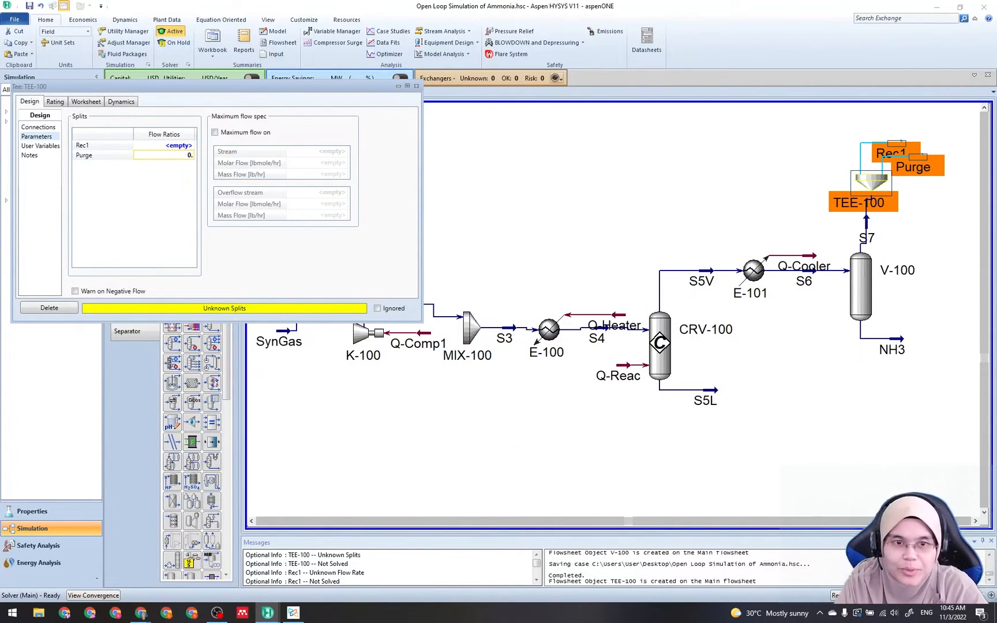
text(01)
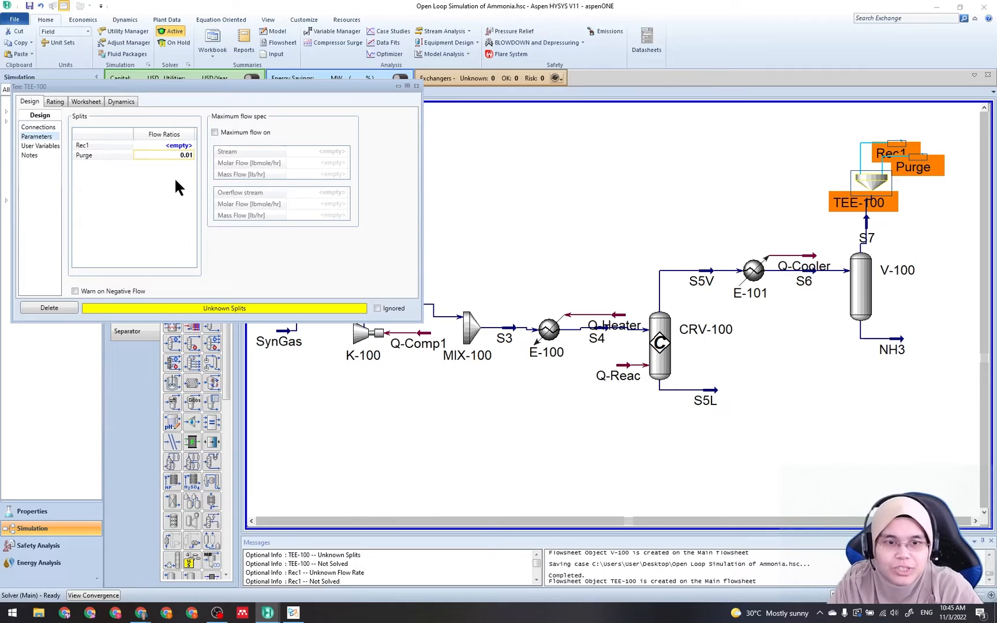
click(179, 147)
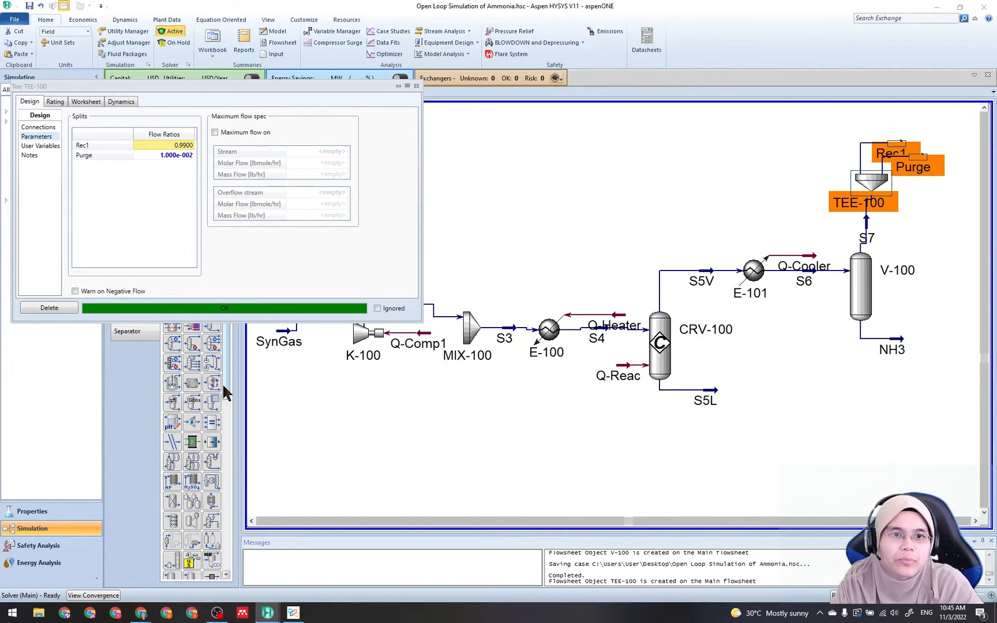
Read step 4.05 of the PDF guide in Xodo on adding a Recycle block and return to Aspen HYSYS
click(293, 612)
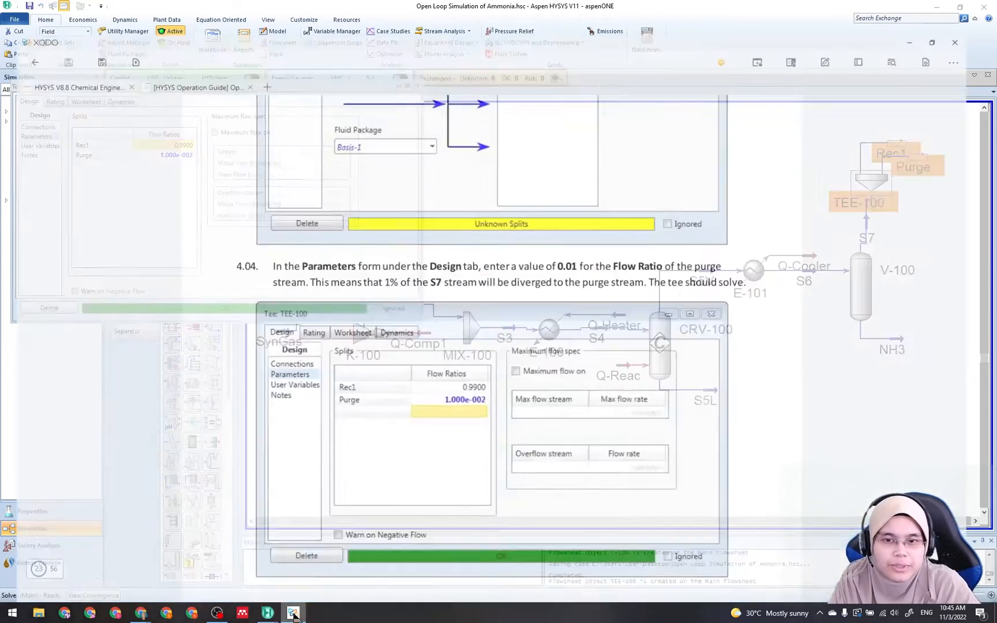
scroll(416, 445, down, 10)
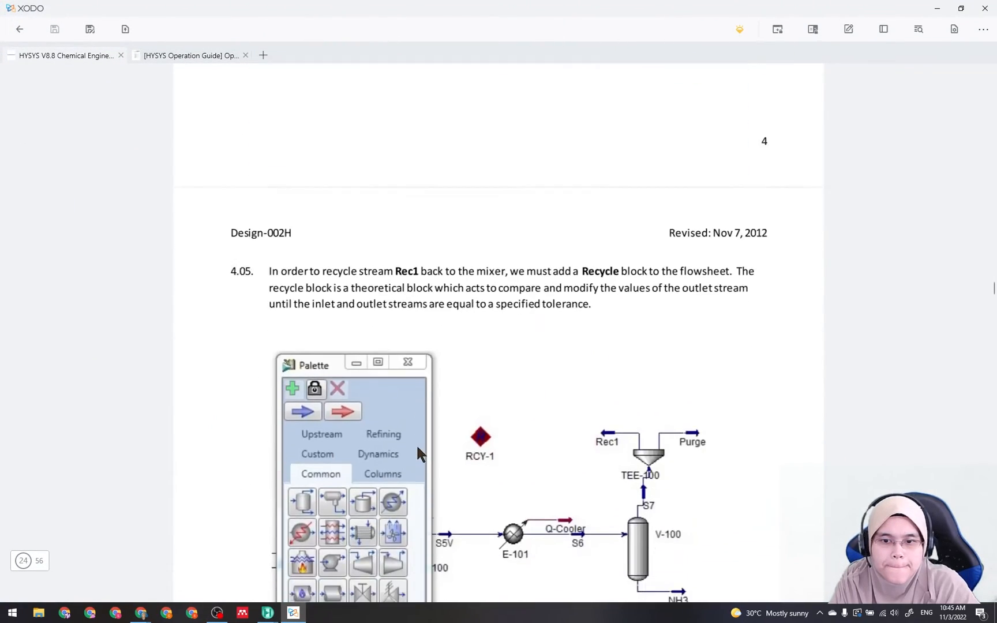
scroll(416, 448, up, 8)
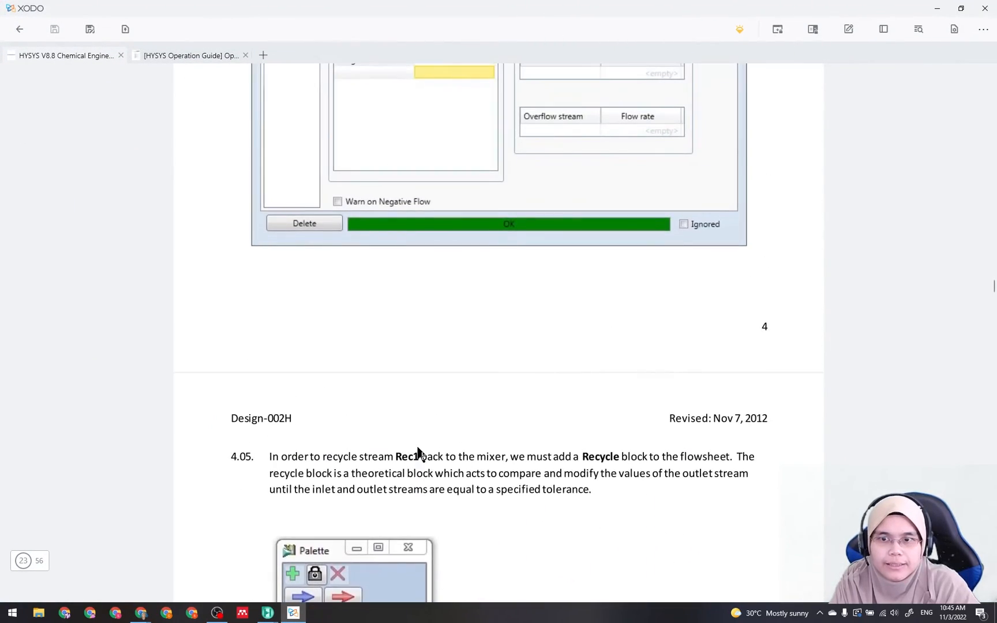
scroll(485, 381, down, 8)
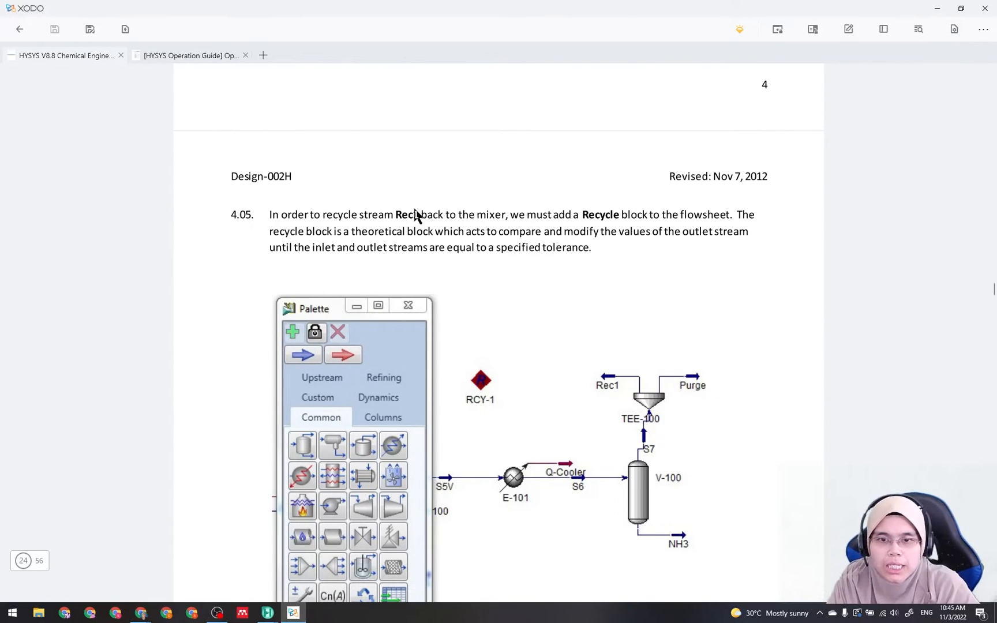
scroll(387, 312, down, 1)
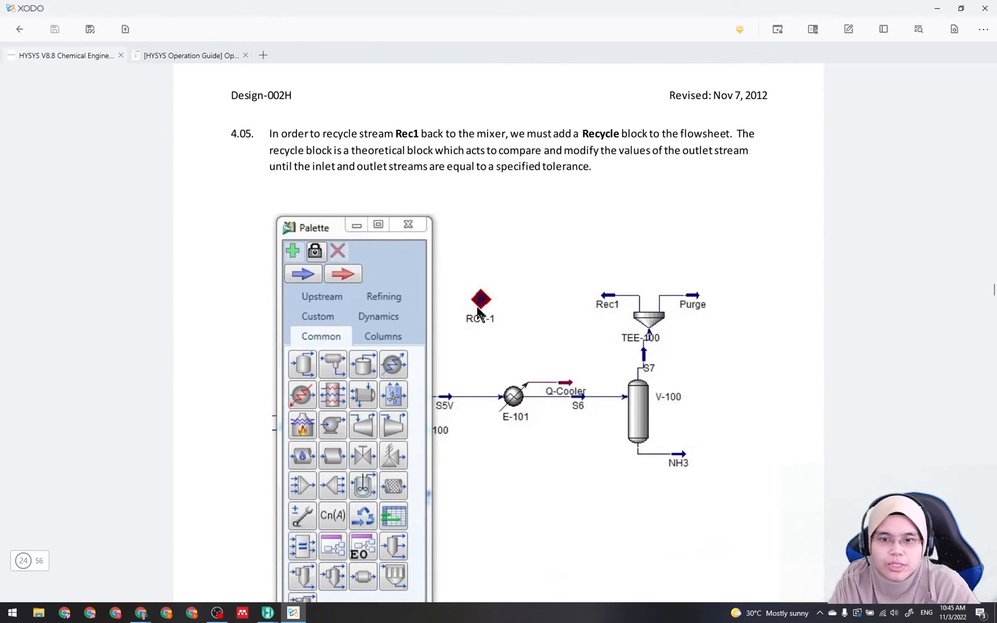
click(267, 613)
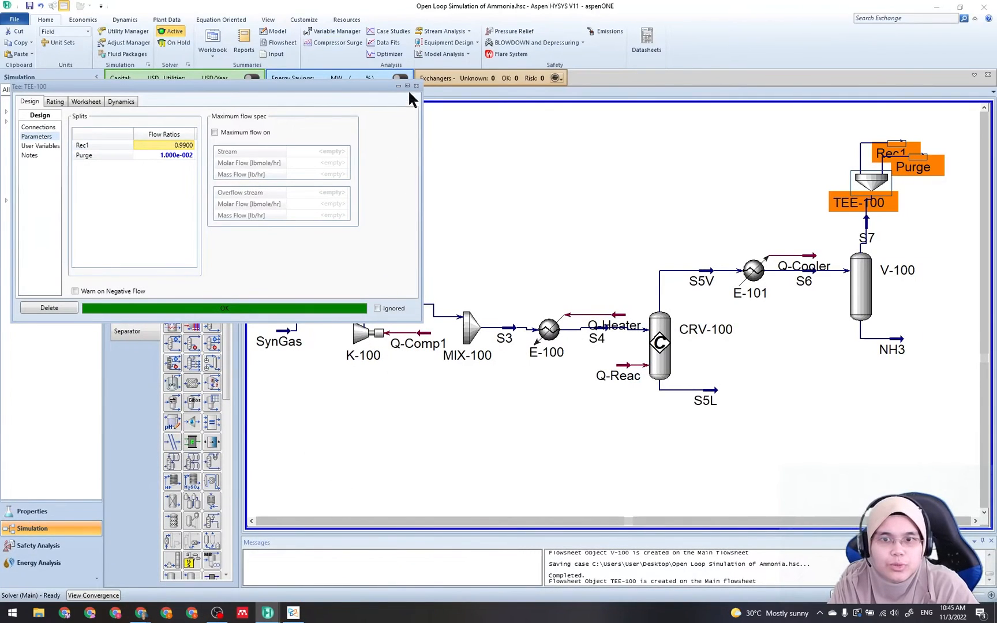
Close the TEE-100 properties and place a Recycle block in the empty flowsheet area above heater E-100
click(416, 86)
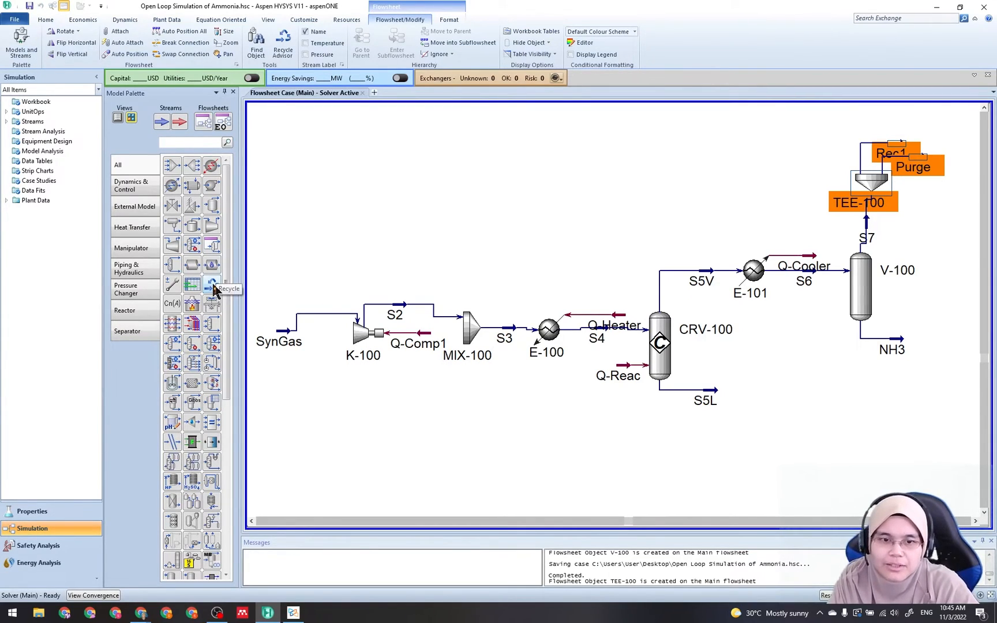
drag(212, 287, 542, 207)
click(529, 281)
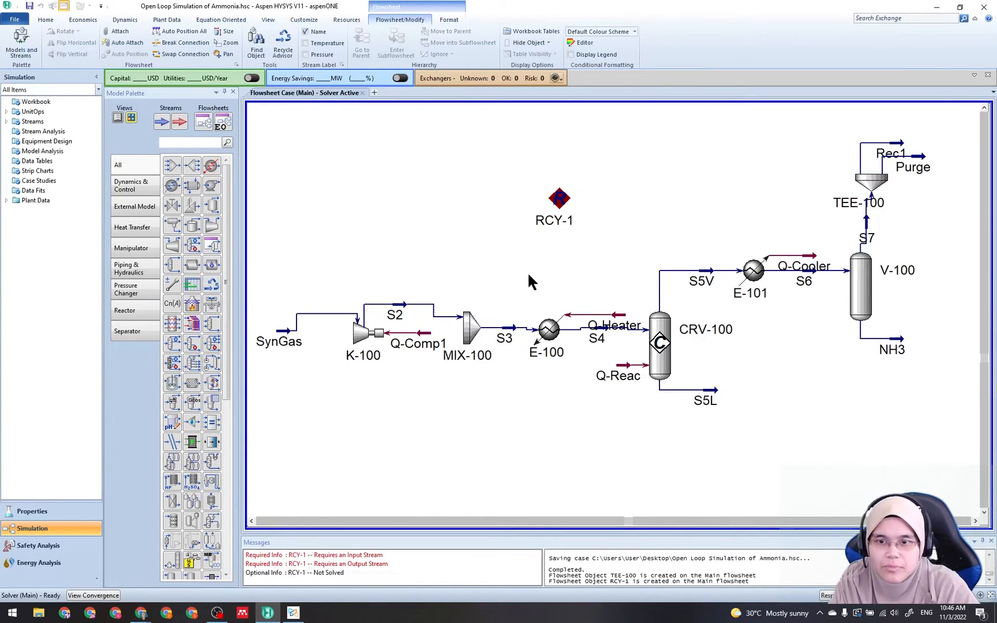
Read step 4.06 of the PDF guide in Xodo on the recycle block's connections and return to Aspen HYSYS
click(293, 614)
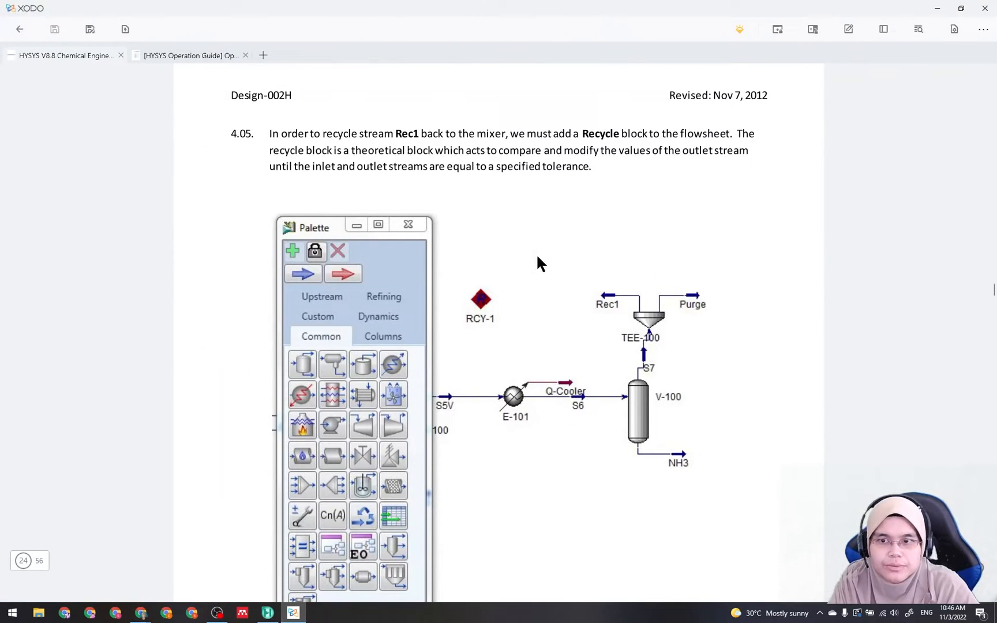
scroll(499, 312, down, 7)
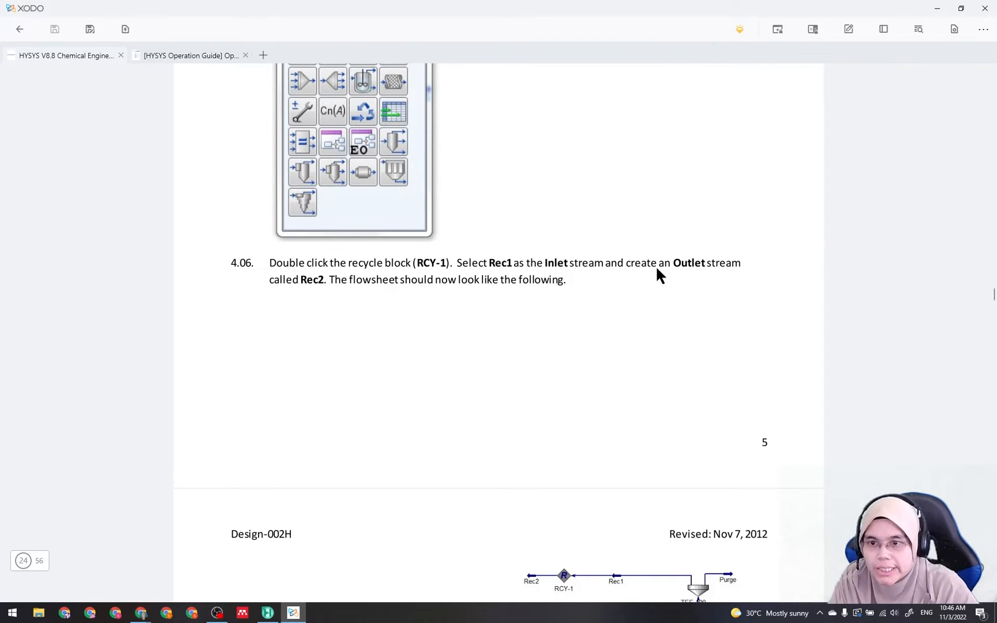
click(293, 613)
Connect recycle block RCY-1 with Rec1 as the inlet and a new outlet stream named Rec2, then close its properties
double_click(559, 199)
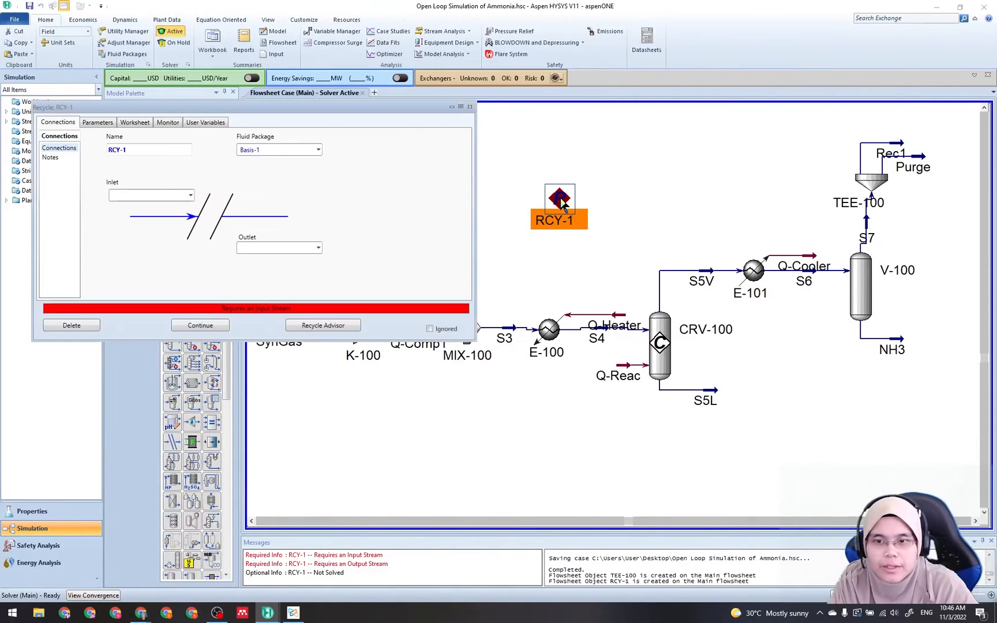
click(190, 196)
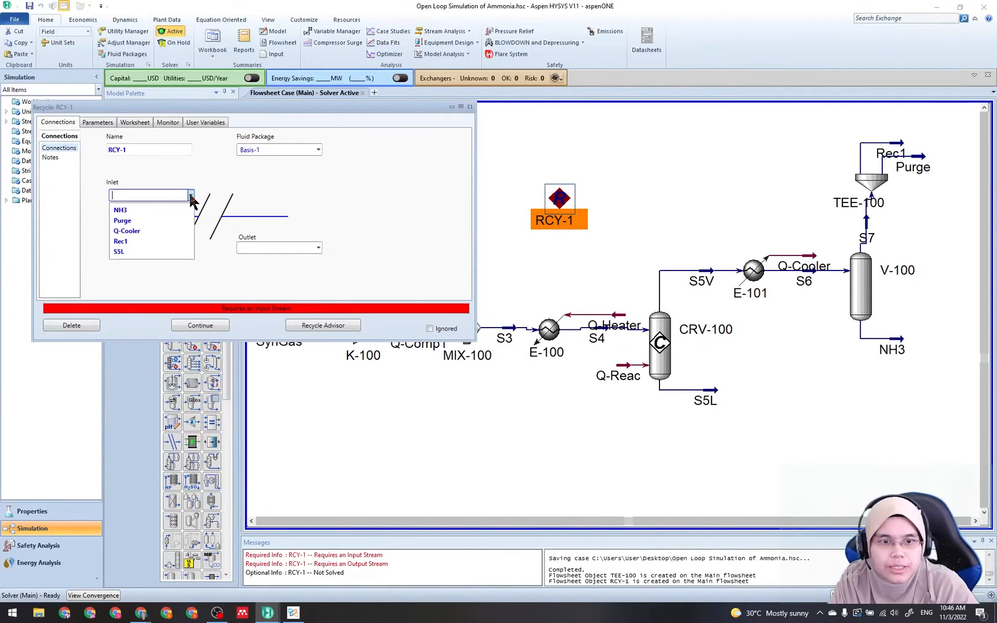
click(161, 240)
click(273, 250)
text(Re)
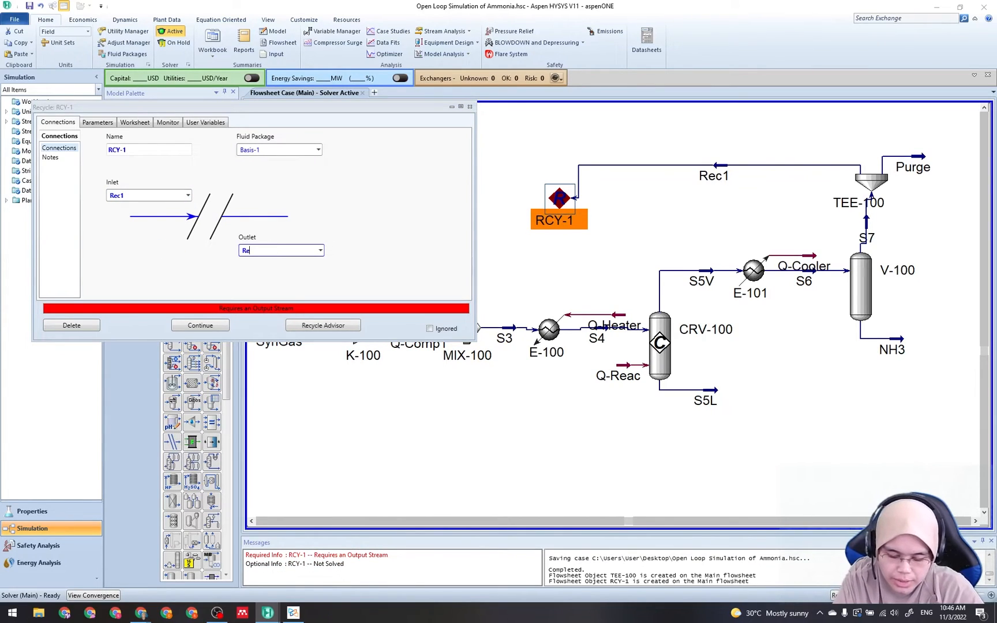
text(c2)
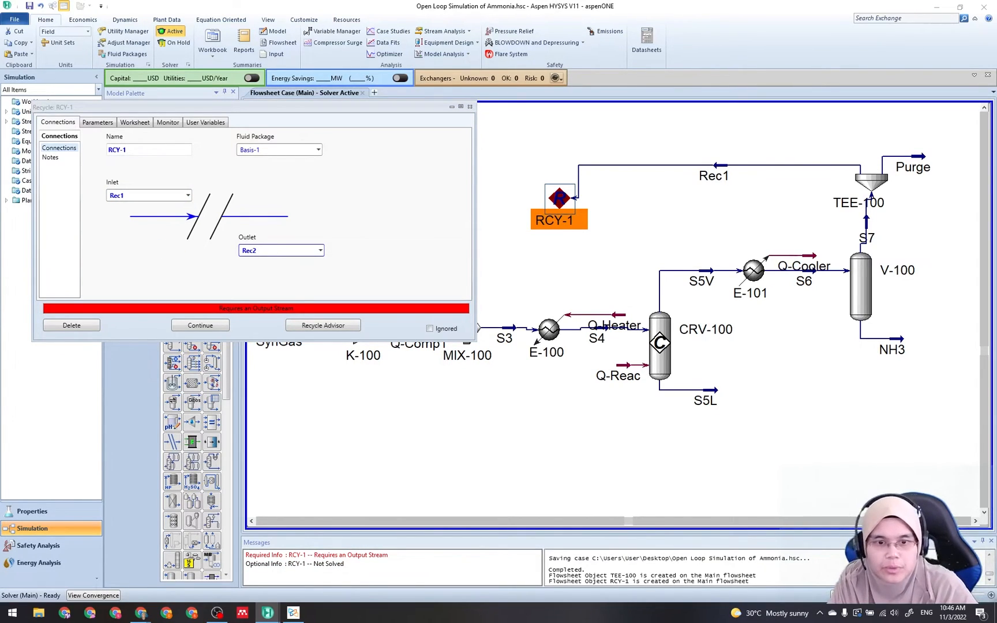
key(Return)
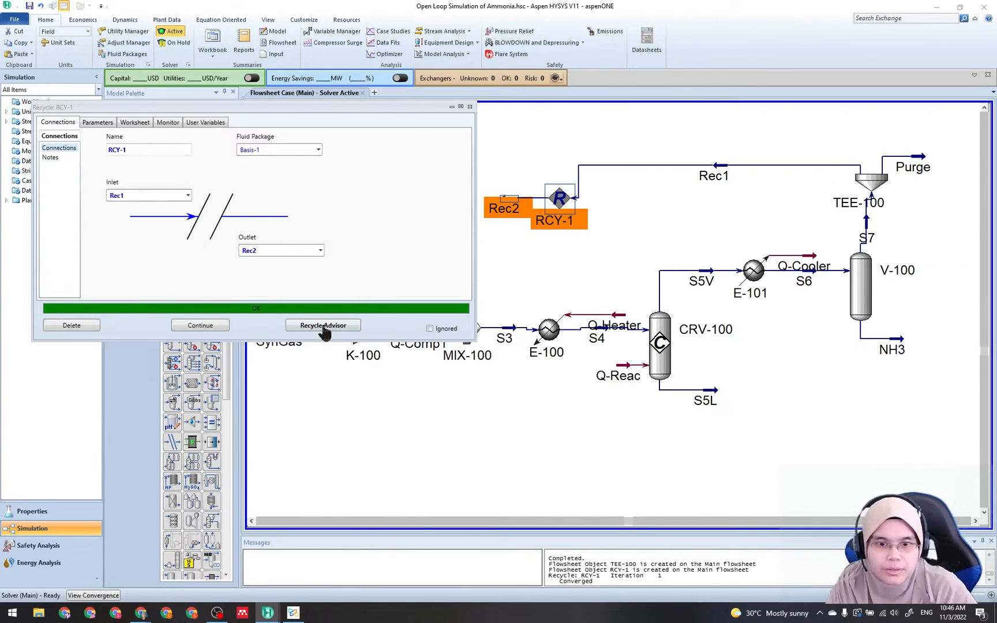
click(470, 108)
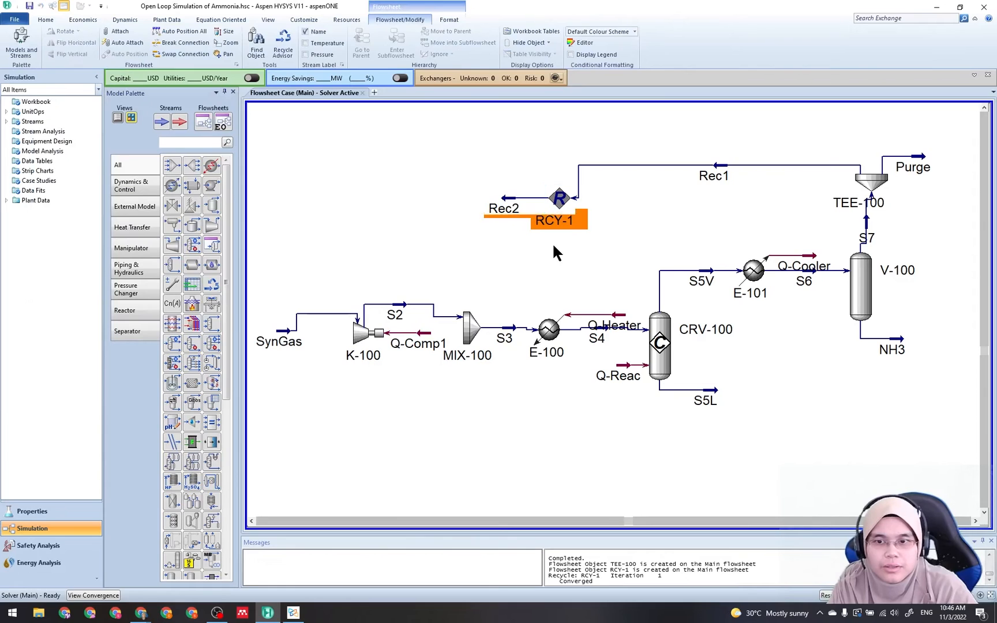
click(552, 242)
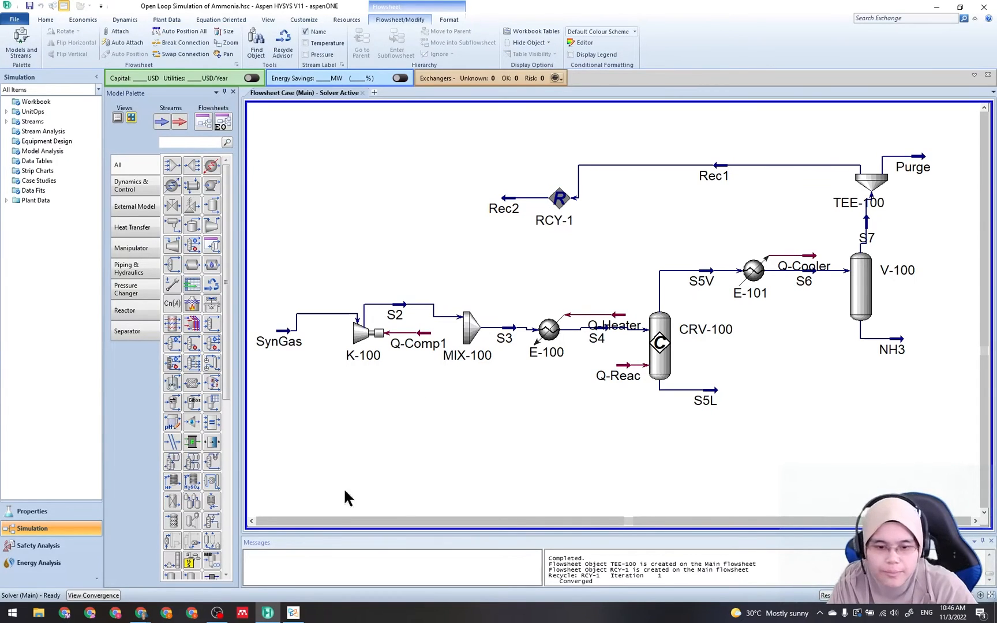
Read step 4.07 of the PDF guide in Xodo on adding the recycle compressor and return to Aspen HYSYS
click(294, 613)
scroll(473, 364, down, 6)
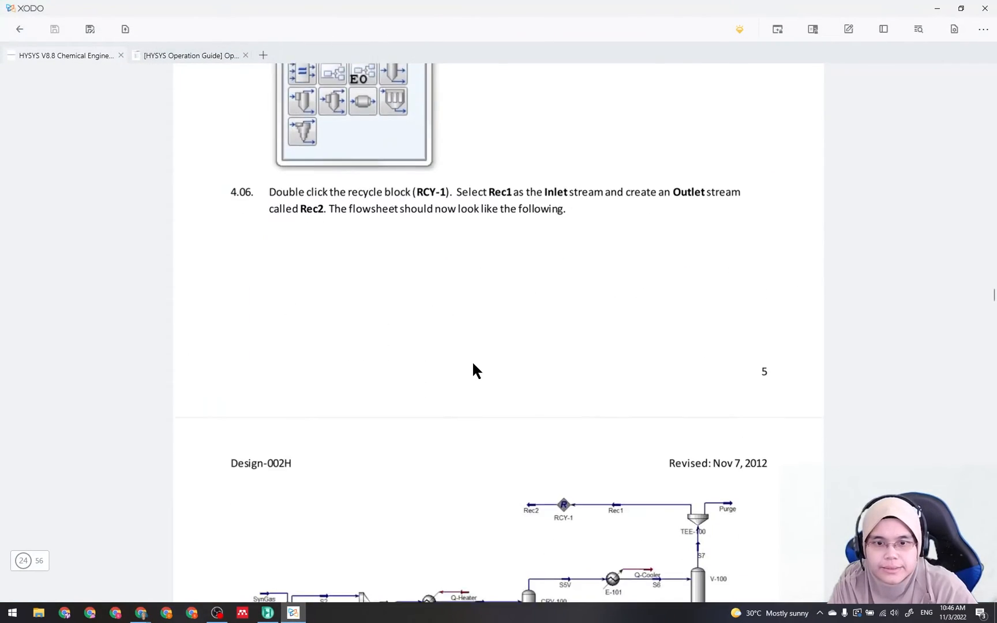
scroll(423, 278, down, 1)
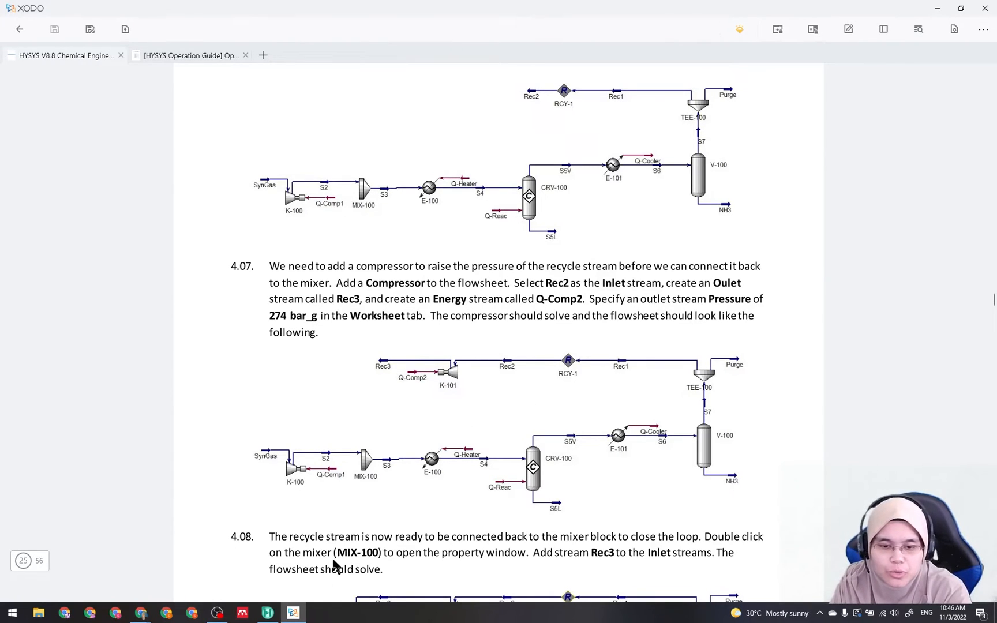
click(293, 613)
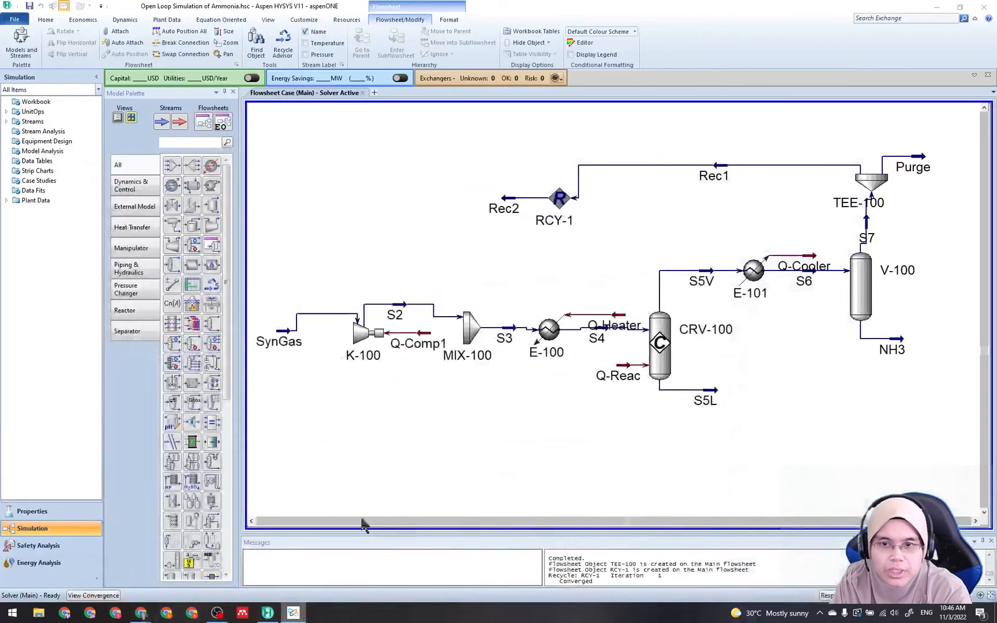
Compare the pressures in bar of mixer outlet stream S3 and recycle stream Rec2 in their worksheets
double_click(515, 207)
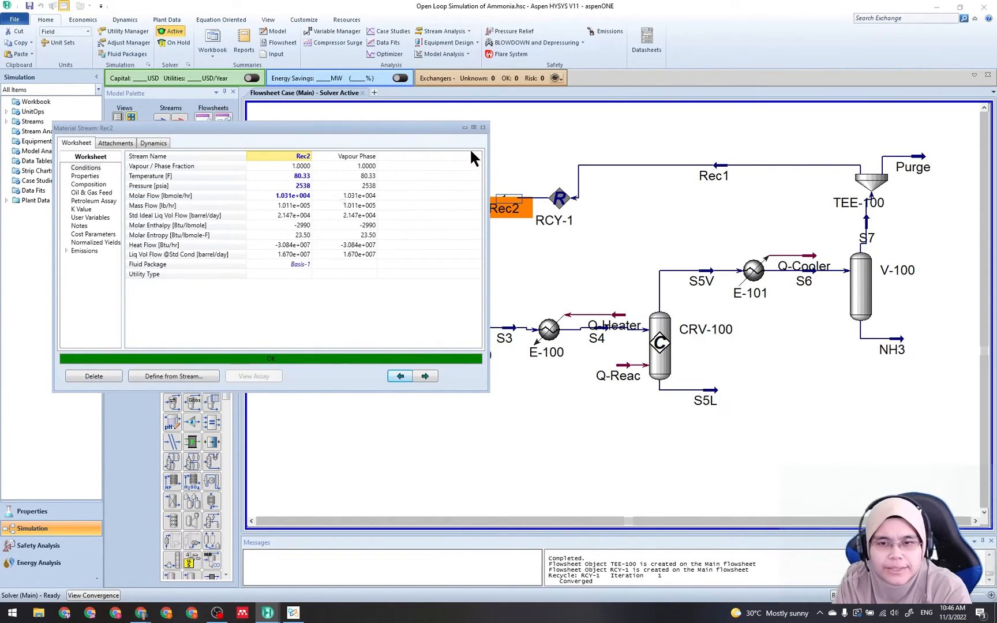
click(482, 127)
click(491, 417)
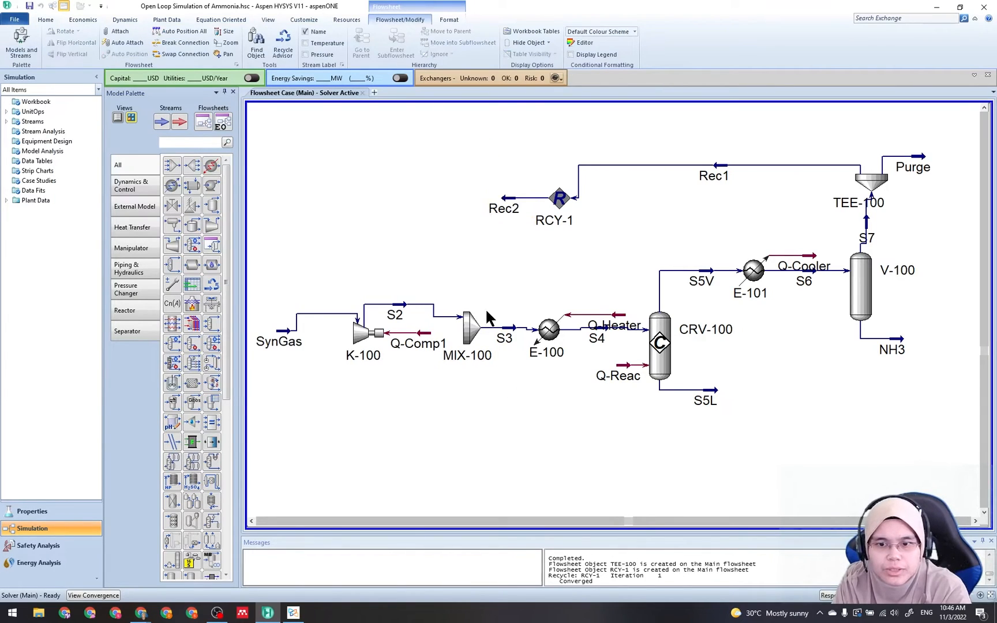
click(495, 333)
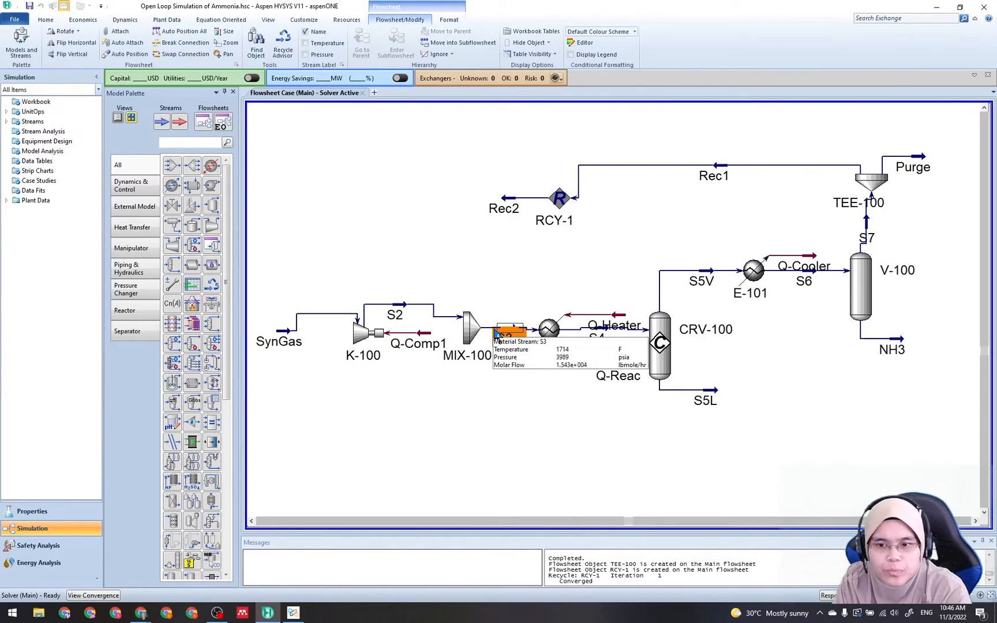
double_click(496, 333)
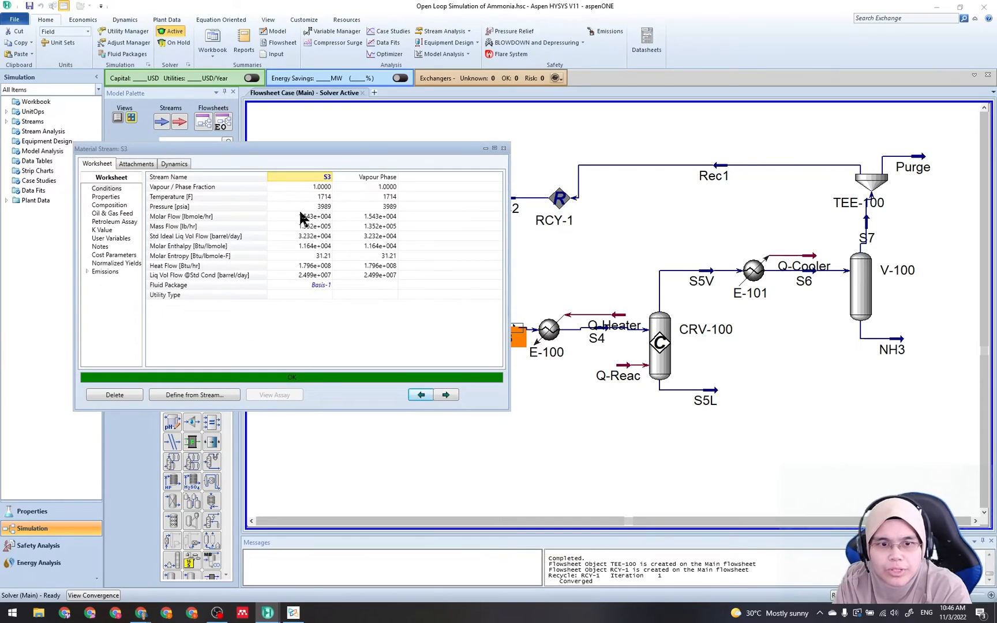
mouse_move(326, 208)
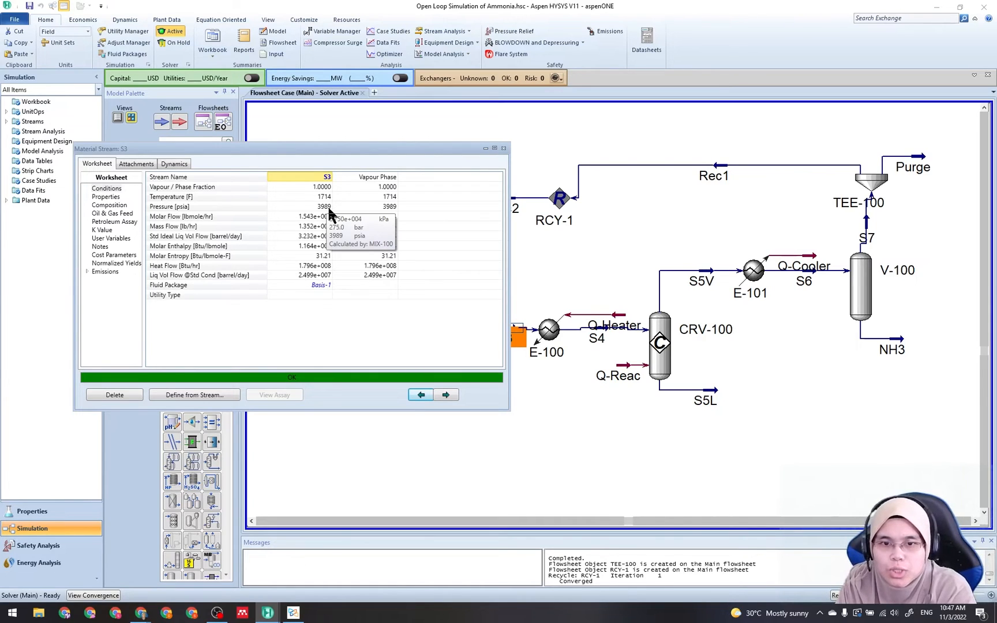
click(536, 157)
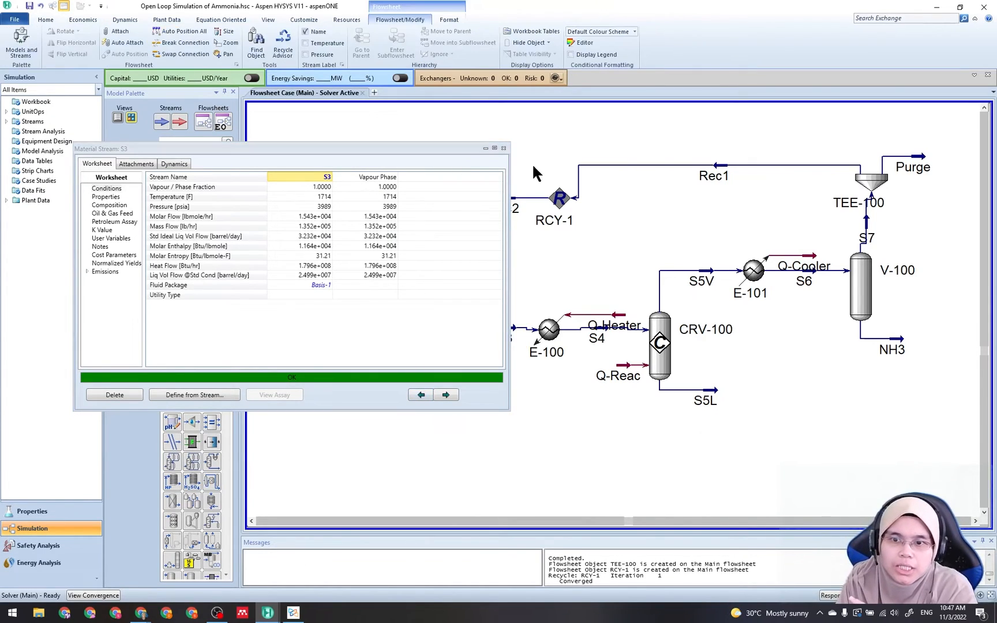
click(503, 149)
double_click(502, 207)
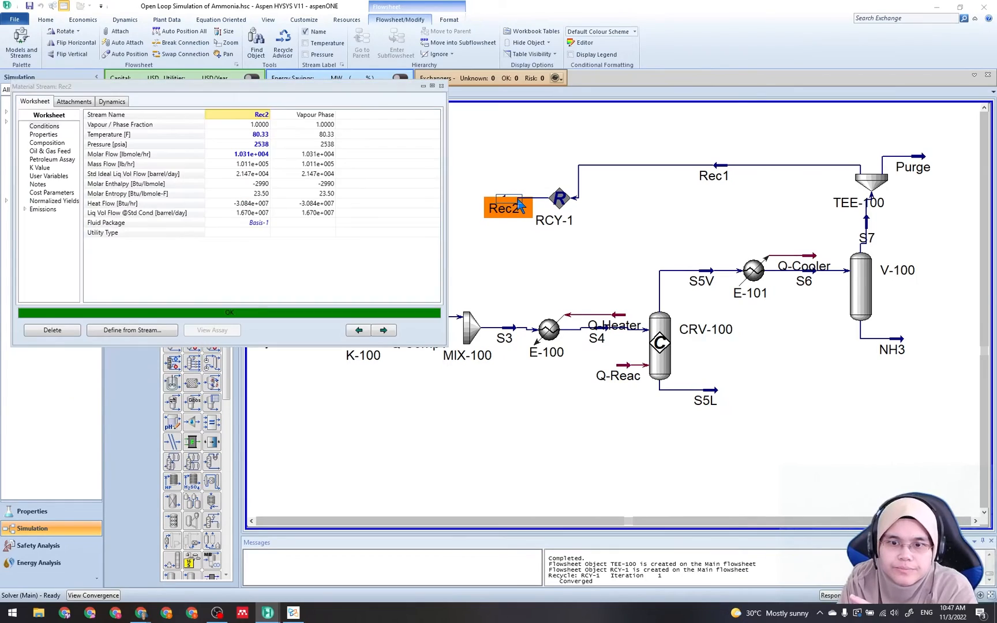
mouse_move(262, 149)
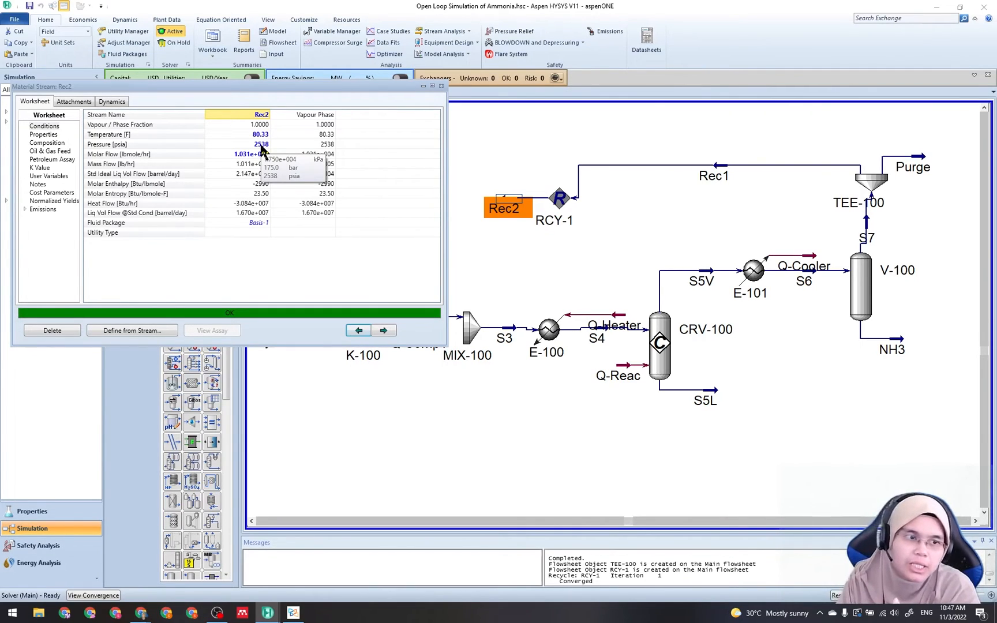
Close the Rec2 worksheet, check step 4.07 of the PDF guide in Xodo for the compressor specification and return to Aspen HYSYS
click(441, 86)
click(501, 247)
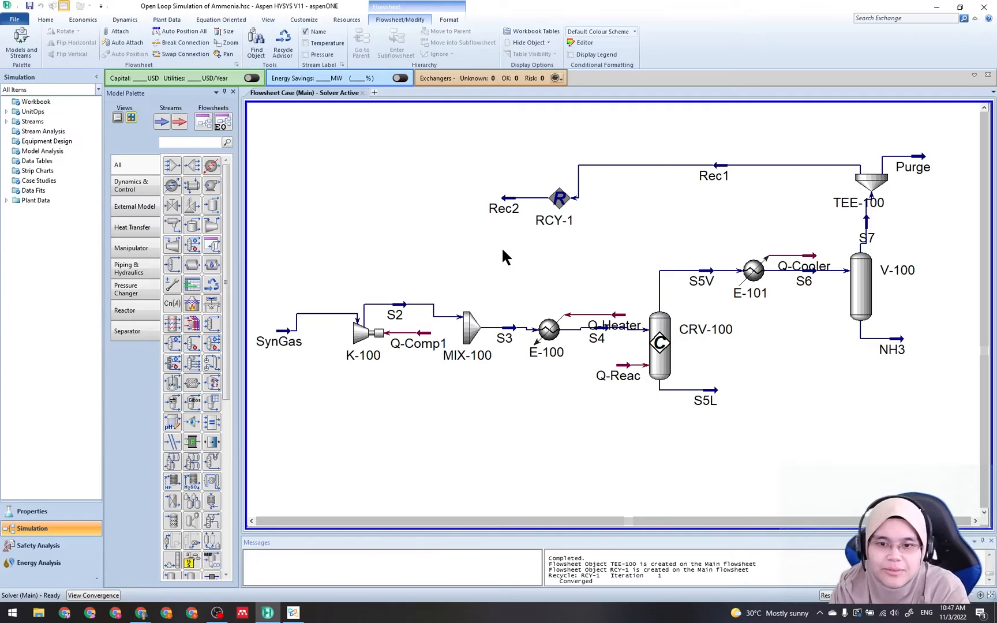
click(294, 613)
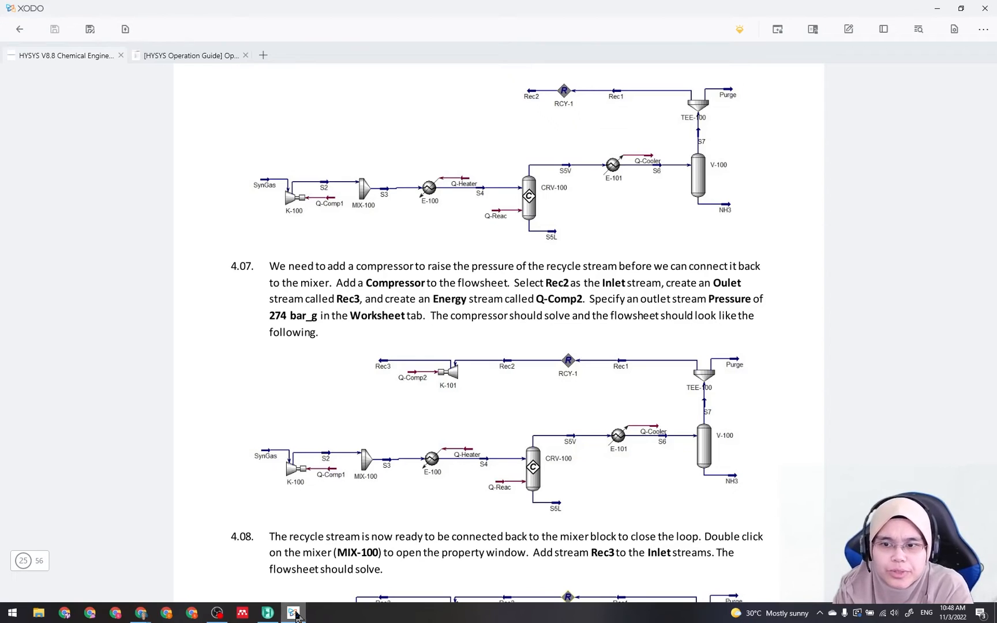
click(296, 614)
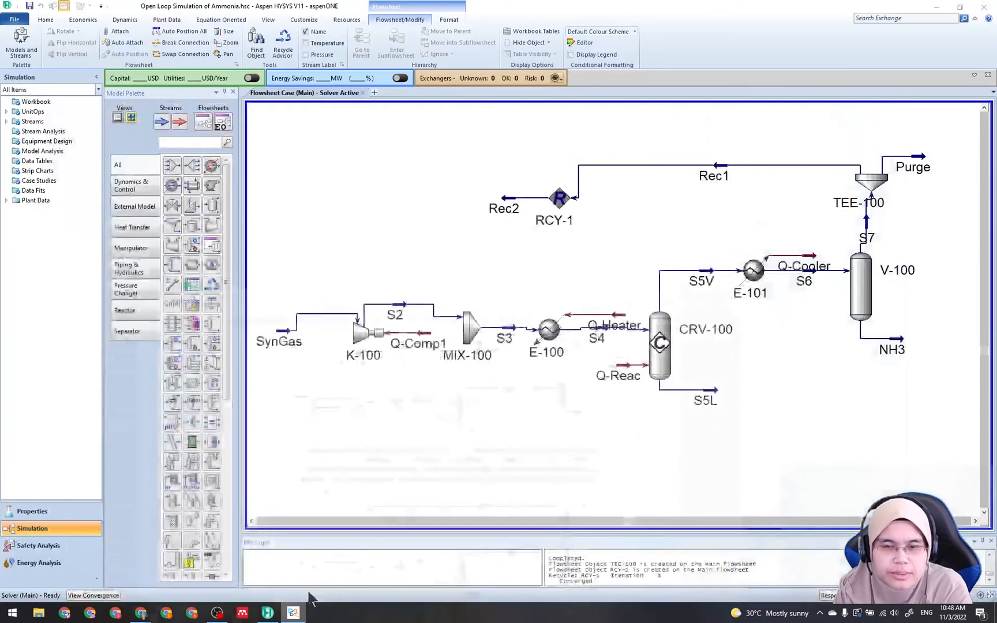
Add a compressor to the flowsheet beside stream Rec2 and flip its icon horizontally to match the guide's layout
click(213, 230)
click(444, 206)
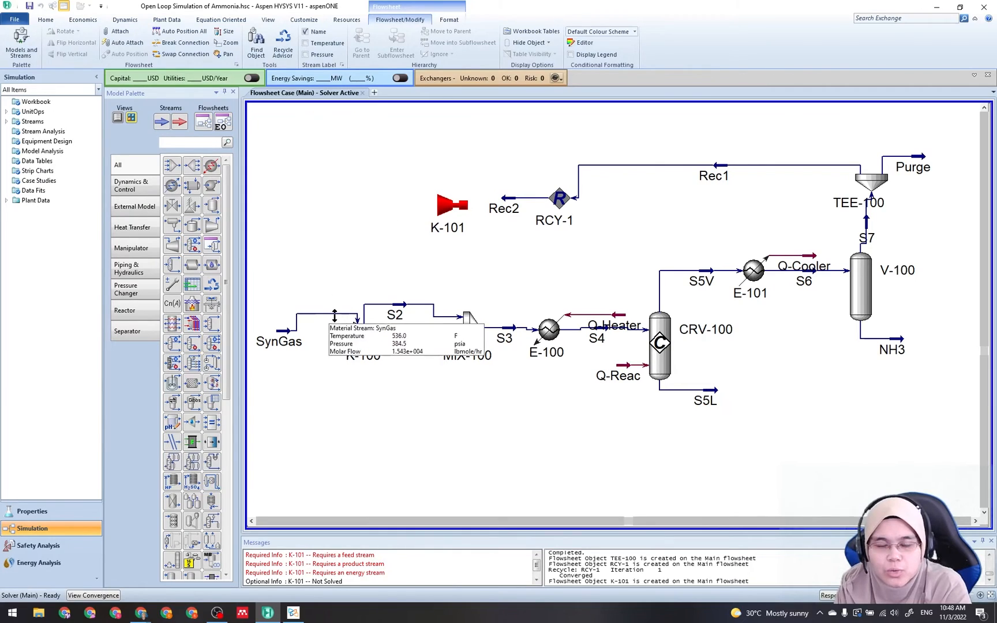
mouse_move(410, 354)
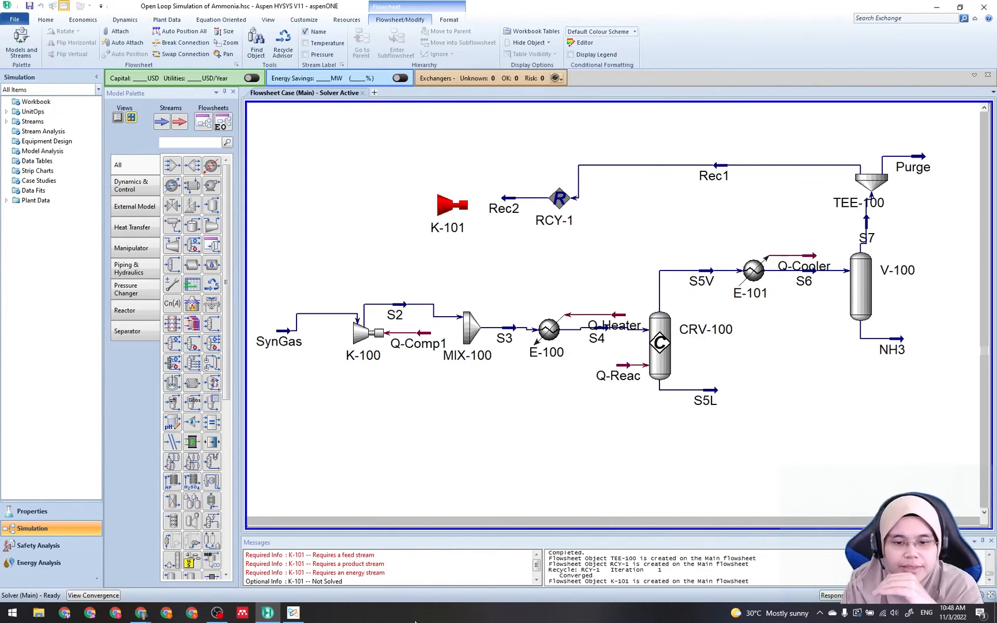
click(294, 617)
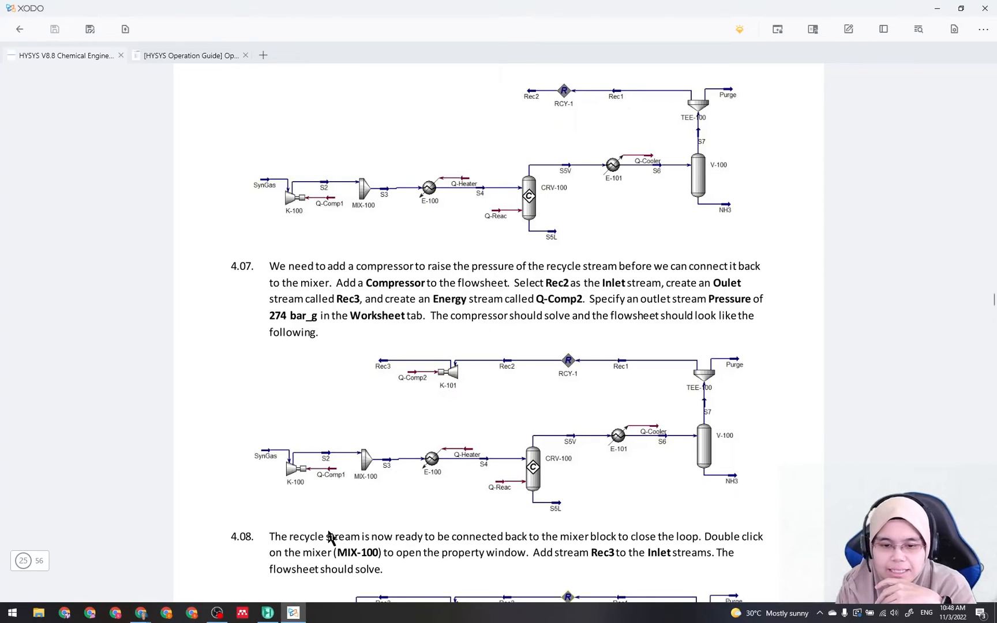
click(293, 613)
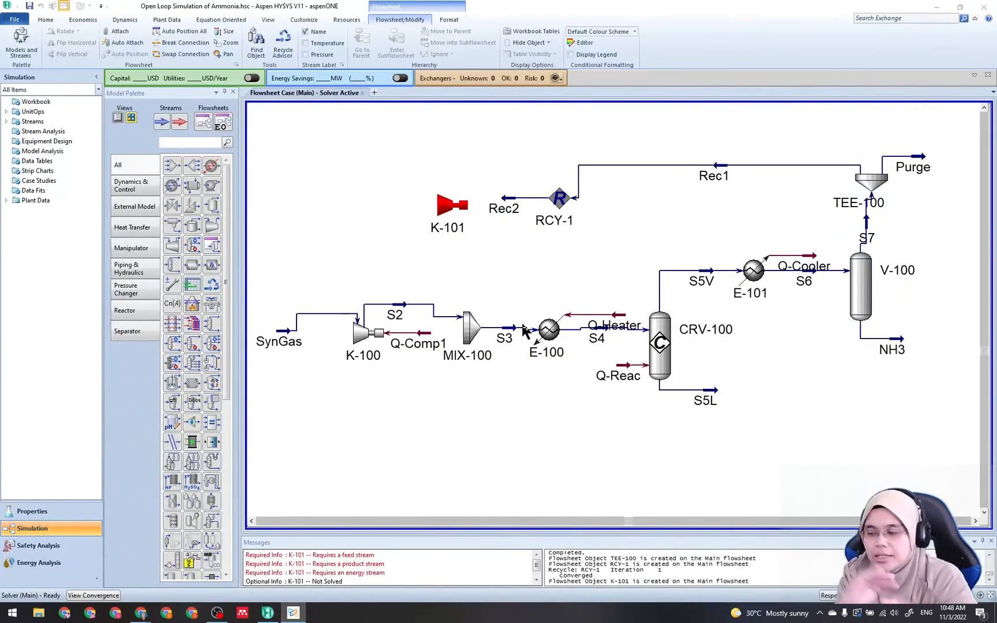
click(450, 206)
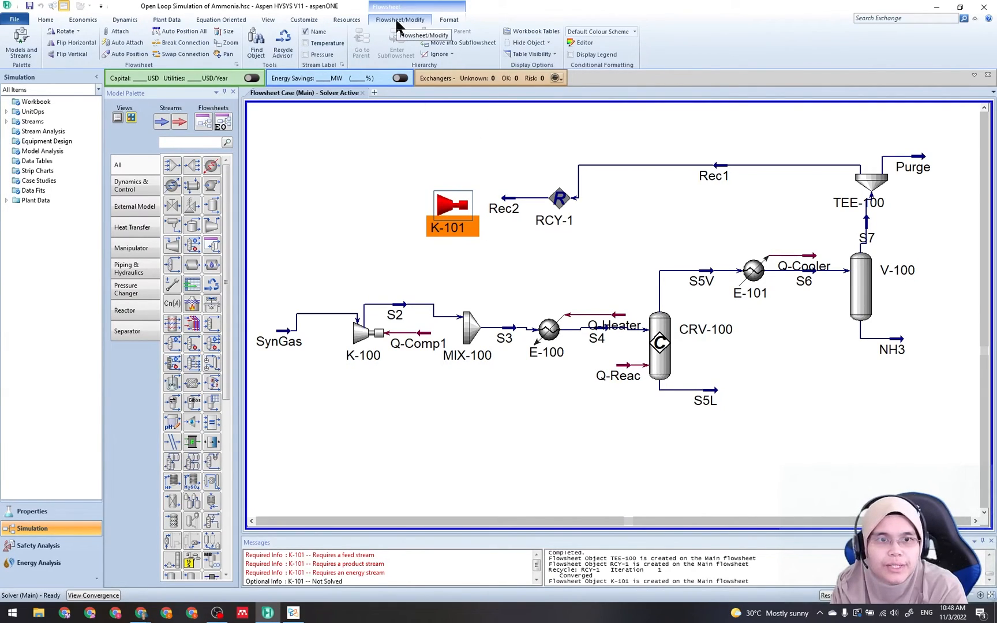
click(79, 45)
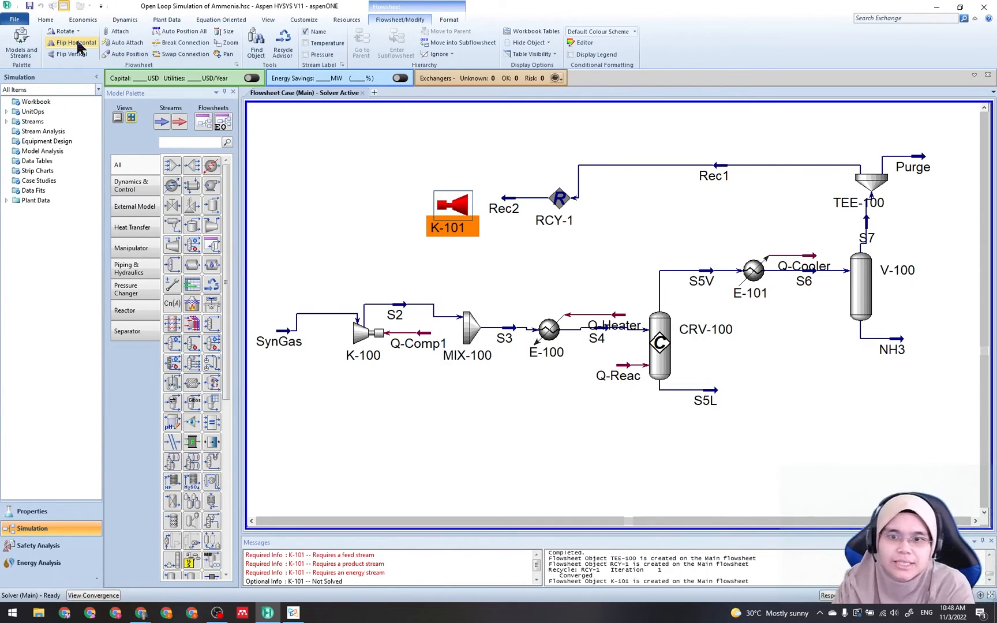
click(545, 271)
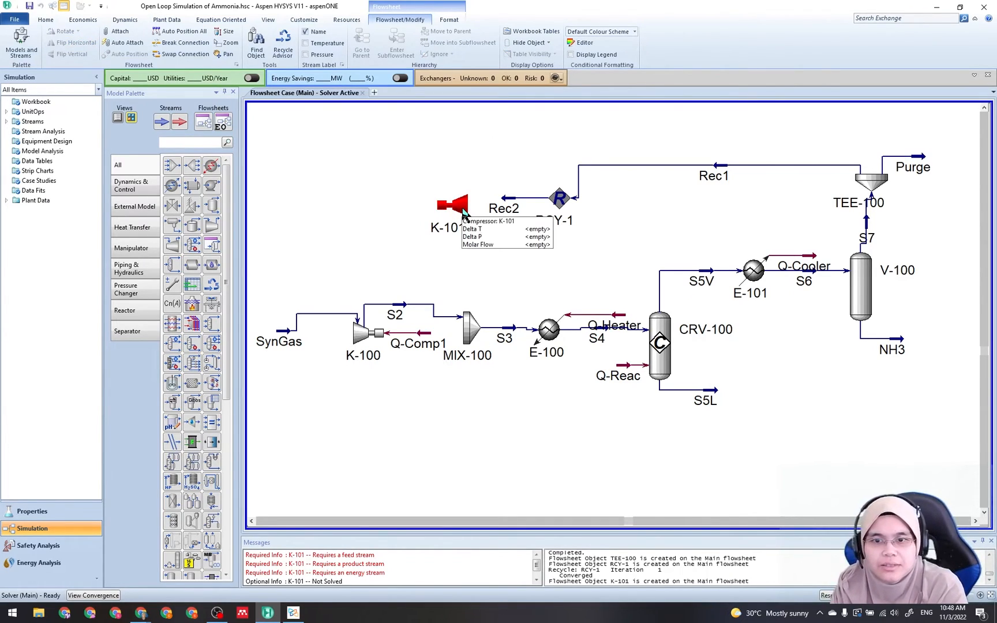
Connect compressor K-101 with Rec2 as the inlet, a new outlet stream Rec3 and a new energy stream Q-Comp2
double_click(461, 208)
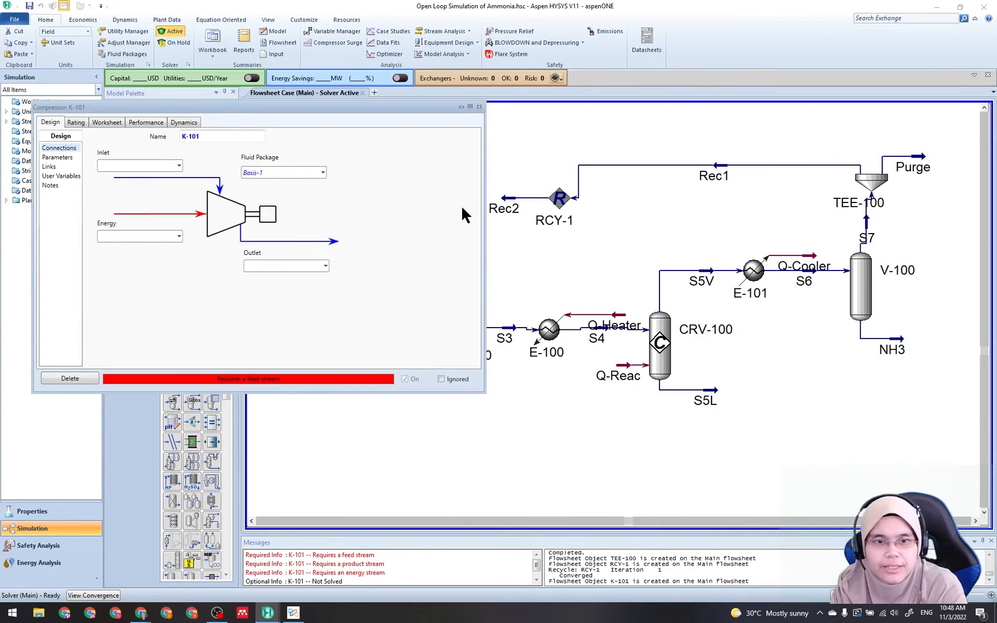
click(179, 166)
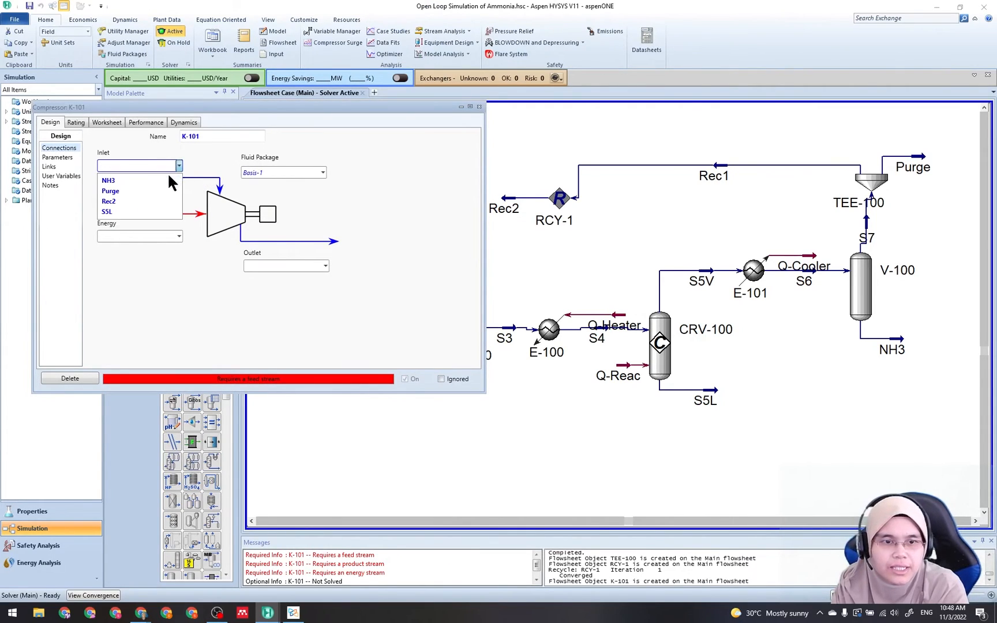
click(159, 200)
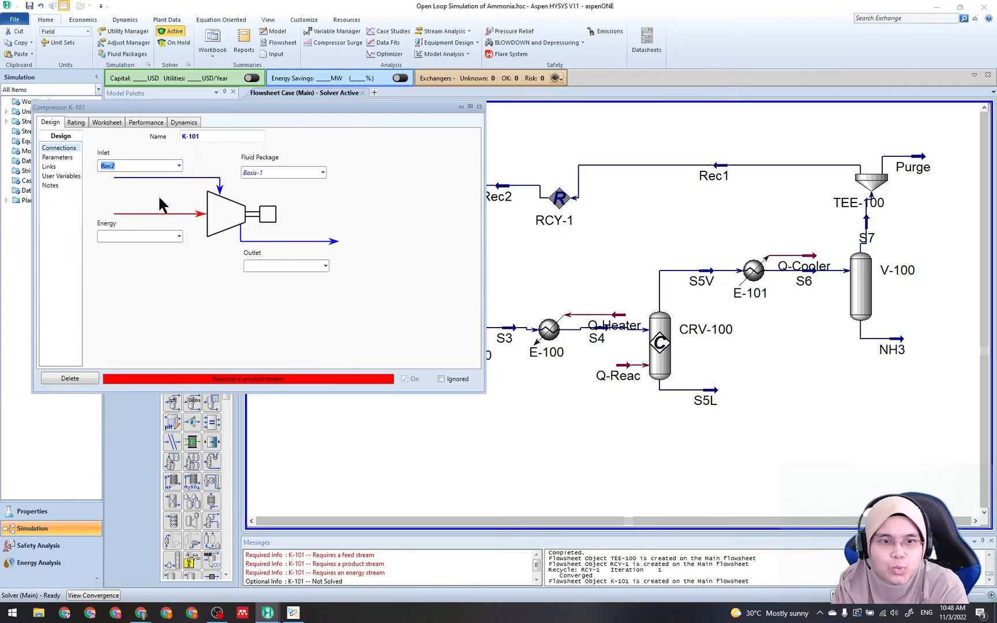
click(291, 266)
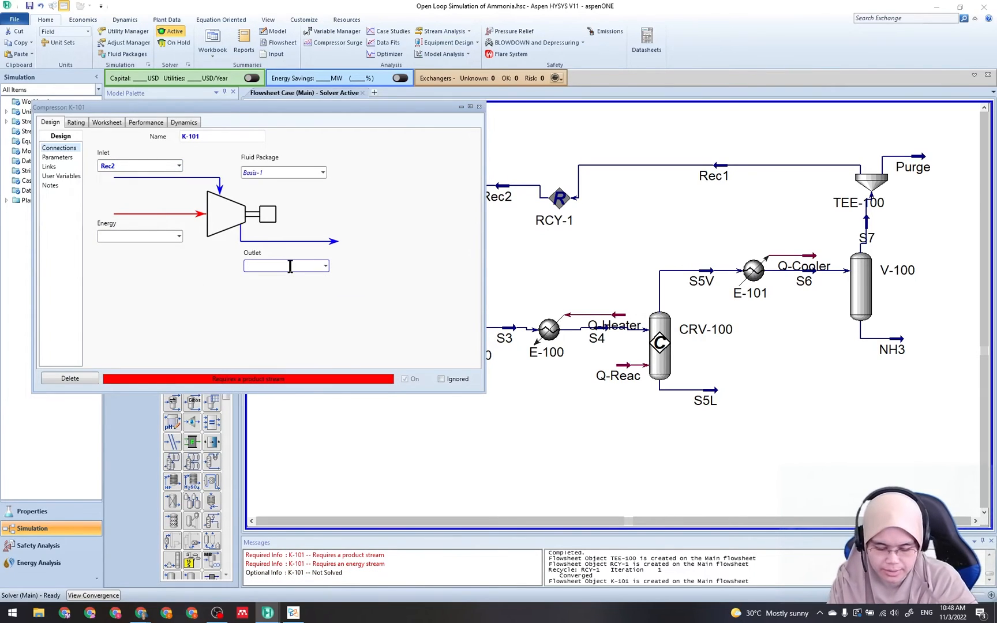
text(Rec)
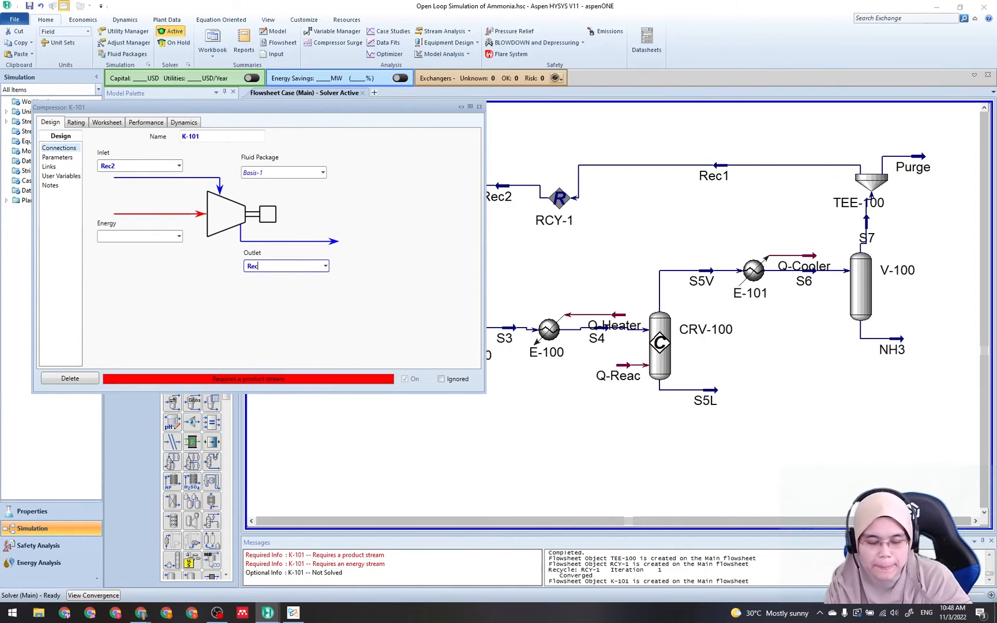
text(3)
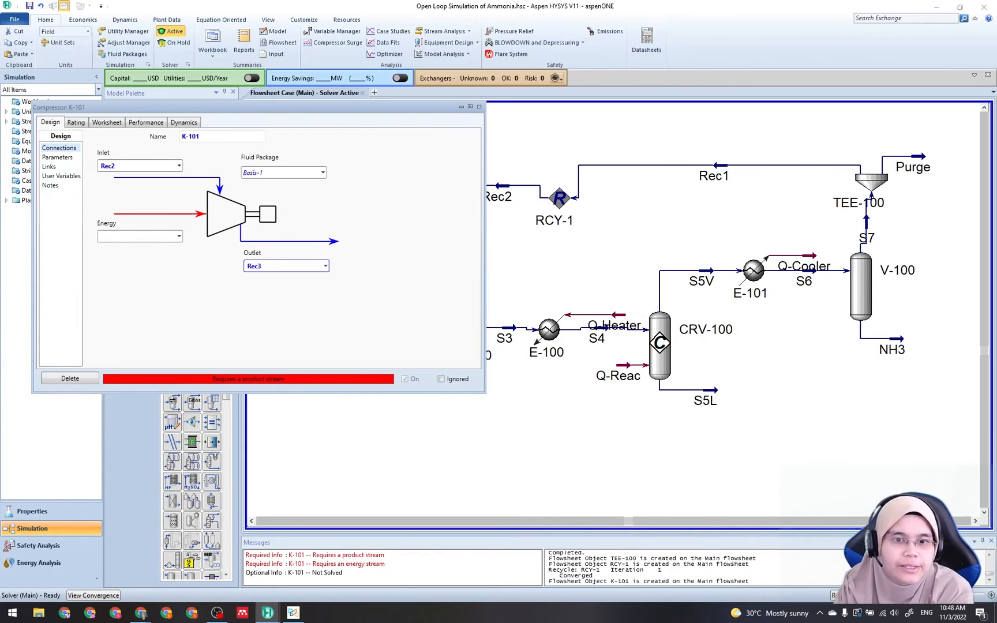
click(117, 236)
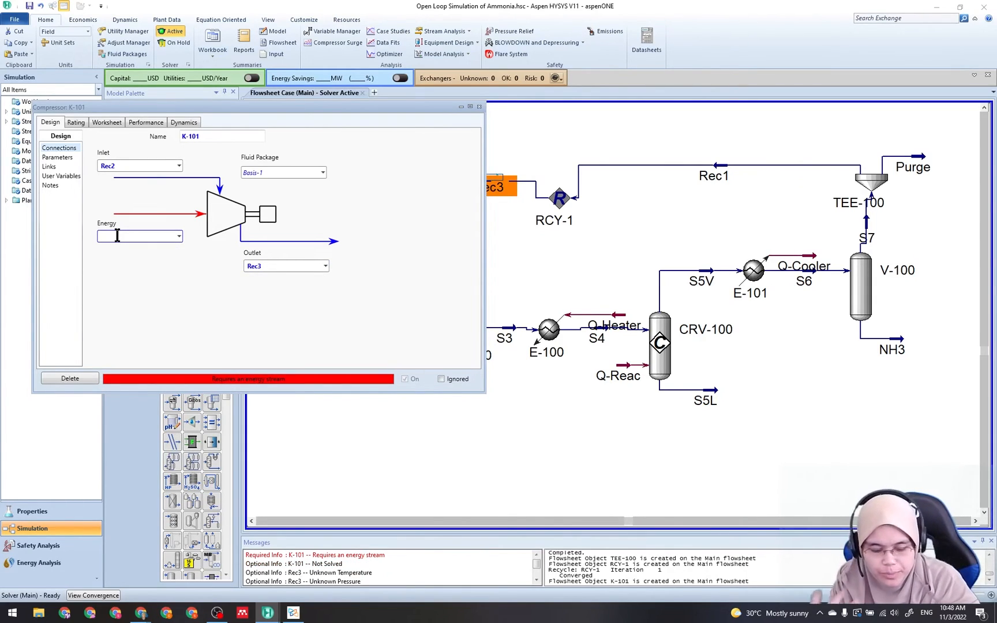
text(Q)
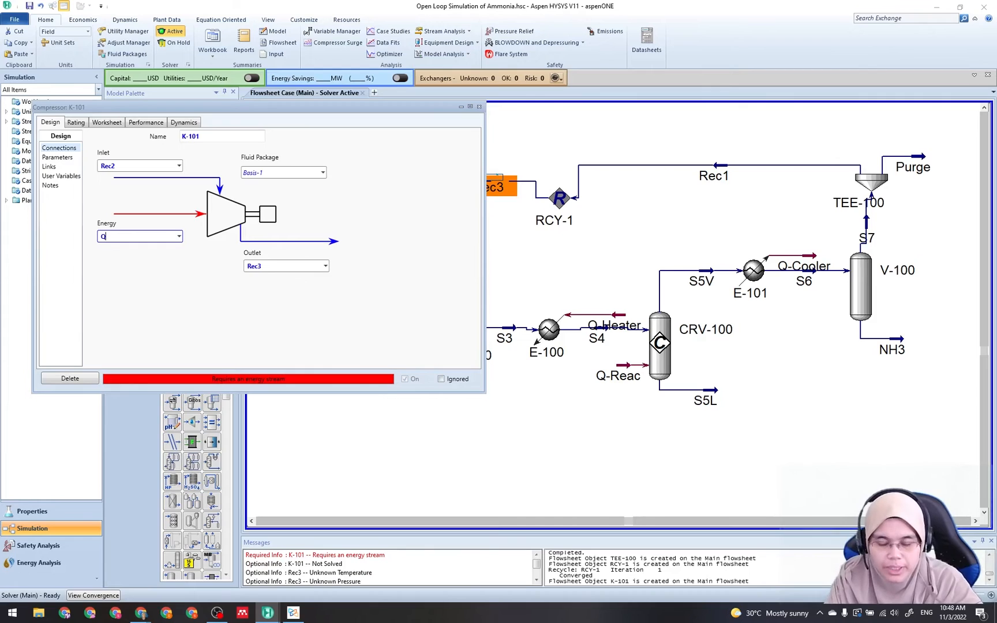
text(-Comp)
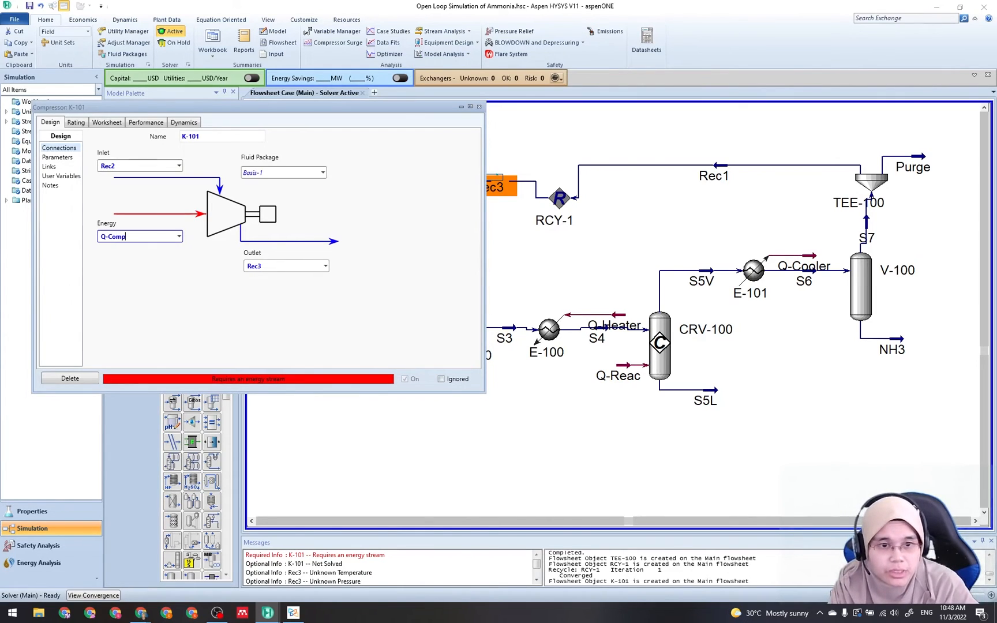
text(2)
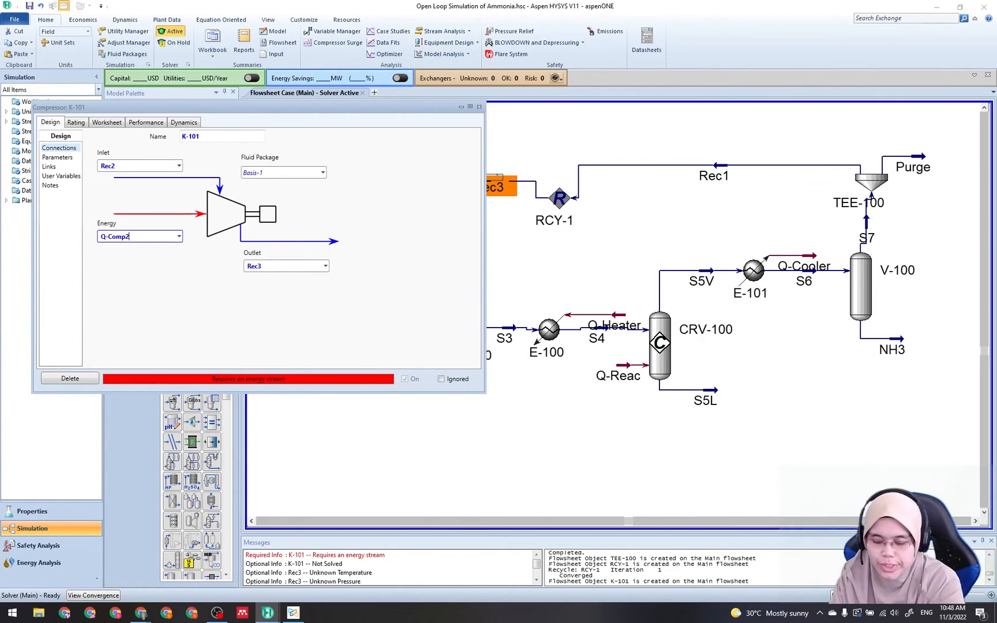
key(Return)
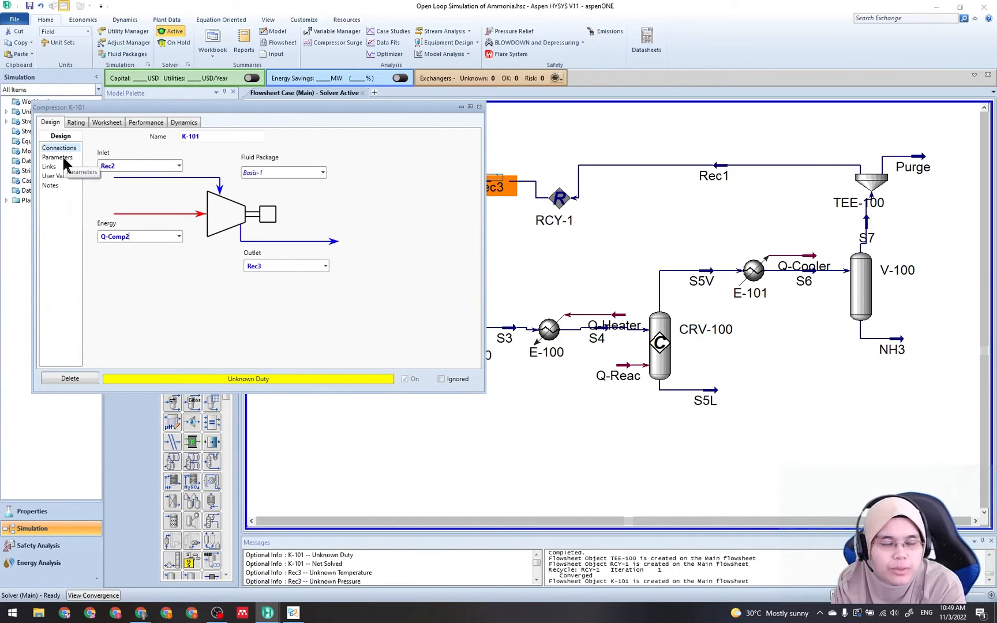
Set the Rec3 outlet pressure to 274 bar_g in compressor K-101's worksheet as the guide specifies, then close the compressor's properties
click(106, 124)
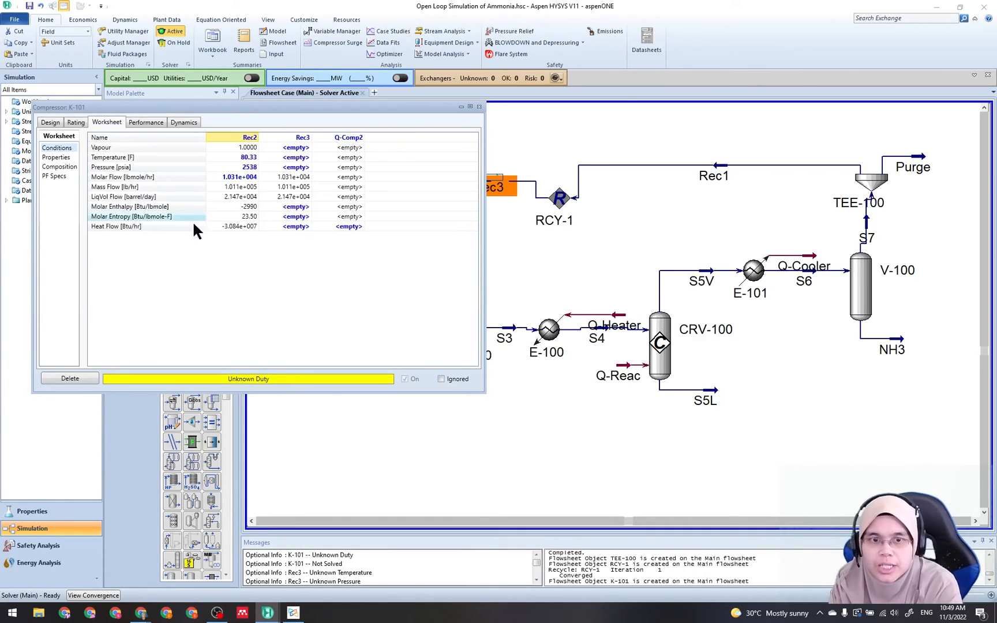
click(299, 168)
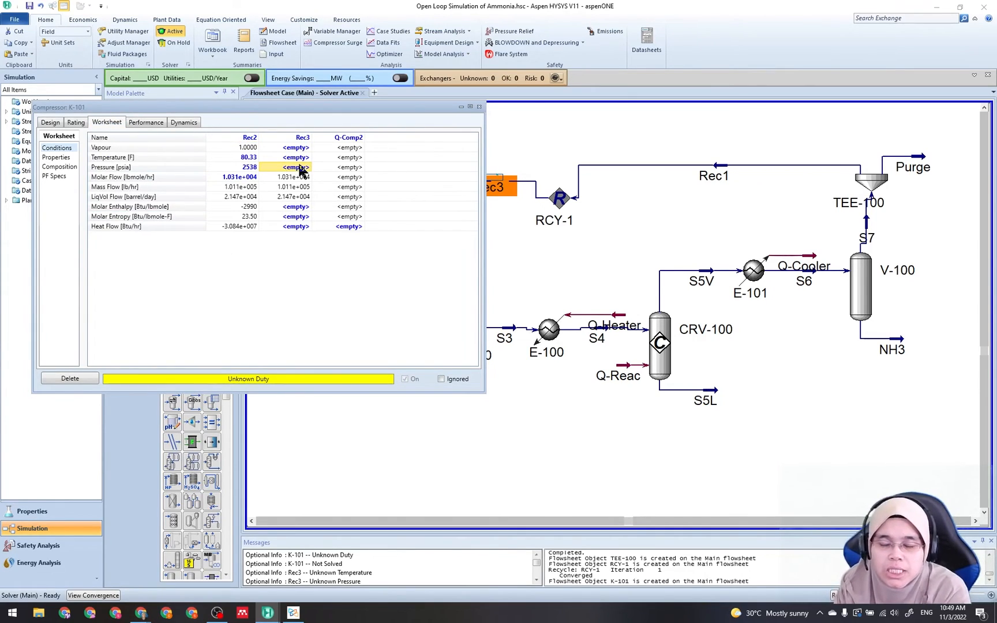
click(295, 613)
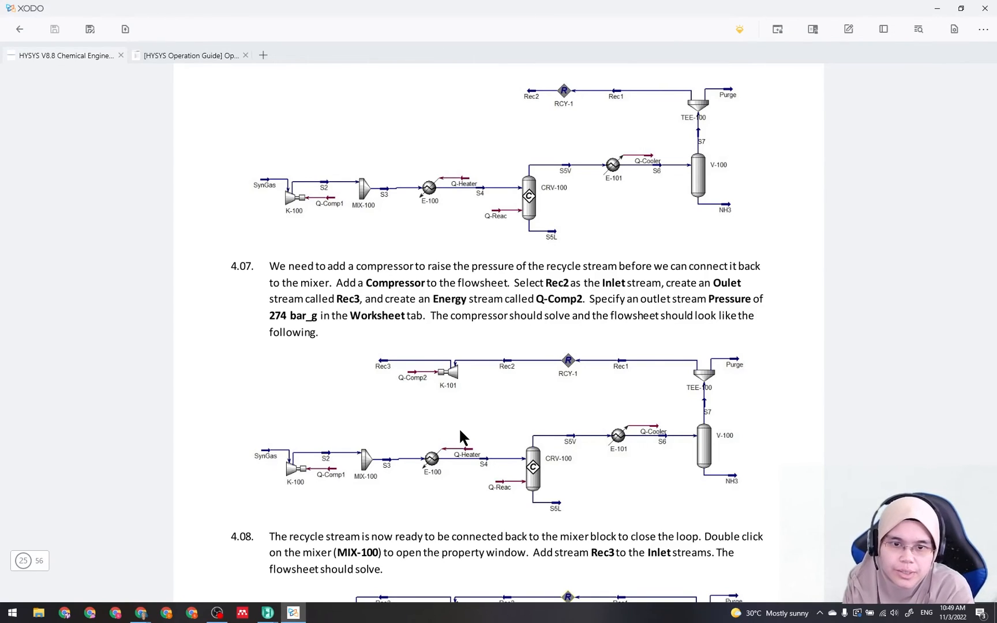
click(295, 615)
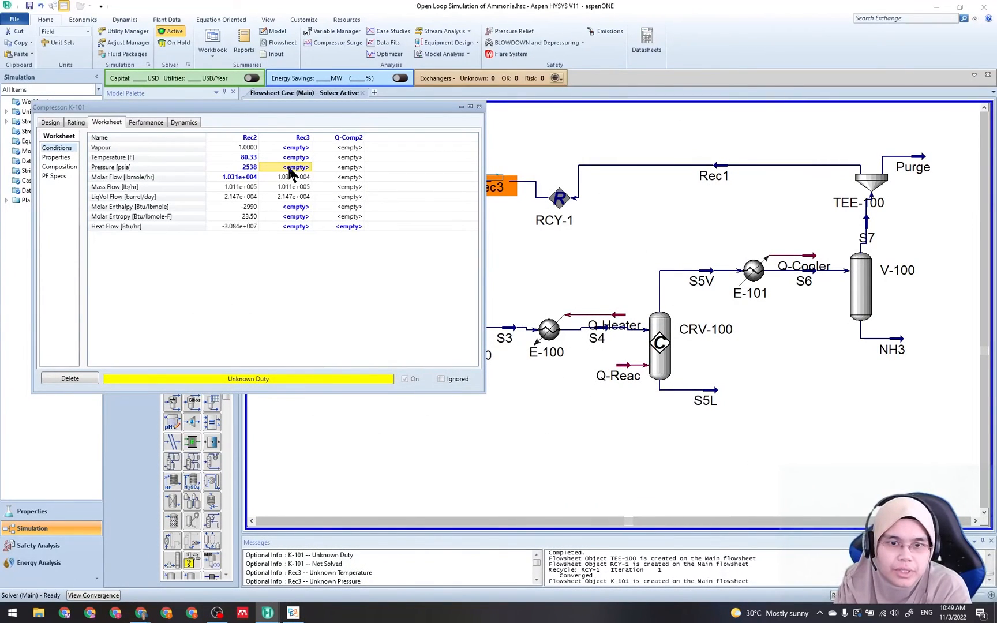
text(274)
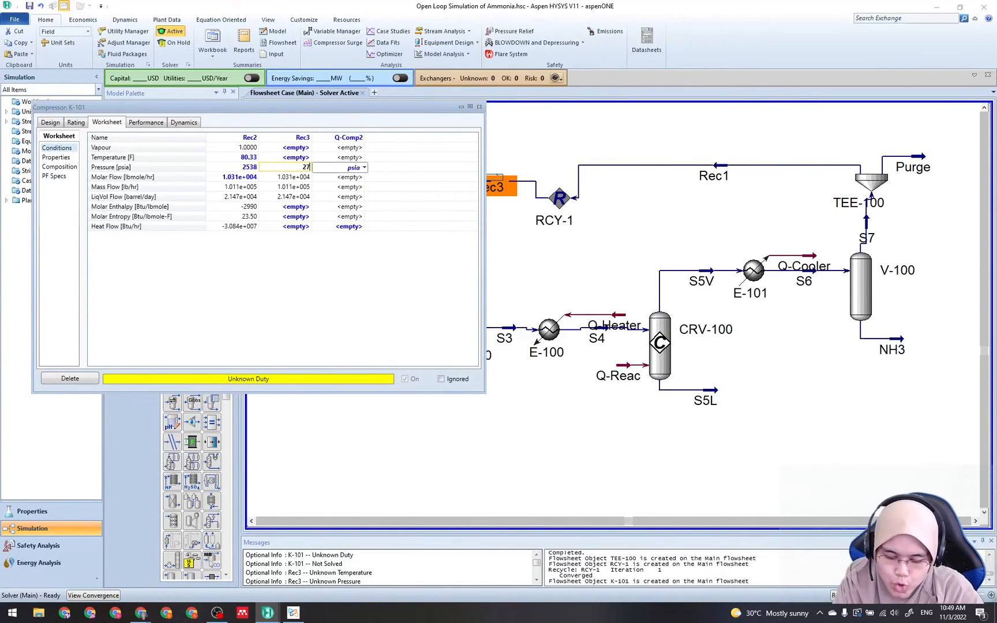
click(364, 167)
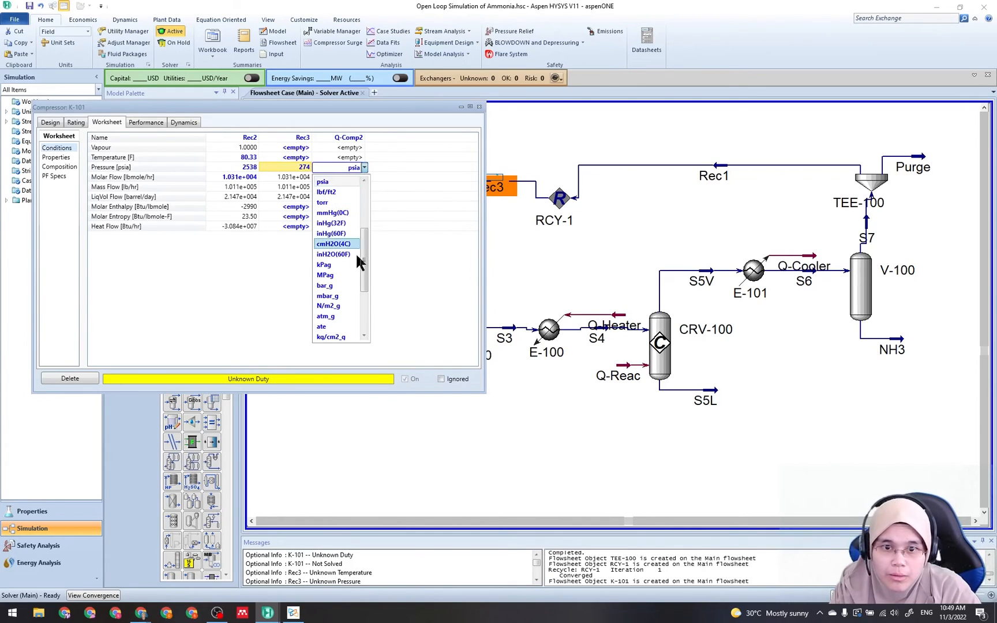
click(350, 286)
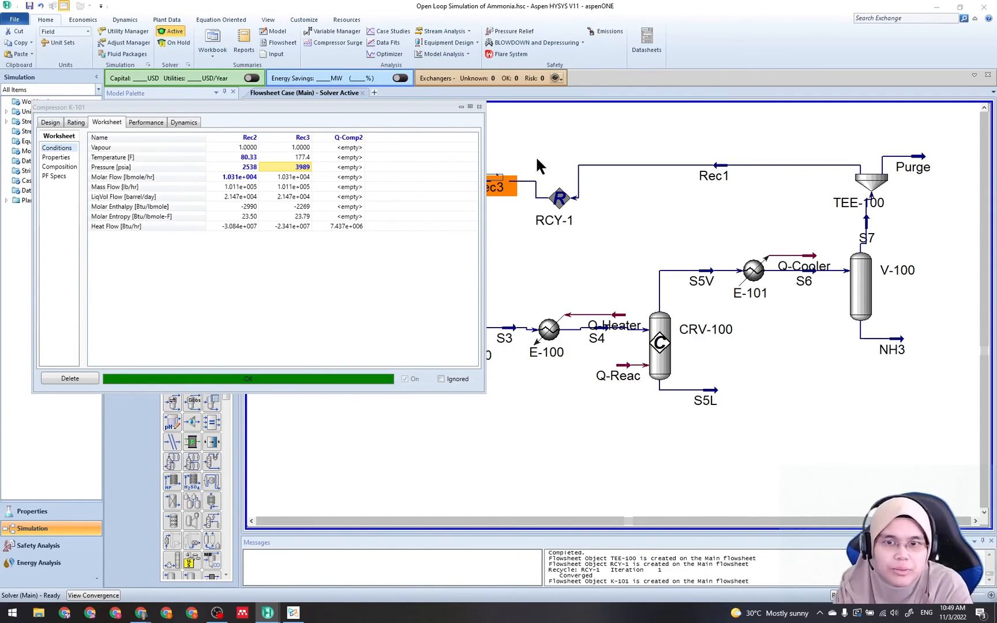
click(478, 106)
click(513, 276)
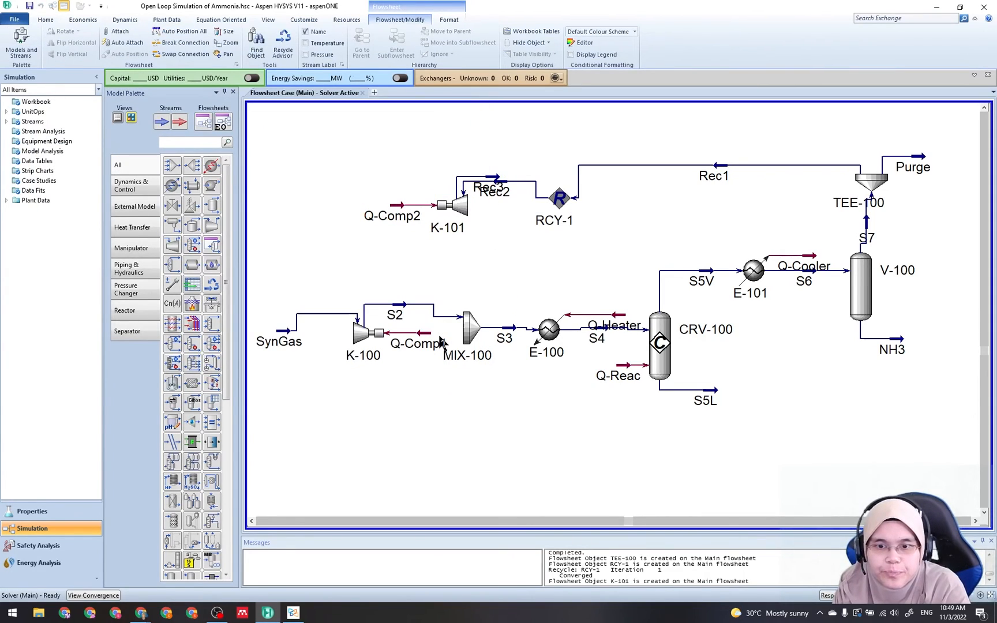
Switch to the PDF guide in Xodo, read step 4.08 and the steps following it, and return to Aspen HYSYS
mouse_move(475, 331)
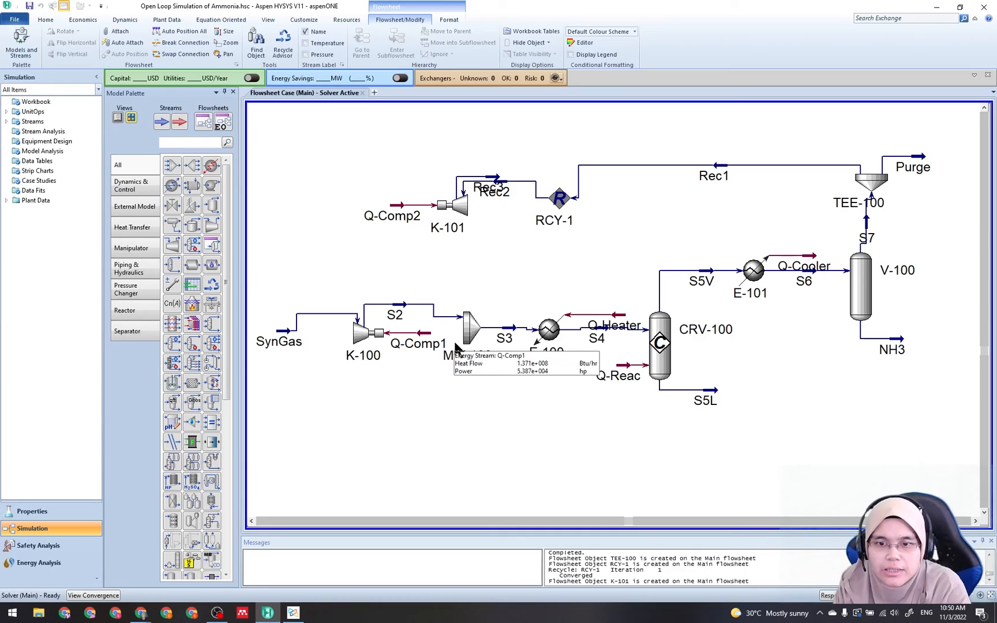
click(294, 613)
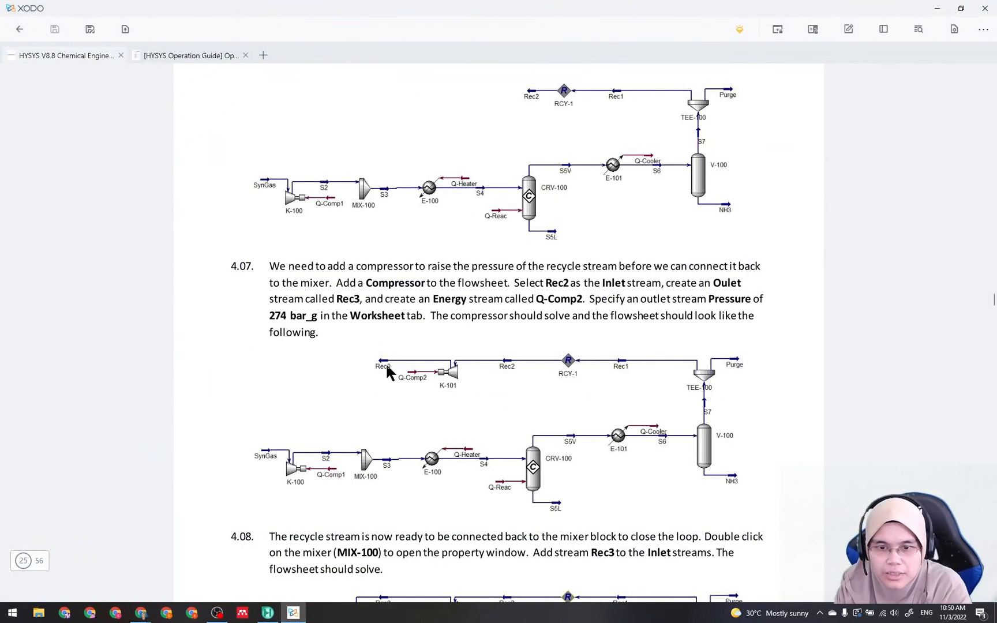
scroll(404, 401, down, 4)
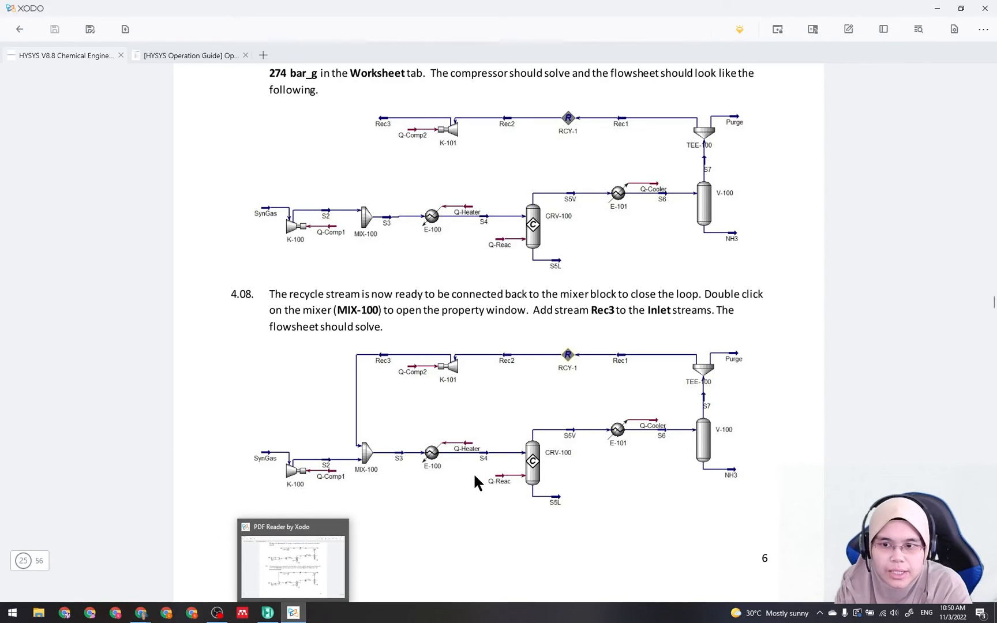
scroll(362, 462, down, 10)
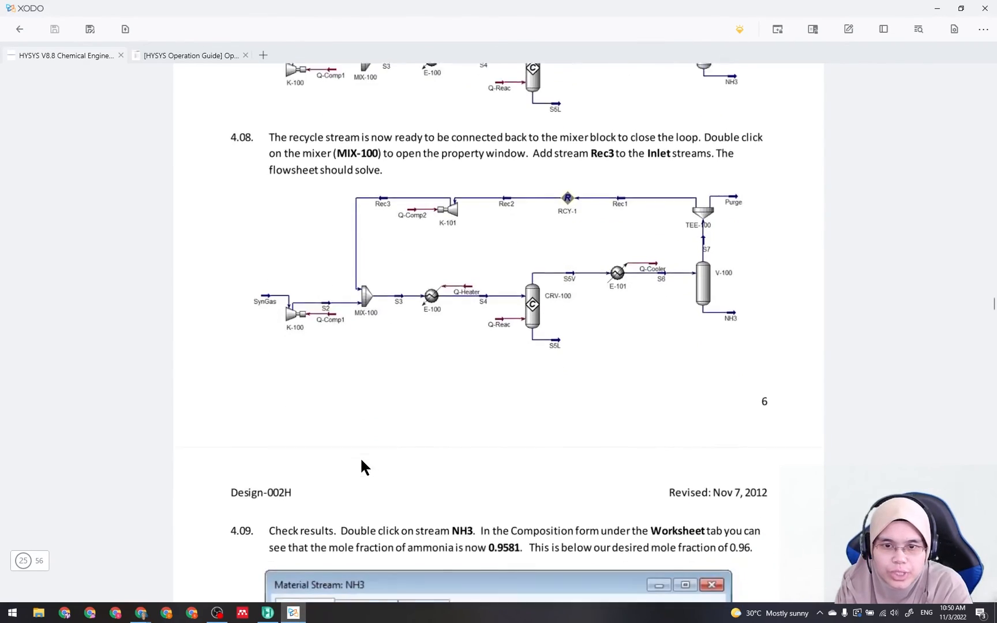
scroll(362, 460, down, 10)
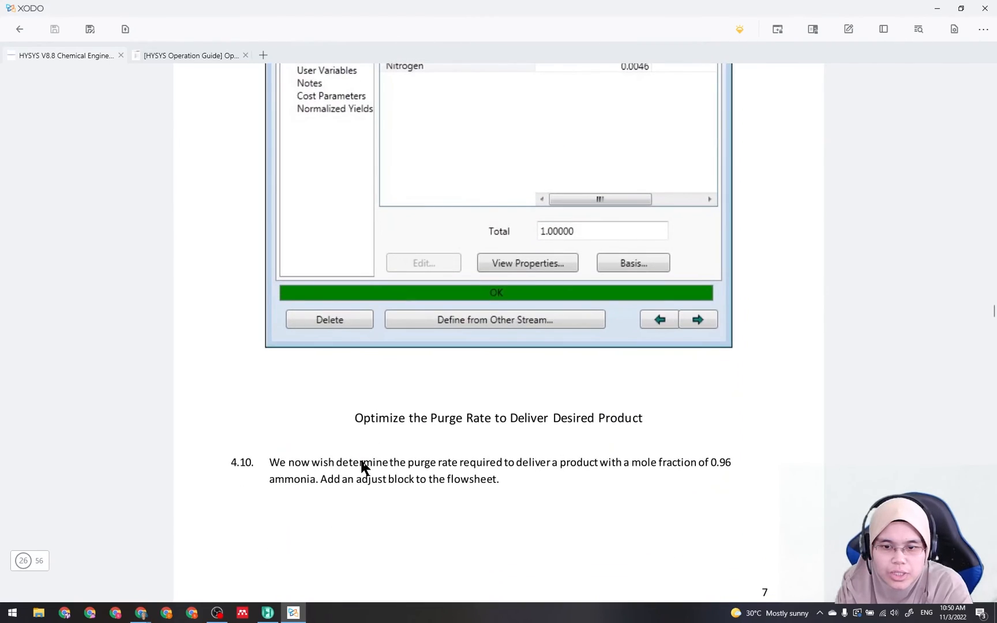
scroll(361, 461, down, 4)
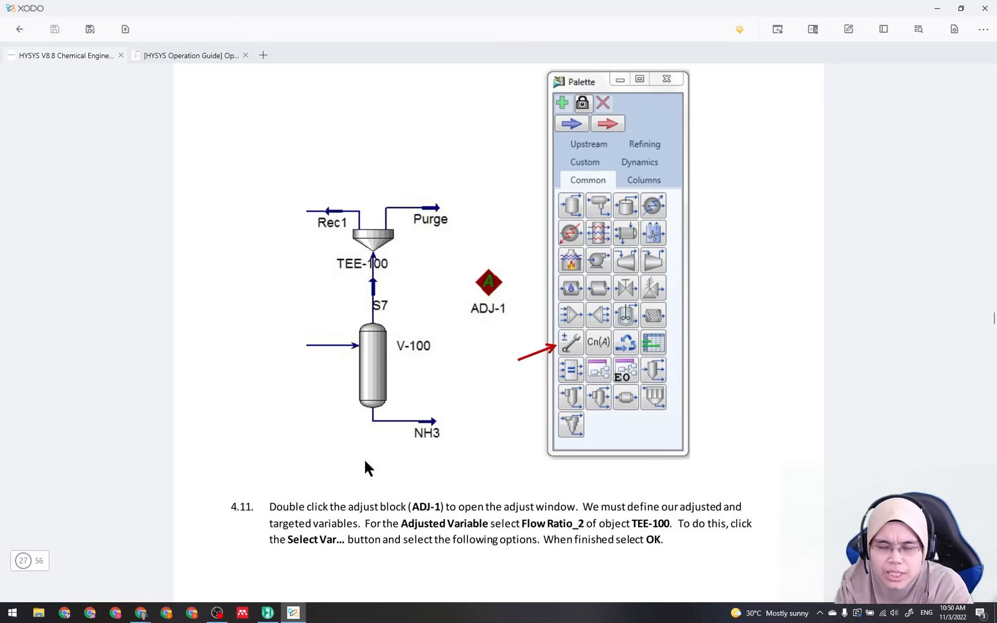
scroll(365, 462, up, 11)
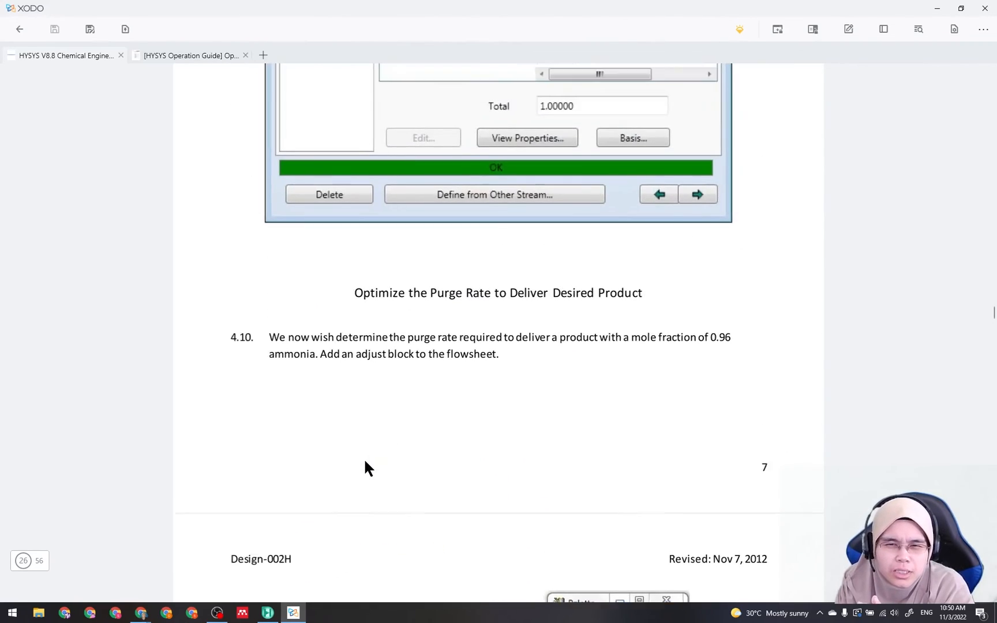
scroll(363, 457, up, 15)
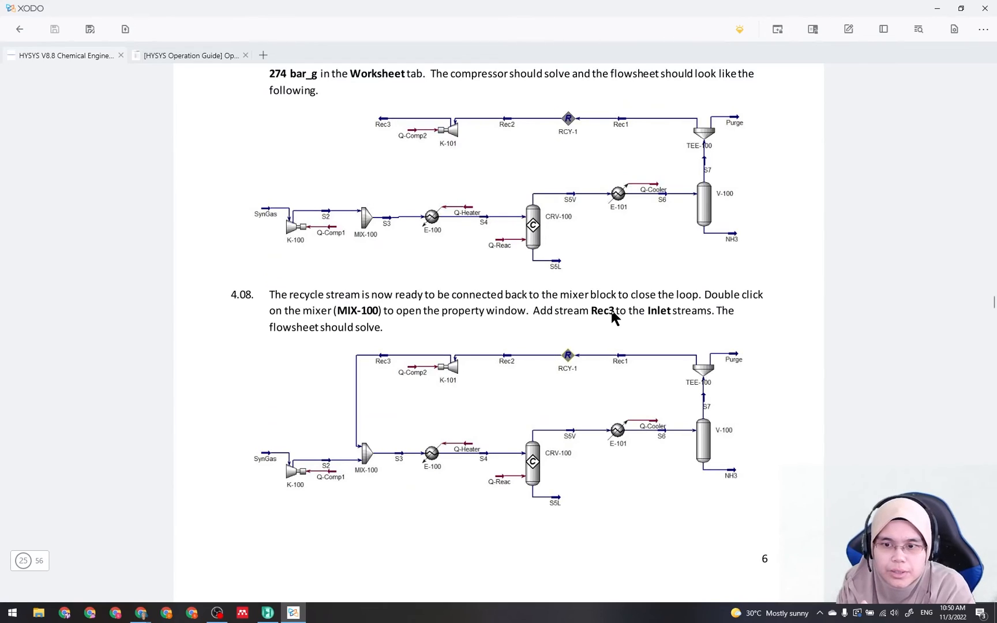
click(268, 613)
Add Rec3 as a second inlet stream of mixer MIX-100 to close the recycle loop, and close the mixer's properties
click(468, 334)
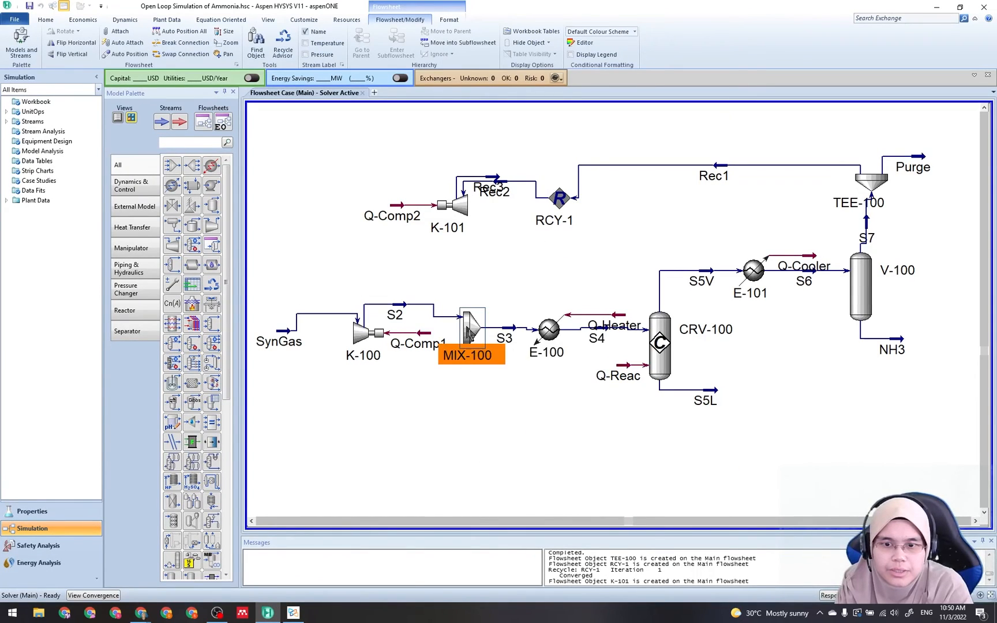
double_click(468, 335)
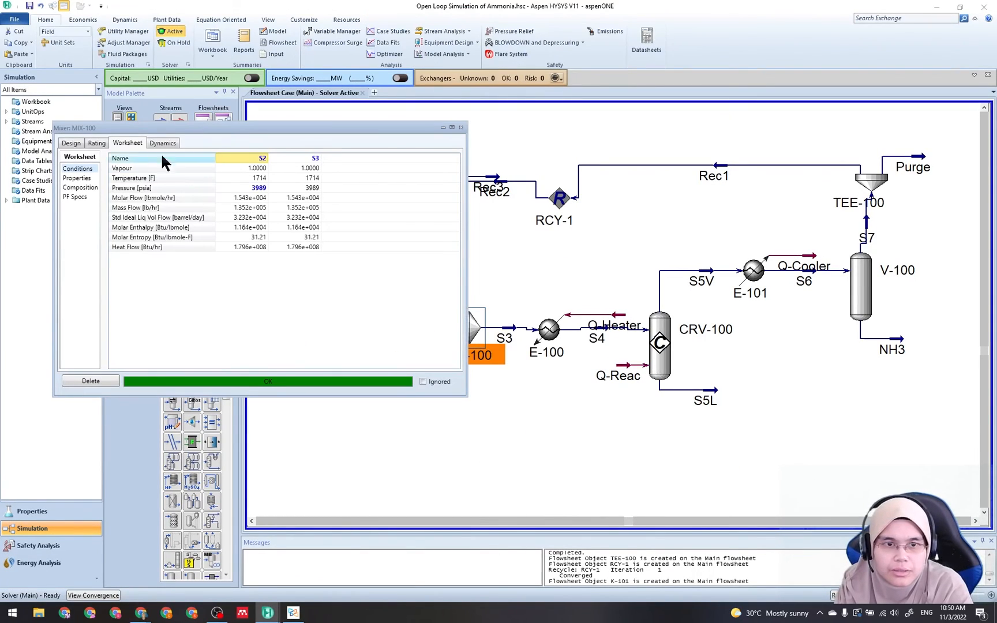
click(64, 143)
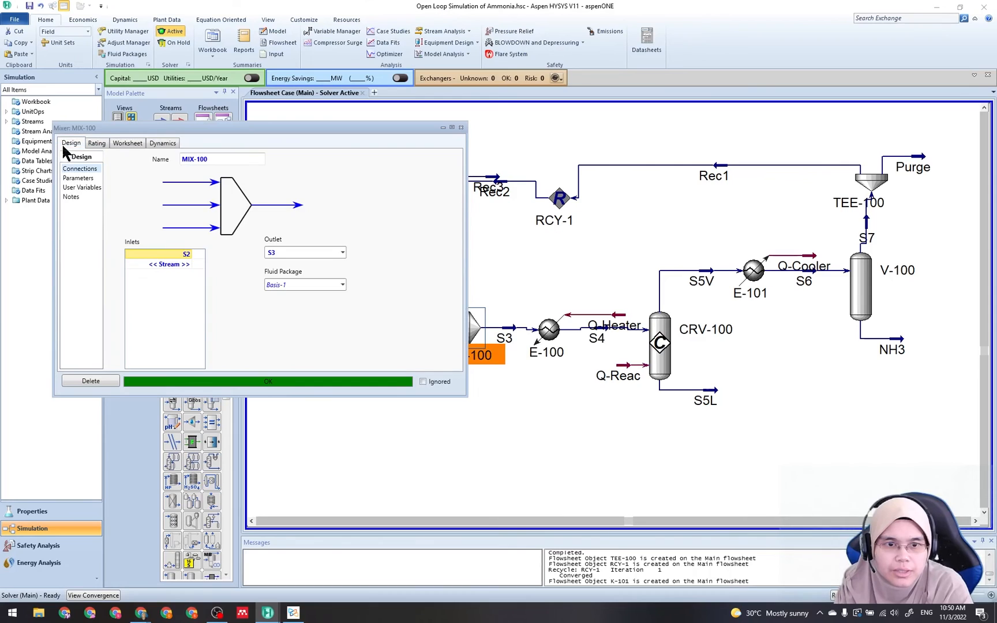
click(189, 264)
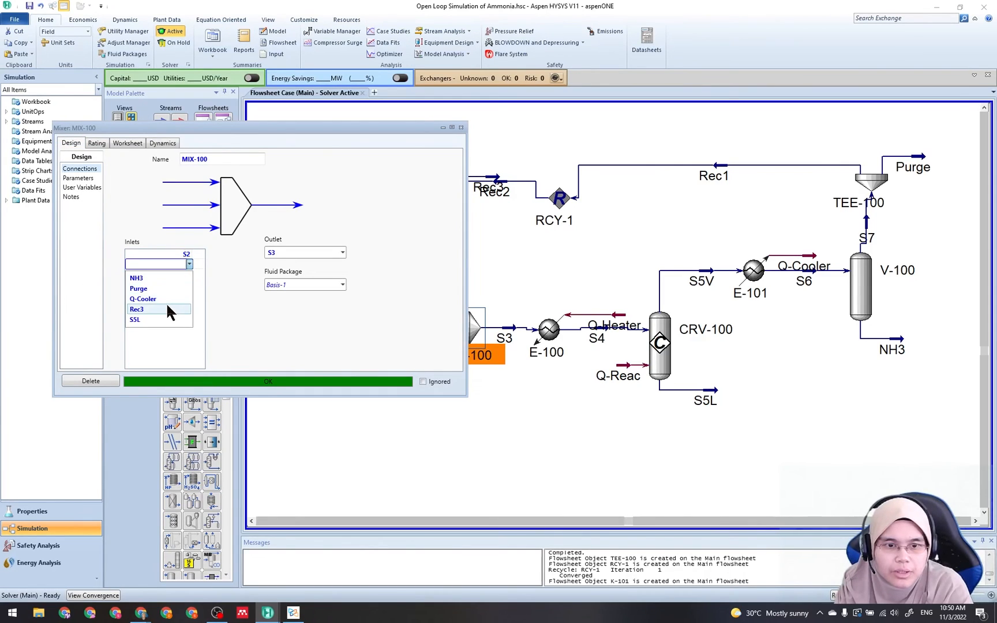
click(167, 310)
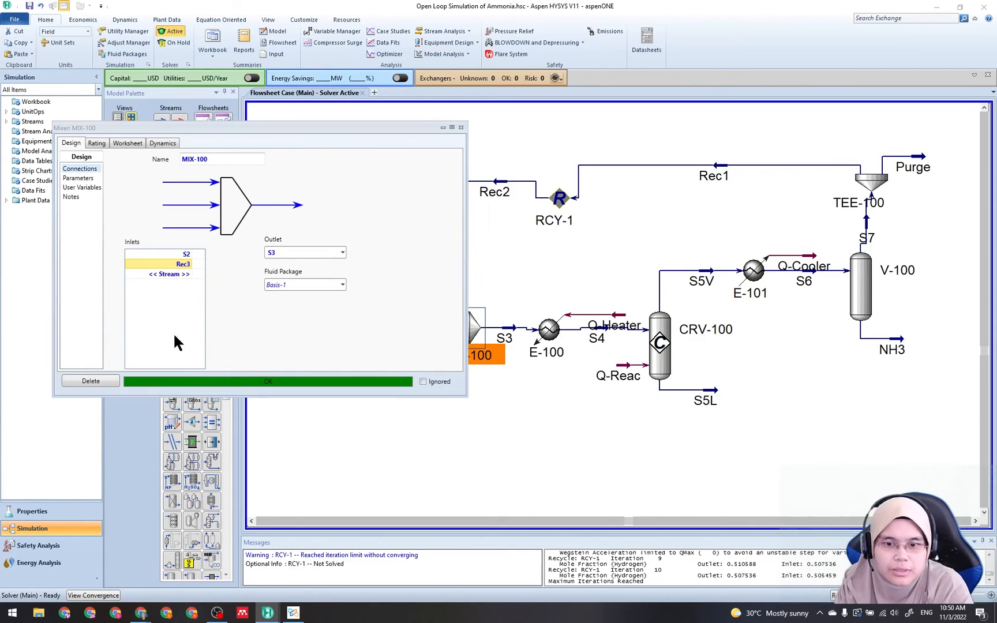
click(461, 128)
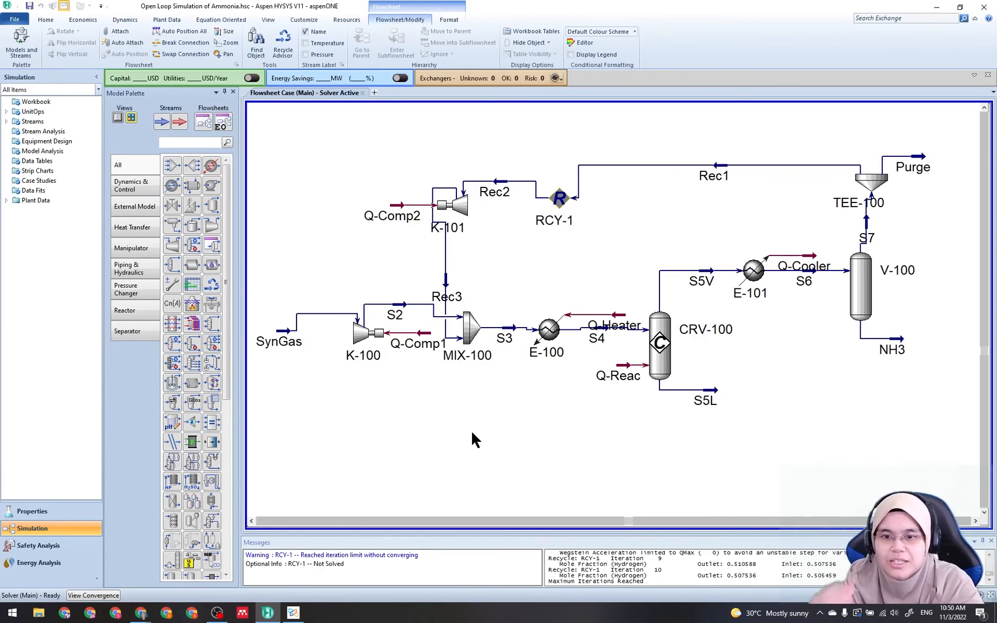
Reopen mixer MIX-100's connections and remove both inlet streams, Rec3 and S2
double_click(469, 328)
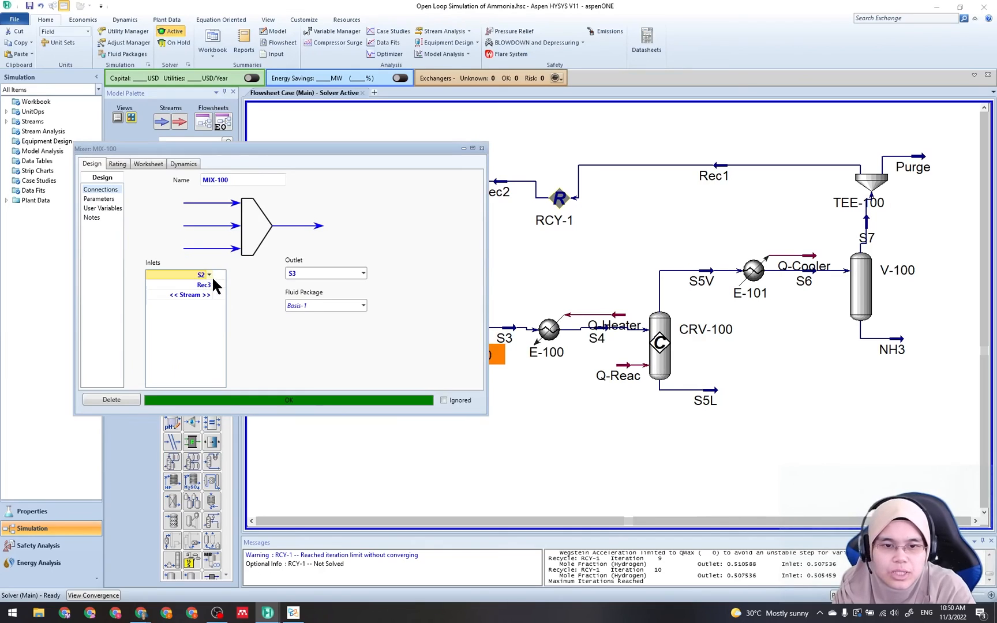
click(209, 275)
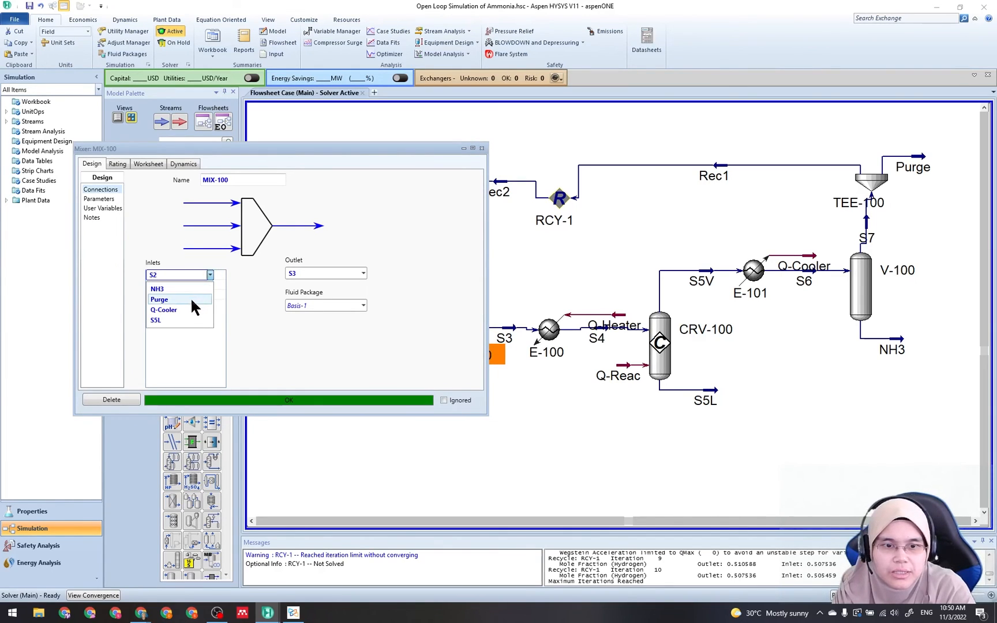
click(246, 313)
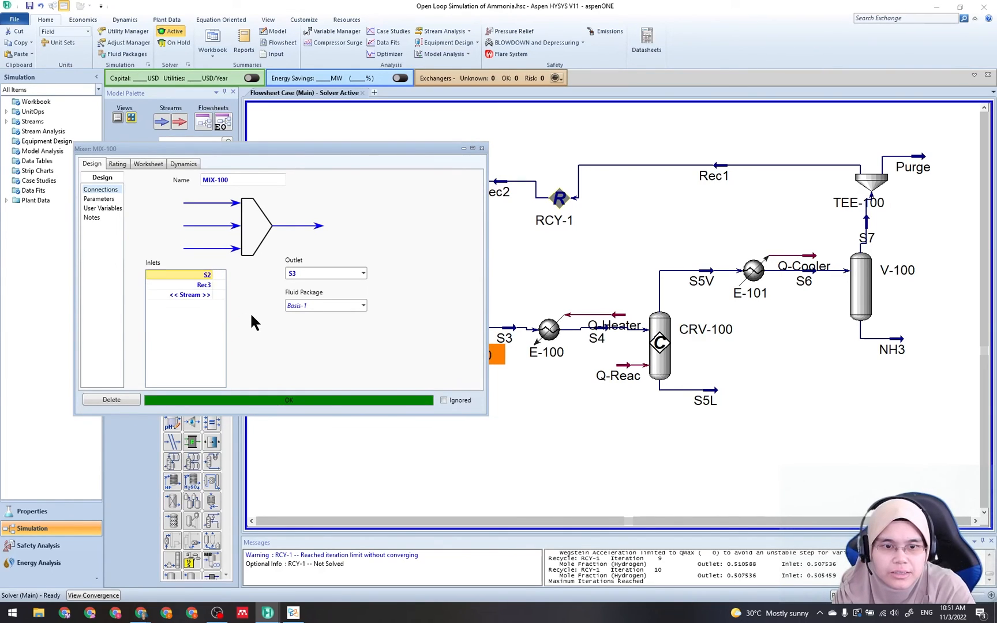
click(208, 284)
click(222, 292)
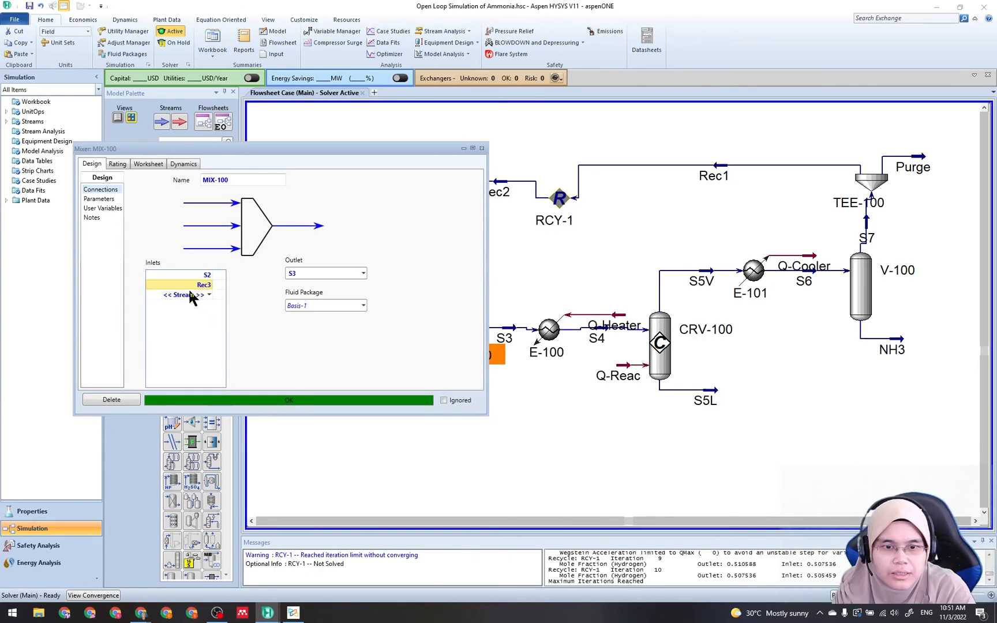
key(Delete)
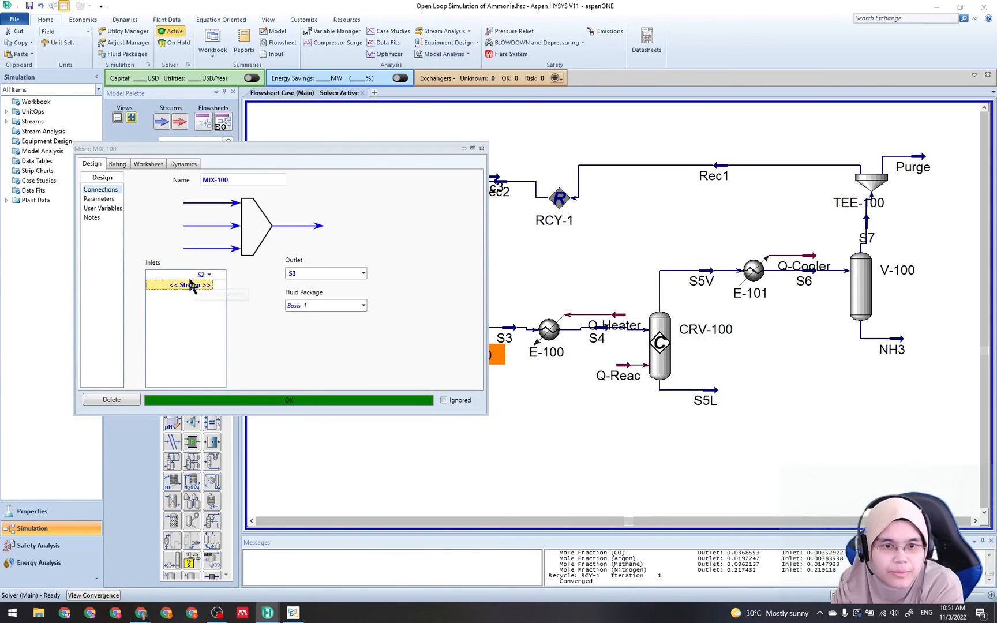
key(Delete)
Reconnect MIX-100's inlets with Rec3 first and S2 second, and close the mixer's properties
click(209, 273)
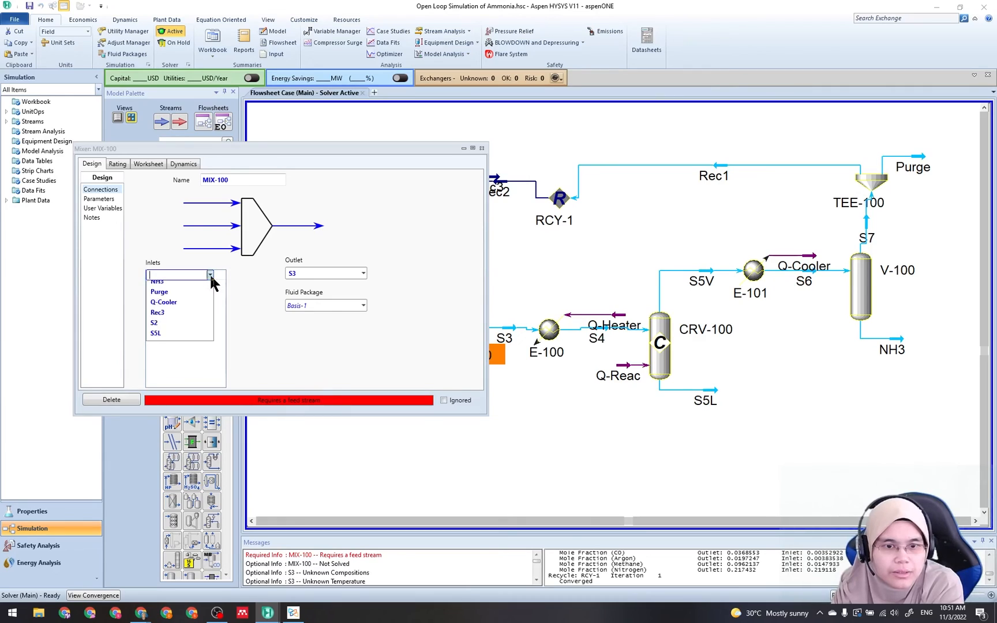
click(195, 320)
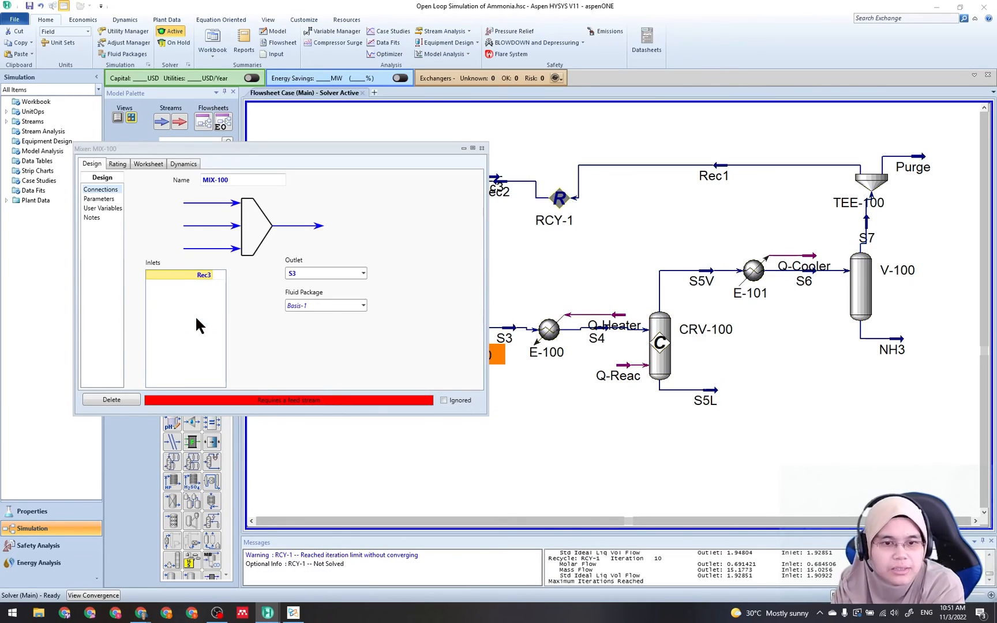
click(206, 284)
click(209, 284)
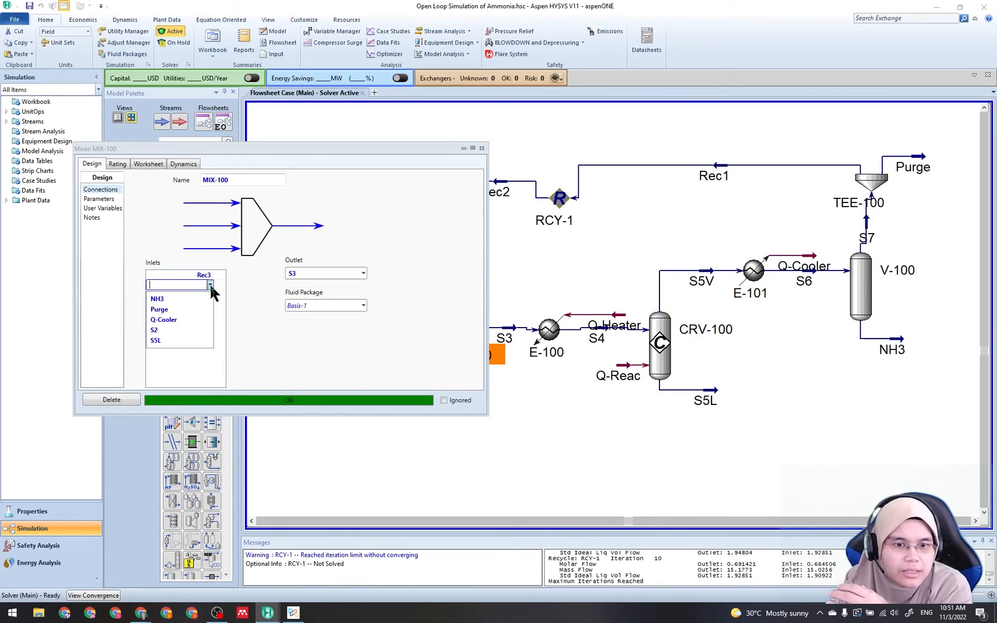
click(191, 329)
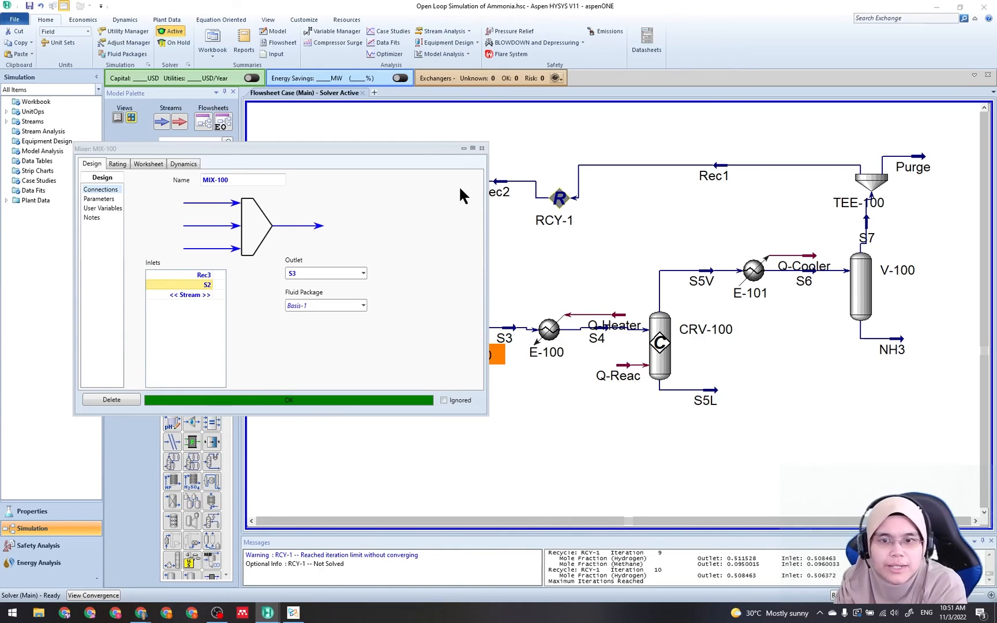
click(481, 149)
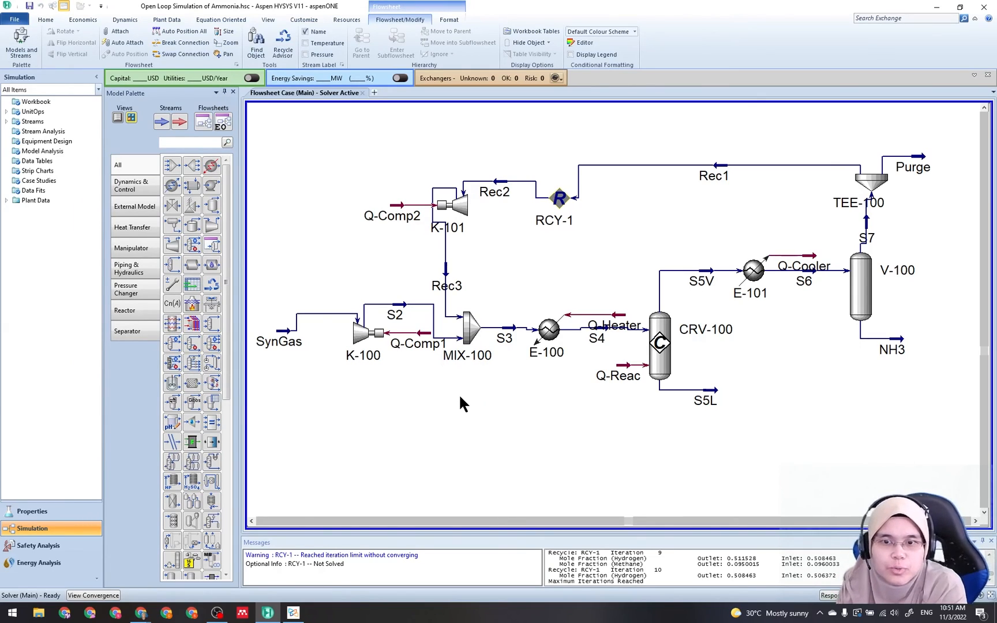
Rearrange the recycle line by aligning RCY-1 with stream Rec1 and placing compressor K-101 just below Rec2, above mixer MIX-100
click(476, 213)
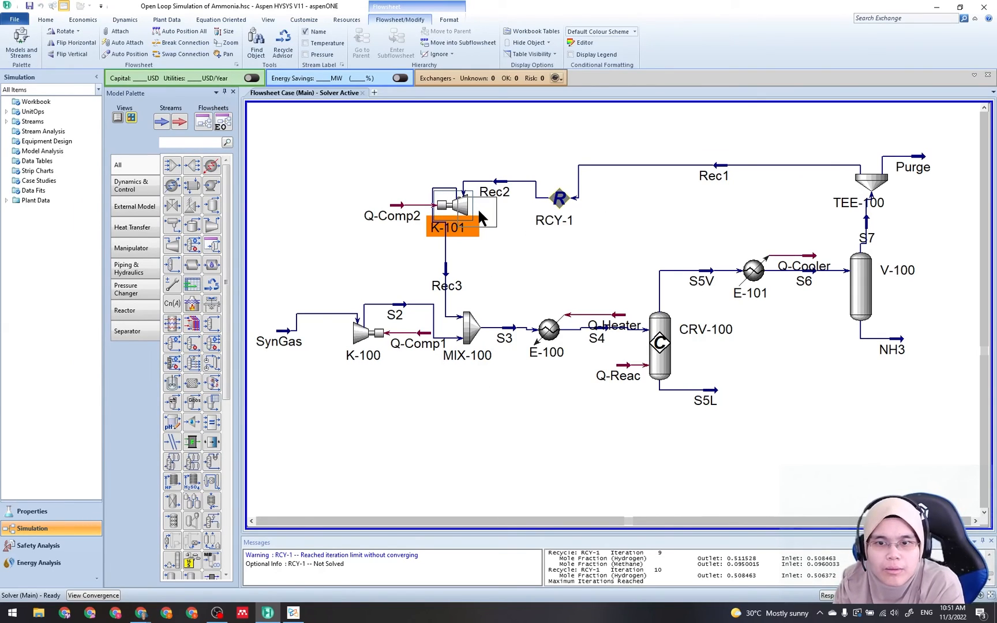
drag(478, 211, 481, 215)
click(518, 262)
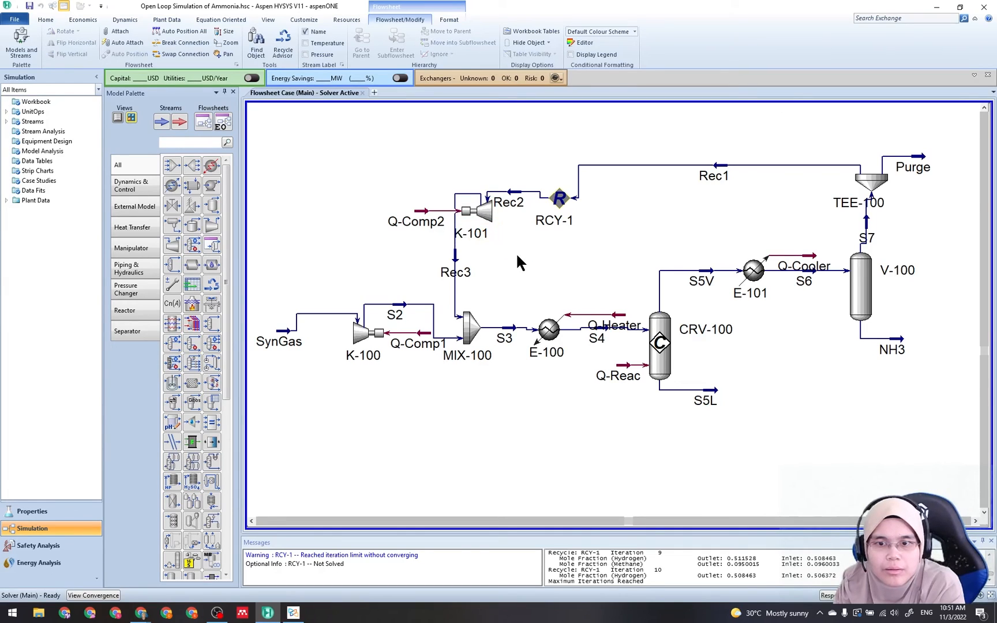
drag(560, 198, 606, 165)
click(570, 240)
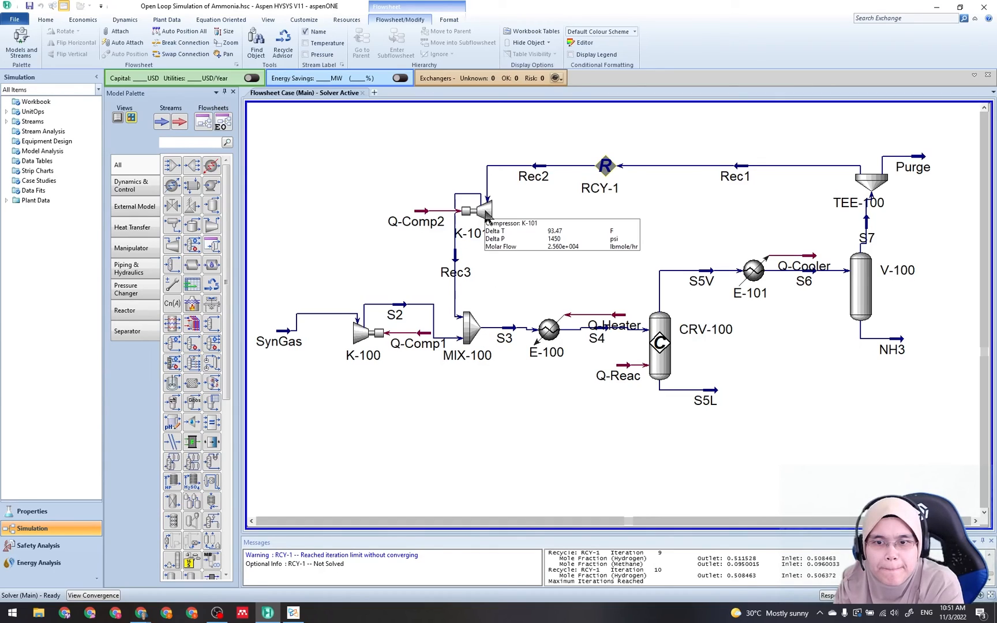
click(516, 211)
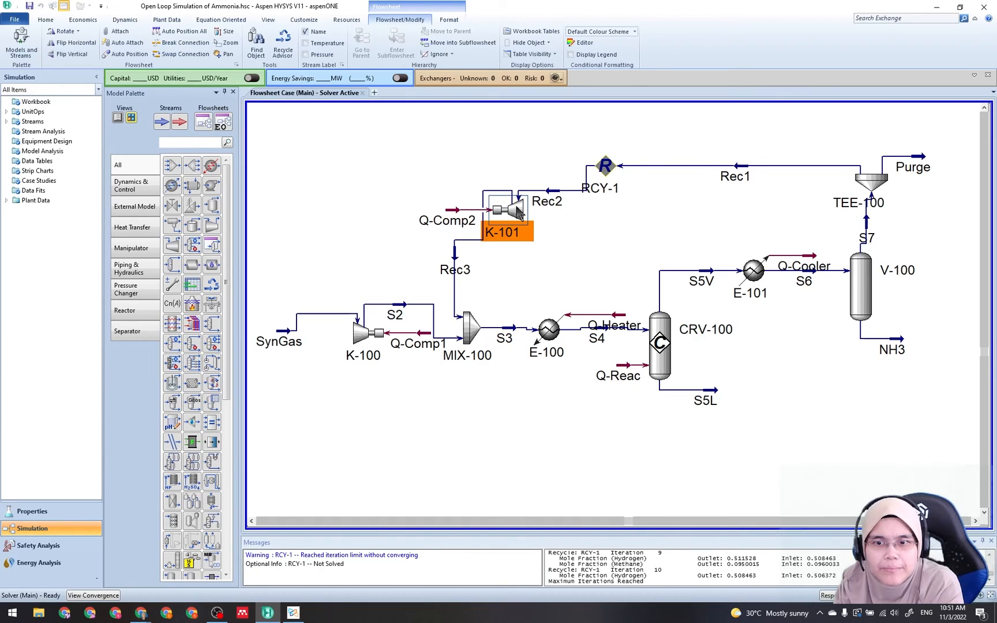
drag(515, 211, 505, 189)
click(553, 227)
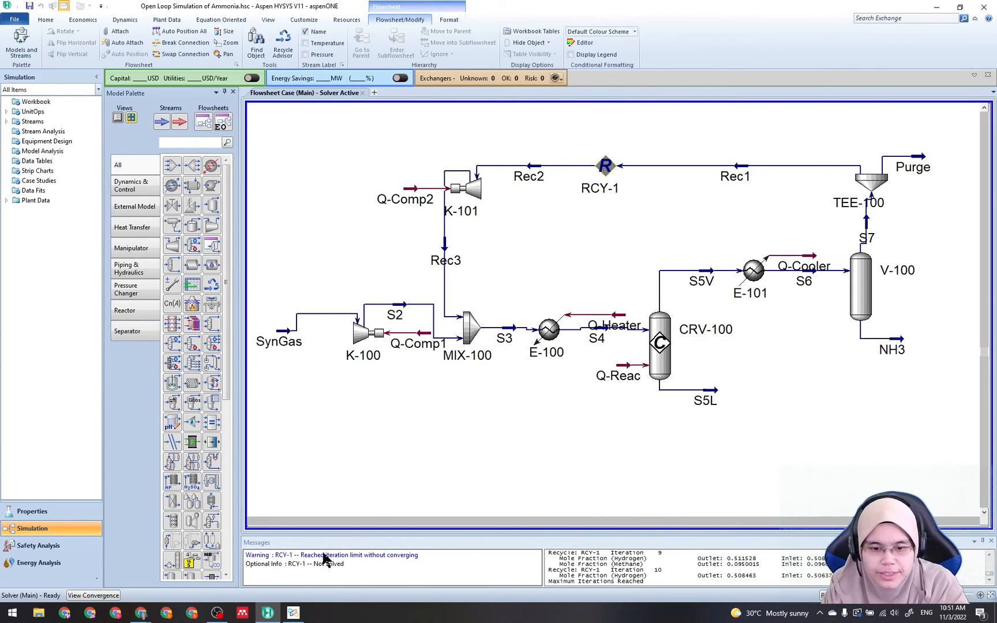
Read step 4.09 of the PDF guide in Xodo on checking the NH3 stream results, and return to Aspen HYSYS
click(293, 613)
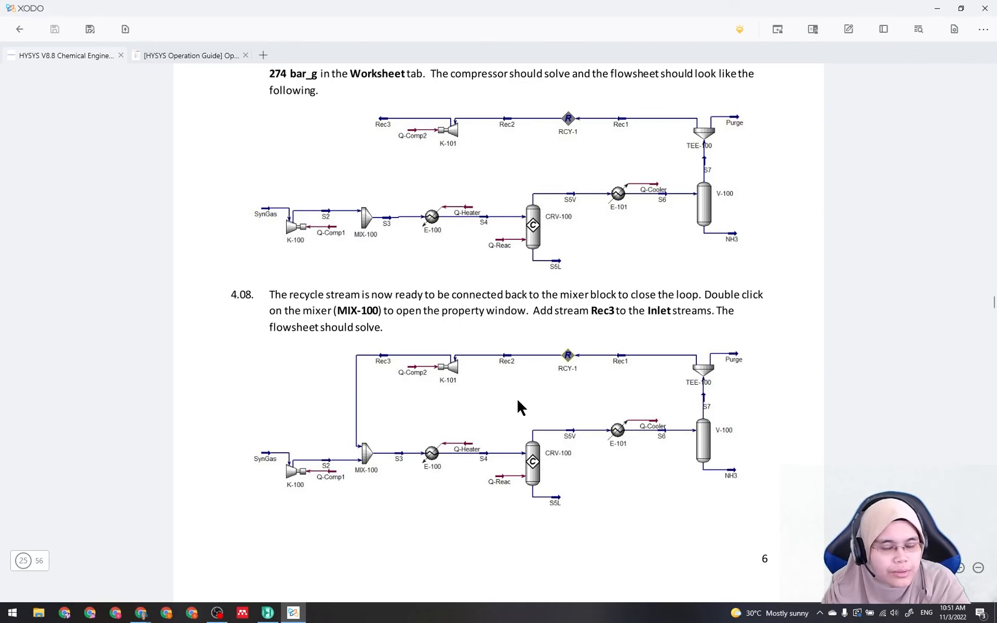
scroll(517, 402, down, 4)
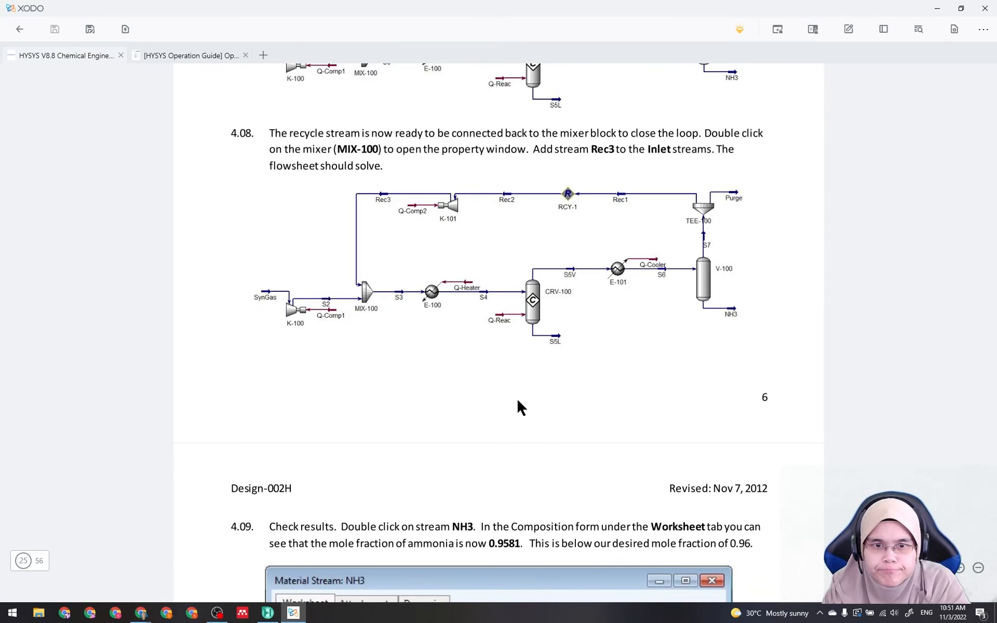
scroll(517, 401, down, 6)
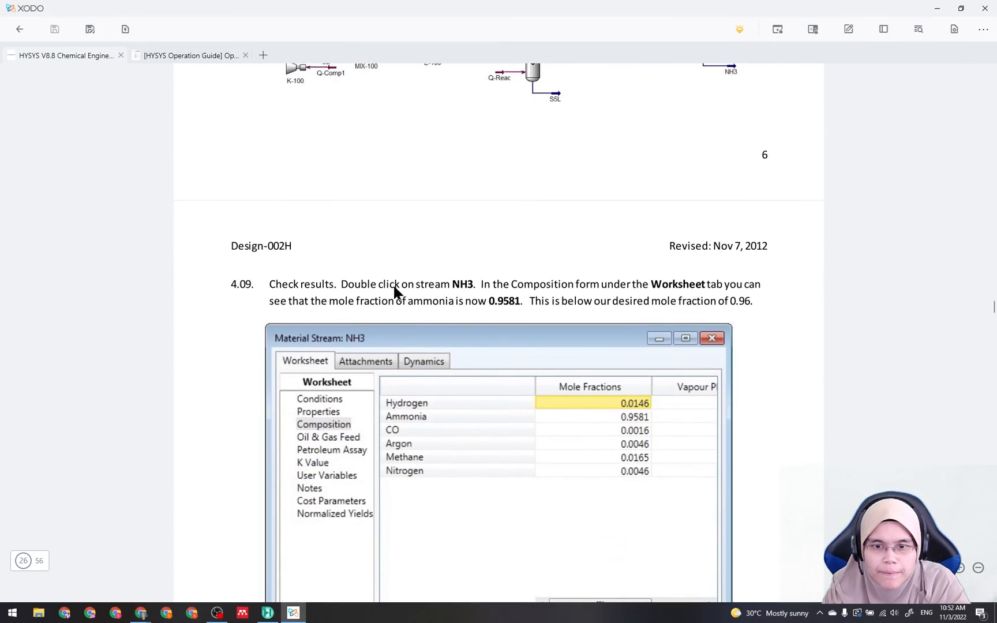
scroll(507, 326, down, 2)
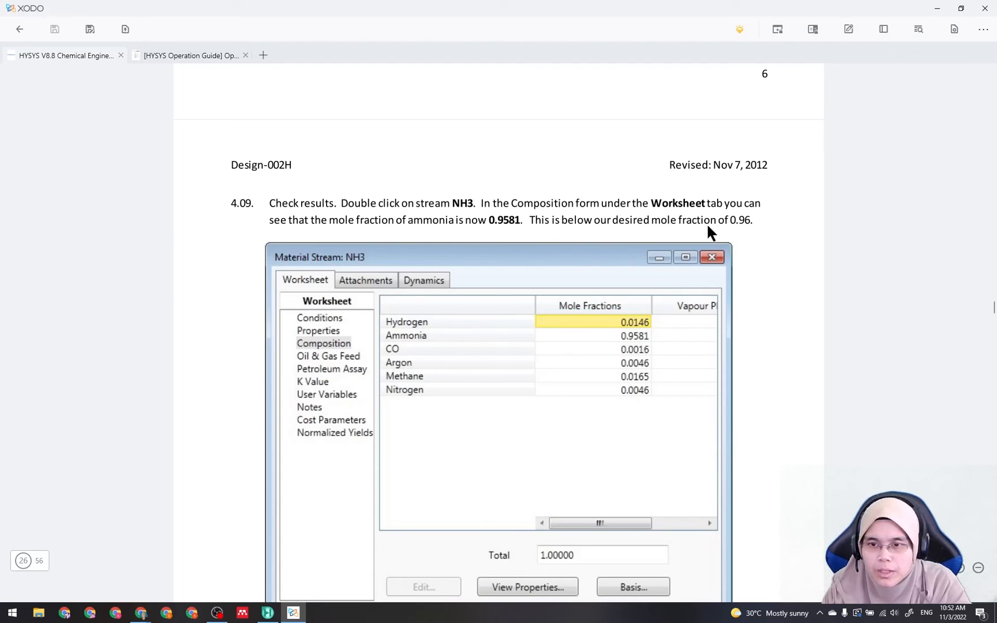
click(272, 615)
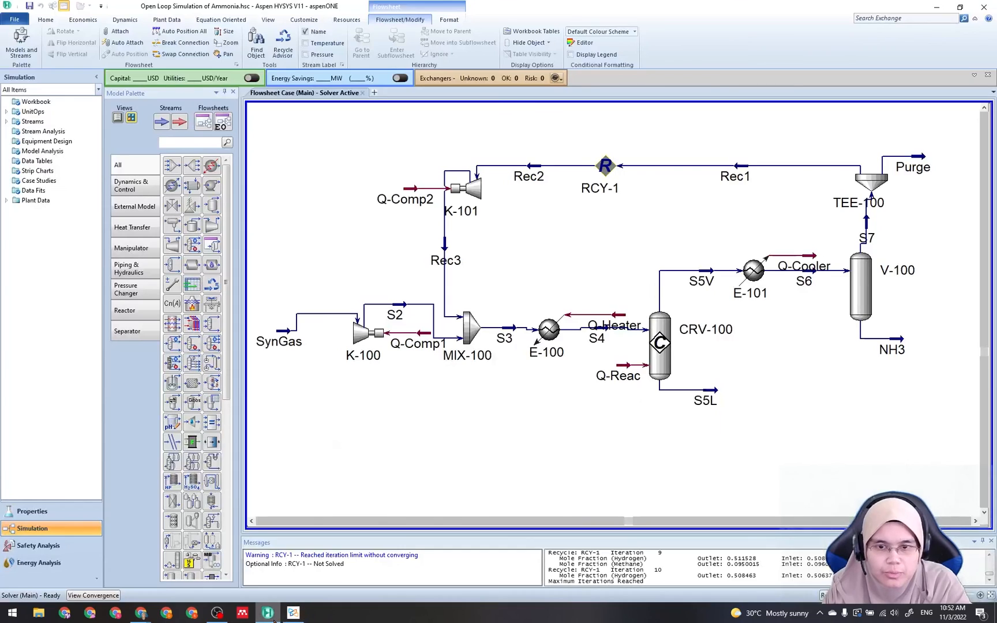
Open the composition worksheet of stream NH3 and check the ammonia mole fraction
double_click(901, 348)
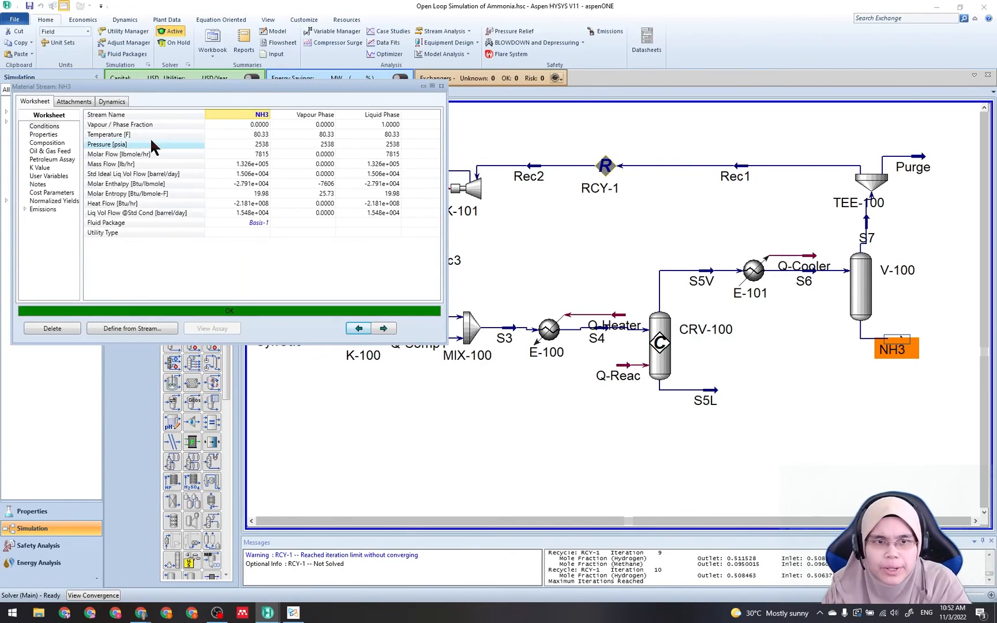
click(45, 142)
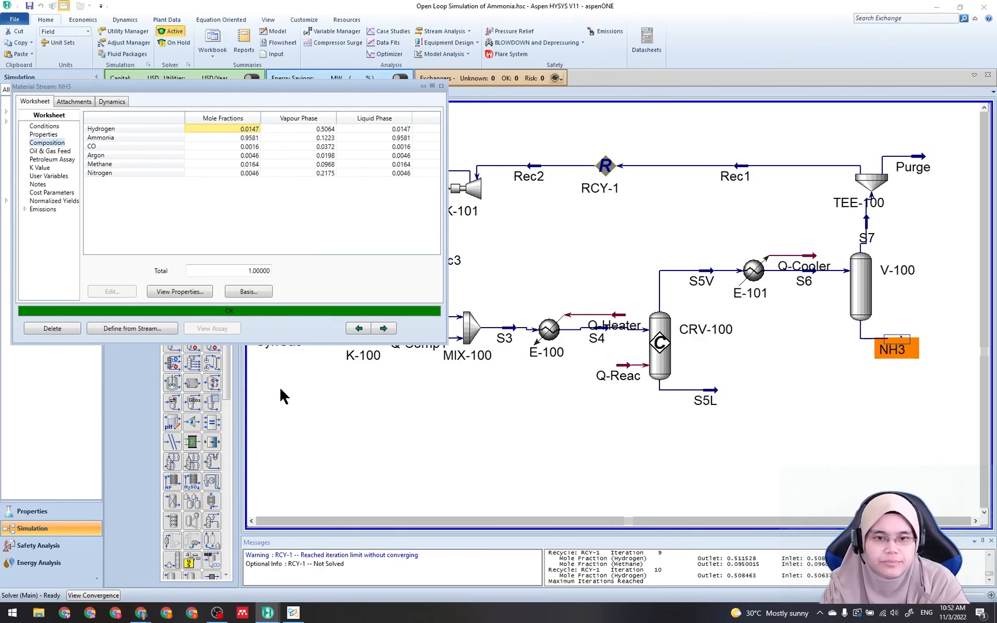
mouse_move(268, 613)
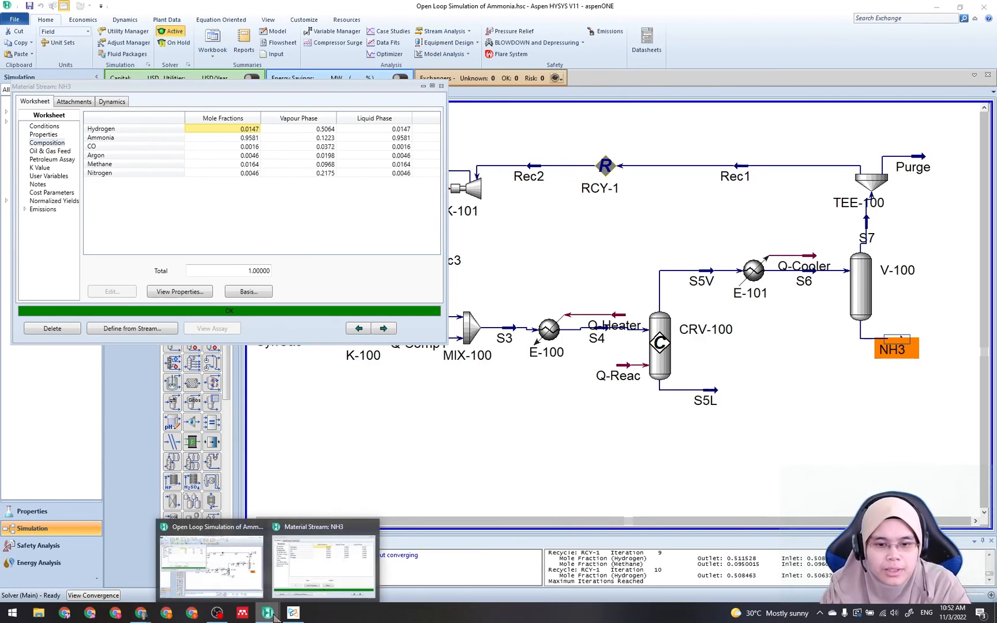
click(237, 569)
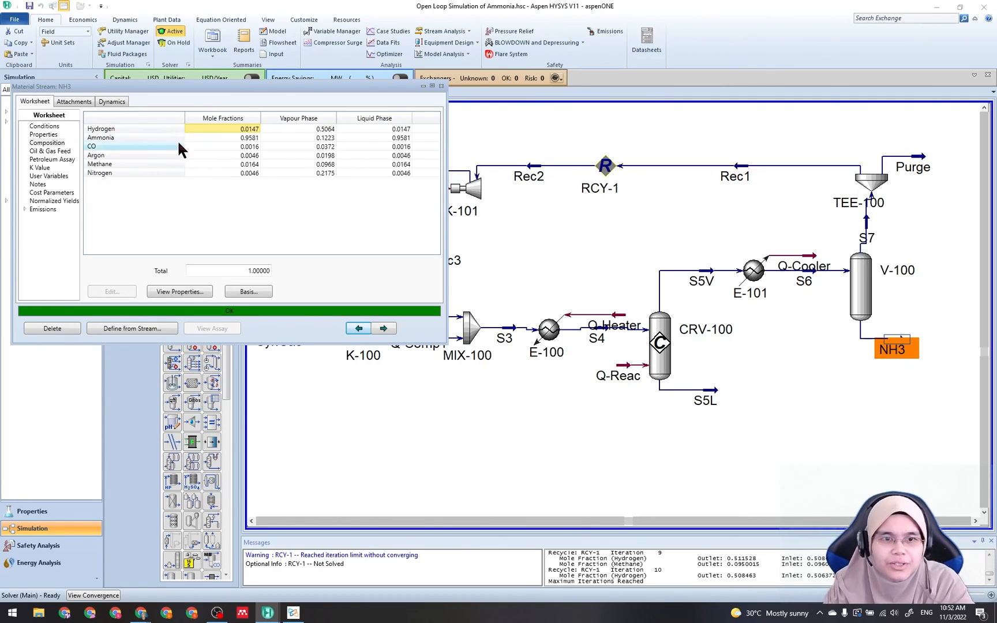
click(247, 138)
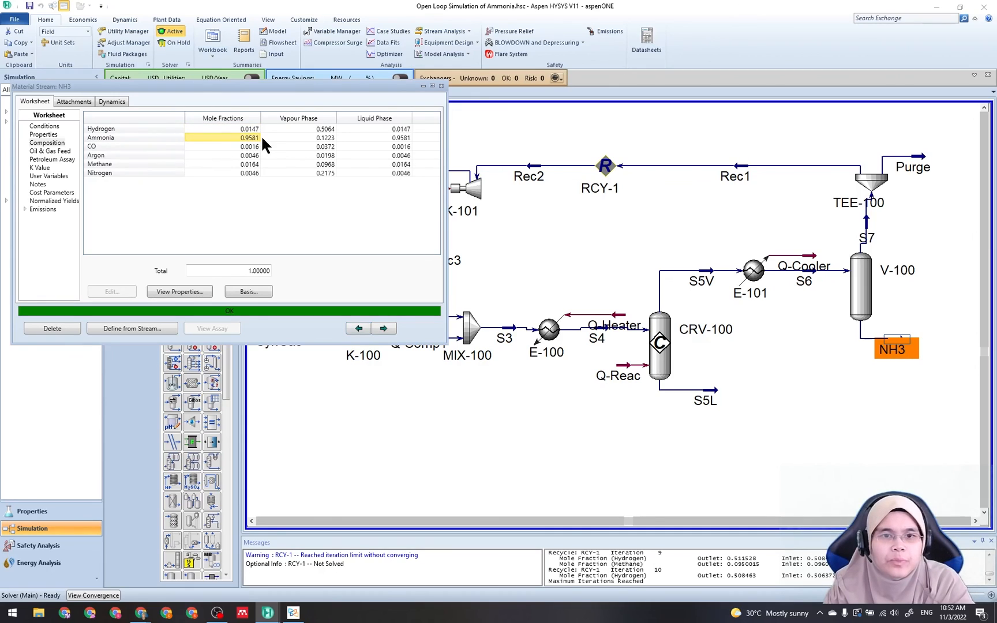